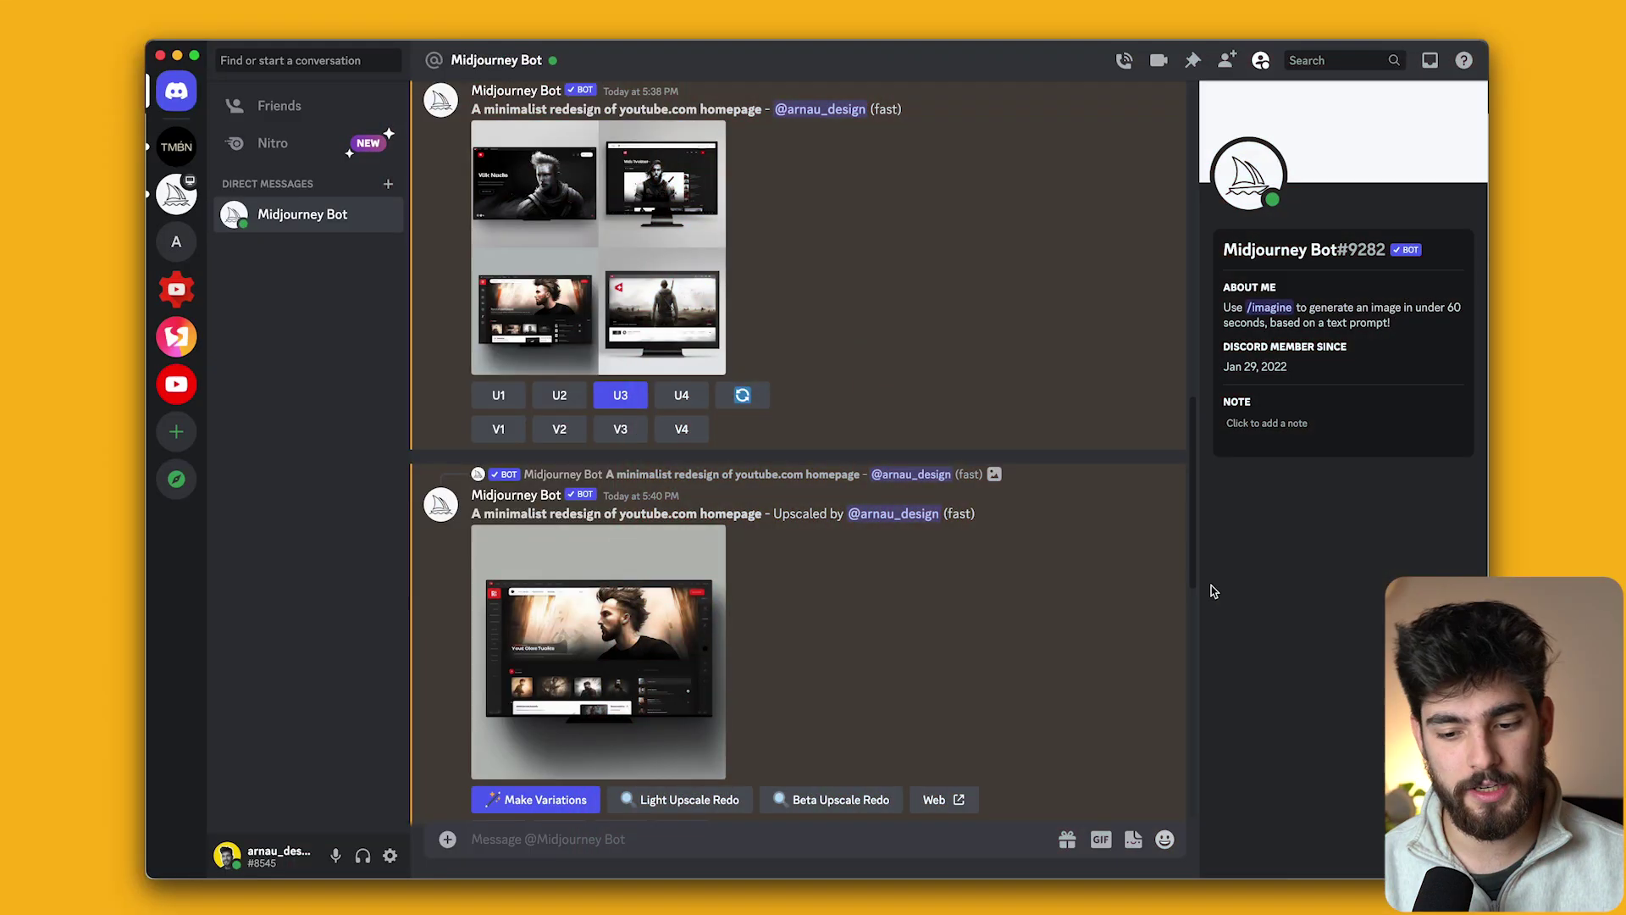
# Open the Midjourney Bot's four-mockup minimalist YouTube homepage grid in Discord's full preview.
pyautogui.scroll(1, 1048, 459)
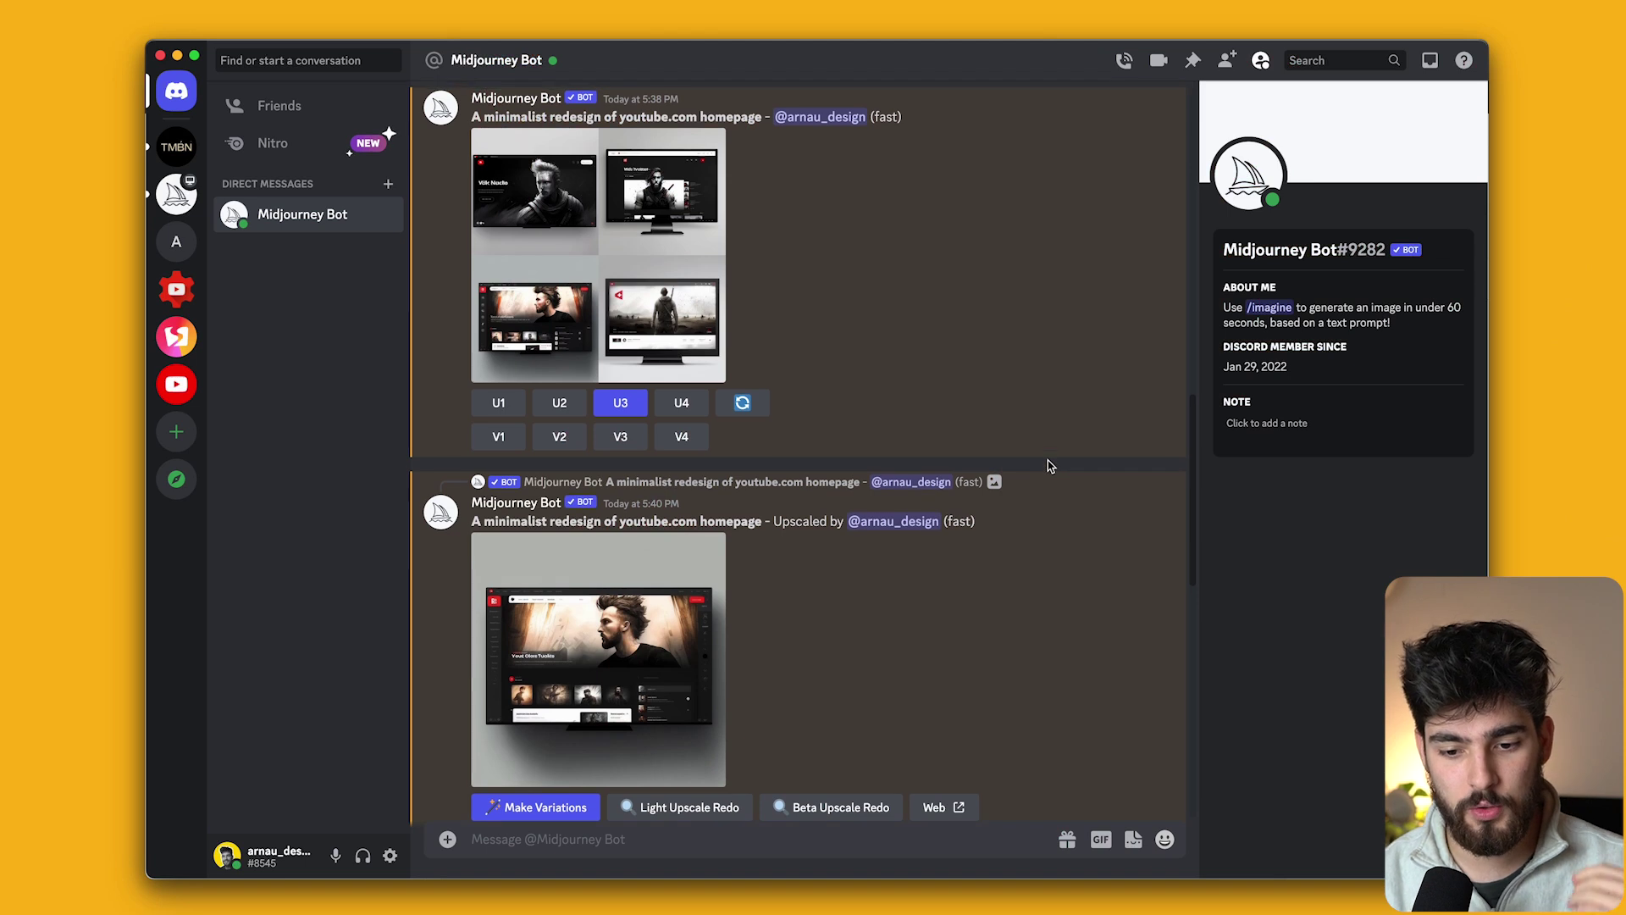
pyautogui.click(635, 231)
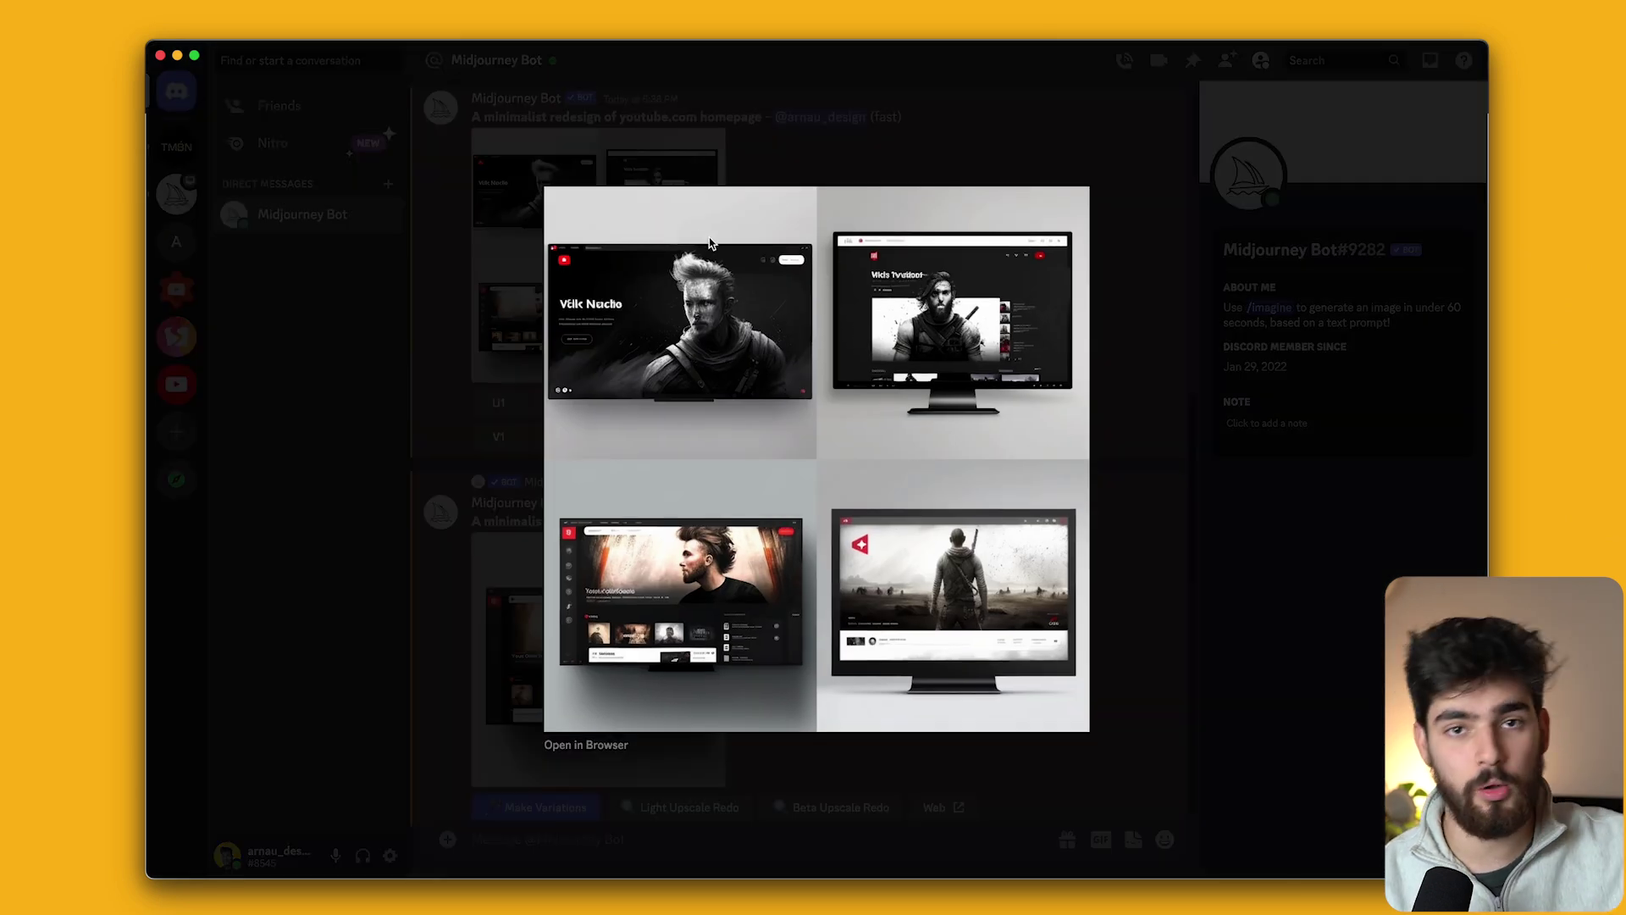
pyautogui.click(1182, 458)
pyautogui.moveTo(479, 117); pyautogui.dragTo(635, 123)
pyautogui.click(635, 121)
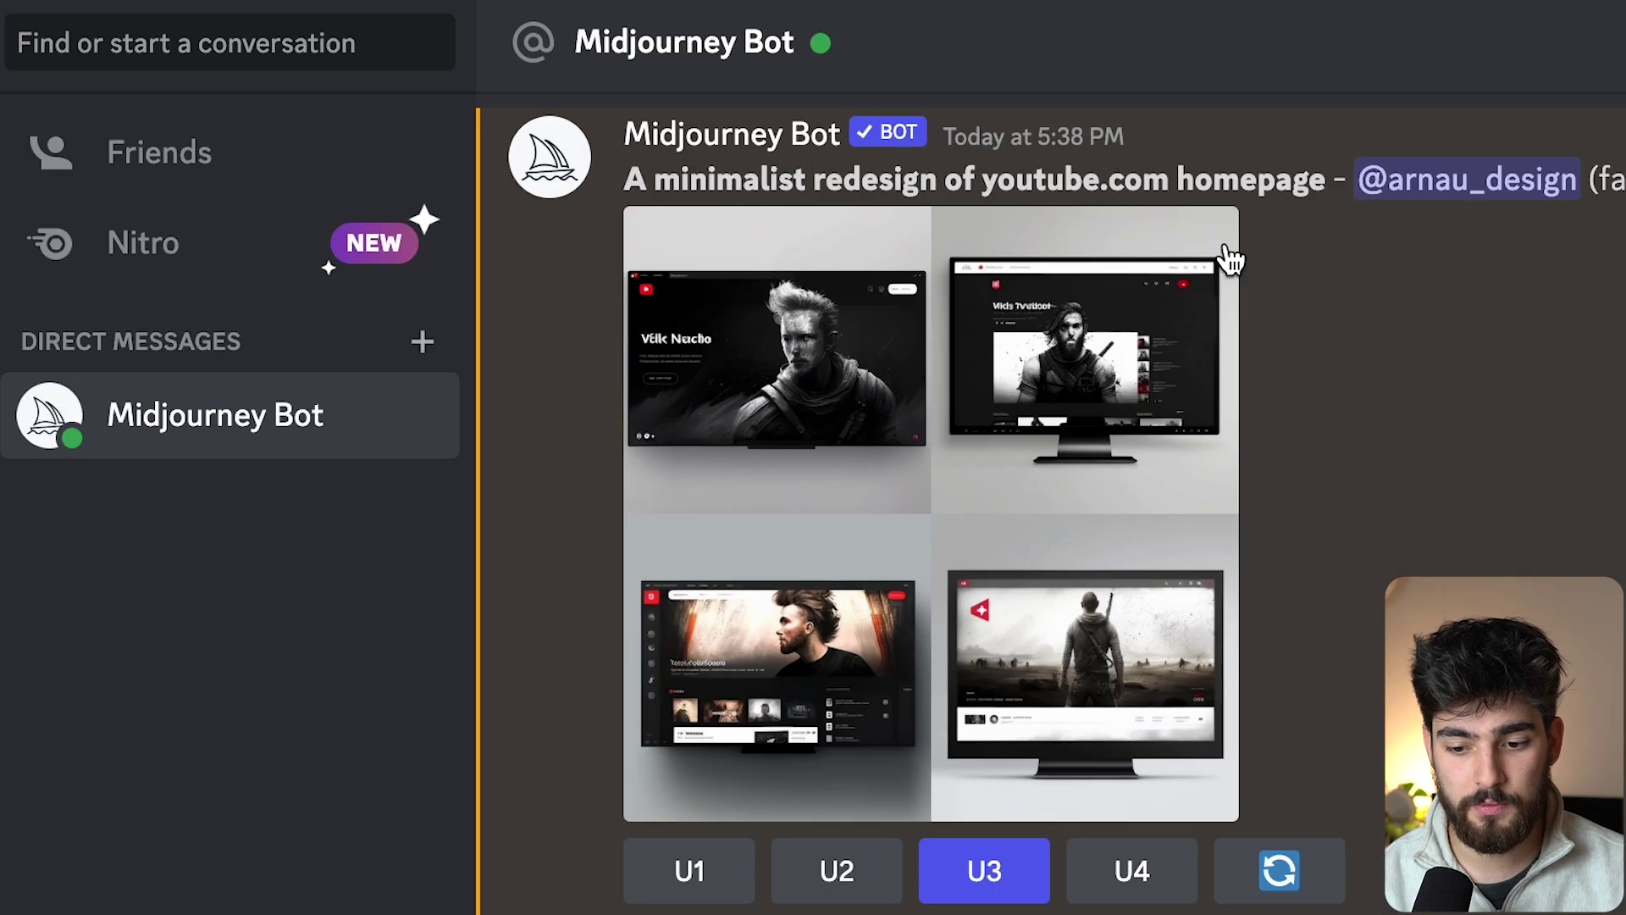
pyautogui.click(1101, 484)
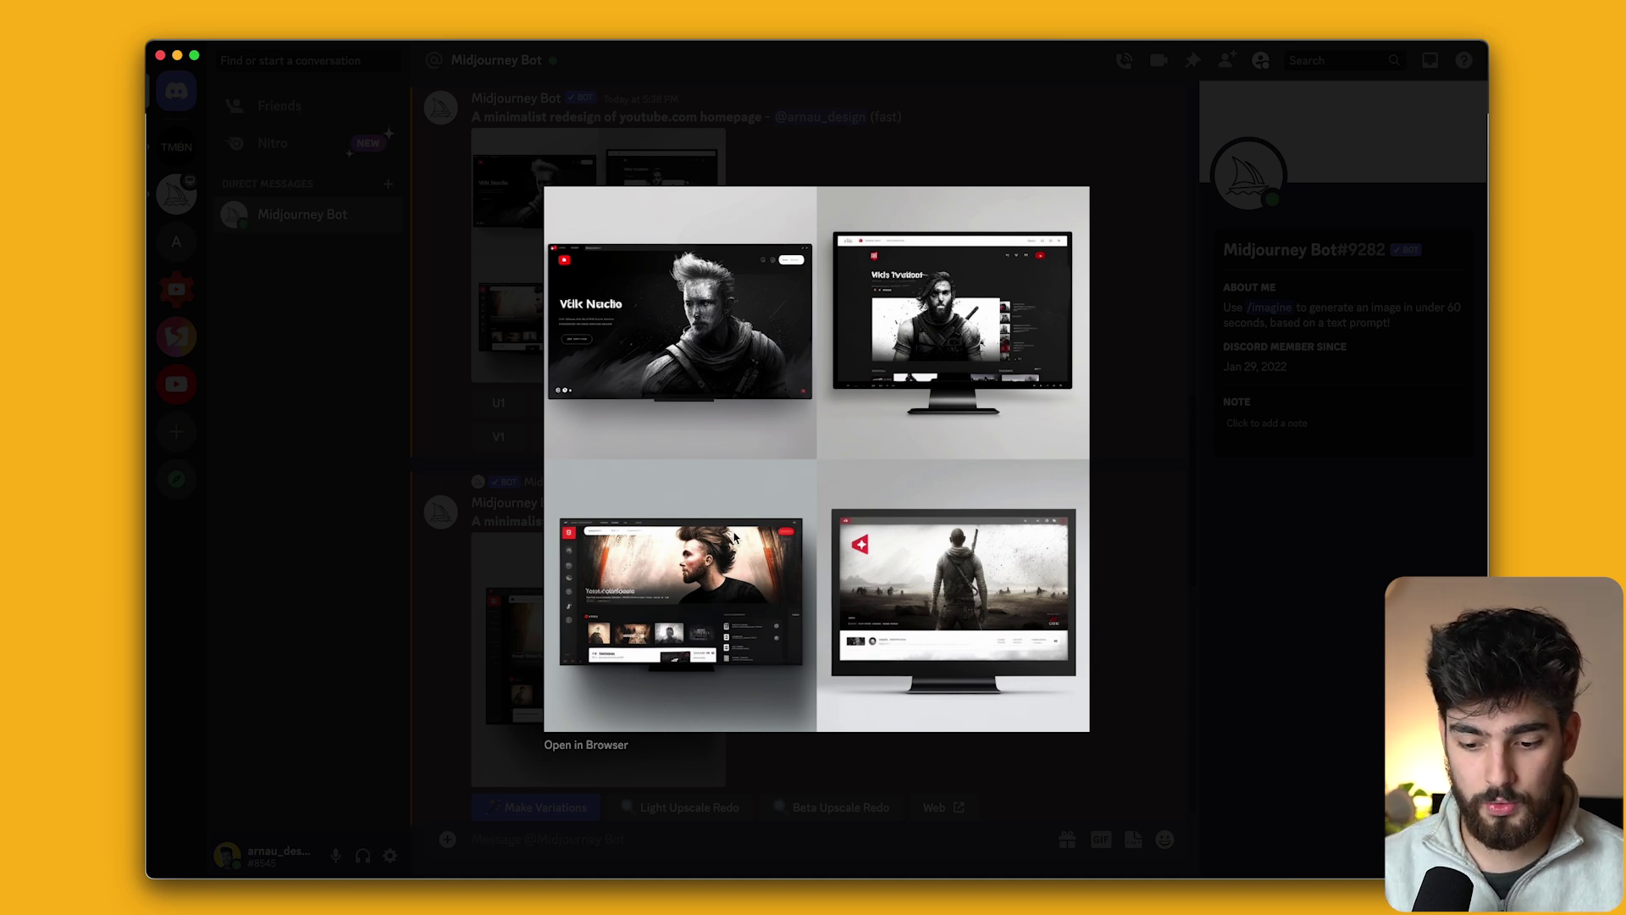
pyautogui.click(1206, 457)
pyautogui.click(521, 316)
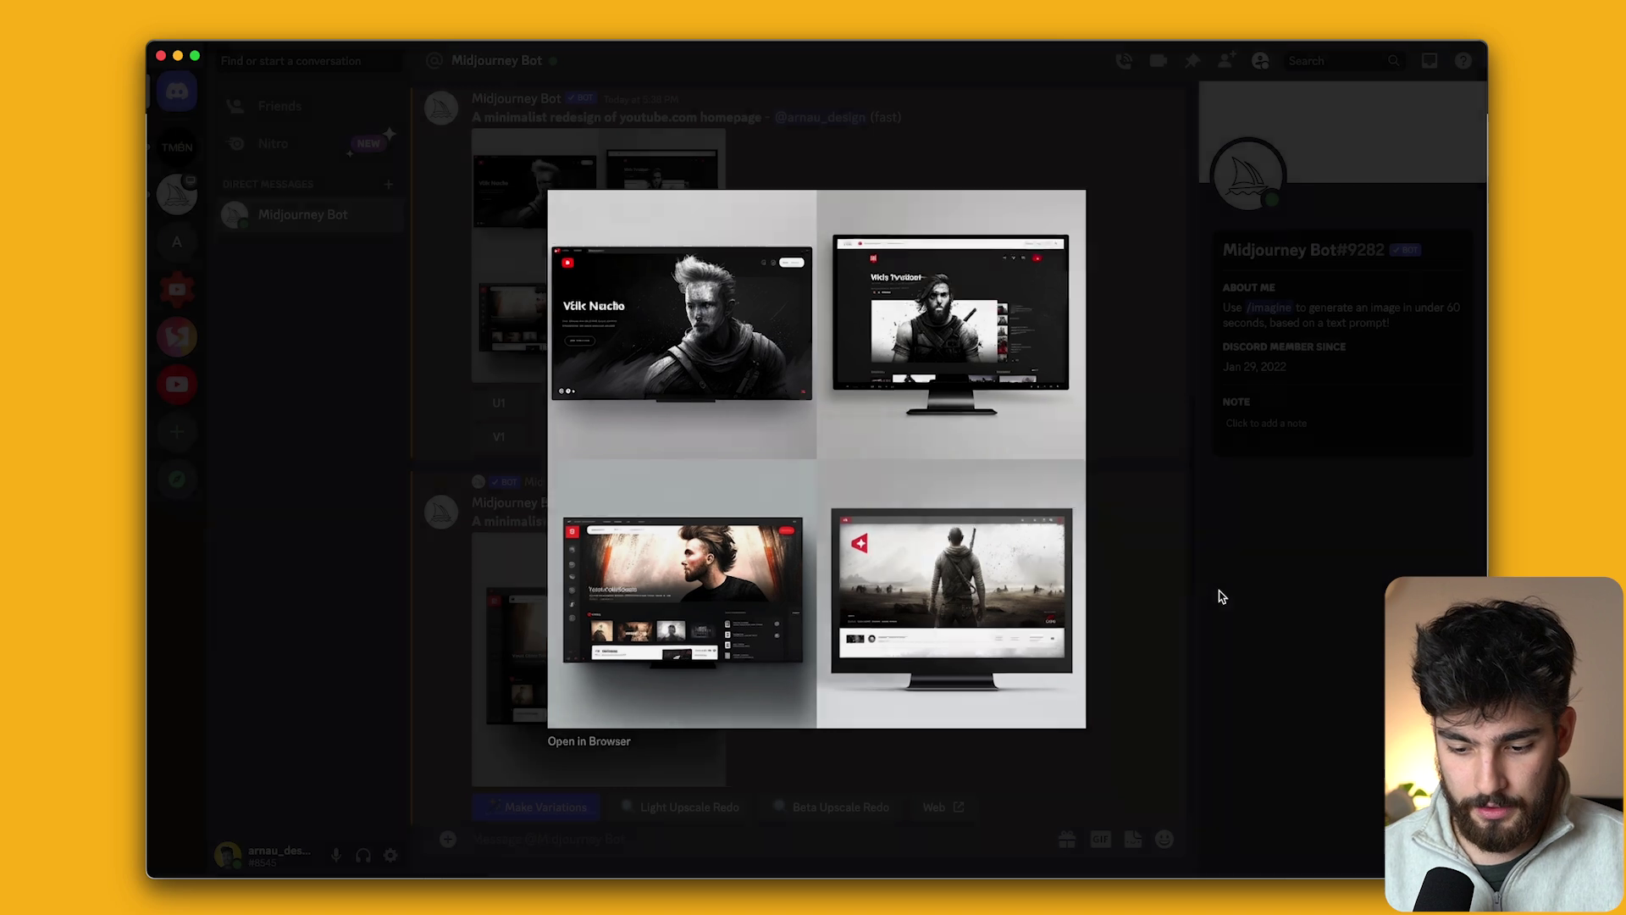
# Preview the upscaled YouTube homepage mockup in full view, twice.
pyautogui.click(1471, 672)
pyautogui.scroll(-5, 477, 426)
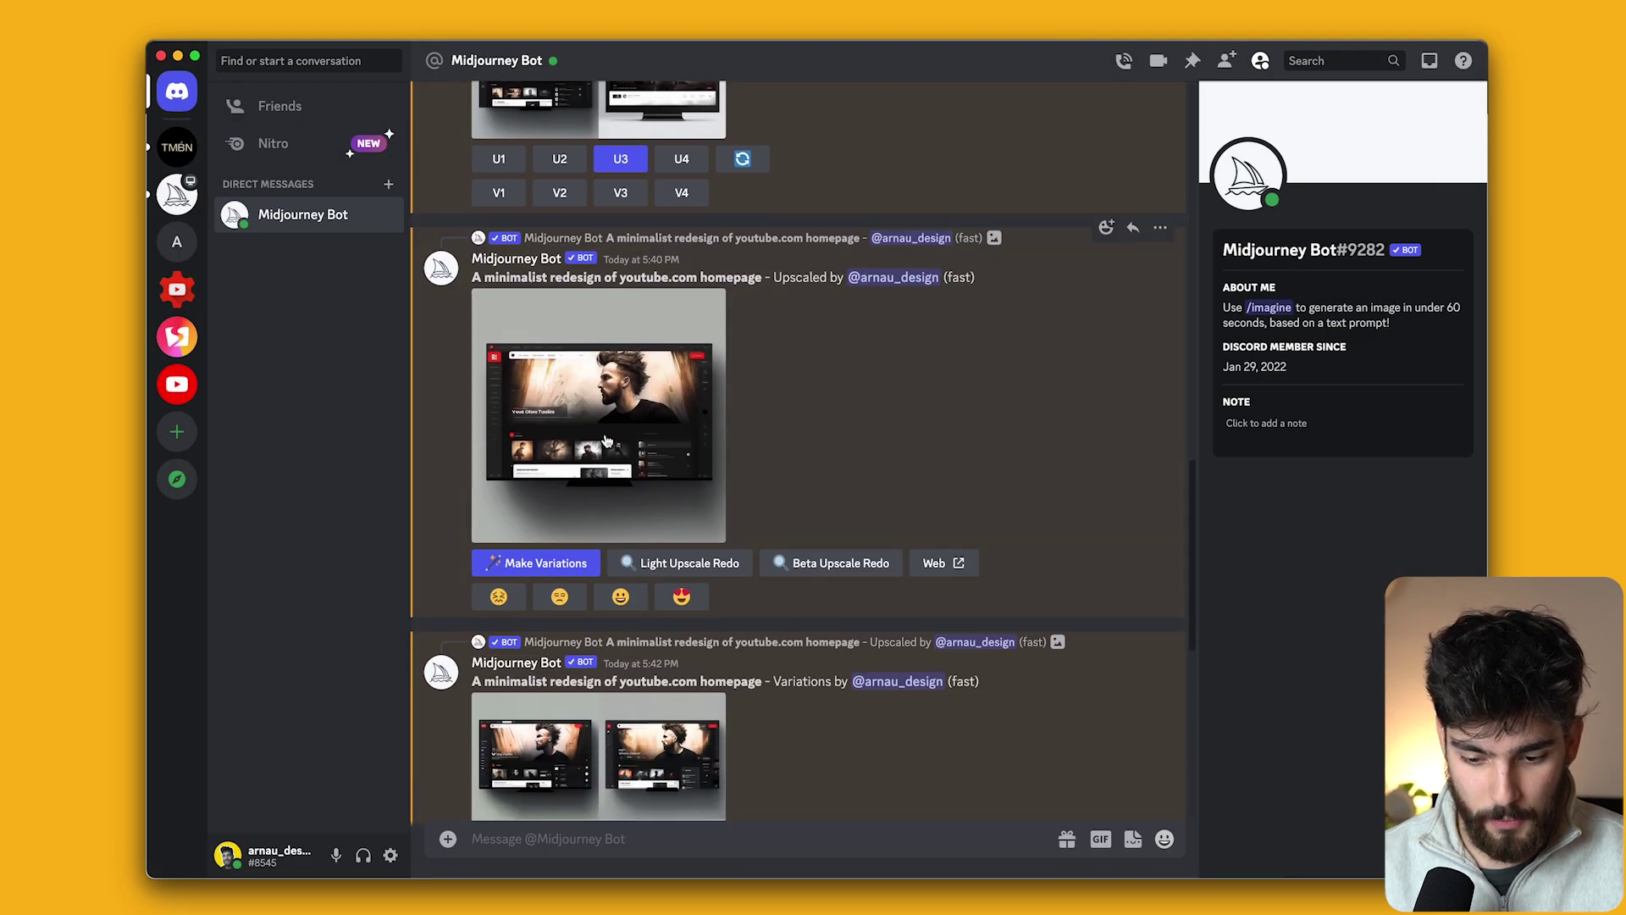
pyautogui.click(606, 441)
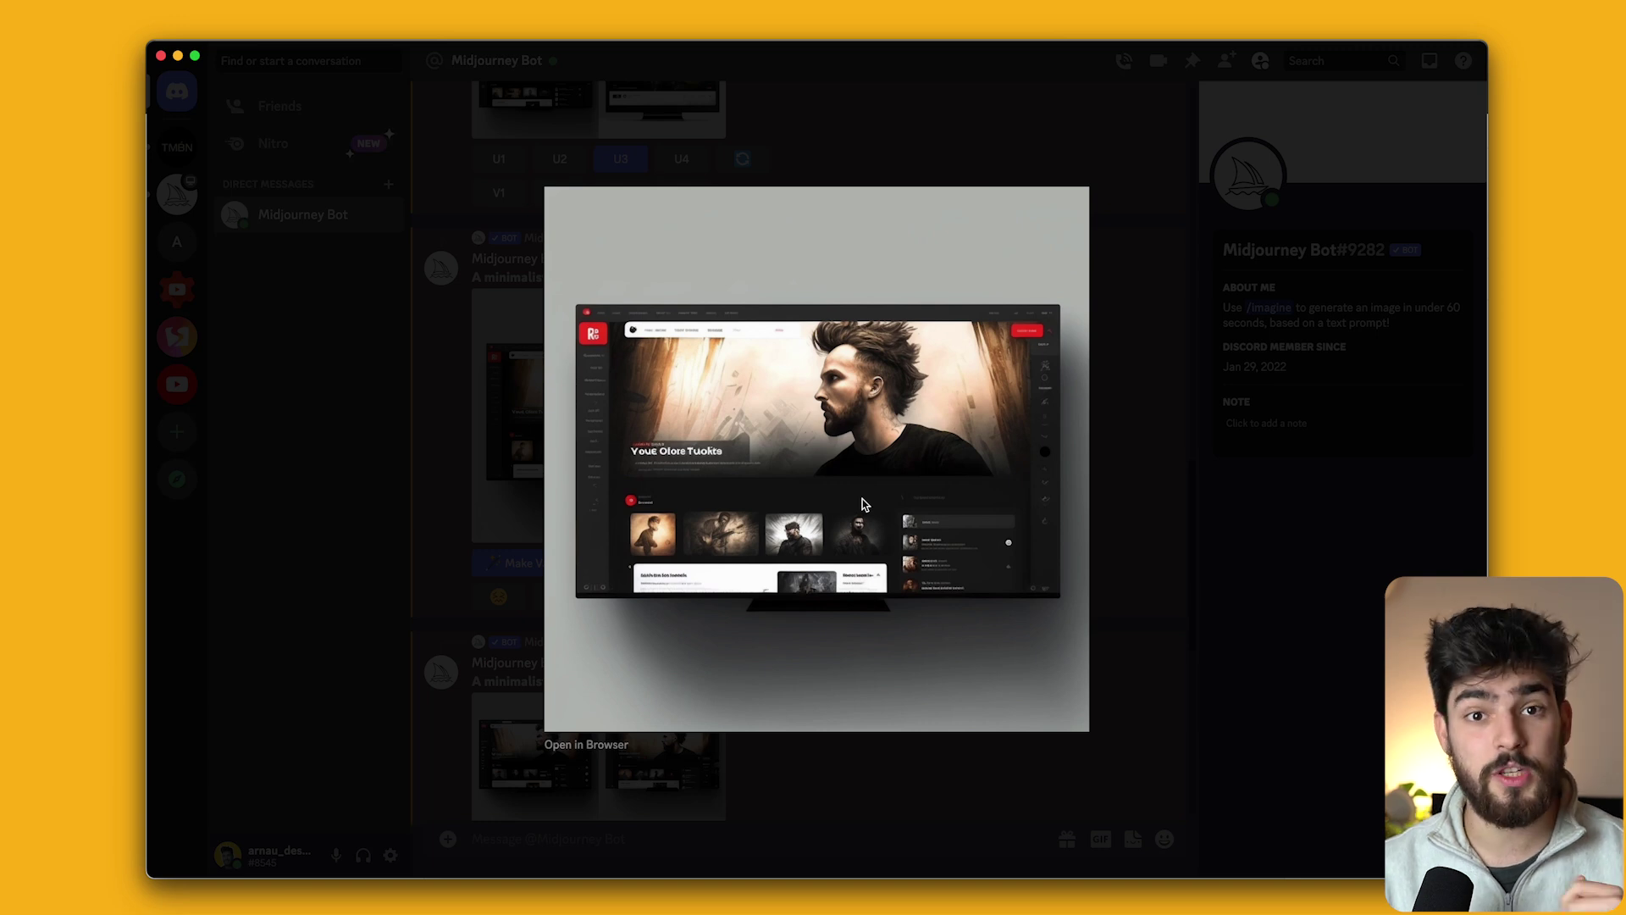
pyautogui.press('Escape')
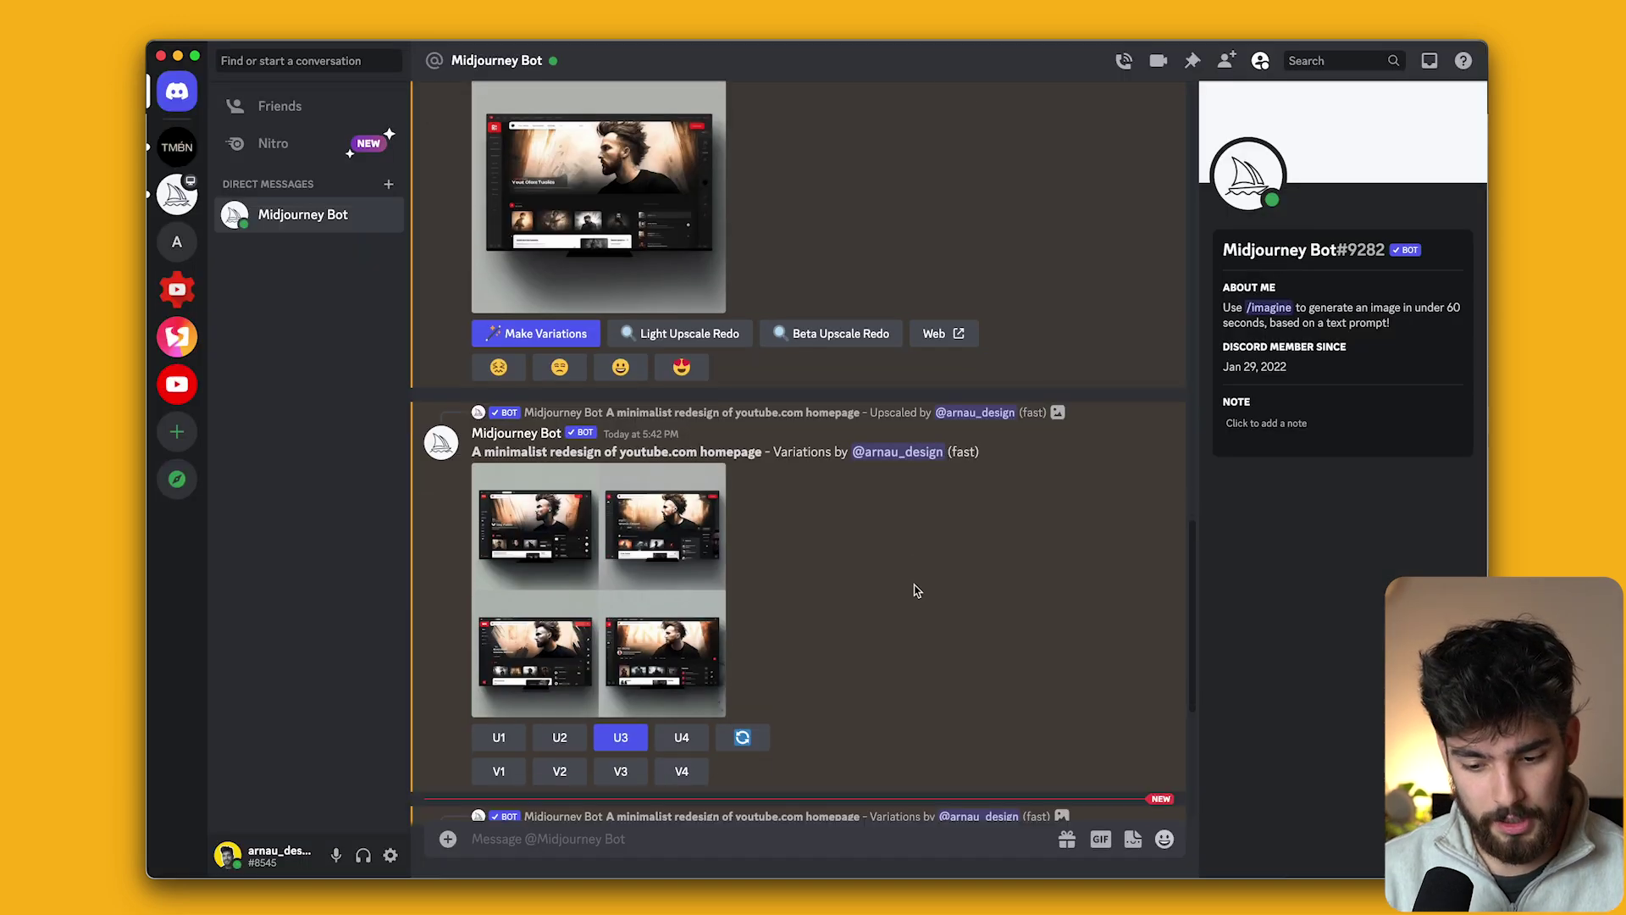
pyautogui.scroll(3, 727, 583)
pyautogui.click(715, 330)
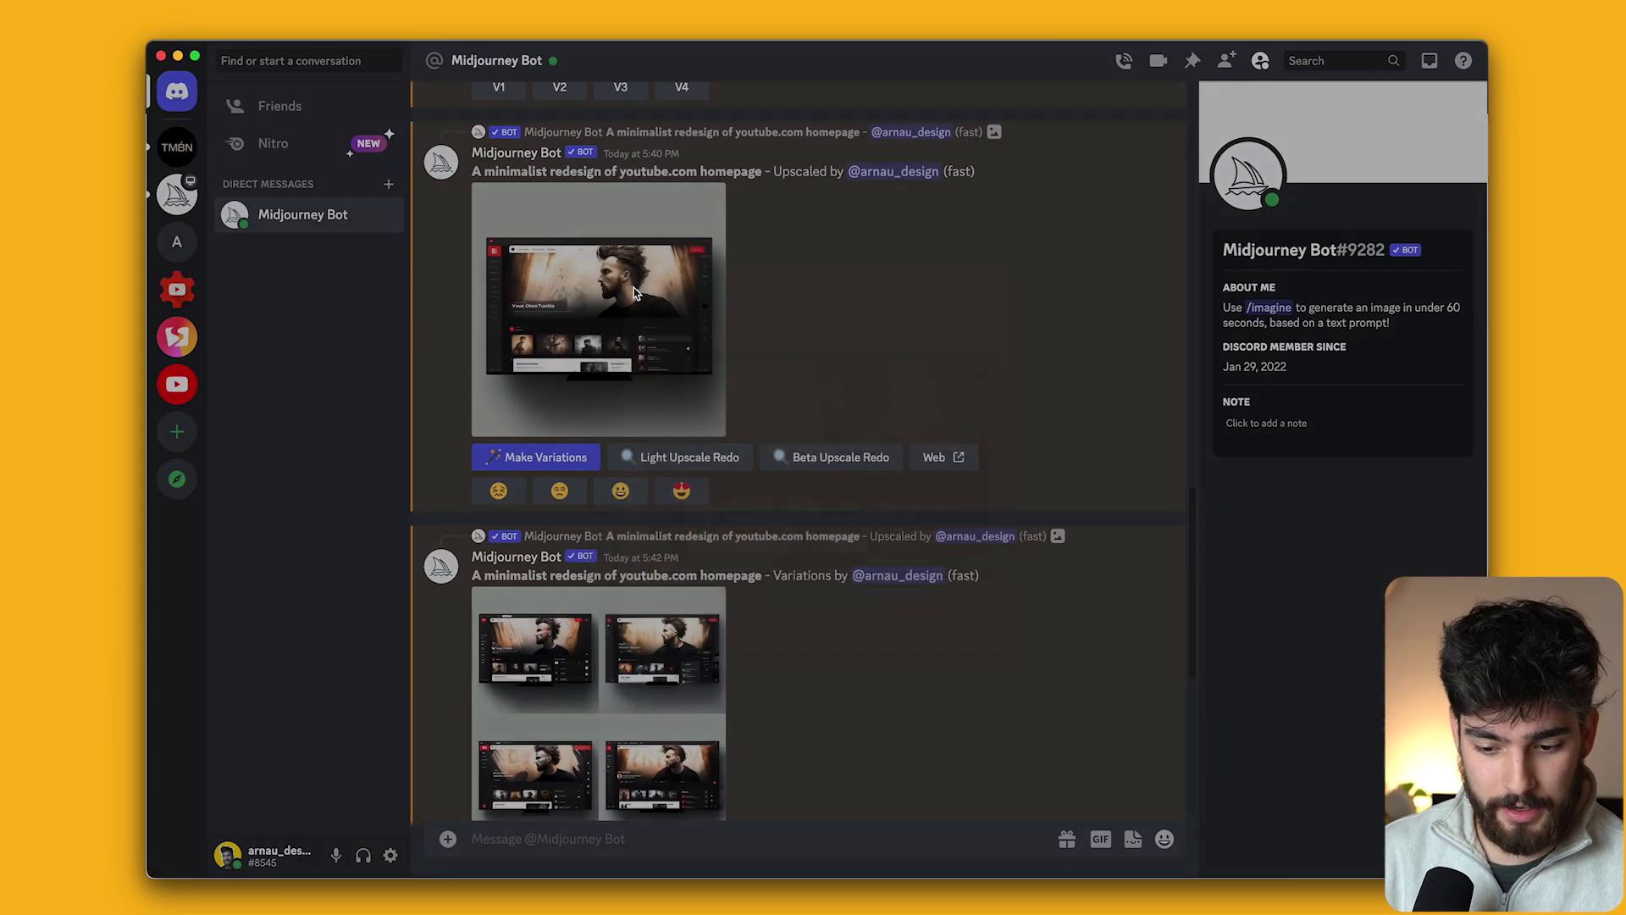
pyautogui.click(1179, 471)
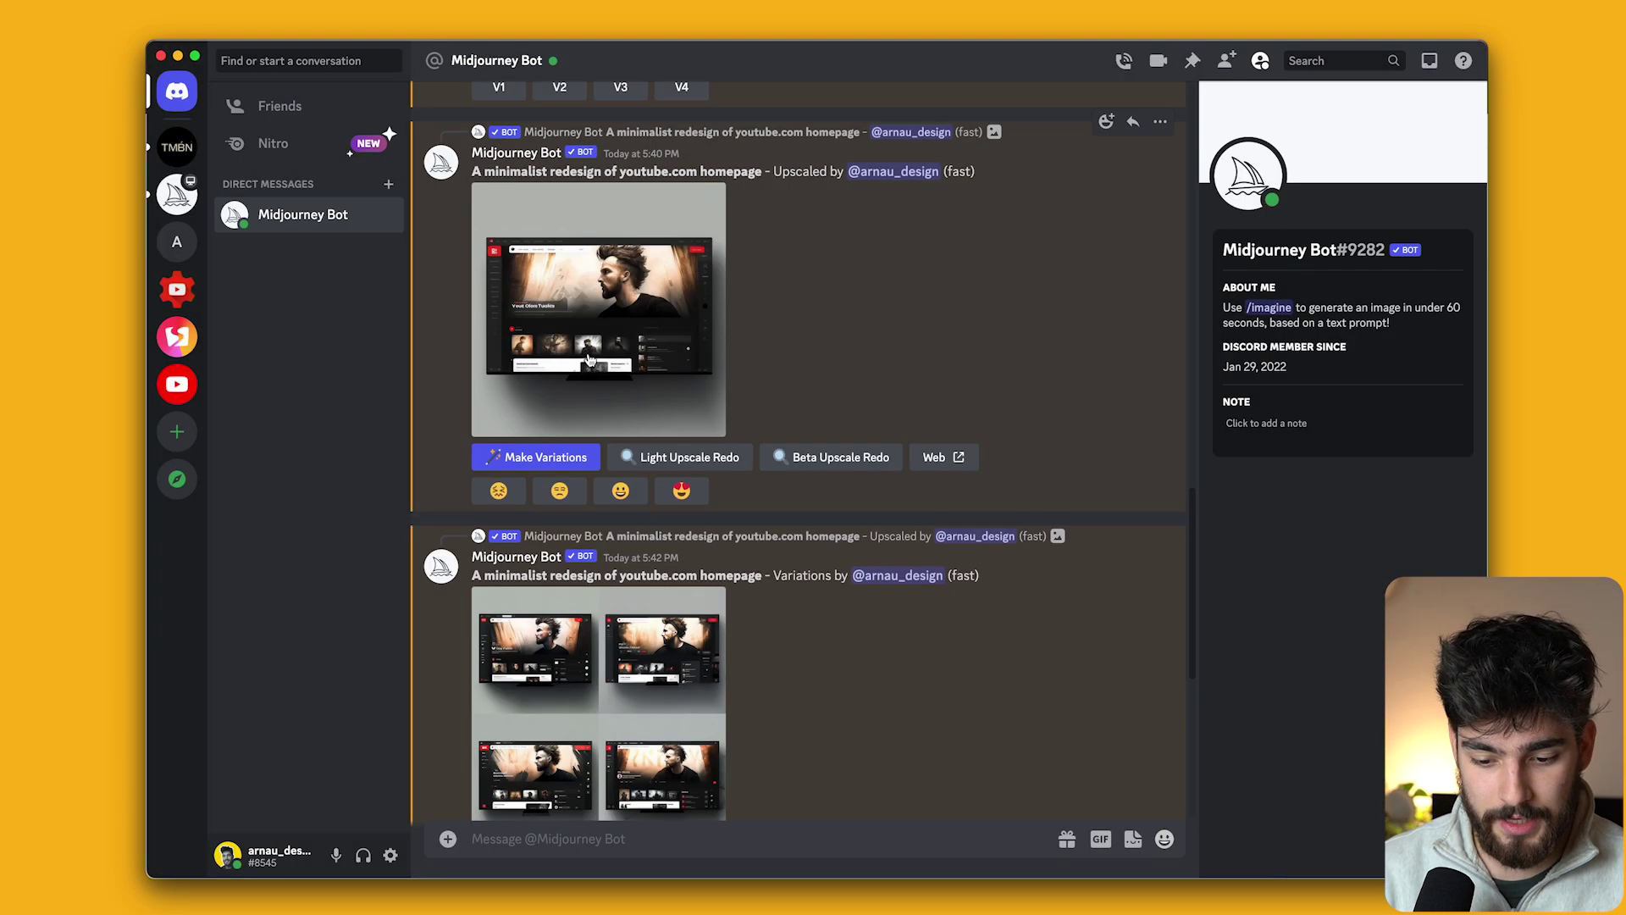
# Preview the grid of four mockup variations.
pyautogui.scroll(-2, 699, 500)
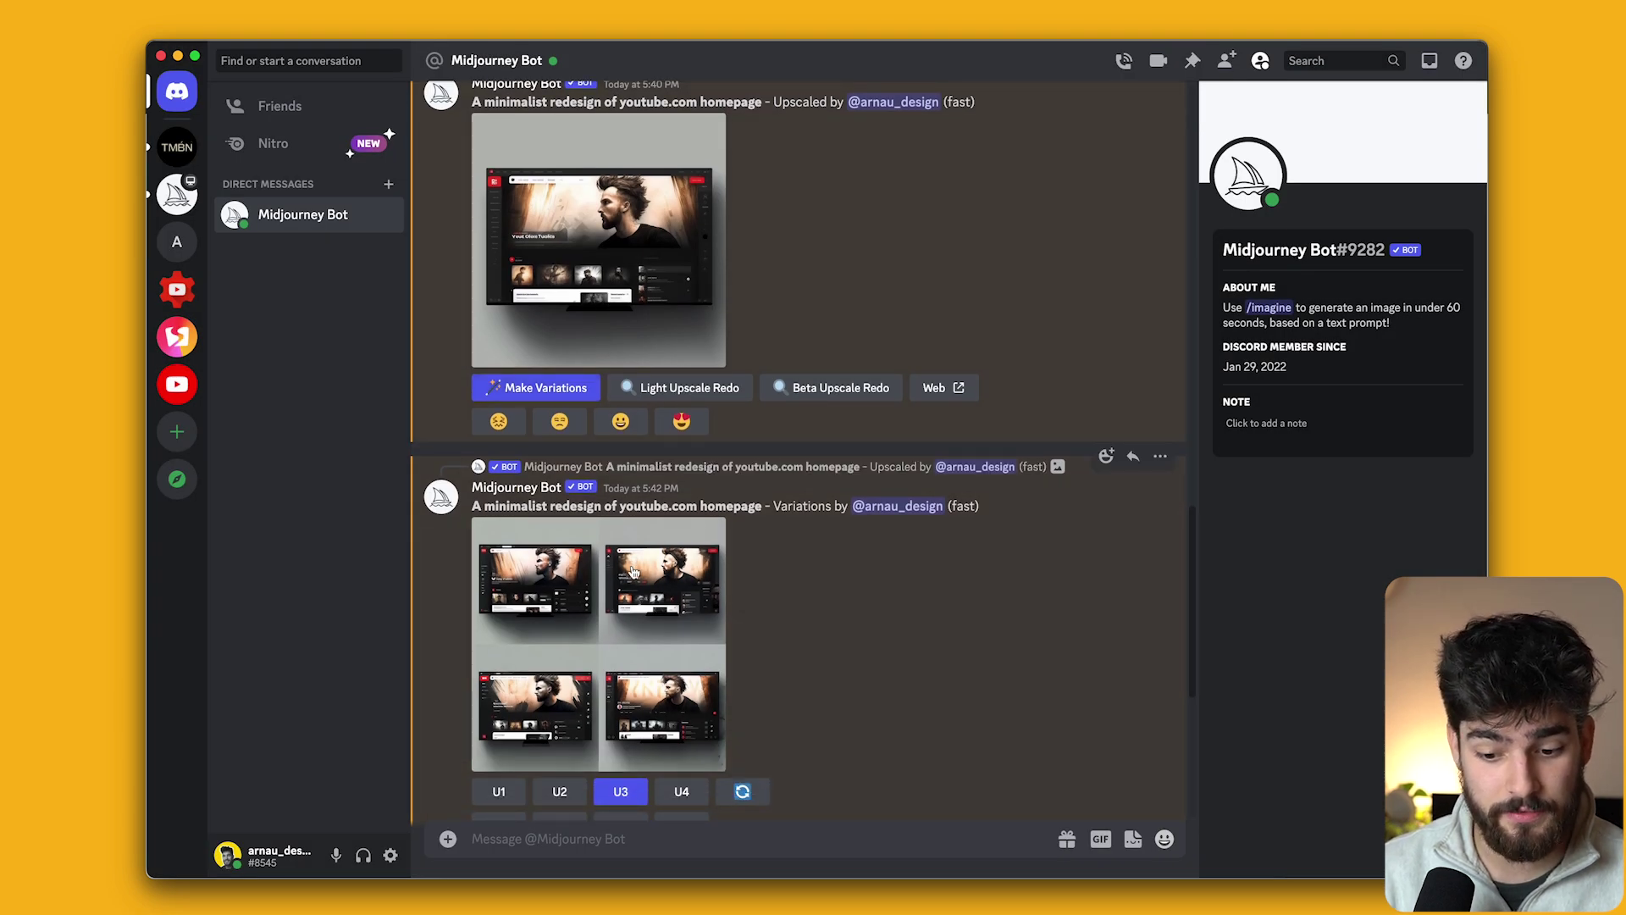
pyautogui.scroll(-3, 699, 500)
pyautogui.click(699, 474)
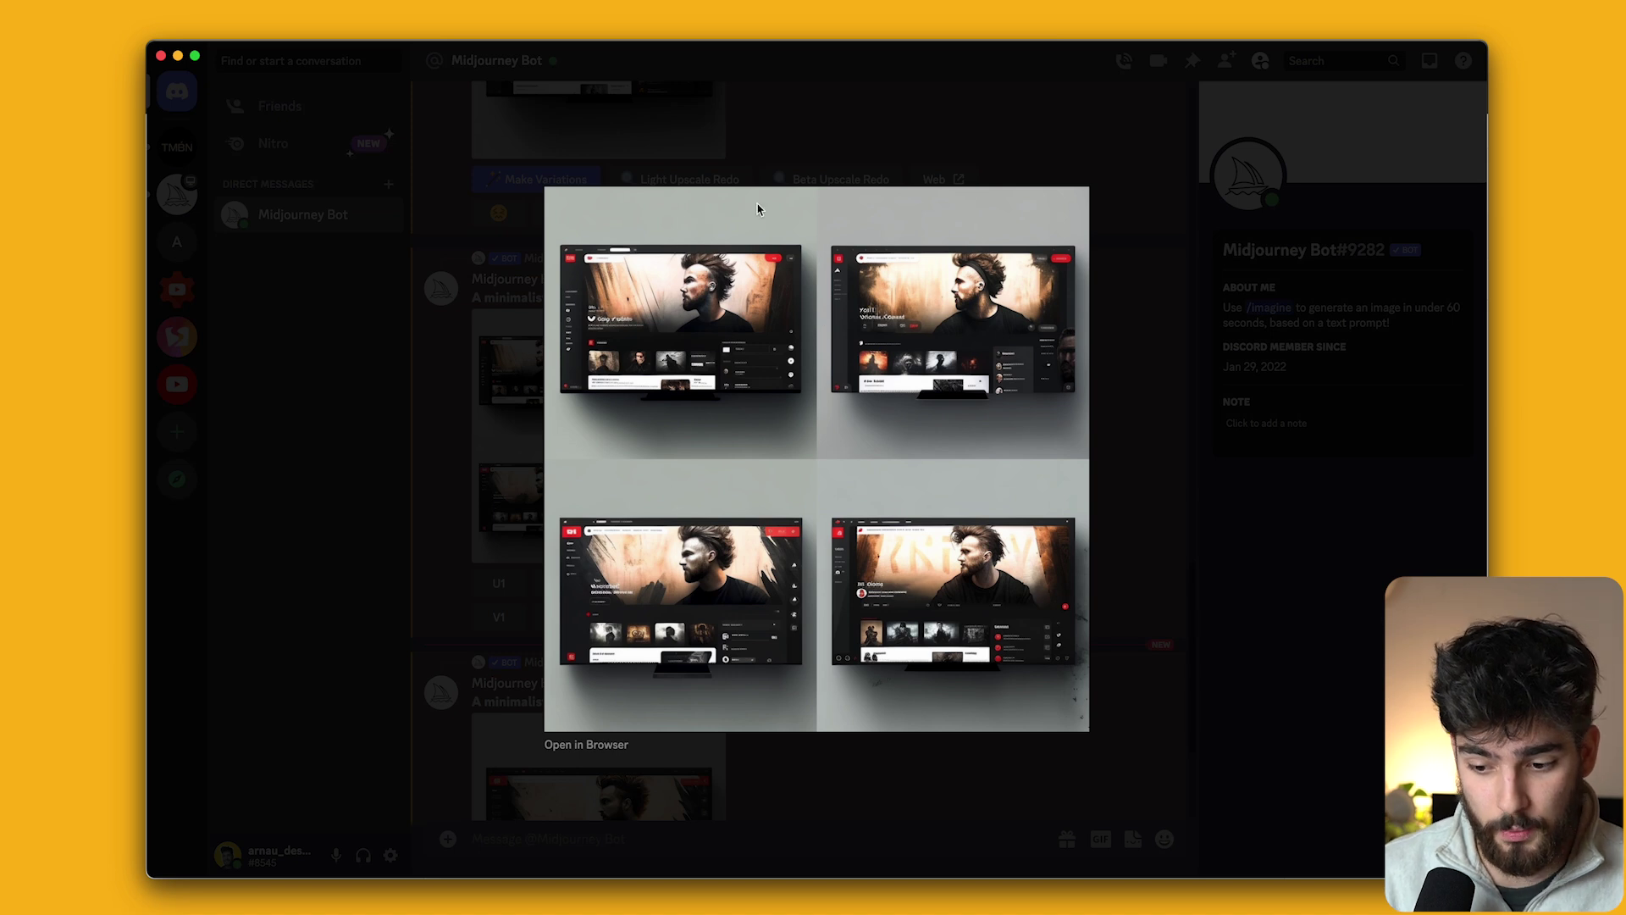
pyautogui.click(1184, 451)
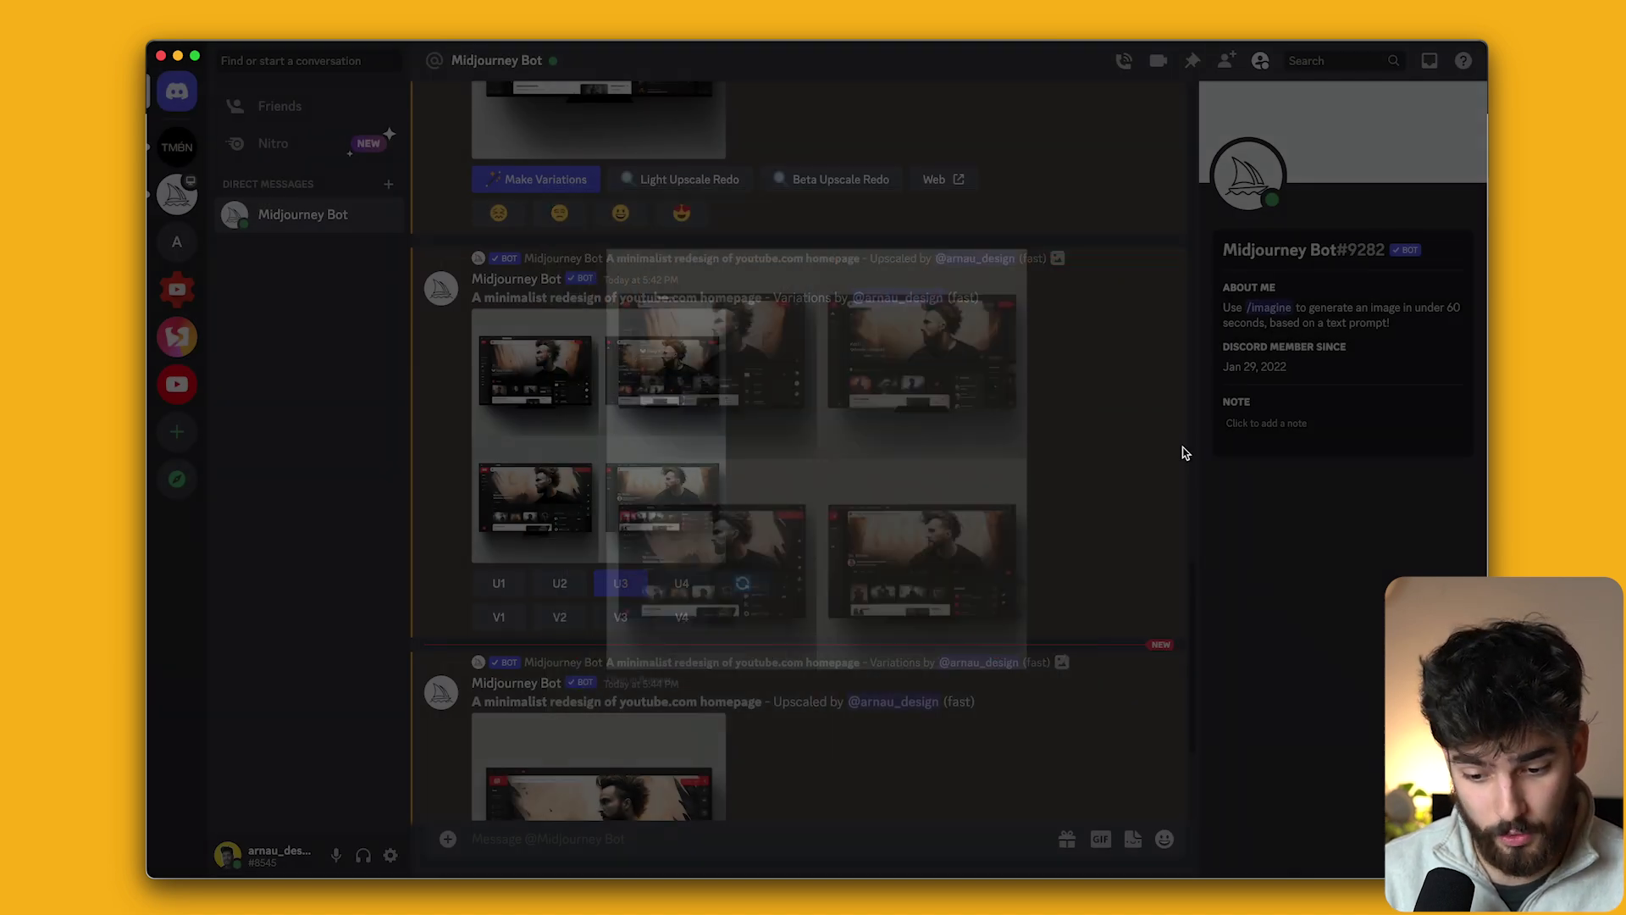
pyautogui.scroll(-4, 624, 567)
# Look over the upscaled mockup twice more, then switch over to Figma.
pyautogui.click(624, 568)
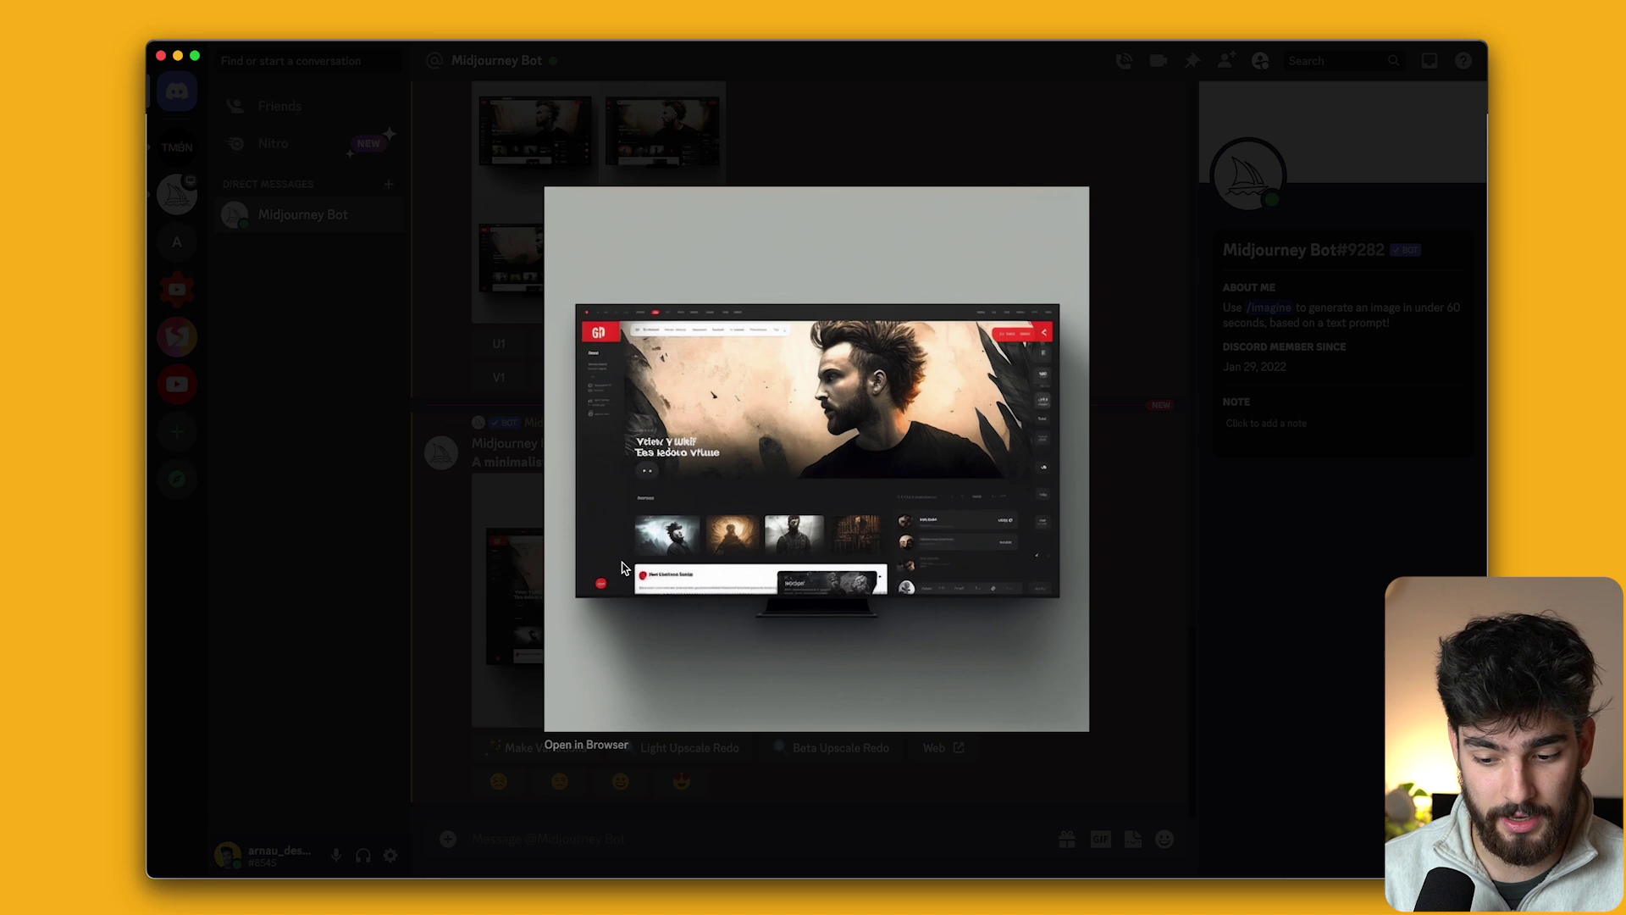
pyautogui.click(1134, 591)
pyautogui.scroll(-6, 853, 468)
pyautogui.scroll(3, 856, 465)
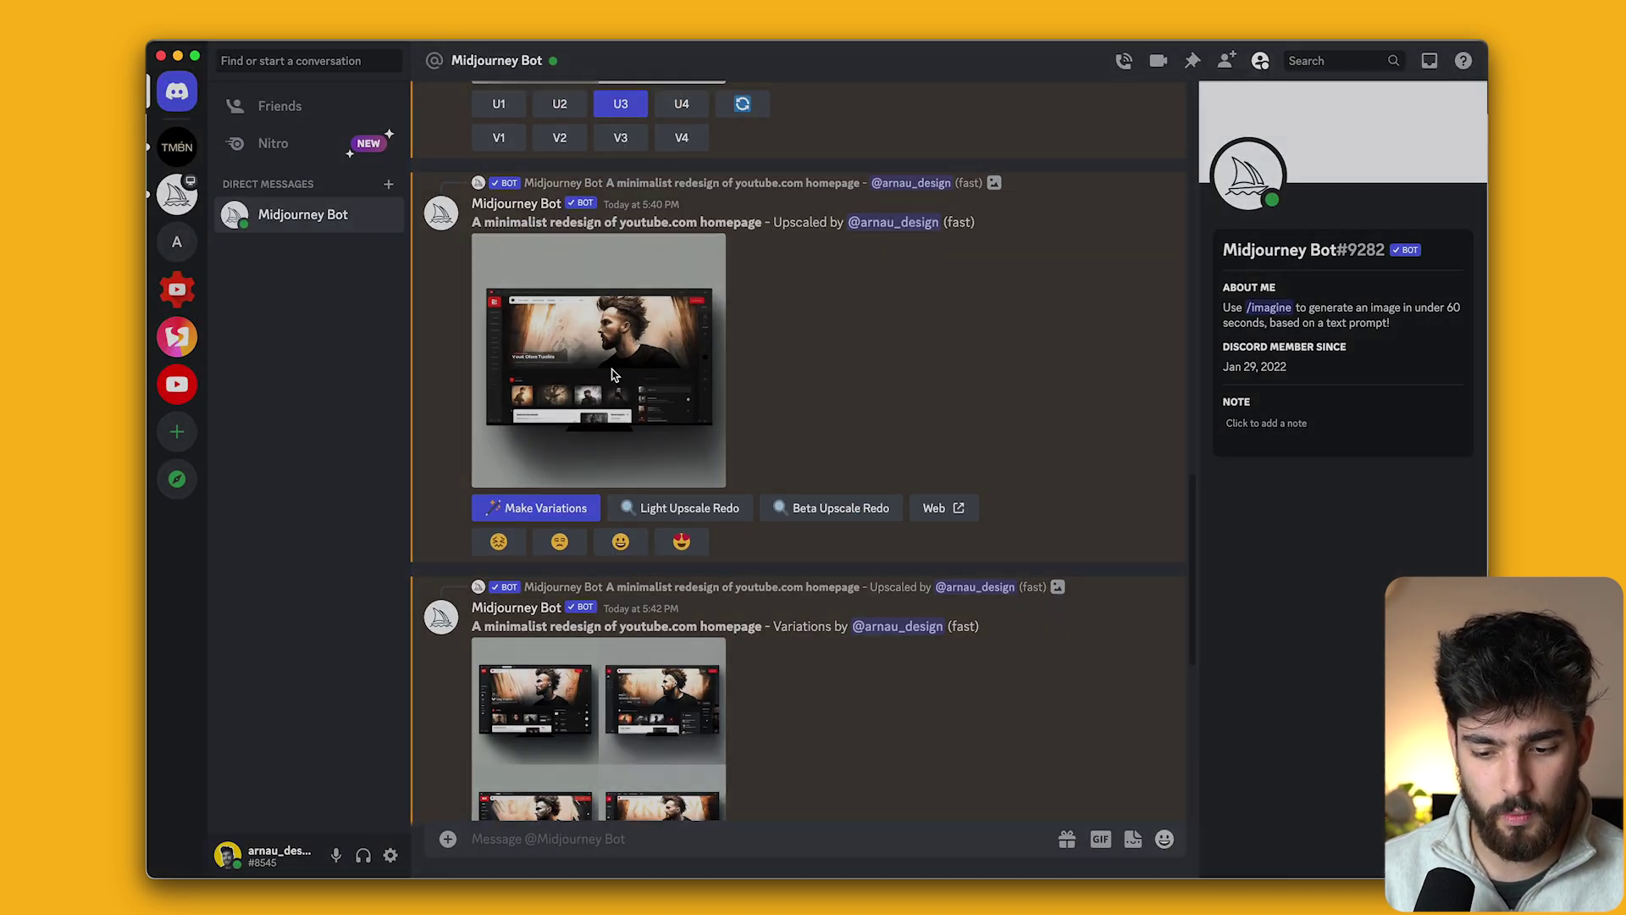
pyautogui.click(614, 375)
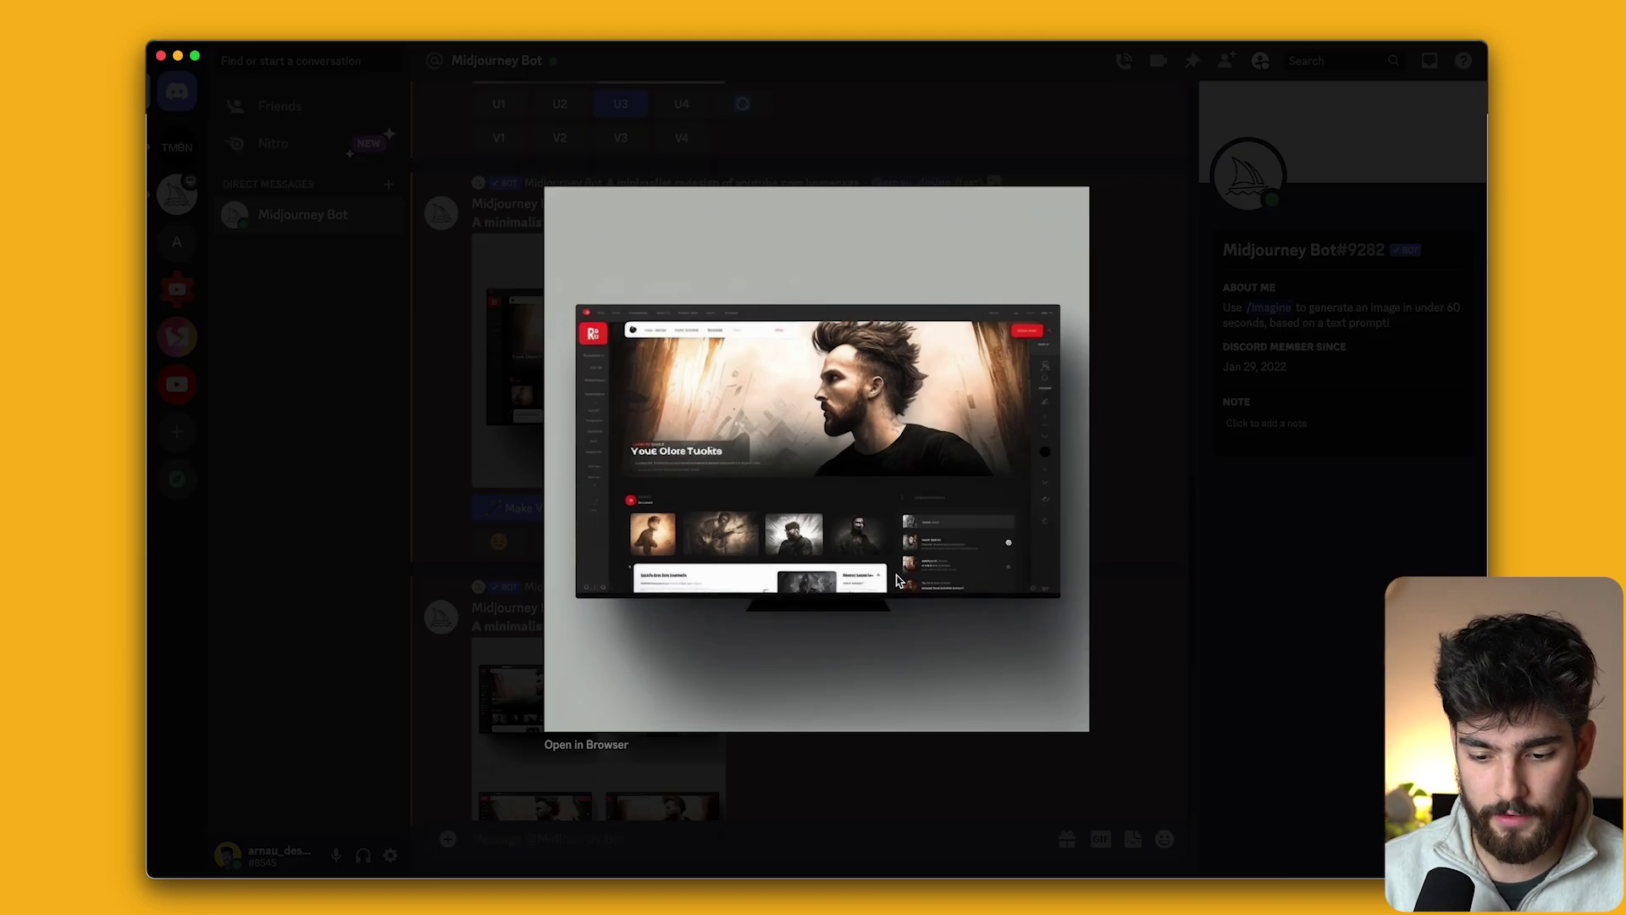
pyautogui.click(1135, 581)
pyautogui.press('super+Tab')
pyautogui.press('super+Tab')
# Narrow the layers panel and bring the AI Insp image into view.
pyautogui.scroll(-5, 1055, 387)
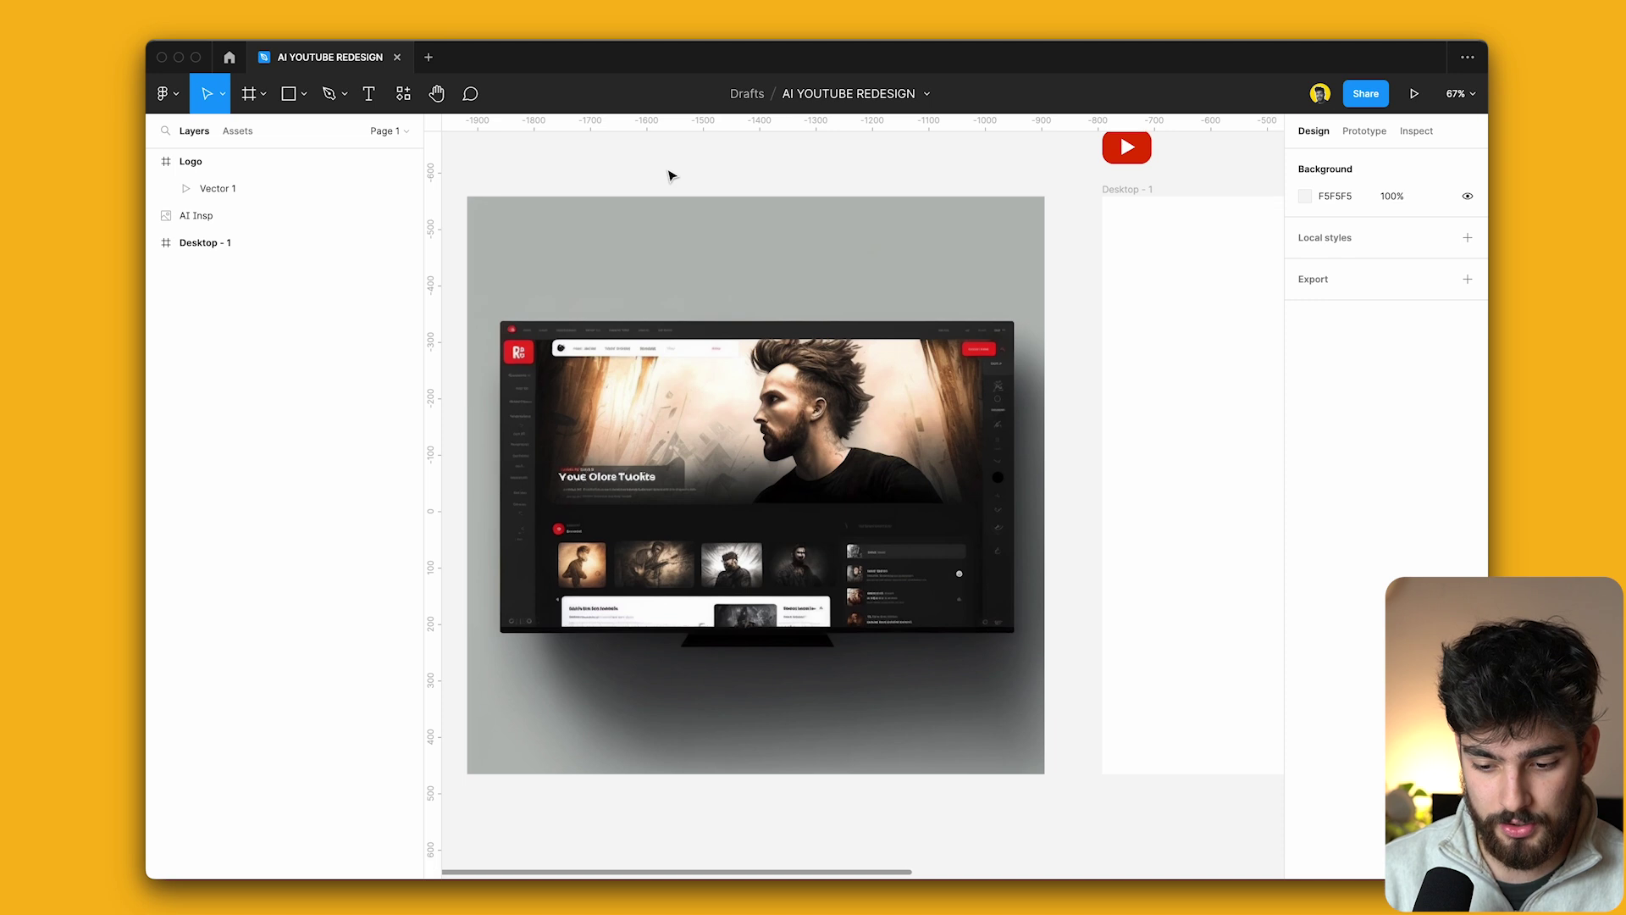
pyautogui.hscroll(3, 1054, 387)
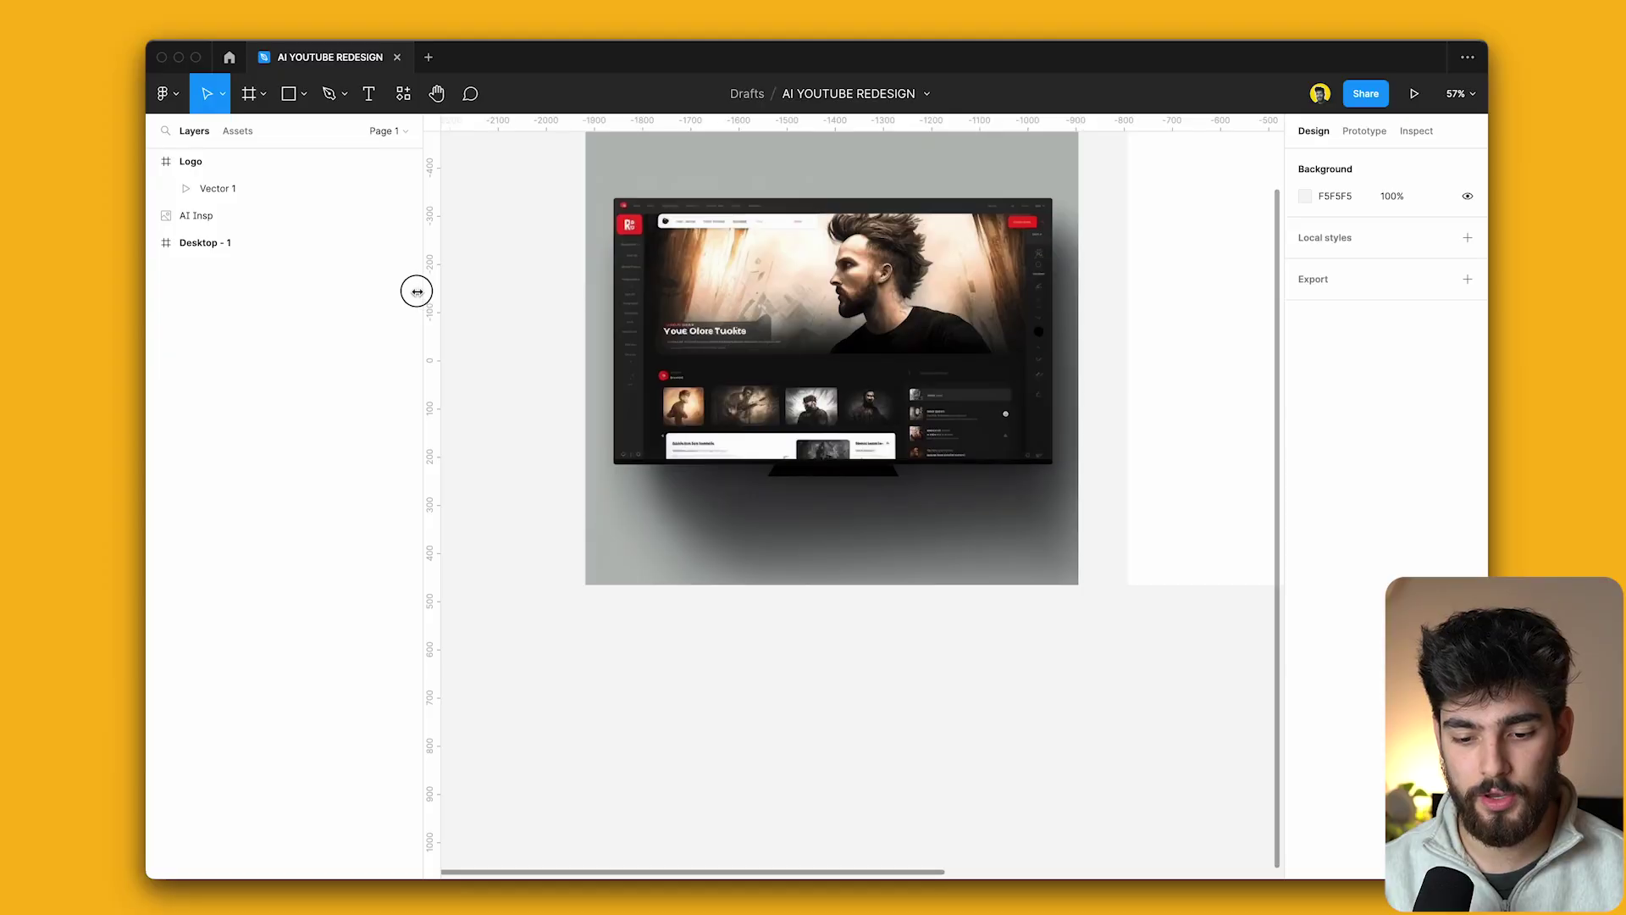
pyautogui.moveTo(416, 291); pyautogui.dragTo(349, 291)
pyautogui.hscroll(5, 497, 338)
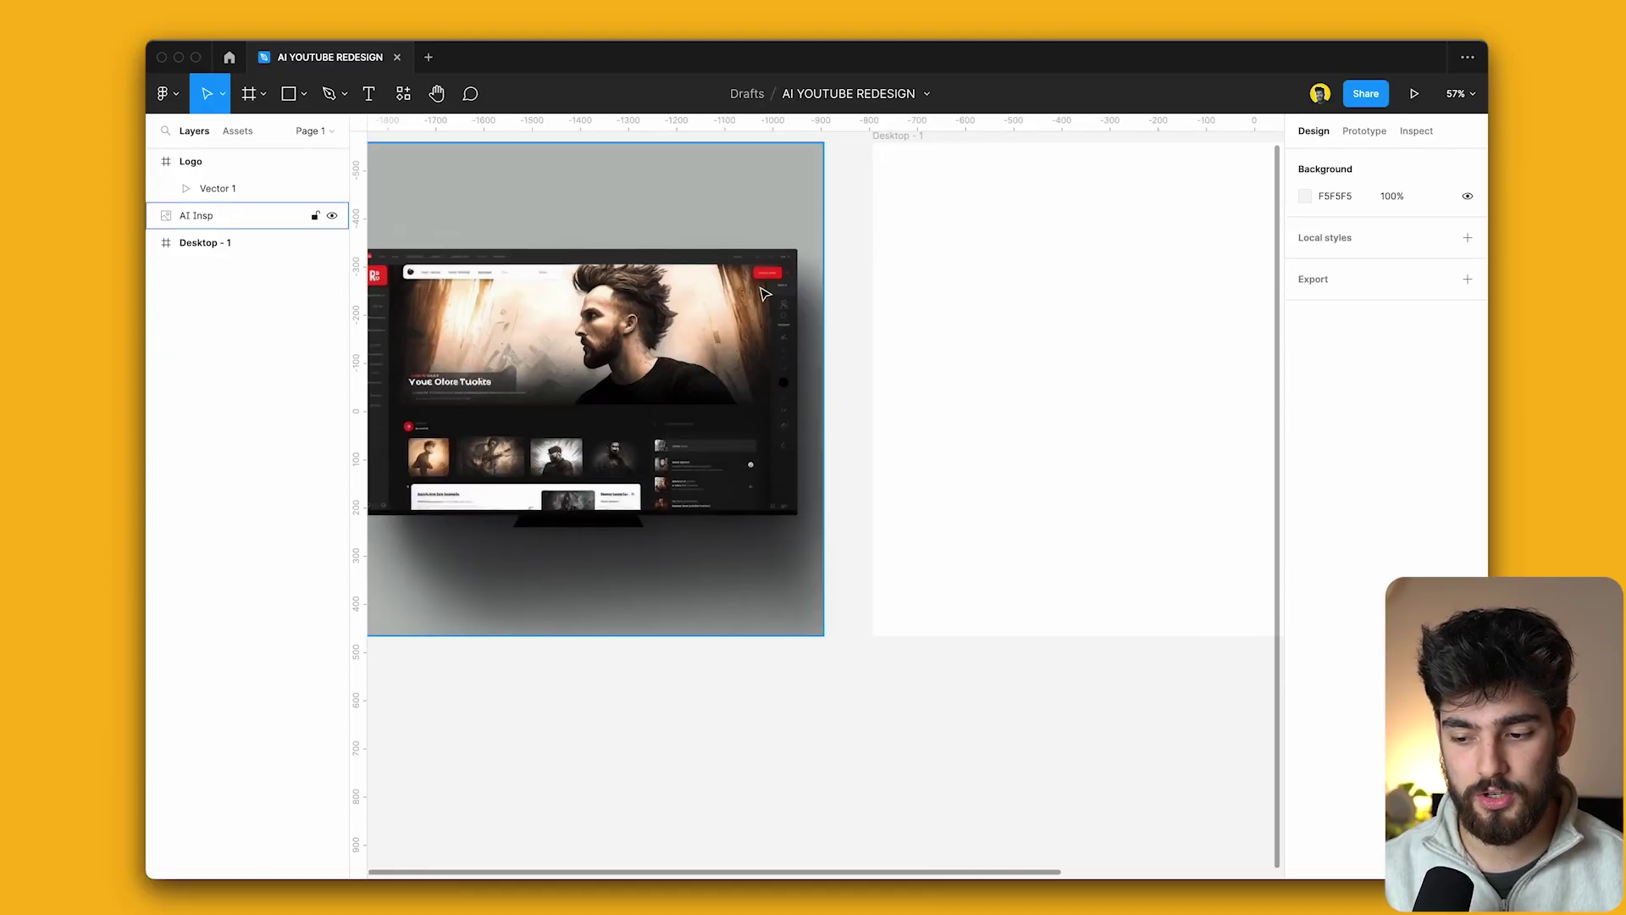
pyautogui.scroll(4, 1039, 376)
pyautogui.hscroll(-3, 1039, 376)
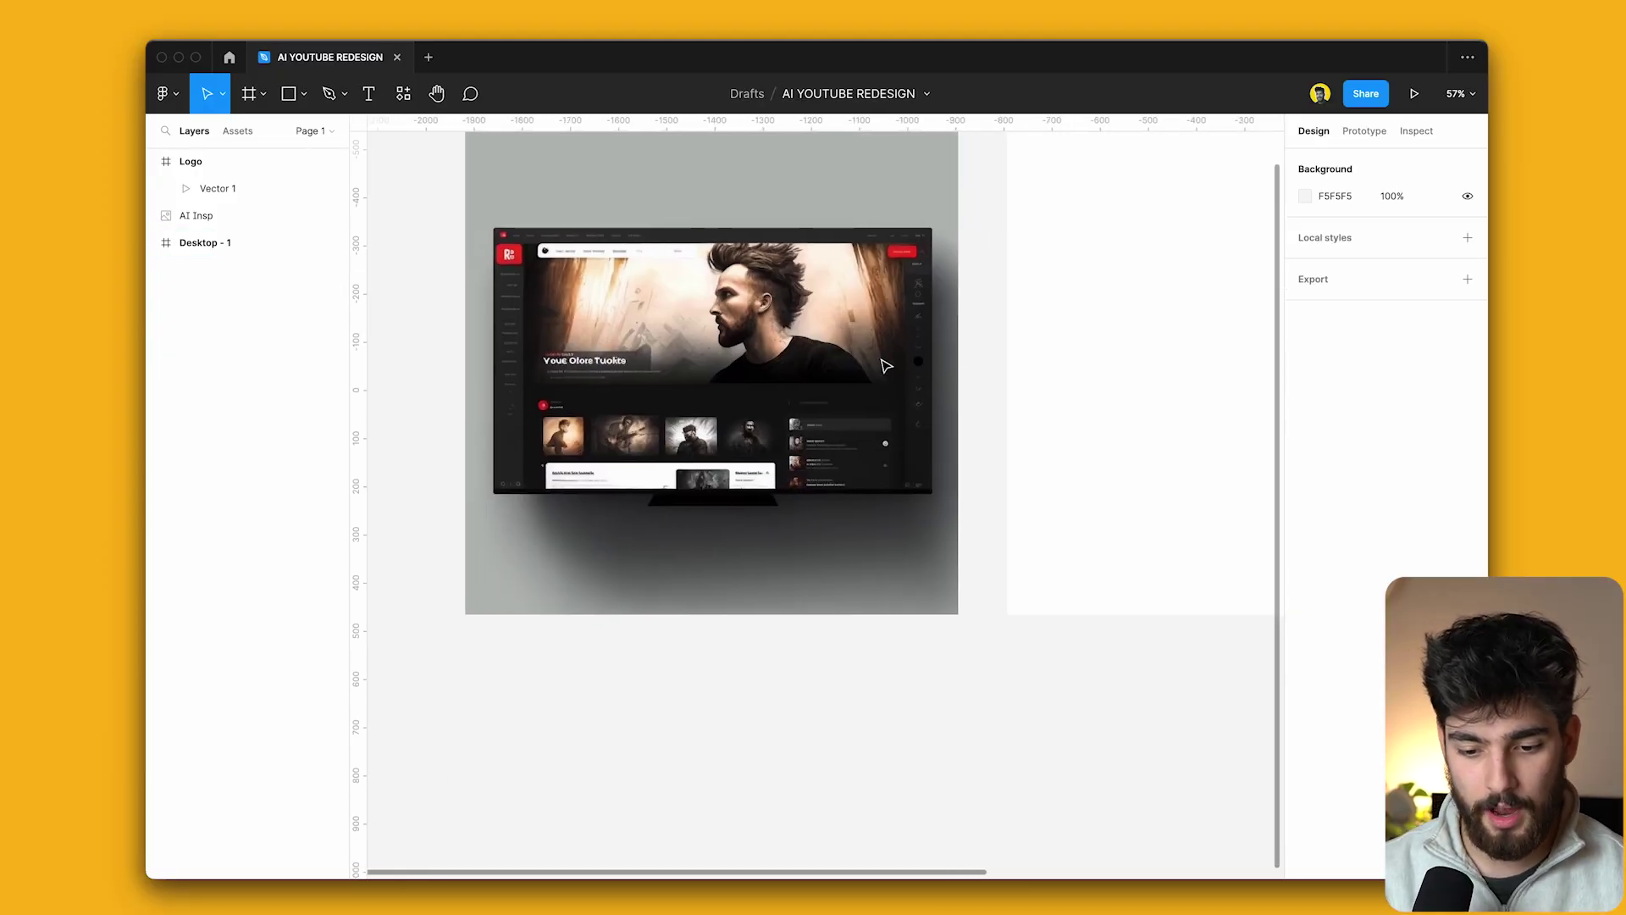
# Crop the AI Insp image's top, bottom and sides down to the screen area.
pyautogui.click(667, 350)
pyautogui.moveTo(661, 288); pyautogui.dragTo(657, 390)
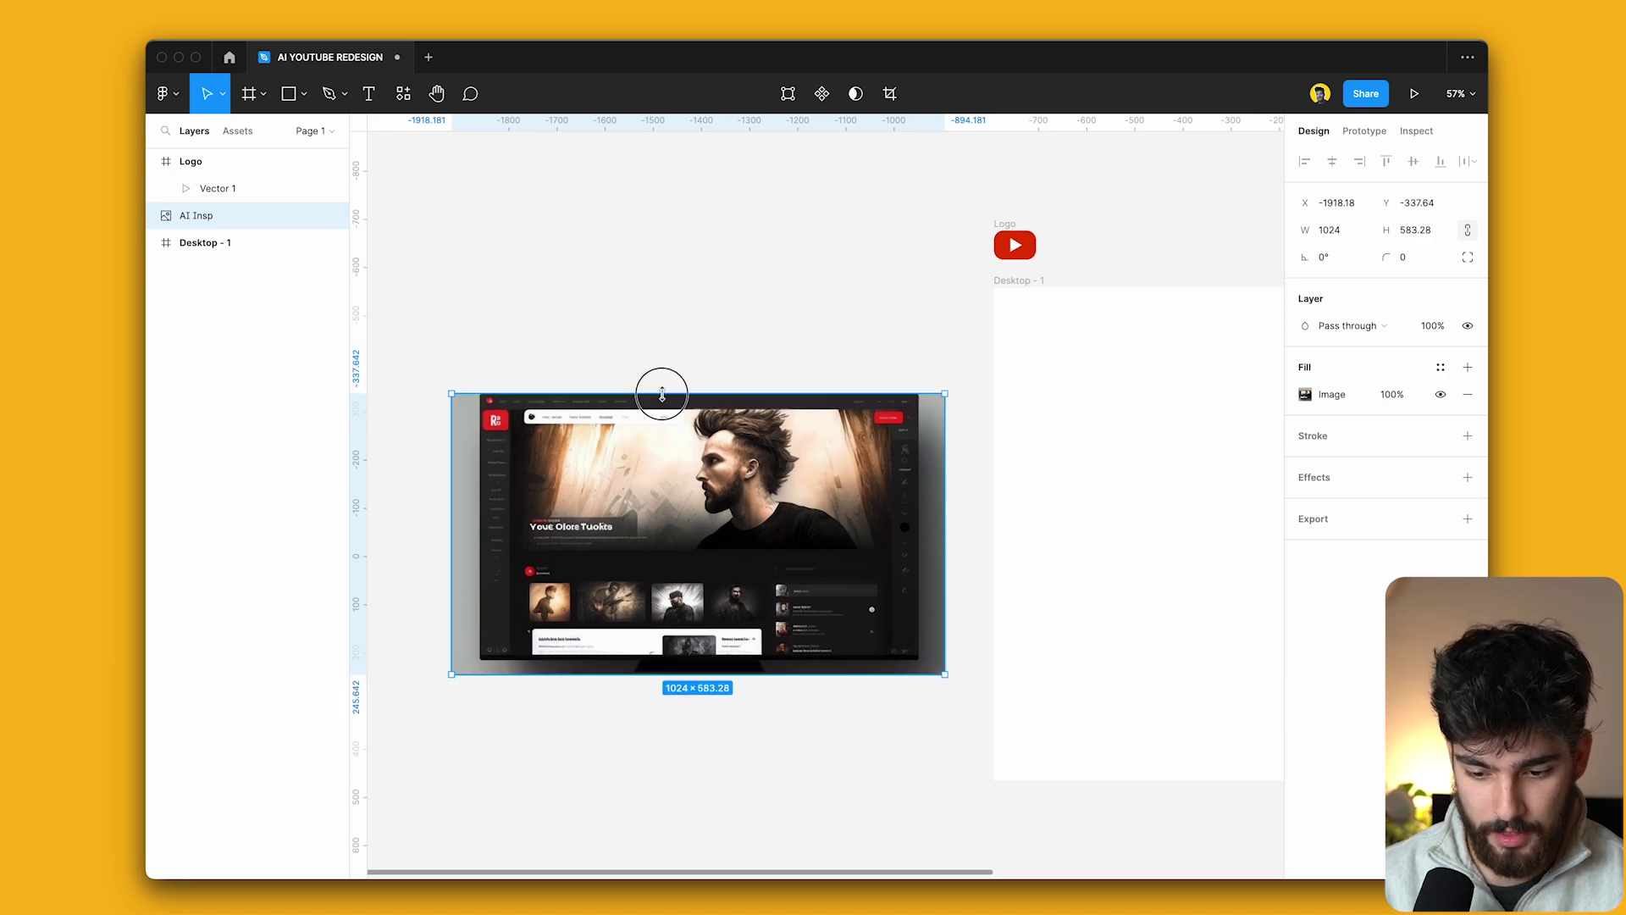
pyautogui.moveTo(625, 673); pyautogui.dragTo(625, 659)
pyautogui.moveTo(451, 526); pyautogui.dragTo(483, 525)
# Scale the cropped image up 1.5x to about 1343 × 821 and mask it.
pyautogui.press('k')
pyautogui.moveTo(482, 395); pyautogui.dragTo(280, 287)
pyautogui.press('super+alt+m')
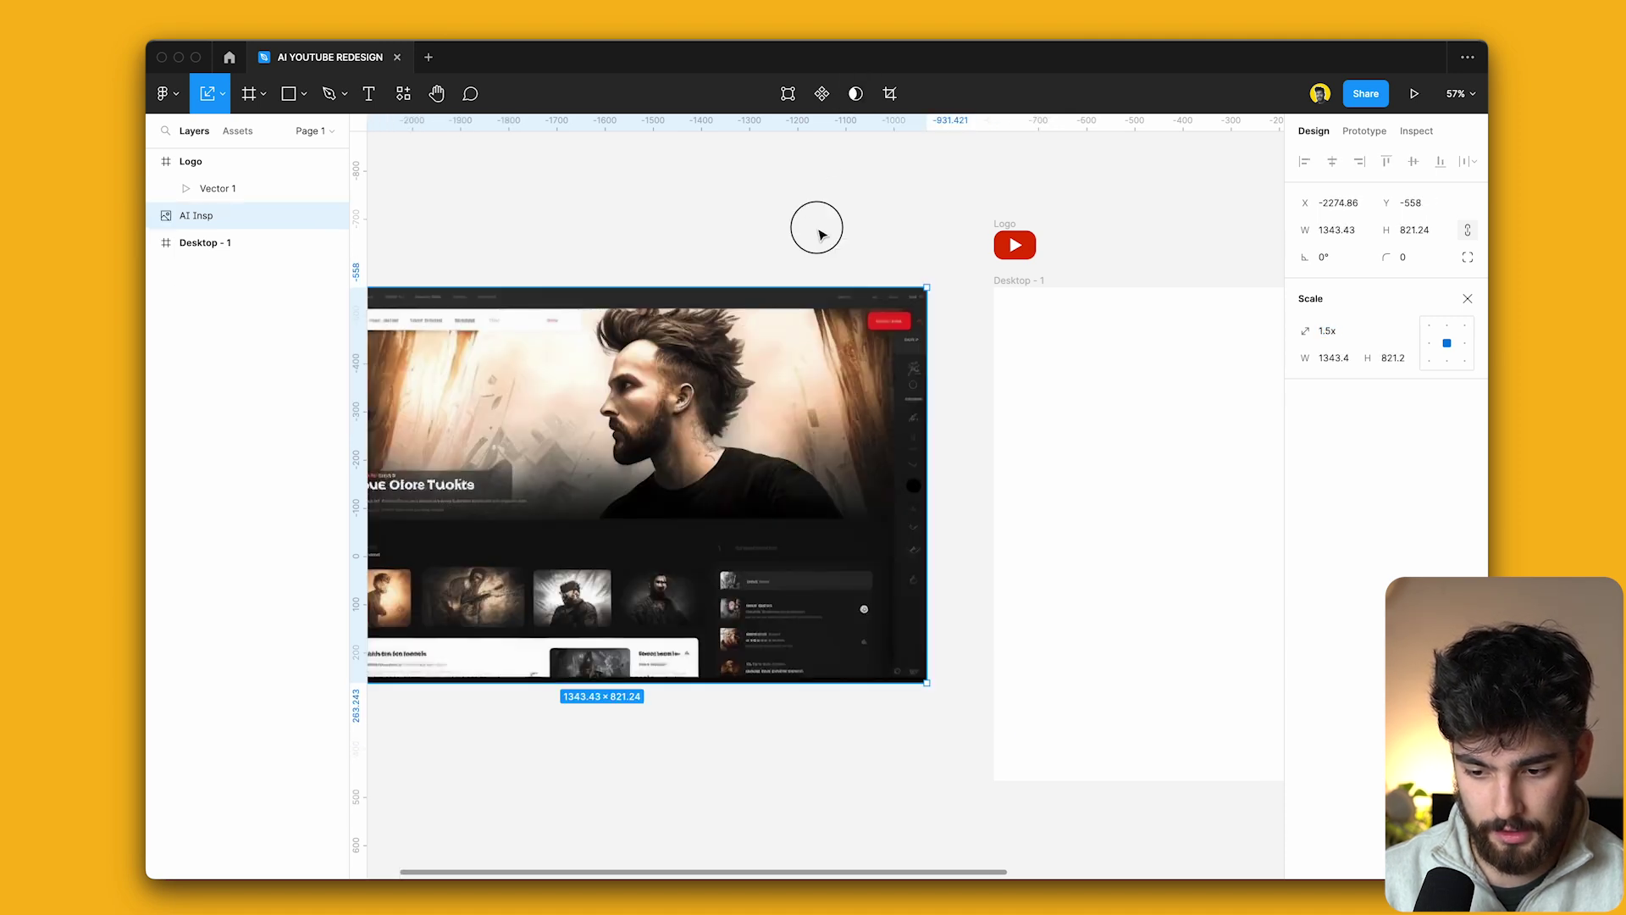
pyautogui.press('Escape')
pyautogui.hotkey('shift', '1')
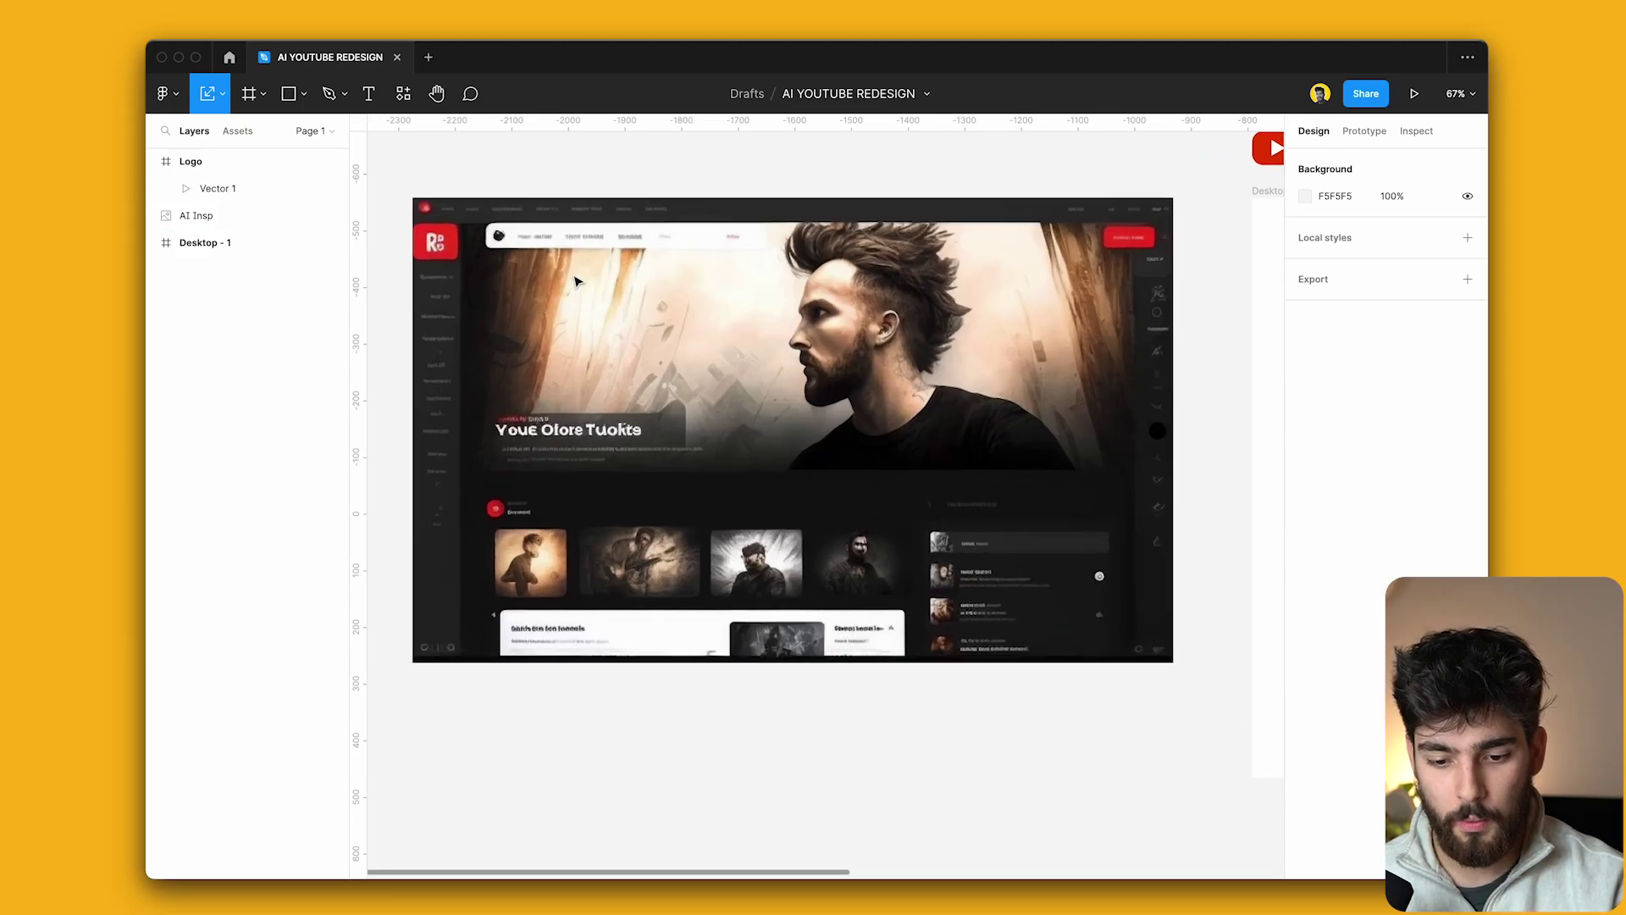
pyautogui.hscroll(-3, 451, 278)
# Switch to Chrome and scroll the incognito YouTube homepage filtered to Background music.
pyautogui.press('super+Tab')
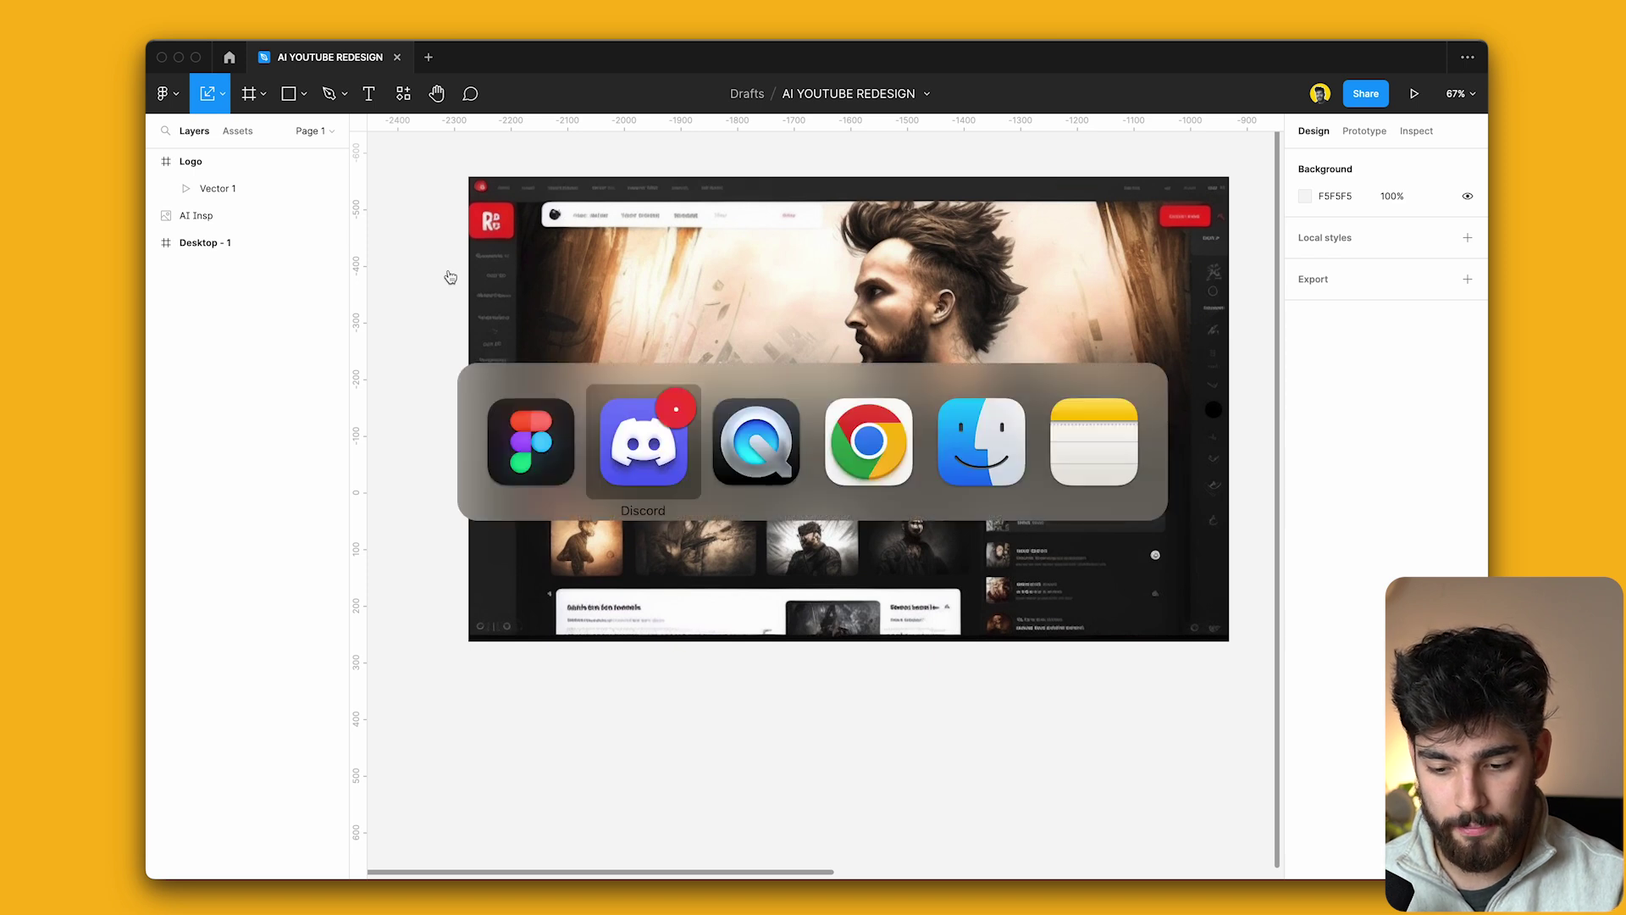
pyautogui.press('super+Tab')
pyautogui.press('super+Tab')
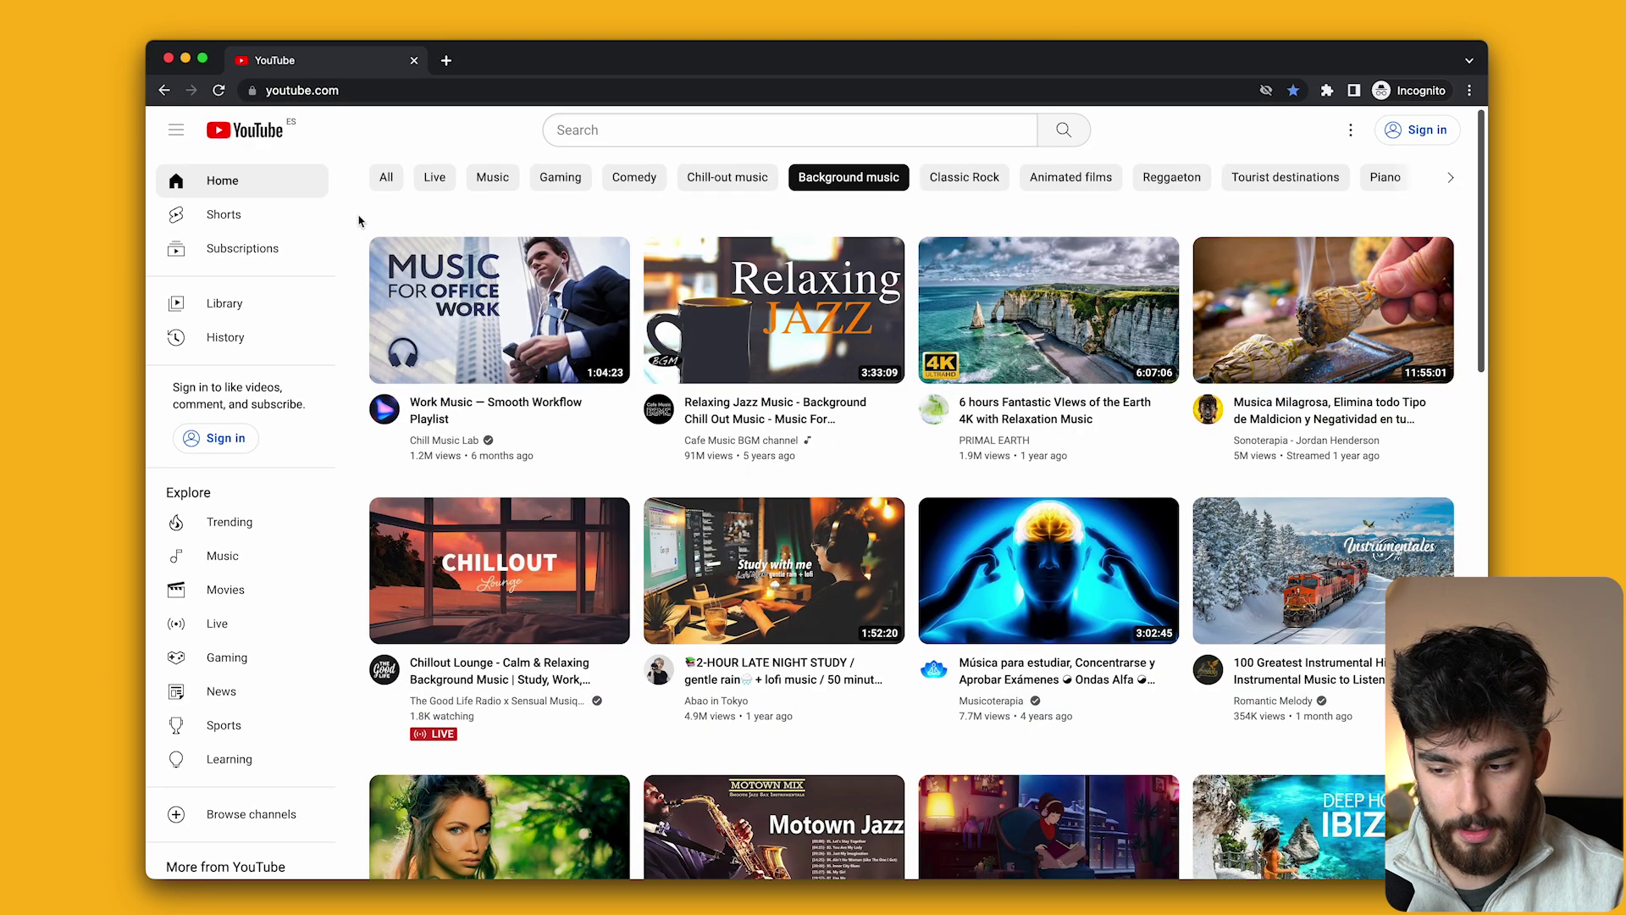
pyautogui.scroll(-3, 403, 359)
pyautogui.scroll(3, 403, 359)
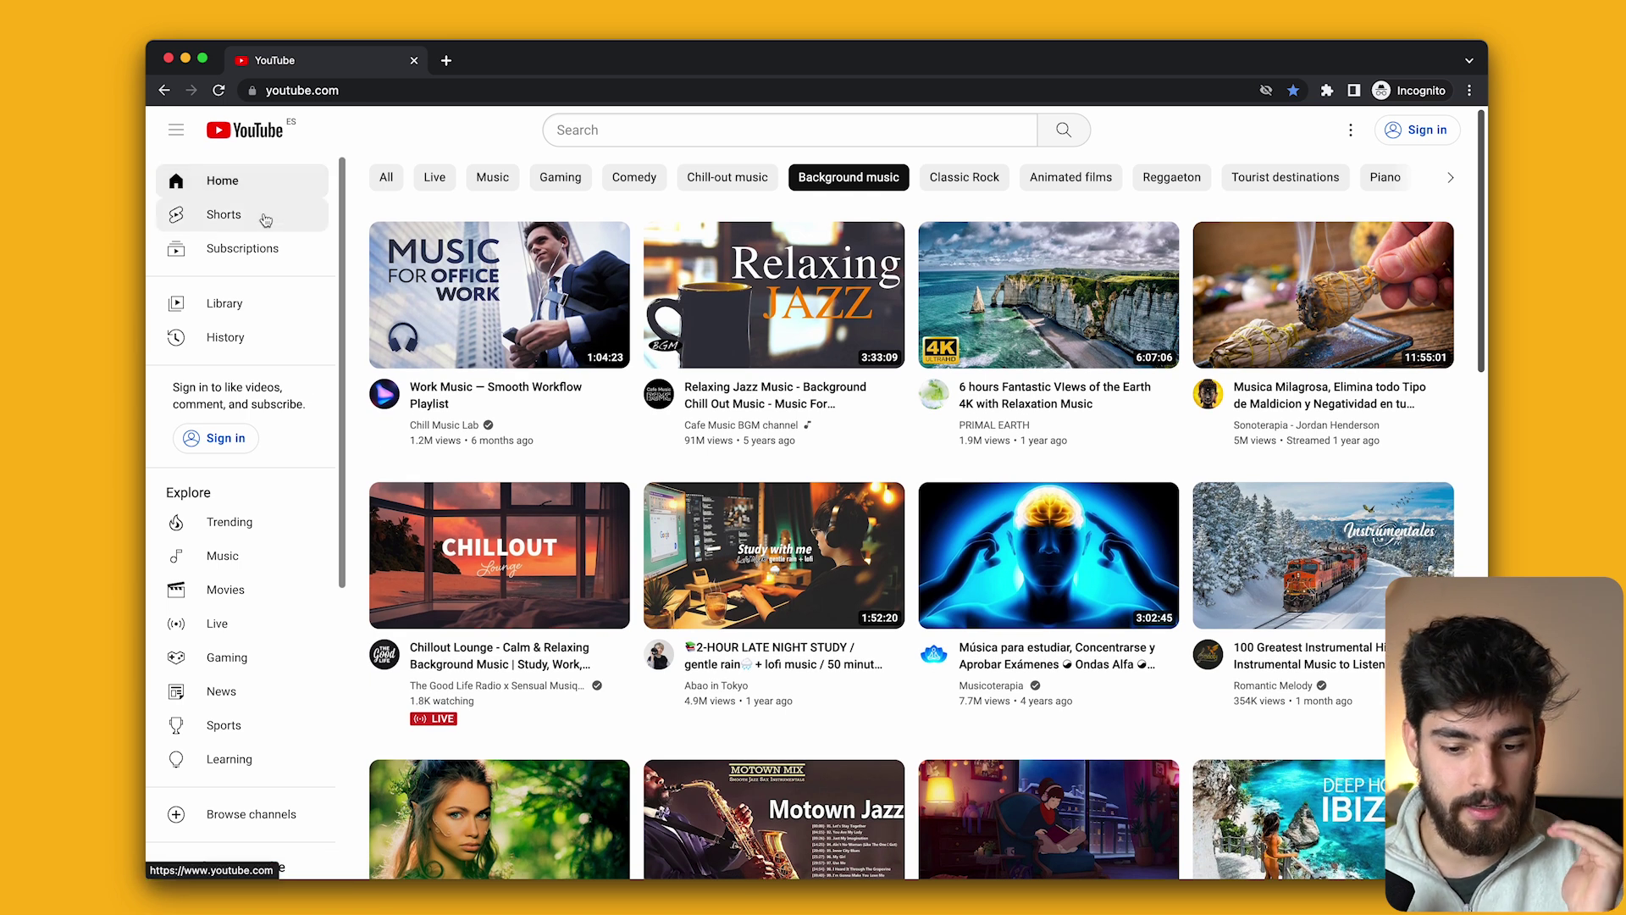
pyautogui.moveTo(927, 254)
pyautogui.moveTo(431, 362)
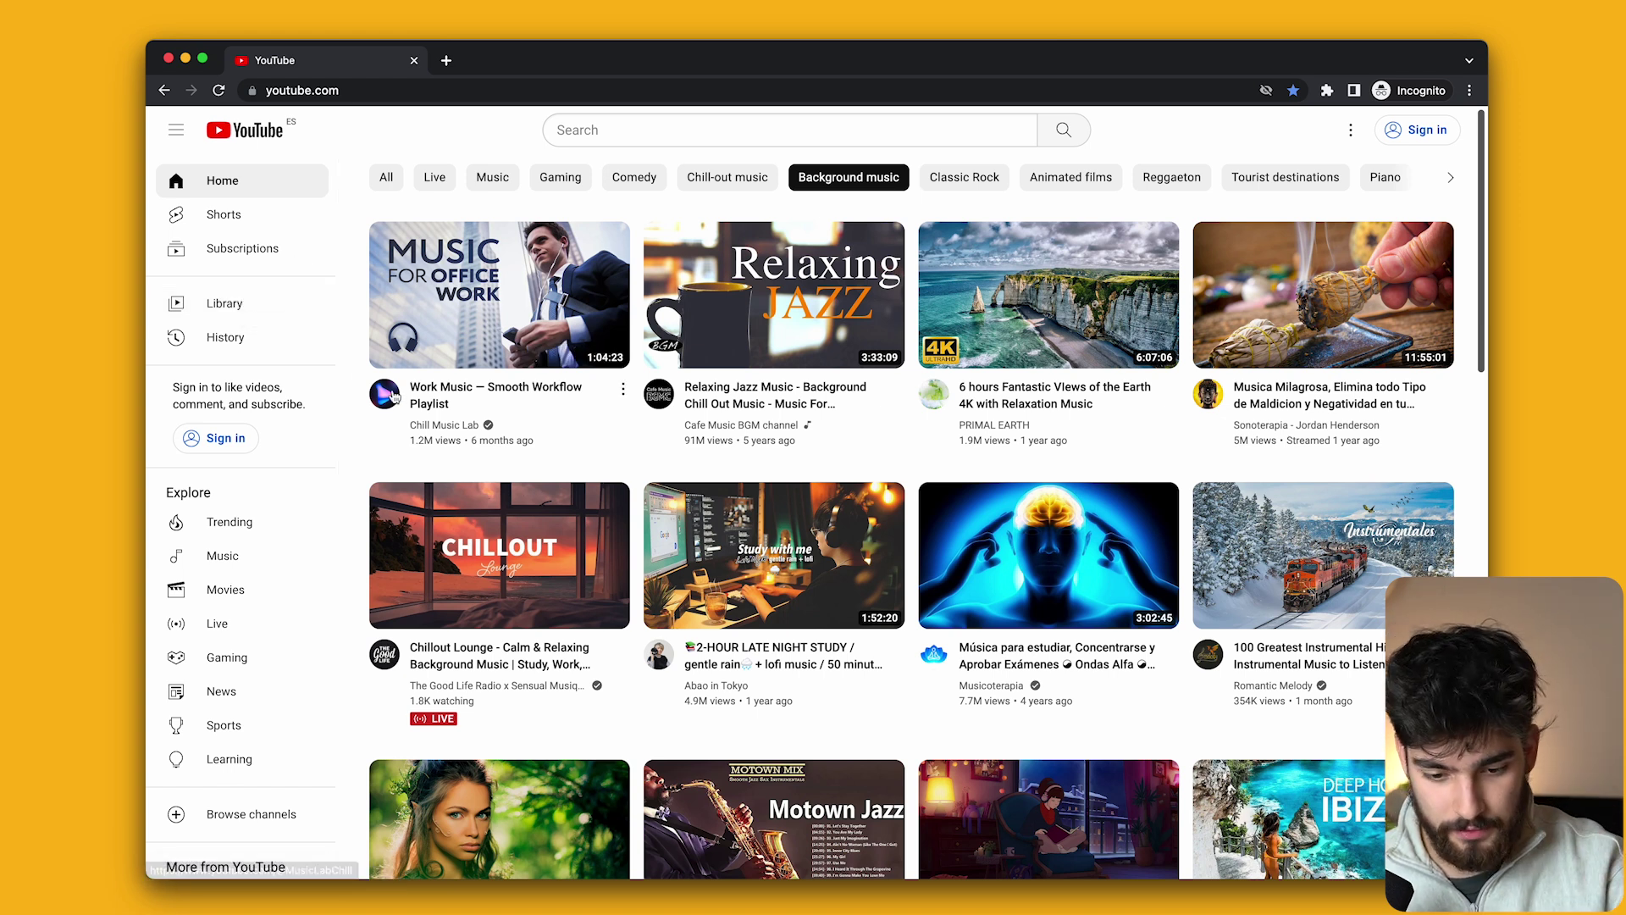
pyautogui.scroll(-2, 380, 479)
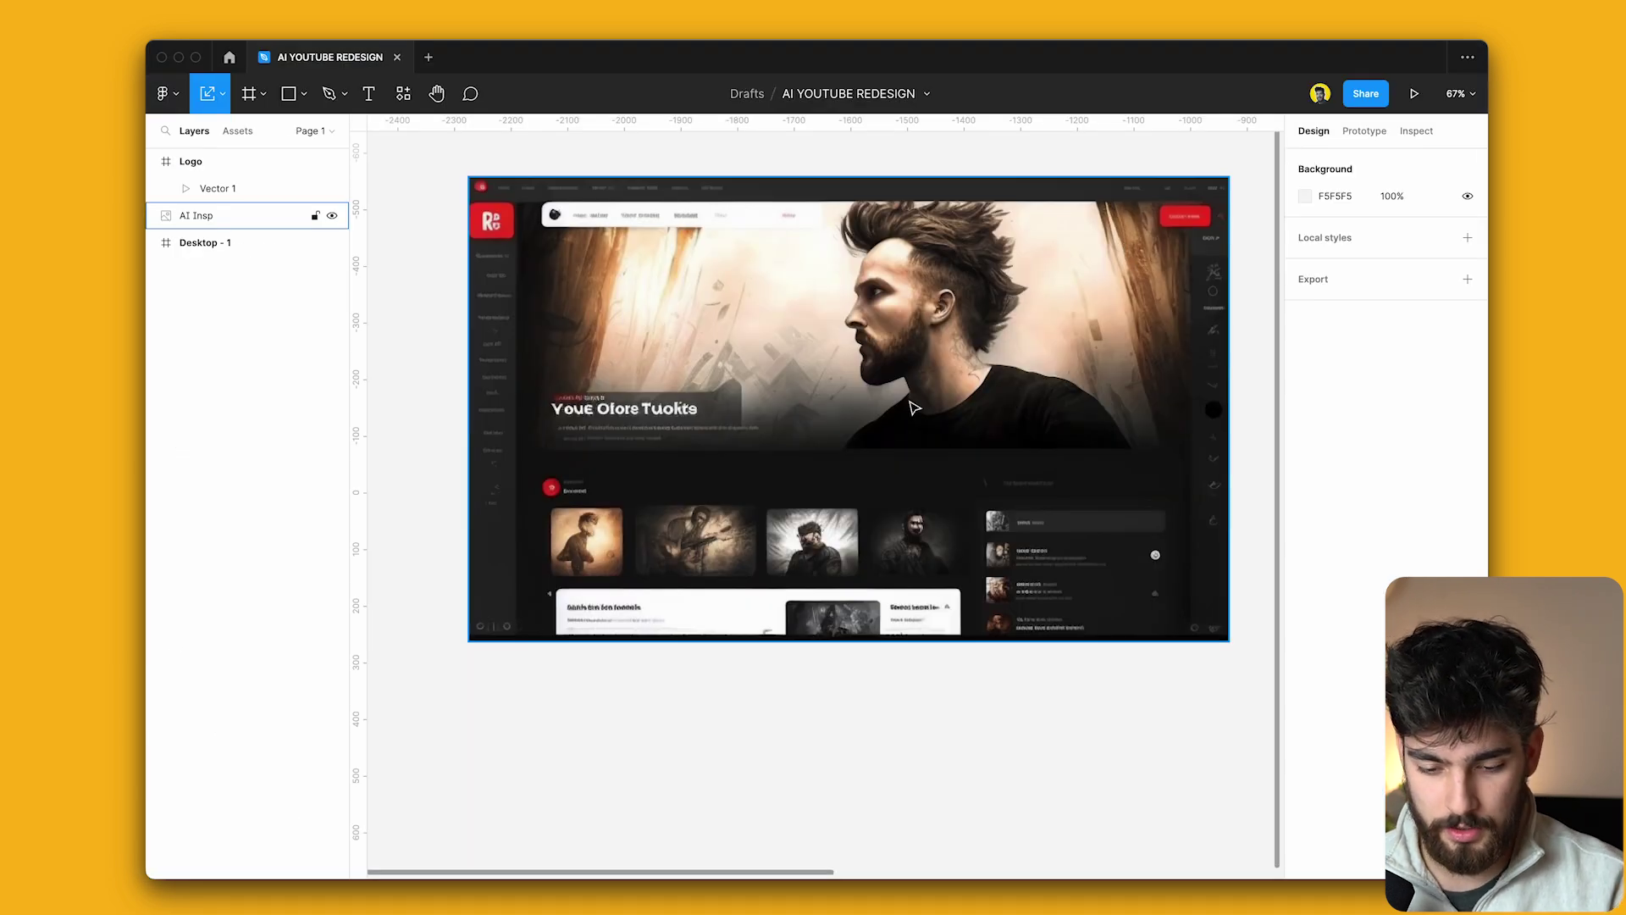
# Select the Desktop - 1 frame and give it a 302F2F fill.
pyautogui.scroll(5, 911, 407)
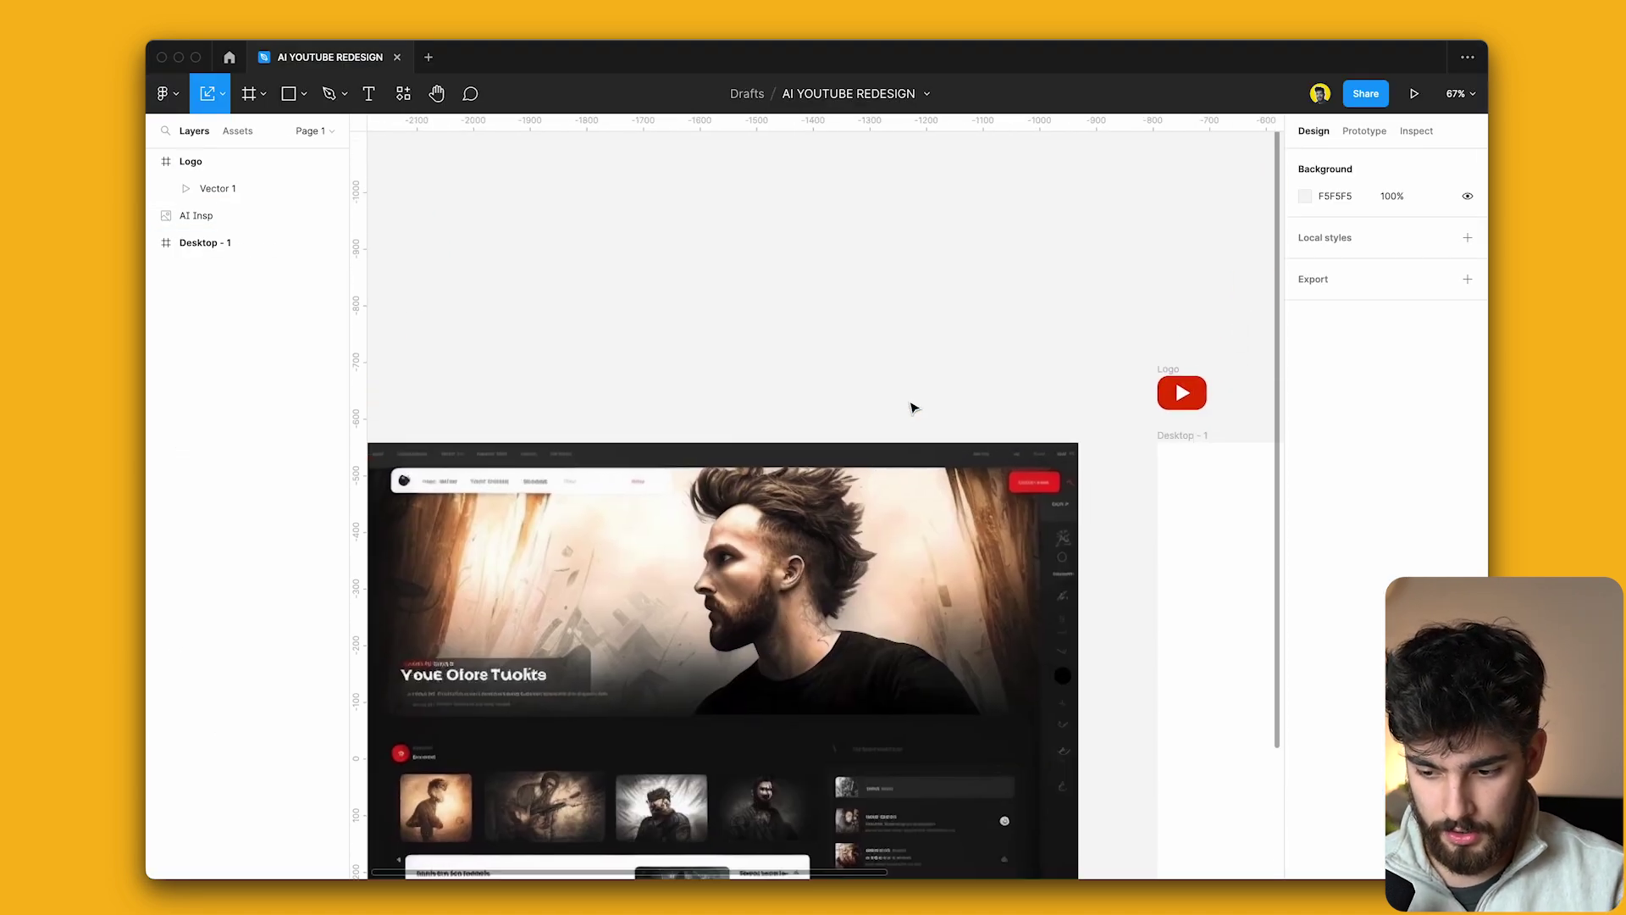
pyautogui.scroll(5, 1104, 424)
pyautogui.scroll(-3, 1093, 402)
pyautogui.scroll(-4, 1093, 402)
pyautogui.click(1080, 356)
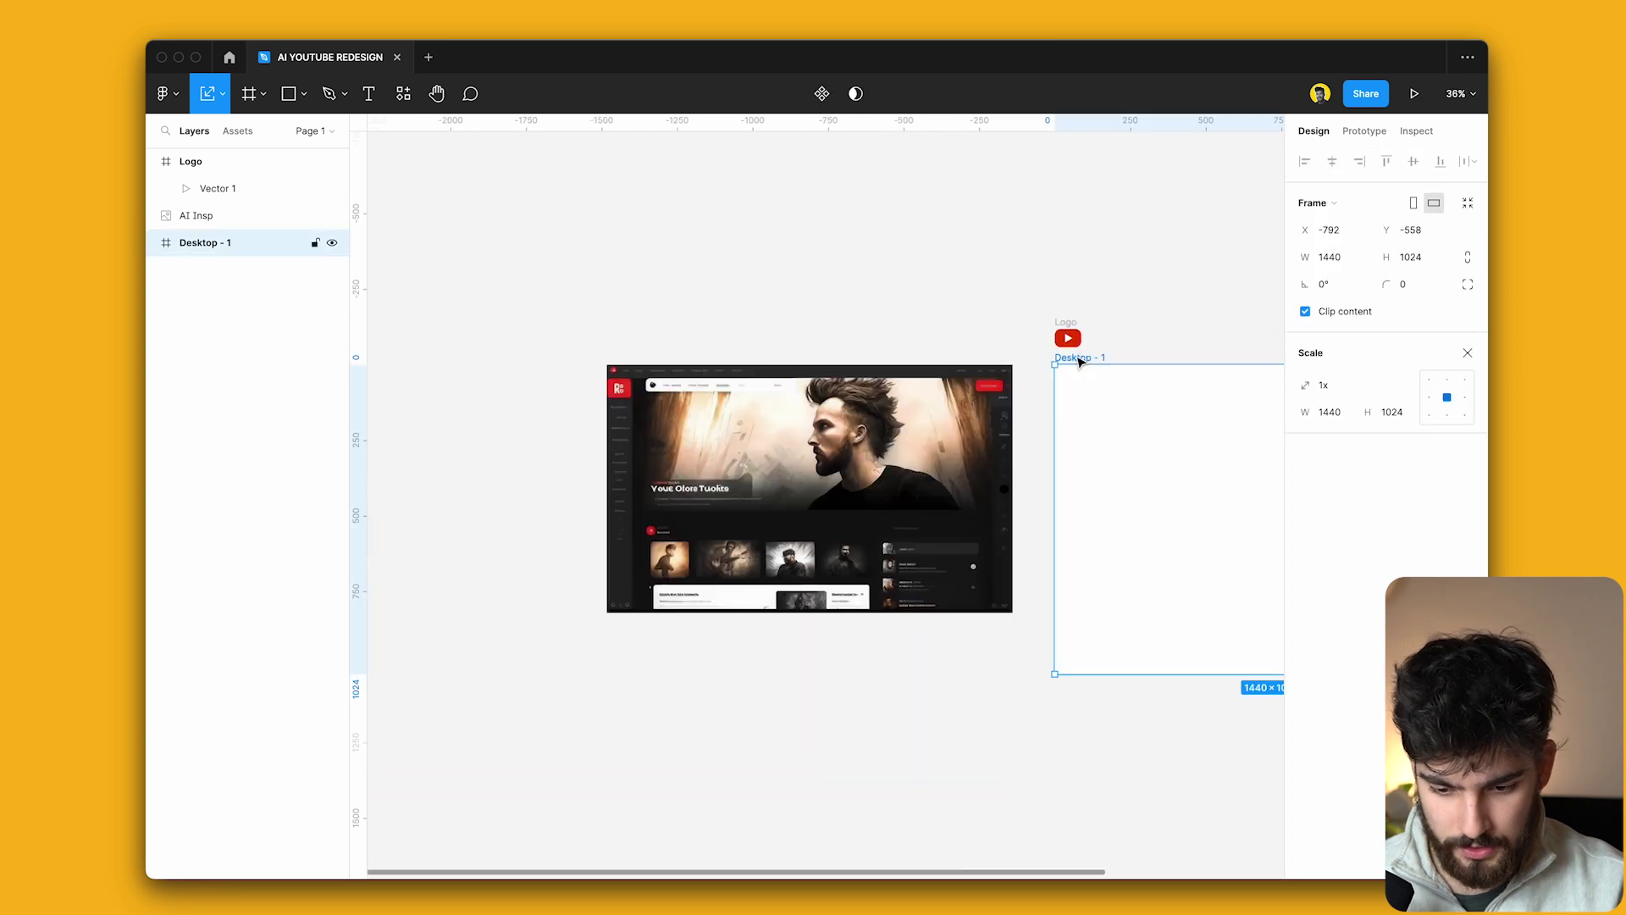
pyautogui.scroll(3, 690, 345)
pyautogui.press('v')
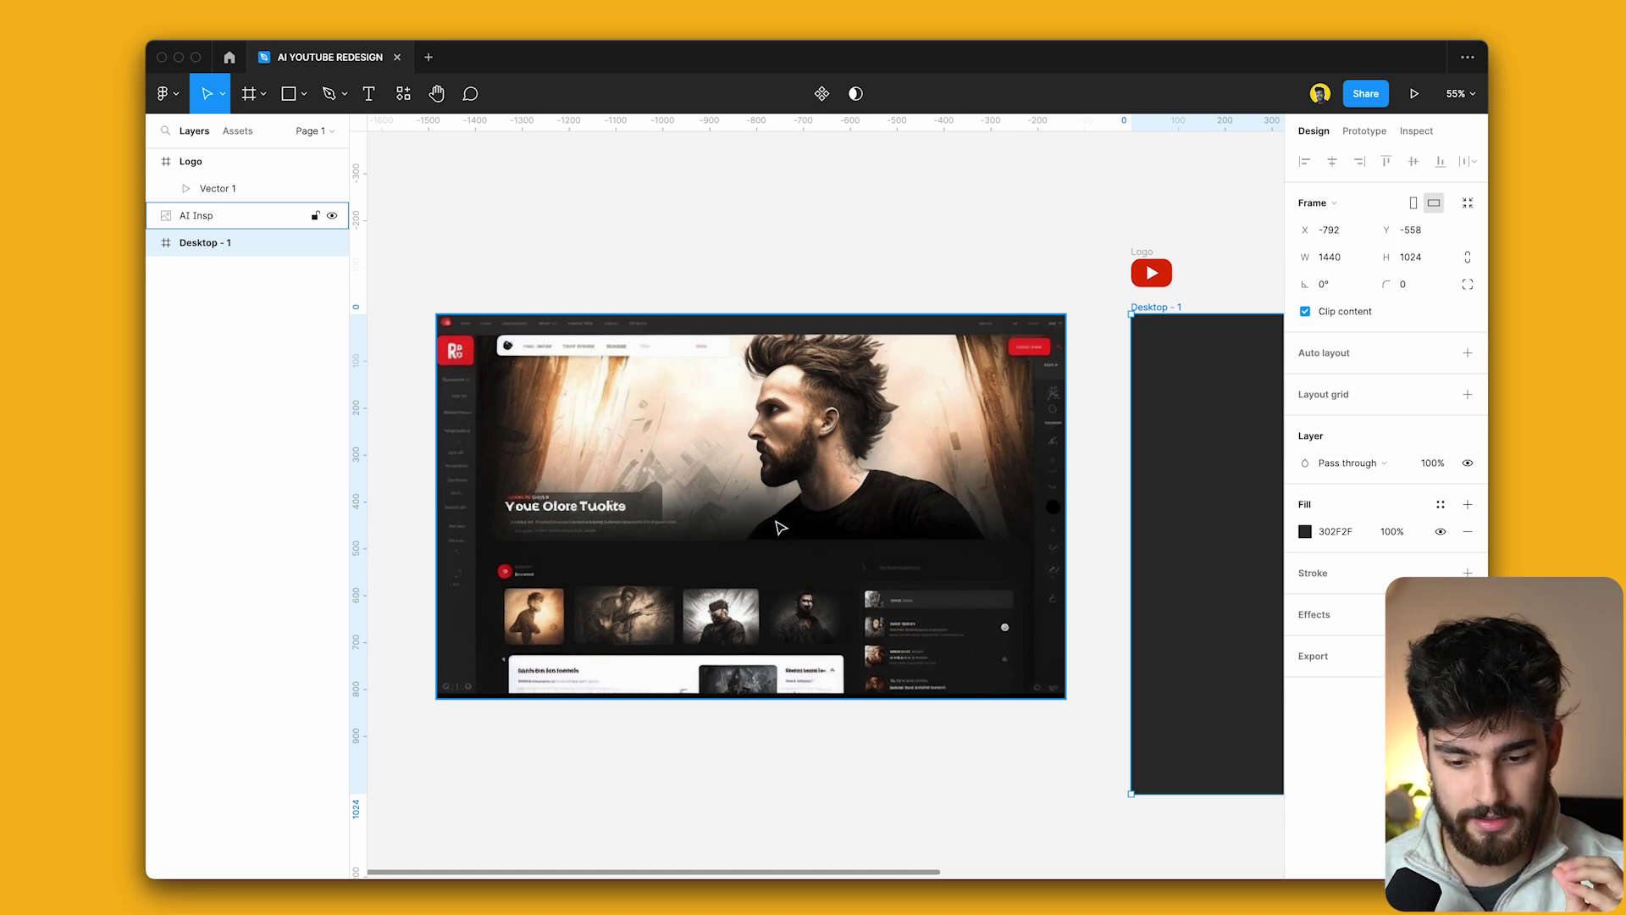
pyautogui.click(795, 784)
pyautogui.scroll(-5, 795, 784)
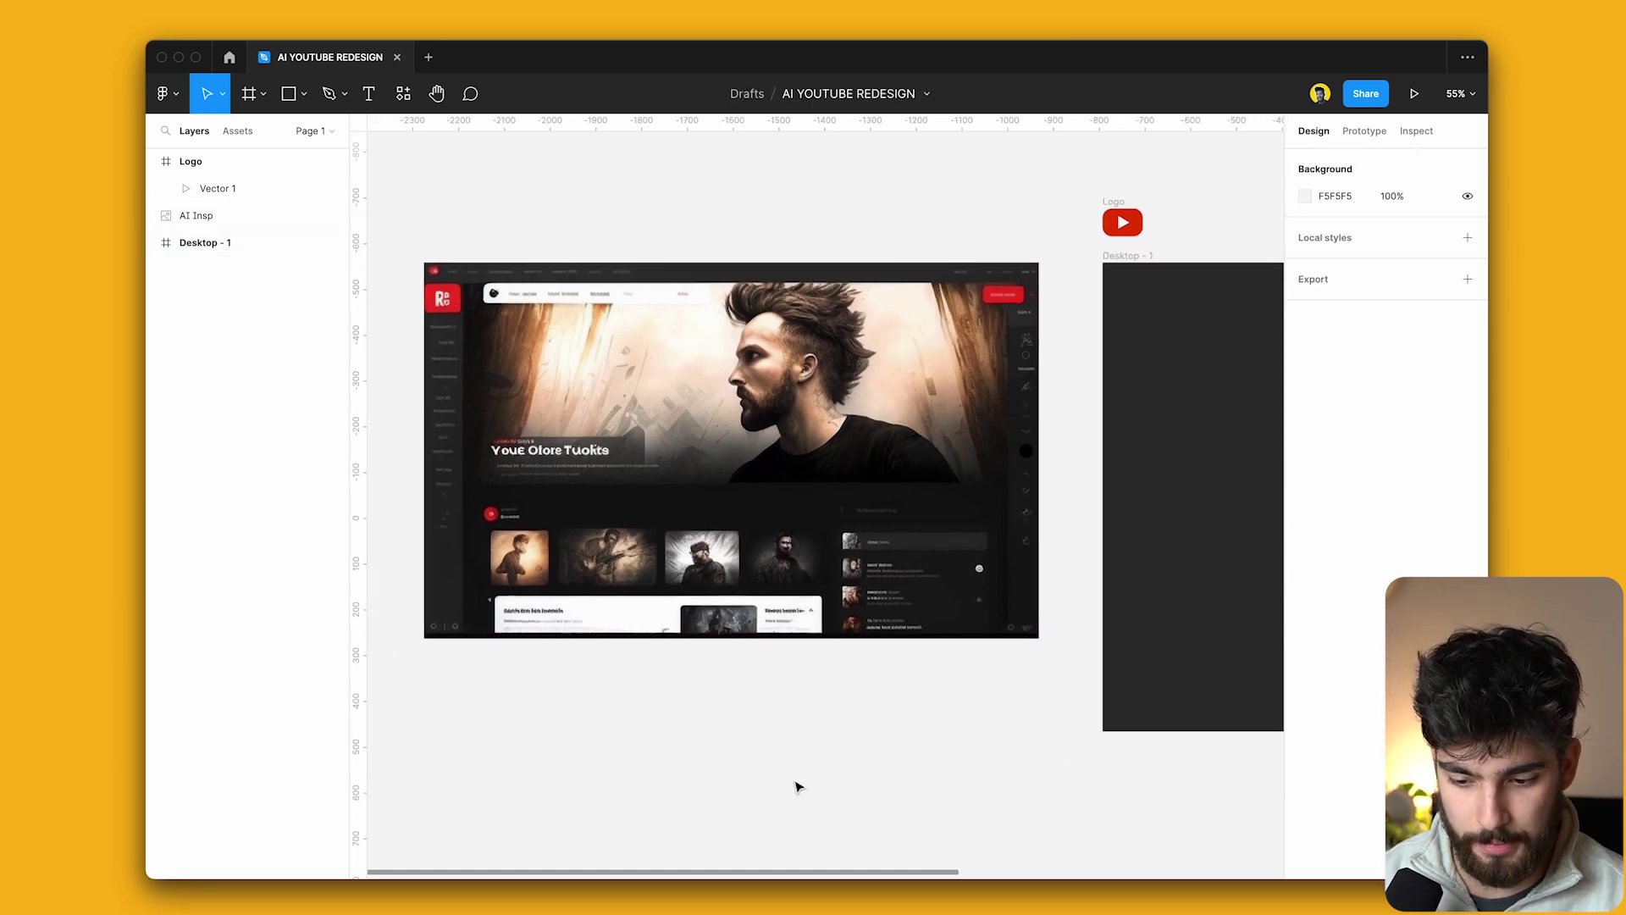
pyautogui.scroll(5, 475, 373)
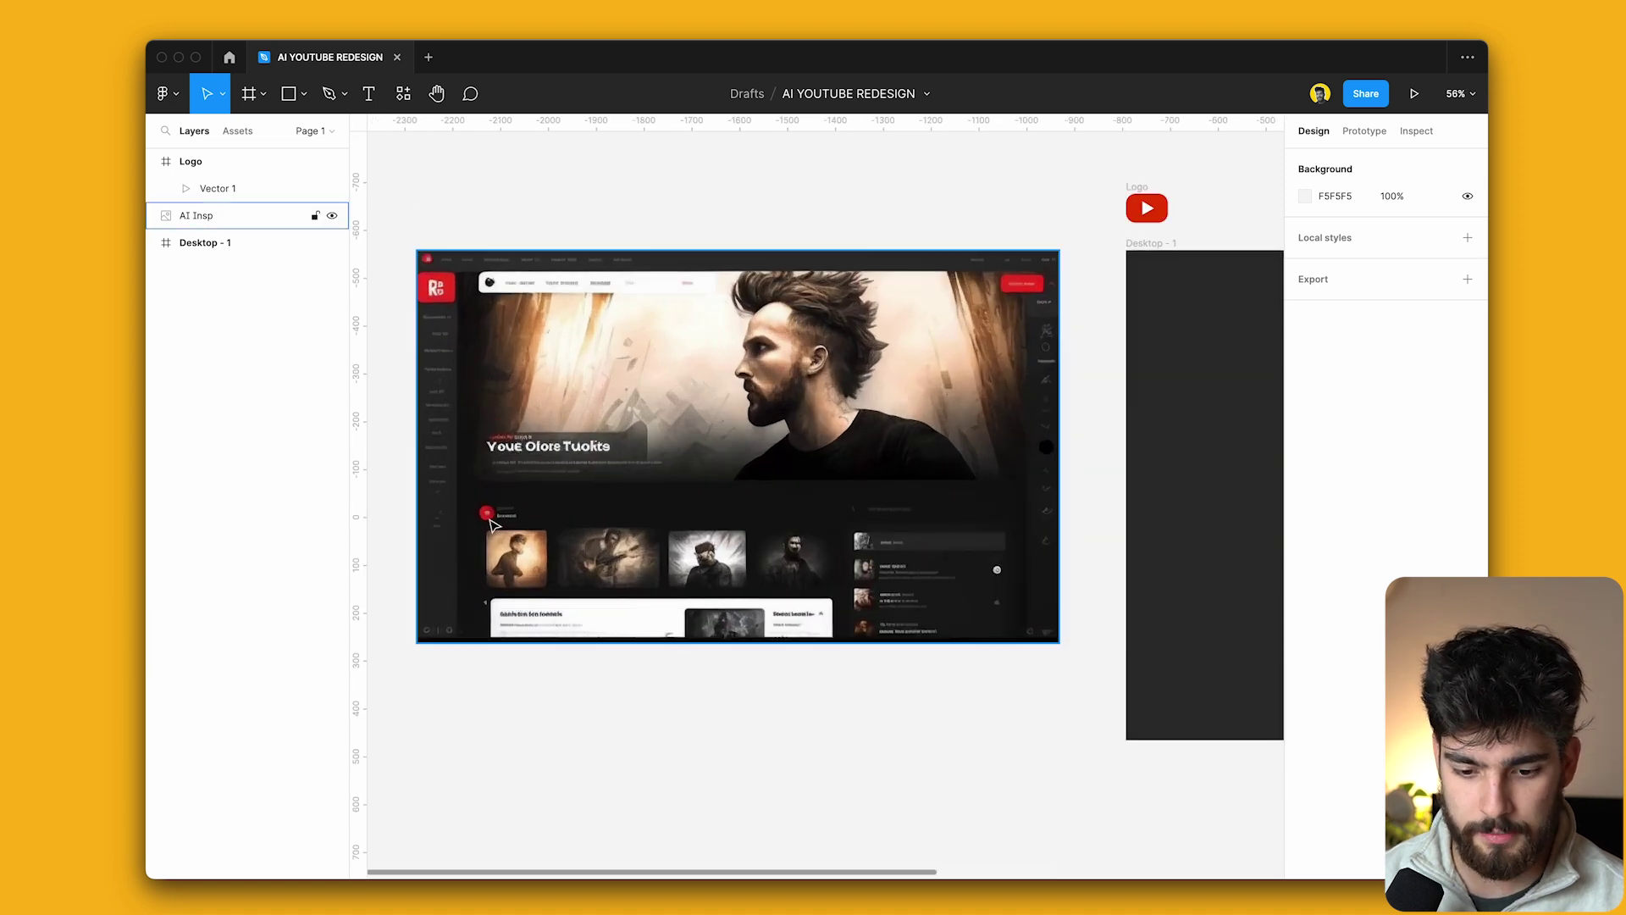
pyautogui.scroll(4, 469, 551)
pyautogui.scroll(-2, 470, 552)
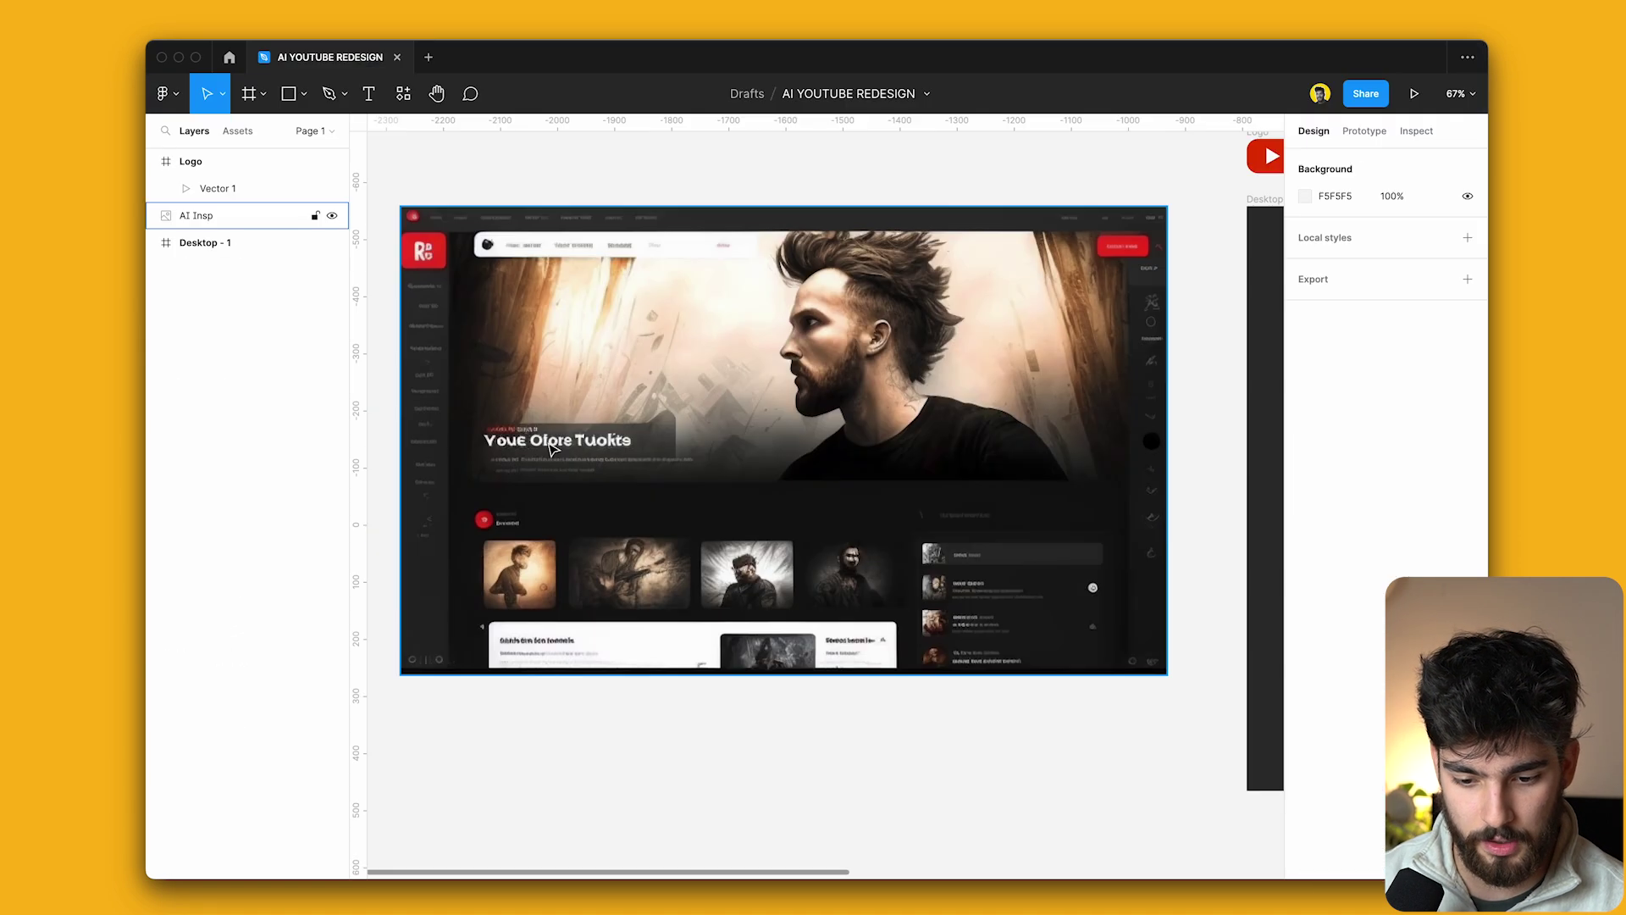
# Hide the interface with Ctrl+\ and zoom around the AI Insp reference design.
pyautogui.scroll(6, 1067, 272)
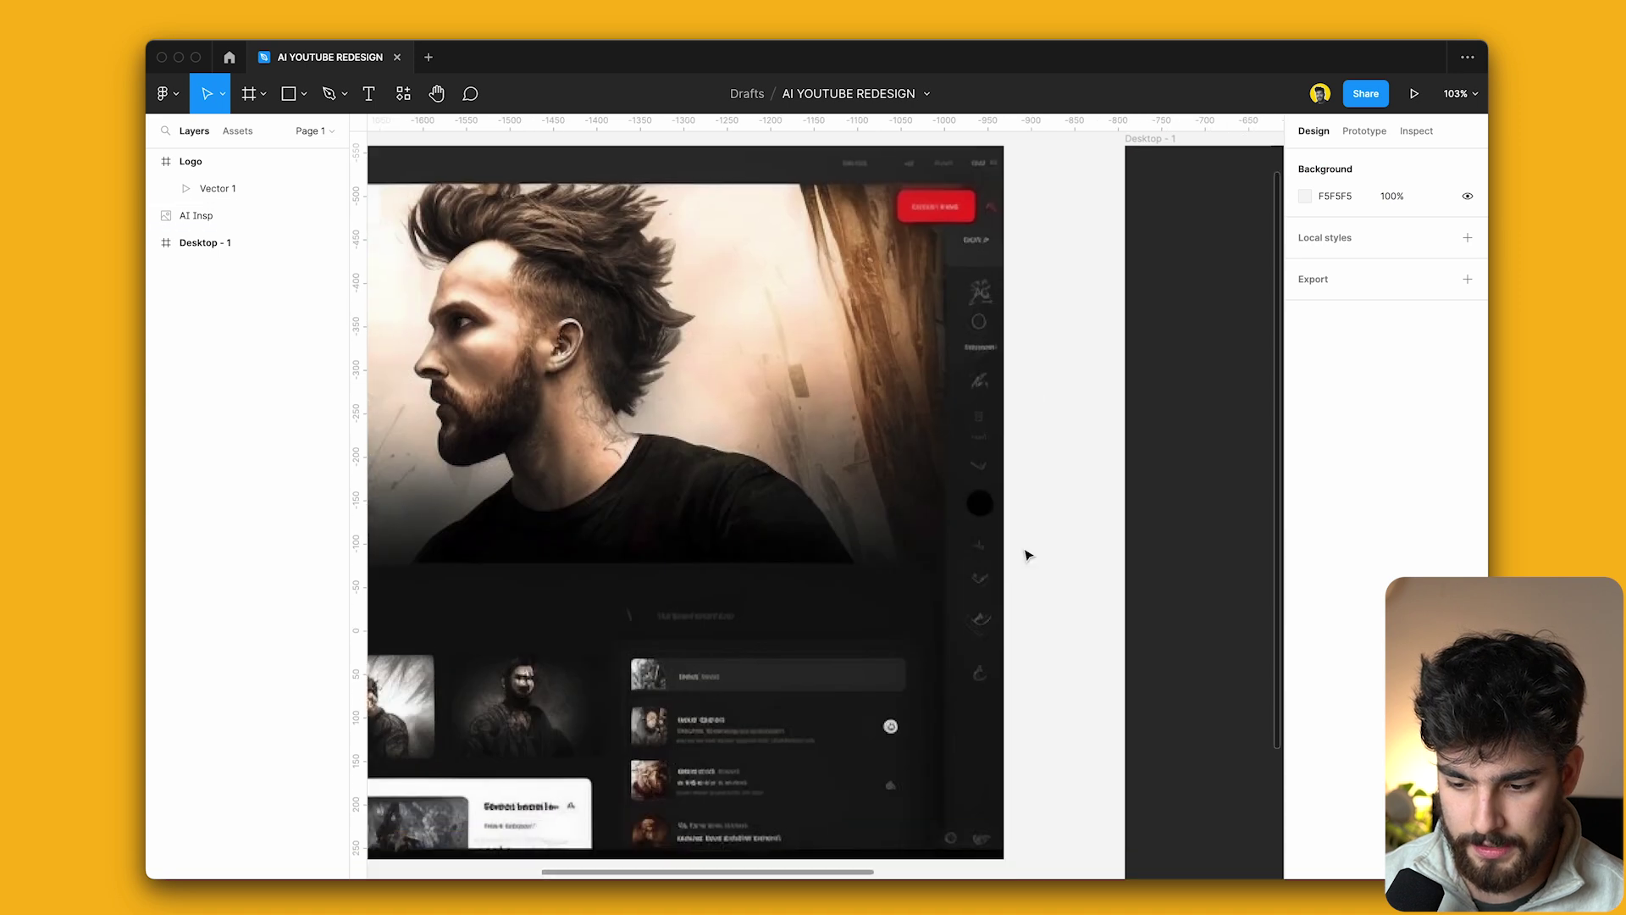
pyautogui.scroll(2, 965, 354)
pyautogui.scroll(-6, 965, 354)
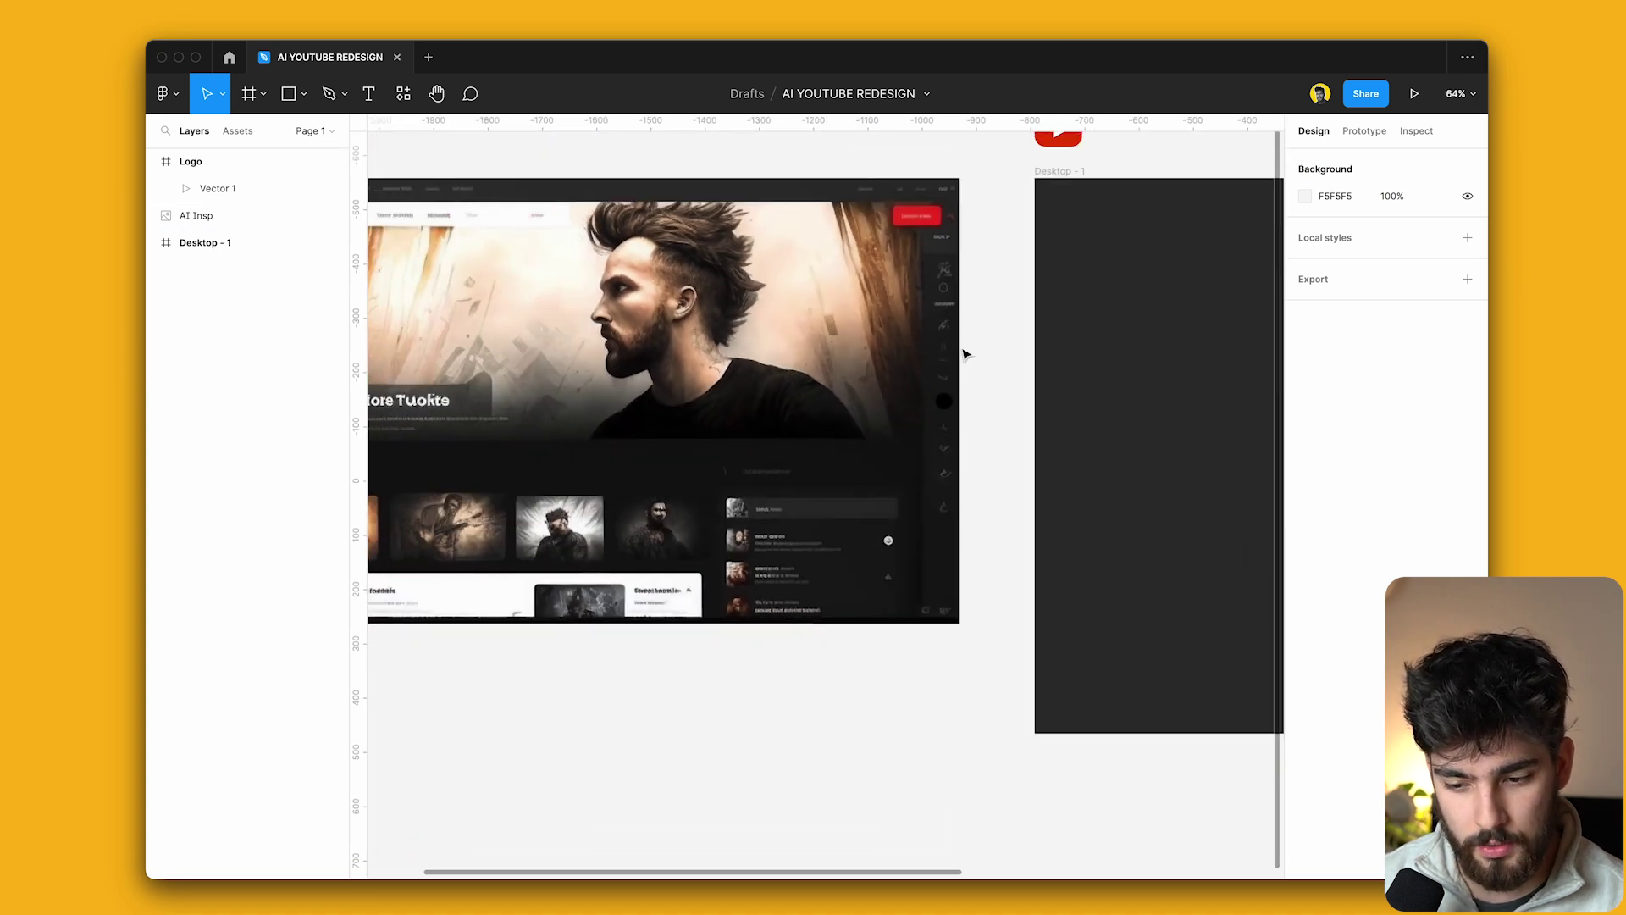
pyautogui.hotkey('ctrl', '\\')
pyautogui.scroll(5, 312, 254)
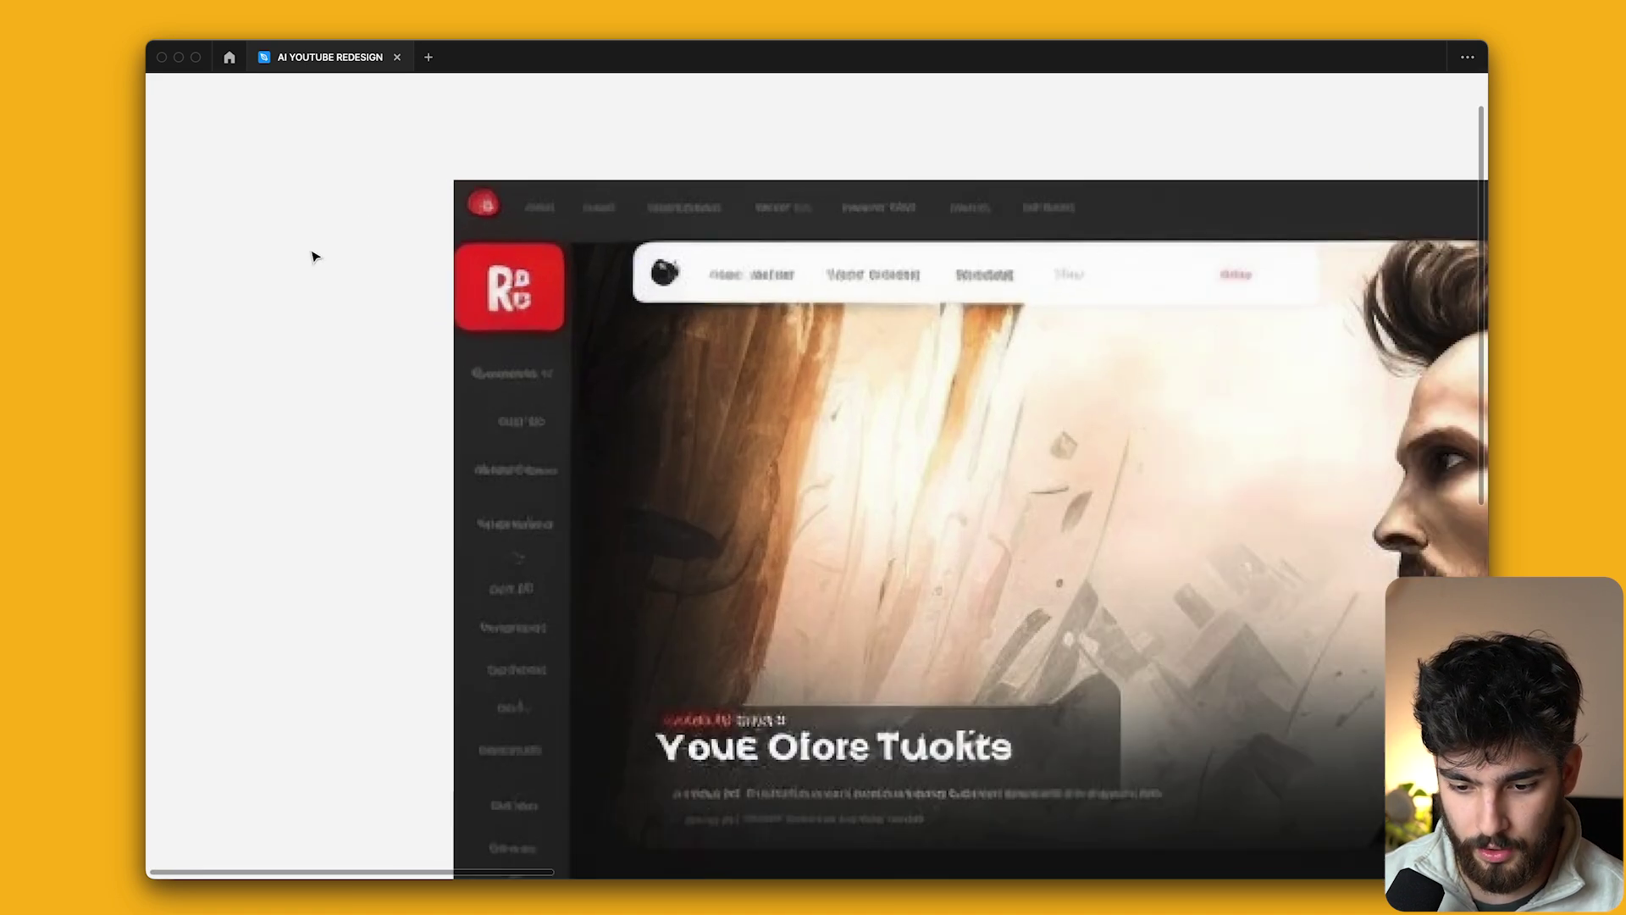
pyautogui.scroll(-5, 699, 244)
pyautogui.scroll(2, 592, 237)
pyautogui.scroll(-2, 533, 232)
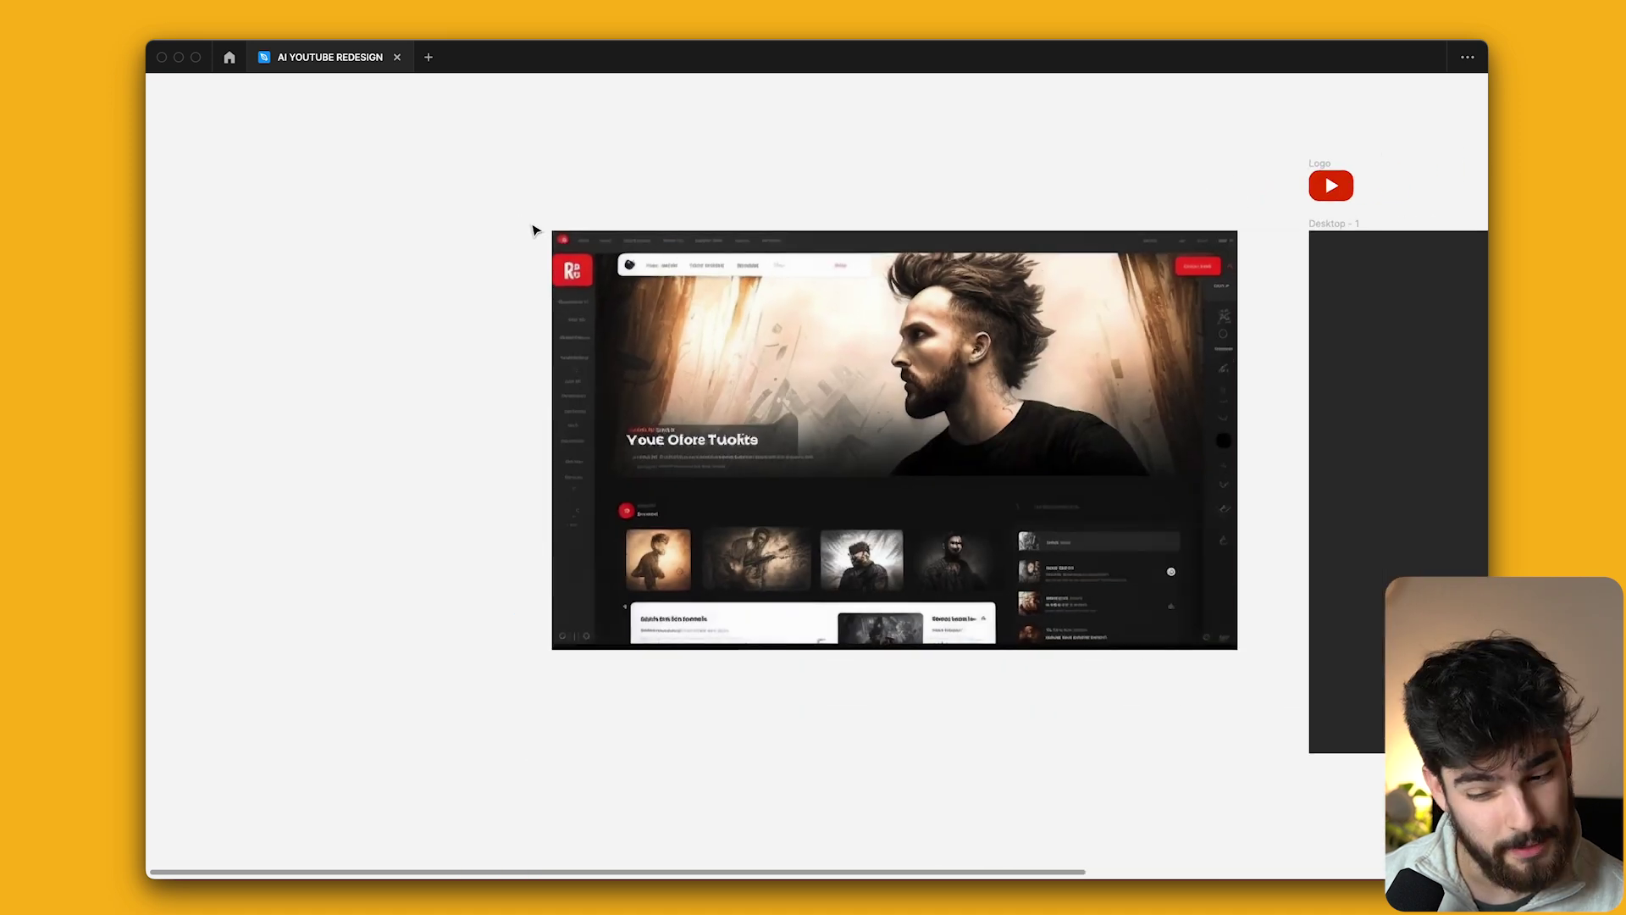
pyautogui.scroll(3, 678, 241)
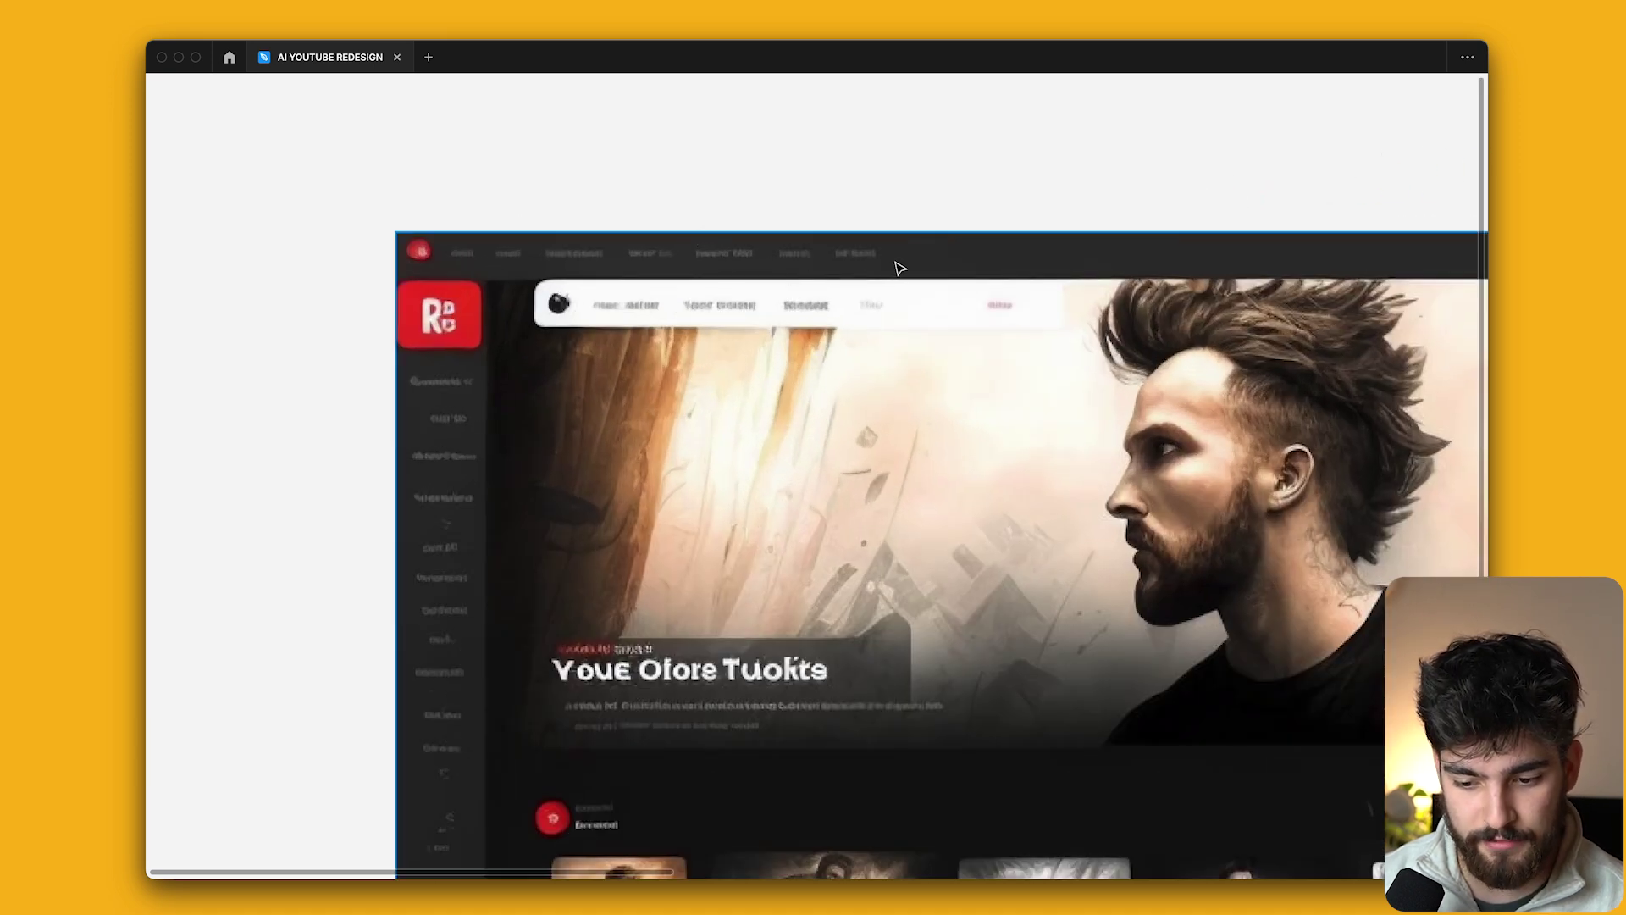
pyautogui.scroll(-3, 664, 314)
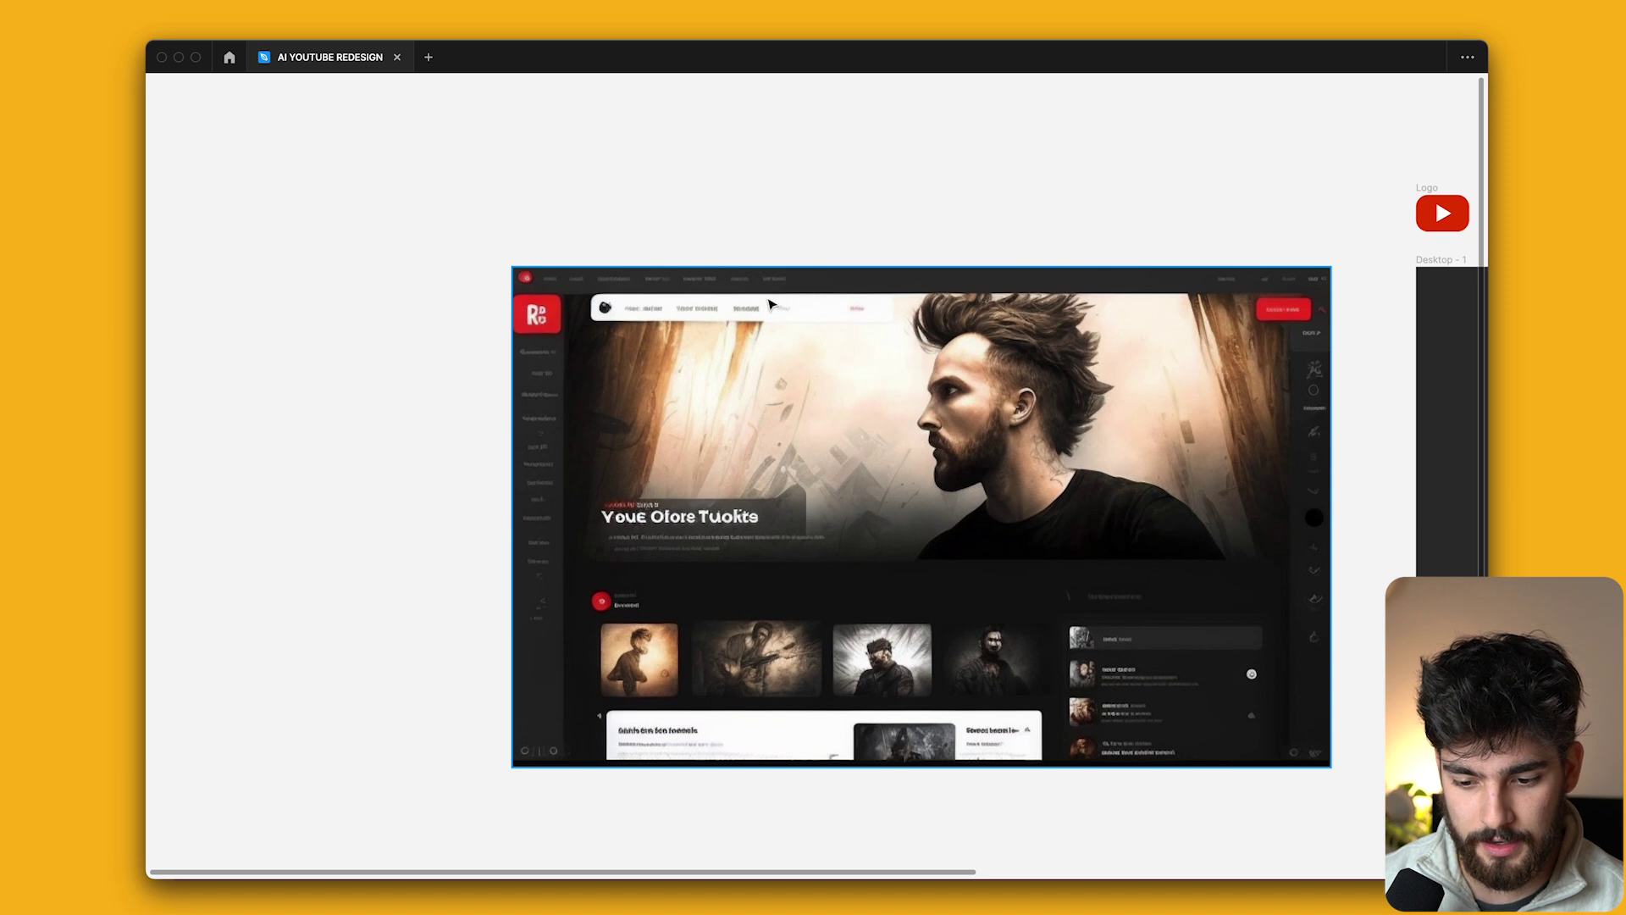
pyautogui.hscroll(2, 1234, 279)
pyautogui.scroll(4, 1233, 283)
pyautogui.scroll(-4, 1185, 278)
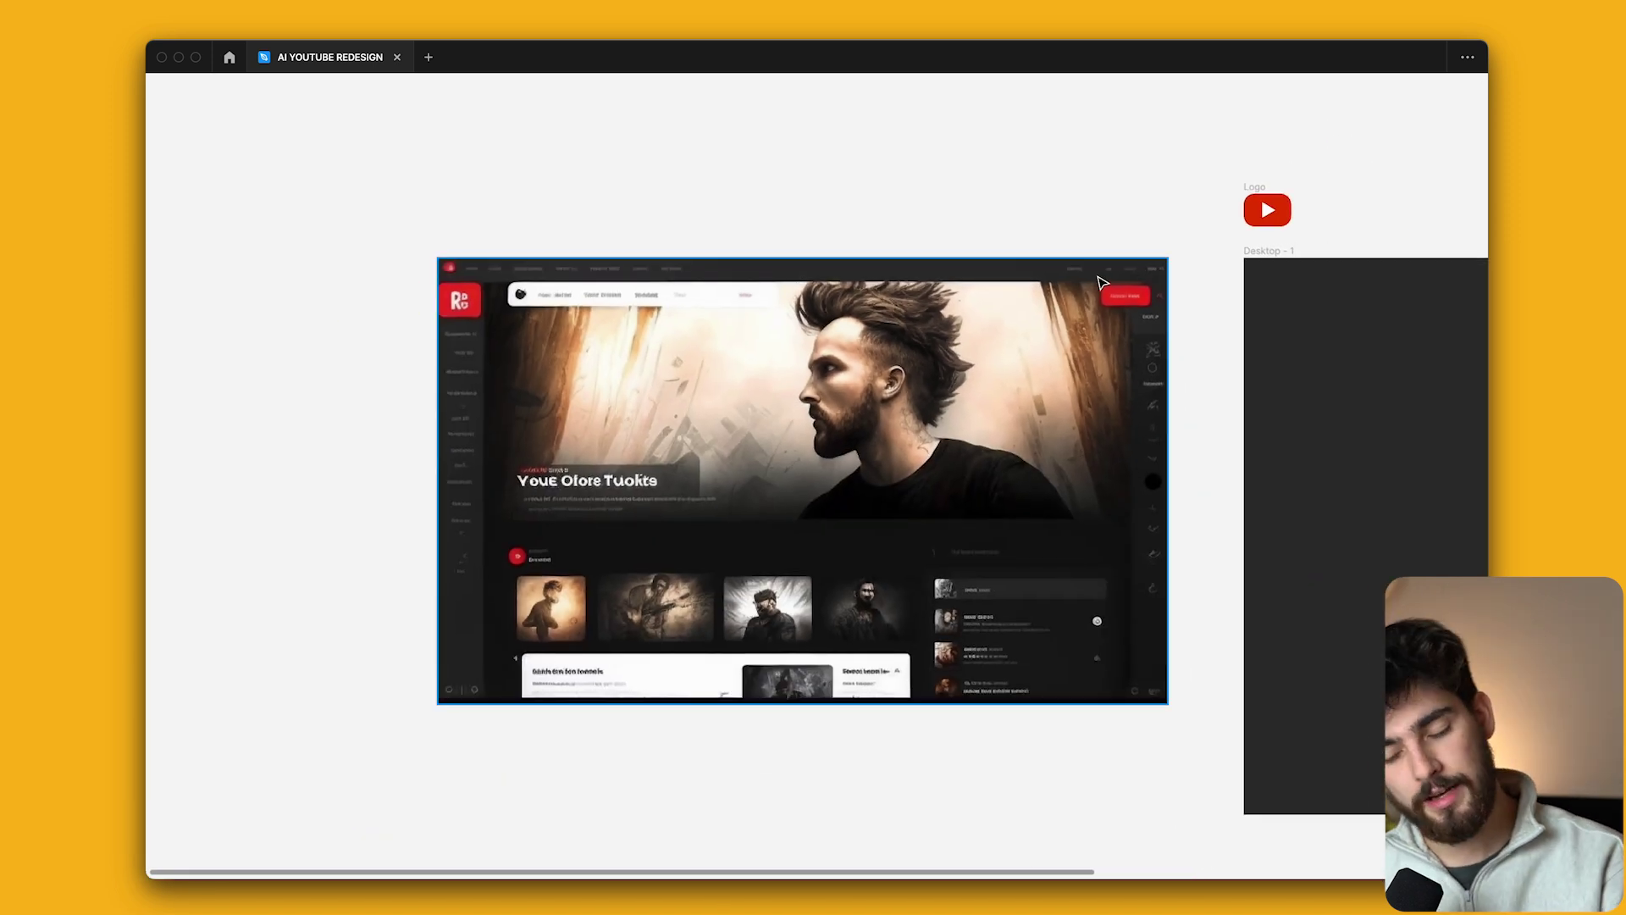
pyautogui.scroll(-2, 578, 490)
pyautogui.hscroll(3, 578, 490)
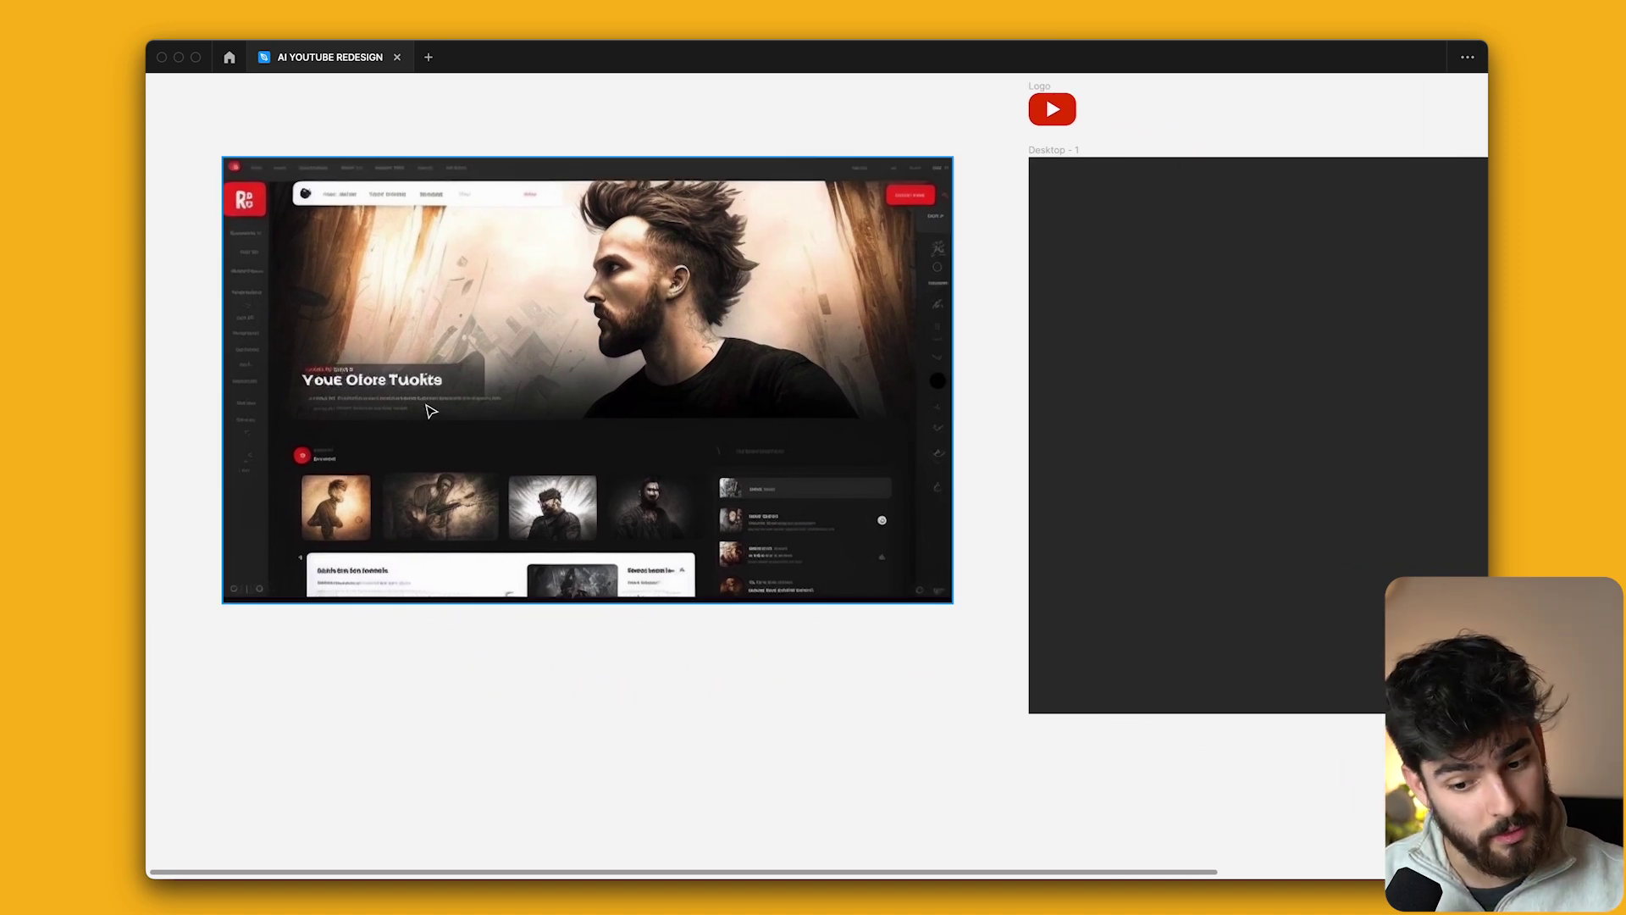
# Pan across the reference, then drag the red YouTube logo into the Desktop - 1 frame.
pyautogui.hscroll(-2, 493, 410)
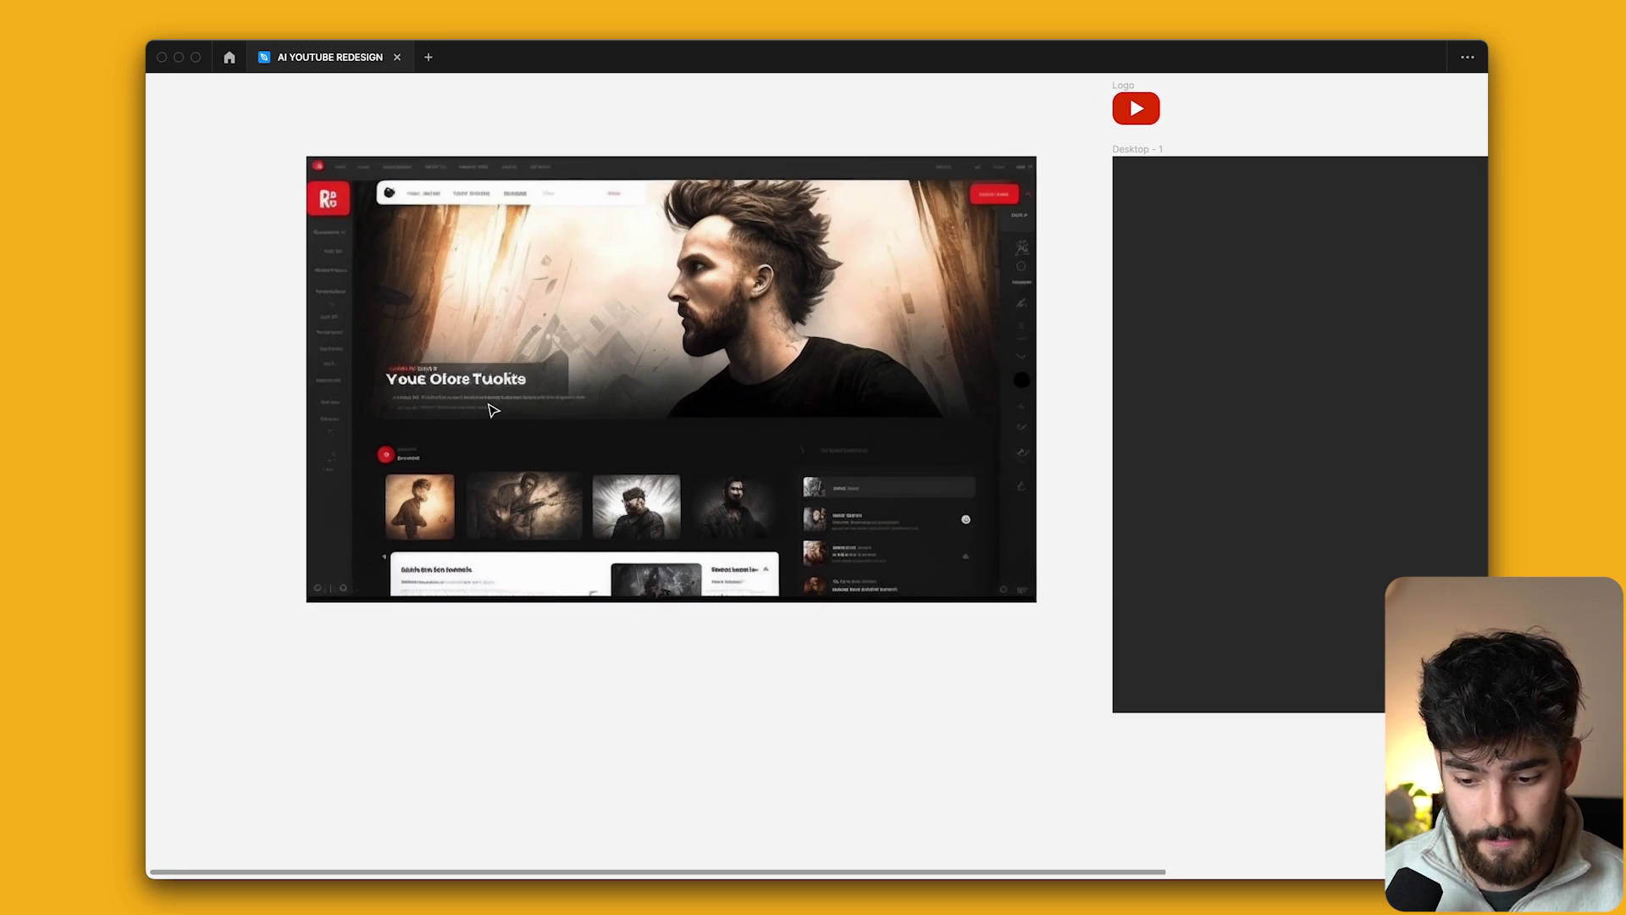
pyautogui.hscroll(-3, 492, 410)
pyautogui.scroll(3, 655, 325)
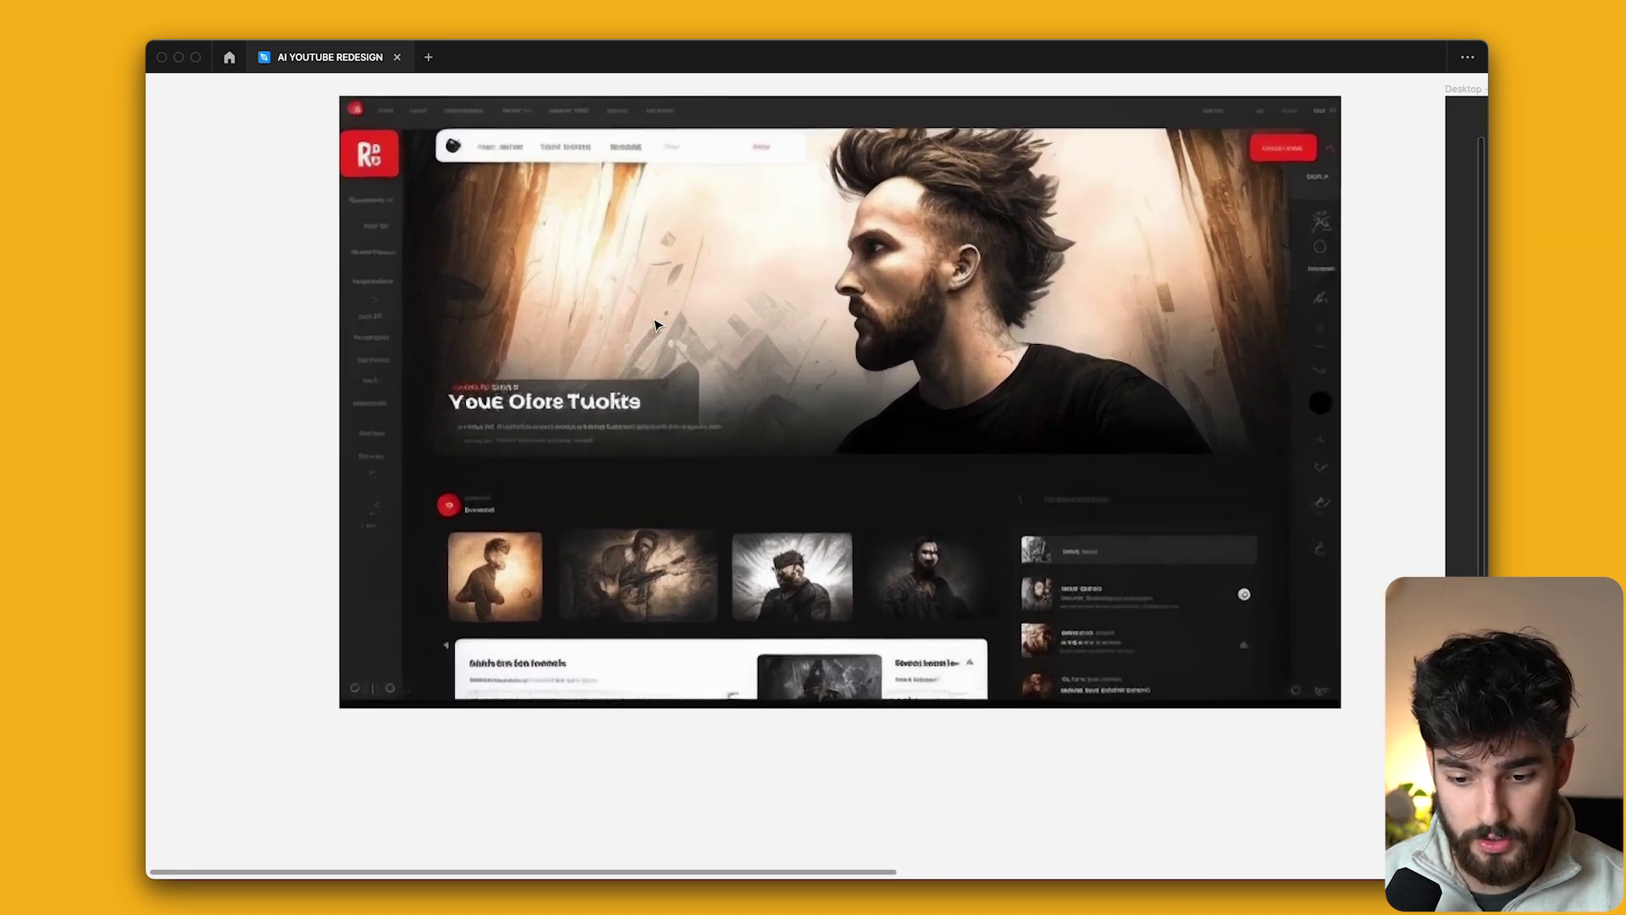
pyautogui.hscroll(2, 654, 324)
pyautogui.scroll(2, 655, 325)
pyautogui.scroll(-5, 655, 324)
pyautogui.scroll(-1, 655, 325)
pyautogui.hscroll(1, 654, 324)
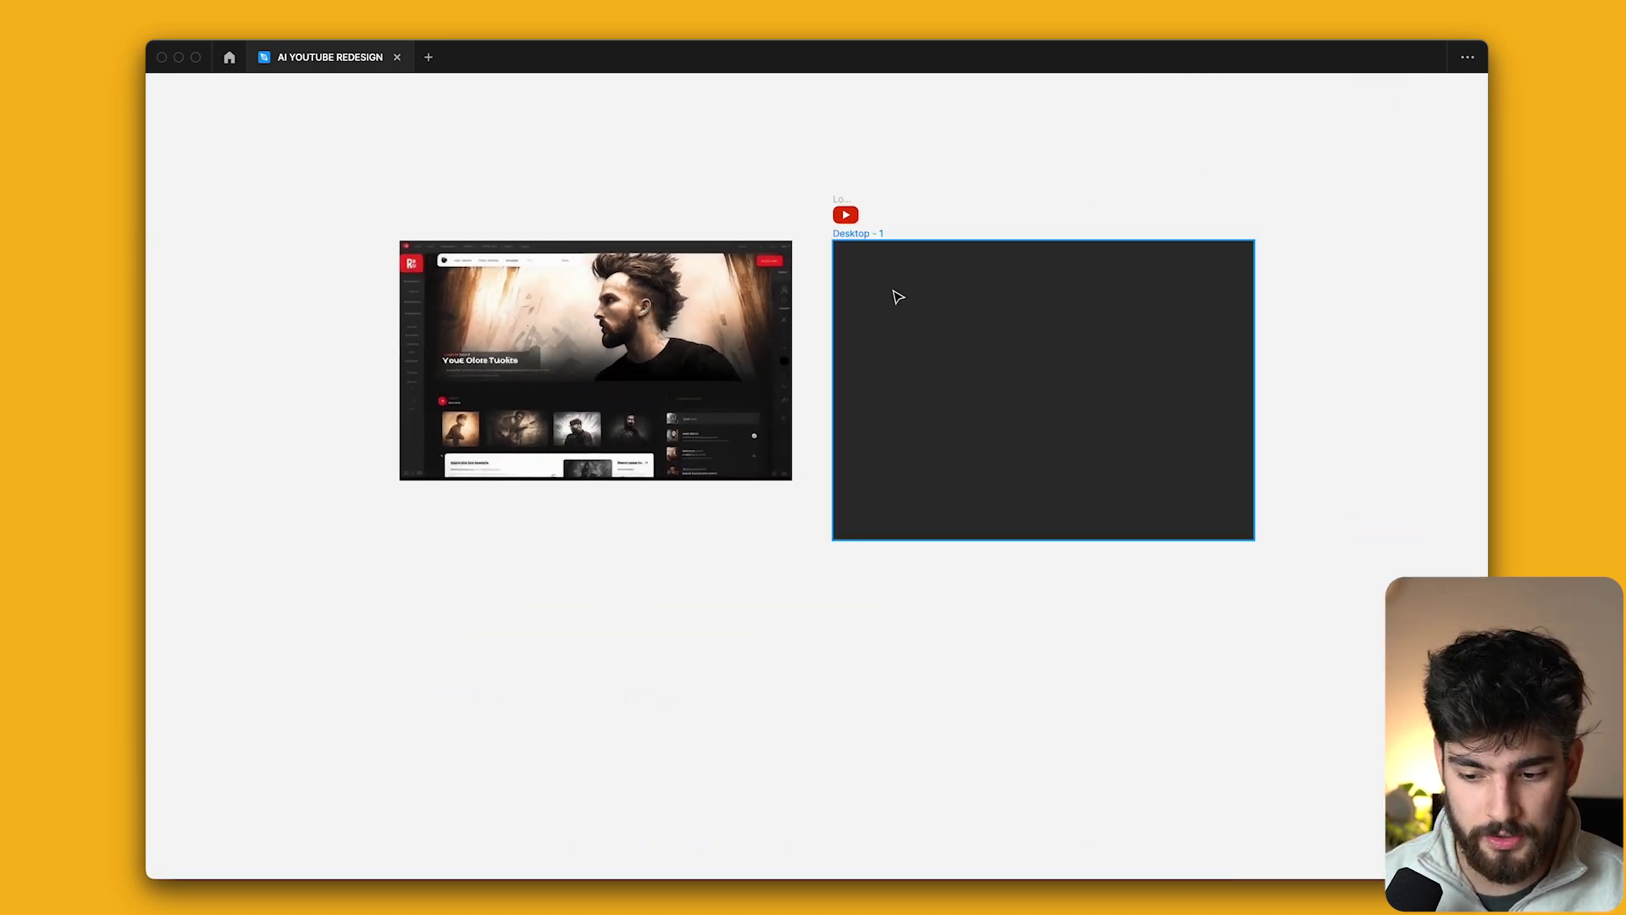
pyautogui.scroll(2, 896, 294)
pyautogui.hscroll(-2, 431, 314)
pyautogui.scroll(2, 433, 309)
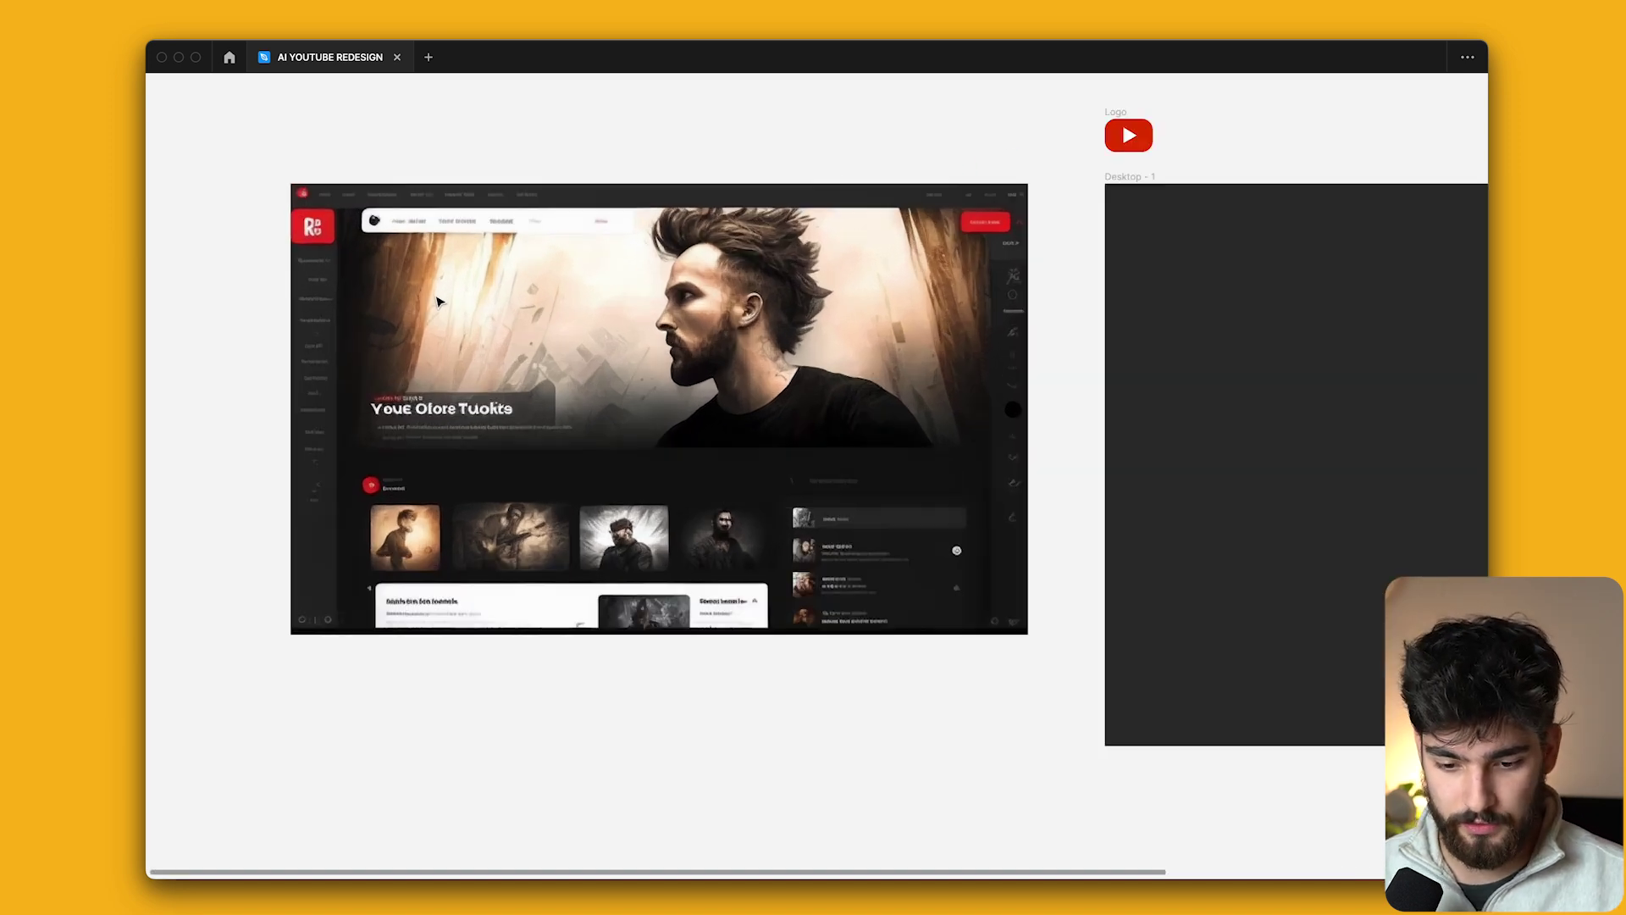
pyautogui.hscroll(2, 436, 305)
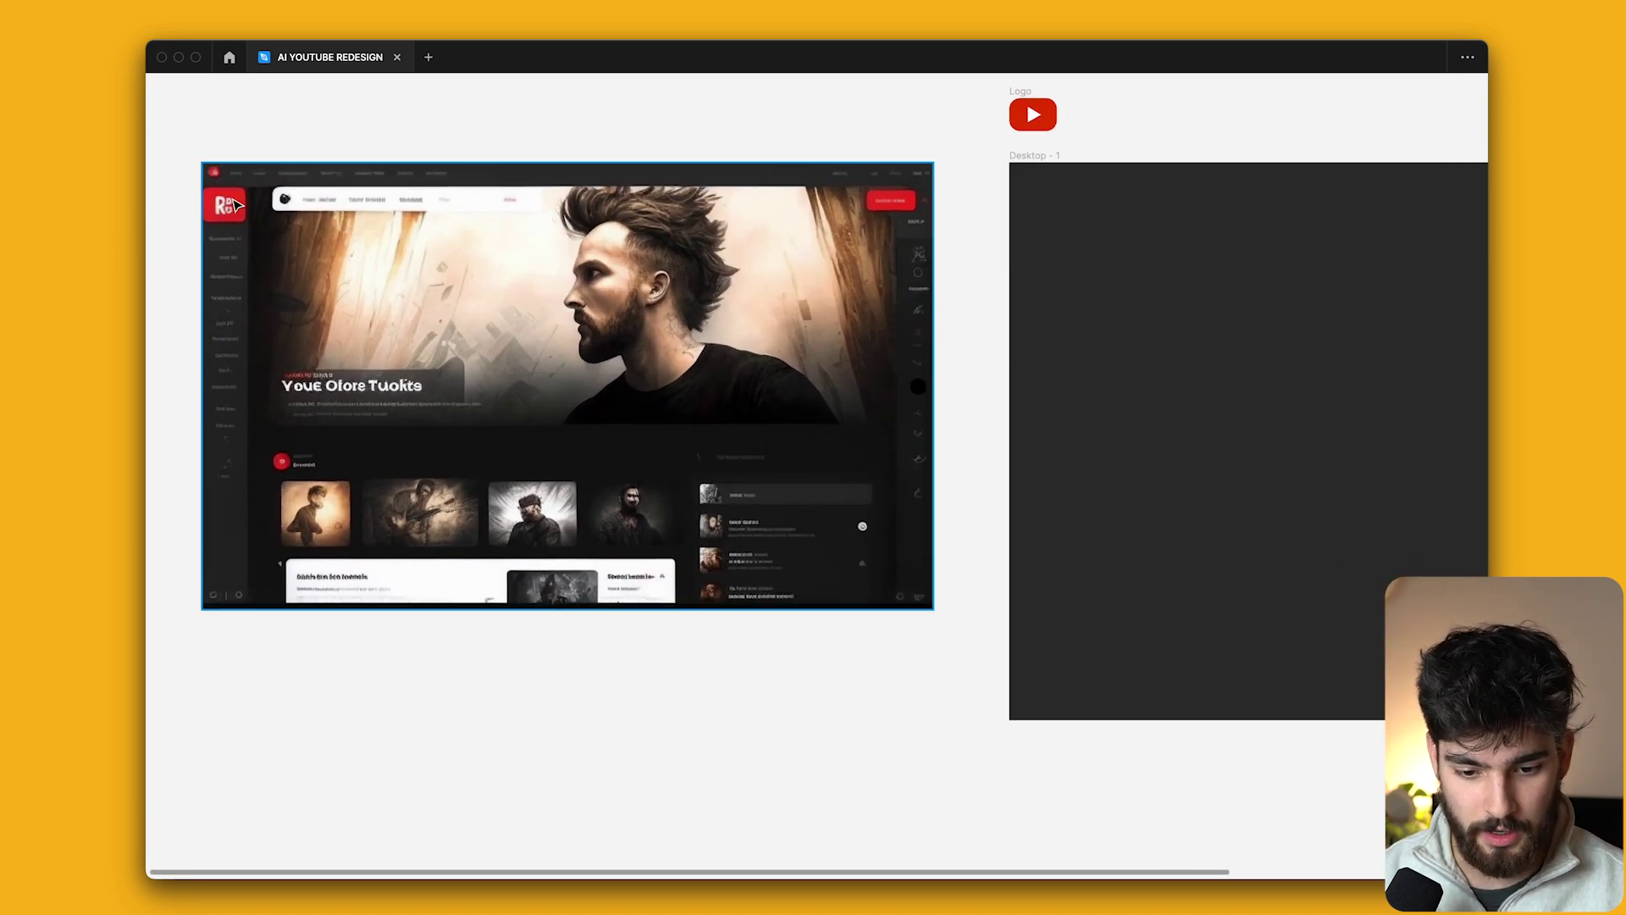
pyautogui.moveTo(1033, 114); pyautogui.dragTo(1048, 217)
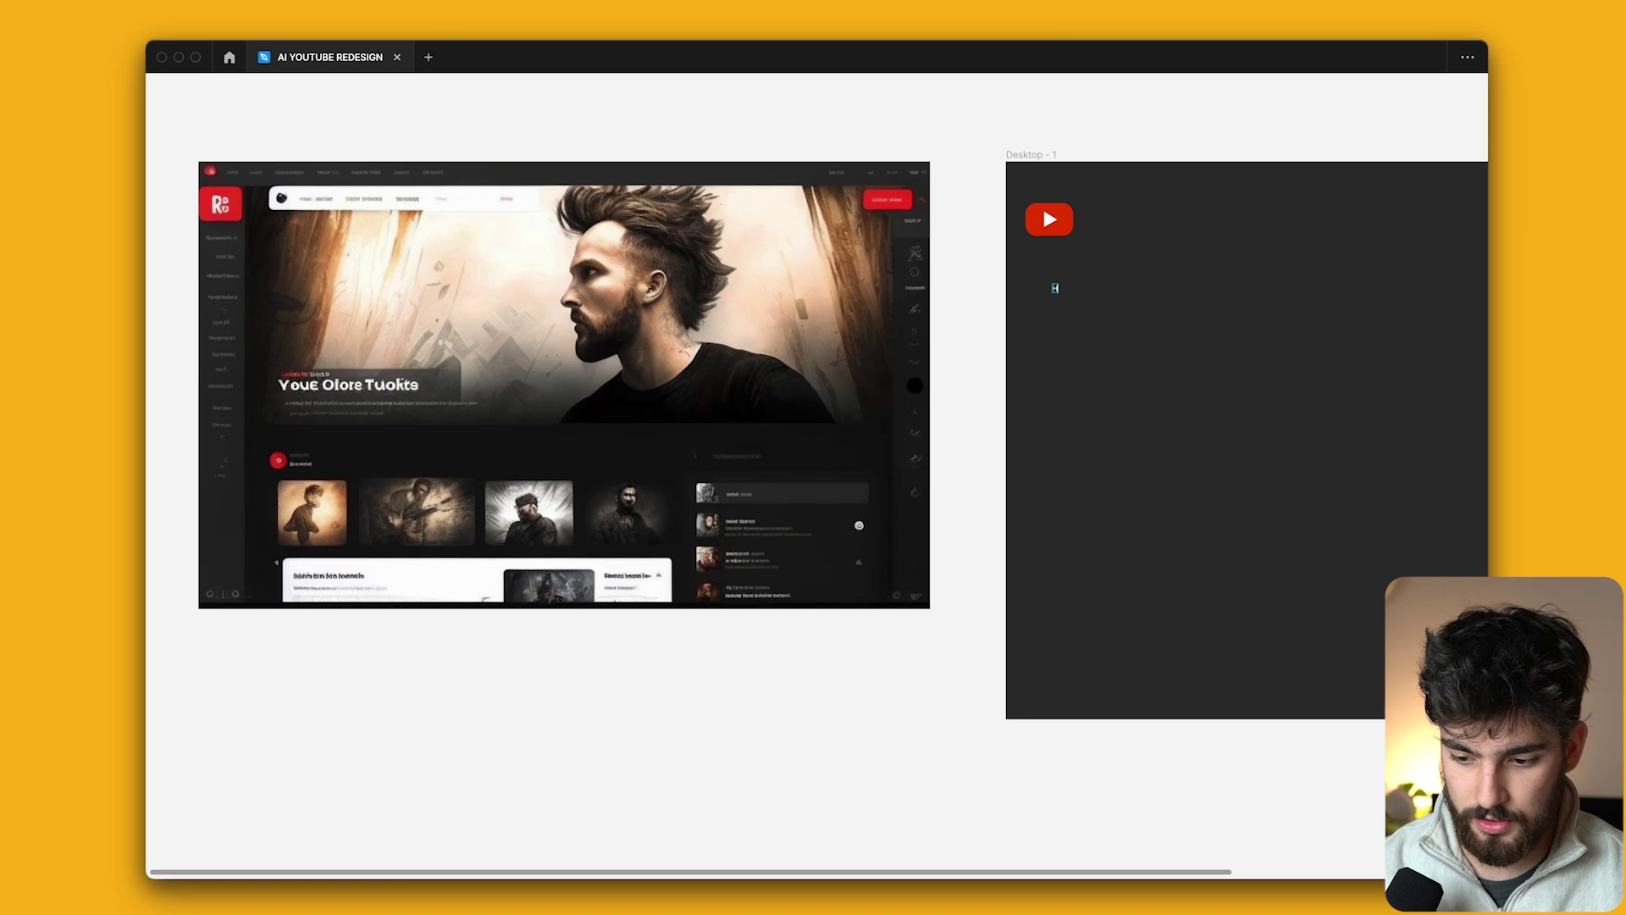
# Add a 'Home' text label centred under the logo at font size 18.
pyautogui.write('Home')
pyautogui.press('Escape')
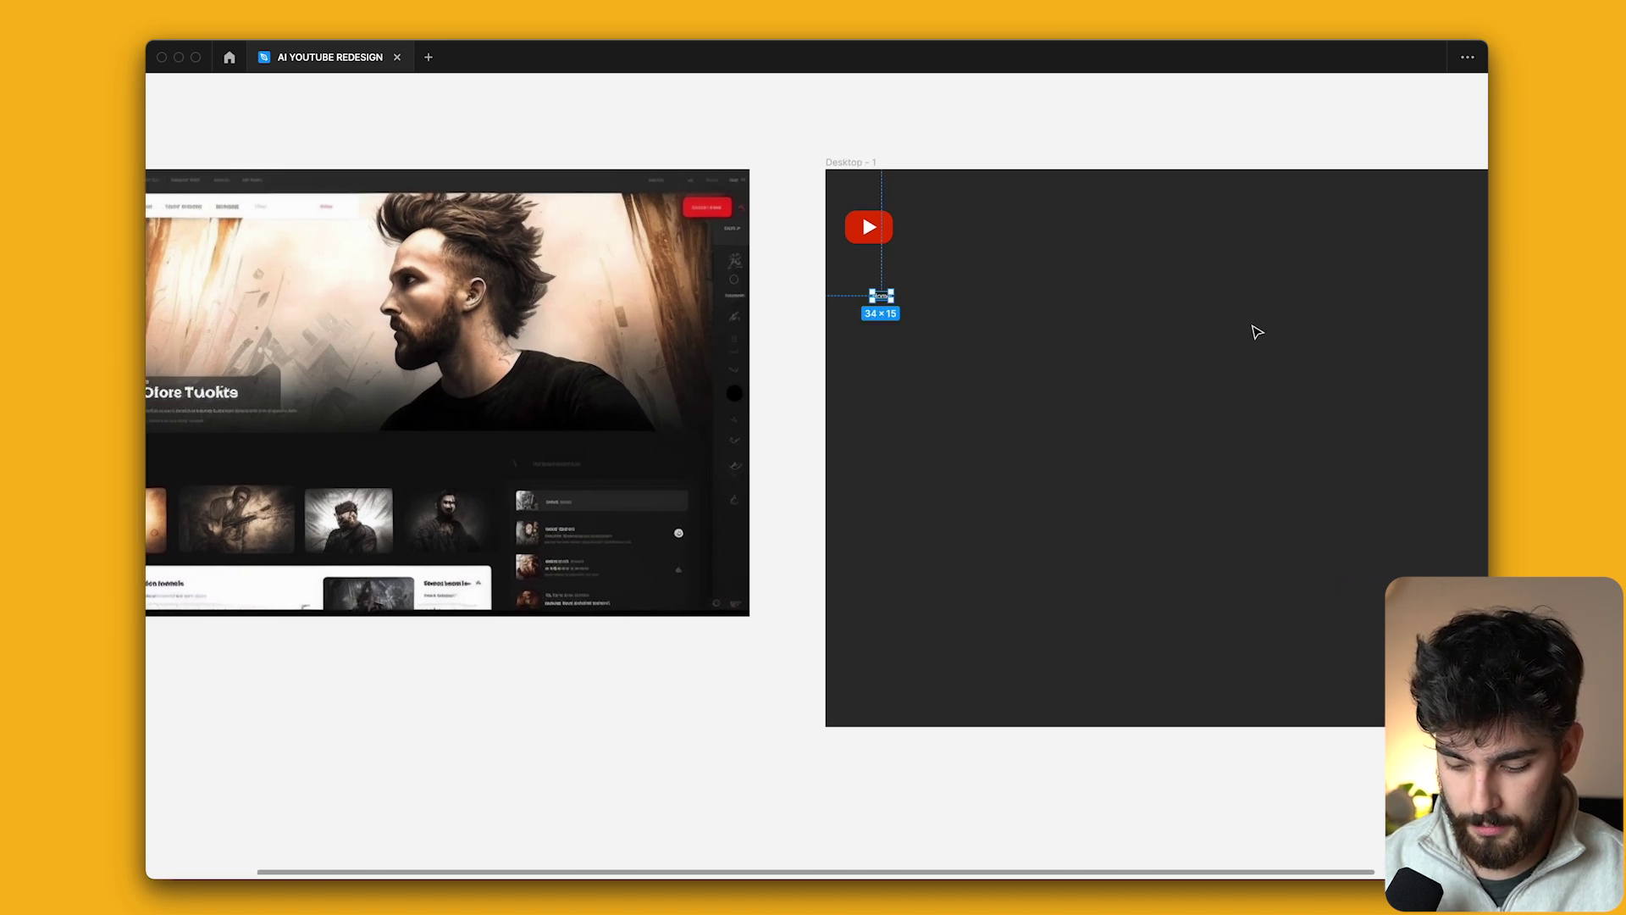
pyautogui.press('super+backslash')
pyautogui.hscroll(2, 1252, 330)
pyautogui.keyDown('ctrl'); pyautogui.scroll(5, 863, 257); pyautogui.keyUp('ctrl')
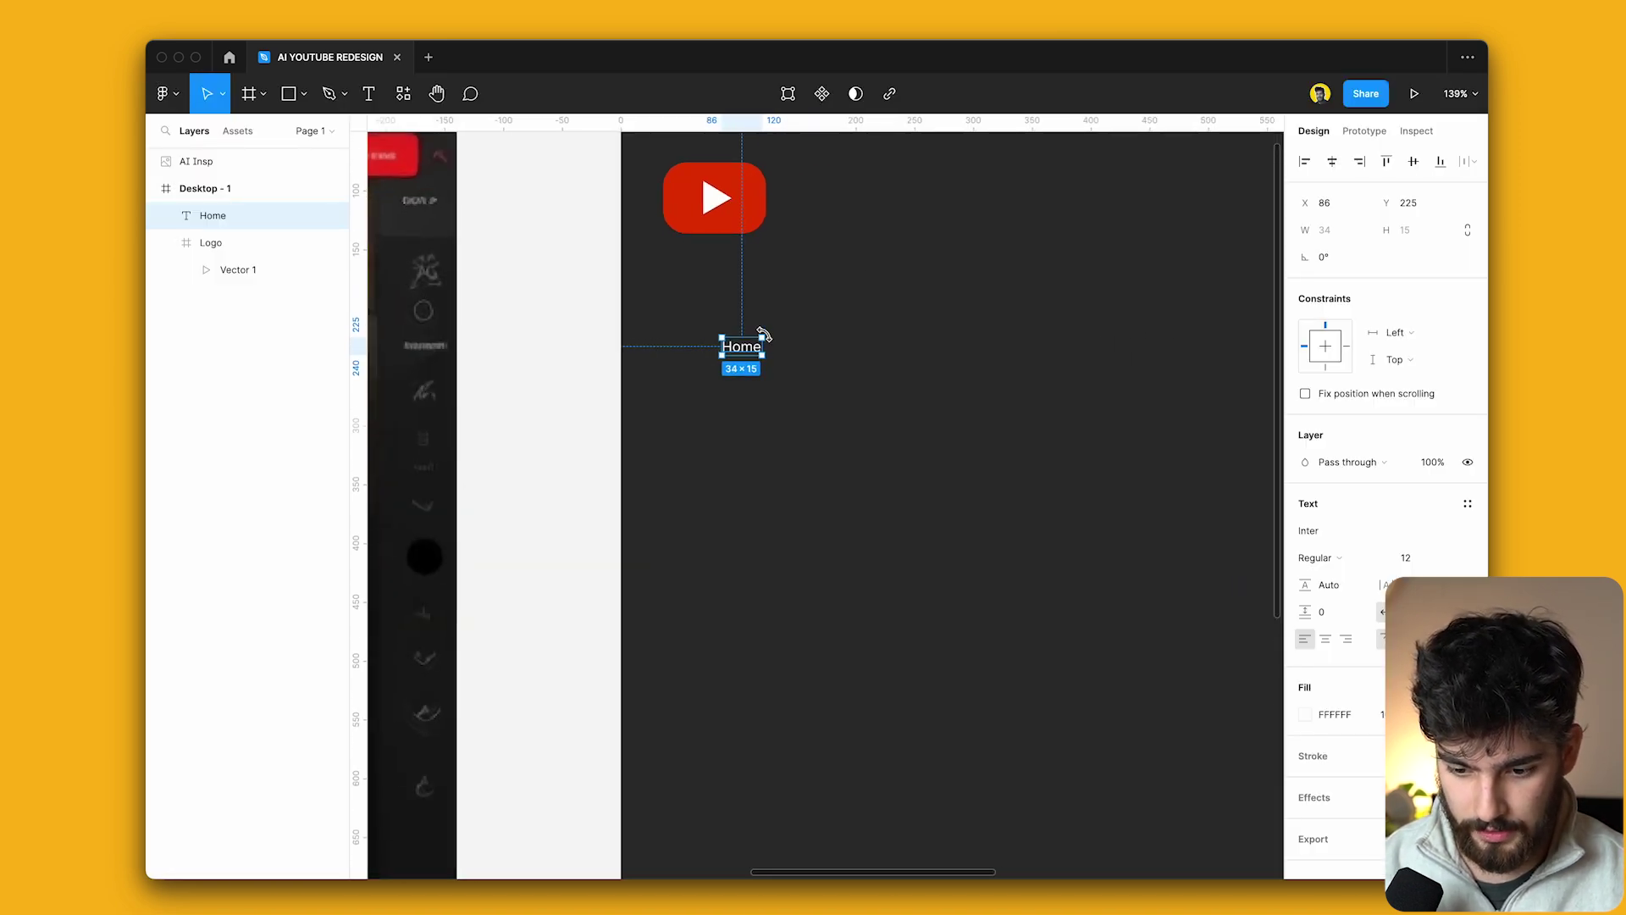
pyautogui.moveTo(751, 354); pyautogui.dragTo(730, 308)
pyautogui.click(1420, 557)
pyautogui.write('18')
pyautogui.press('Return')
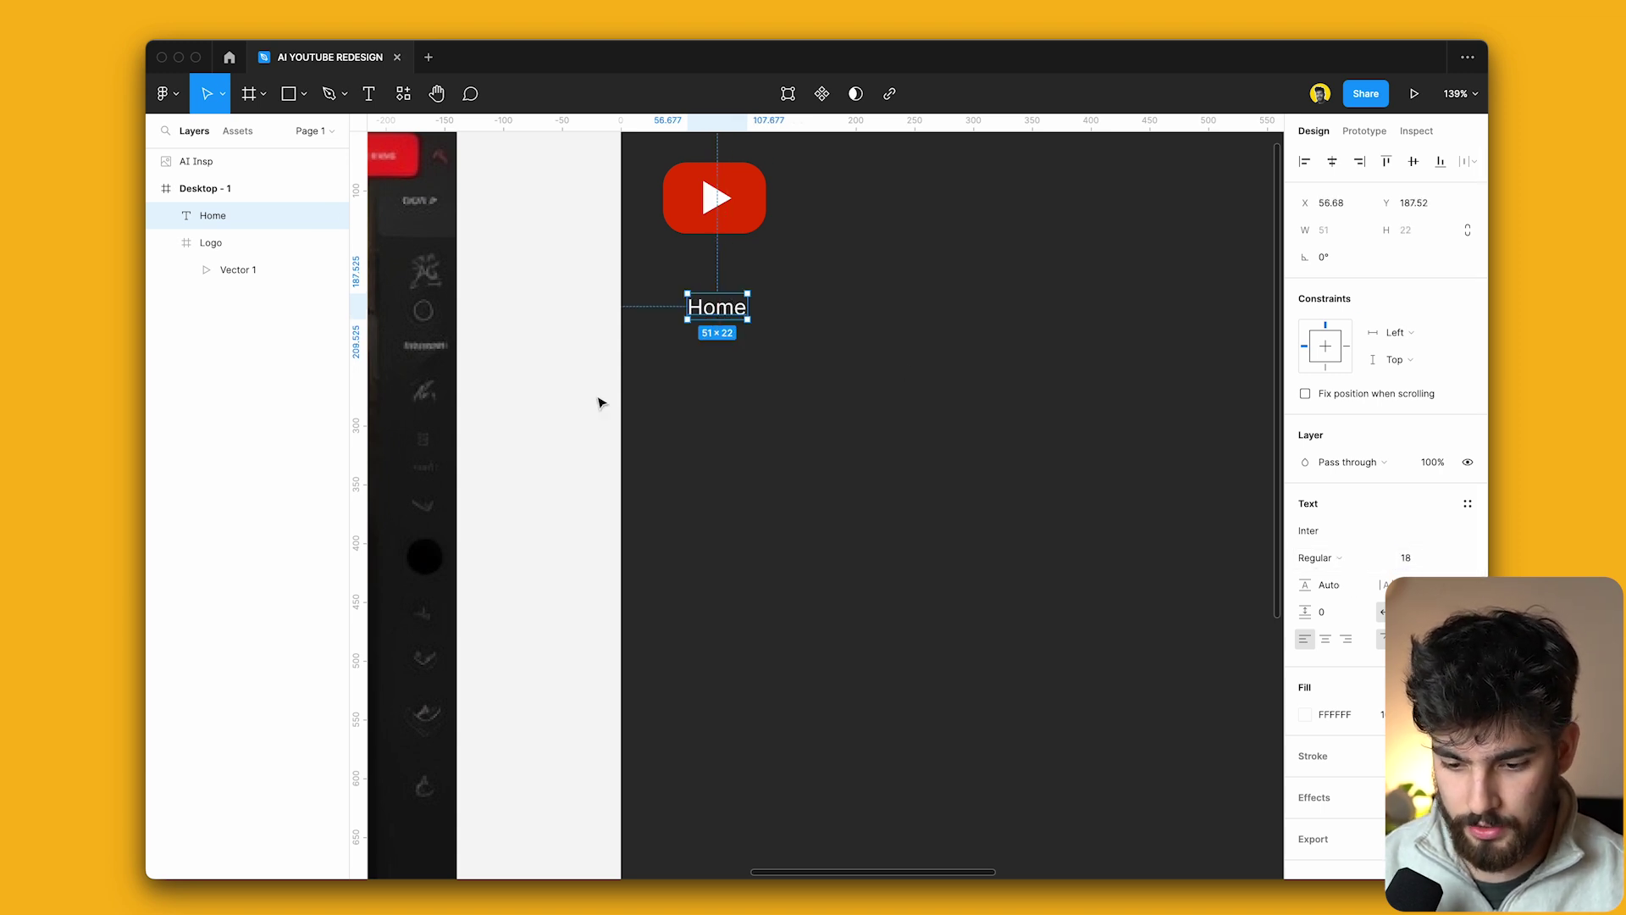
# Wrap the Home text in an auto layout frame and scale it down slightly.
pyautogui.hotkey('shift', 'a')
pyautogui.scroll(-5, 1145, 329)
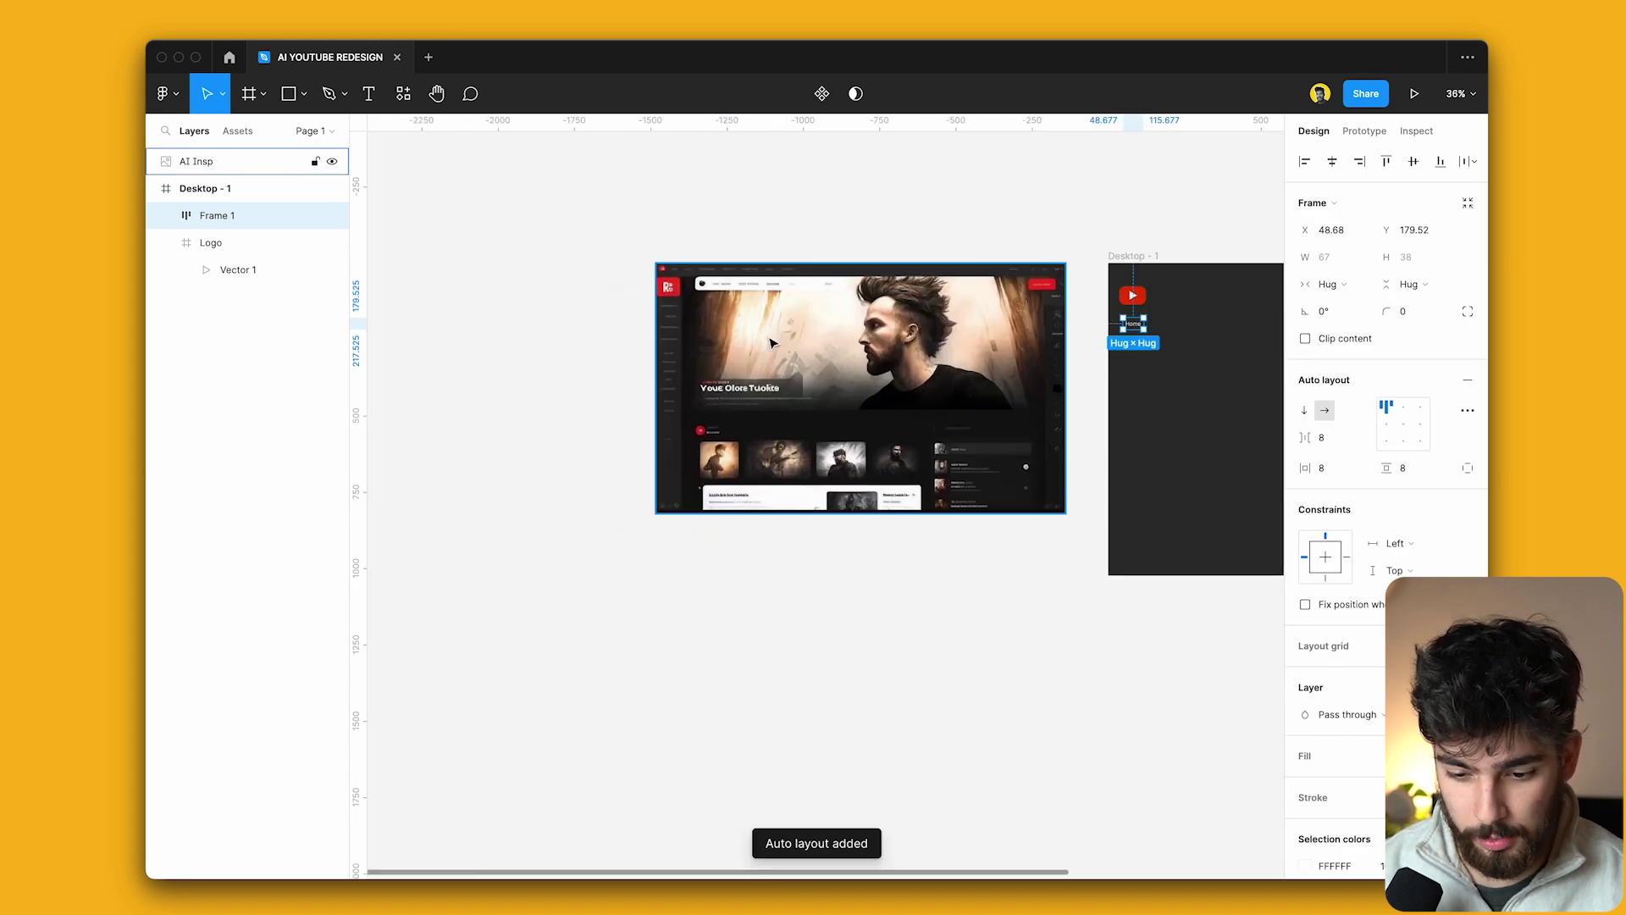
pyautogui.press('k')
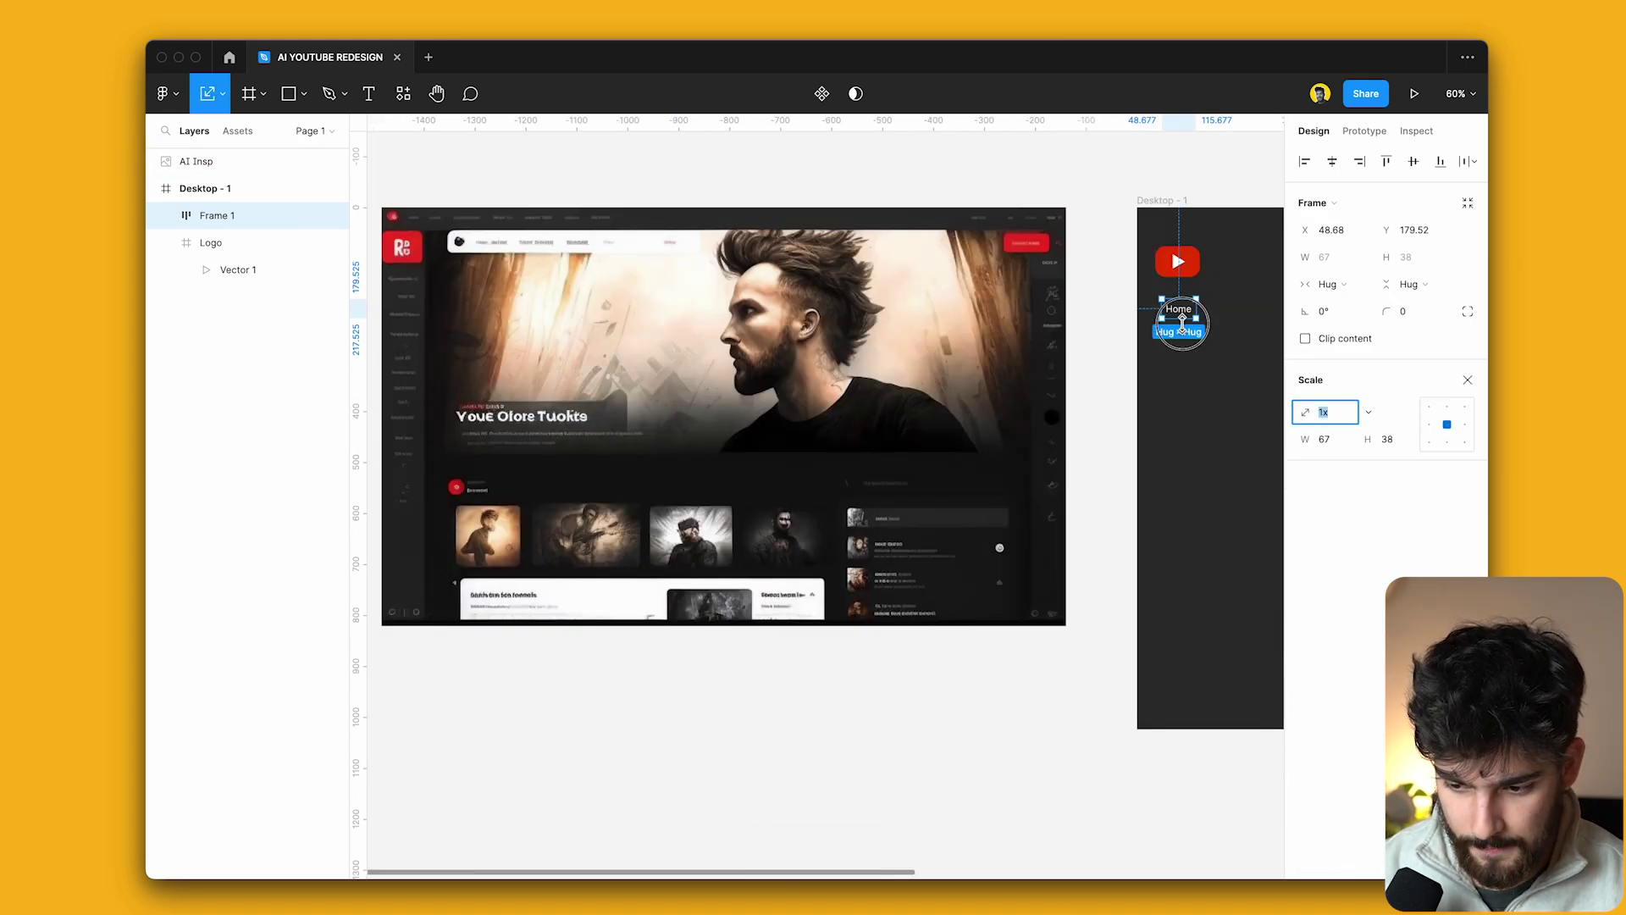
pyautogui.moveTo(1182, 322); pyautogui.dragTo(1182, 314)
pyautogui.hscroll(2, 847, 423)
pyautogui.hscroll(-5, 847, 423)
pyautogui.scroll(10, 586, 269)
# Colour Home grey 636261 sampled from the reference and unwrap it from its frame.
pyautogui.press('i')
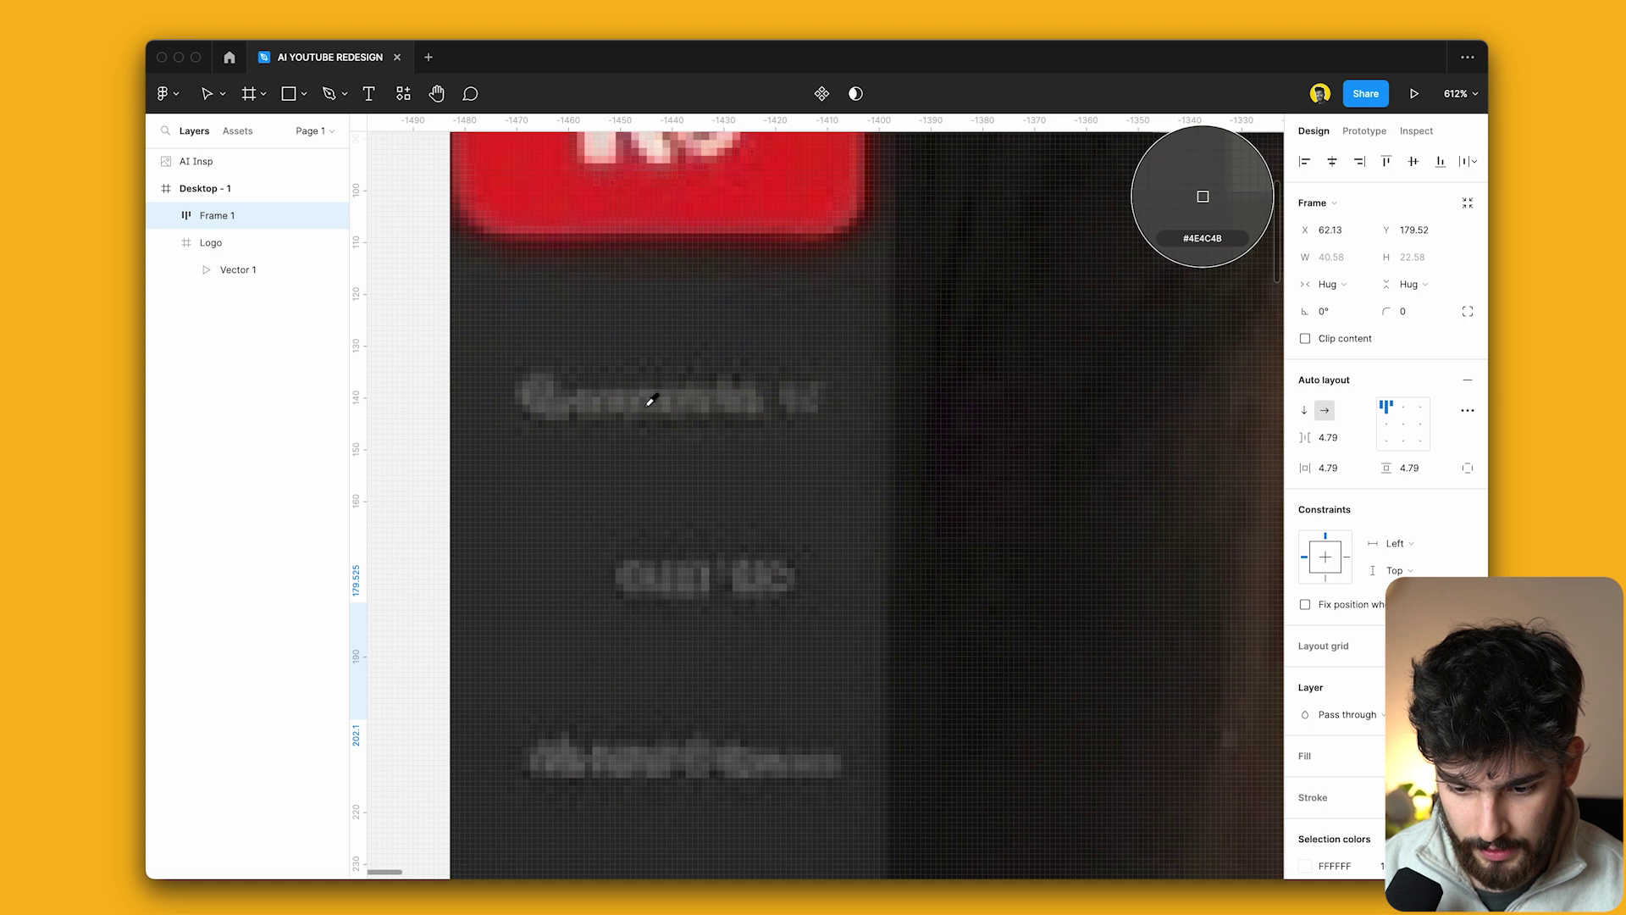
pyautogui.hotkey('shift', '1')
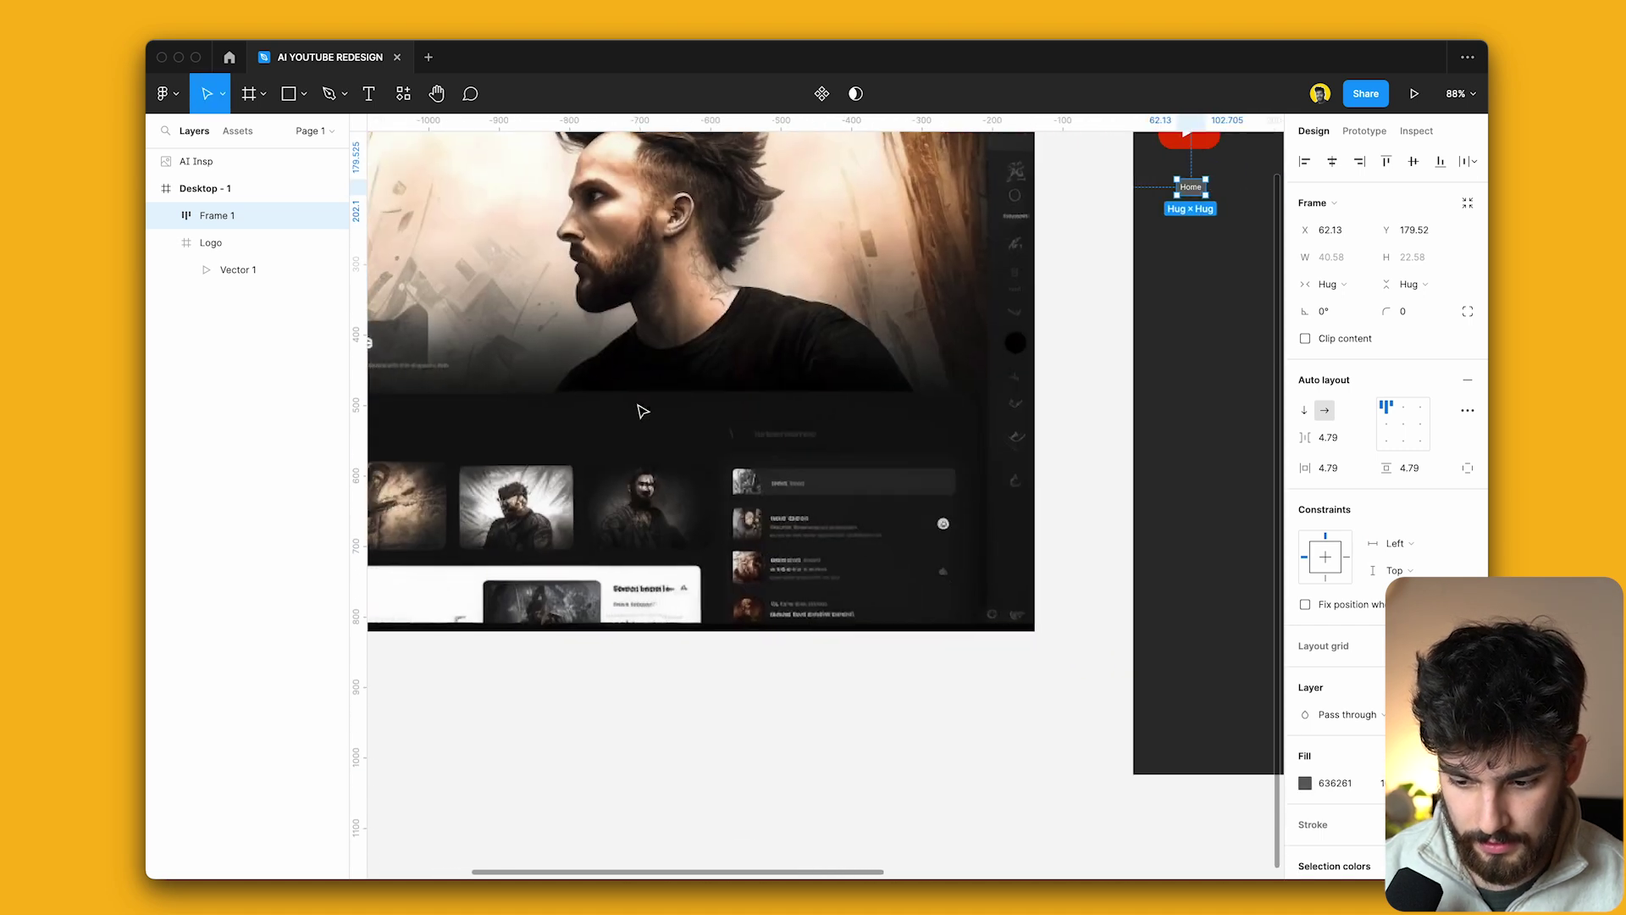
pyautogui.press('Return')
pyautogui.scroll(5, 983, 374)
pyautogui.click(984, 374)
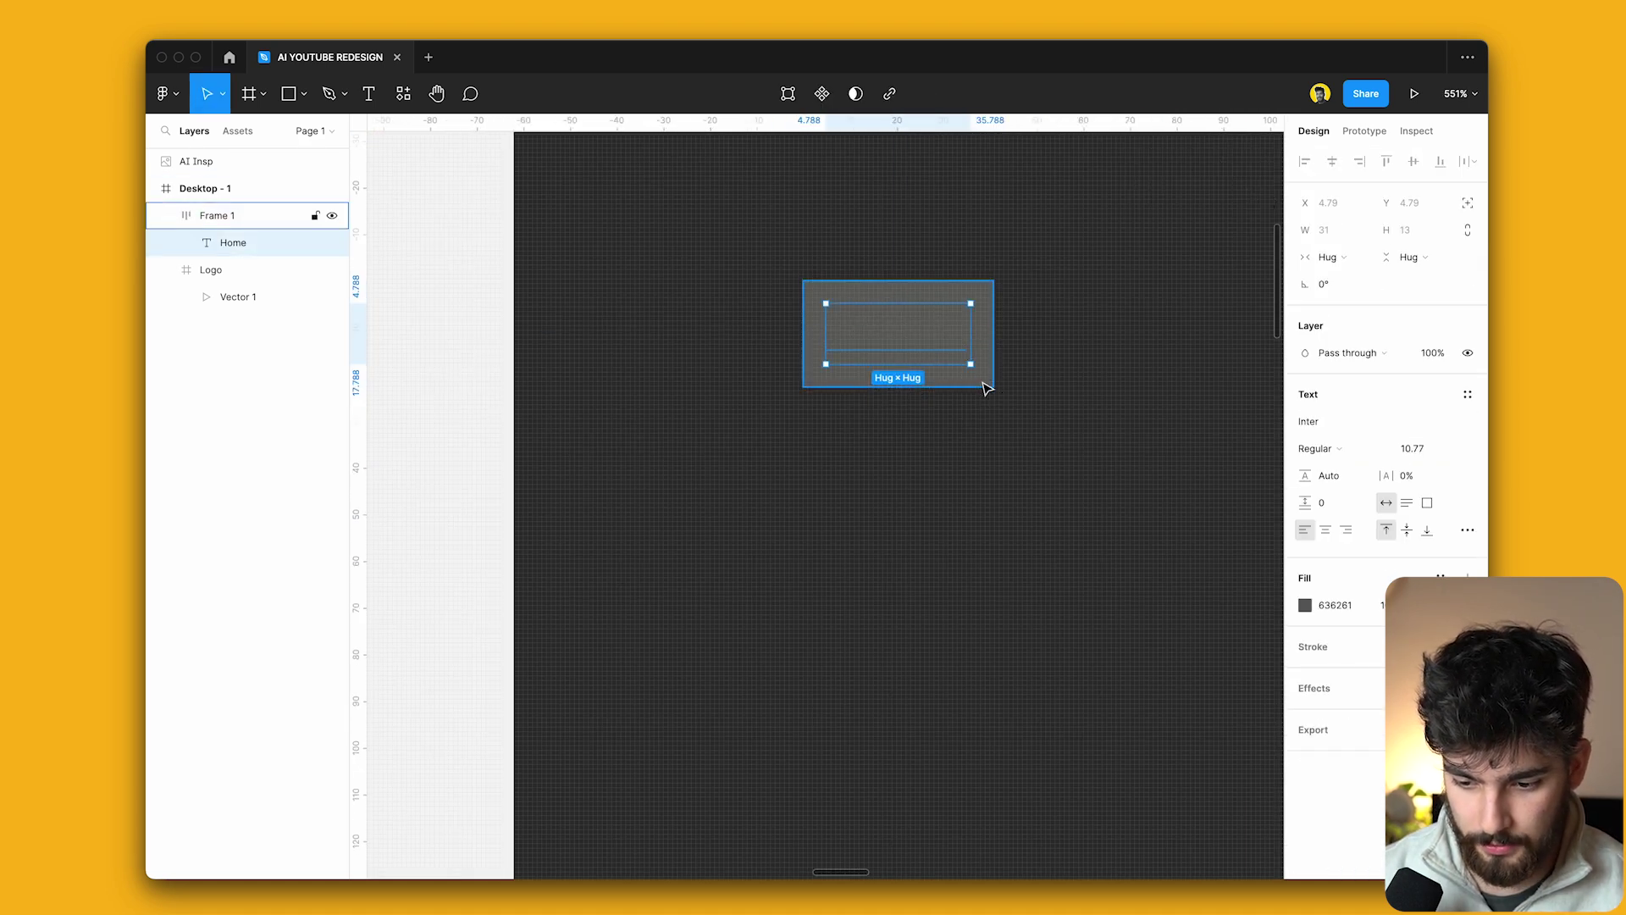
pyautogui.hotkey('shift', 'Return')
pyautogui.hotkey('ctrl', 'shift', 'g')
# Duplicate Home into an auto-layout column, removing extras to leave twelve labels.
pyautogui.scroll(-5, 935, 498)
pyautogui.hotkey('ctrl', 'd')
pyautogui.moveTo(932, 451); pyautogui.dragTo(931, 474)
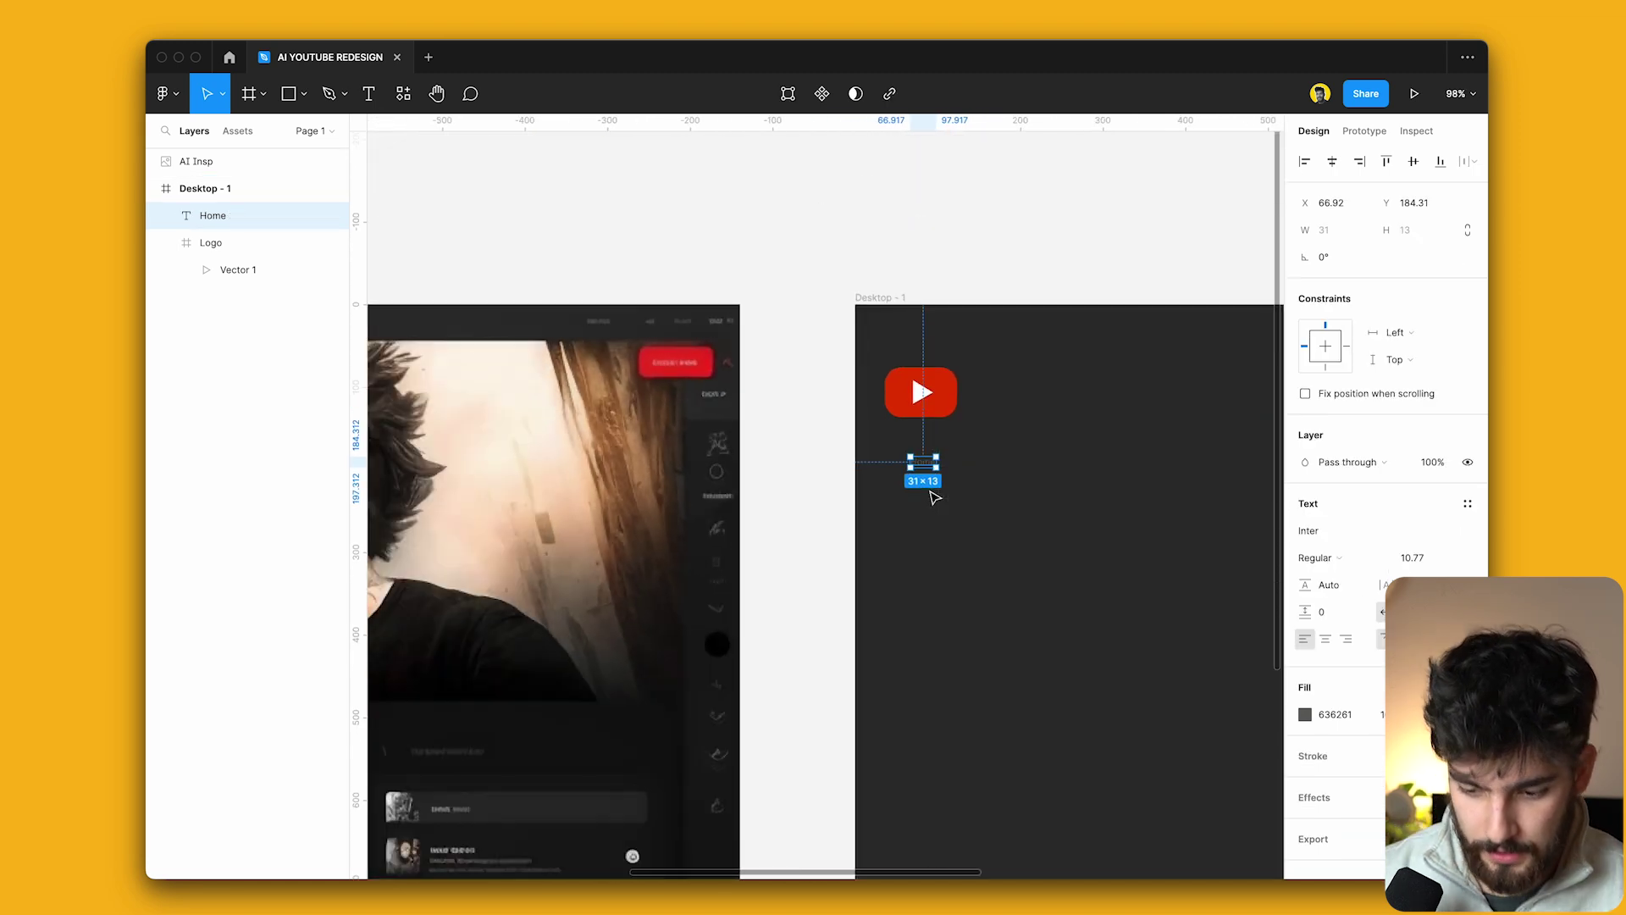
pyautogui.scroll(3, 929, 490)
pyautogui.hotkey('ctrl', 'd')
pyautogui.hotkey('ctrl', 'd')
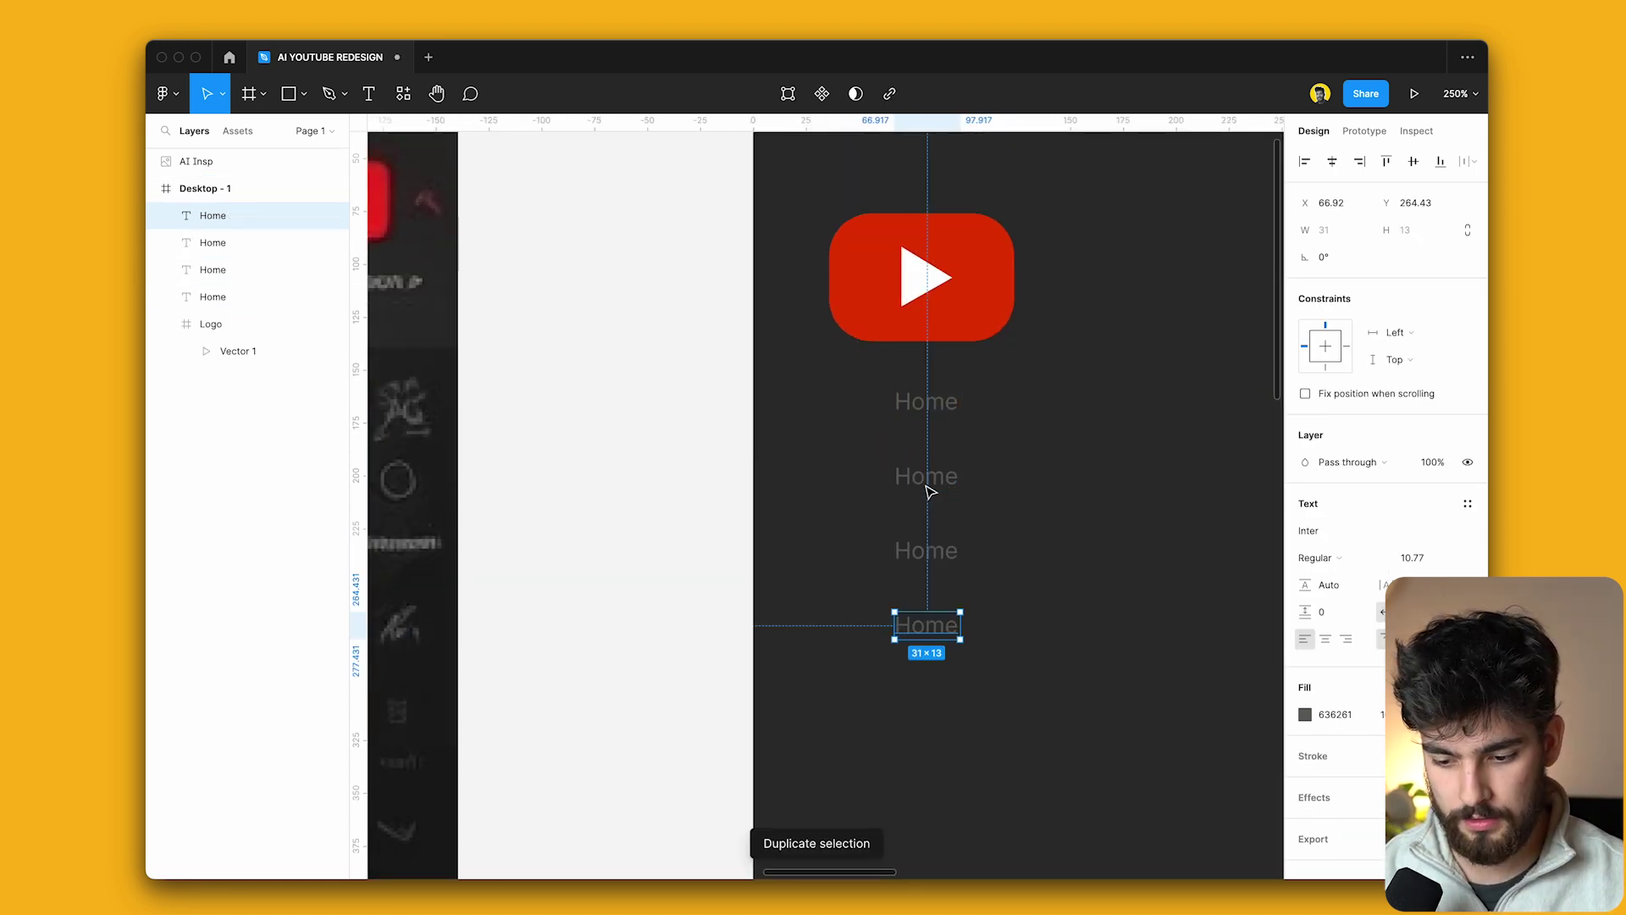
pyautogui.hotkey('ctrl', 'd')
pyautogui.hotkey('ctrl', 'd')
pyautogui.hotkey('shift', 'a')
pyautogui.hotkey('shift', '1')
pyautogui.hotkey('ctrl', 'd')
pyautogui.hotkey('ctrl', 'd')
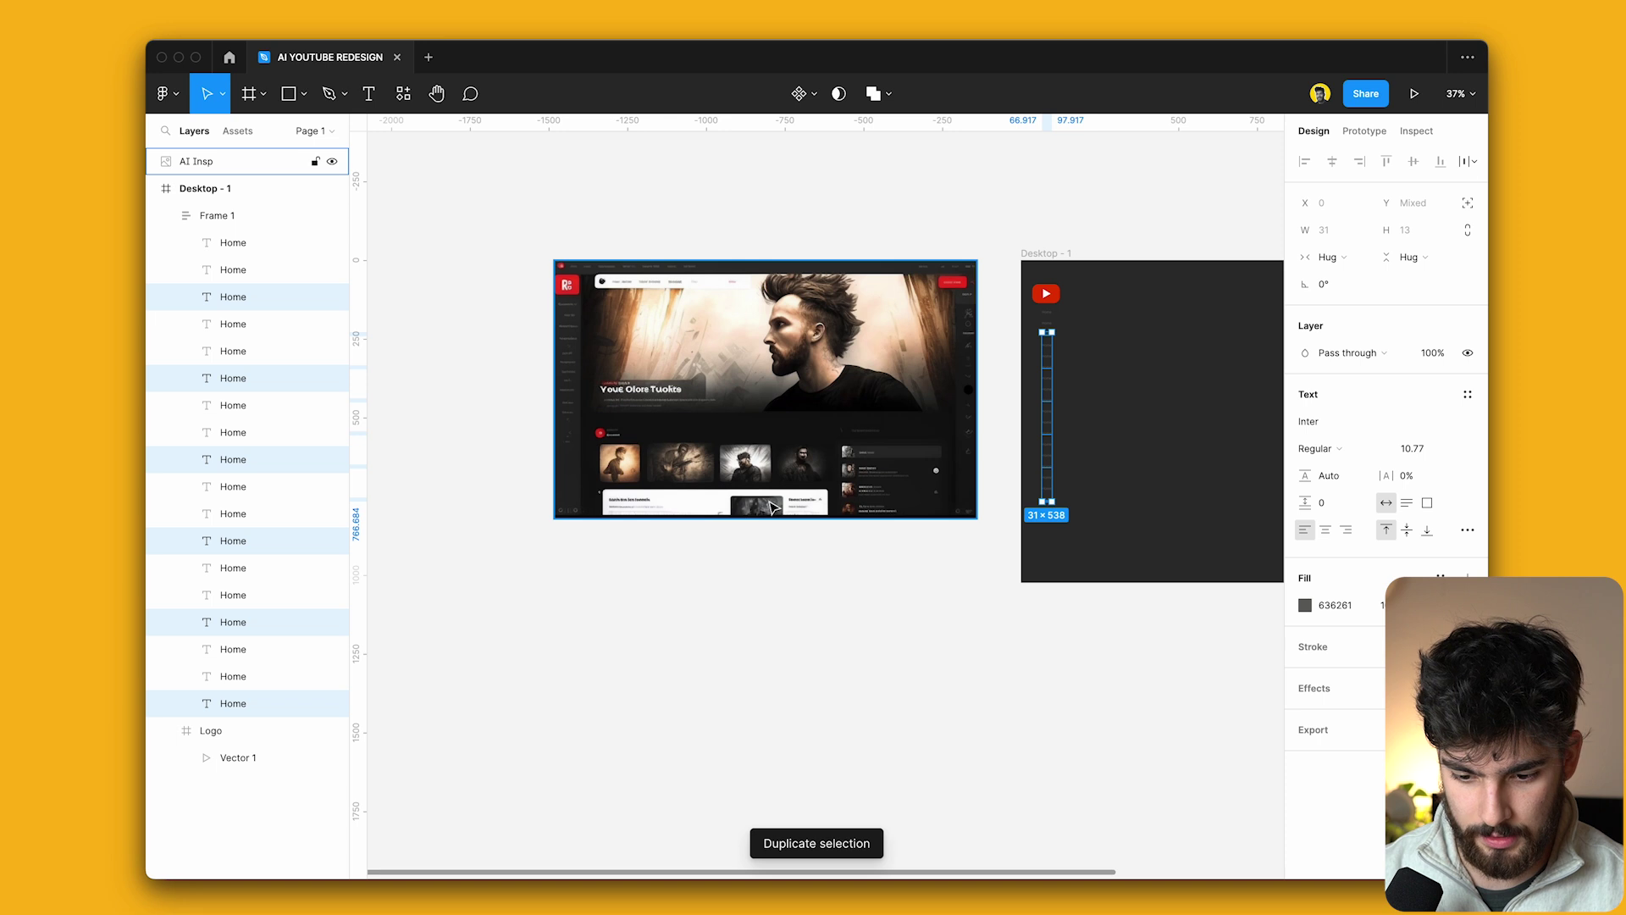
pyautogui.scroll(3, 772, 506)
pyautogui.hotkey('ctrl', 'z')
pyautogui.click(1042, 534)
pyautogui.hscroll(2, 1153, 374)
pyautogui.click(1115, 327)
# Wrap the logo and the Home list together in an auto-layout group.
pyautogui.click(987, 581)
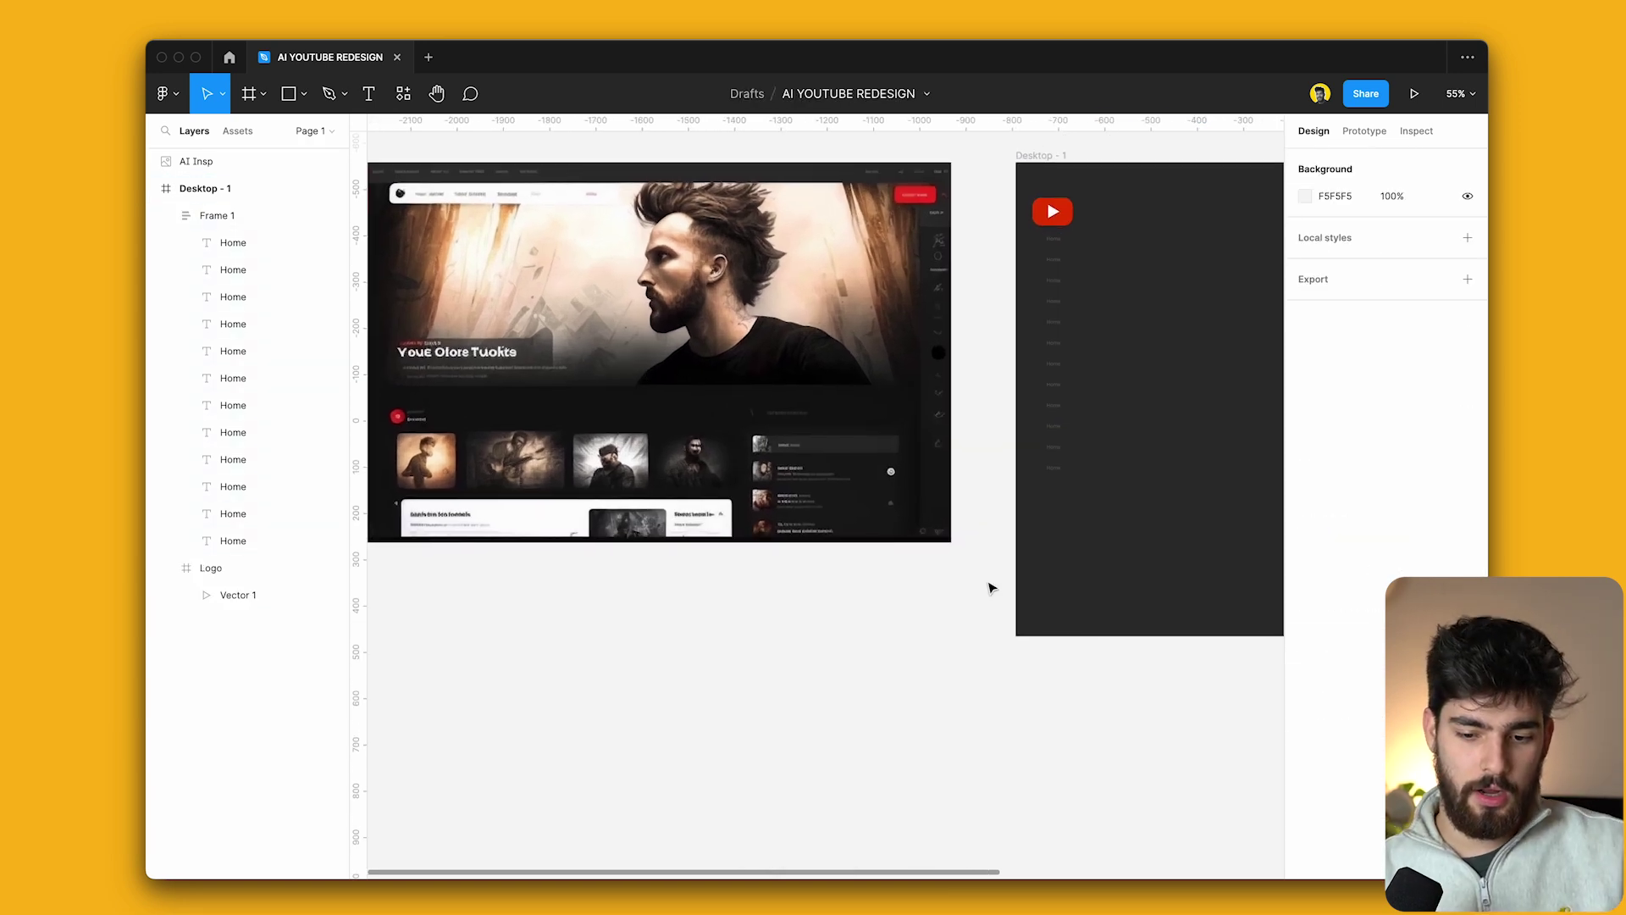
pyautogui.scroll(2, 987, 581)
pyautogui.scroll(-5, 640, 391)
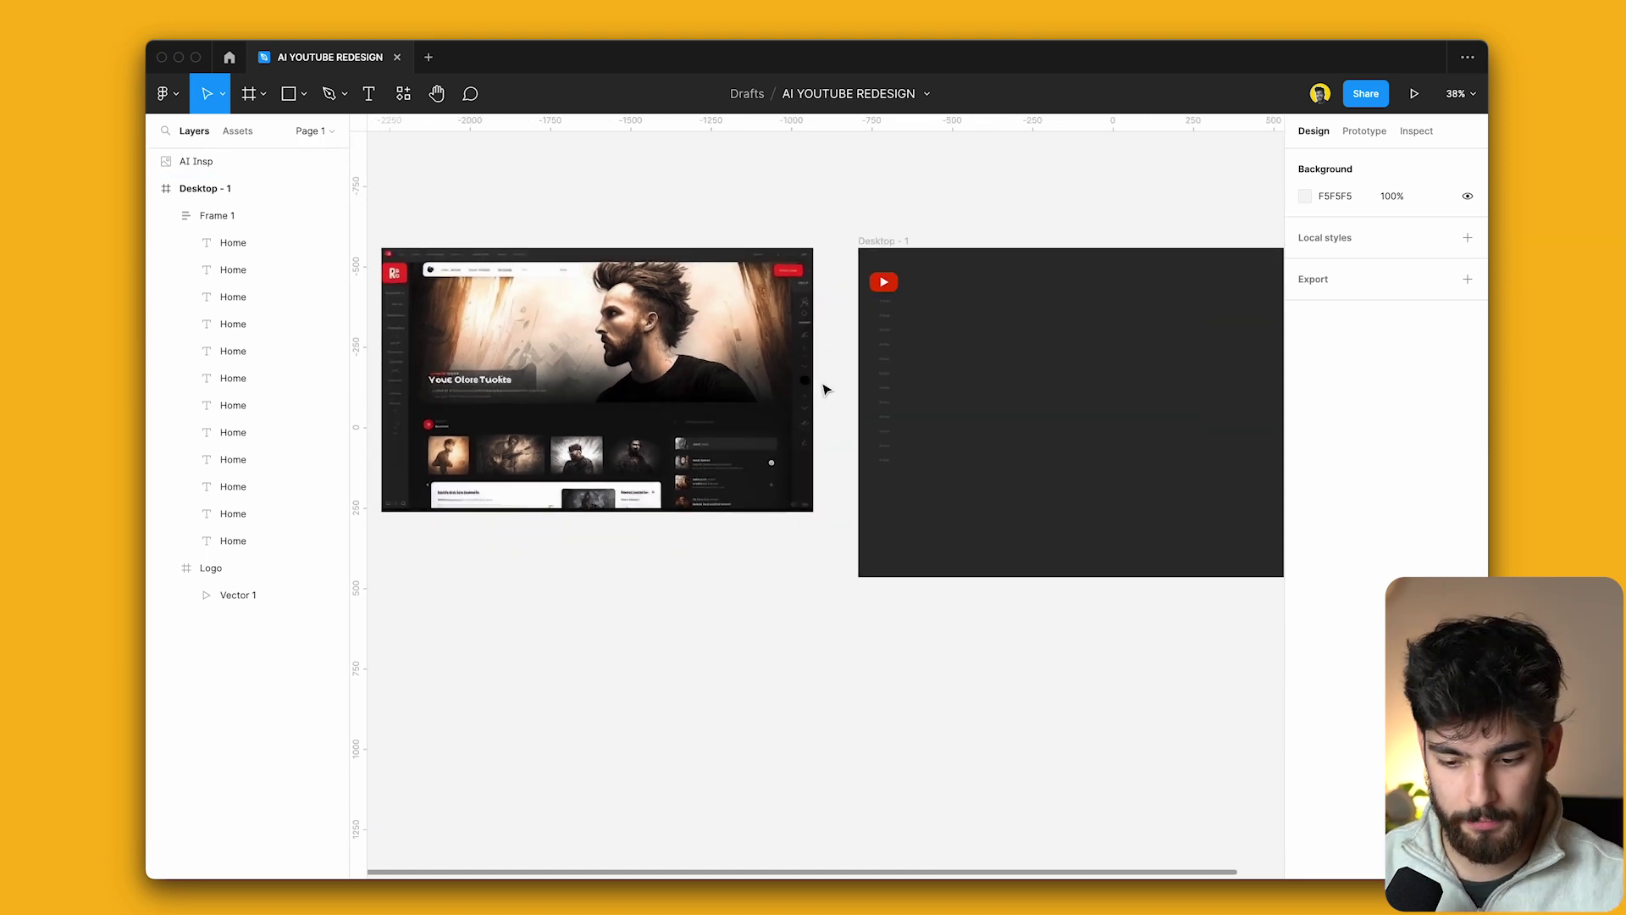
pyautogui.hscroll(-2, 825, 389)
pyautogui.scroll(-1, 825, 390)
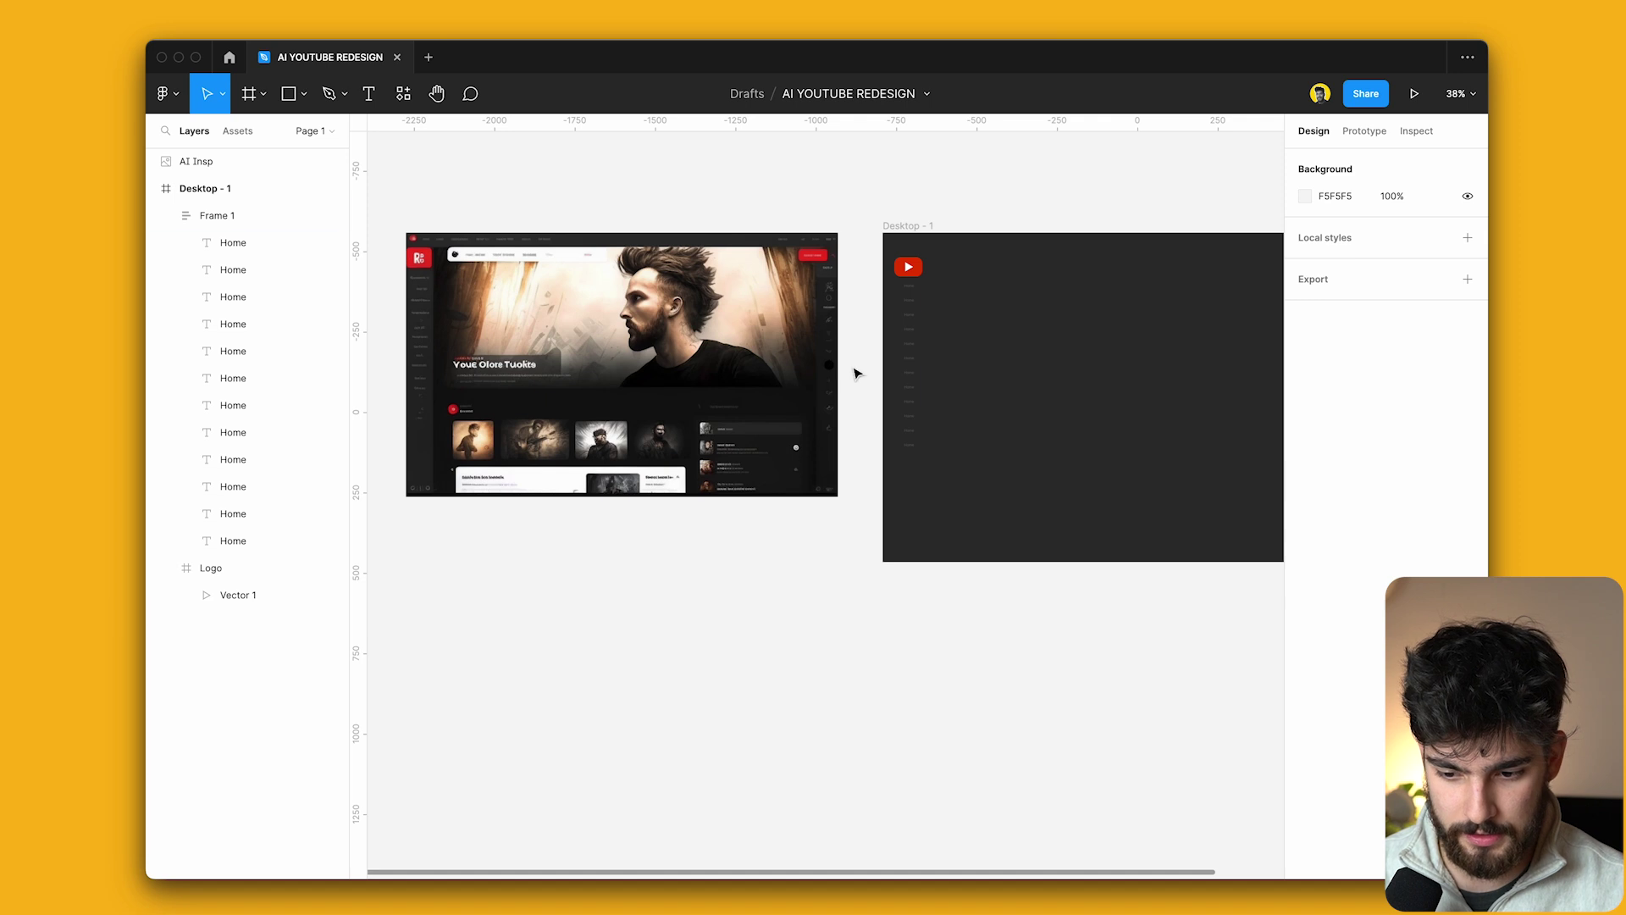
pyautogui.click(166, 215)
pyautogui.click(246, 215)
pyautogui.keyDown('shift'); pyautogui.click(210, 243); pyautogui.keyUp('shift')
pyautogui.hotkey('shift', 'a')
# Draw a tall frame down the desktop's left edge and center the logo group in it.
pyautogui.scroll(3, 845, 301)
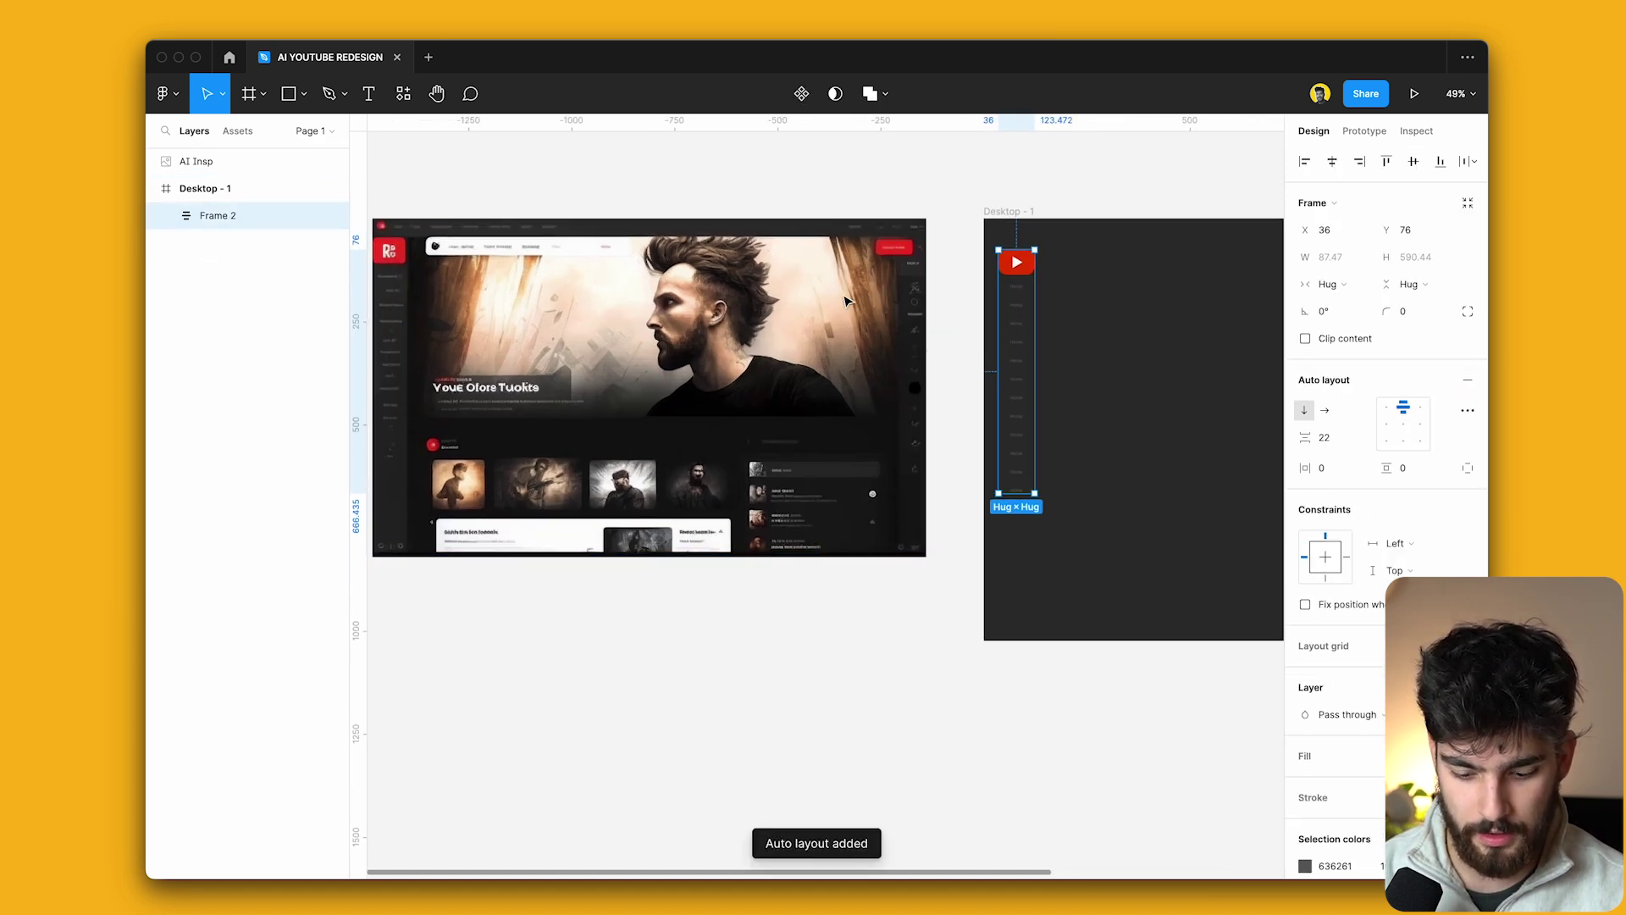
pyautogui.press('f')
pyautogui.moveTo(983, 219); pyautogui.dragTo(1035, 641)
pyautogui.hscroll(-2, 762, 508)
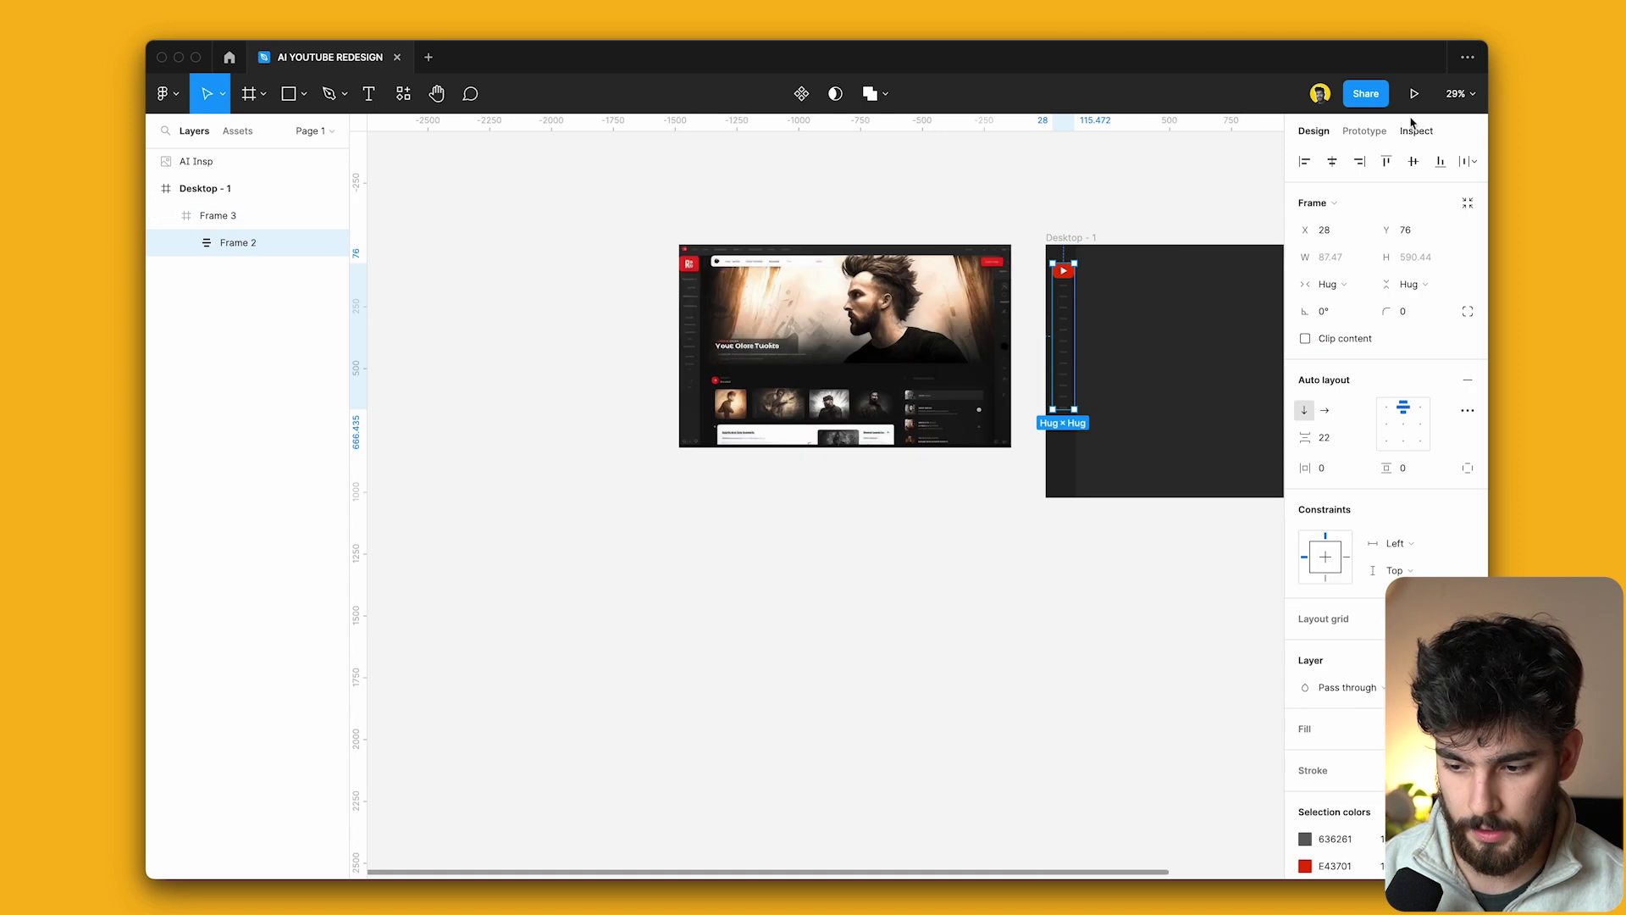
pyautogui.click(1336, 161)
# Give the sidebar frame auto layout and stretch it to the full 1024 height.
pyautogui.scroll(3, 1095, 271)
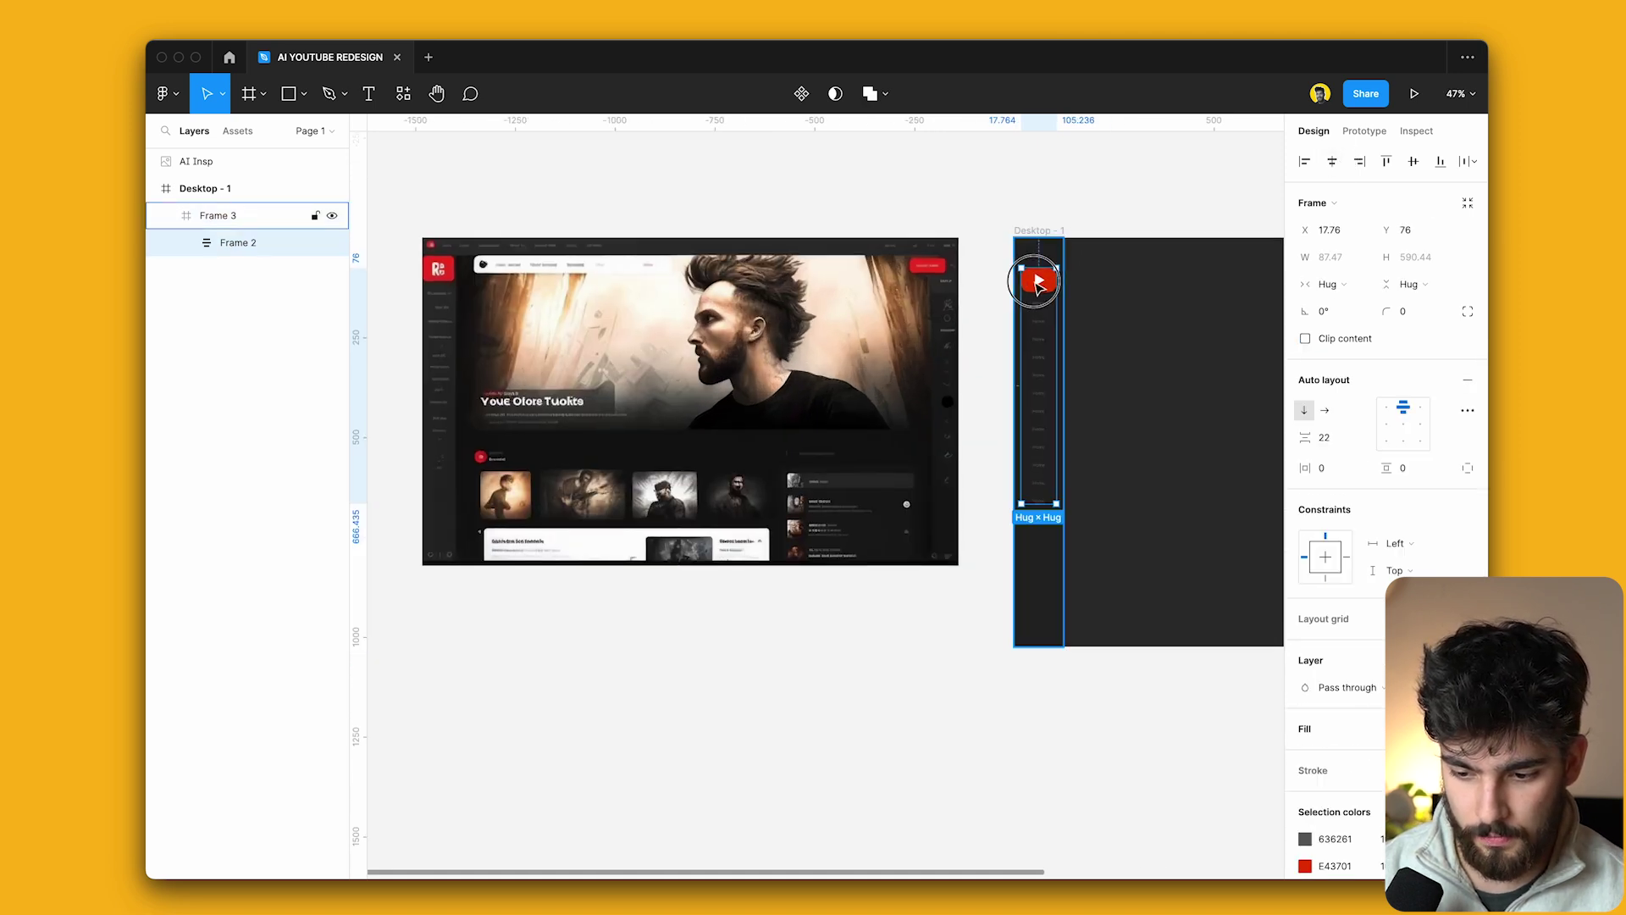
pyautogui.click(1039, 286)
pyautogui.press('k')
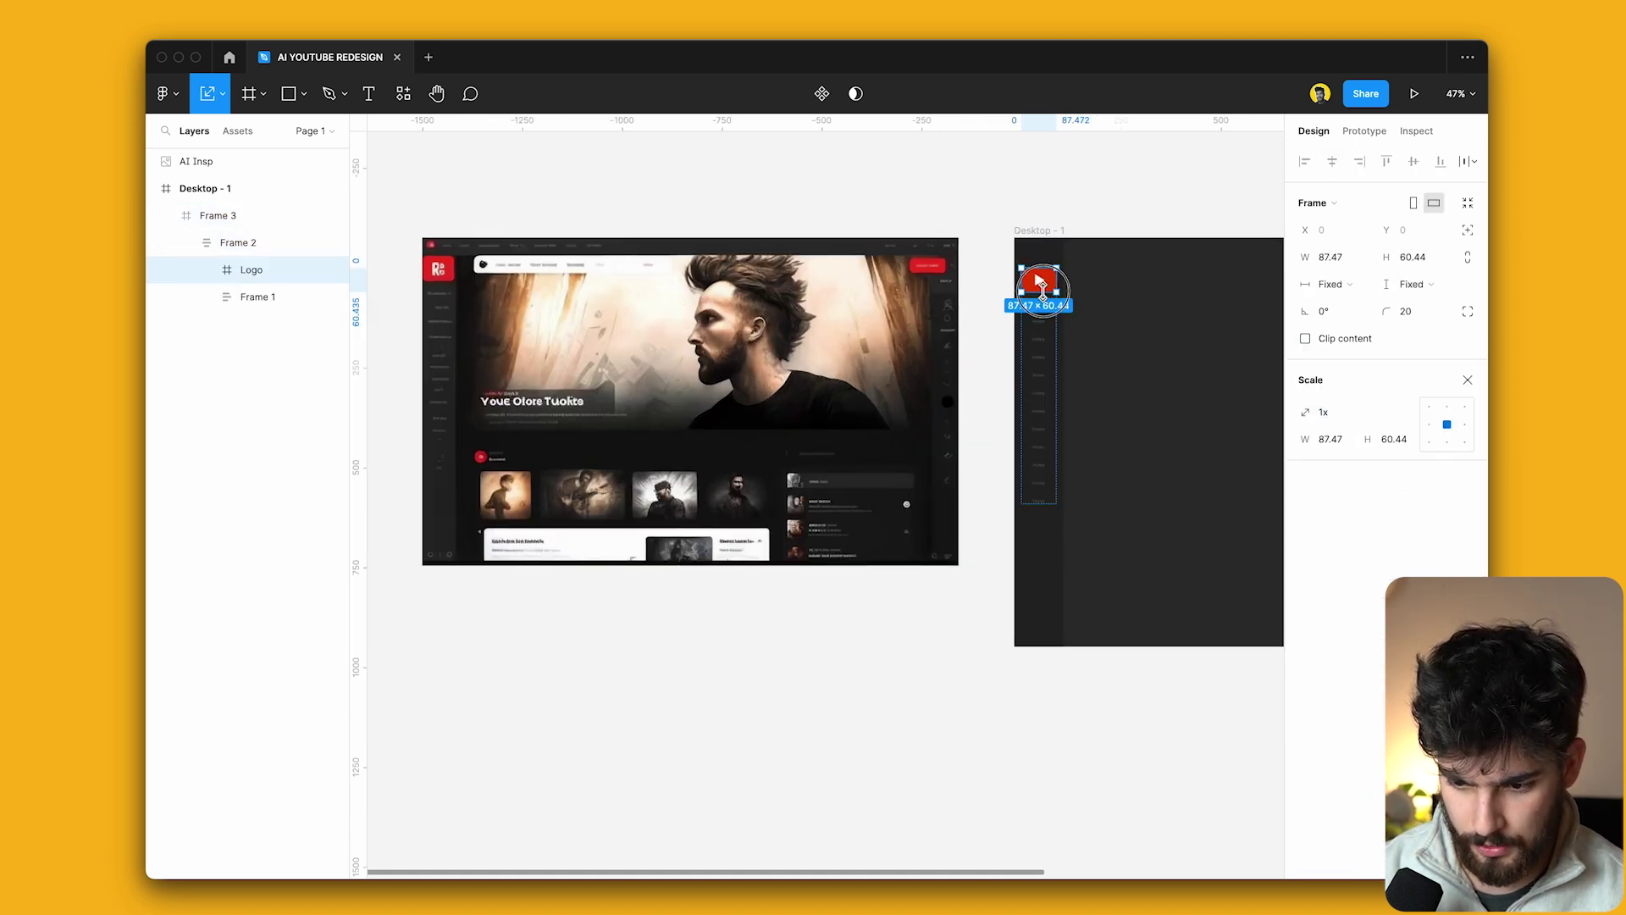
pyautogui.press('Escape')
pyautogui.press('Escape')
pyautogui.hotkey('shift', 'a')
pyautogui.click(1420, 285)
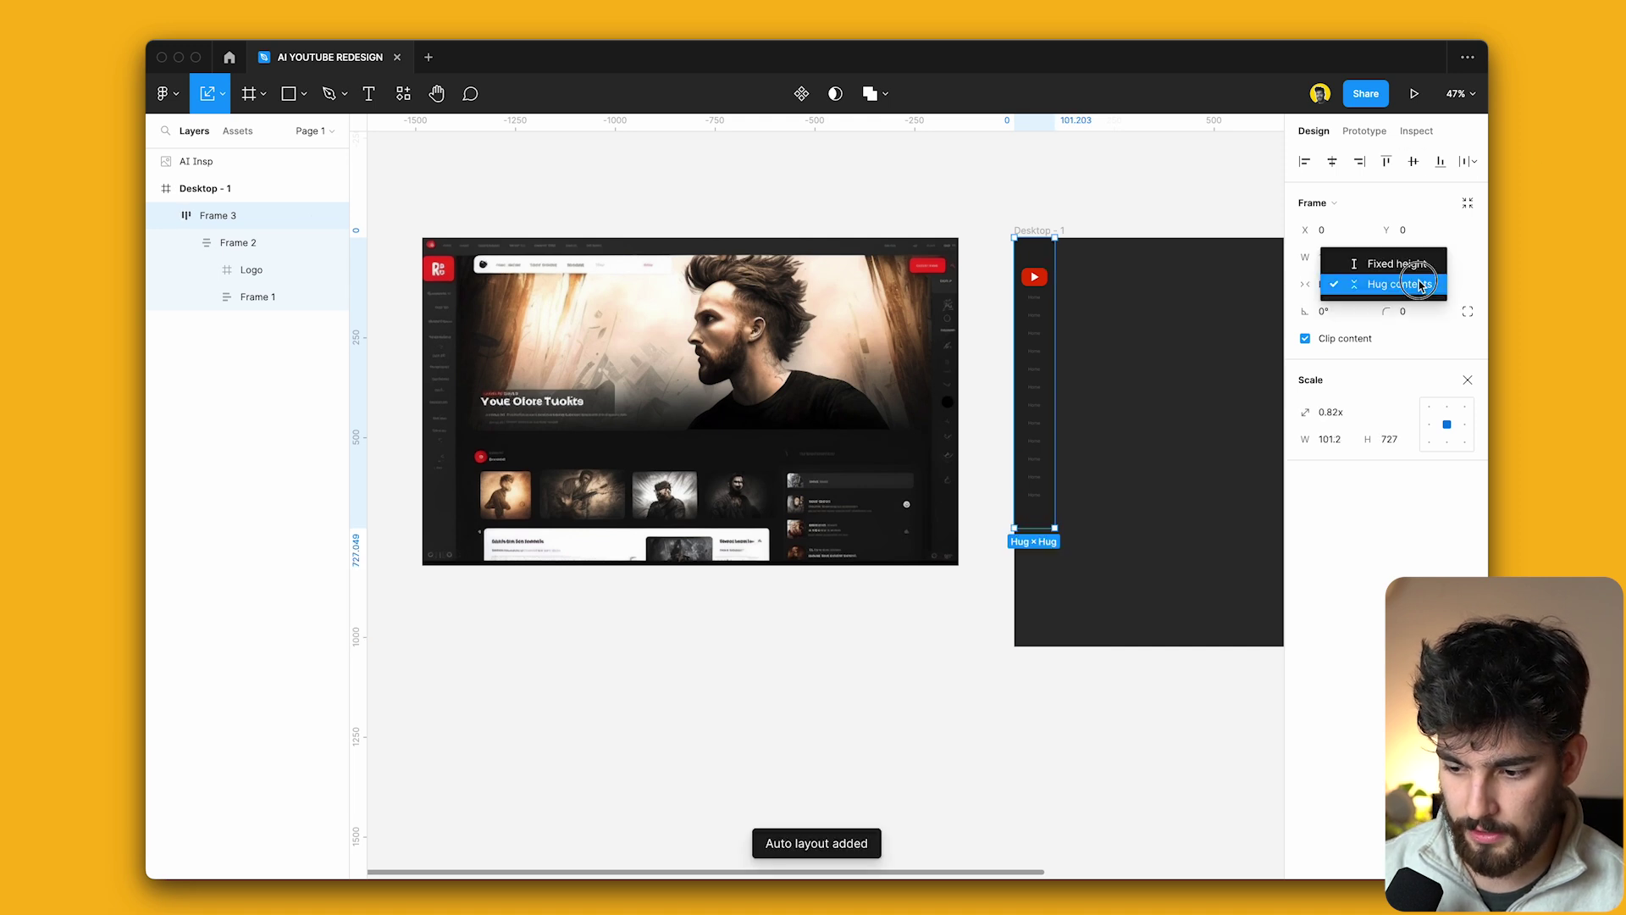
pyautogui.click(1412, 285)
pyautogui.press('v')
pyautogui.moveTo(1034, 527); pyautogui.dragTo(1033, 659)
pyautogui.click(1021, 708)
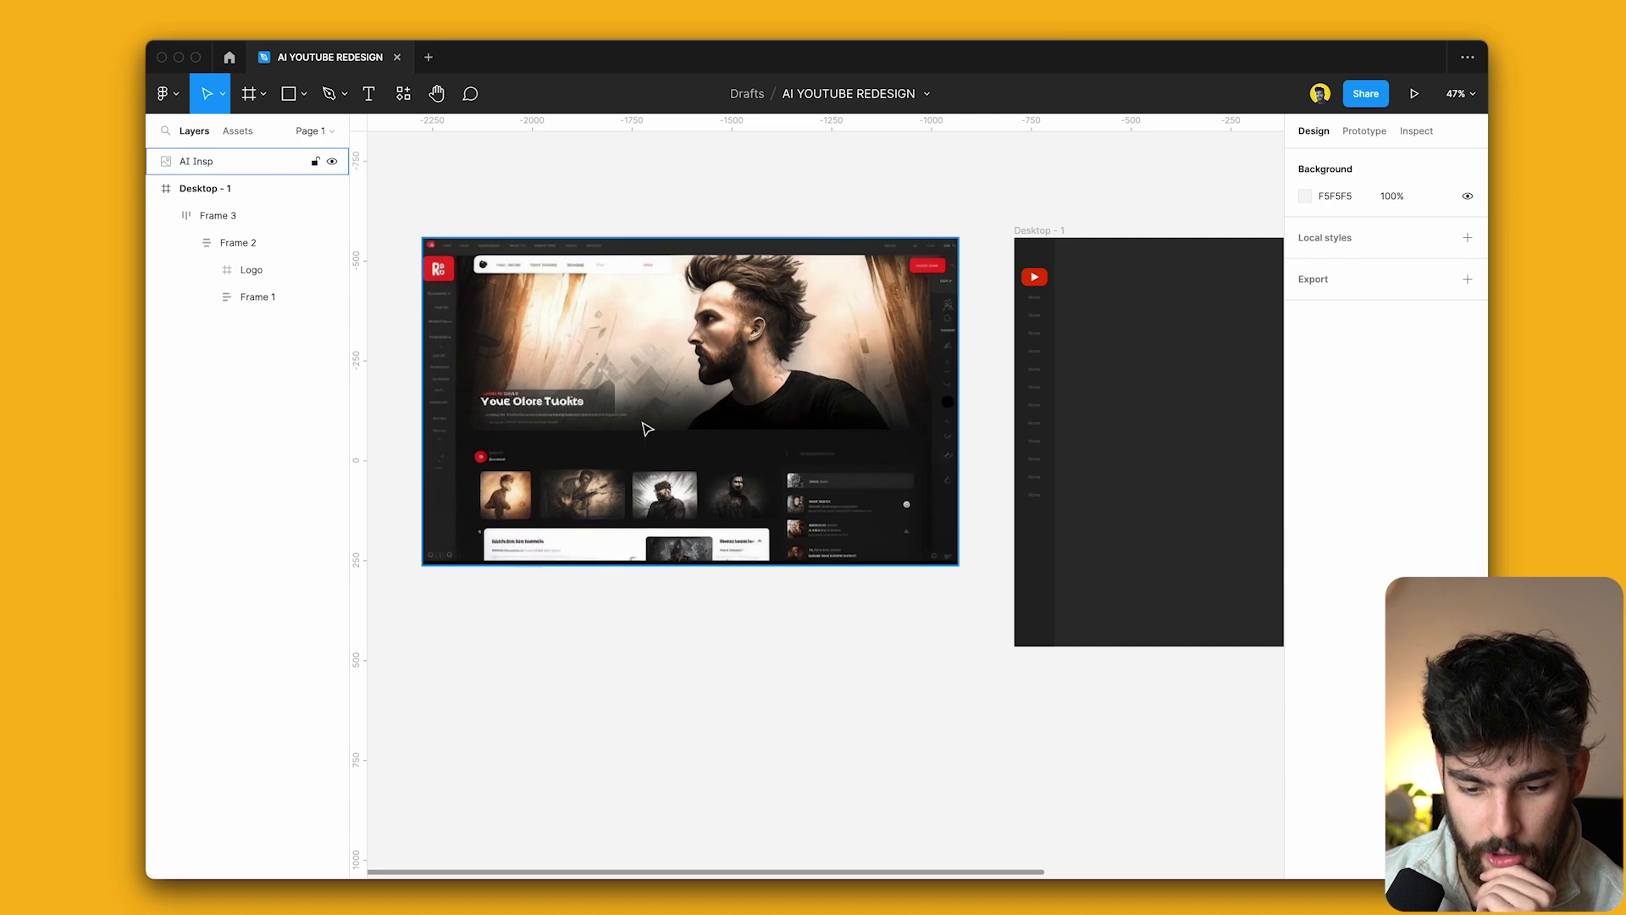
pyautogui.hscroll(1, 648, 429)
pyautogui.scroll(-1, 648, 430)
pyautogui.click(576, 430)
pyautogui.scroll(-1, 475, 377)
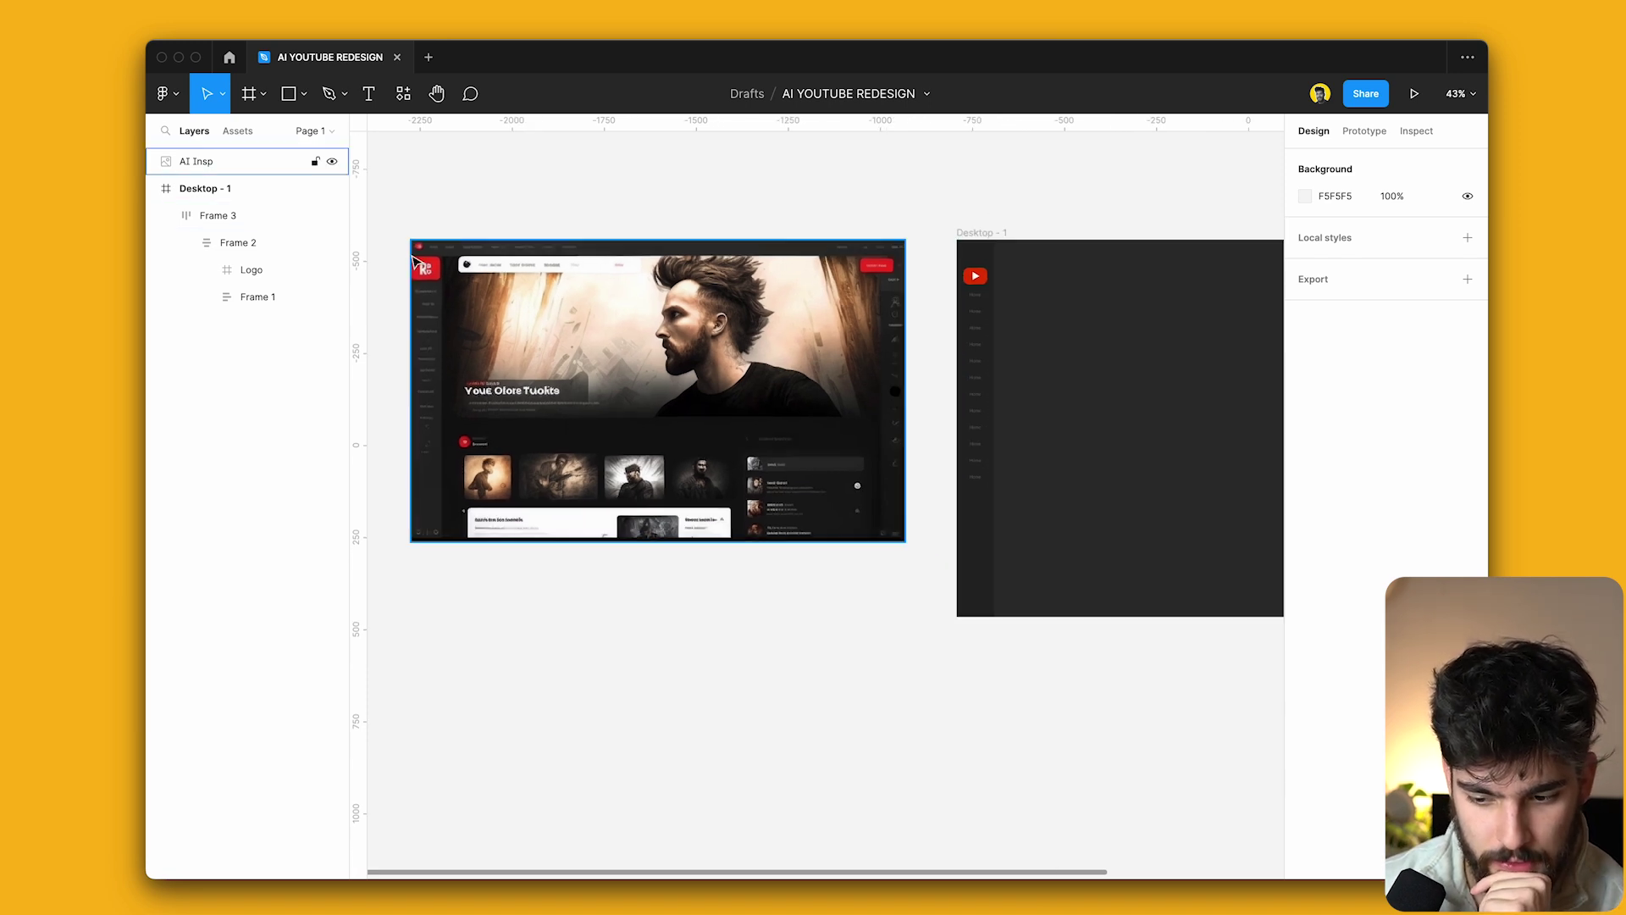
pyautogui.scroll(10, 428, 272)
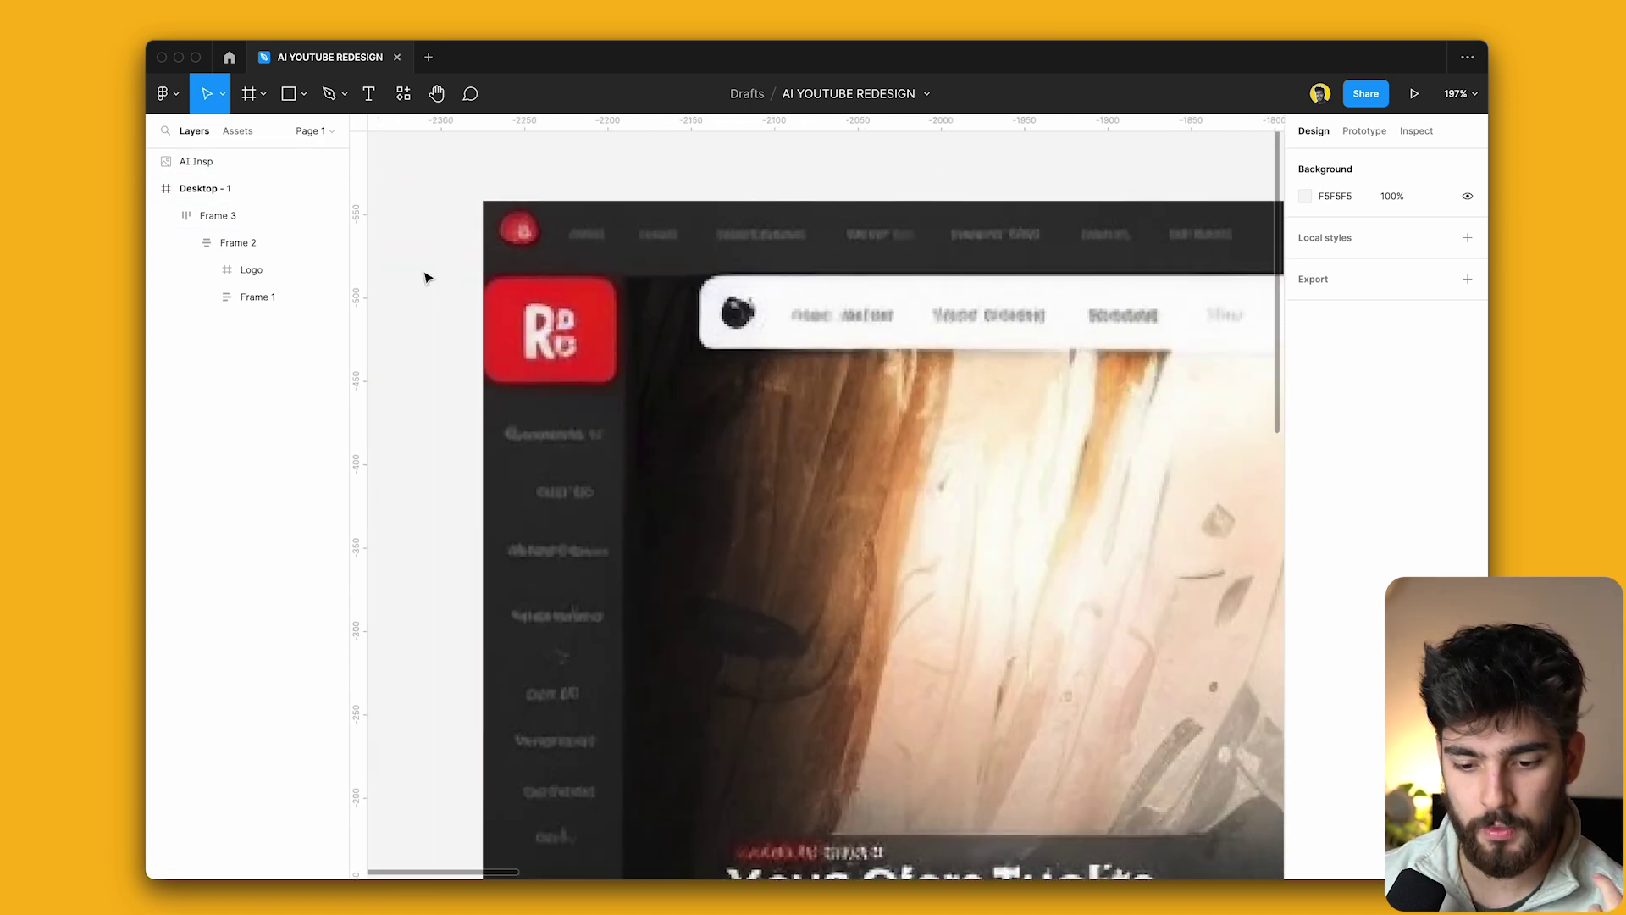
pyautogui.click(467, 229)
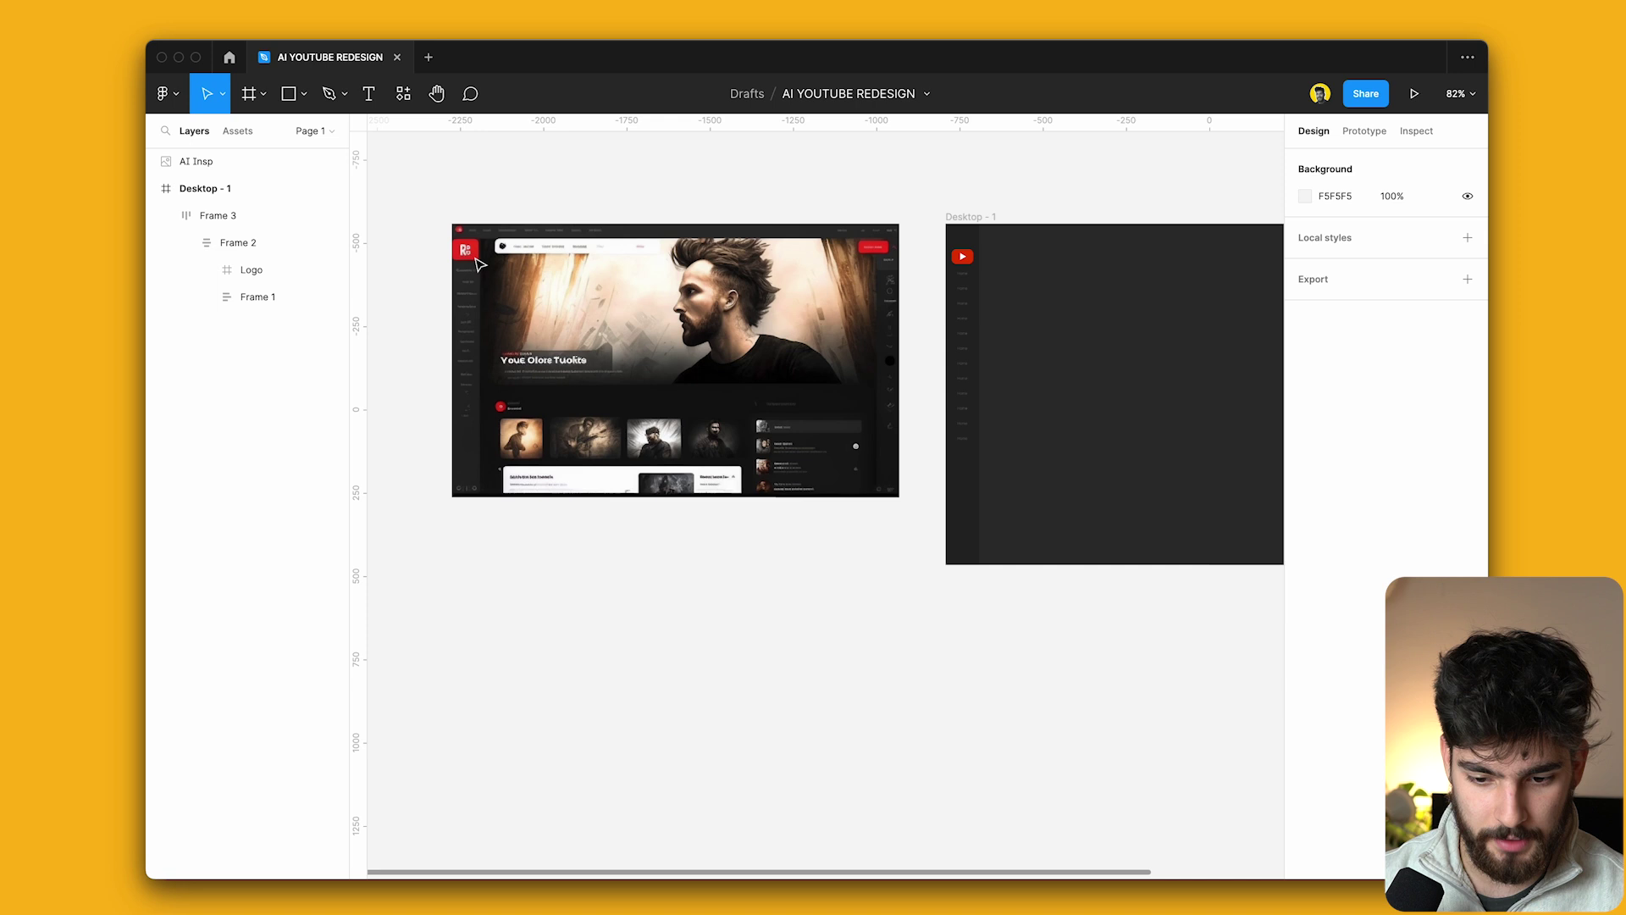
pyautogui.hscroll(3, 847, 245)
pyautogui.click(853, 242)
pyautogui.click(853, 241)
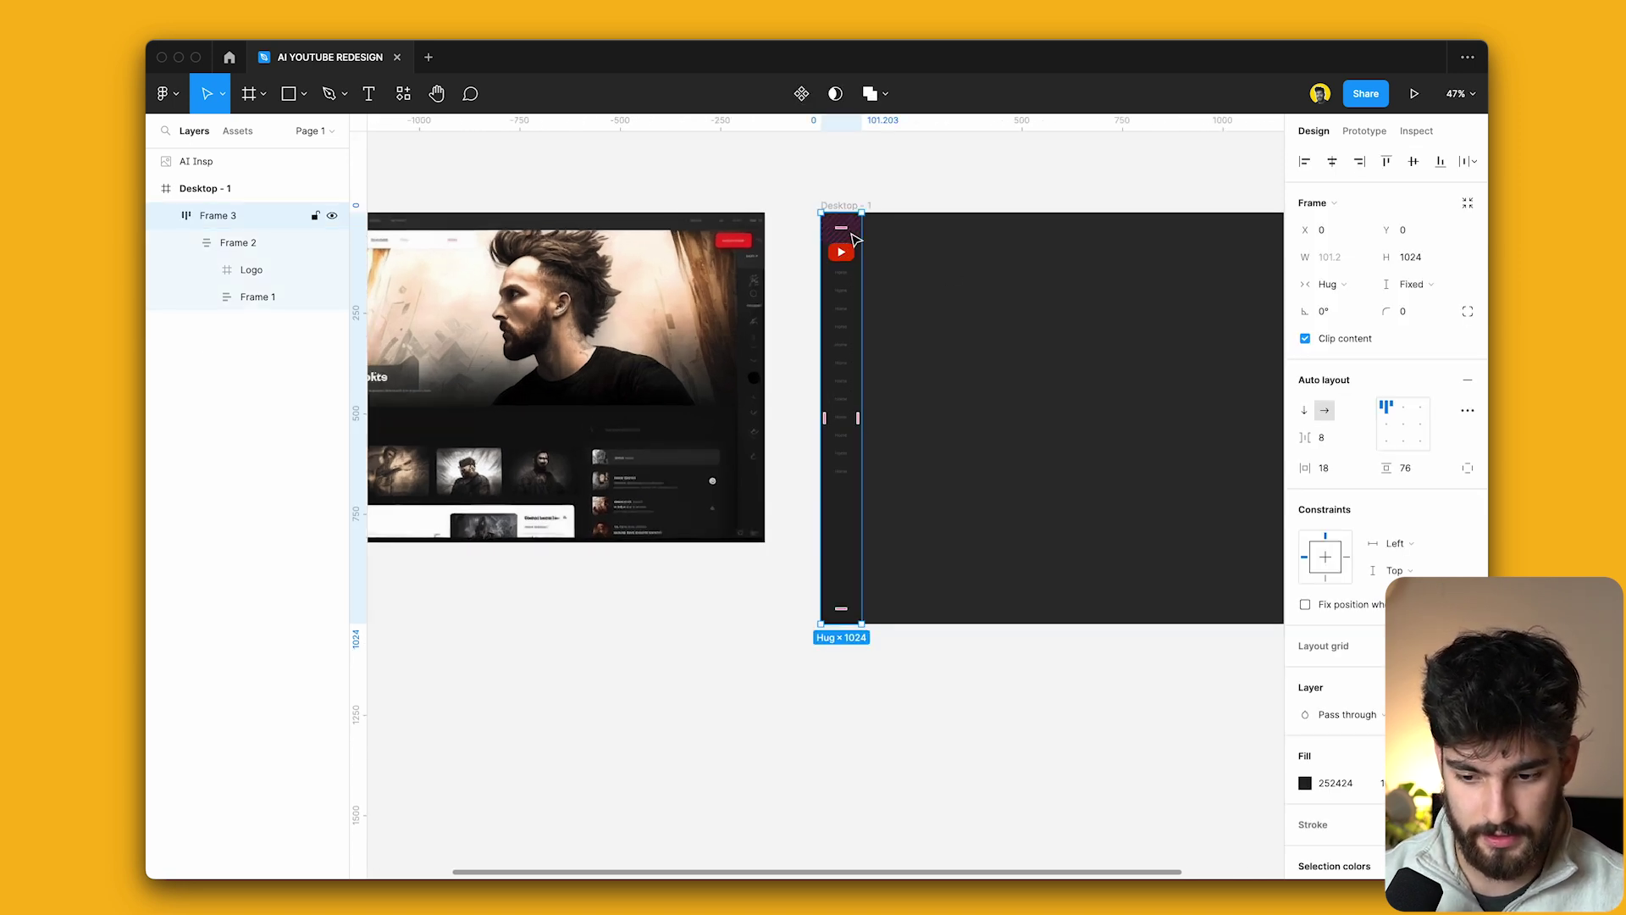
# Move the copied sidebar right and make it a horizontal row that hugs its height.
pyautogui.hscroll(3, 846, 386)
pyautogui.moveTo(772, 385); pyautogui.dragTo(890, 382)
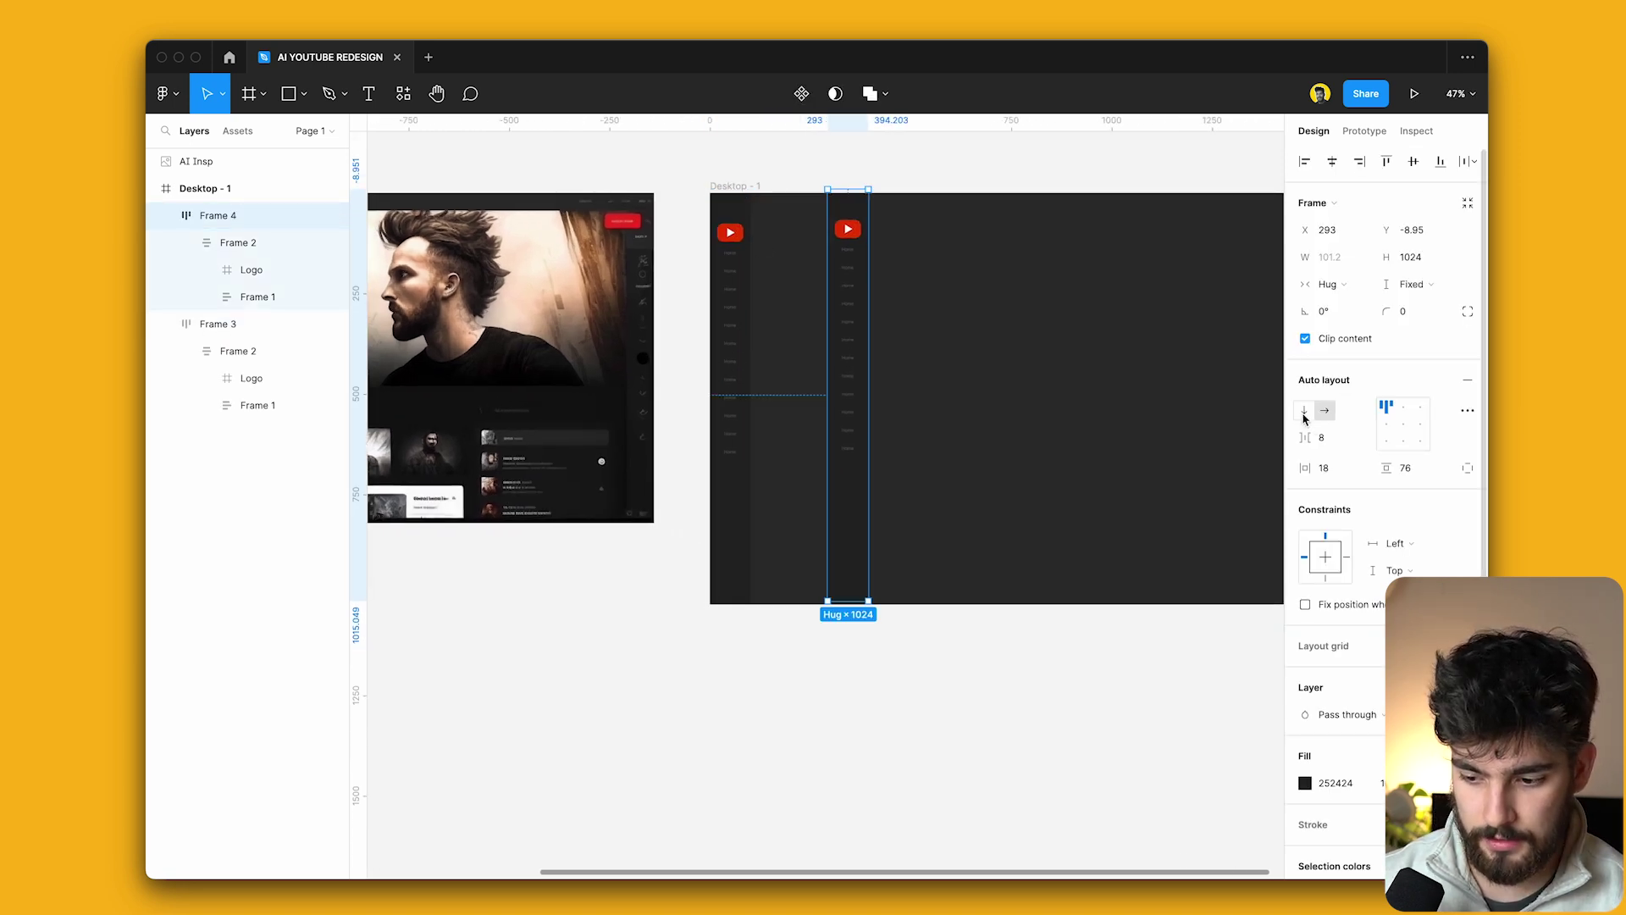
pyautogui.click(1324, 410)
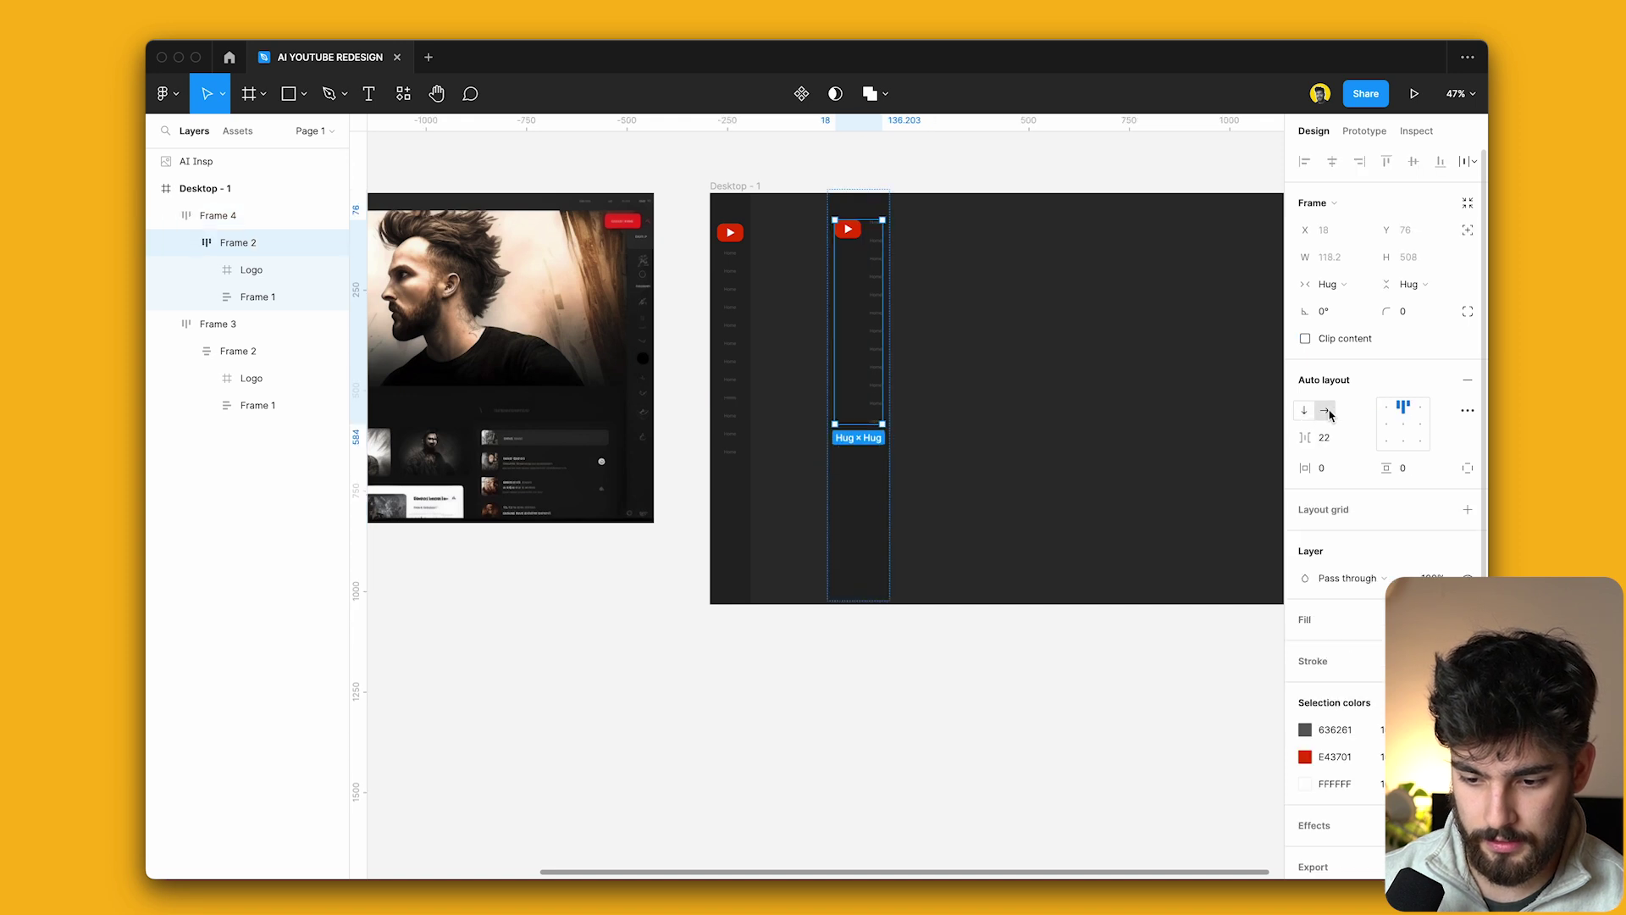
pyautogui.click(1409, 284)
pyautogui.click(1393, 304)
pyautogui.moveTo(928, 252); pyautogui.dragTo(928, 252)
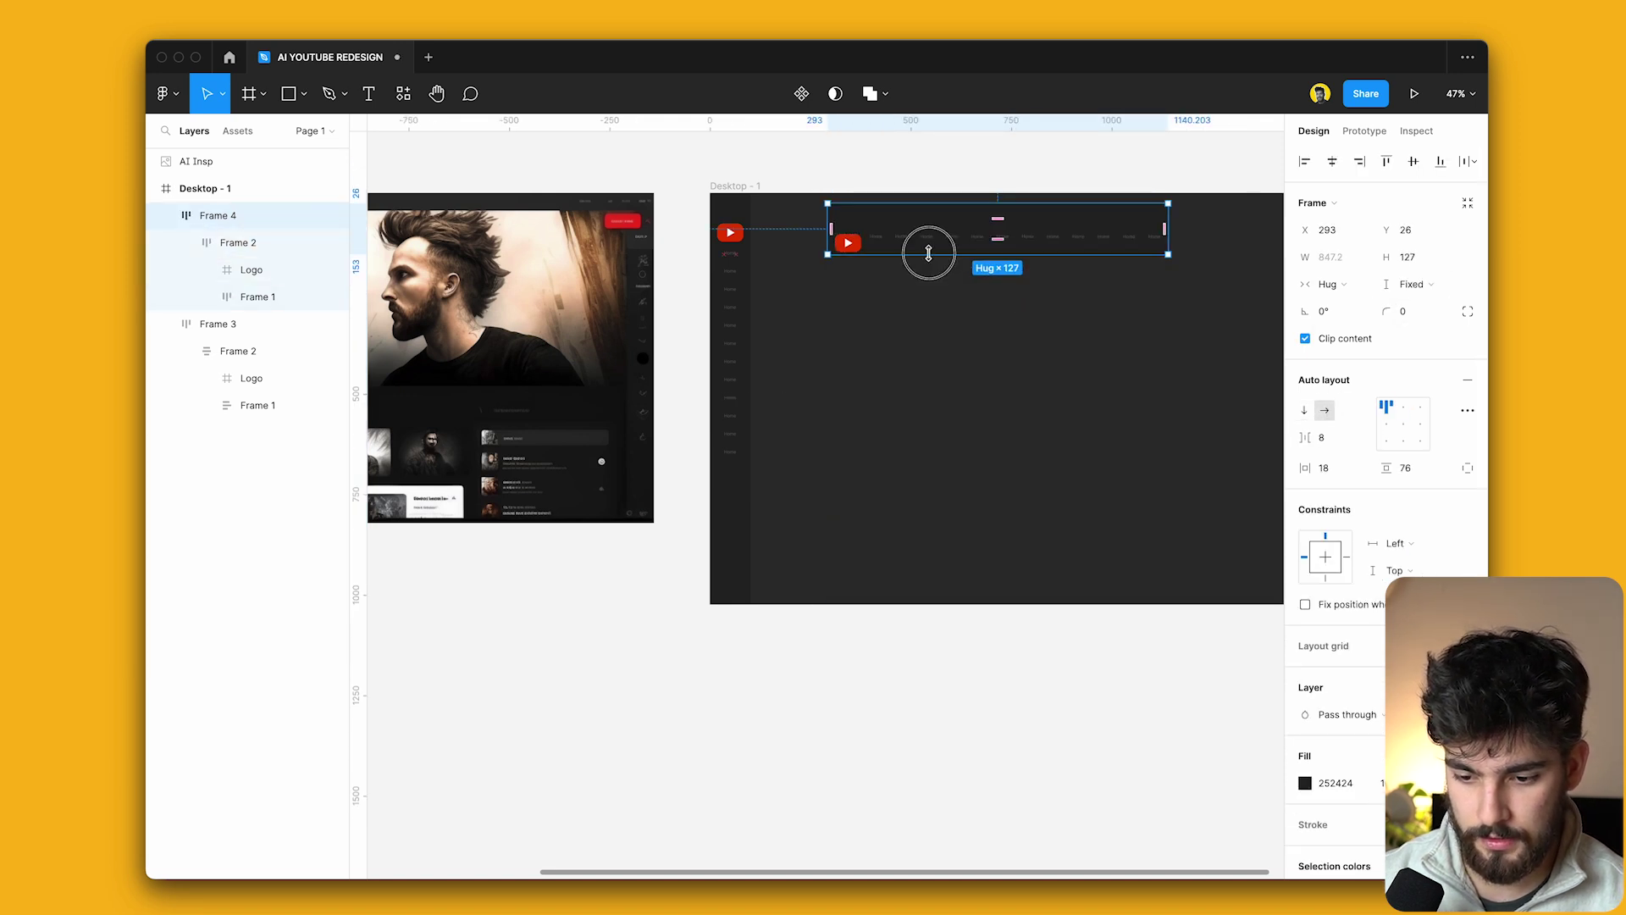
# Ungroup the logo and links into the row, center them vertically, and shrink it to 69 px.
pyautogui.scroll(5, 928, 252)
pyautogui.press('Return')
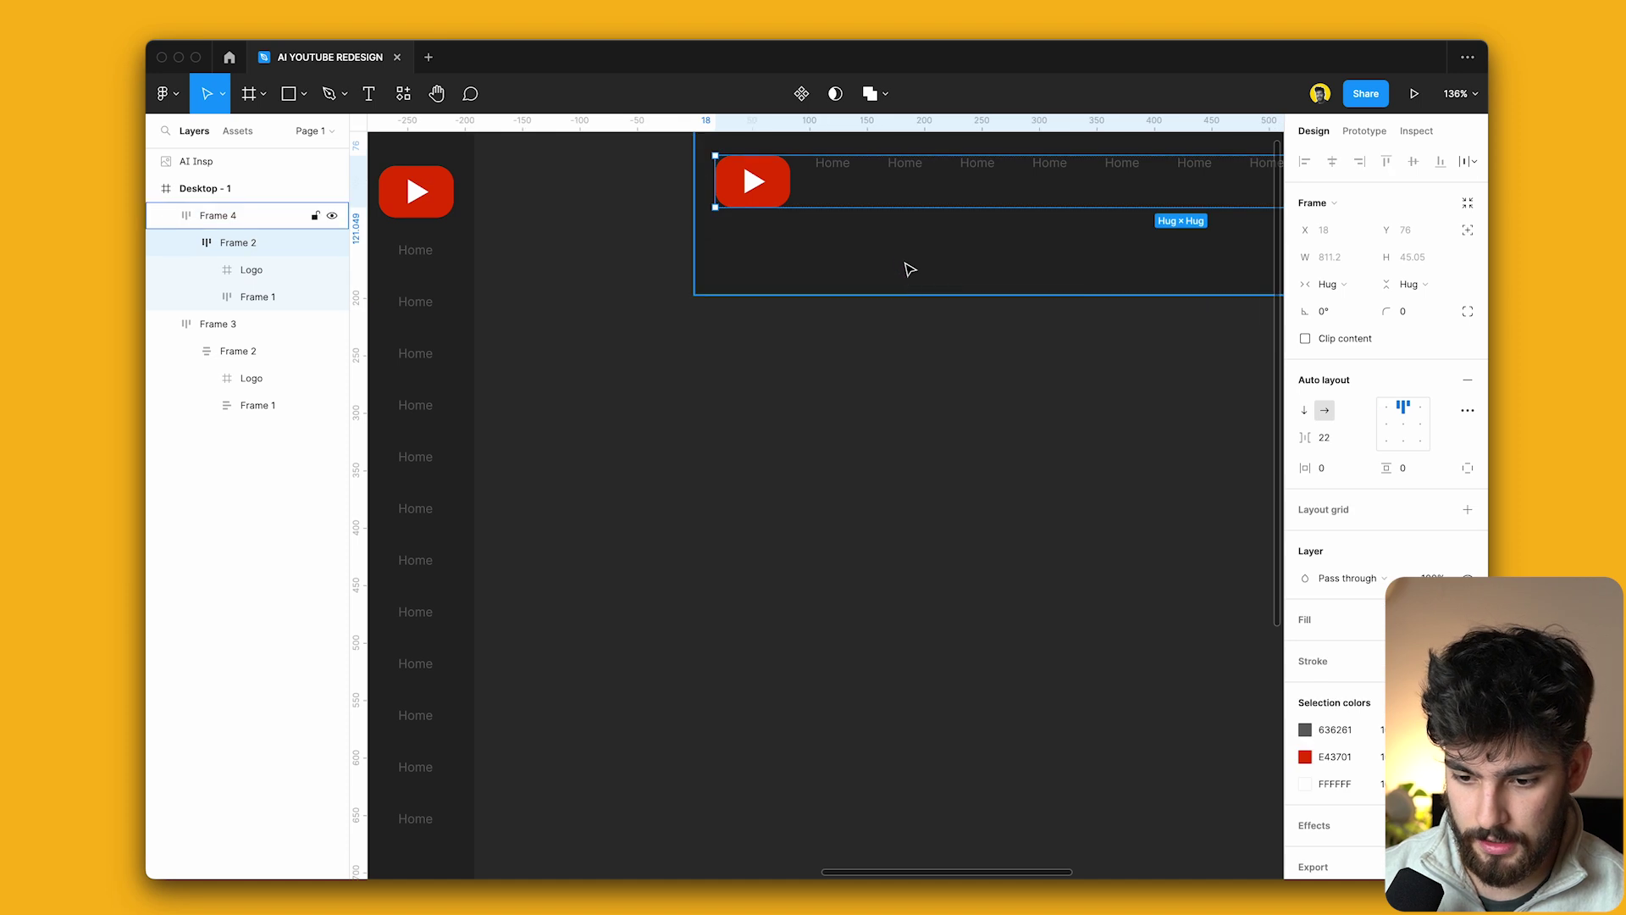
pyautogui.scroll(3, 876, 414)
pyautogui.hscroll(3, 876, 414)
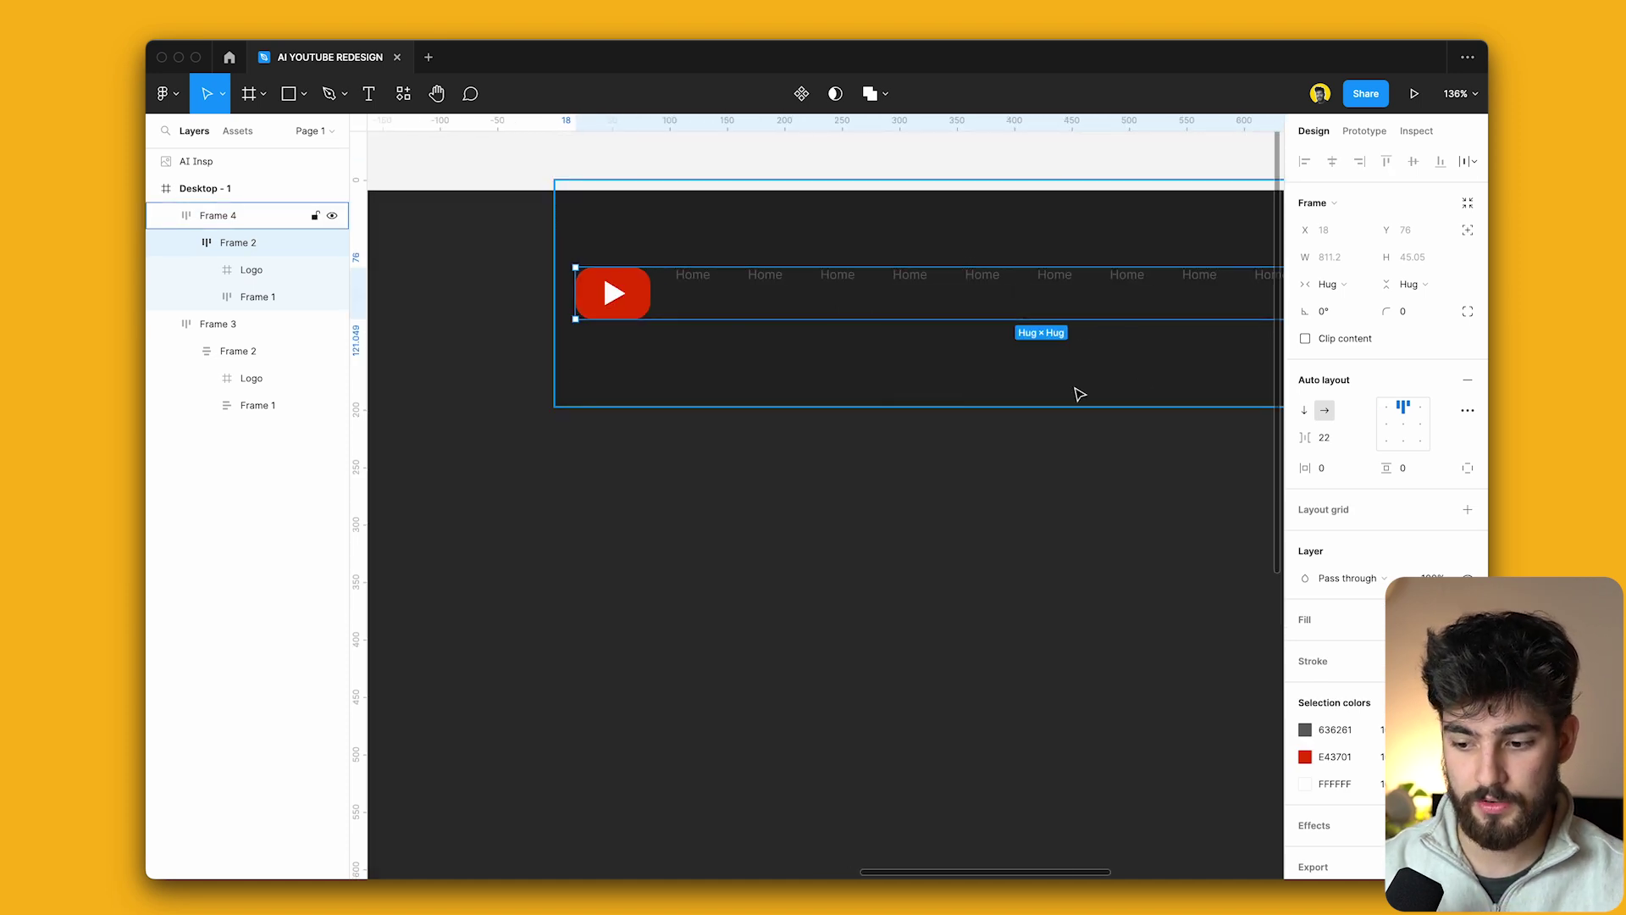
pyautogui.press('super+shift+g')
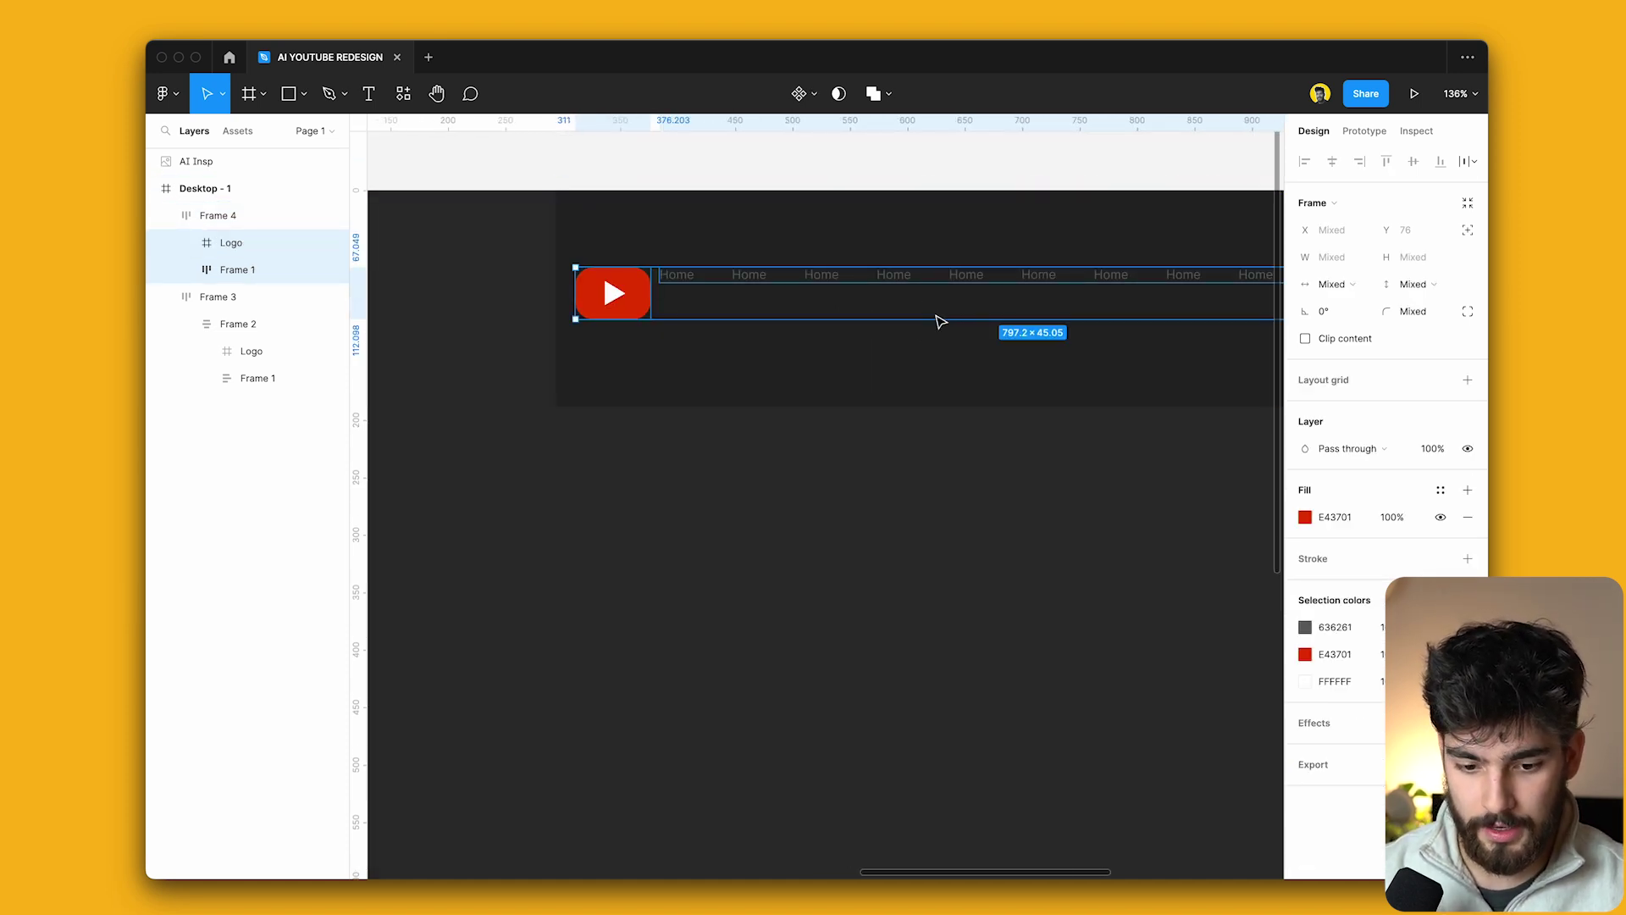
pyautogui.press('Escape')
pyautogui.click(1385, 424)
pyautogui.moveTo(777, 404); pyautogui.dragTo(796, 333)
# Delete the duplicate logo and move the top bar to the desktop's top.
pyautogui.scroll(-5, 796, 333)
pyautogui.hscroll(-3, 909, 330)
pyautogui.scroll(-1, 931, 313)
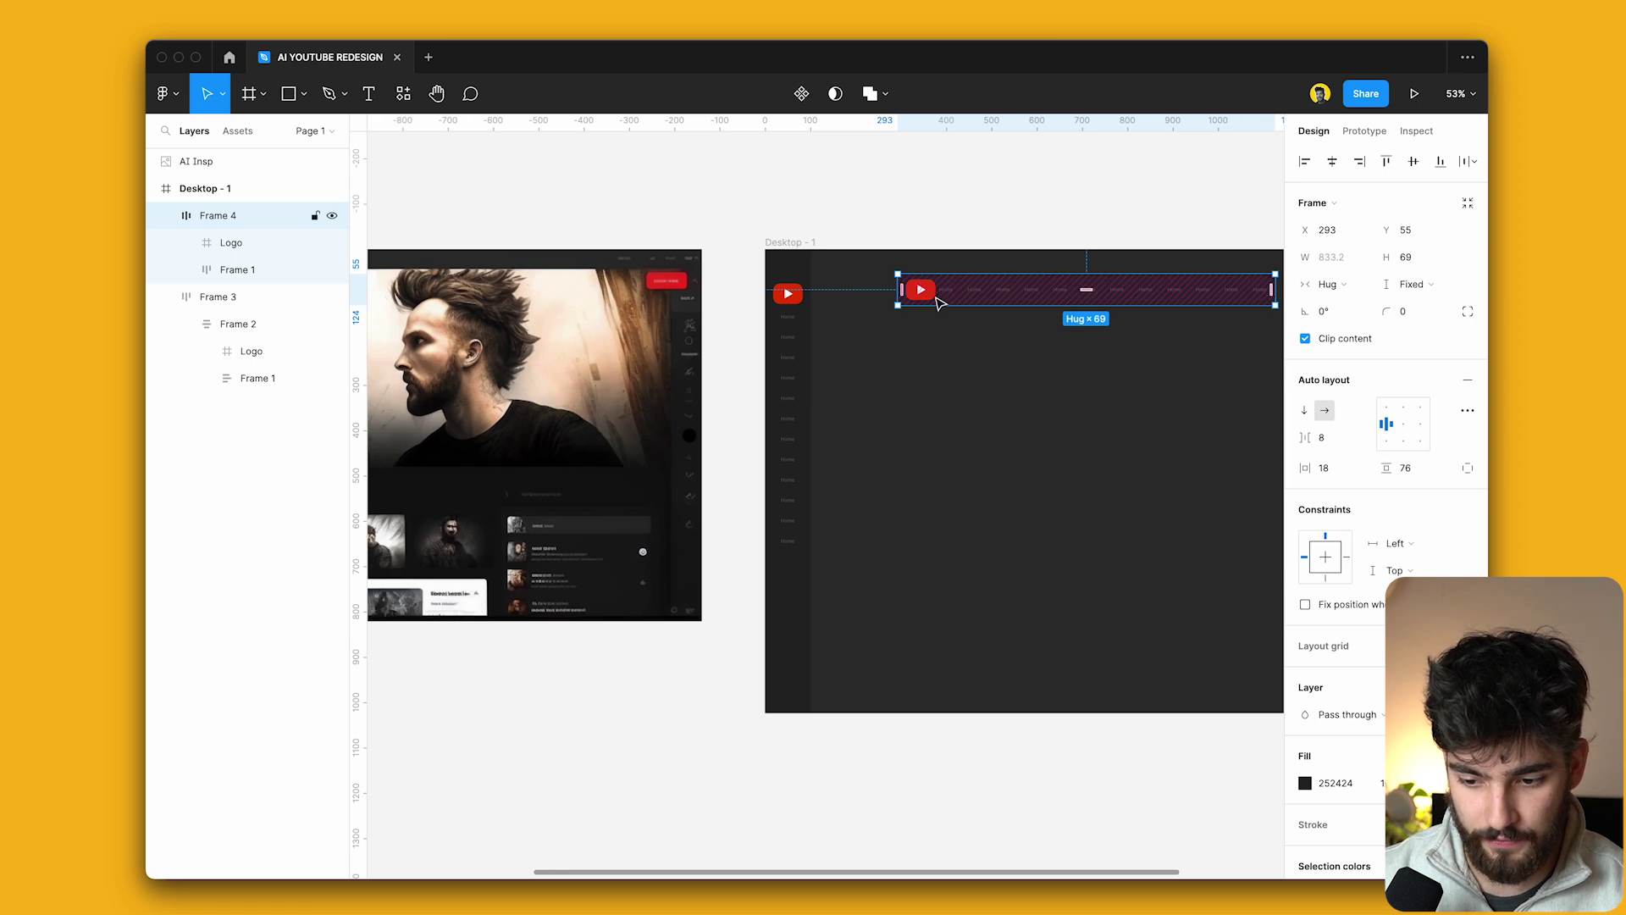
pyautogui.click(924, 293)
pyautogui.press('Delete')
pyautogui.moveTo(931, 301); pyautogui.dragTo(795, 271)
# Add auto layout to Desktop - 1 and set its width to 1440.
pyautogui.click(805, 243)
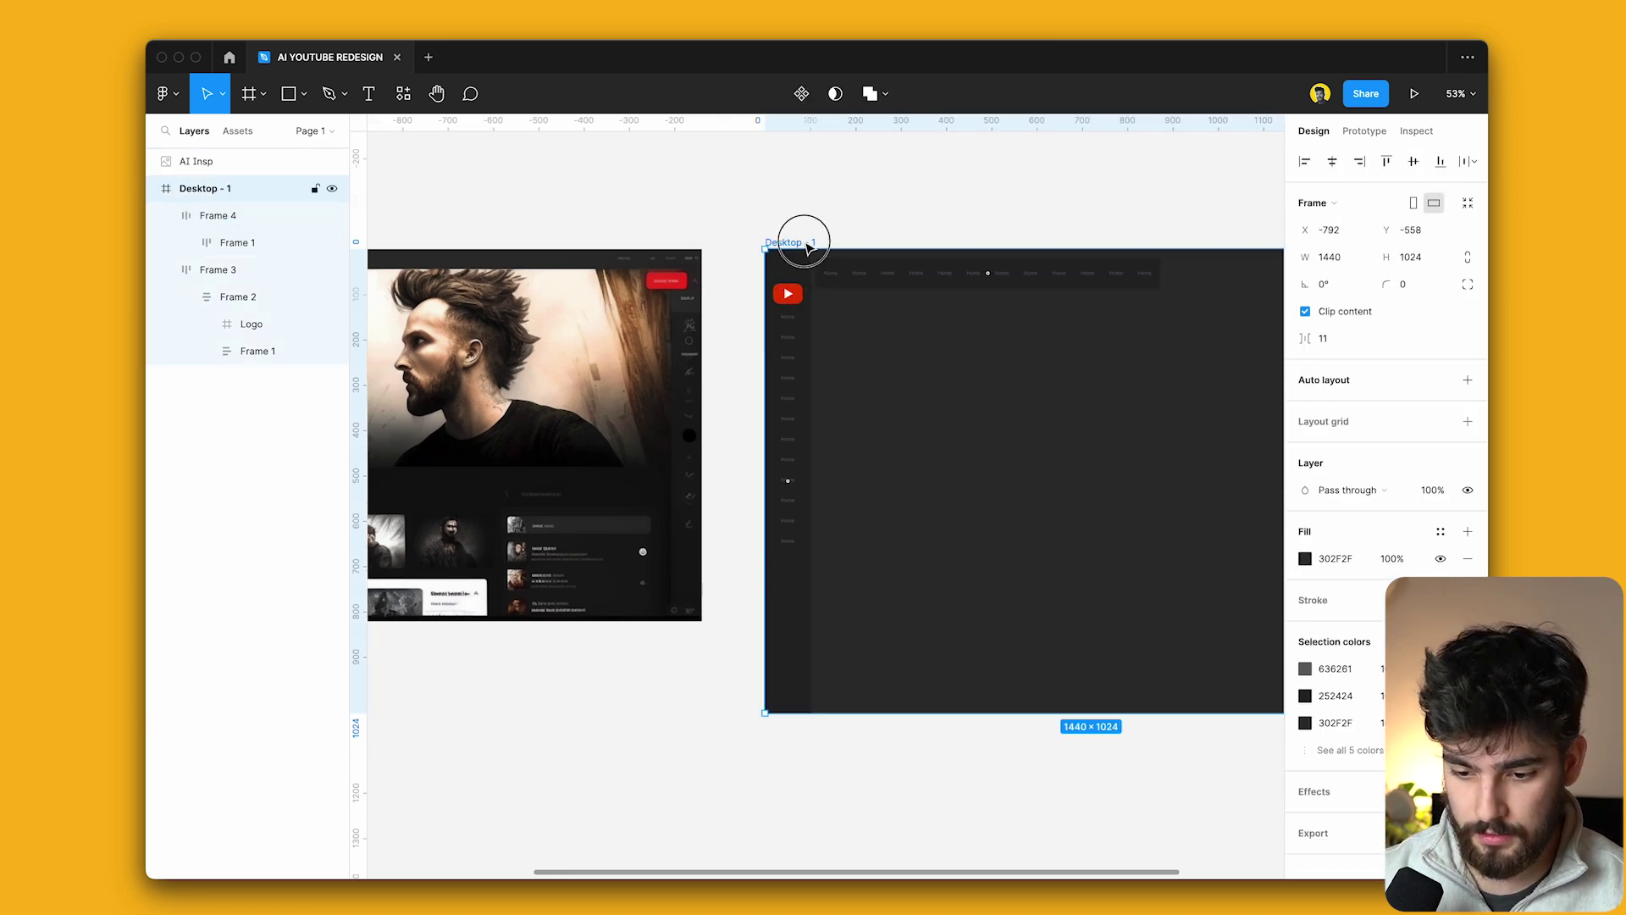
pyautogui.hotkey('shift', 'a')
pyautogui.click(1338, 262)
pyautogui.write('1440')
pyautogui.press('Return')
# Rename the first top-bar label 'Link', duplicate it, and delete the leftover Home labels.
pyautogui.keyDown('ctrl'); pyautogui.scroll(5, 980, 556); pyautogui.keyUp('ctrl')
pyautogui.click(1228, 237)
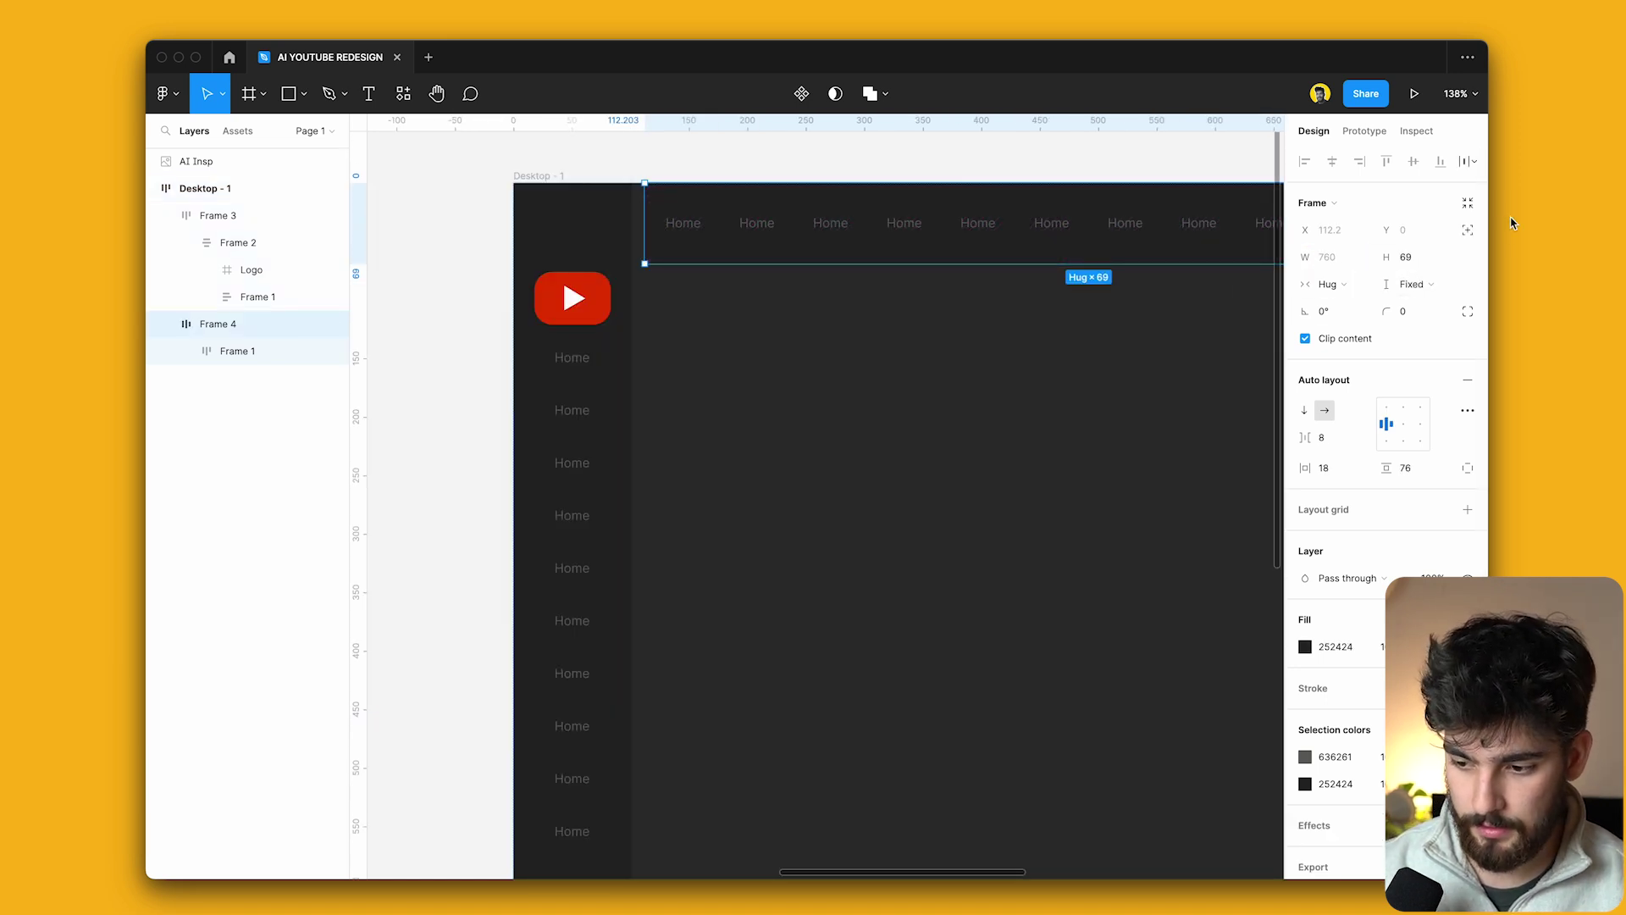
pyautogui.doubleClick(683, 222)
pyautogui.write('Link')
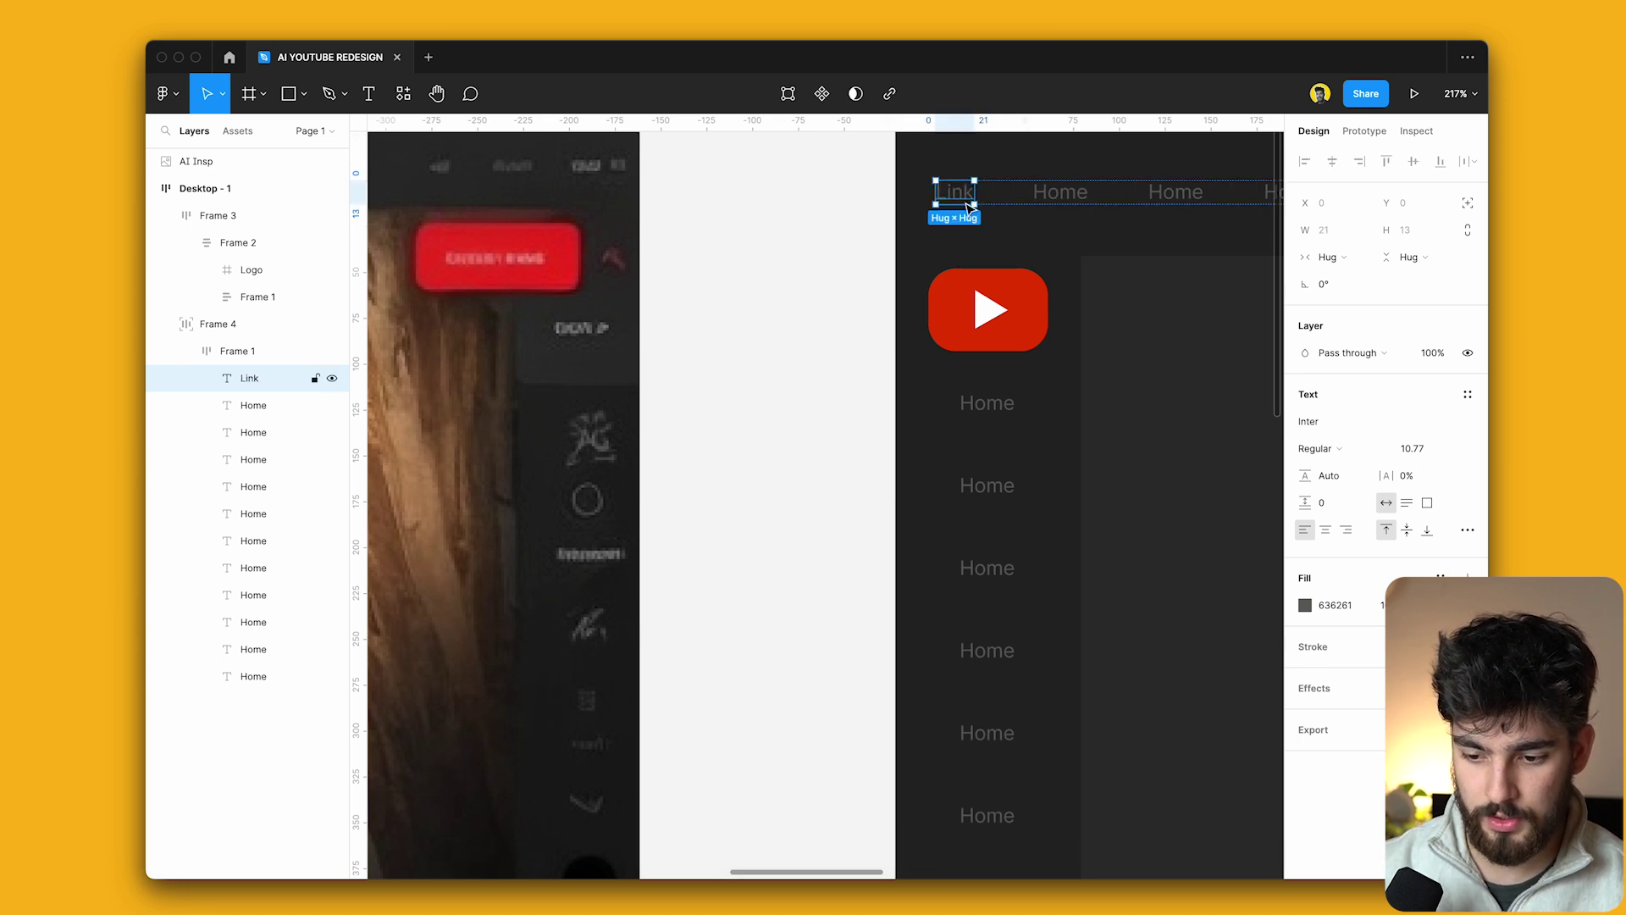
pyautogui.keyDown('ctrl'); pyautogui.scroll(-5, 968, 207); pyautogui.keyUp('ctrl')
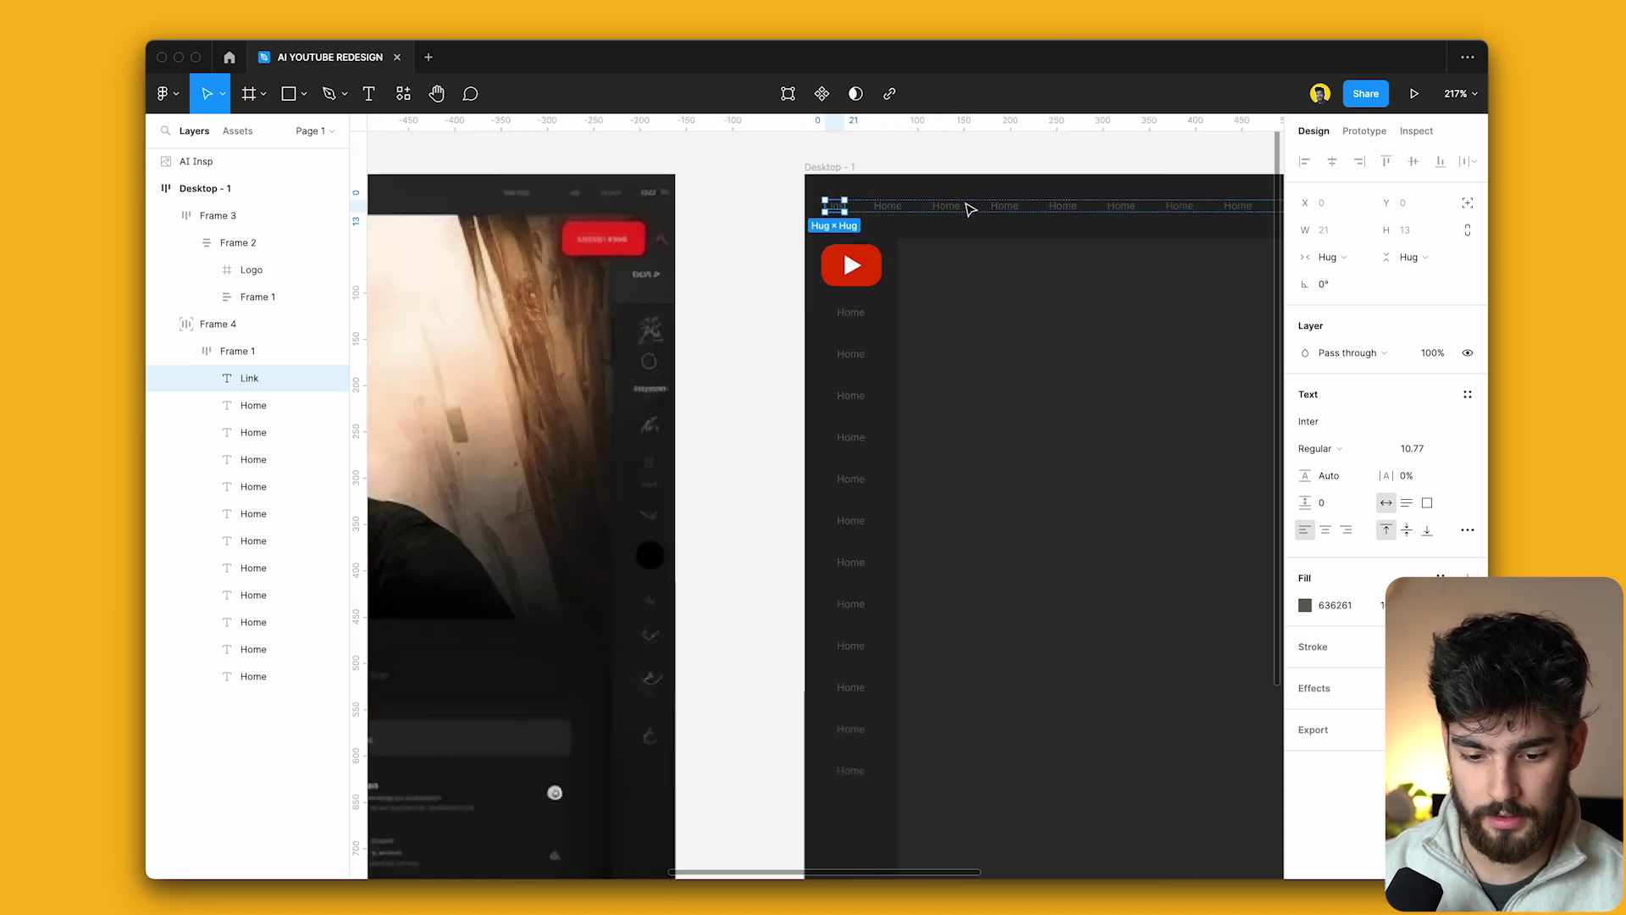
pyautogui.hotkey('ctrl', 'd')
pyautogui.hotkey('ctrl', 'd')
pyautogui.hotkey('ctrl', 'd')
pyautogui.hotkey('ctrl', 'd')
pyautogui.hotkey('ctrl', 'd')
pyautogui.hotkey('ctrl', 'd')
pyautogui.hotkey('ctrl', 'd')
pyautogui.hotkey('ctrl', 'd')
pyautogui.hotkey('ctrl', 'd')
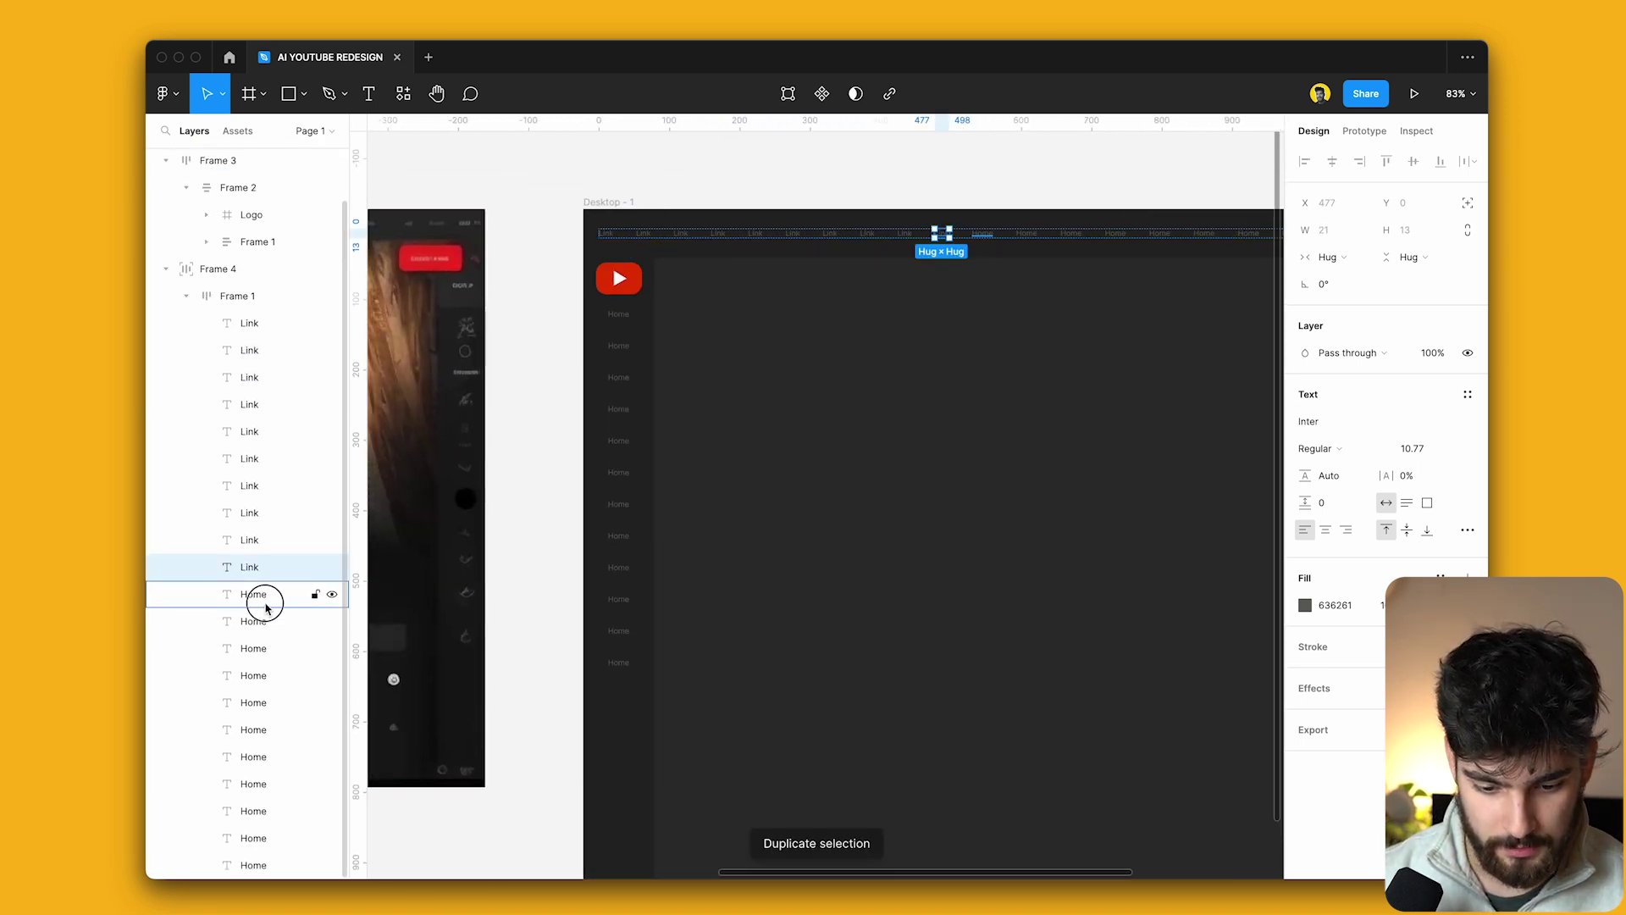
pyautogui.click(265, 607)
pyautogui.keyDown('shift'); pyautogui.click(261, 864); pyautogui.keyUp('shift')
pyautogui.press('Delete')
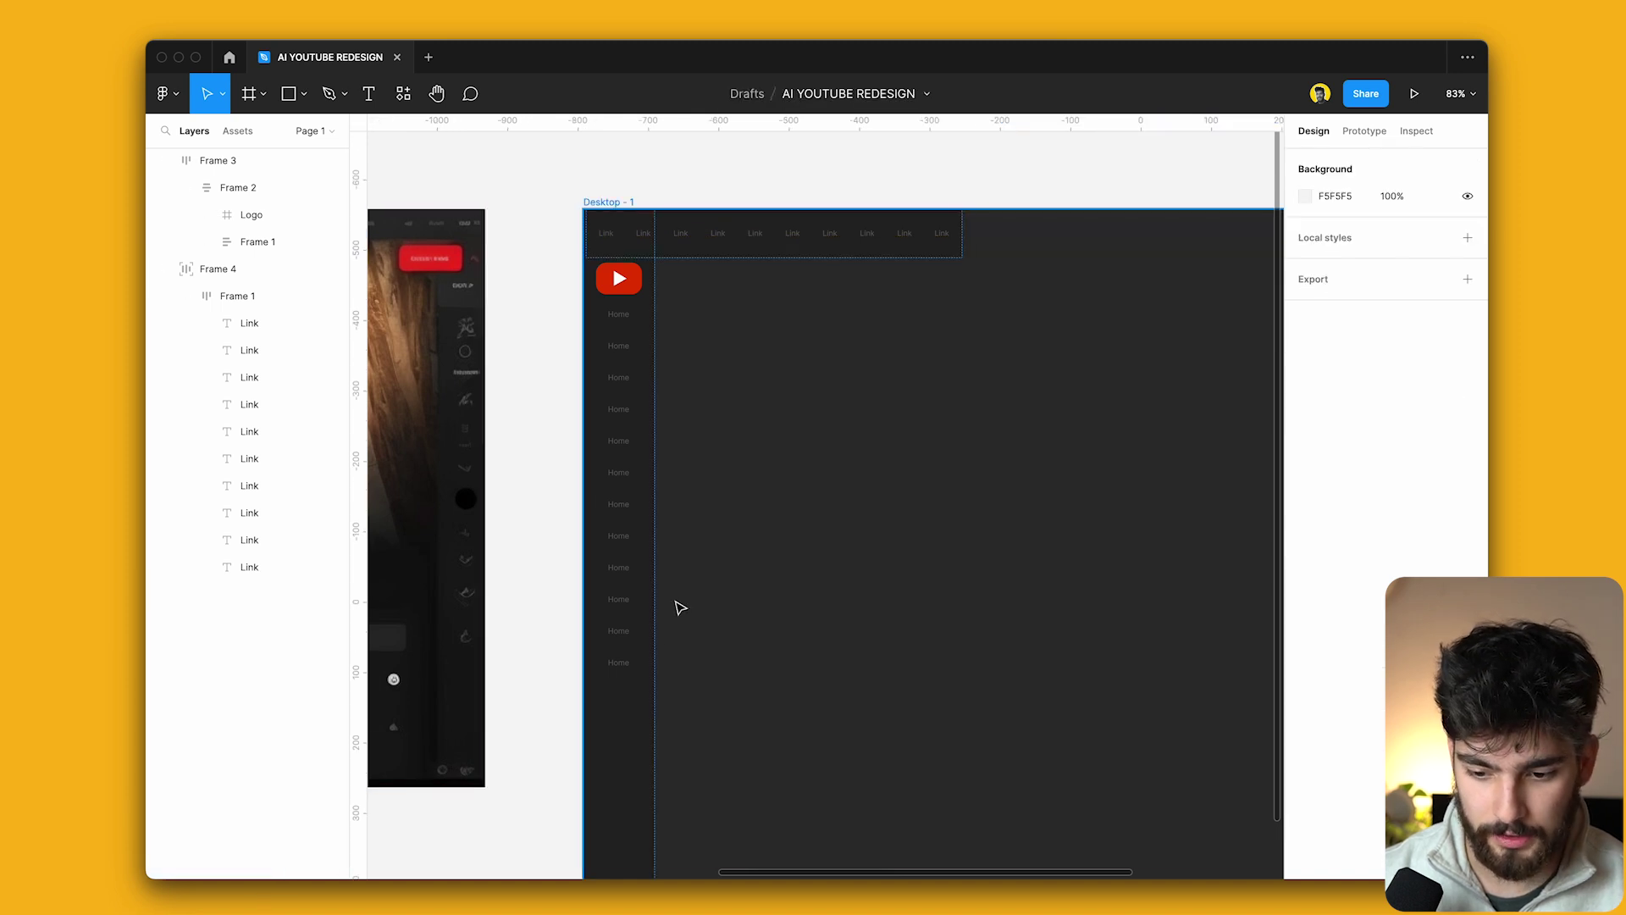
# Stretch the top bar across the full desktop width.
pyautogui.scroll(-3, 680, 607)
pyautogui.click(818, 337)
pyautogui.click(1338, 284)
pyautogui.click(1350, 283)
pyautogui.moveTo(914, 340); pyautogui.dragTo(1218, 341)
# Duplicate the links row and set the header's auto layout to Space between.
pyautogui.scroll(3, 1218, 341)
pyautogui.click(186, 297)
pyautogui.hotkey('ctrl', 'd')
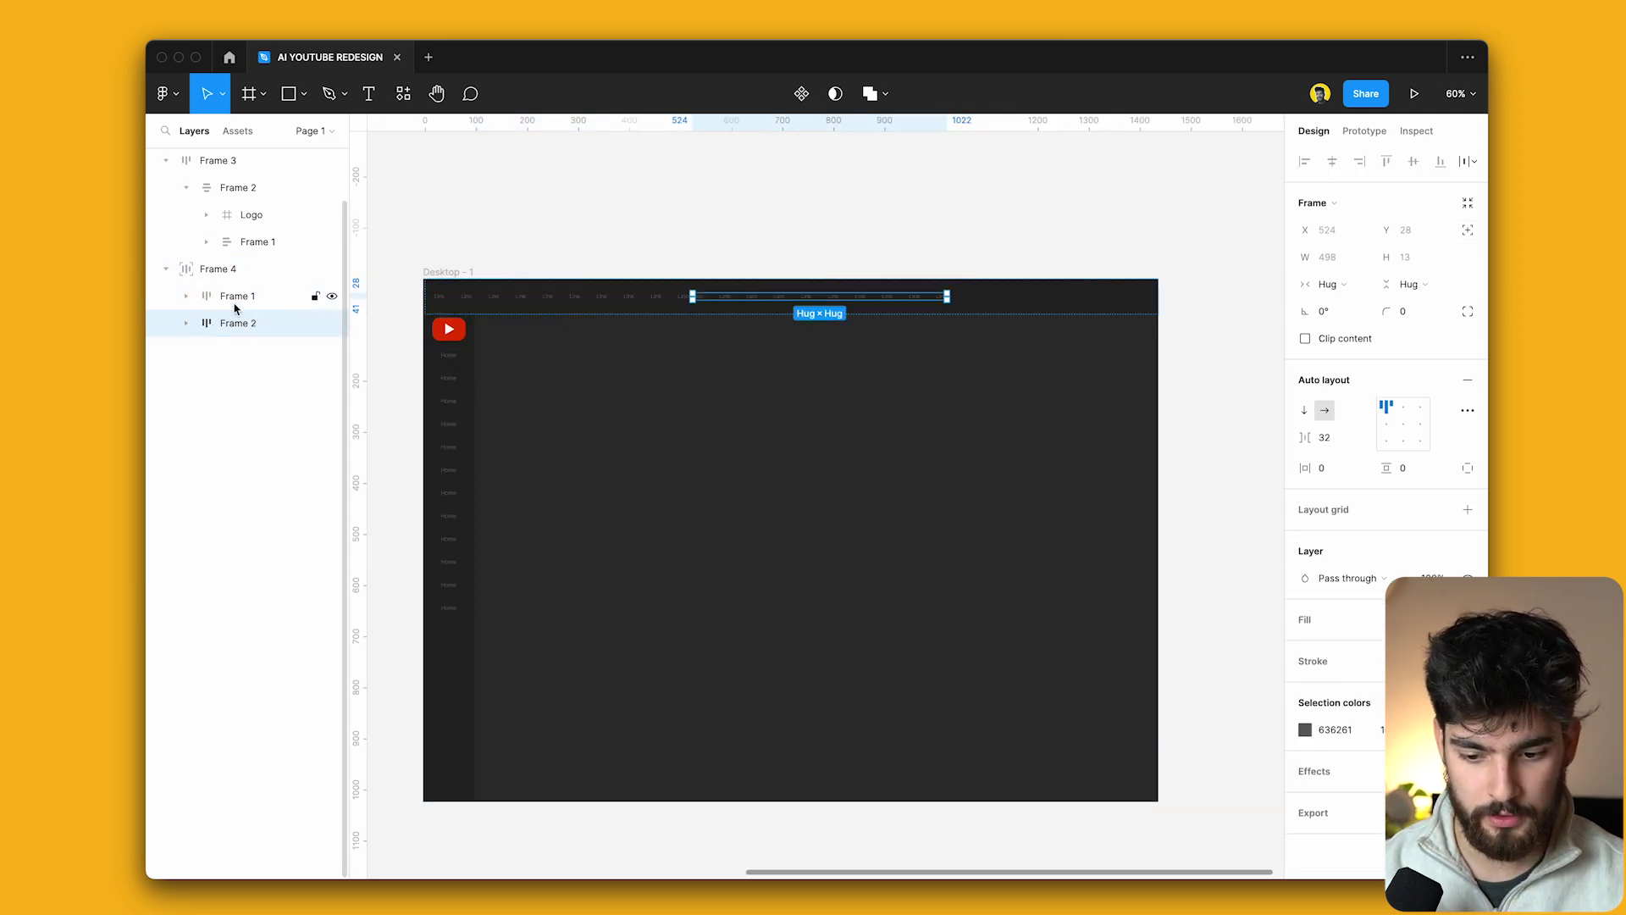
pyautogui.hotkey('shift', 'Return')
pyautogui.click(1467, 410)
pyautogui.click(1241, 551)
pyautogui.click(1227, 573)
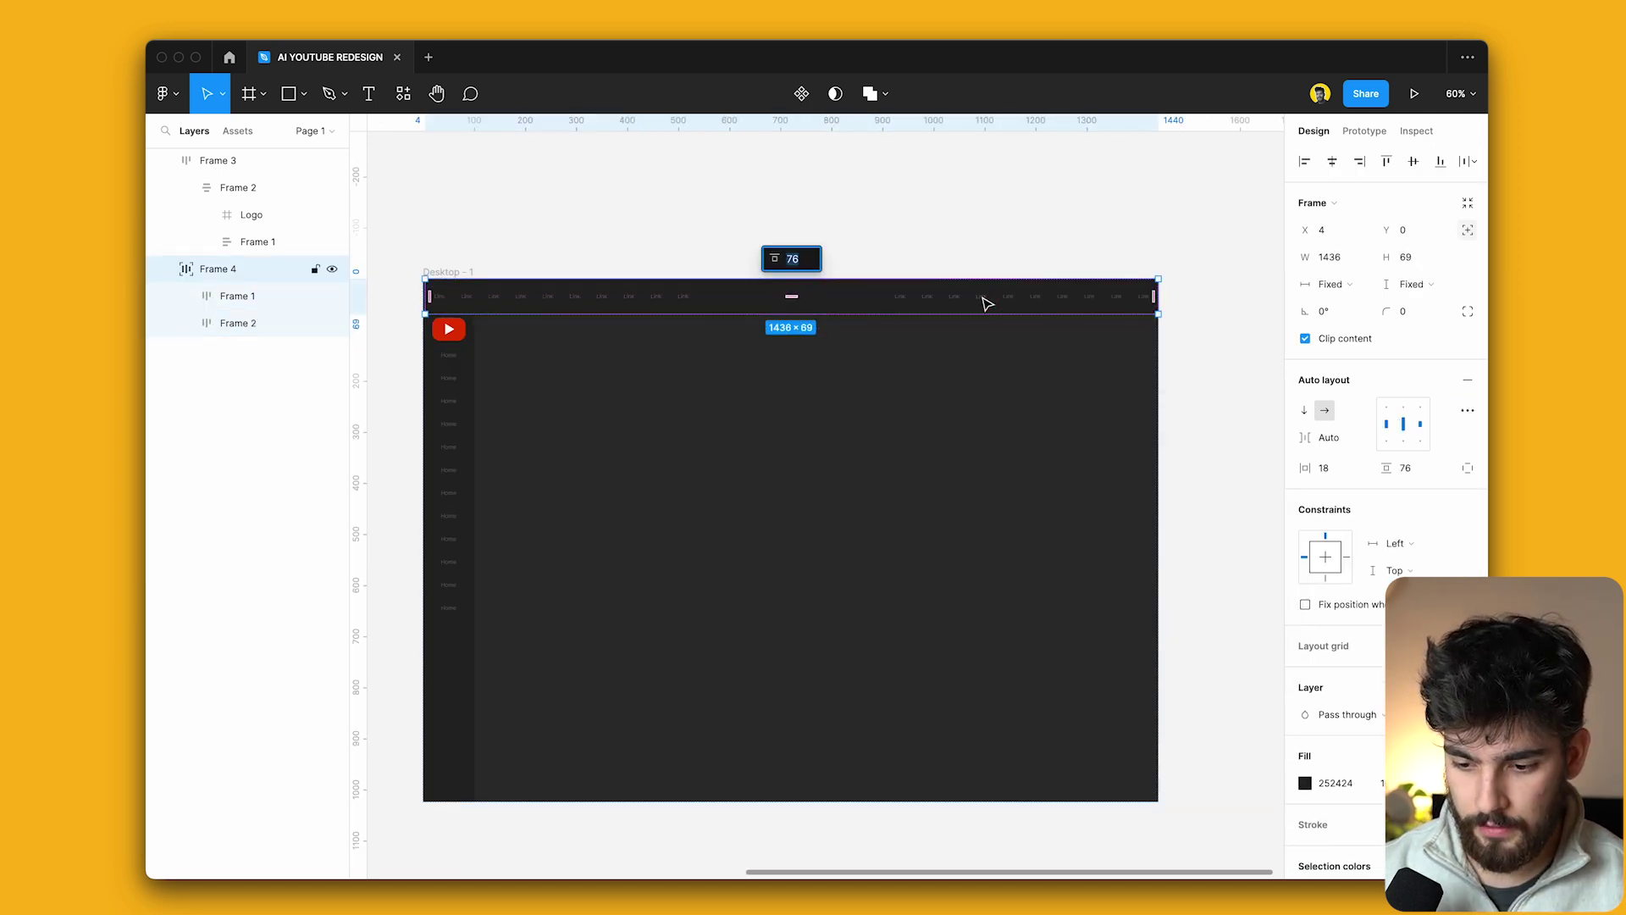
# Delete the surplus links in the right-hand group, keeping three.
pyautogui.click(982, 303)
pyautogui.click(191, 323)
pyautogui.click(258, 431)
pyautogui.keyDown('shift'); pyautogui.click(254, 594); pyautogui.keyUp('shift')
pyautogui.press('Delete')
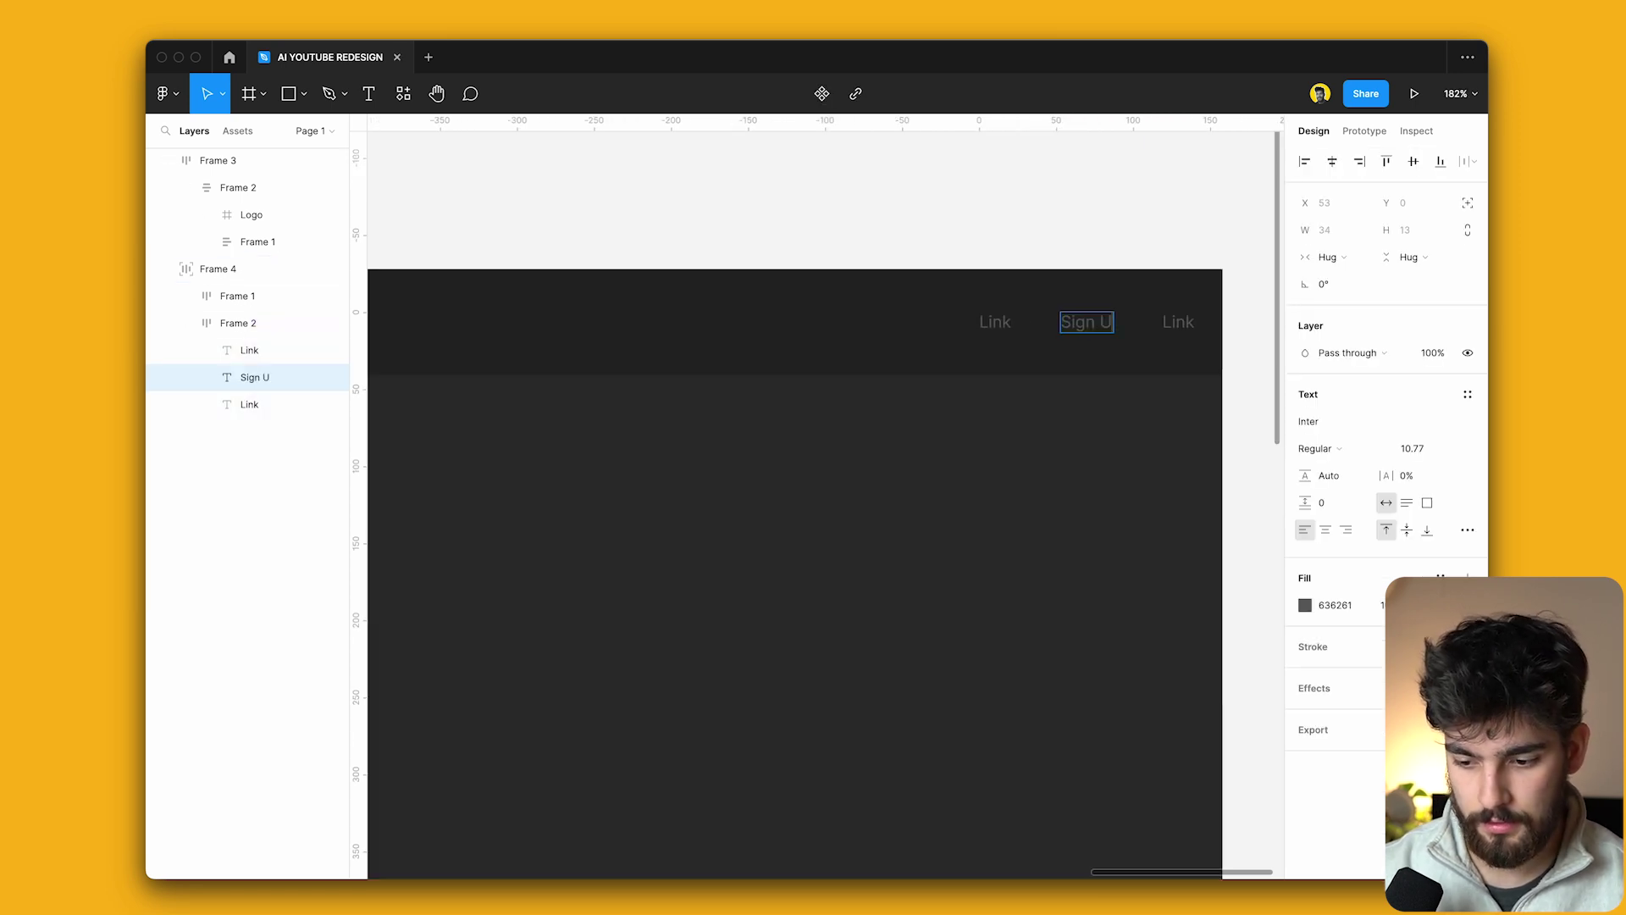
# Label the remaining links Sign Up and Log In and delete the leftover Link label.
pyautogui.press('Escape')
pyautogui.press('Tab')
pyautogui.press('Return')
pyautogui.write('Log I')
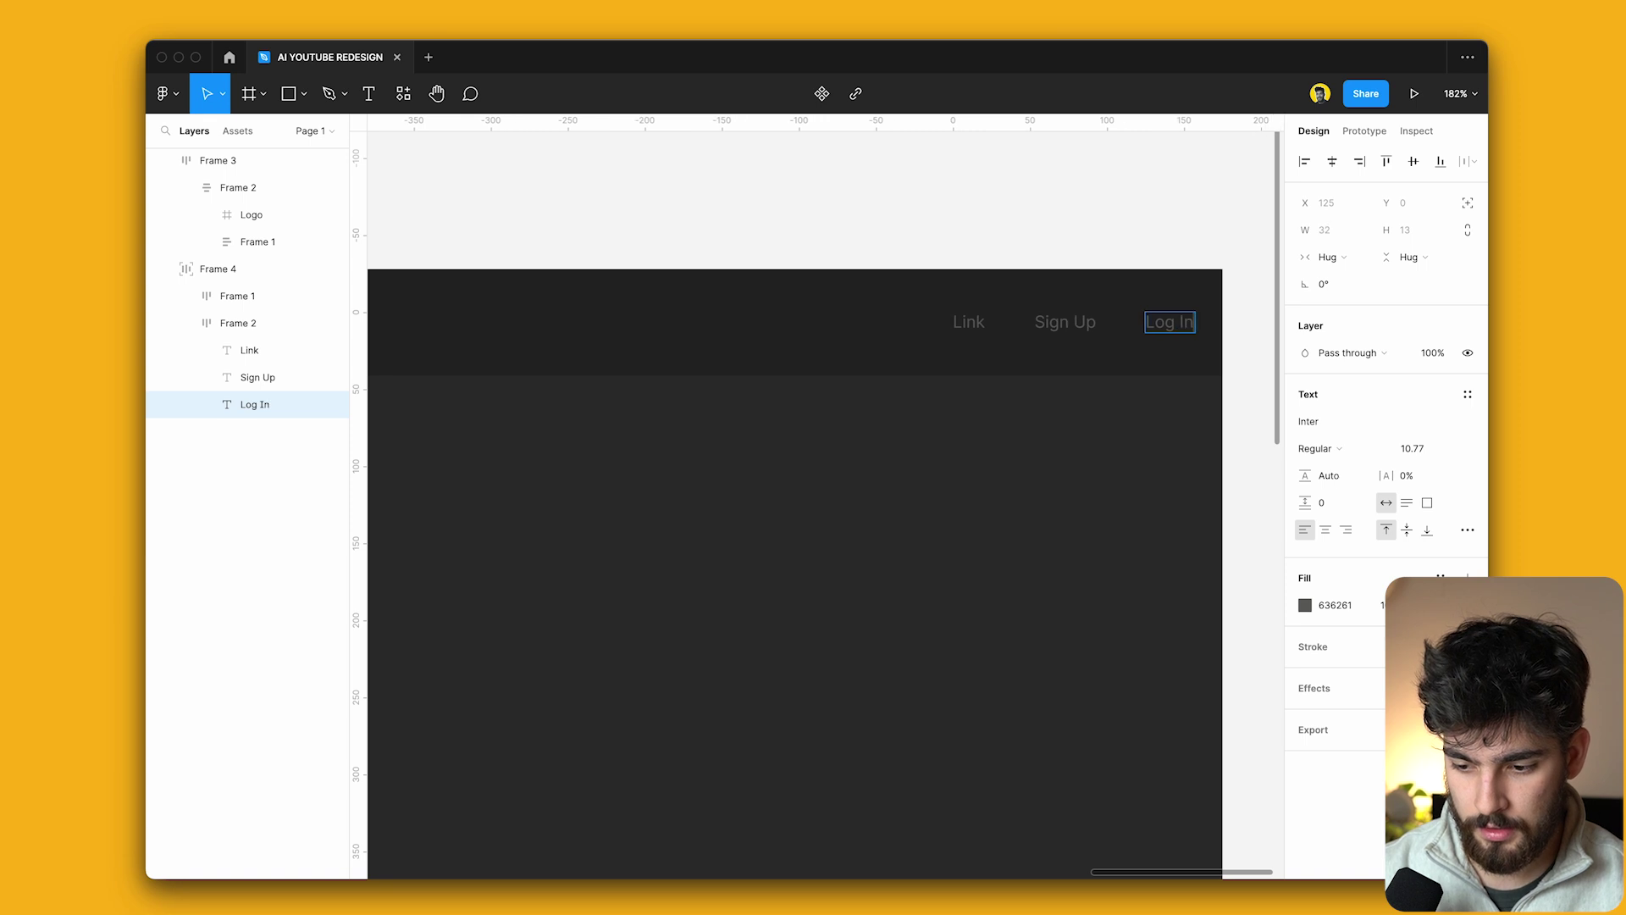
pyautogui.click(250, 349)
pyautogui.press('Delete')
pyautogui.scroll(-5, 781, 290)
pyautogui.press('Escape')
pyautogui.hscroll(-3, 420, 280)
pyautogui.scroll(-1, 421, 280)
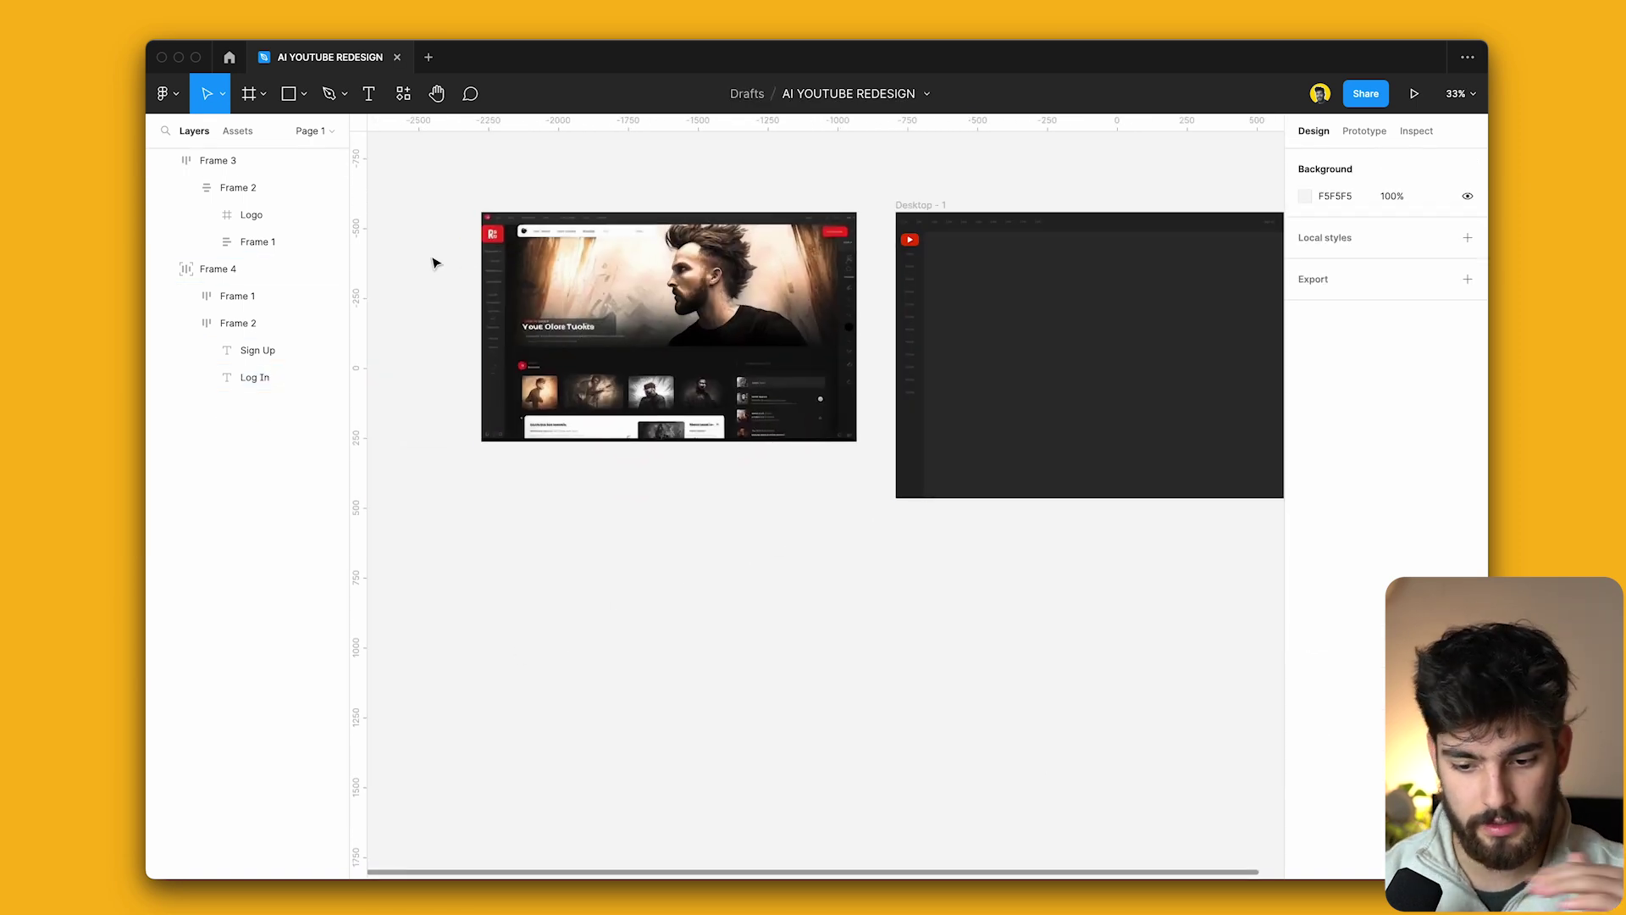
# Select the red YouTube logo with the scale tool, then deselect it.
pyautogui.scroll(3, 688, 337)
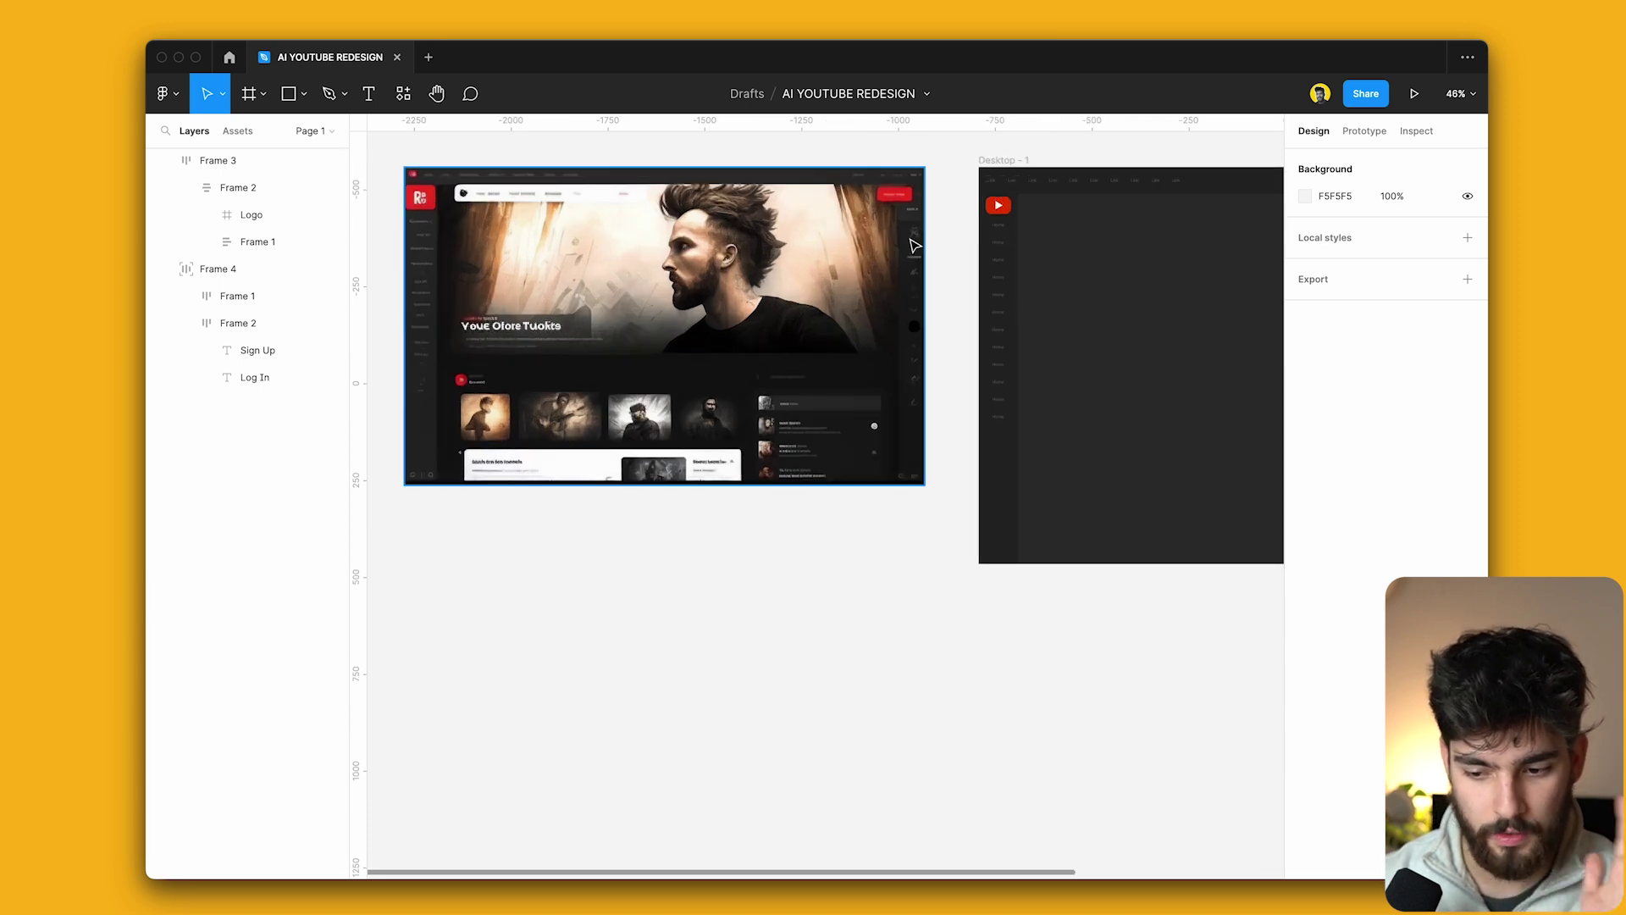
pyautogui.hscroll(-2, 914, 245)
pyautogui.scroll(1, 915, 245)
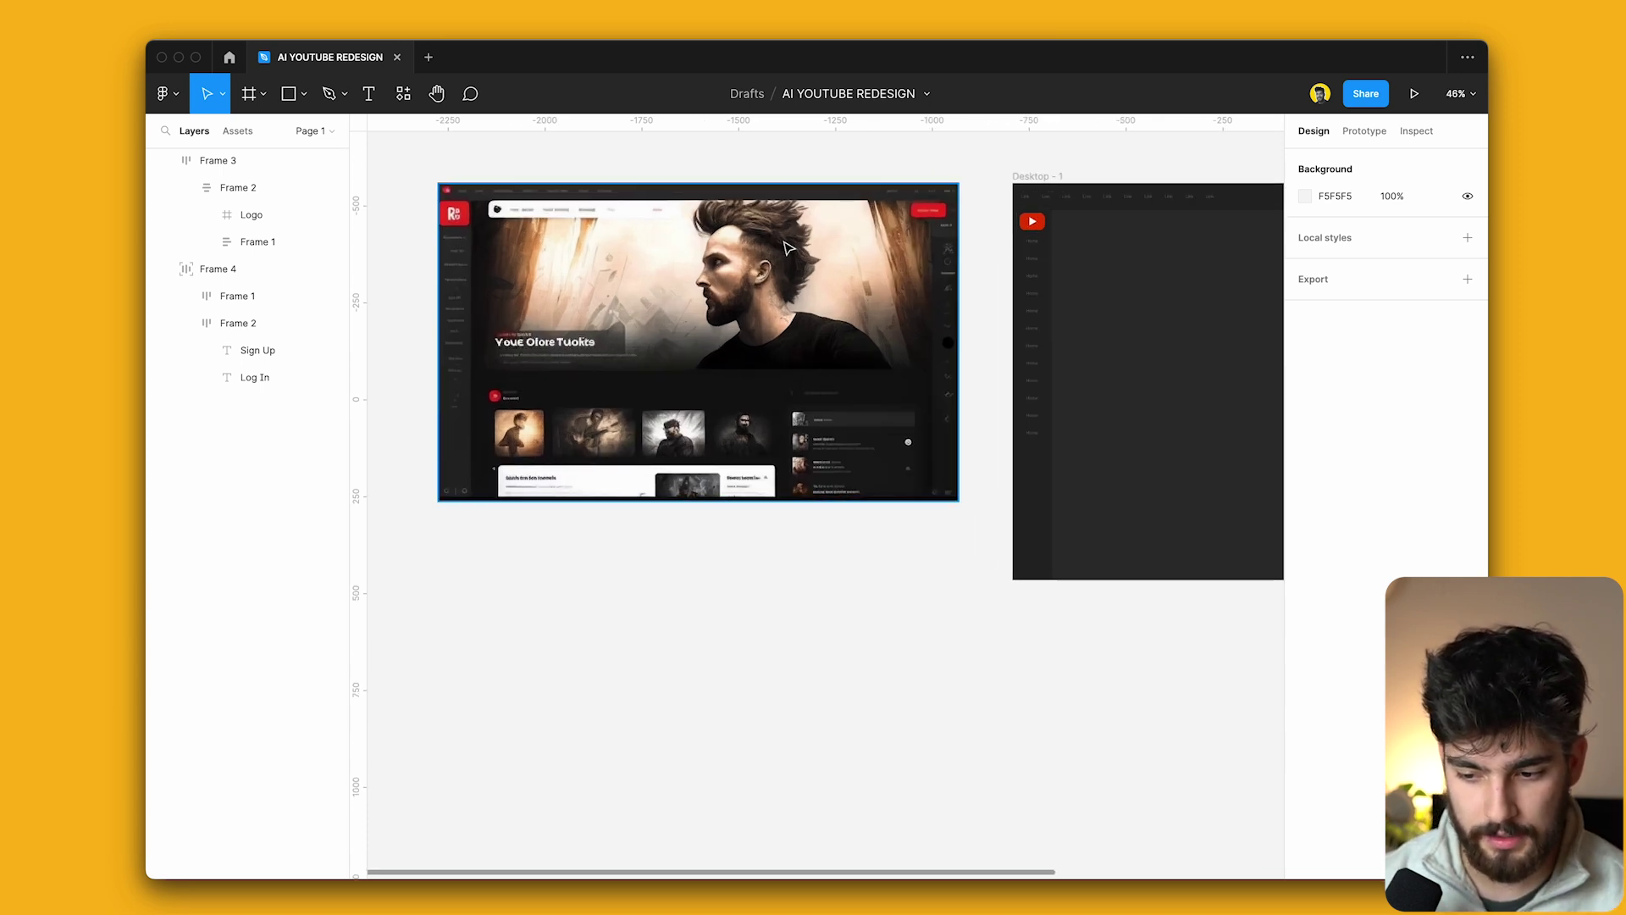
pyautogui.hscroll(5, 915, 245)
pyautogui.scroll(-1, 948, 212)
pyautogui.hscroll(-4, 965, 194)
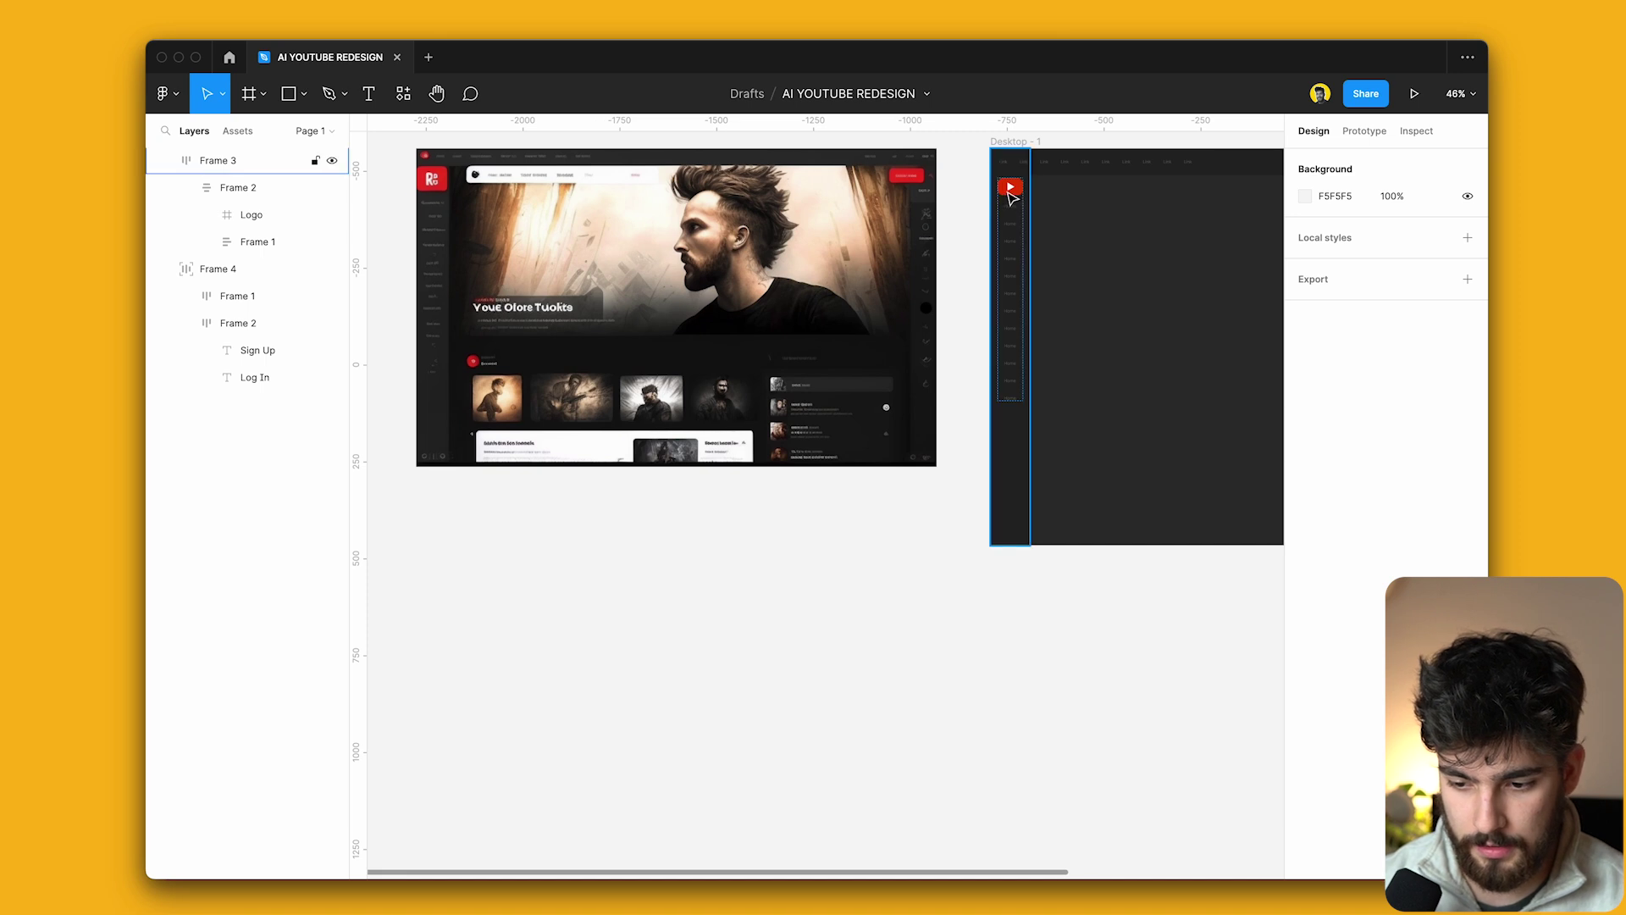
pyautogui.keyDown('super'); pyautogui.click(1011, 192); pyautogui.keyUp('super')
pyautogui.press('k')
pyautogui.hscroll(4, 847, 381)
pyautogui.scroll(1, 847, 381)
pyautogui.click(757, 549)
pyautogui.hscroll(-5, 755, 545)
# Hide the UI and eyedrop the inspiration image's dark top-bar colour as Desktop - 1's fill.
pyautogui.press('super+backslash')
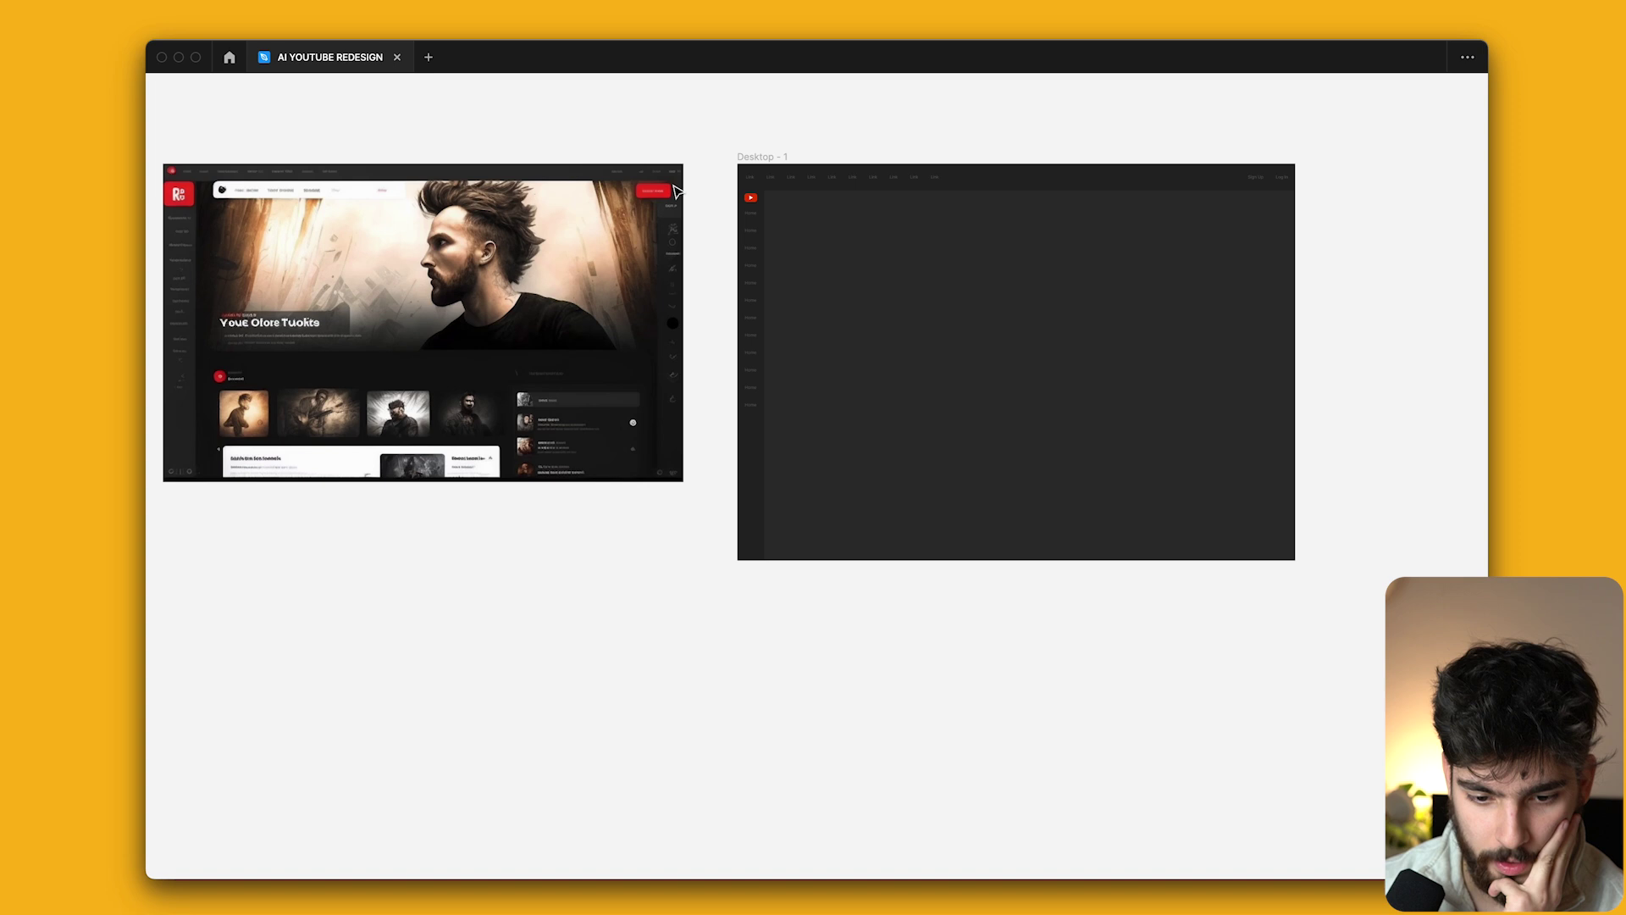
pyautogui.hscroll(-1, 890, 192)
pyautogui.click(1025, 173)
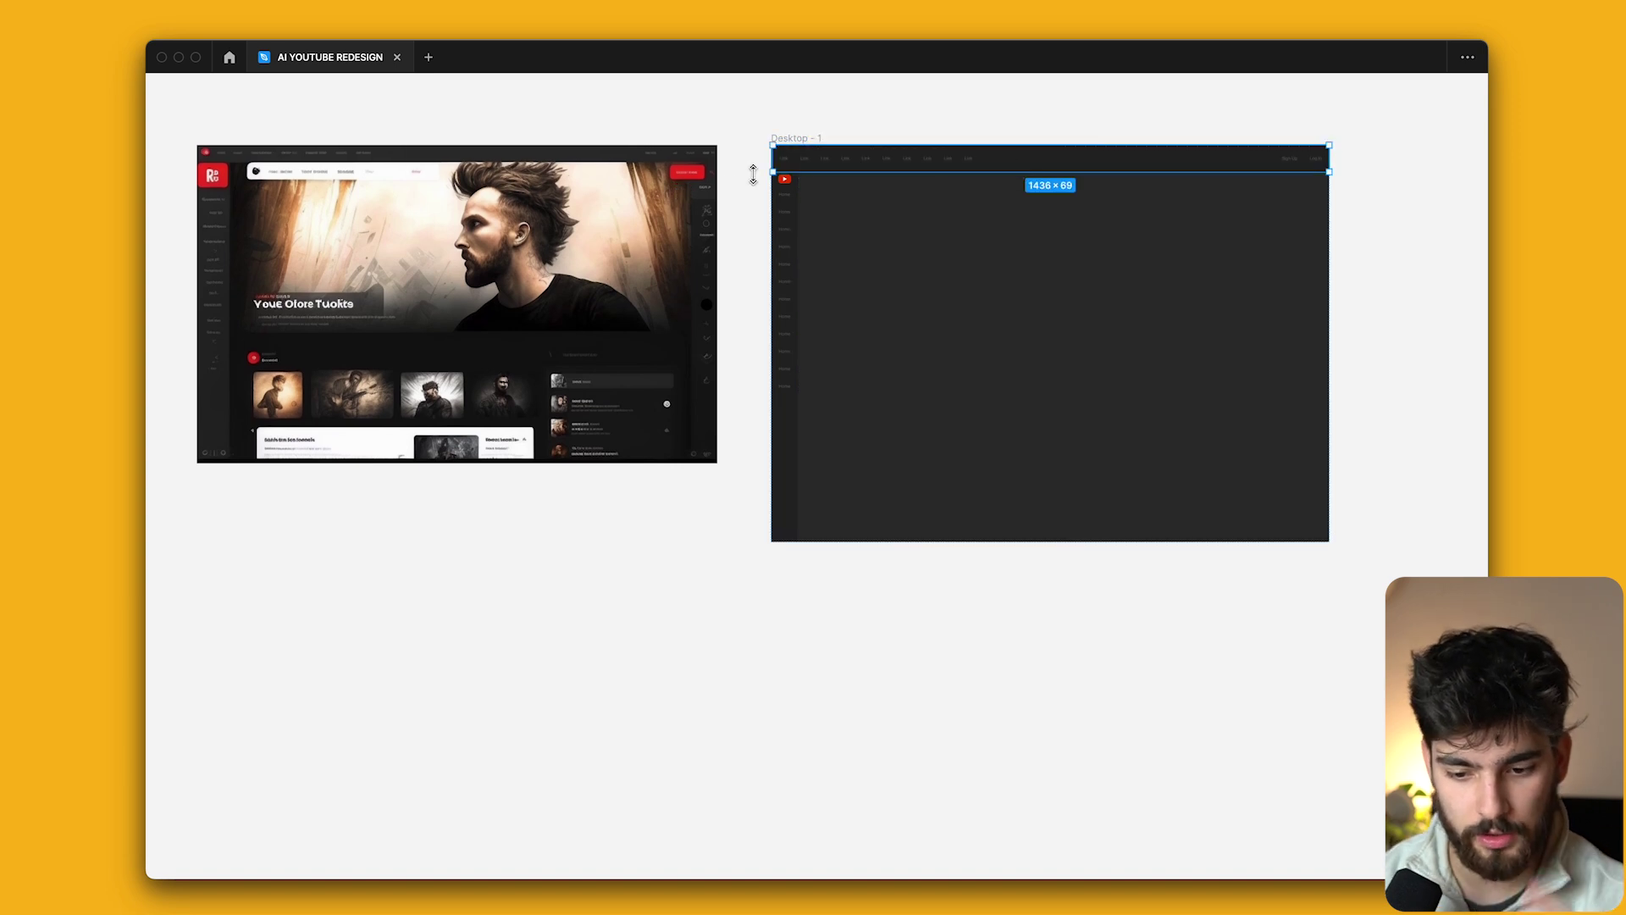
pyautogui.press('i')
pyautogui.press('Escape')
pyautogui.press('i')
pyautogui.click(610, 149)
# Select a header nav link and bring the interface panels back.
pyautogui.hscroll(-1, 535, 651)
pyautogui.hscroll(-2, 535, 651)
pyautogui.scroll(2, 665, 400)
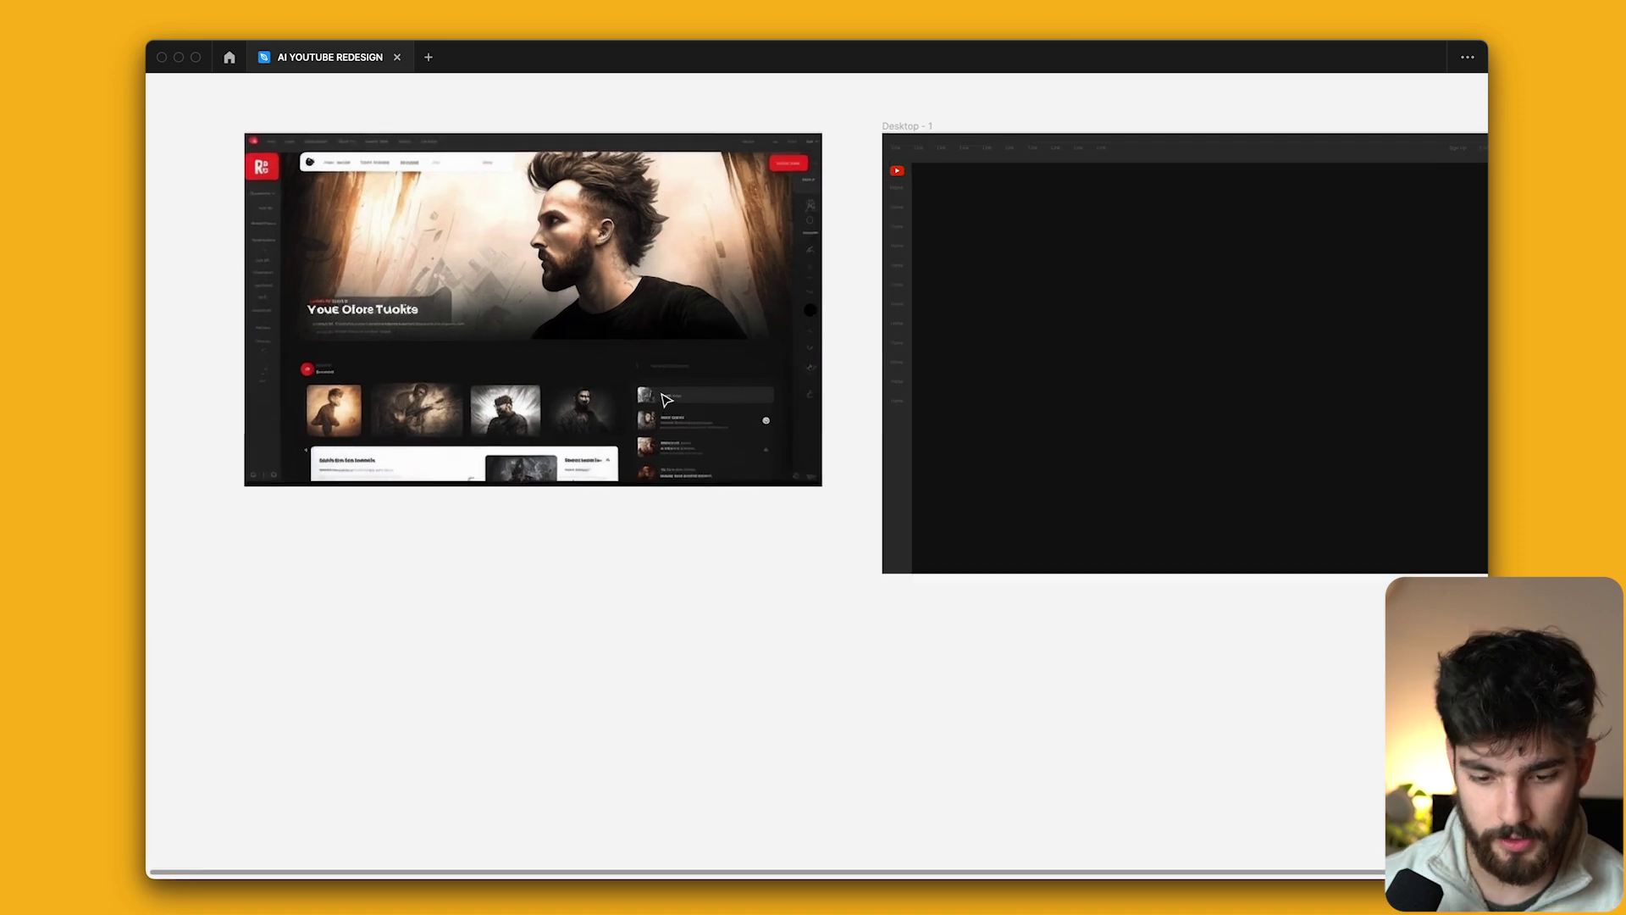
pyautogui.hscroll(1, 296, 173)
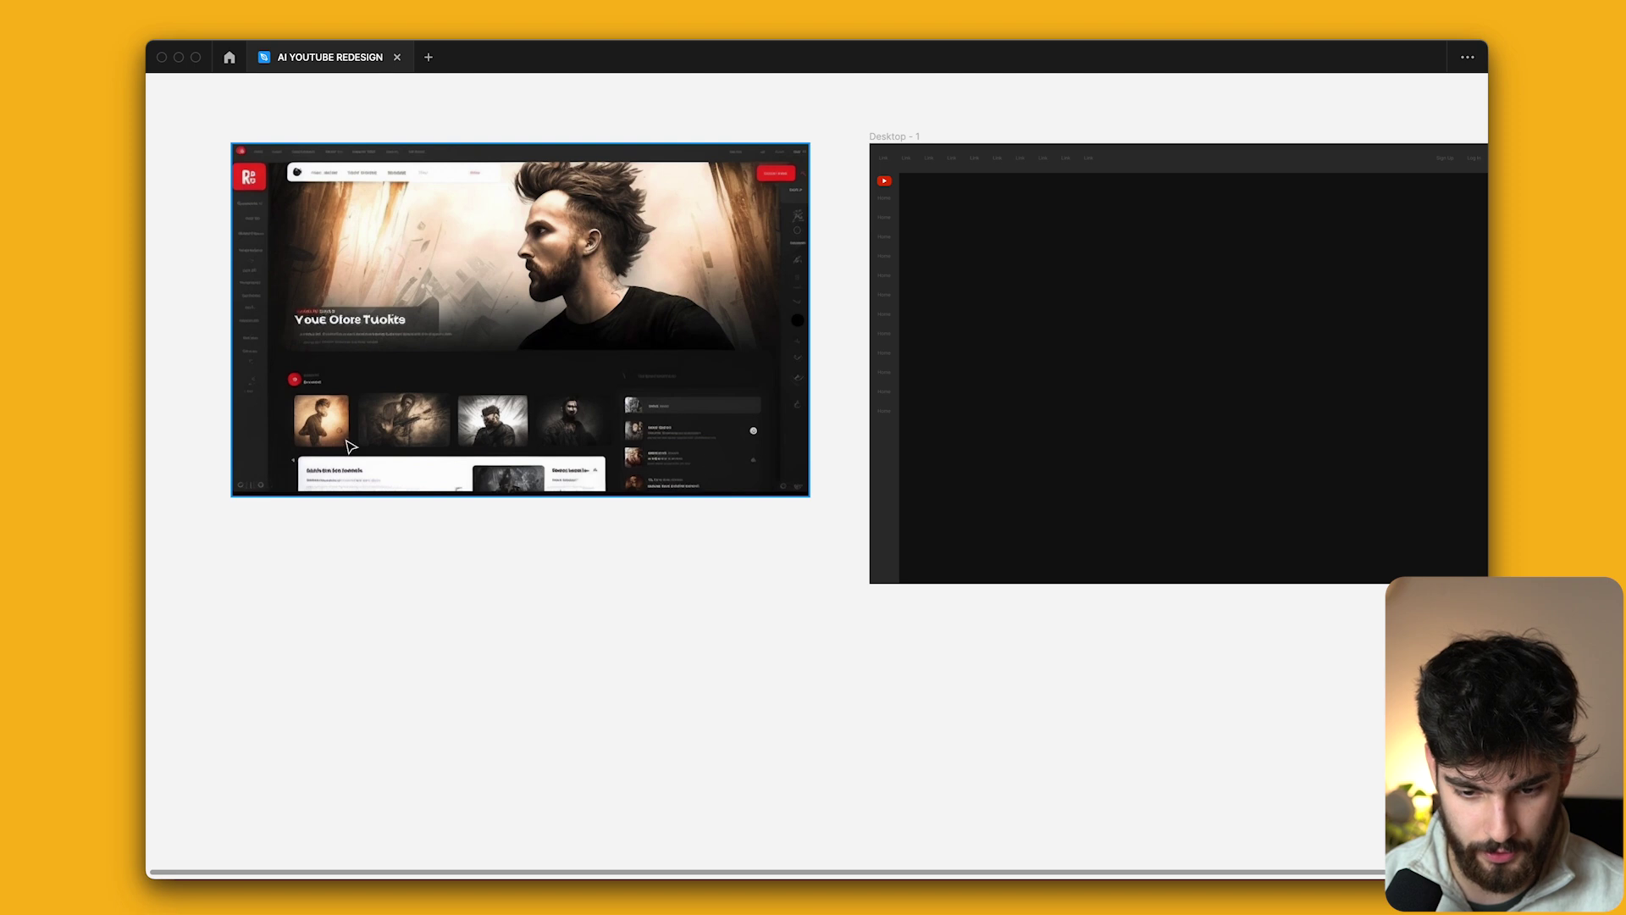
pyautogui.scroll(3, 286, 156)
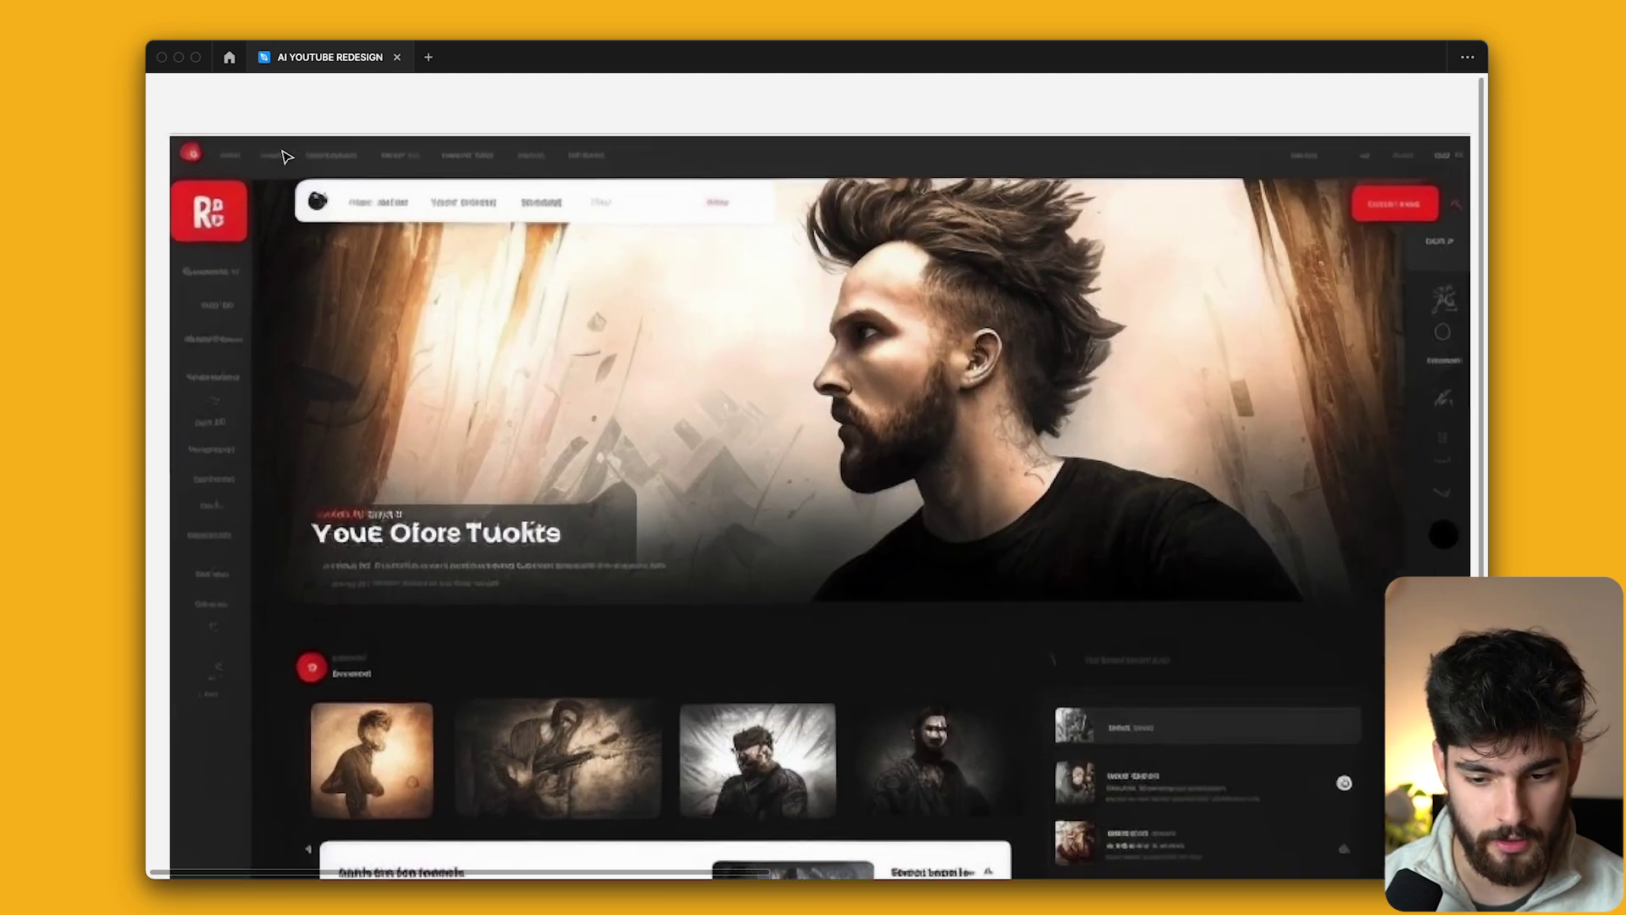
pyautogui.scroll(-3, 286, 156)
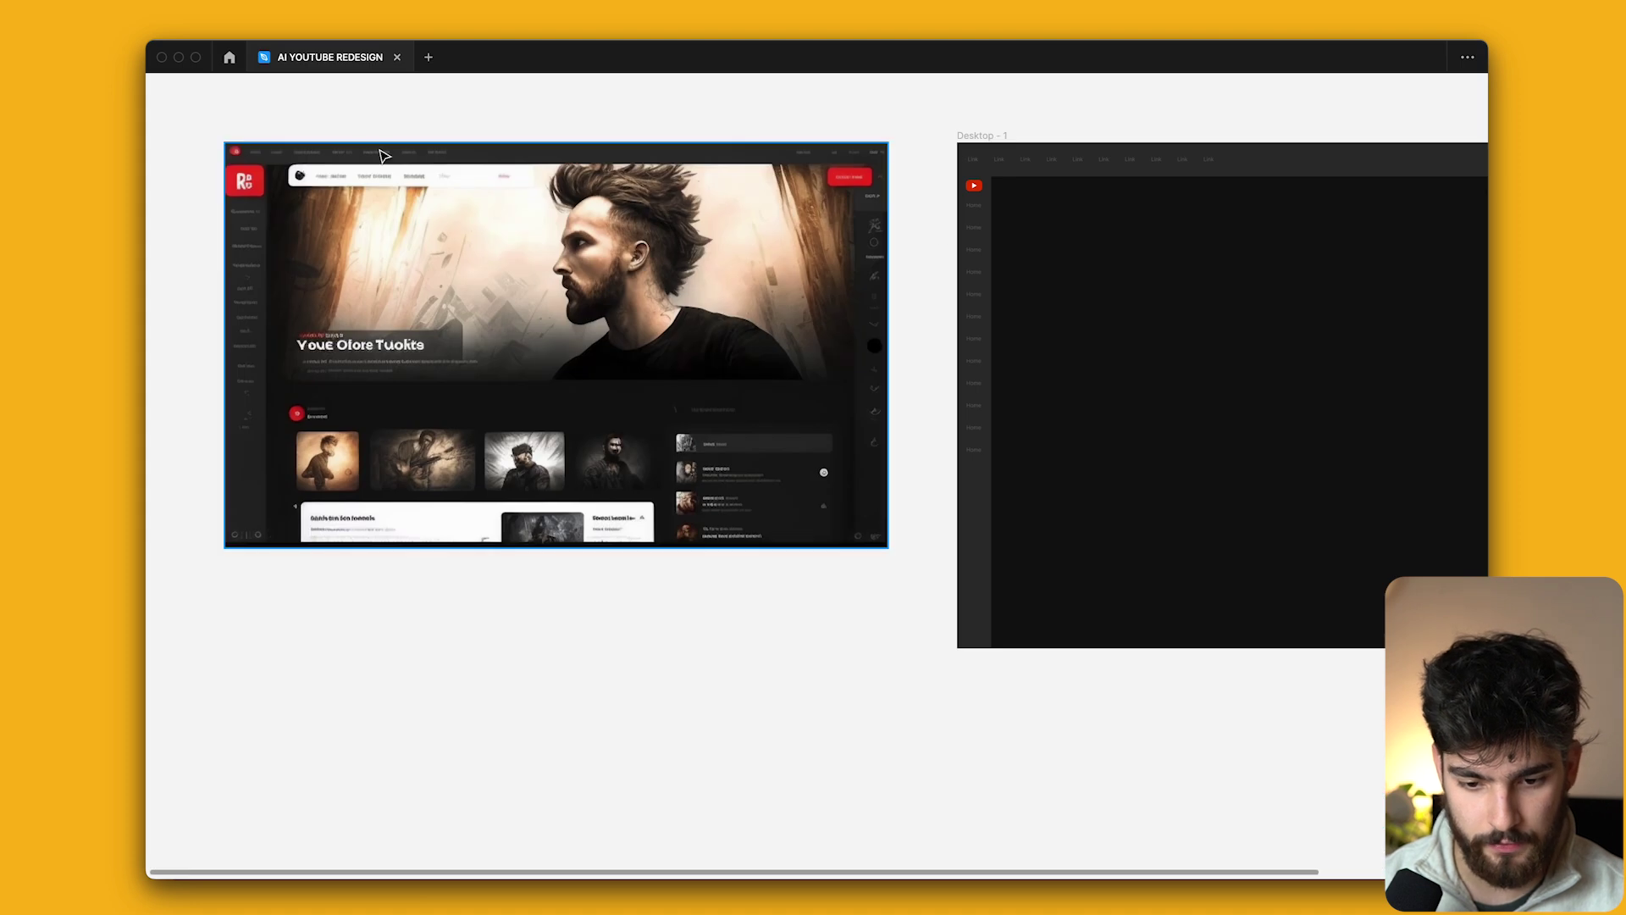
pyautogui.hscroll(5, 657, 218)
pyautogui.scroll(5, 596, 98)
pyautogui.click(616, 125)
pyautogui.scroll(-5, 564, 265)
pyautogui.hotkey('ctrl', '\\')
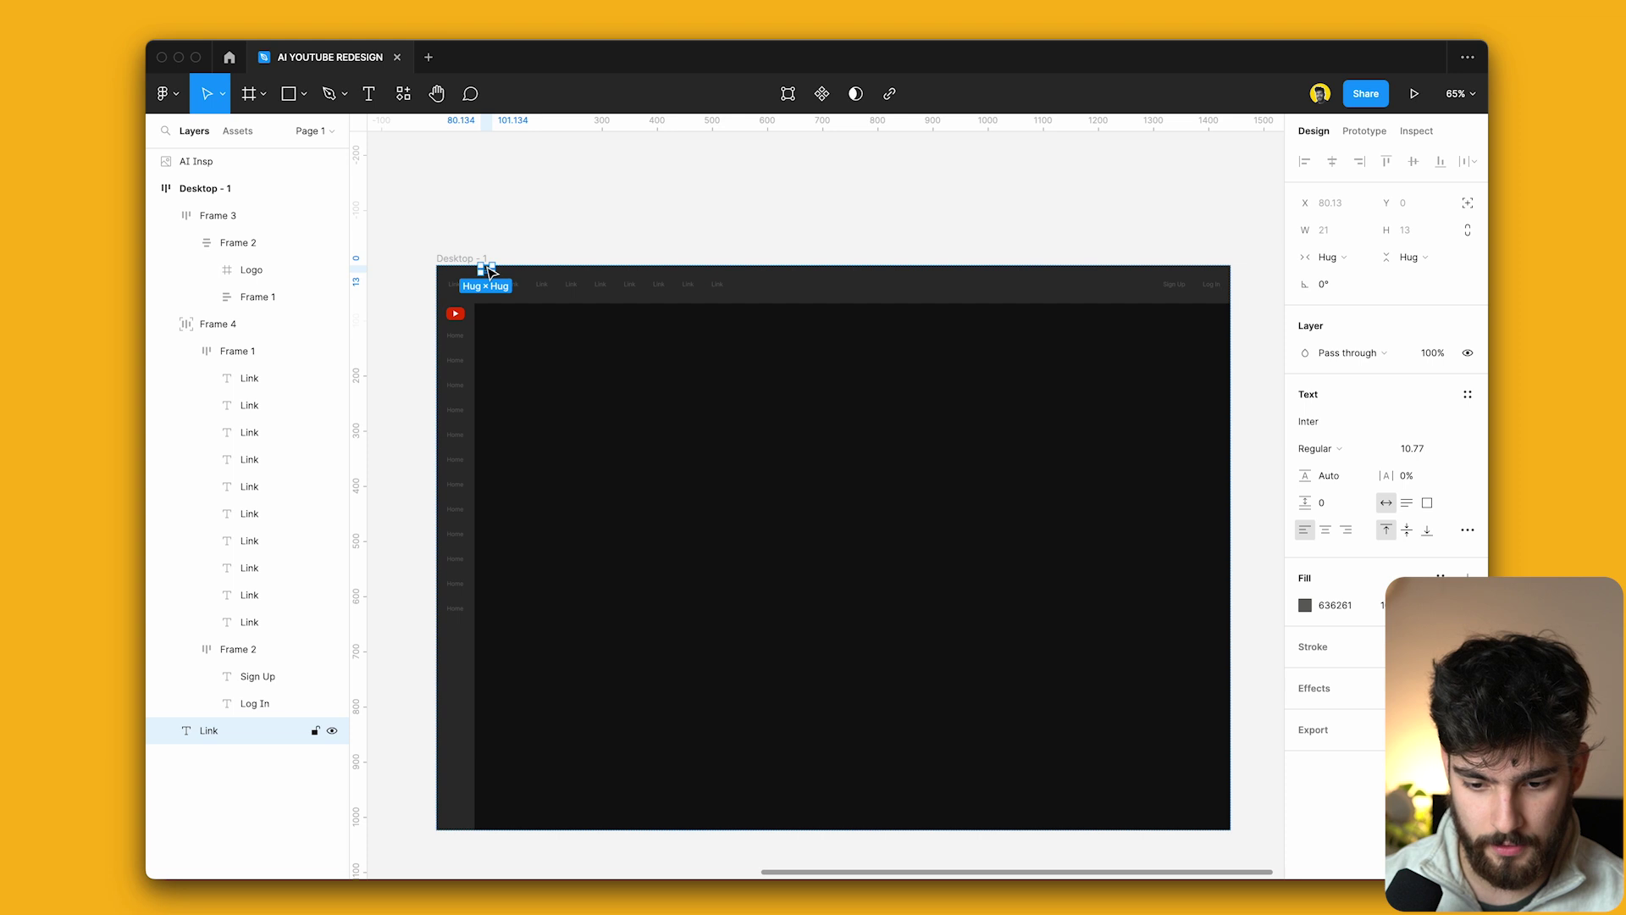
# Pull a nav link onto the canvas and wrap it in a white-filled auto-layout chip.
pyautogui.moveTo(489, 271); pyautogui.dragTo(534, 216)
pyautogui.scroll(5, 534, 215)
pyautogui.hotkey('shift', 'a')
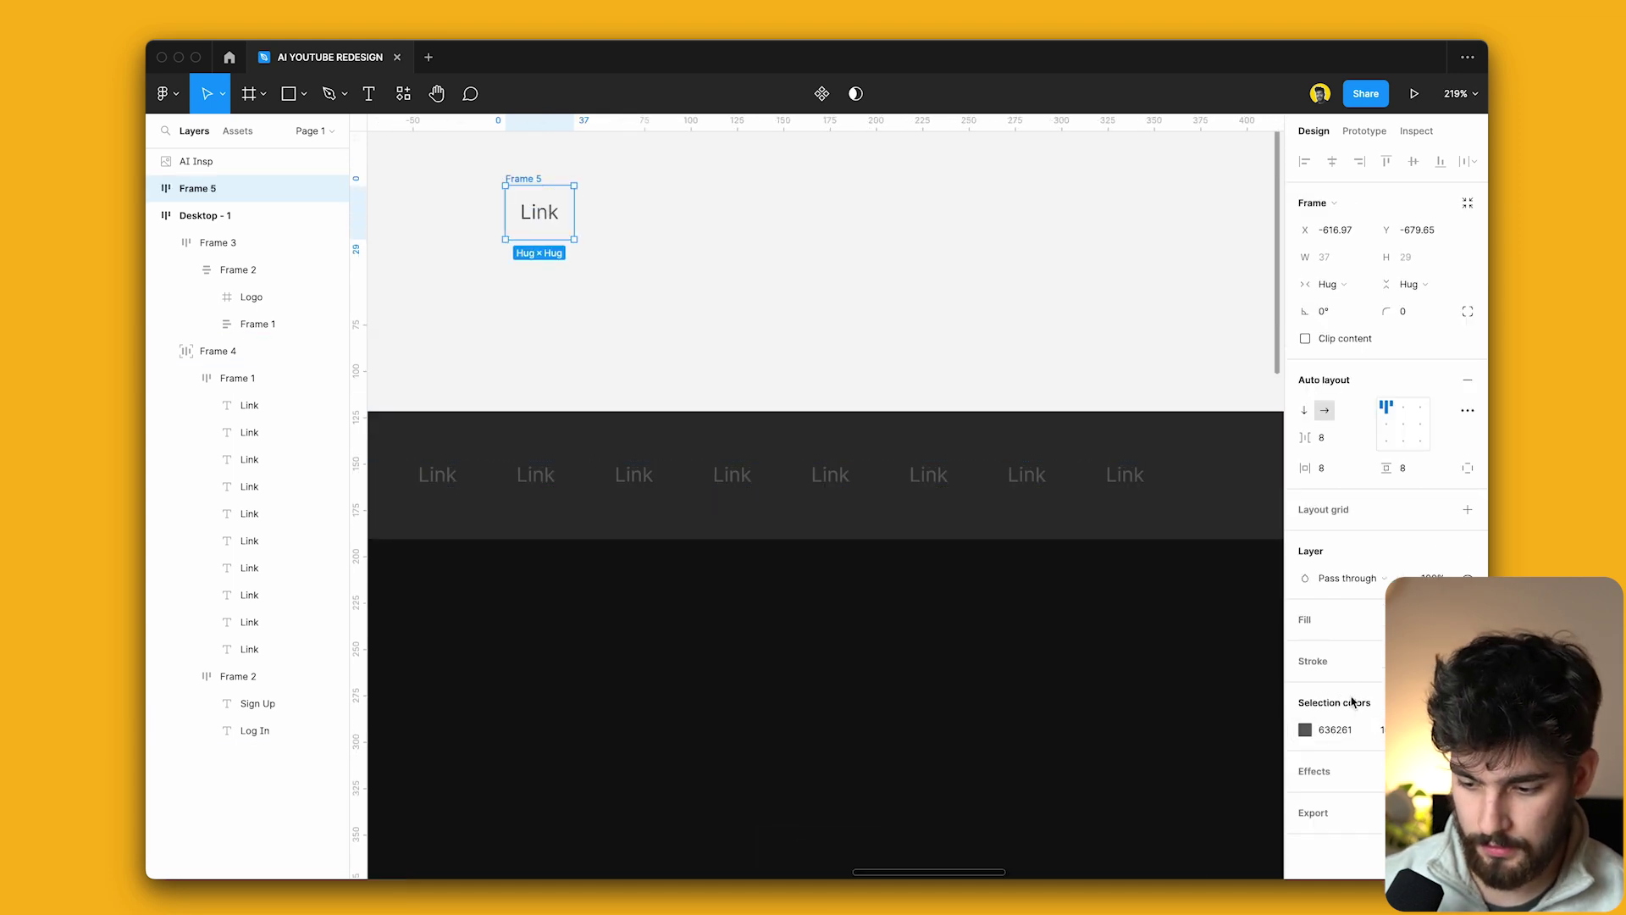
pyautogui.click(1348, 625)
pyautogui.scroll(-5, 891, 400)
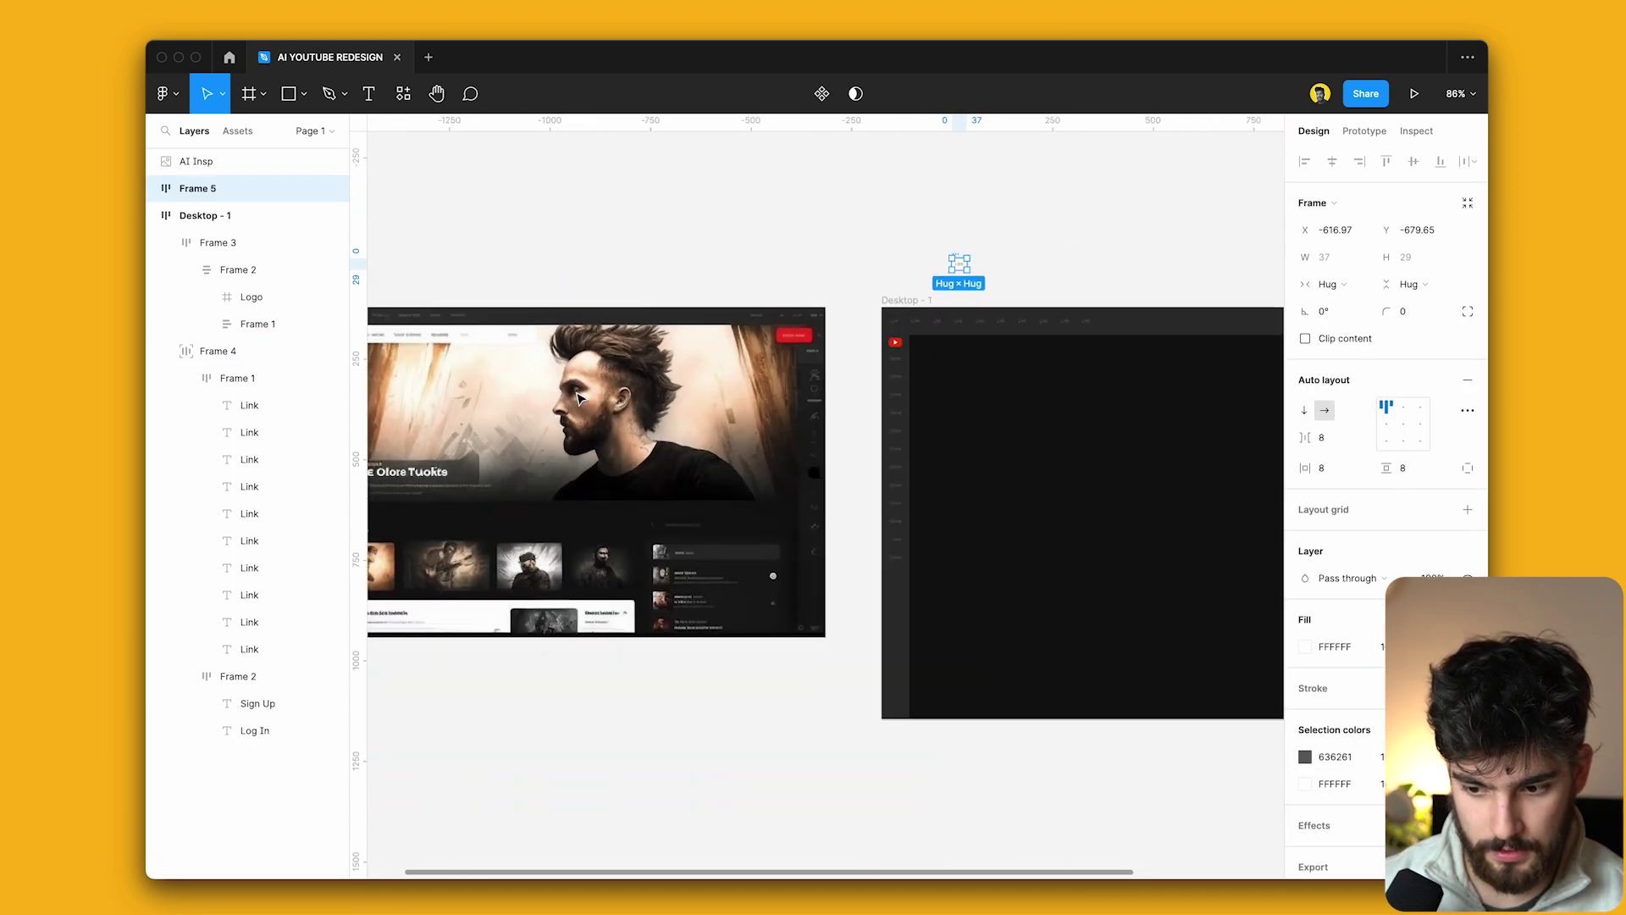
pyautogui.scroll(3, 991, 276)
# Duplicate the chip into five copies and label them All, Live, Music and Gaming.
pyautogui.hotkey('ctrl', 'd')
pyautogui.hotkey('ctrl', 'd')
pyautogui.hotkey('ctrl', 'd')
pyautogui.hotkey('ctrl', 'd')
pyautogui.keyDown('ctrl'); pyautogui.click(956, 300); pyautogui.keyUp('ctrl')
pyautogui.press('super+Tab')
pyautogui.press('super+Tab')
pyautogui.keyDown('ctrl'); pyautogui.click(990, 300); pyautogui.keyUp('ctrl')
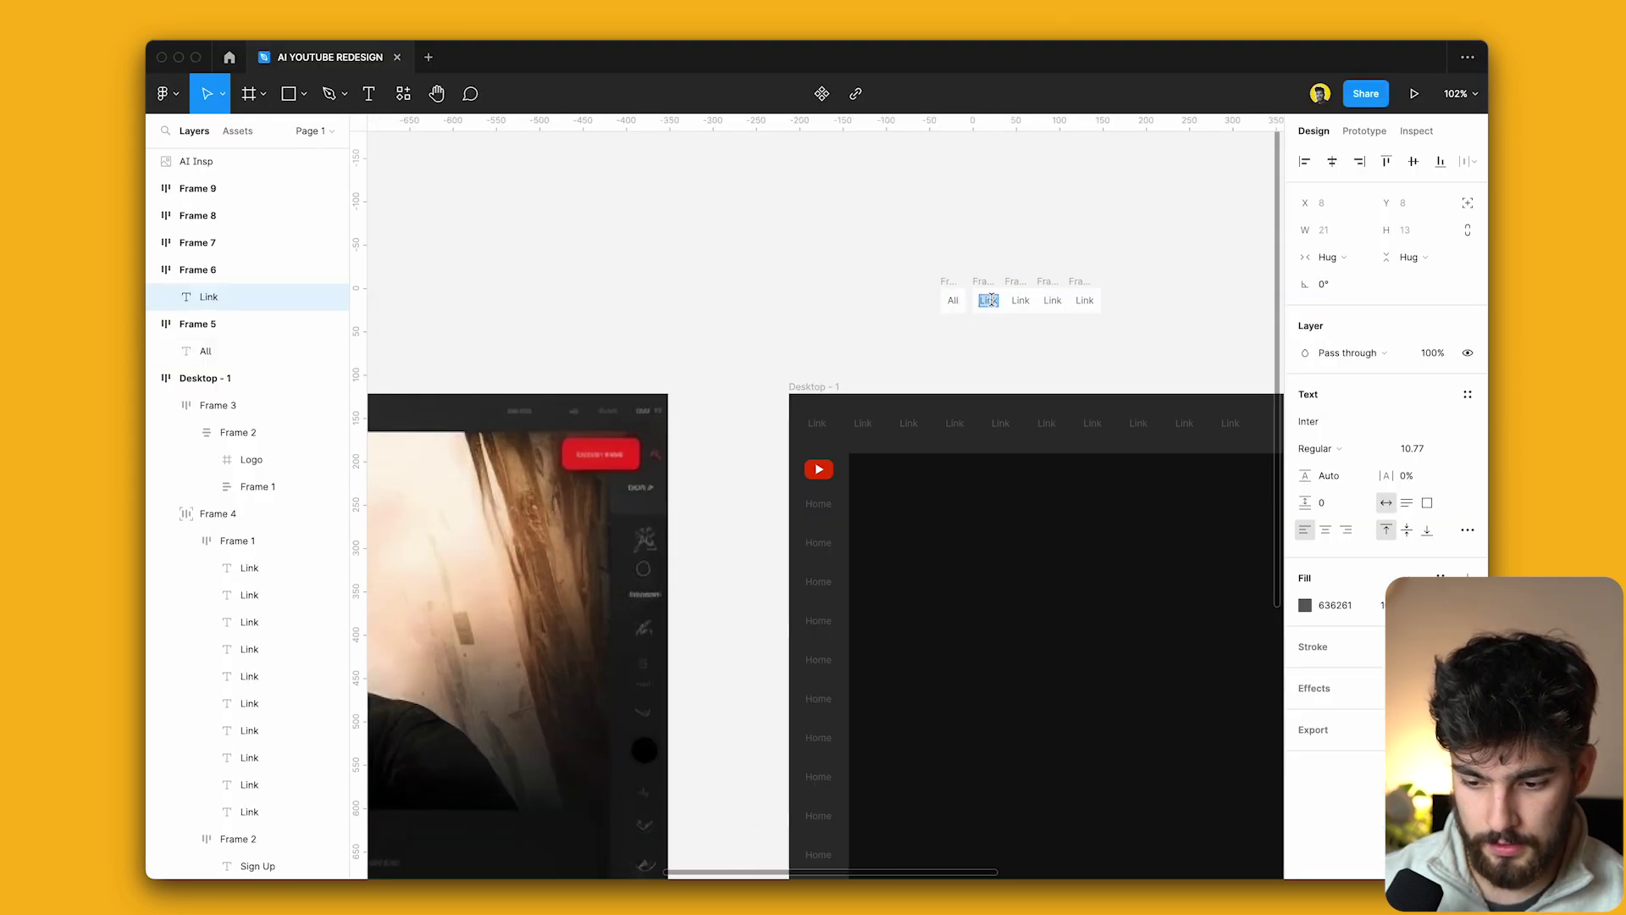
pyautogui.keyDown('ctrl'); pyautogui.click(1020, 300); pyautogui.keyUp('ctrl')
pyautogui.press('Return')
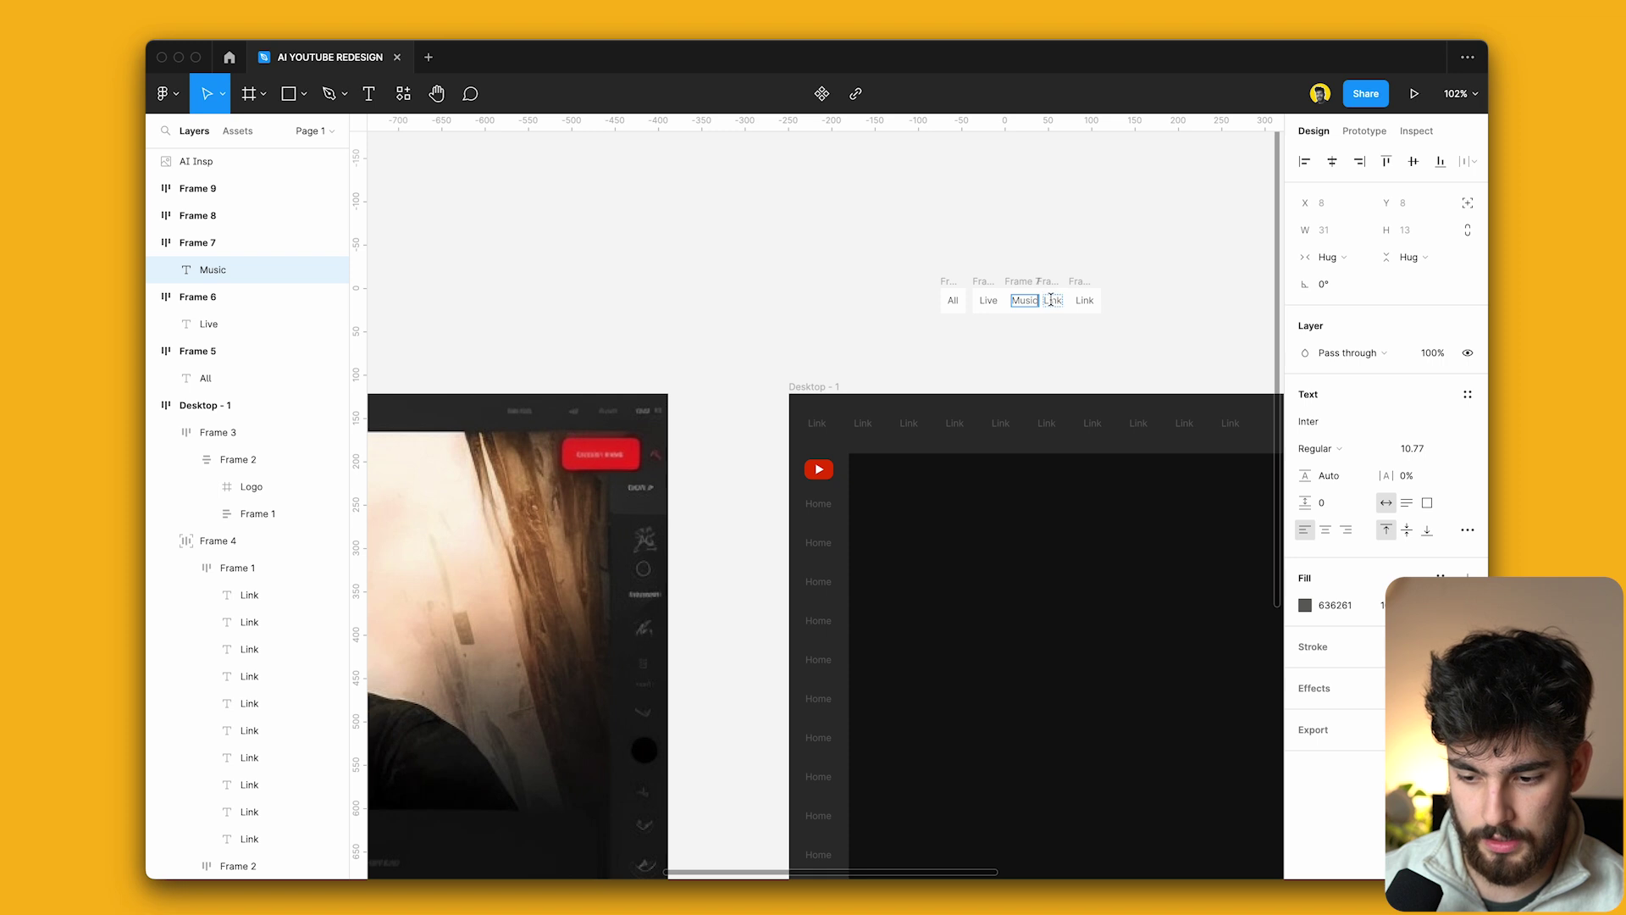
pyautogui.write('Music')
pyautogui.keyDown('ctrl'); pyautogui.click(1053, 299); pyautogui.keyUp('ctrl')
pyautogui.press('Return')
pyautogui.write('Gaming')
# Wrap the five chips in an auto-layout row and move it to the top of Desktop - 1.
pyautogui.hotkey('shift', 'a')
pyautogui.moveTo(1154, 326); pyautogui.dragTo(876, 283)
pyautogui.scroll(-5, 584, 330)
pyautogui.hscroll(-3, 584, 331)
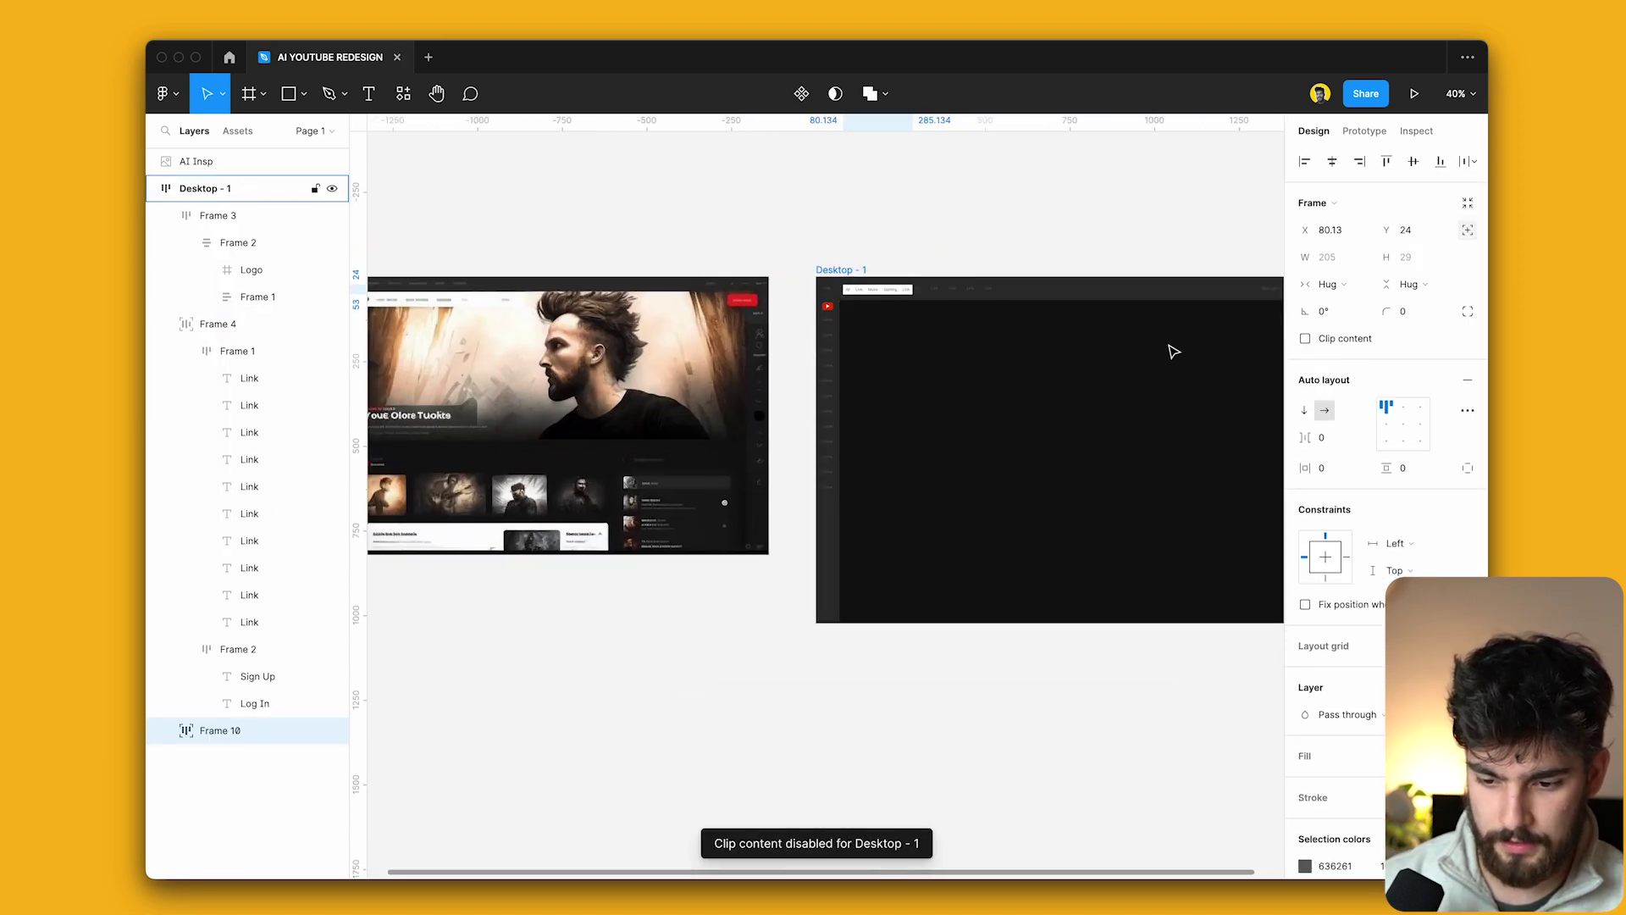
# Set the chip labels to font size 16 and group the row as Frame 11.
pyautogui.press('Return')
pyautogui.press('Return')
pyautogui.press('Up')
pyautogui.press('Up')
pyautogui.press('Up')
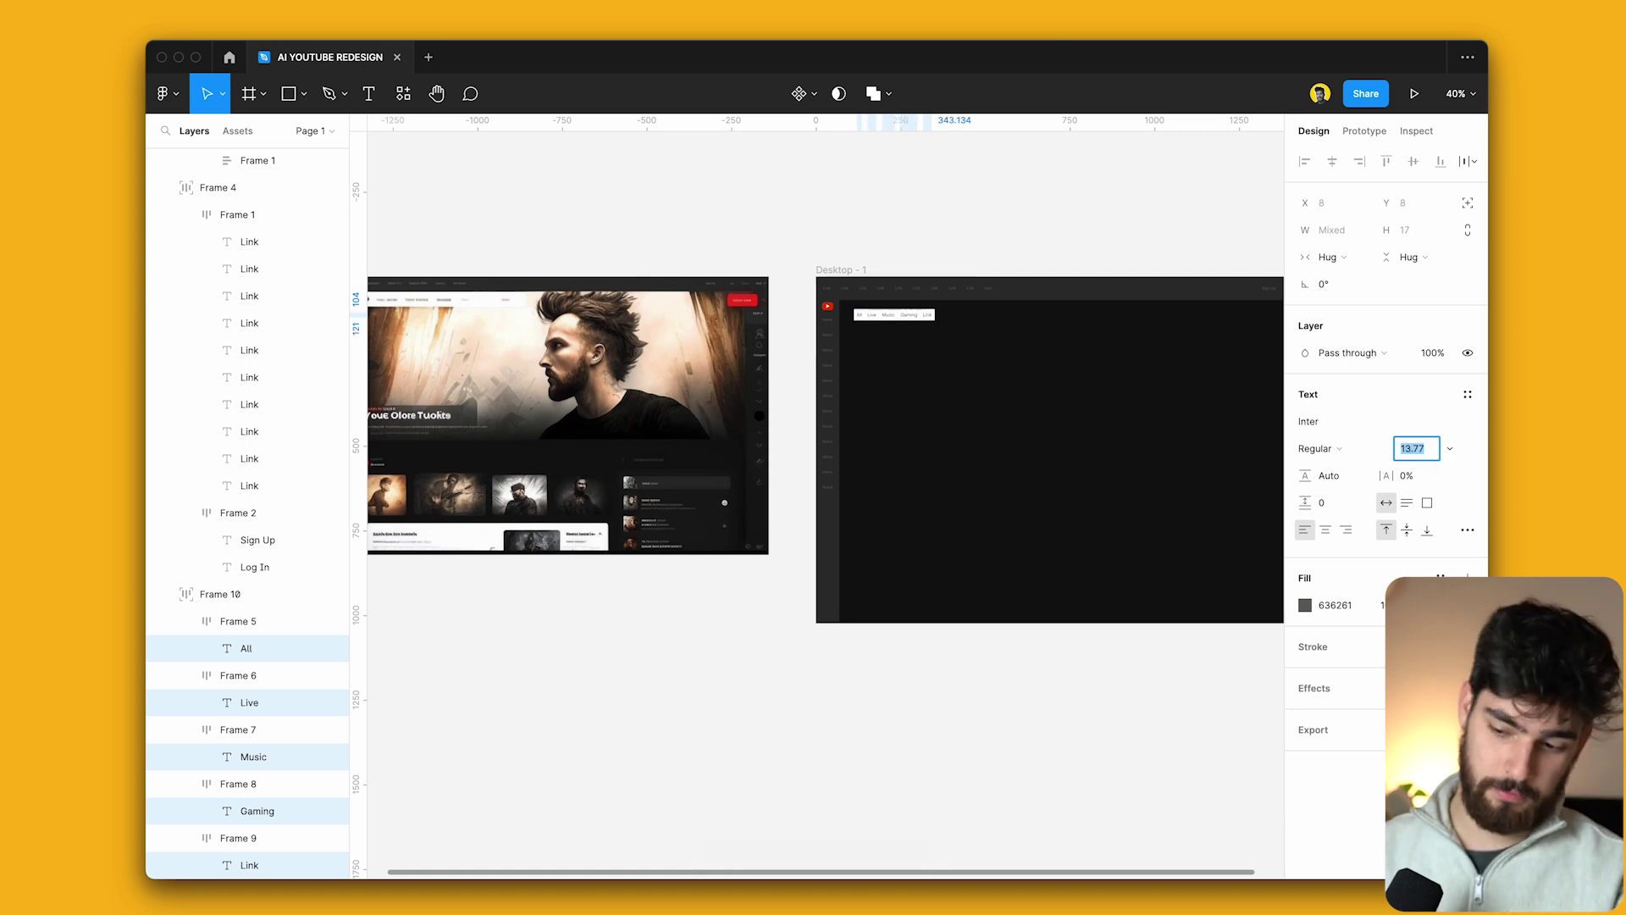
pyautogui.press('Escape')
pyautogui.scroll(3, 973, 297)
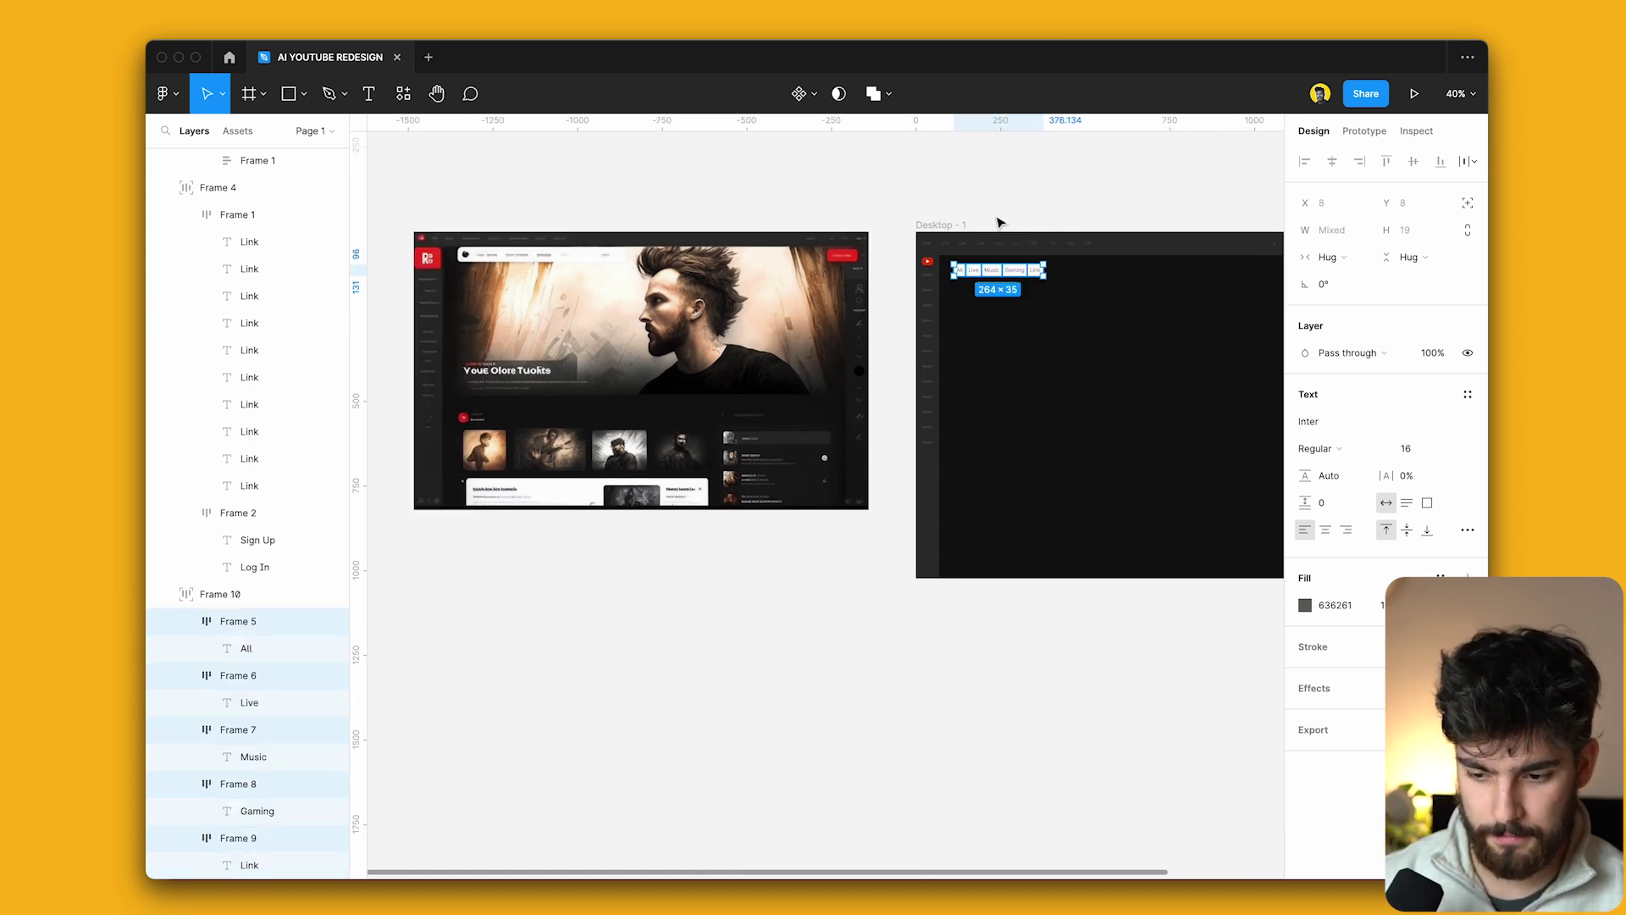
pyautogui.hotkey('ctrl', 'alt', 'g')
pyautogui.hscroll(-5, 573, 152)
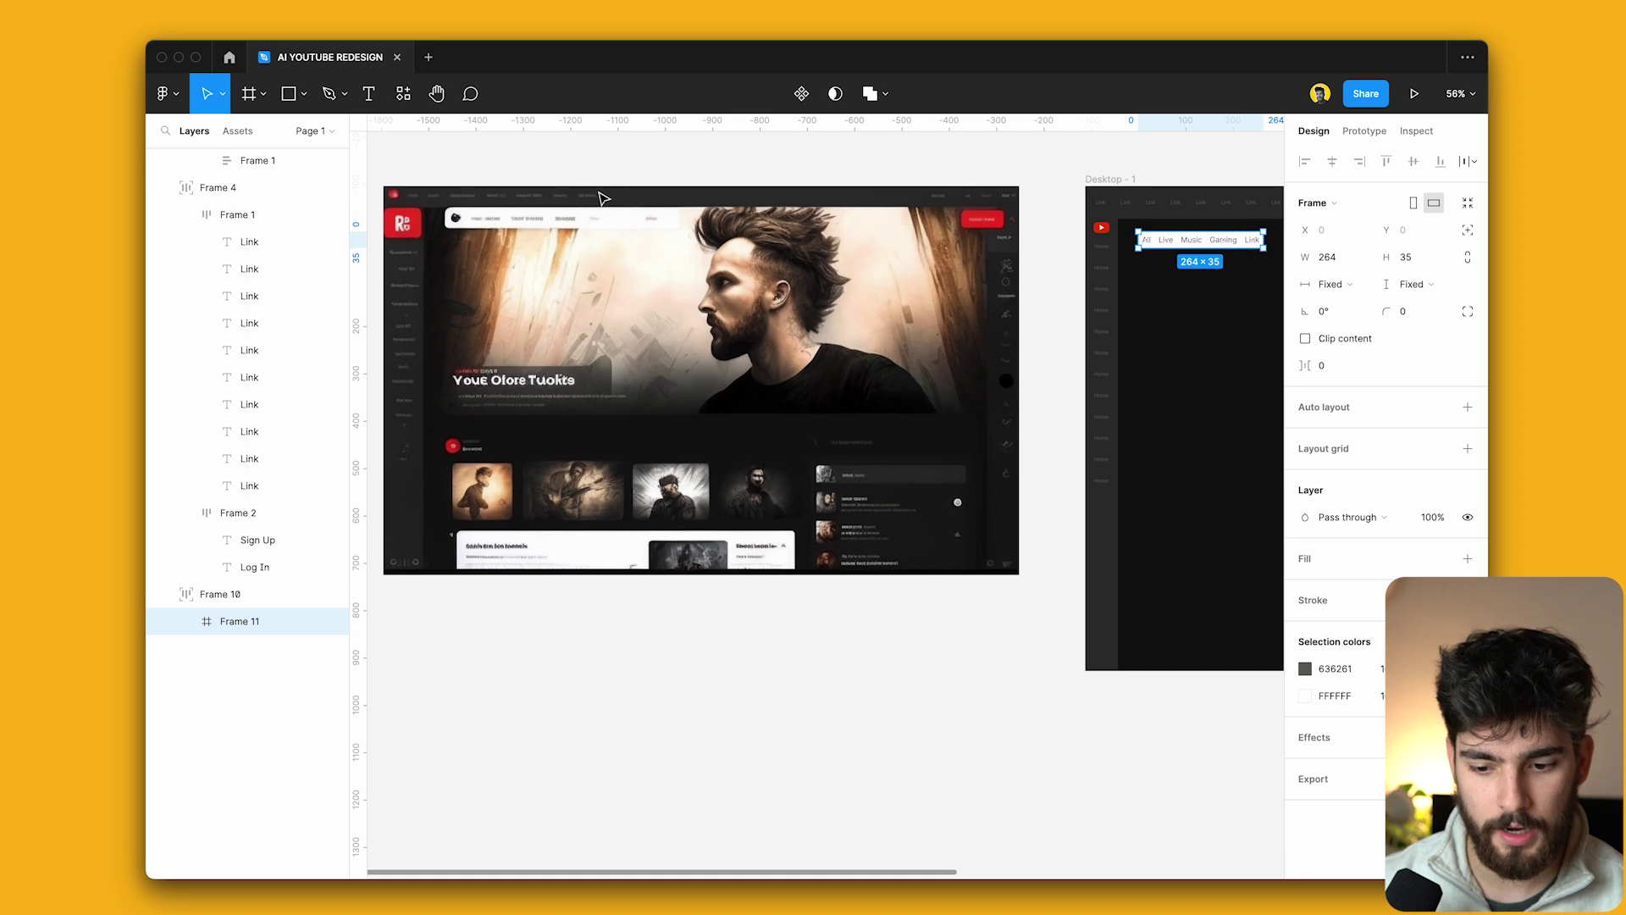
pyautogui.scroll(2, 602, 200)
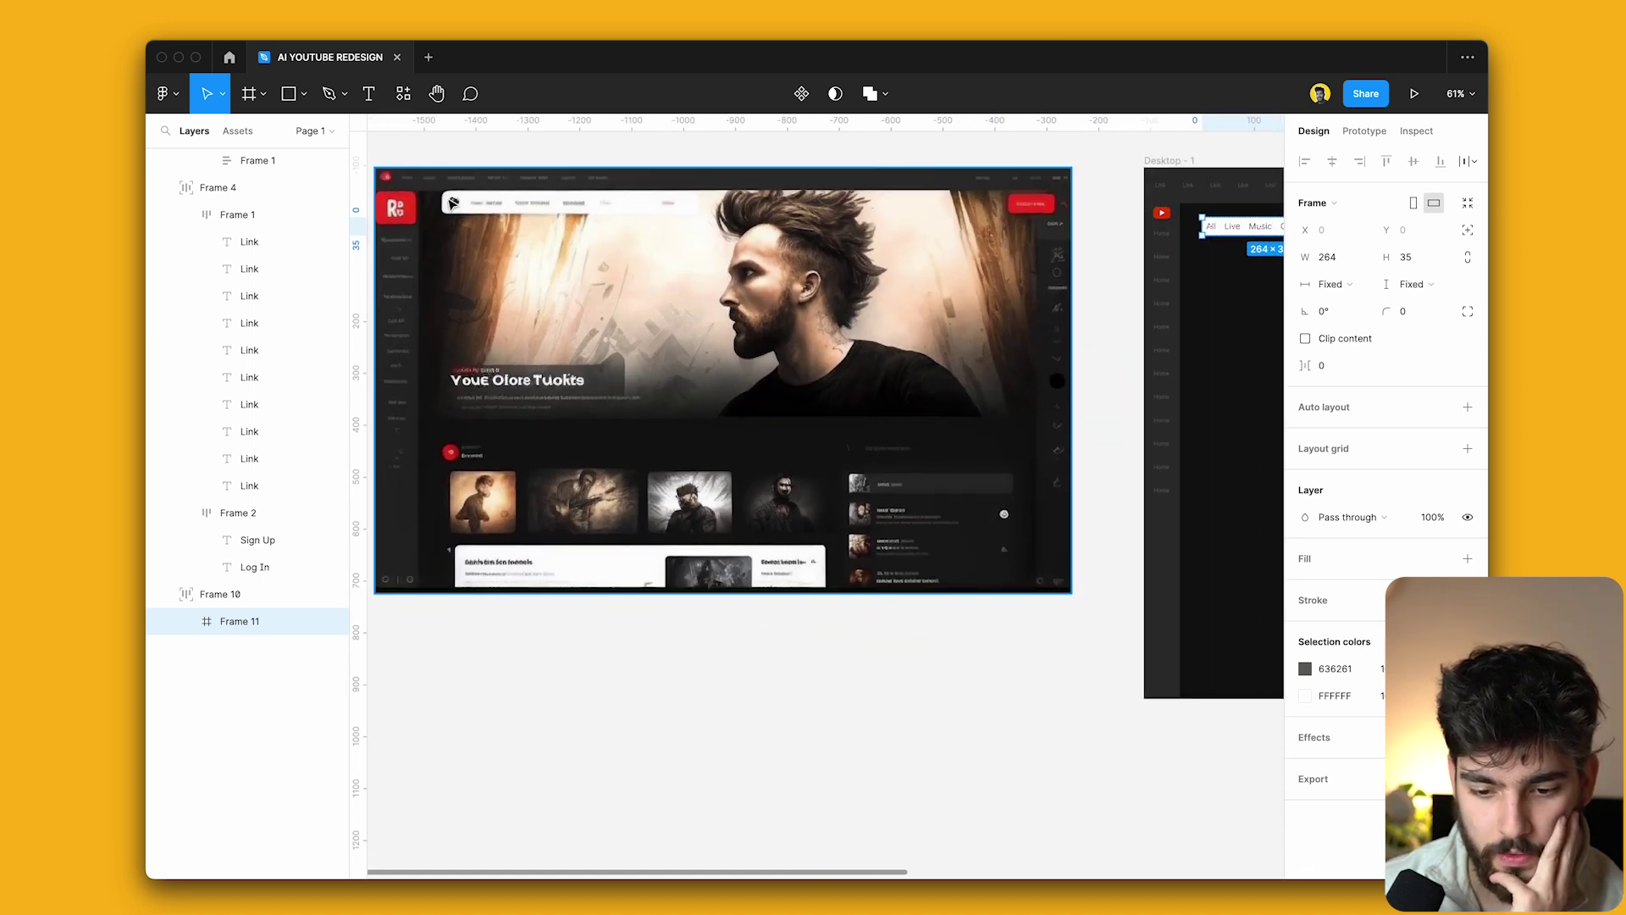
pyautogui.scroll(-3, 538, 216)
pyautogui.hscroll(3, 592, 212)
pyautogui.scroll(2, 677, 210)
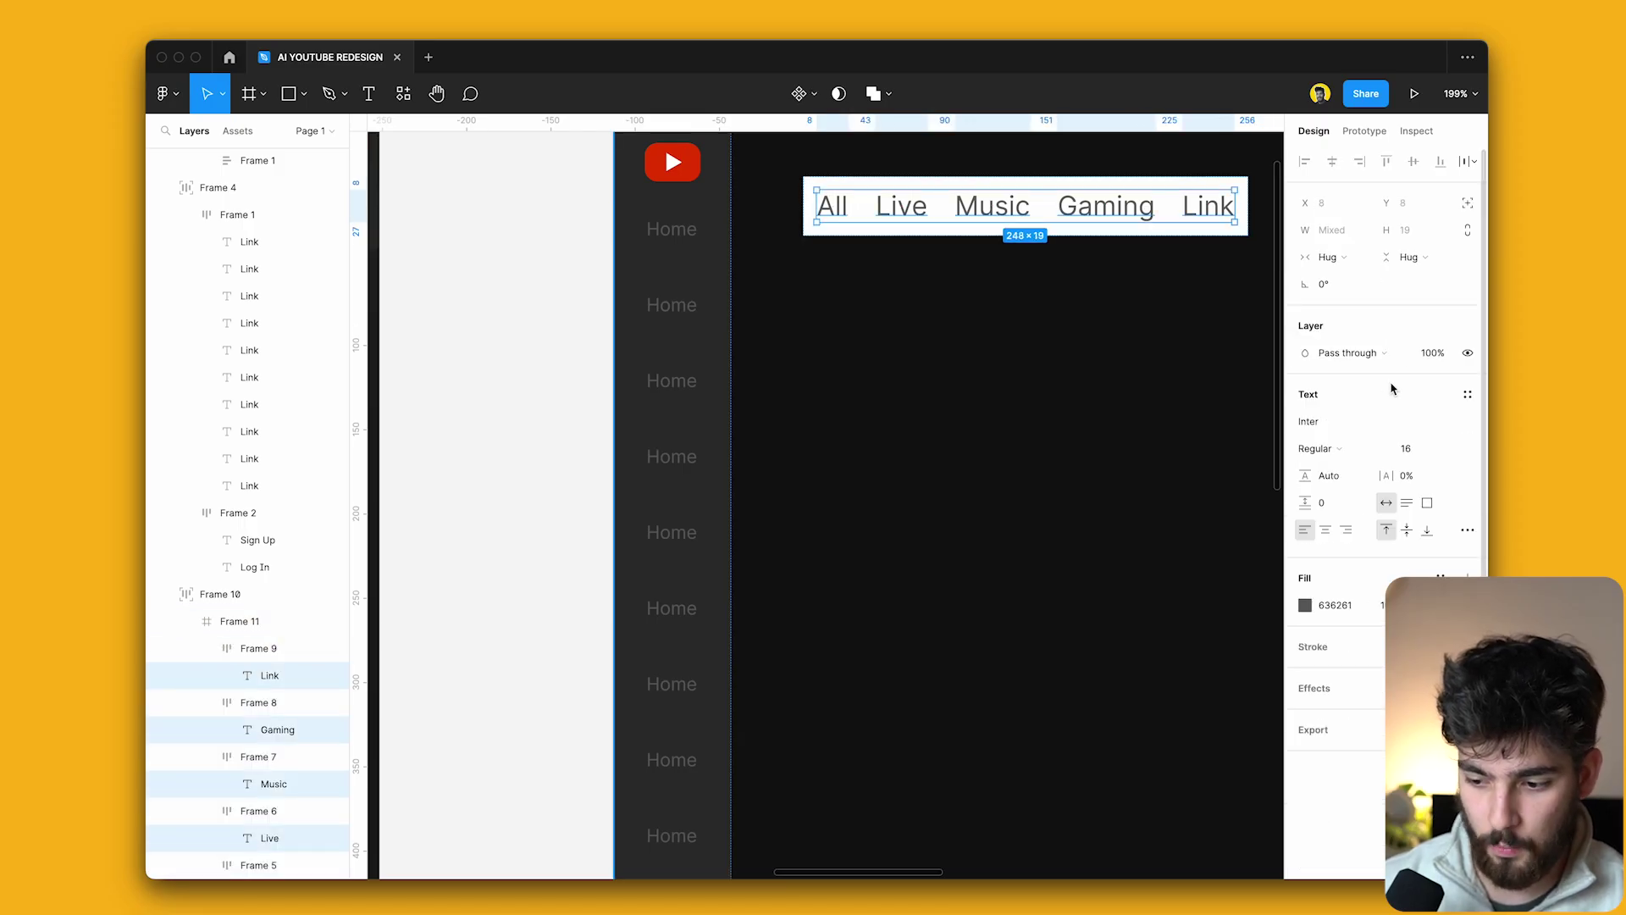
# Give the chips 16 horizontal and vertical padding and wrap them in an auto-layout row.
pyautogui.hotkey('shift', 'Return')
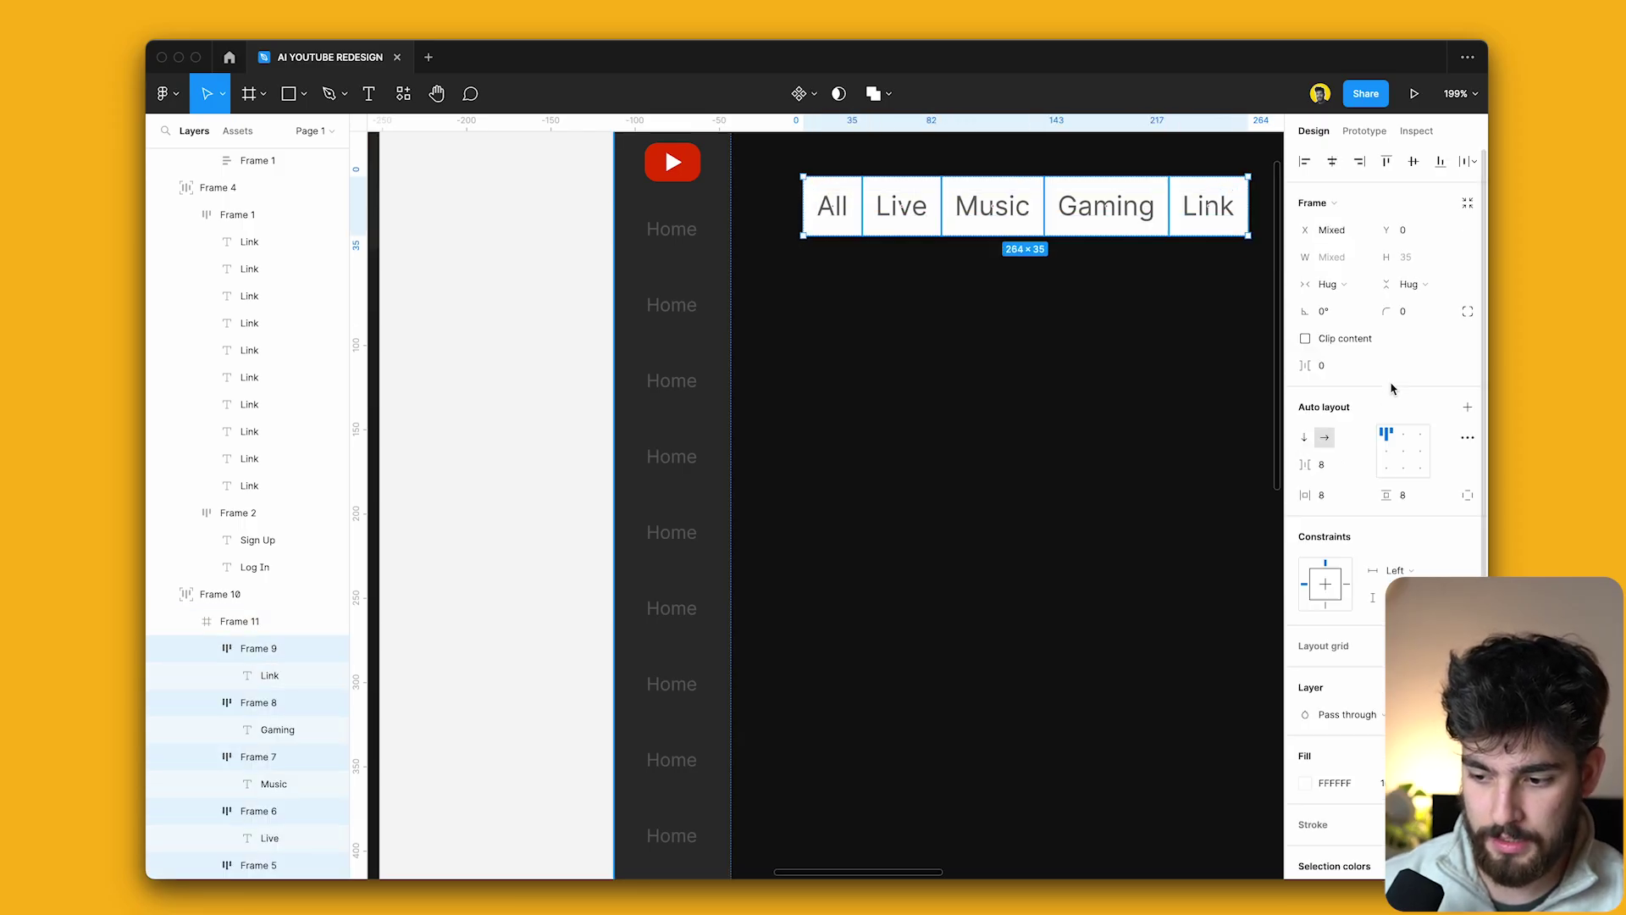
pyautogui.hotkey('shift', 'Tab')
pyautogui.press('Up')
pyautogui.press('Up')
pyautogui.press('Up')
pyautogui.press('Up')
pyautogui.press('Up')
pyautogui.press('Up')
pyautogui.press('Up')
pyautogui.press('Up')
pyautogui.press('Up')
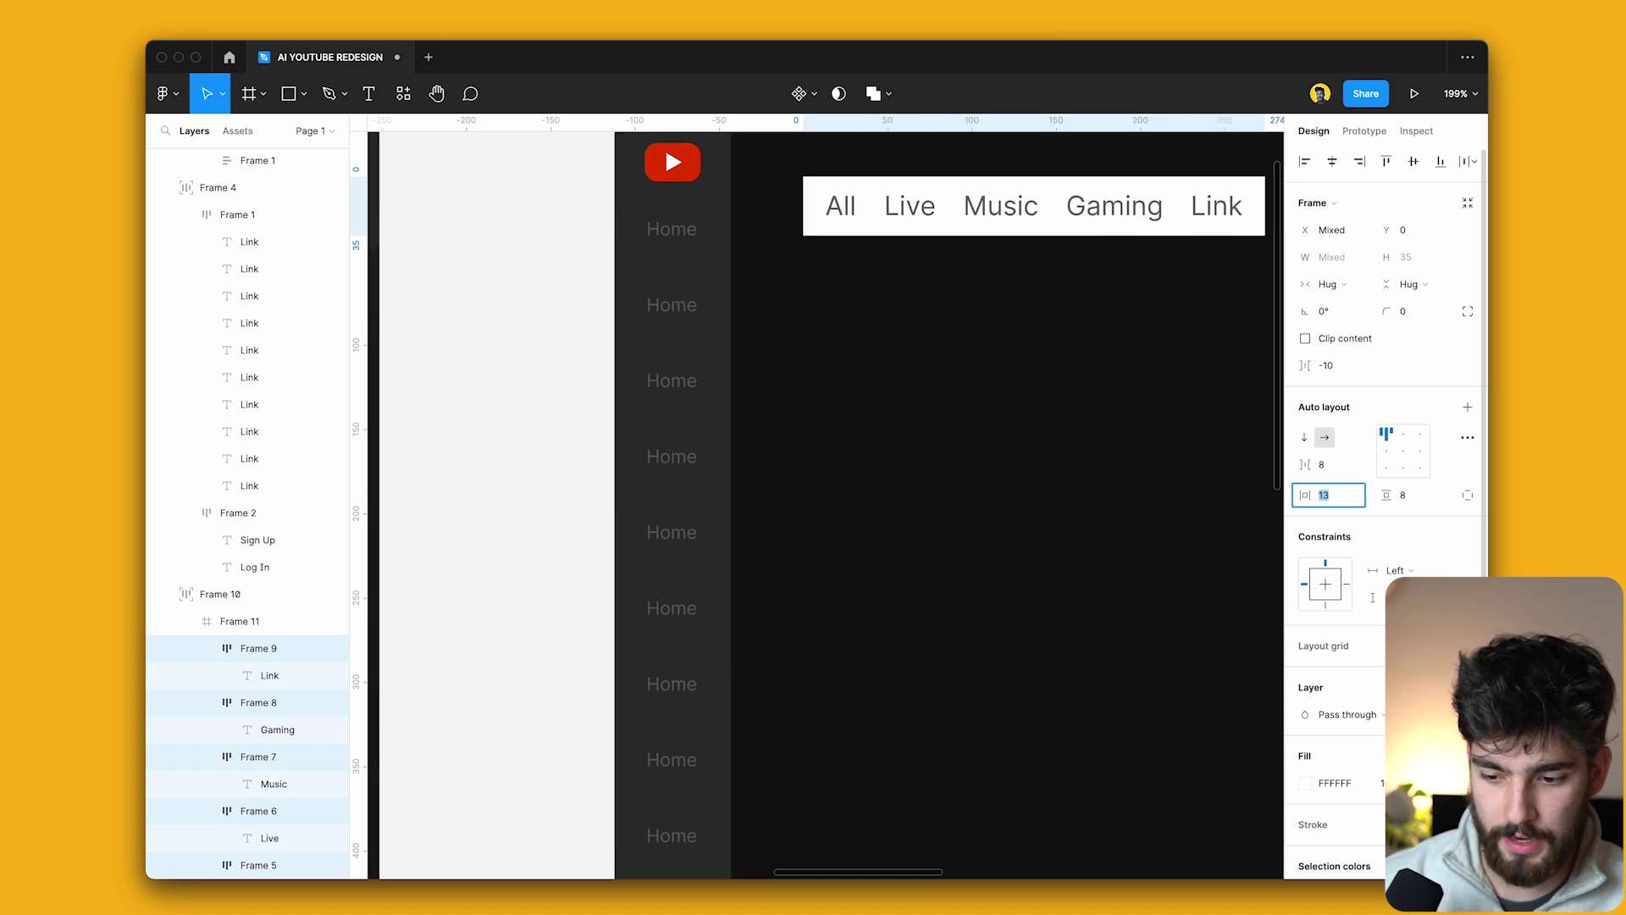
pyautogui.press('Down')
pyautogui.press('Down')
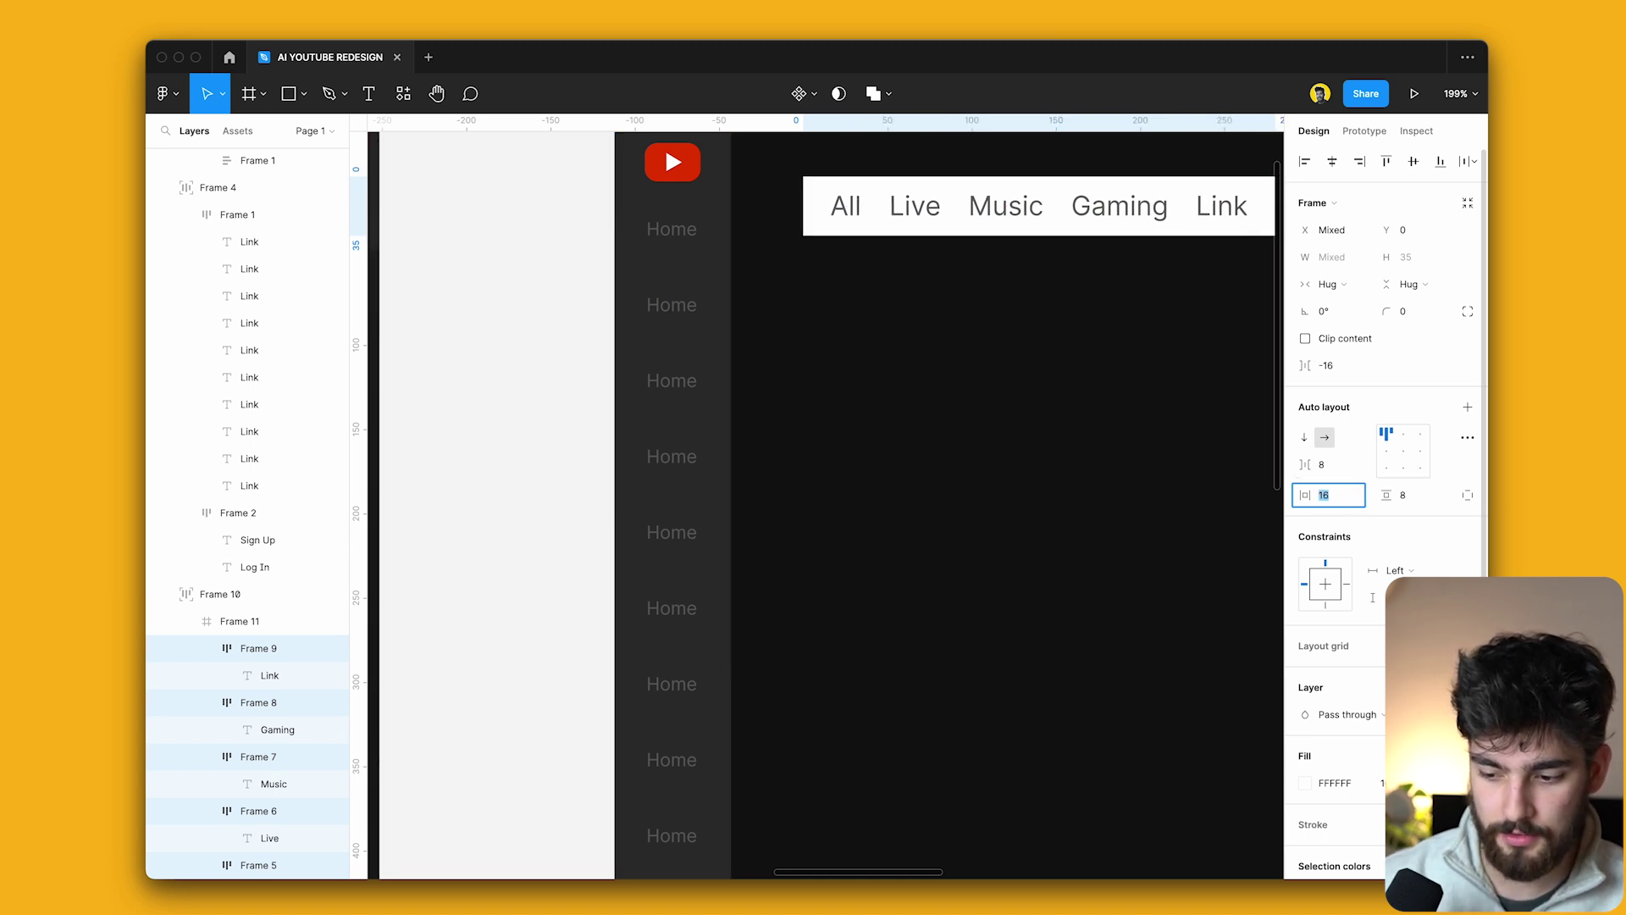
pyautogui.press('Up')
pyautogui.press('Up')
pyautogui.press('Up')
pyautogui.press('Up')
pyautogui.press('Up')
pyautogui.press('Up')
pyautogui.press('Up')
pyautogui.press('Up')
pyautogui.scroll(-5, 806, 344)
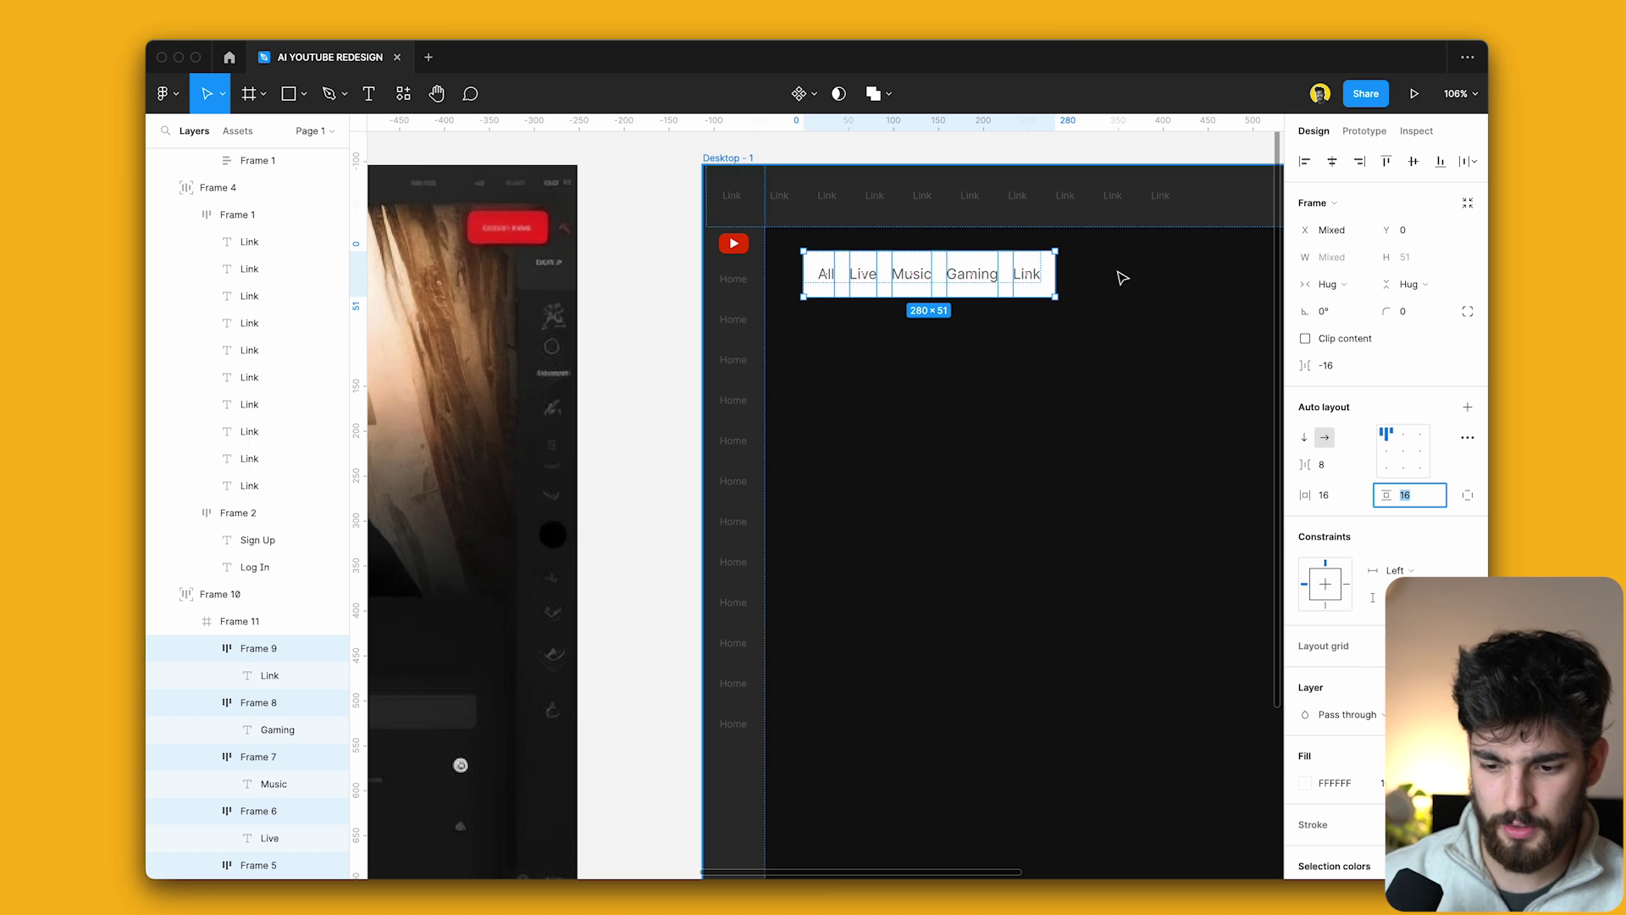
pyautogui.hotkey('shift', 'a')
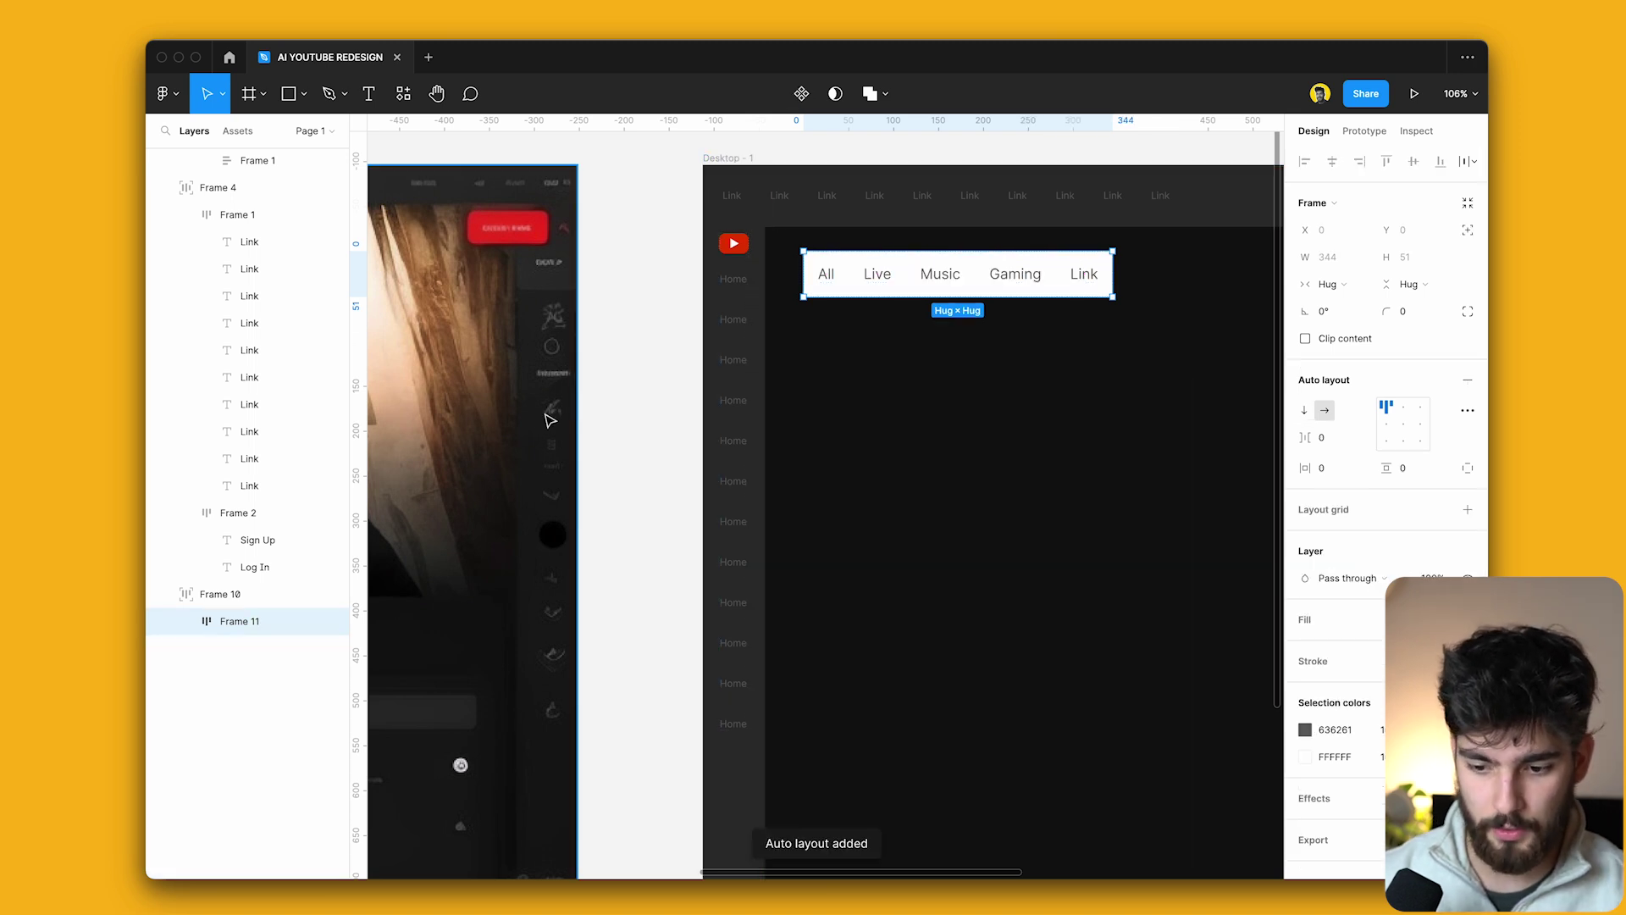
# Collapse the All, Live, Music, Gaming and Link text layers in the Layers panel.
pyautogui.press('Return')
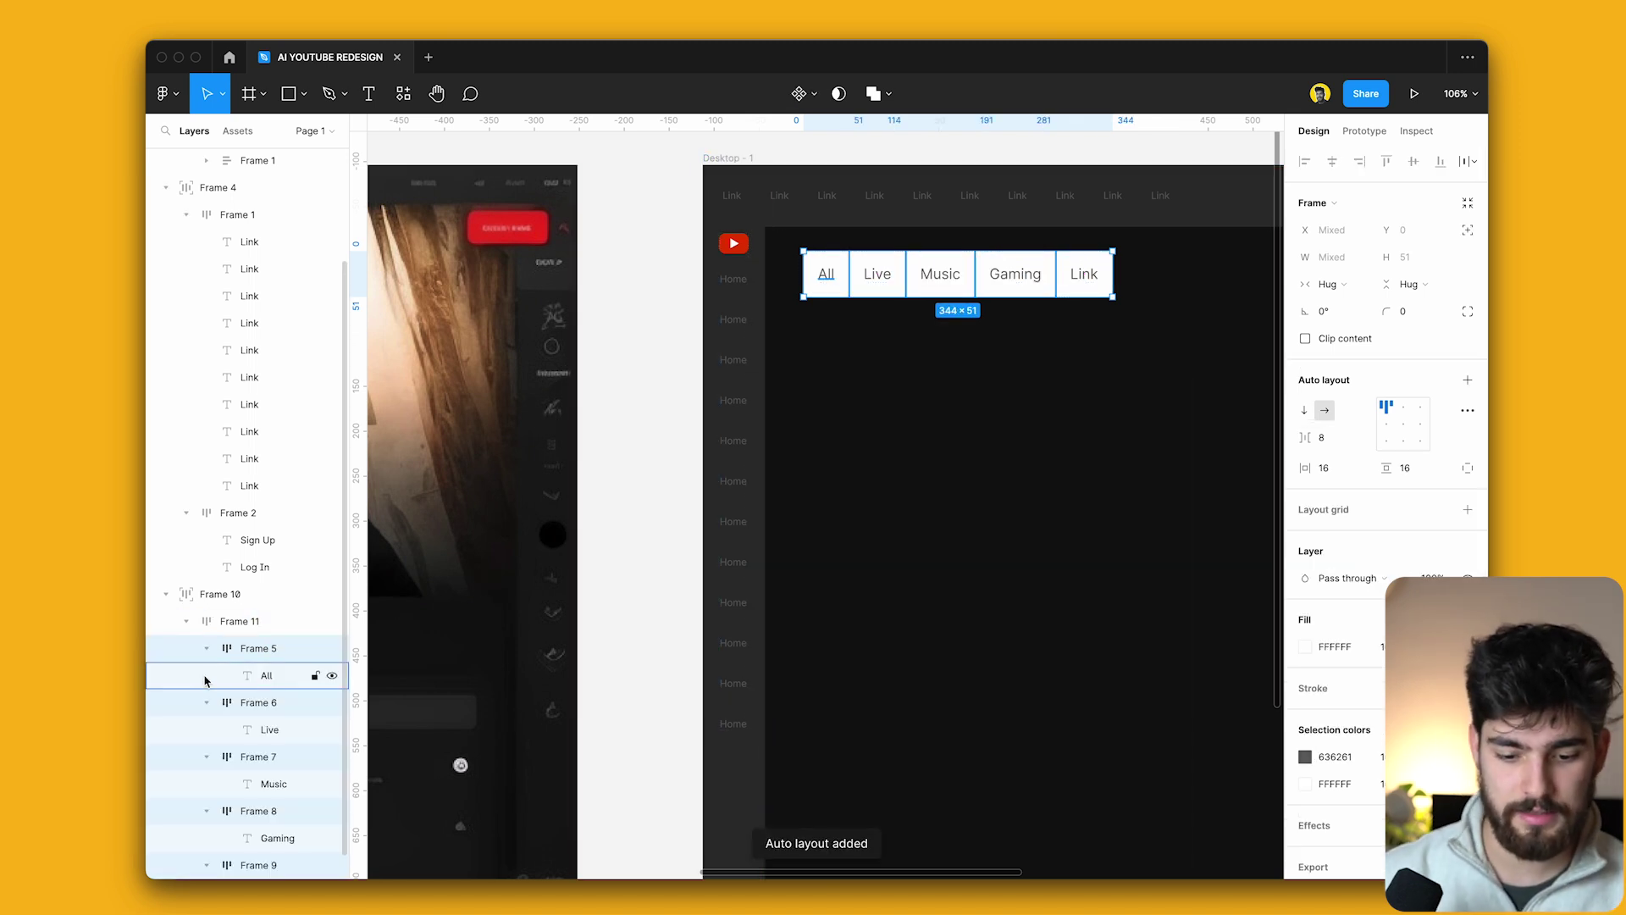
pyautogui.click(207, 650)
pyautogui.click(207, 676)
pyautogui.click(207, 703)
pyautogui.click(207, 730)
pyautogui.click(205, 757)
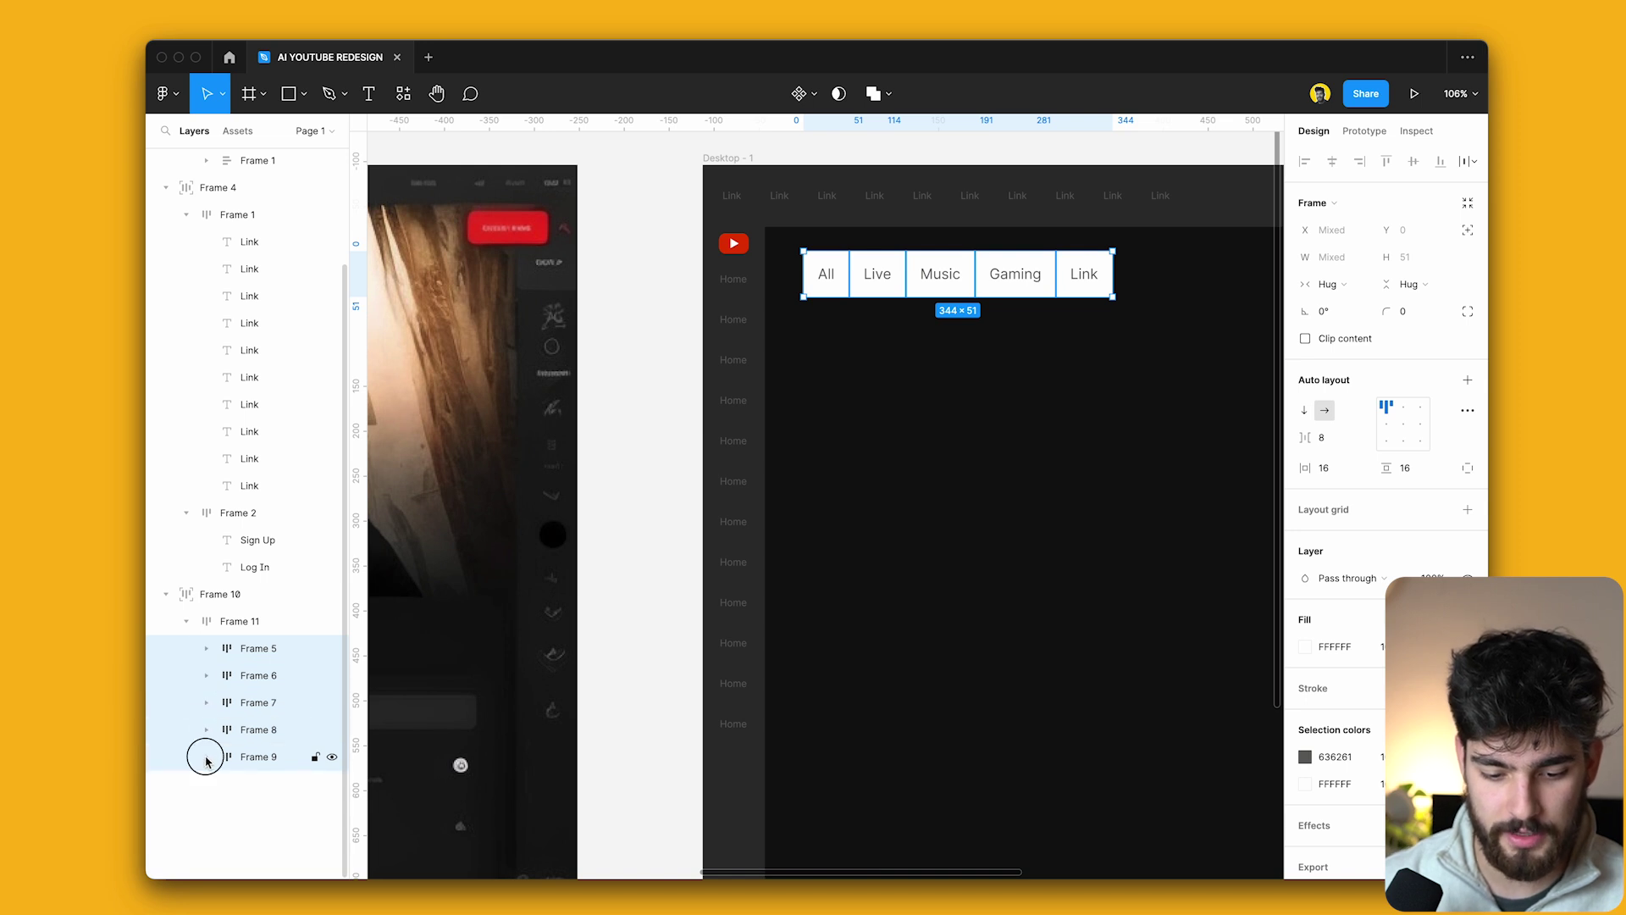
# Make the category bar clip its content with a corner radius of 12.
pyautogui.click(284, 618)
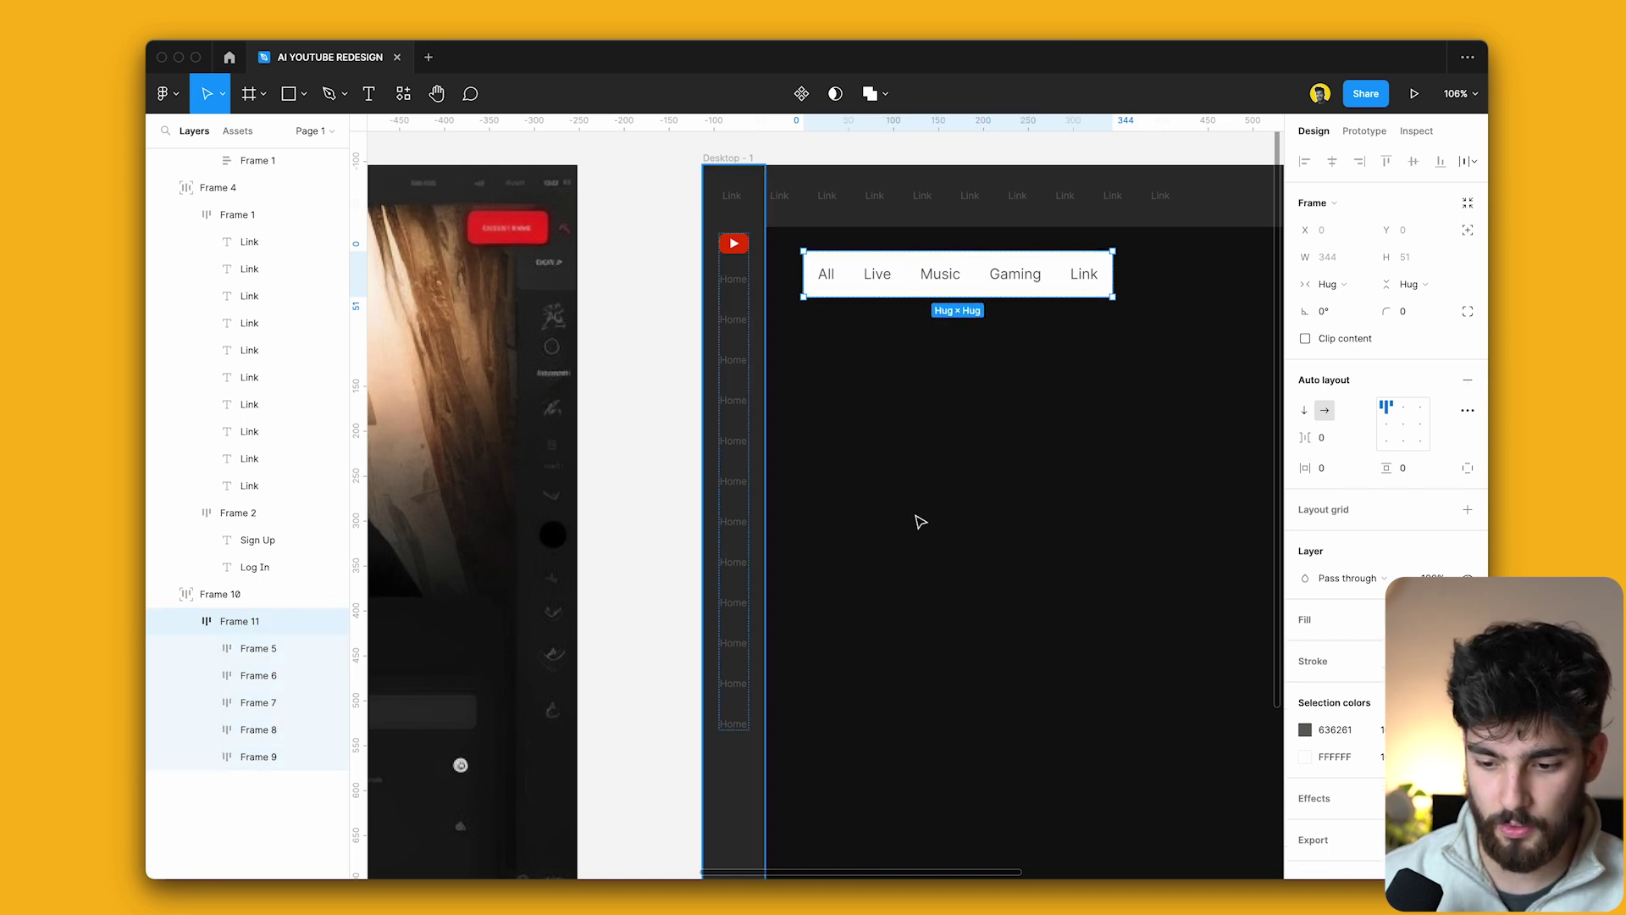
pyautogui.click(1305, 339)
pyautogui.moveTo(1387, 311); pyautogui.dragTo(1471, 317)
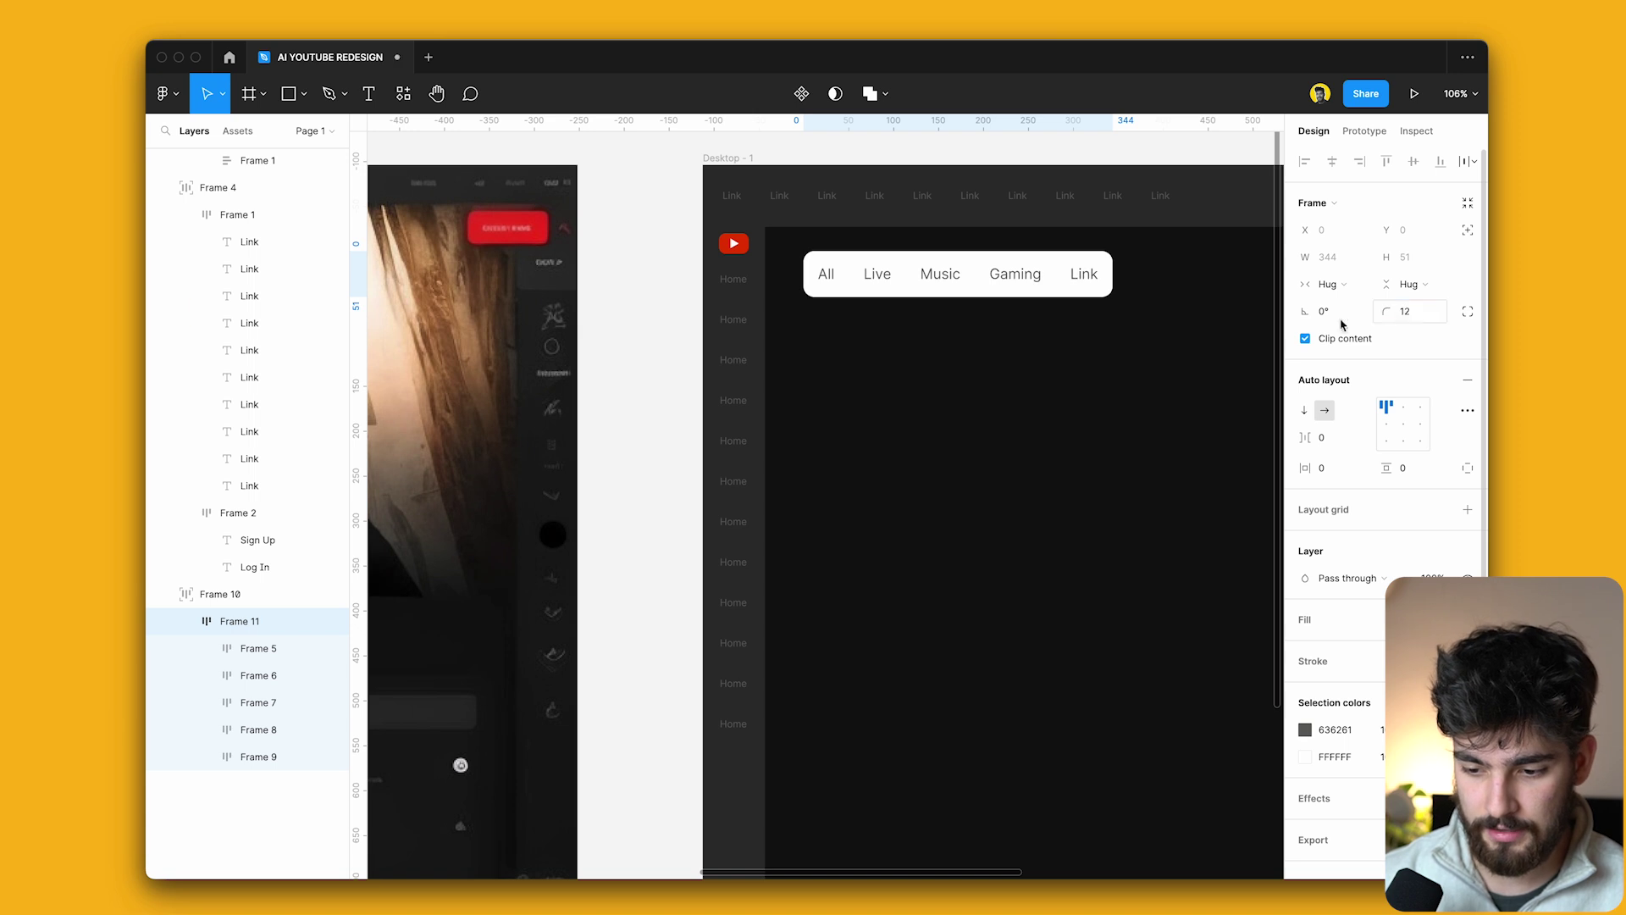
pyautogui.scroll(-5, 1061, 264)
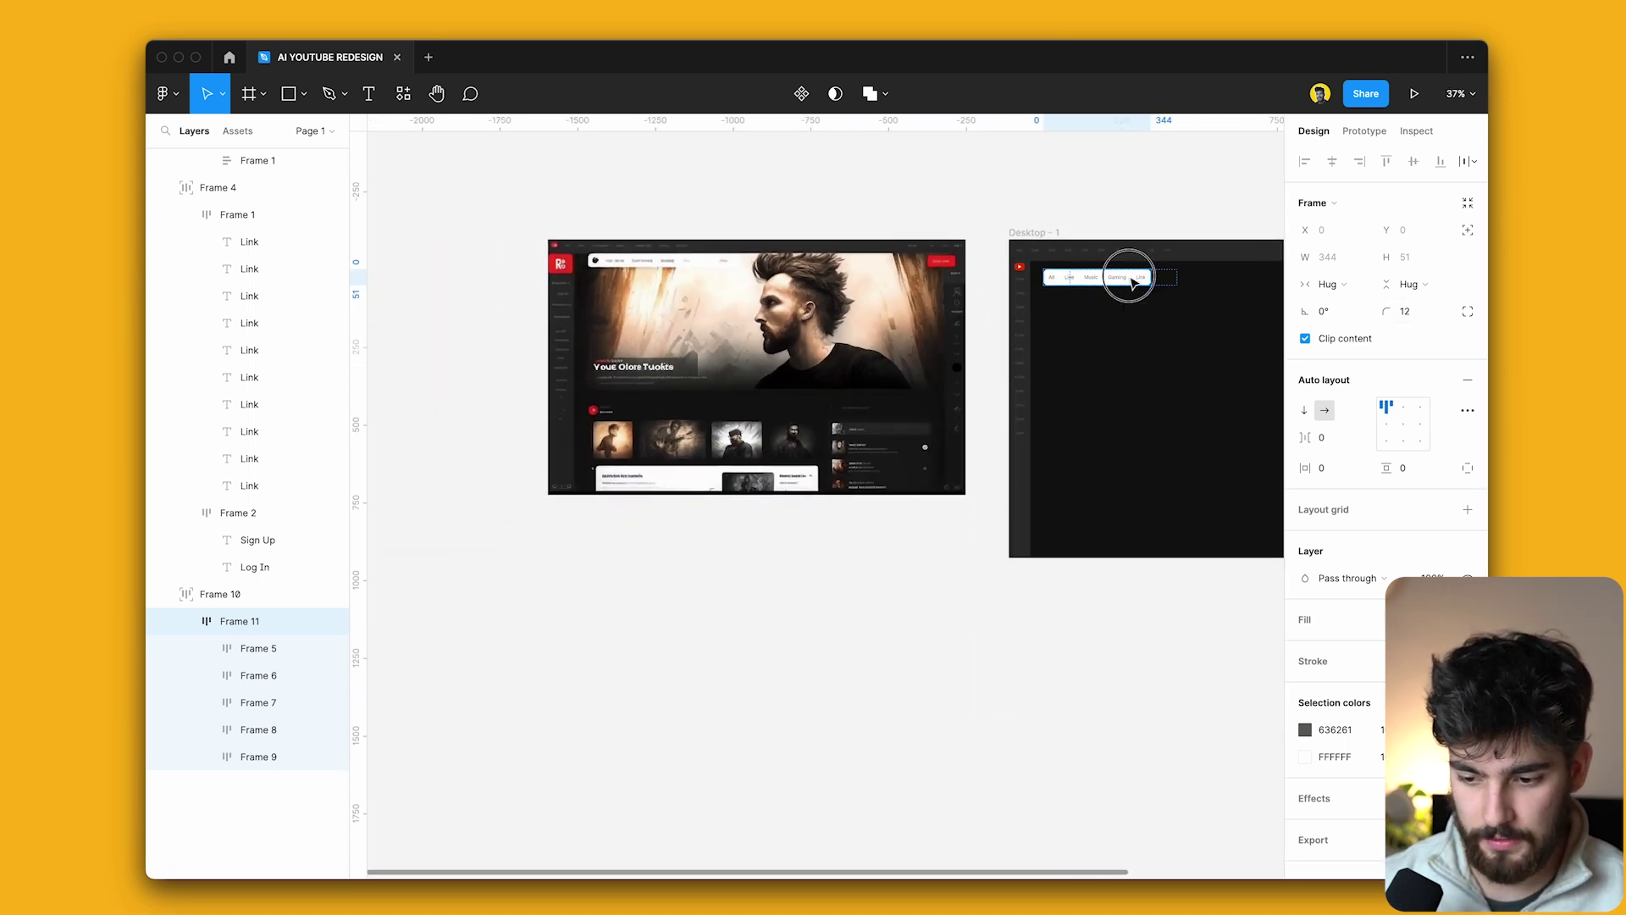
pyautogui.click(1111, 266)
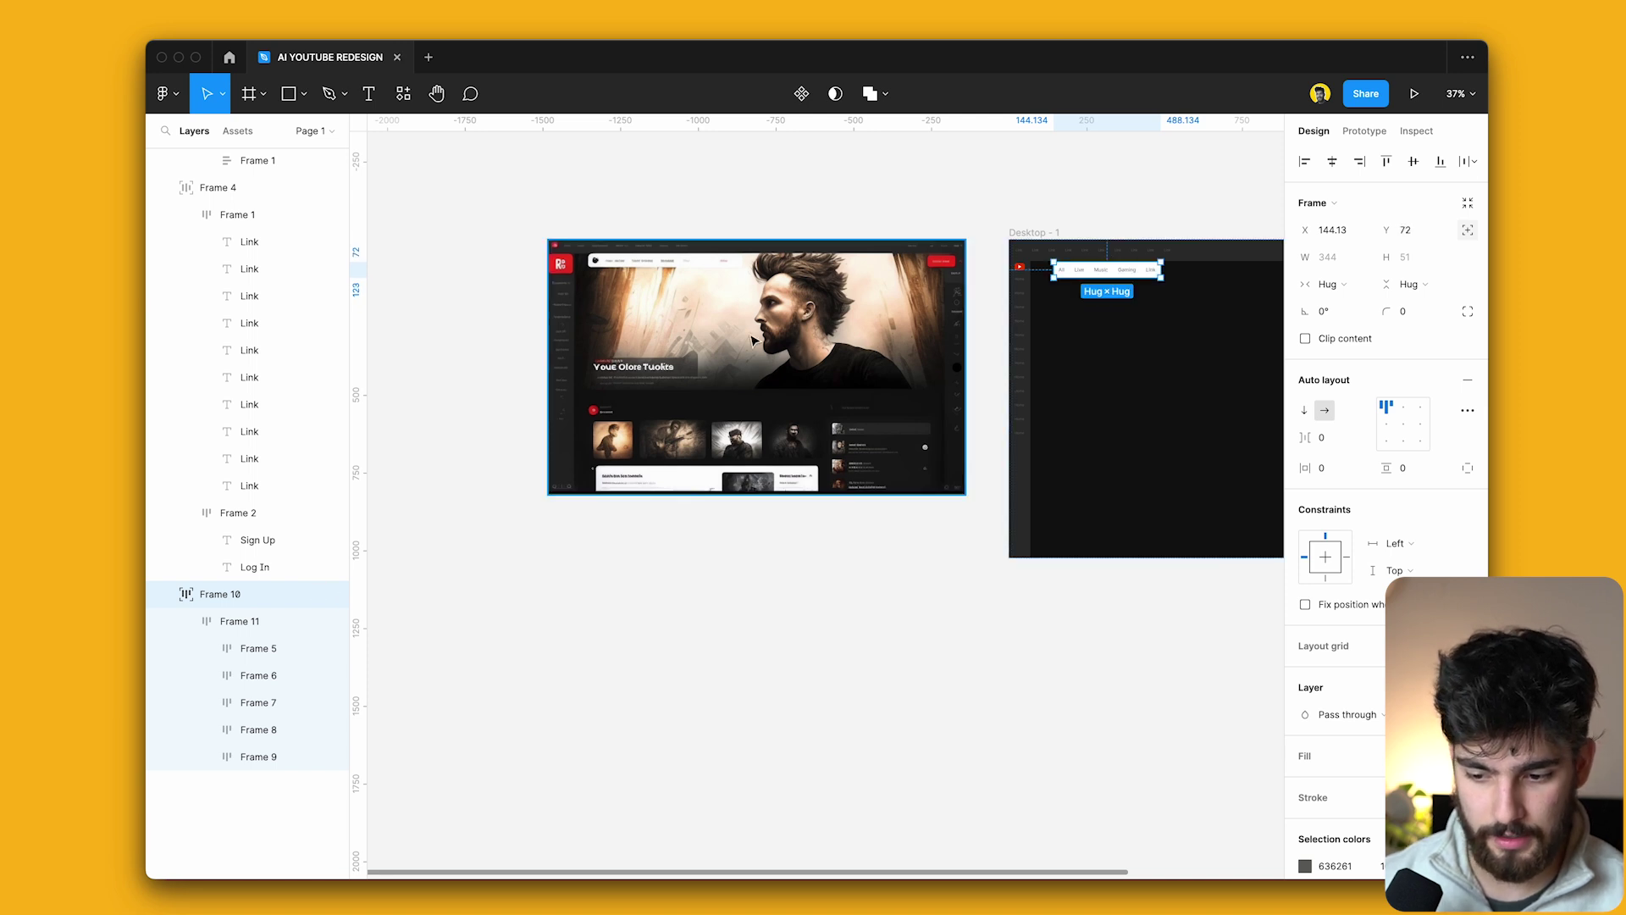
pyautogui.hscroll(5, 973, 288)
# Draw a new frame around the category bar and move it below the top links.
pyautogui.hscroll(-2, 748, 378)
pyautogui.press('f')
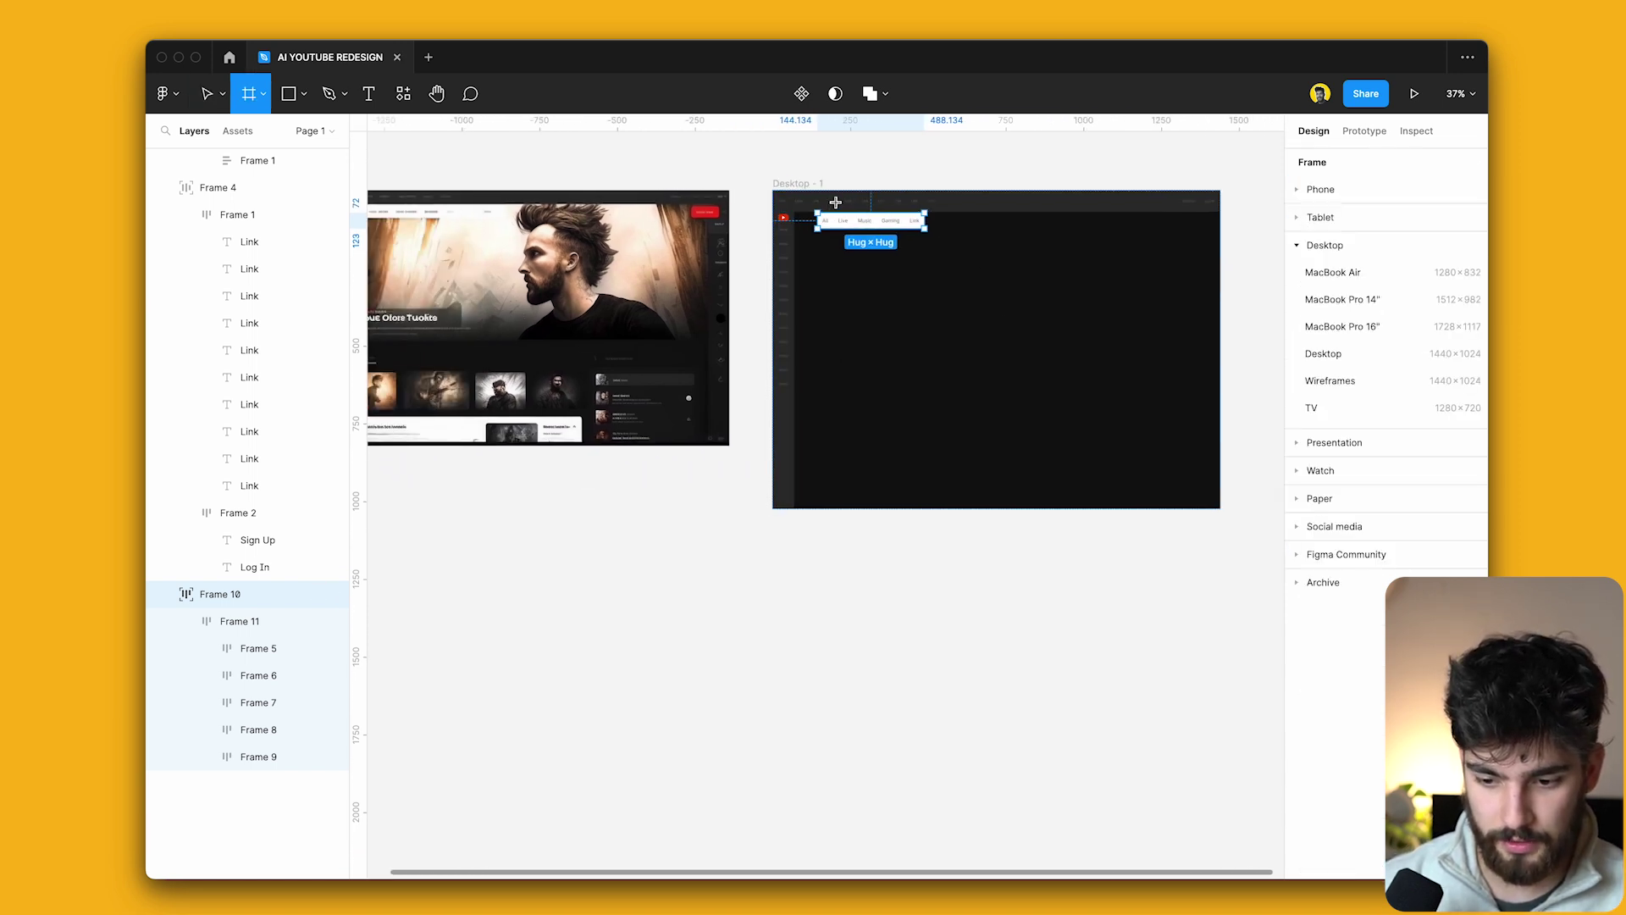
pyautogui.moveTo(797, 191); pyautogui.dragTo(1170, 364)
pyautogui.moveTo(910, 268); pyautogui.dragTo(910, 292)
pyautogui.hscroll(-3, 911, 254)
pyautogui.scroll(-2, 911, 254)
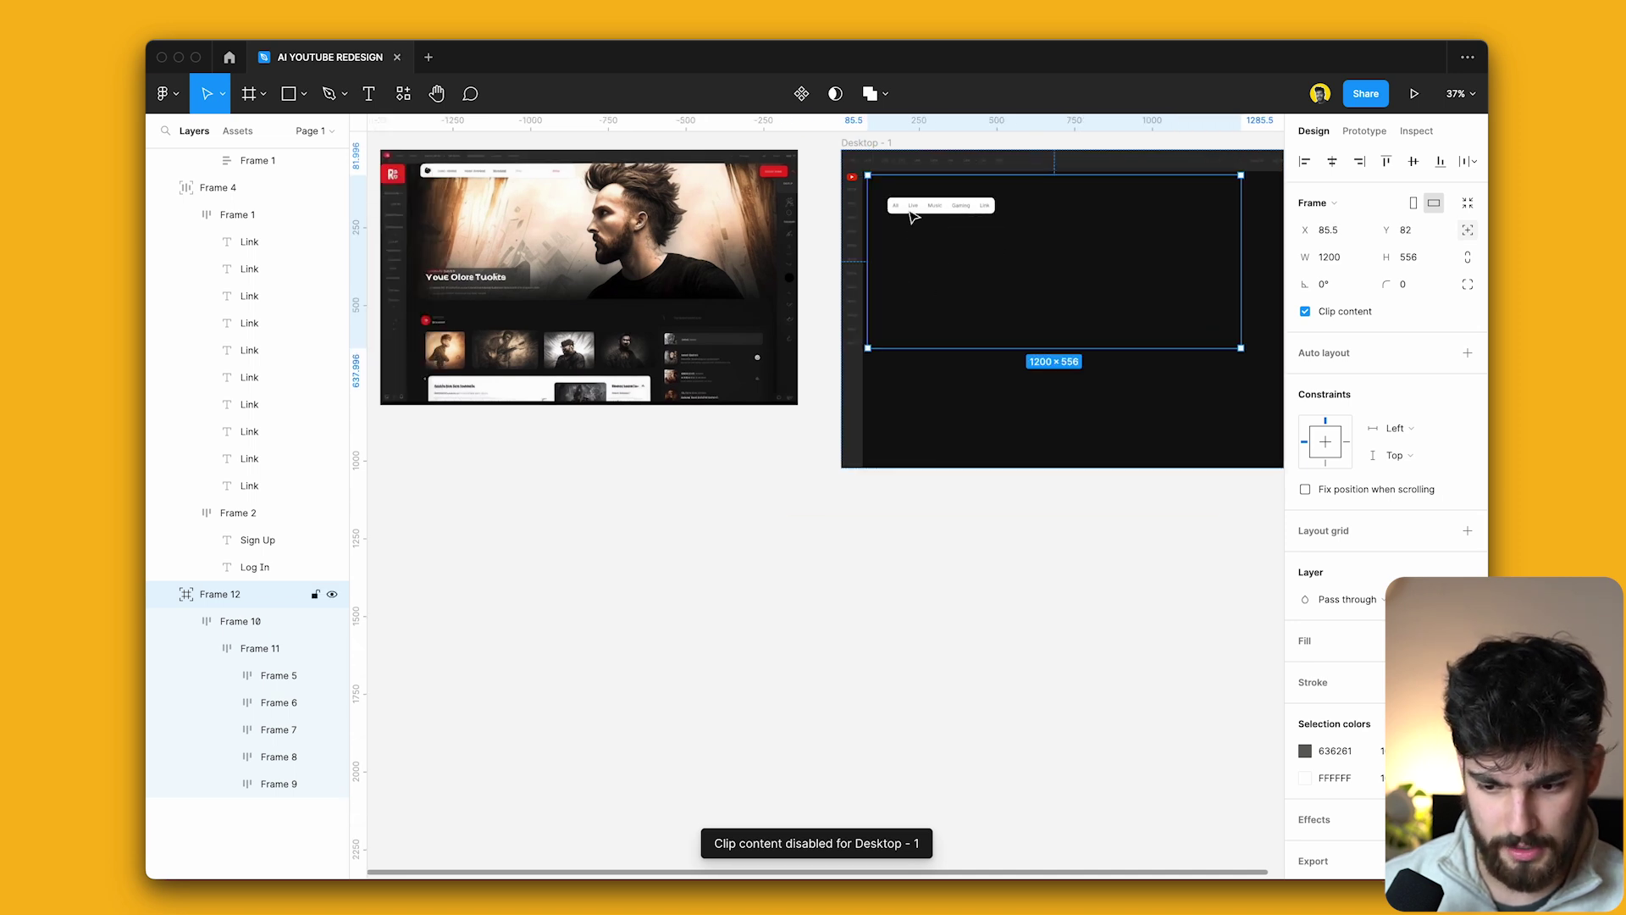
# Fill the new panel with cream FDF4E7 sampled from the hero image.
pyautogui.press('i')
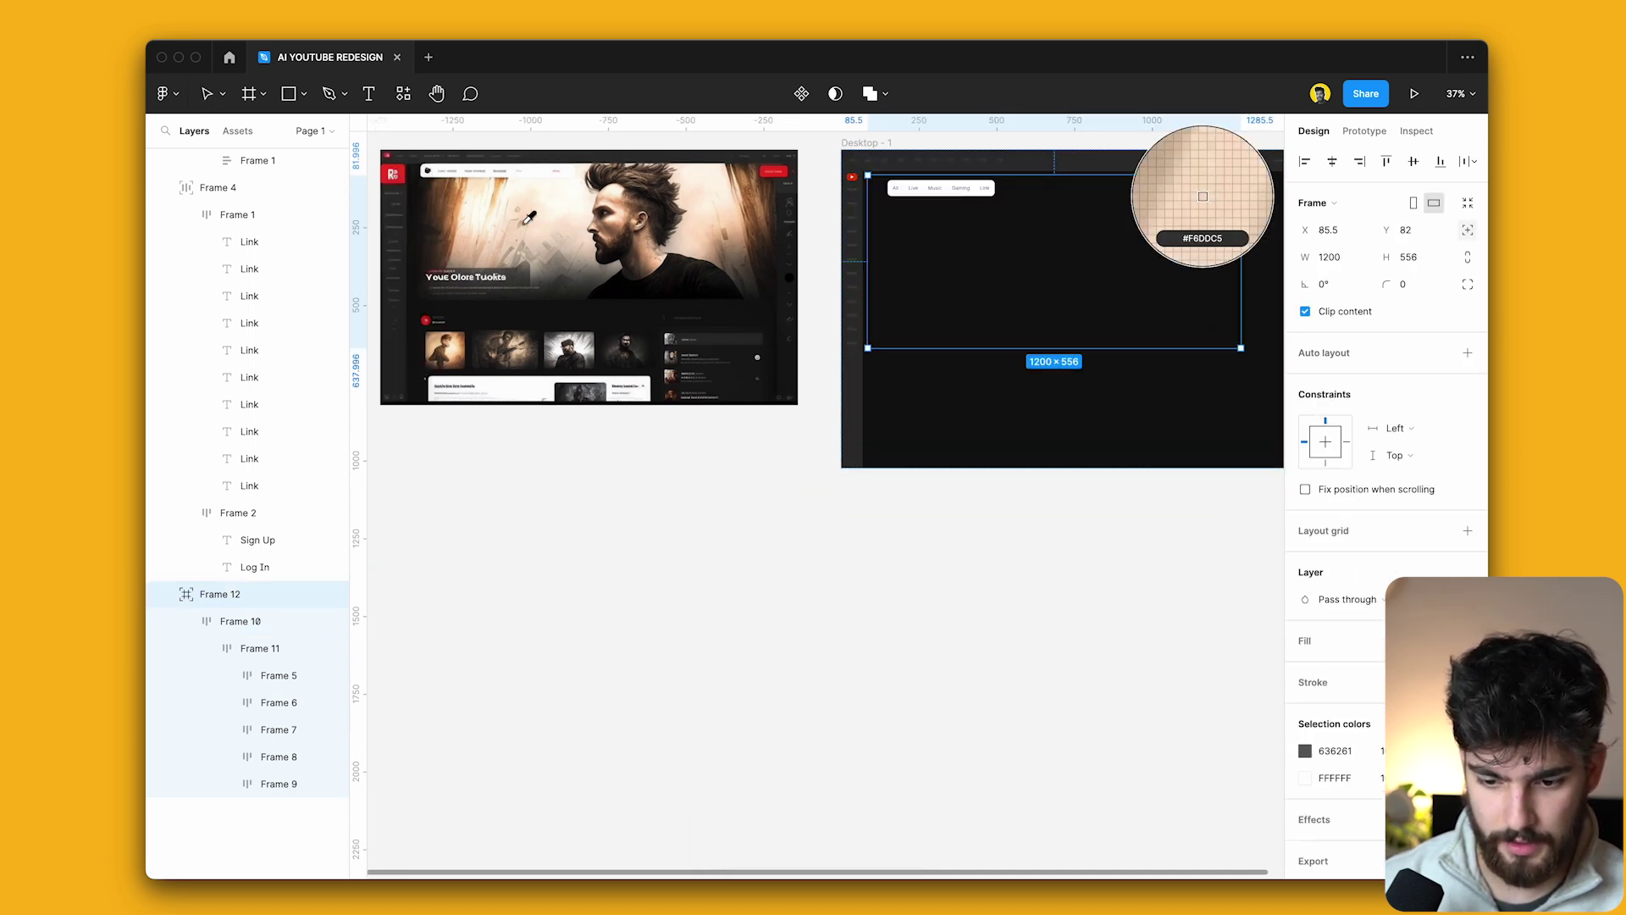
pyautogui.click(1203, 196)
pyautogui.click(898, 575)
pyautogui.hscroll(2, 733, 451)
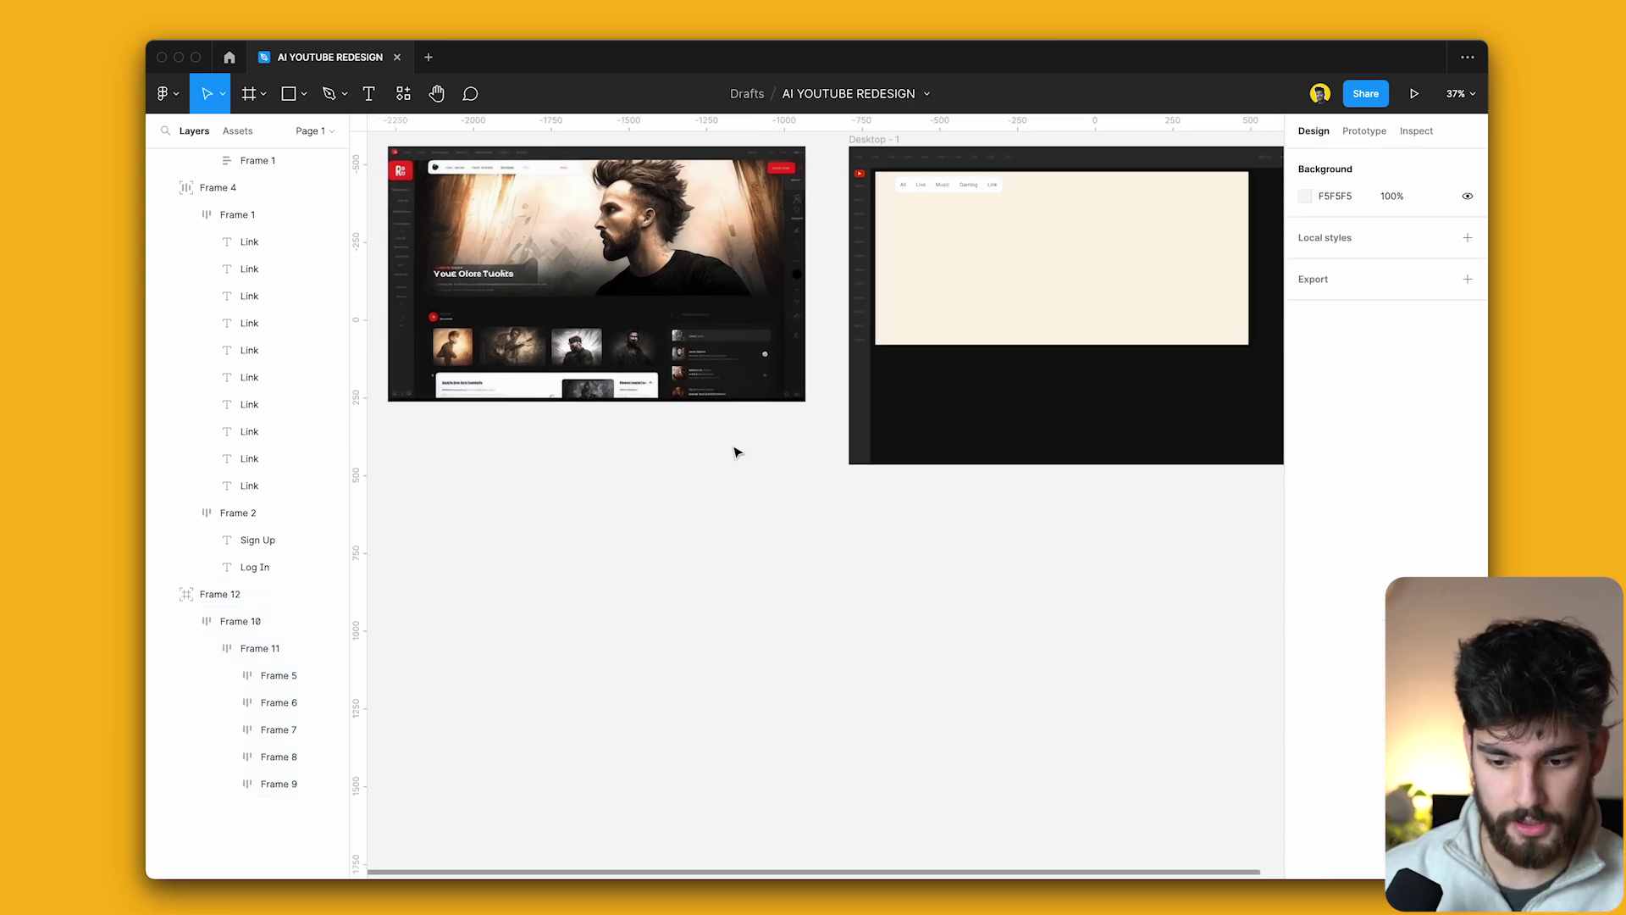
pyautogui.click(1135, 283)
# Drag the cream Frame 12's right edge out to the edge of Desktop - 1.
pyautogui.moveTo(1204, 278); pyautogui.dragTo(1257, 267)
pyautogui.click(979, 181)
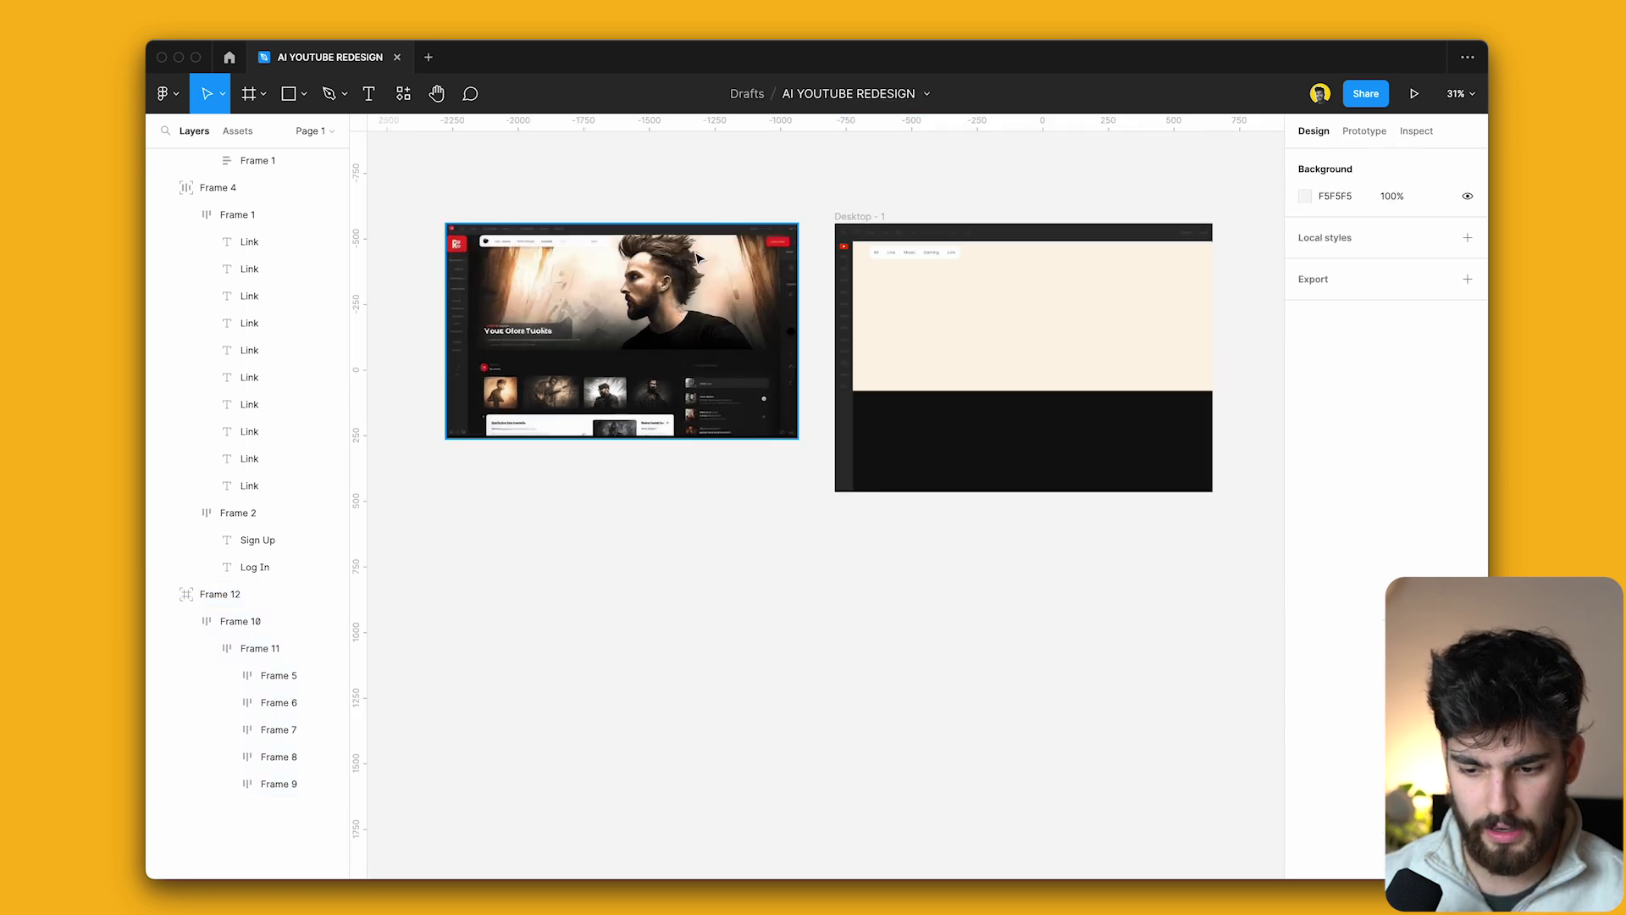
pyautogui.scroll(5, 979, 181)
pyautogui.scroll(5, 972, 231)
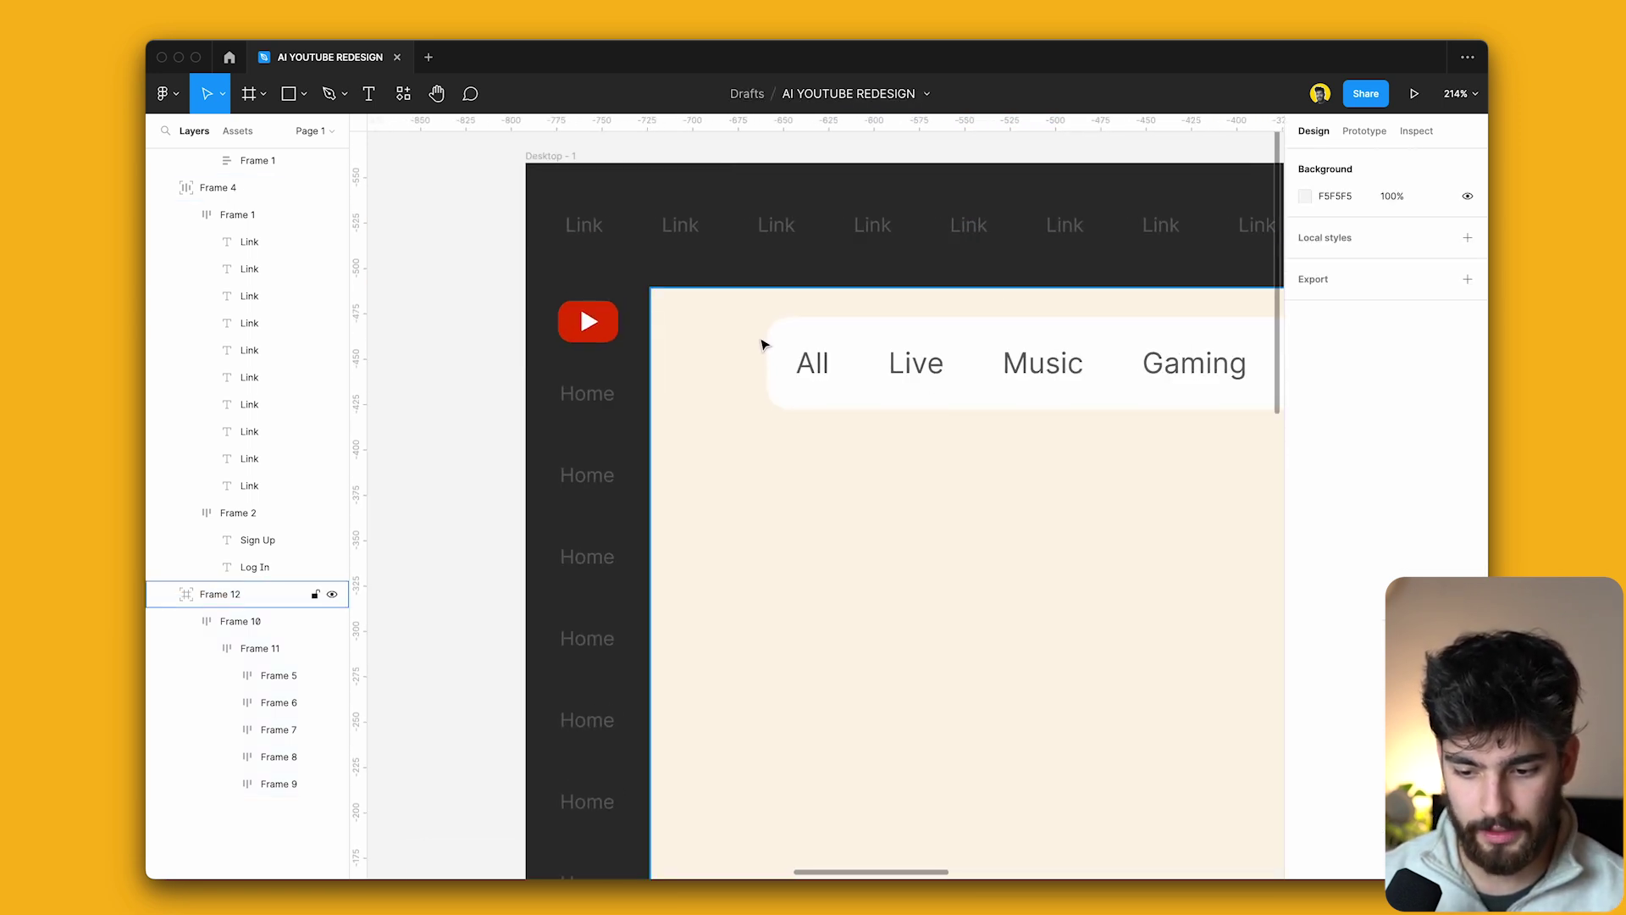
pyautogui.scroll(-5, 921, 386)
pyautogui.scroll(5, 920, 385)
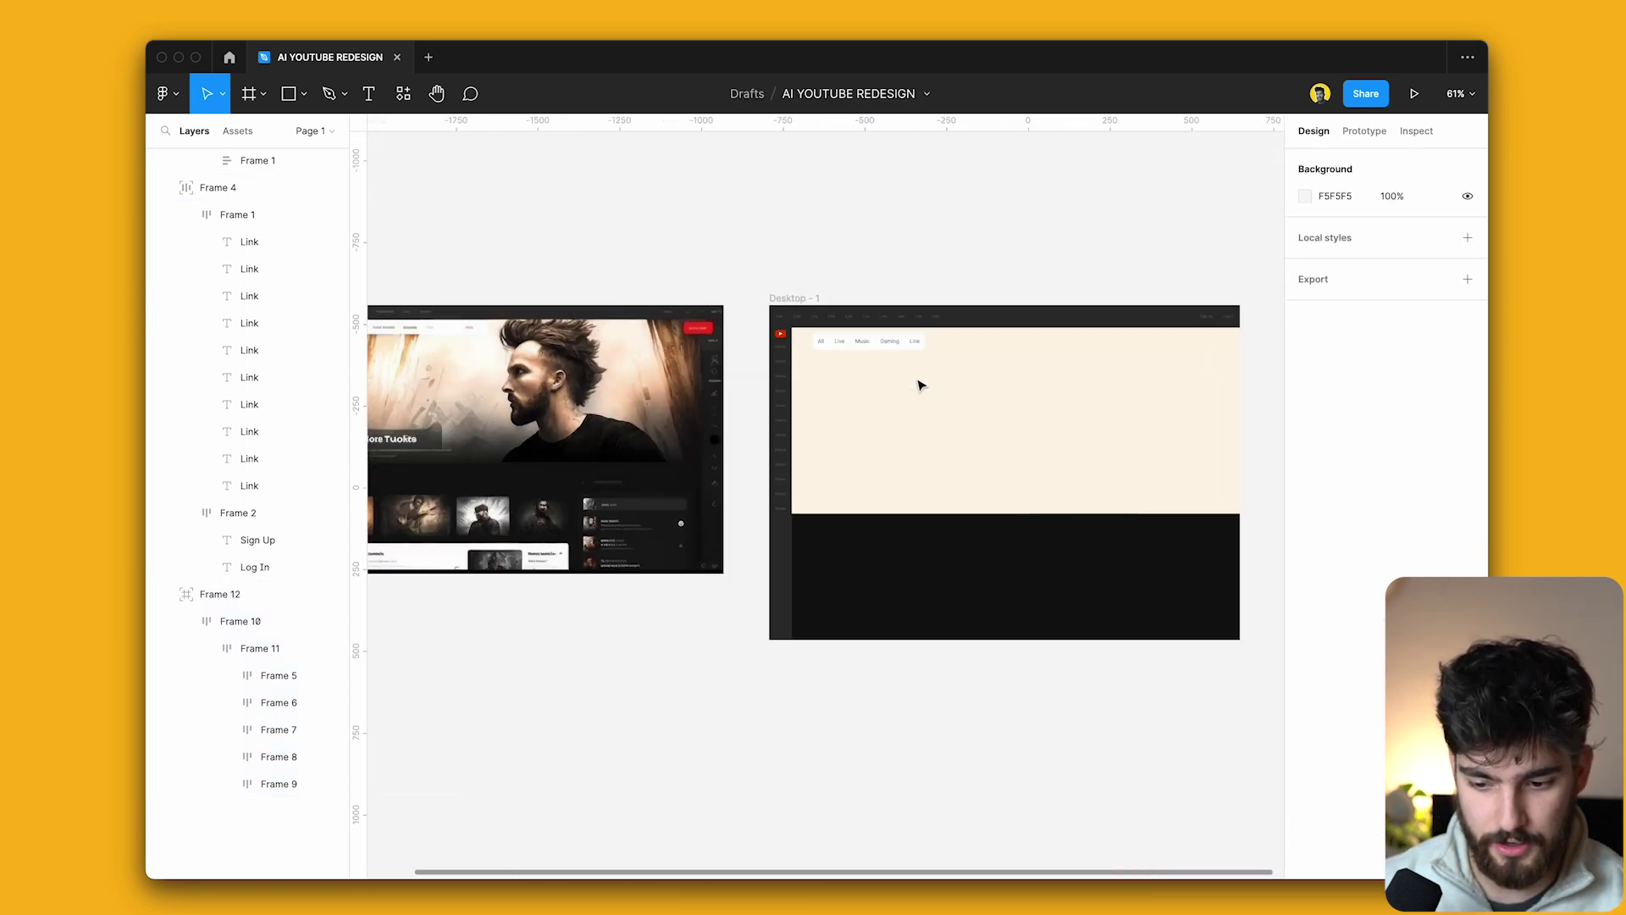
pyautogui.click(930, 337)
pyautogui.click(995, 454)
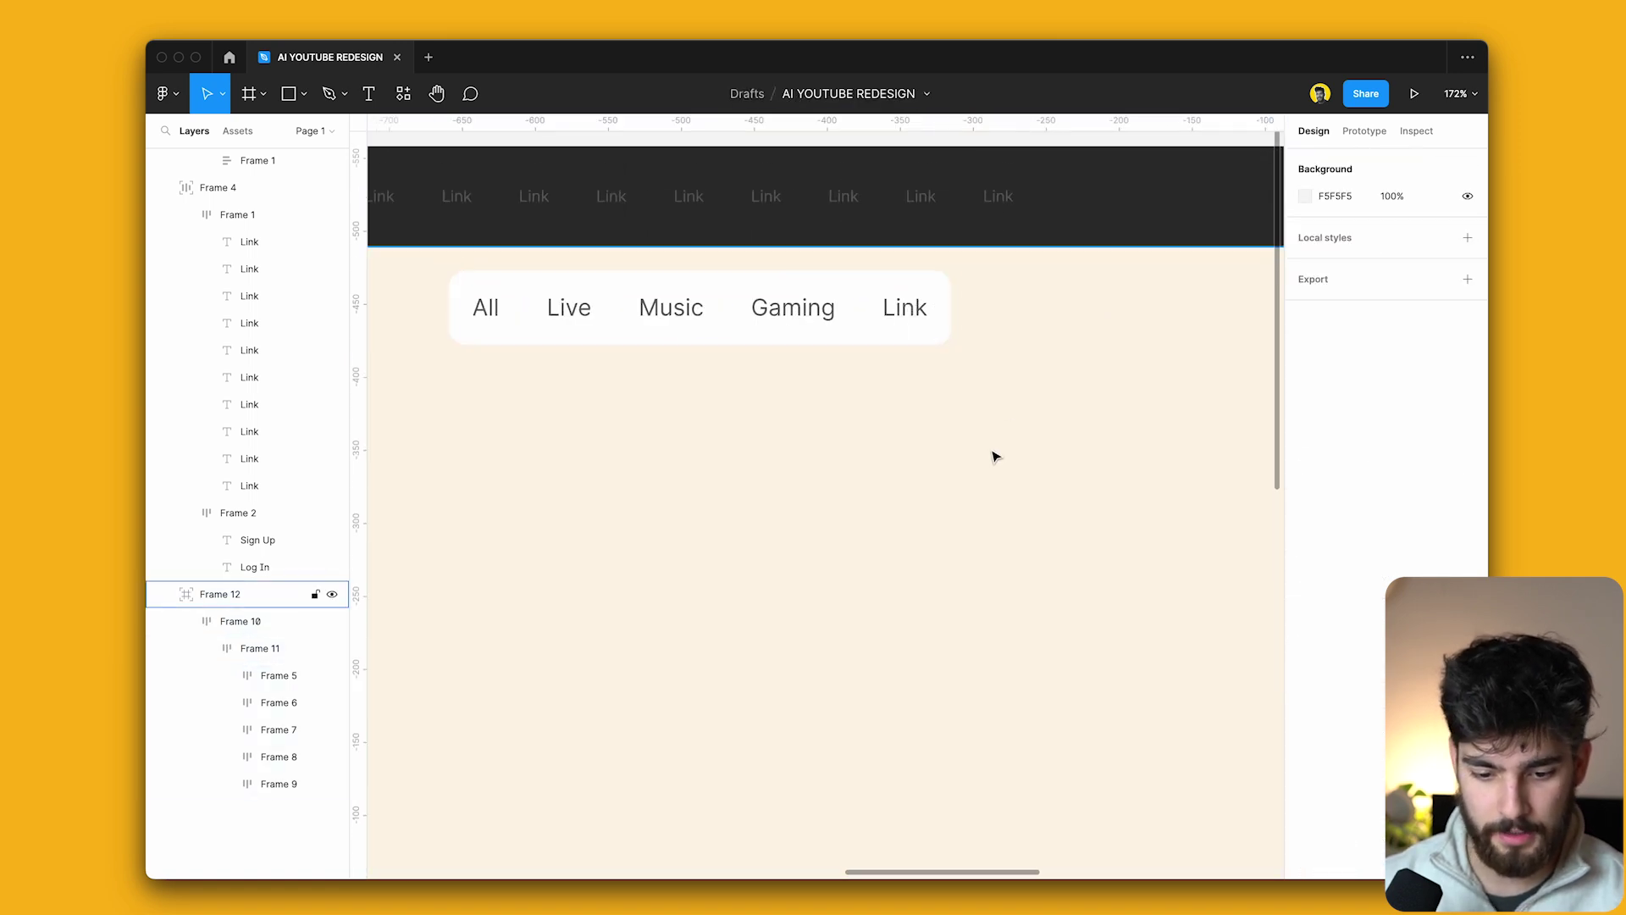
pyautogui.scroll(-5, 995, 455)
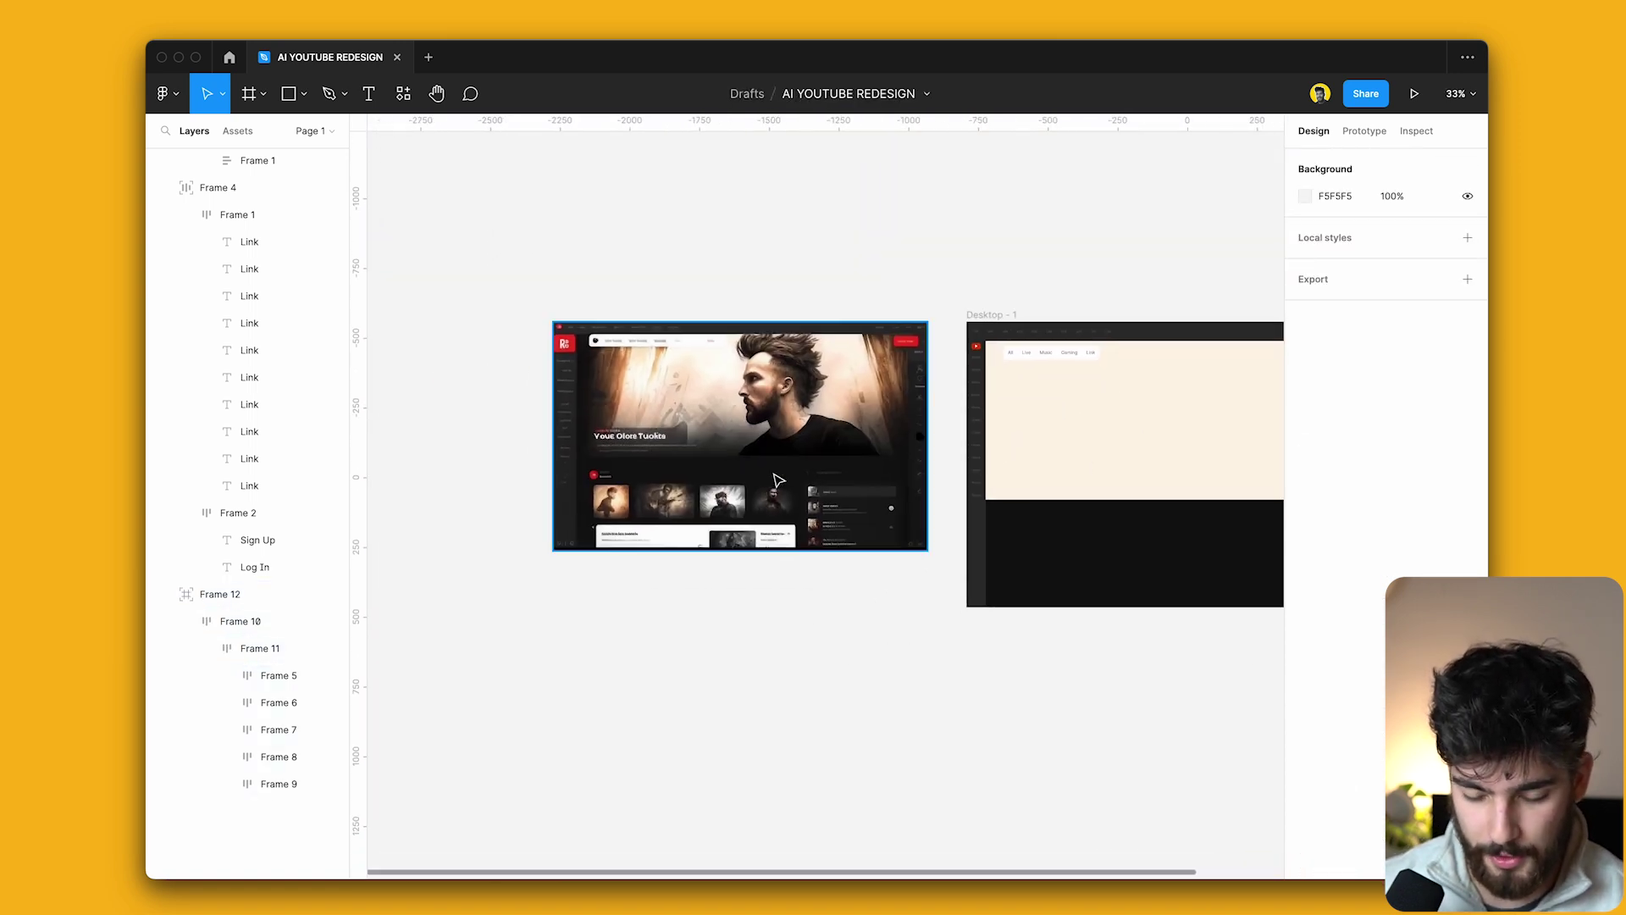
pyautogui.scroll(3, 779, 481)
pyautogui.scroll(-3, 788, 479)
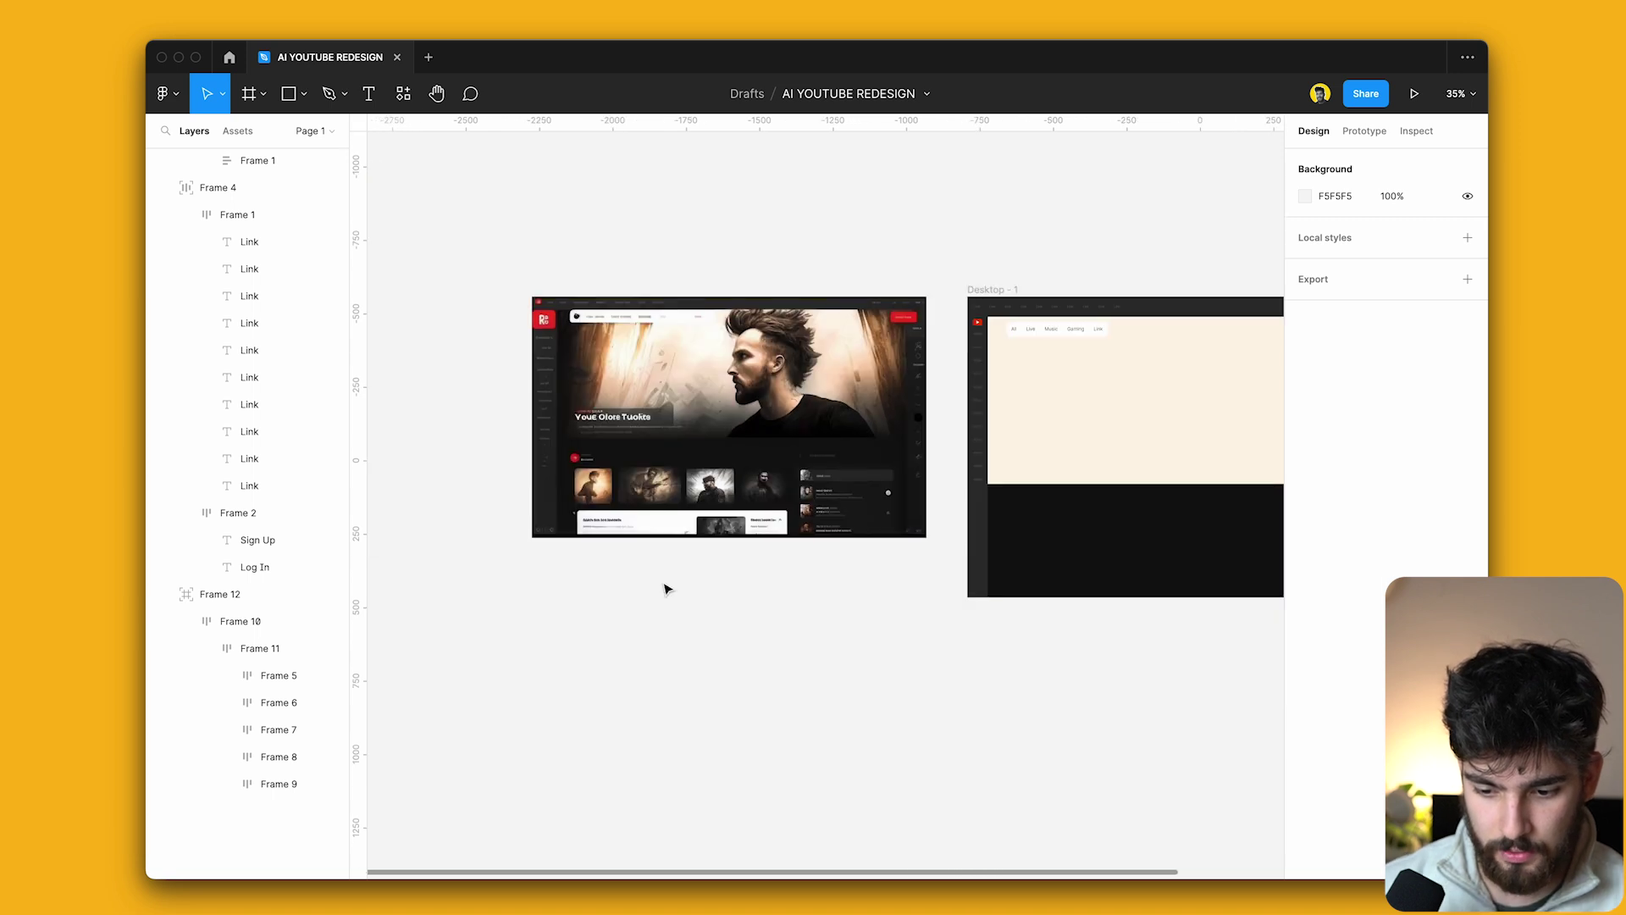
pyautogui.scroll(-1, 707, 572)
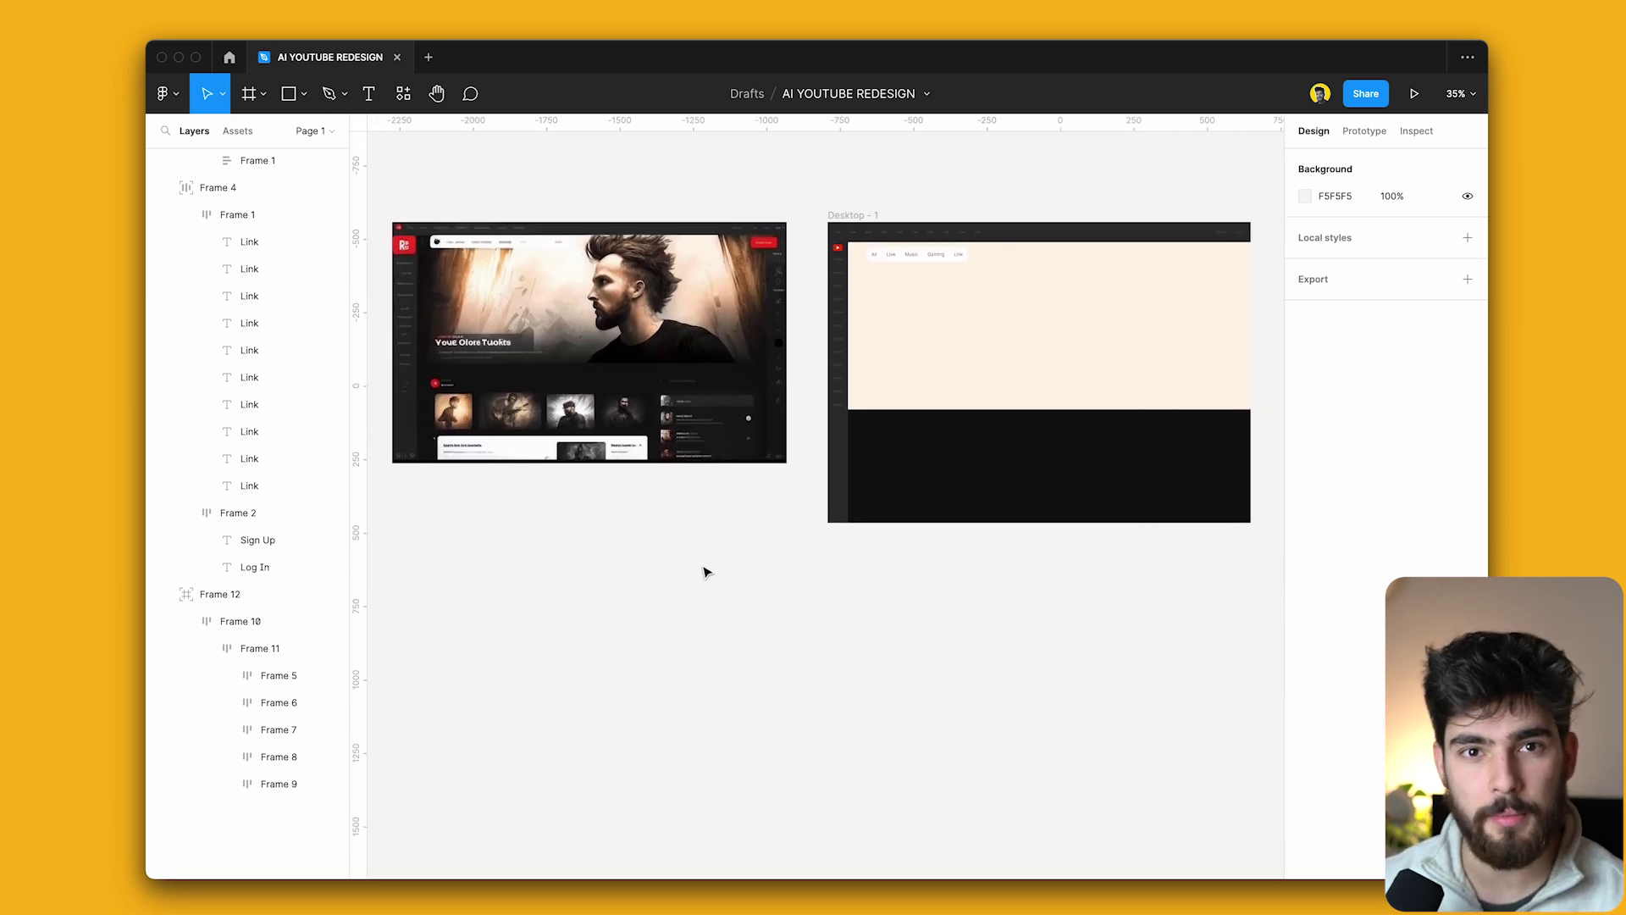
pyautogui.hscroll(-3, 473, 364)
# Inspect the reference homepage mockup and collapse Frame 4 in the Layers panel.
pyautogui.click(473, 364)
pyautogui.scroll(3, 473, 364)
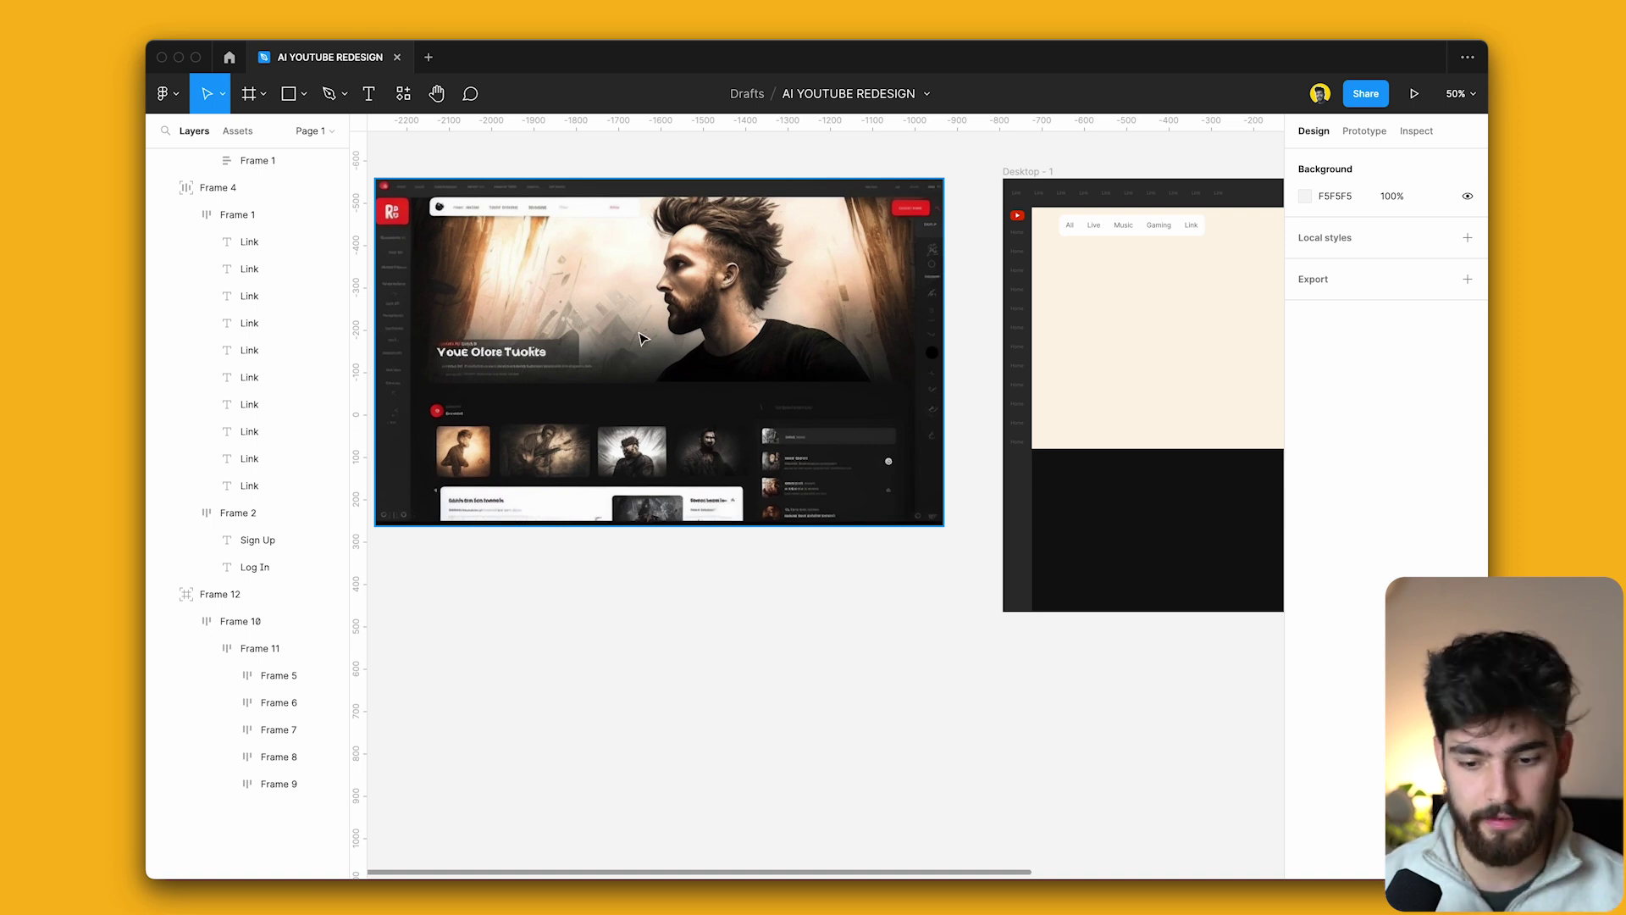
pyautogui.hscroll(-2, 641, 338)
pyautogui.scroll(1, 641, 339)
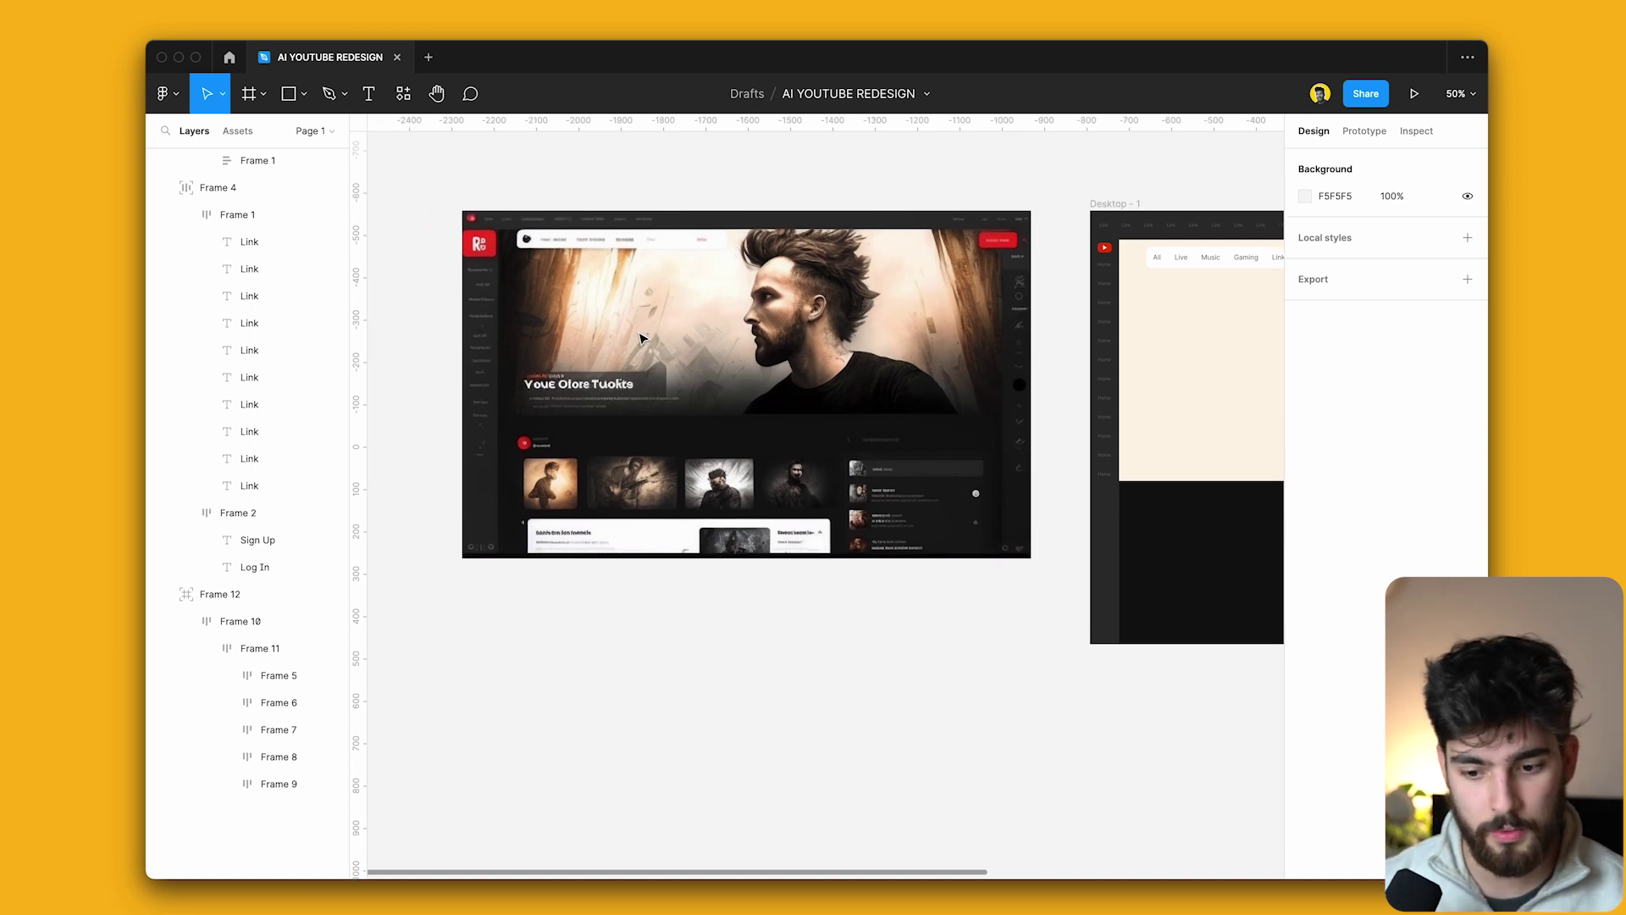
pyautogui.hscroll(2, 762, 294)
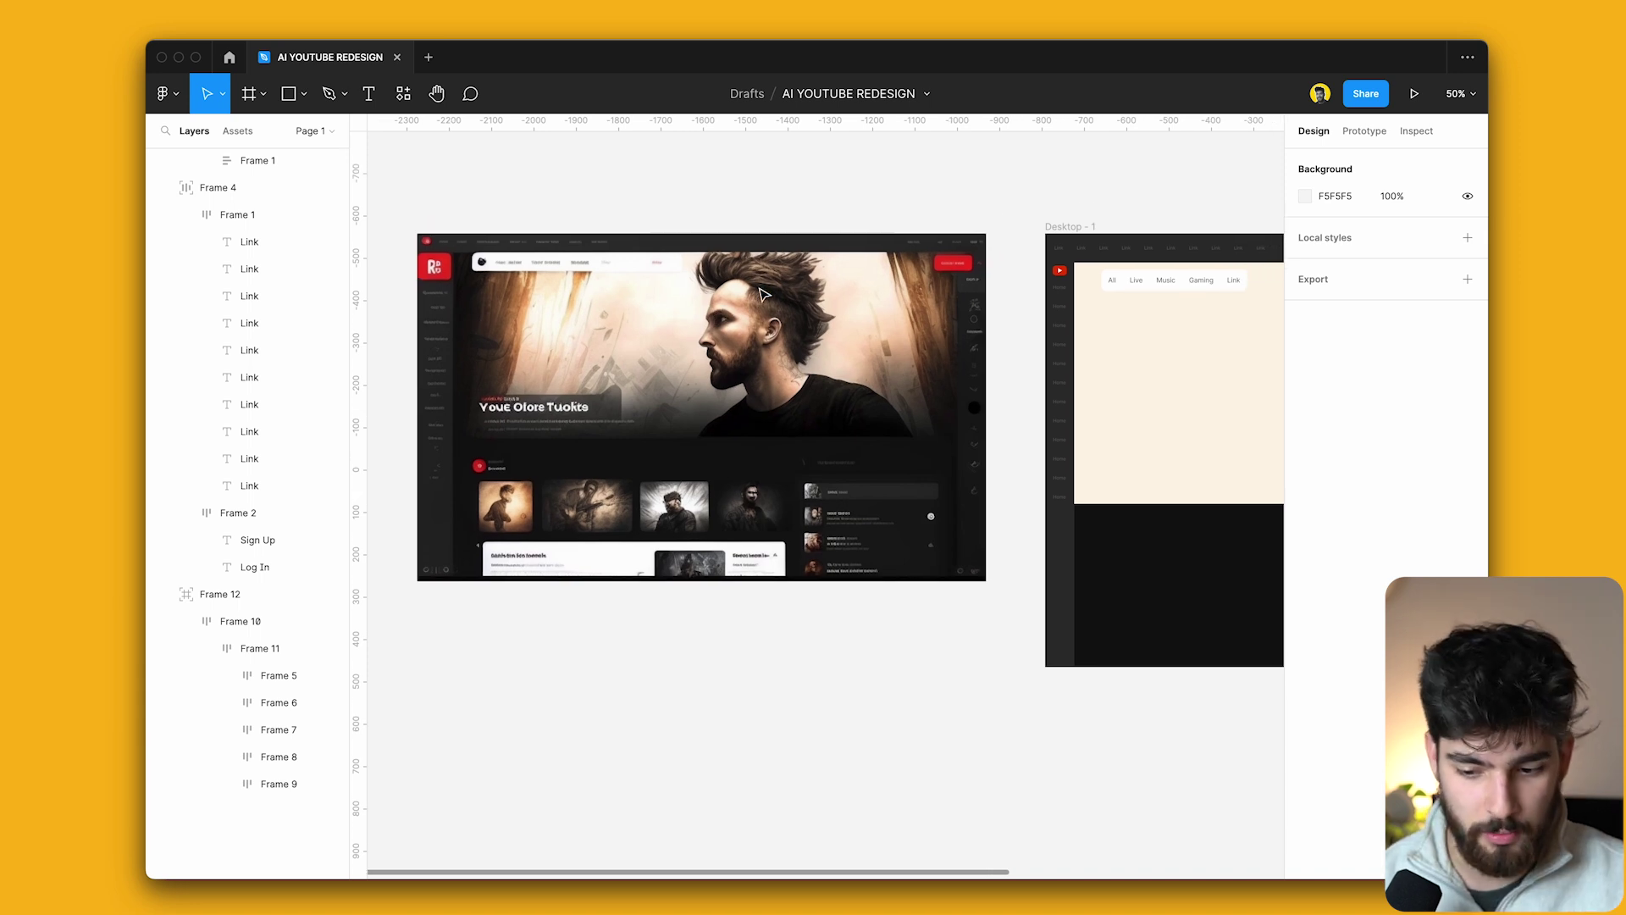
pyautogui.hscroll(2, 762, 293)
pyautogui.click(166, 188)
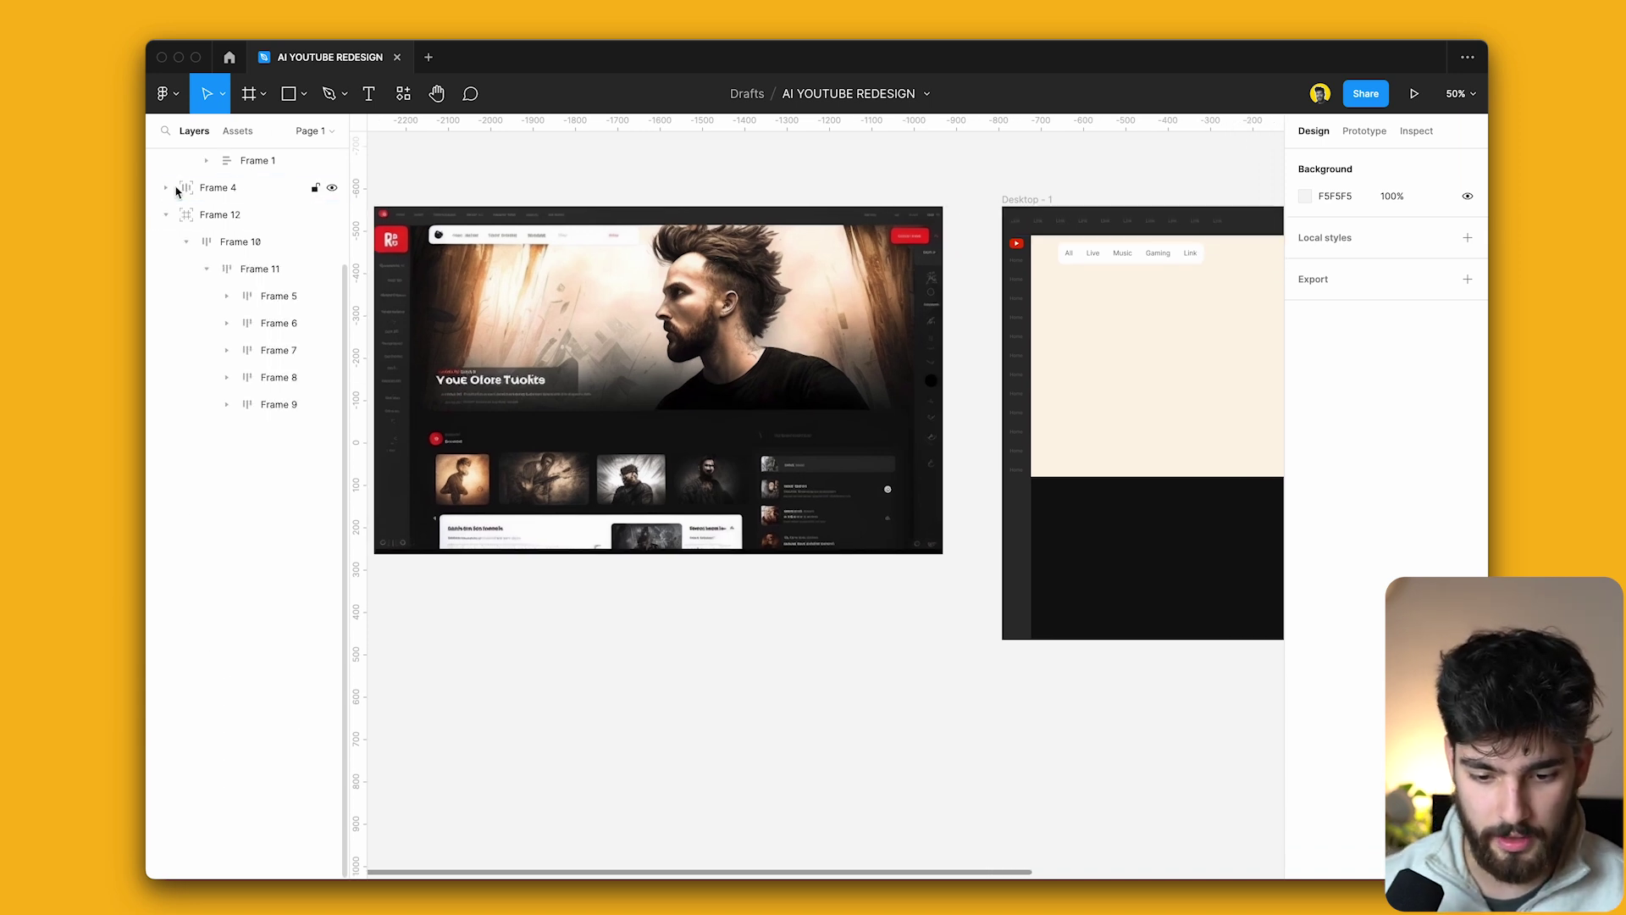
pyautogui.scroll(5, 437, 403)
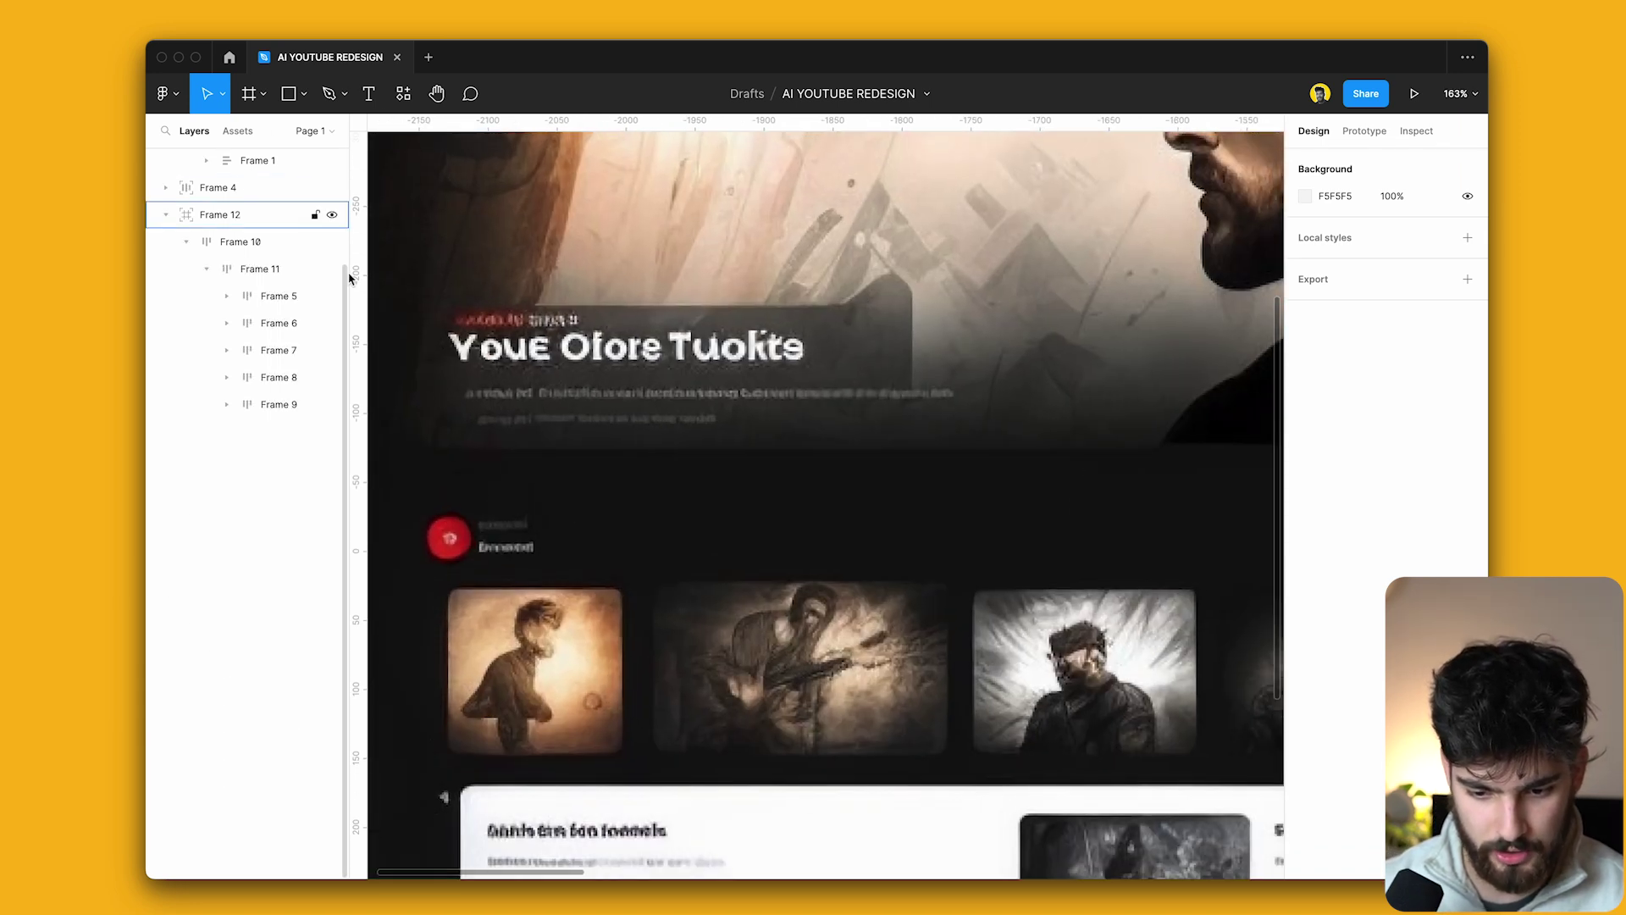
pyautogui.scroll(-5, 437, 403)
pyautogui.hscroll(3, 1031, 259)
pyautogui.scroll(2, 1032, 259)
# Add a Creator Name text layer above Desktop - 1 and scale it to 201×37.
pyautogui.press('t')
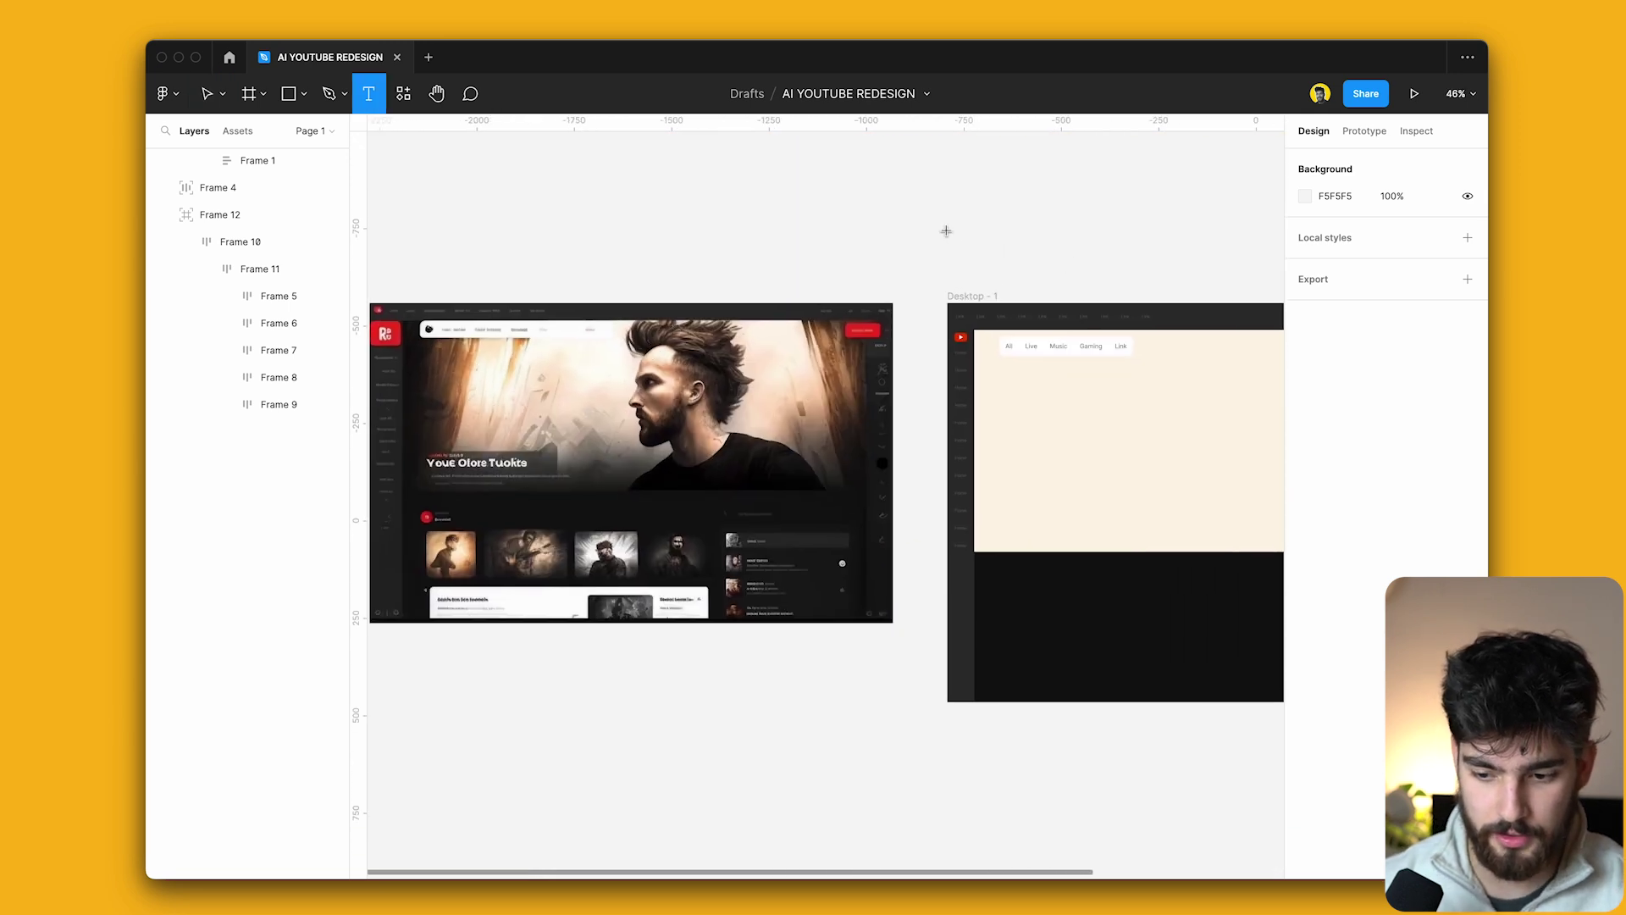
pyautogui.click(945, 229)
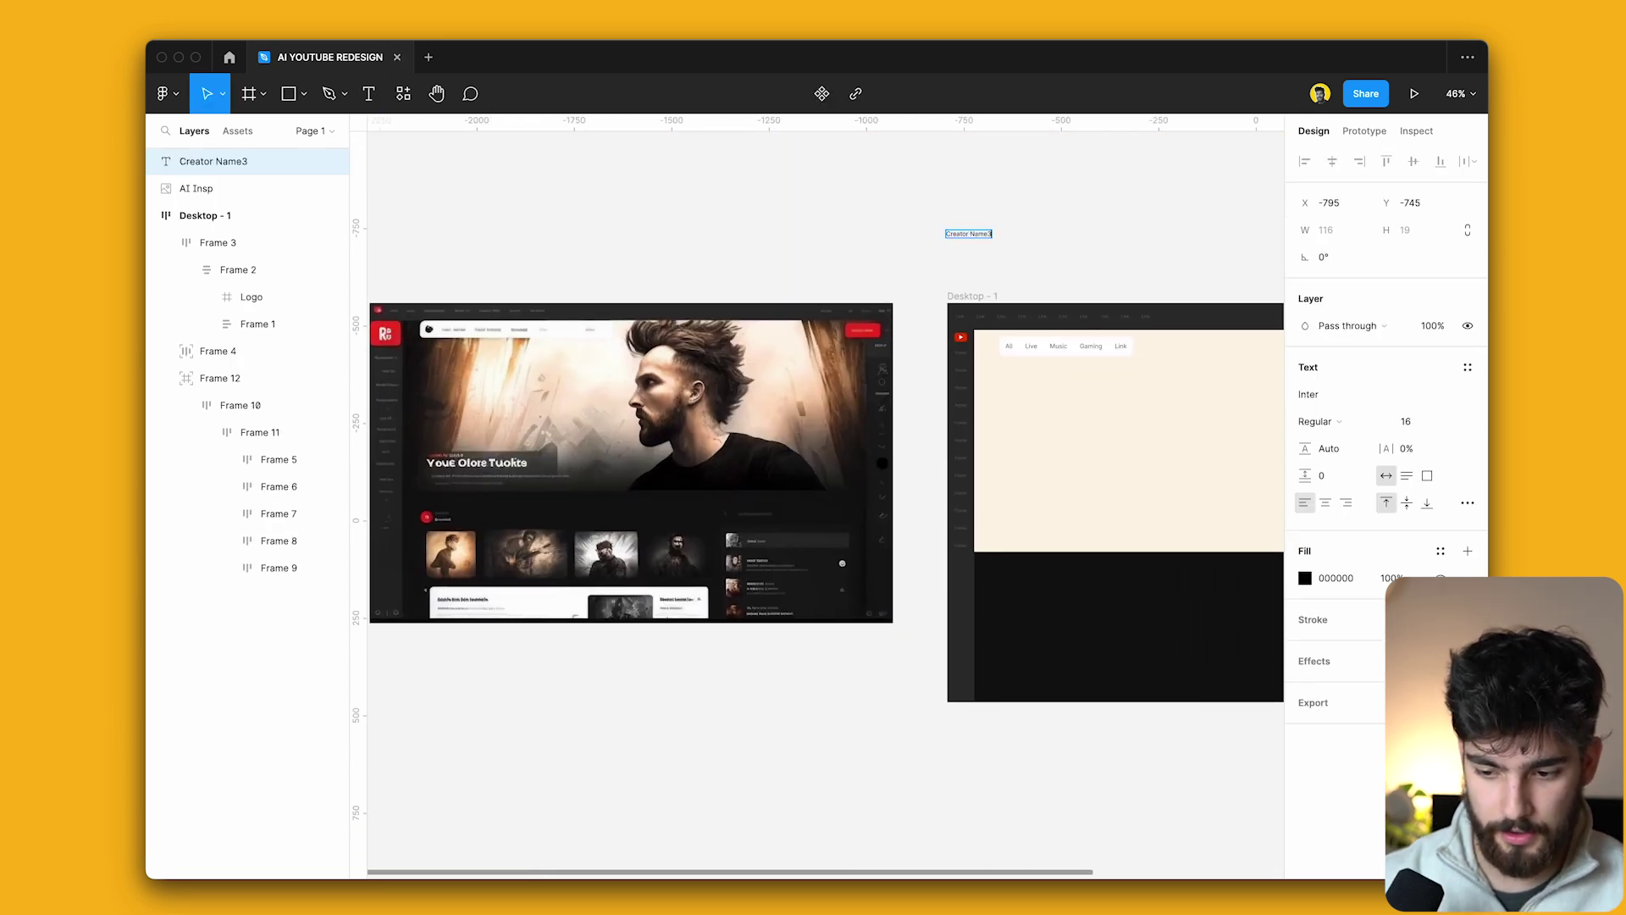
pyautogui.press('BackSpace')
pyautogui.press('Escape')
pyautogui.press('k')
pyautogui.moveTo(992, 234)
pyautogui.mouseDown()
pyautogui.moveTo(1027, 235)
pyautogui.moveTo(973, 225)
pyautogui.mouseUp()
pyautogui.scroll(3, 953, 216)
pyautogui.hscroll(-5, 978, 226)
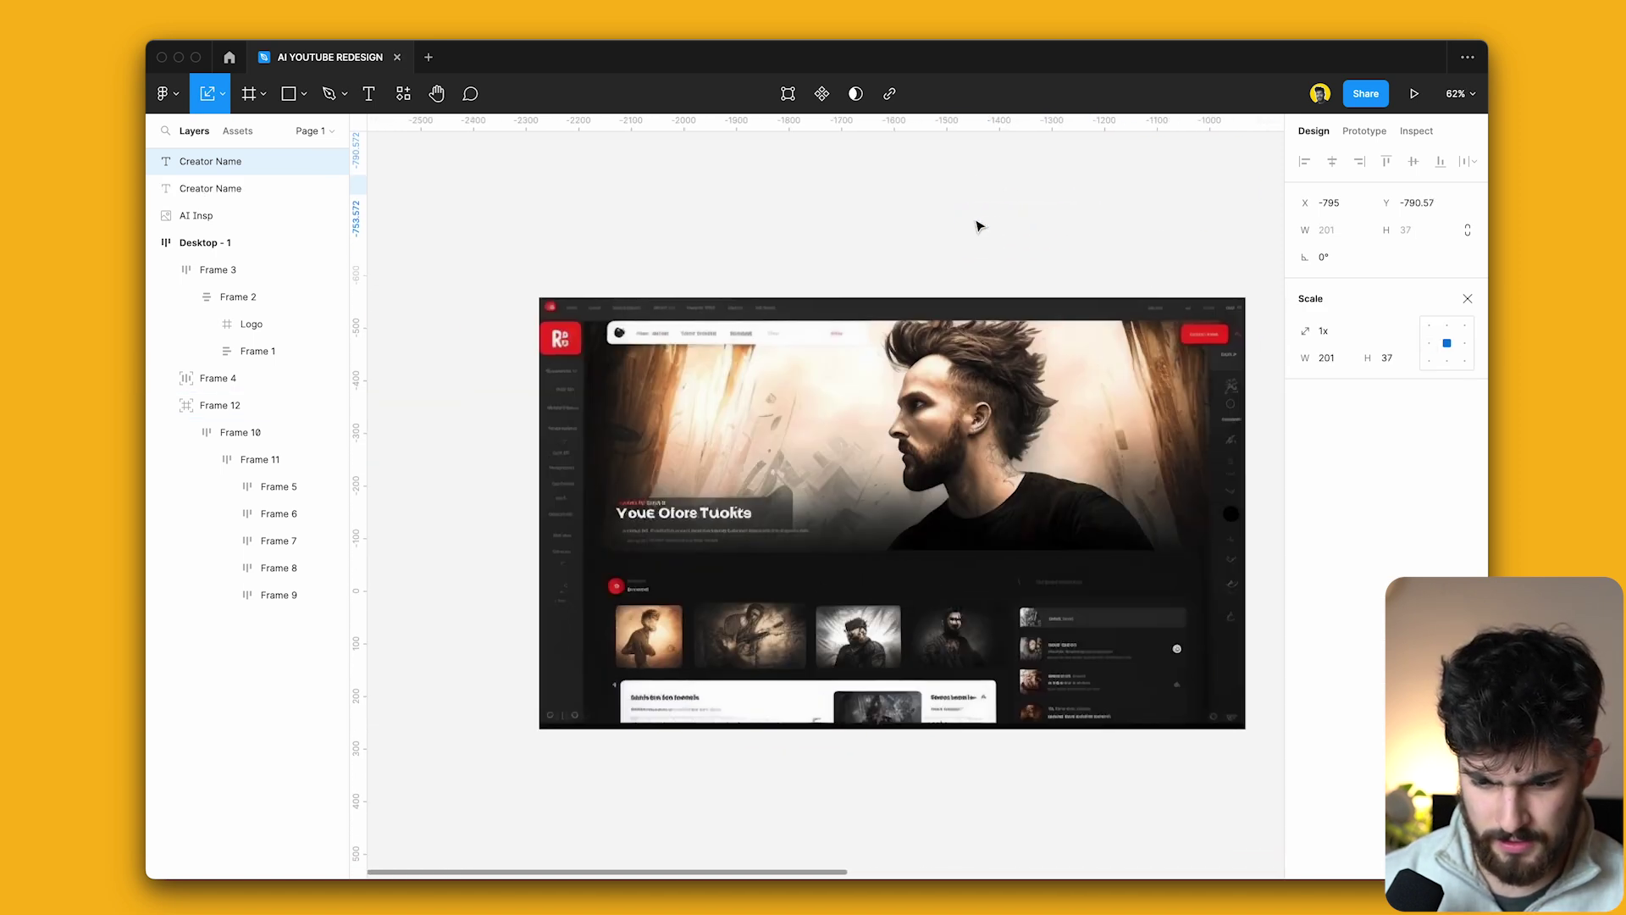
# Check the AI Insp reference image and select the red Creator Name text.
pyautogui.click(581, 538)
pyautogui.rightClick(646, 406)
pyautogui.press('Escape')
pyautogui.scroll(3, 724, 472)
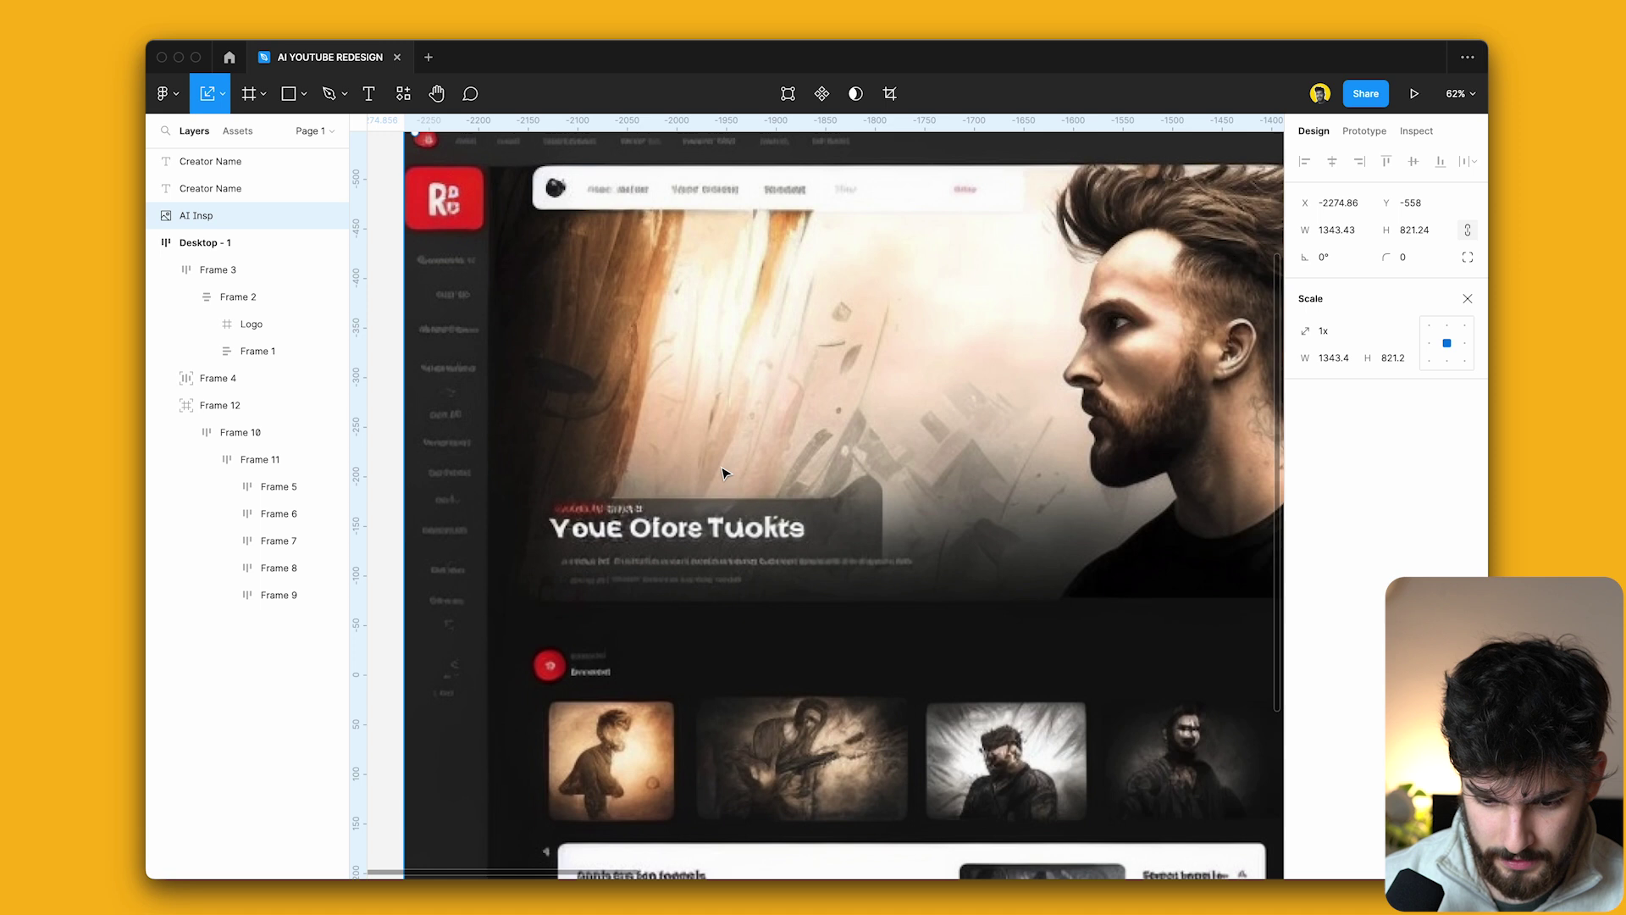
pyautogui.scroll(2, 724, 472)
pyautogui.scroll(-6, 692, 522)
pyautogui.hscroll(5, 641, 437)
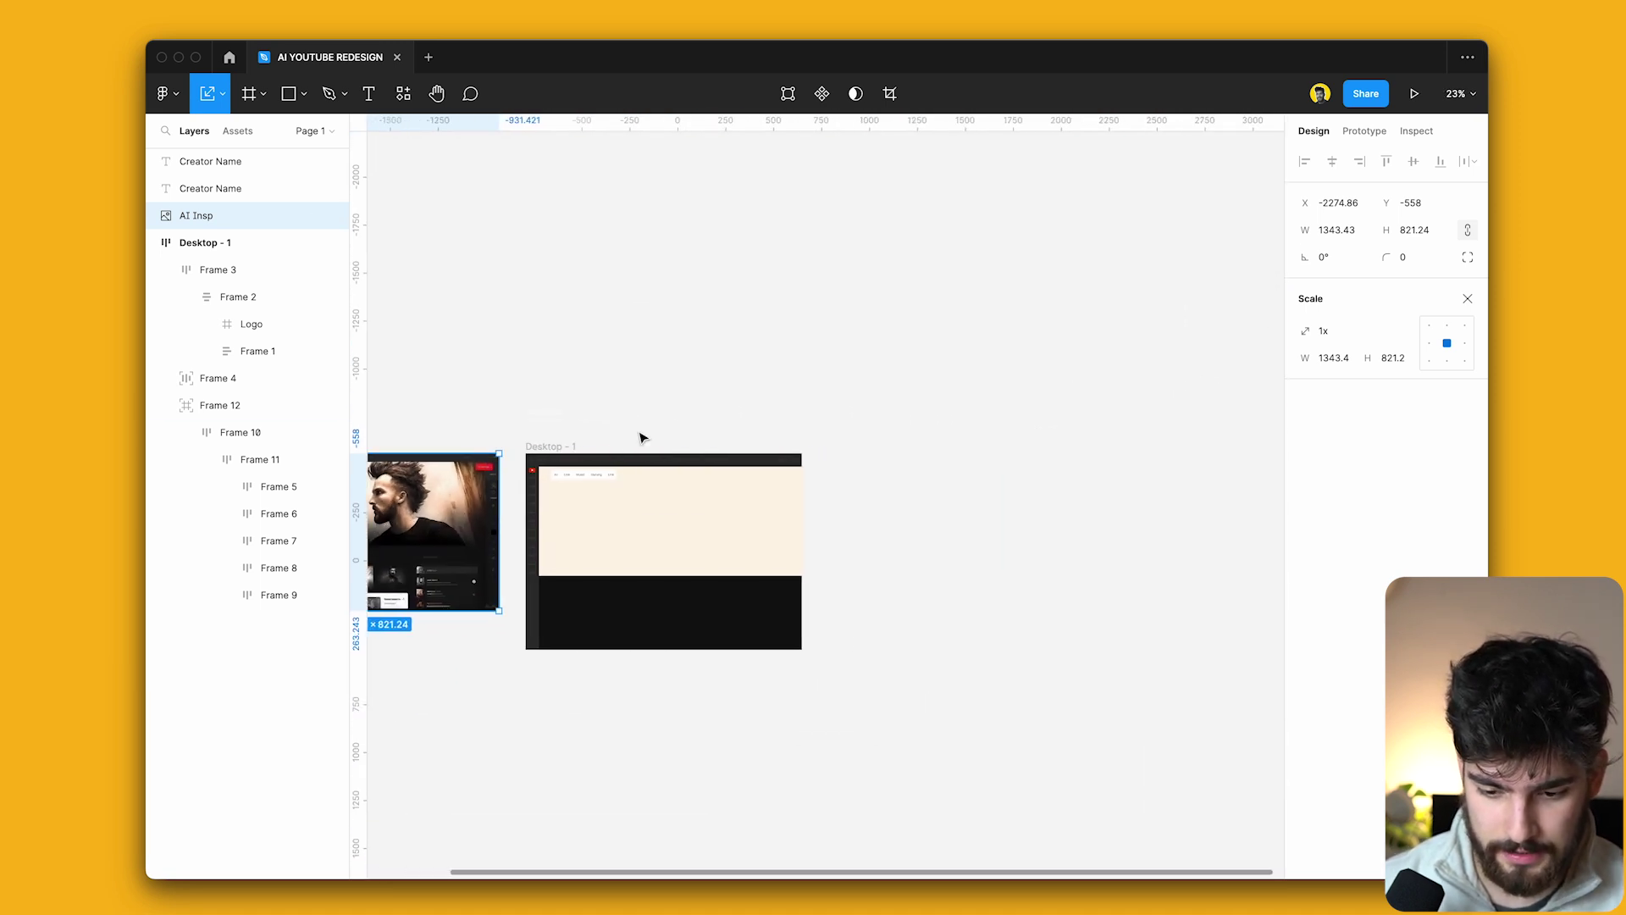
pyautogui.click(555, 415)
pyautogui.scroll(10, 962, 410)
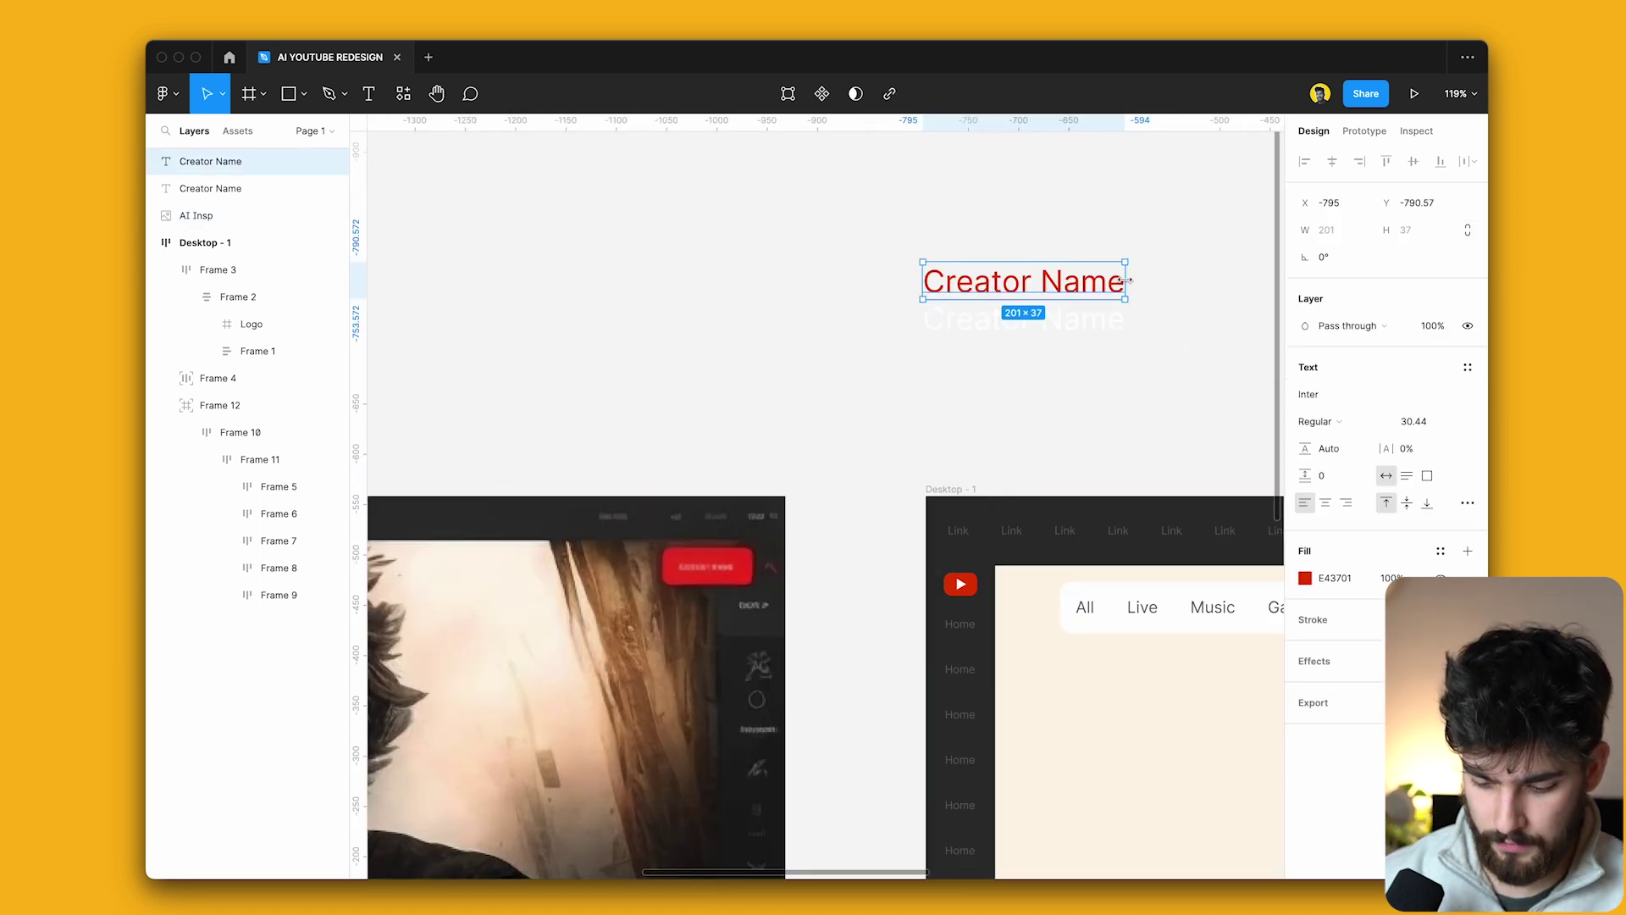
# Duplicate the red text into an auto-layout row with a gap of 6.
pyautogui.hotkey('shift', 'a')
pyautogui.hotkey('ctrl', 'd')
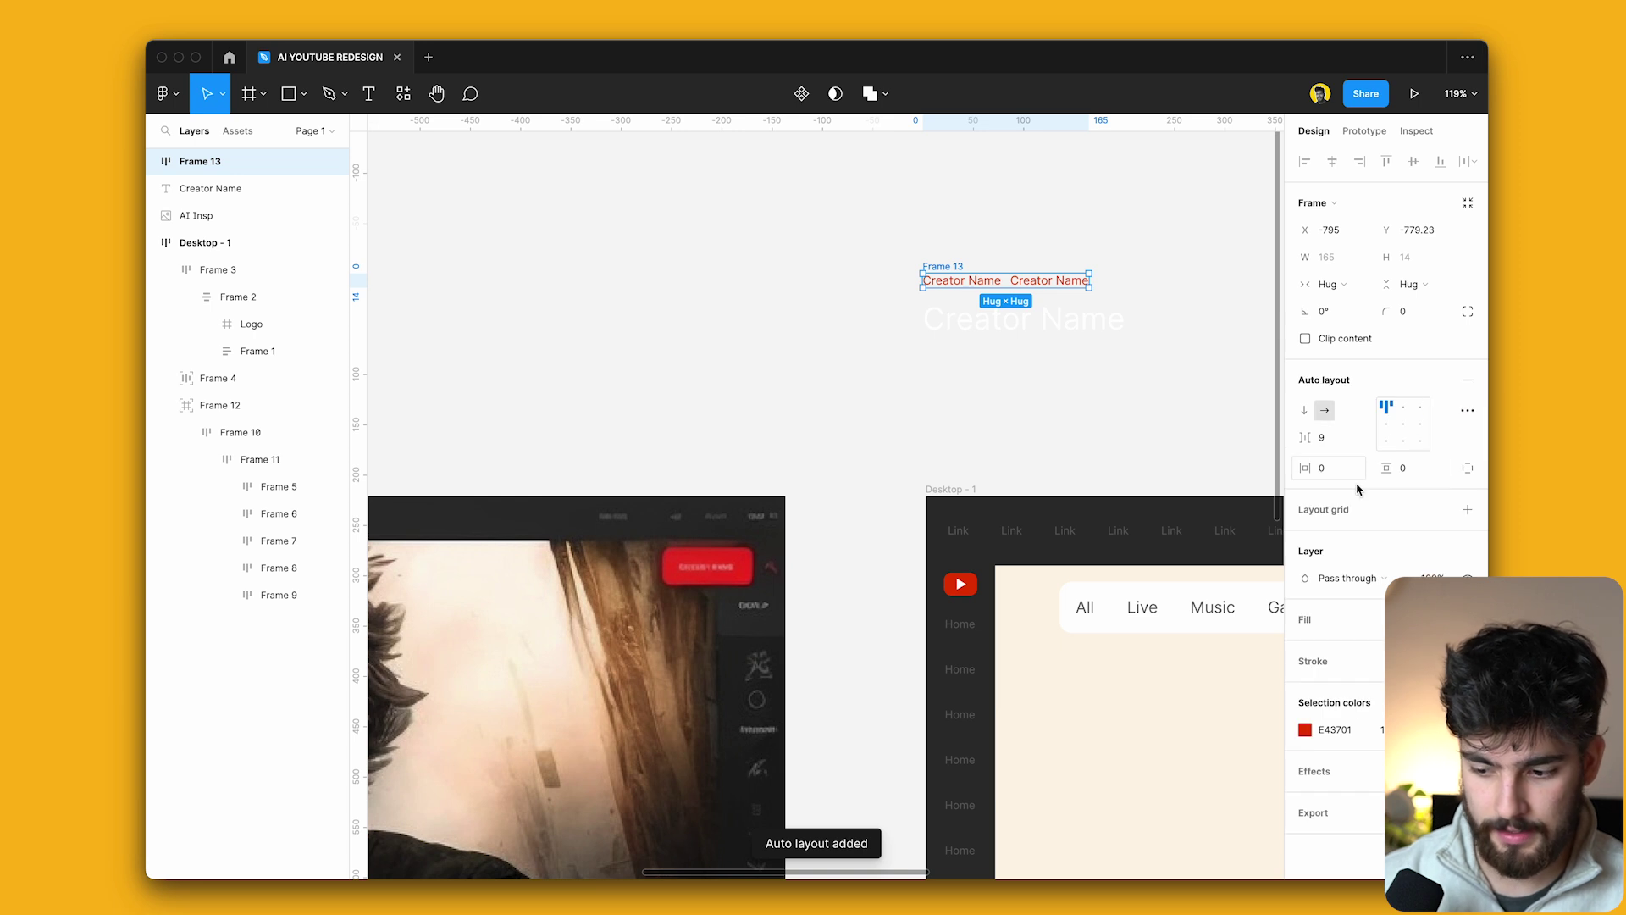
pyautogui.click(1338, 439)
pyautogui.write('6')
pyautogui.press('Return')
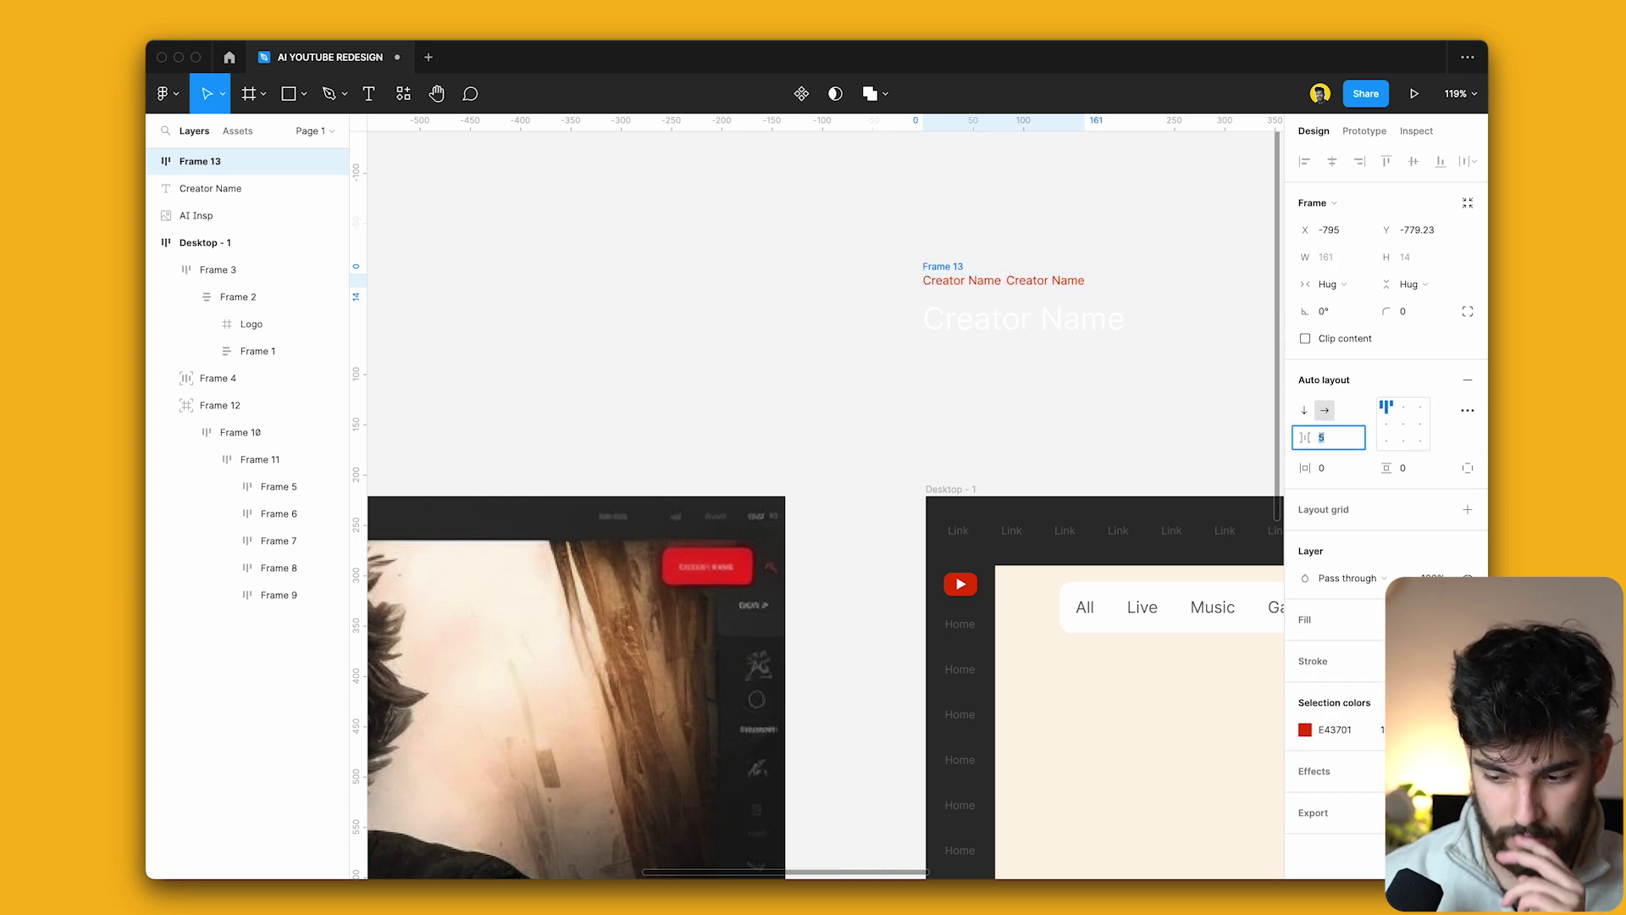
# Relabel the two red tags Live and Music, then select the parent Frame 13.
pyautogui.click(961, 280)
pyautogui.scroll(5, 990, 280)
pyautogui.write('Live')
pyautogui.doubleClick(1035, 293)
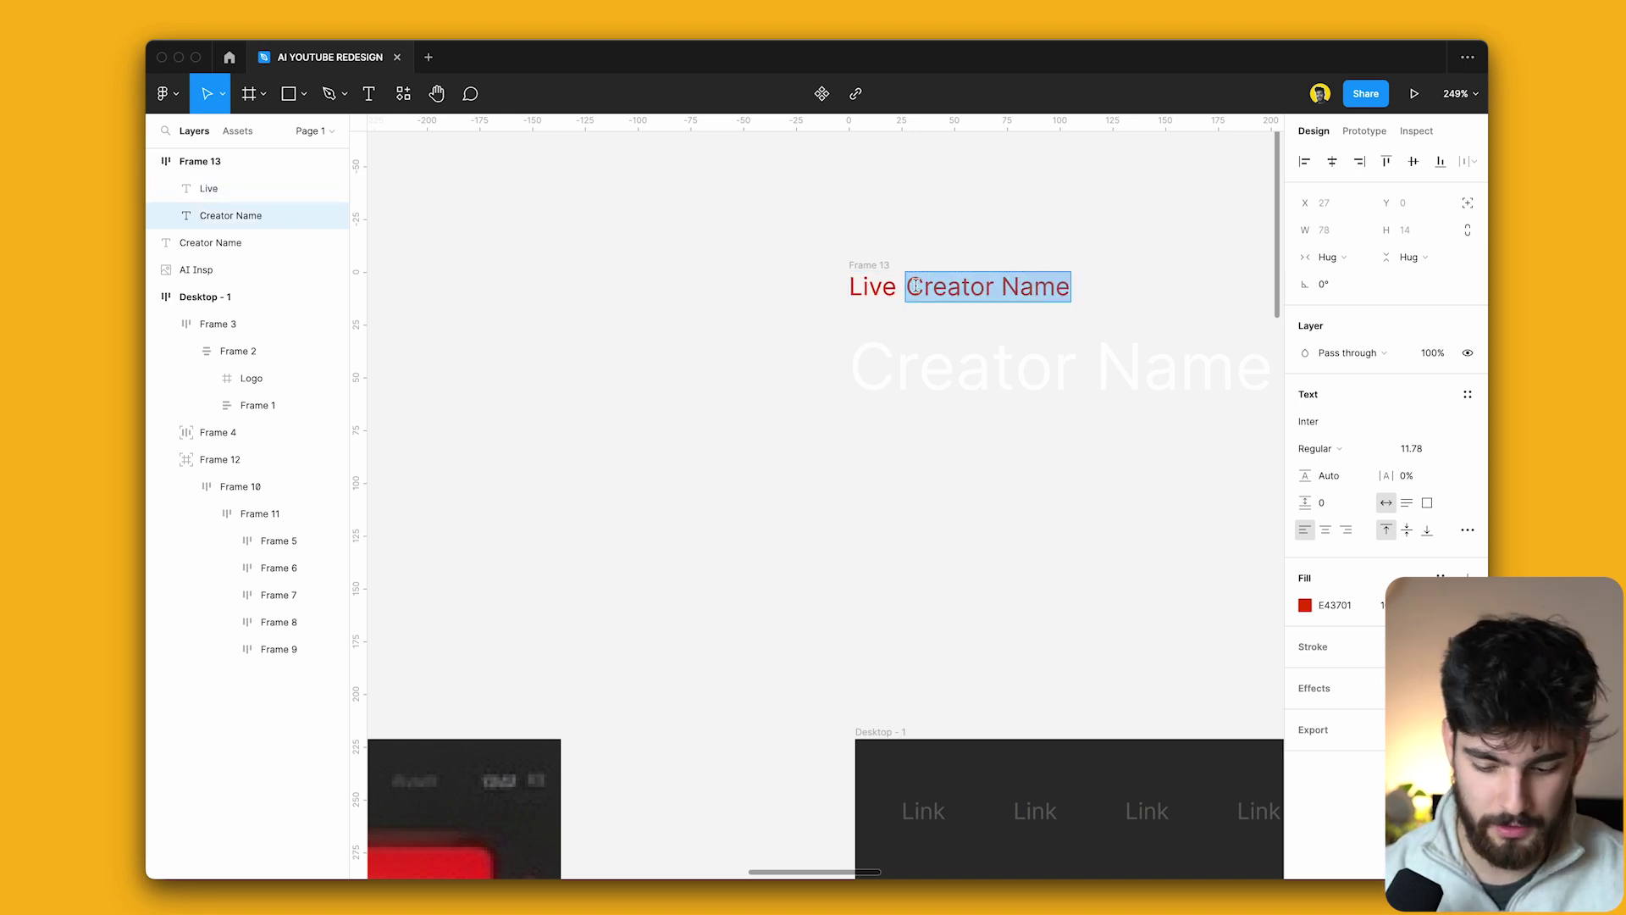
pyautogui.write('M')
pyautogui.press('Escape')
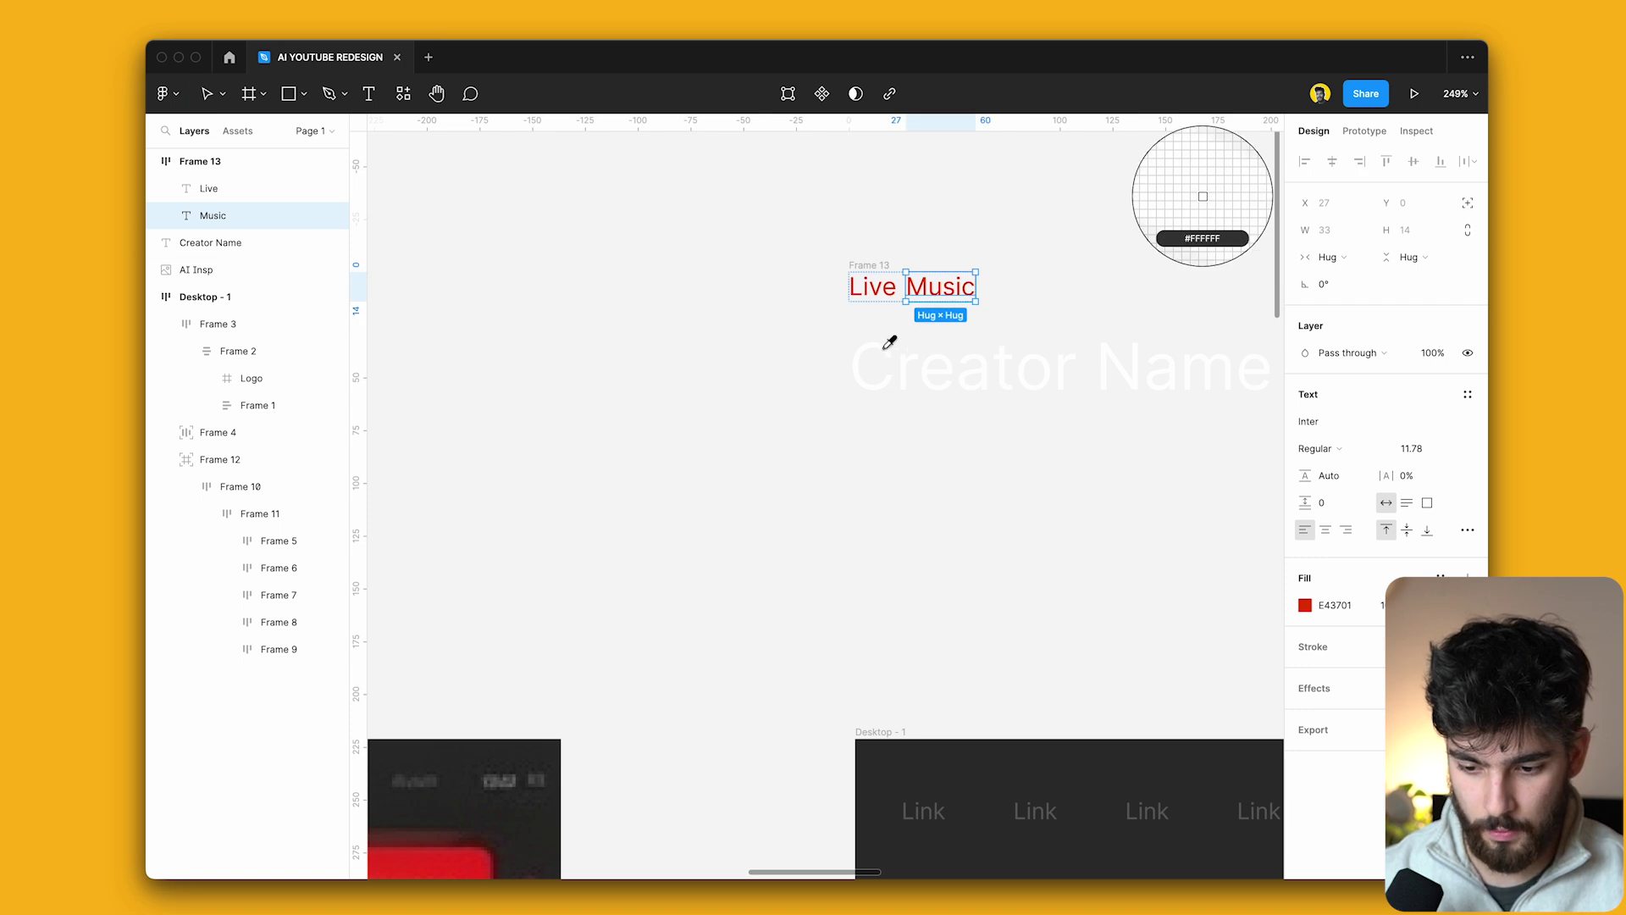
pyautogui.scroll(-5, 885, 347)
pyautogui.press('Escape')
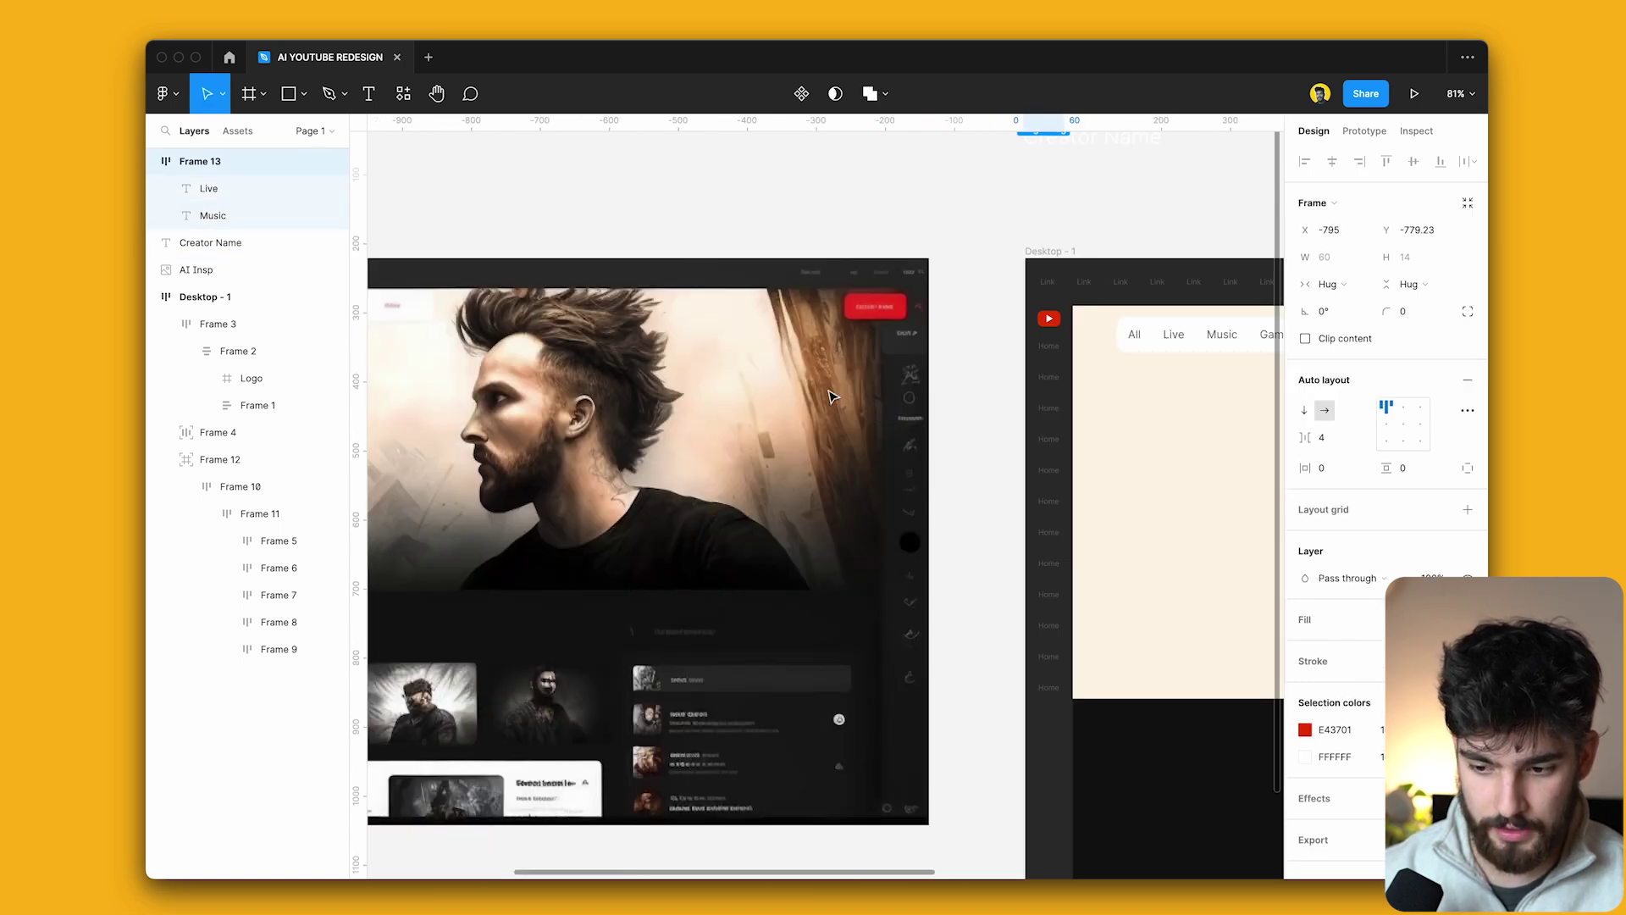
pyautogui.hscroll(-3, 627, 417)
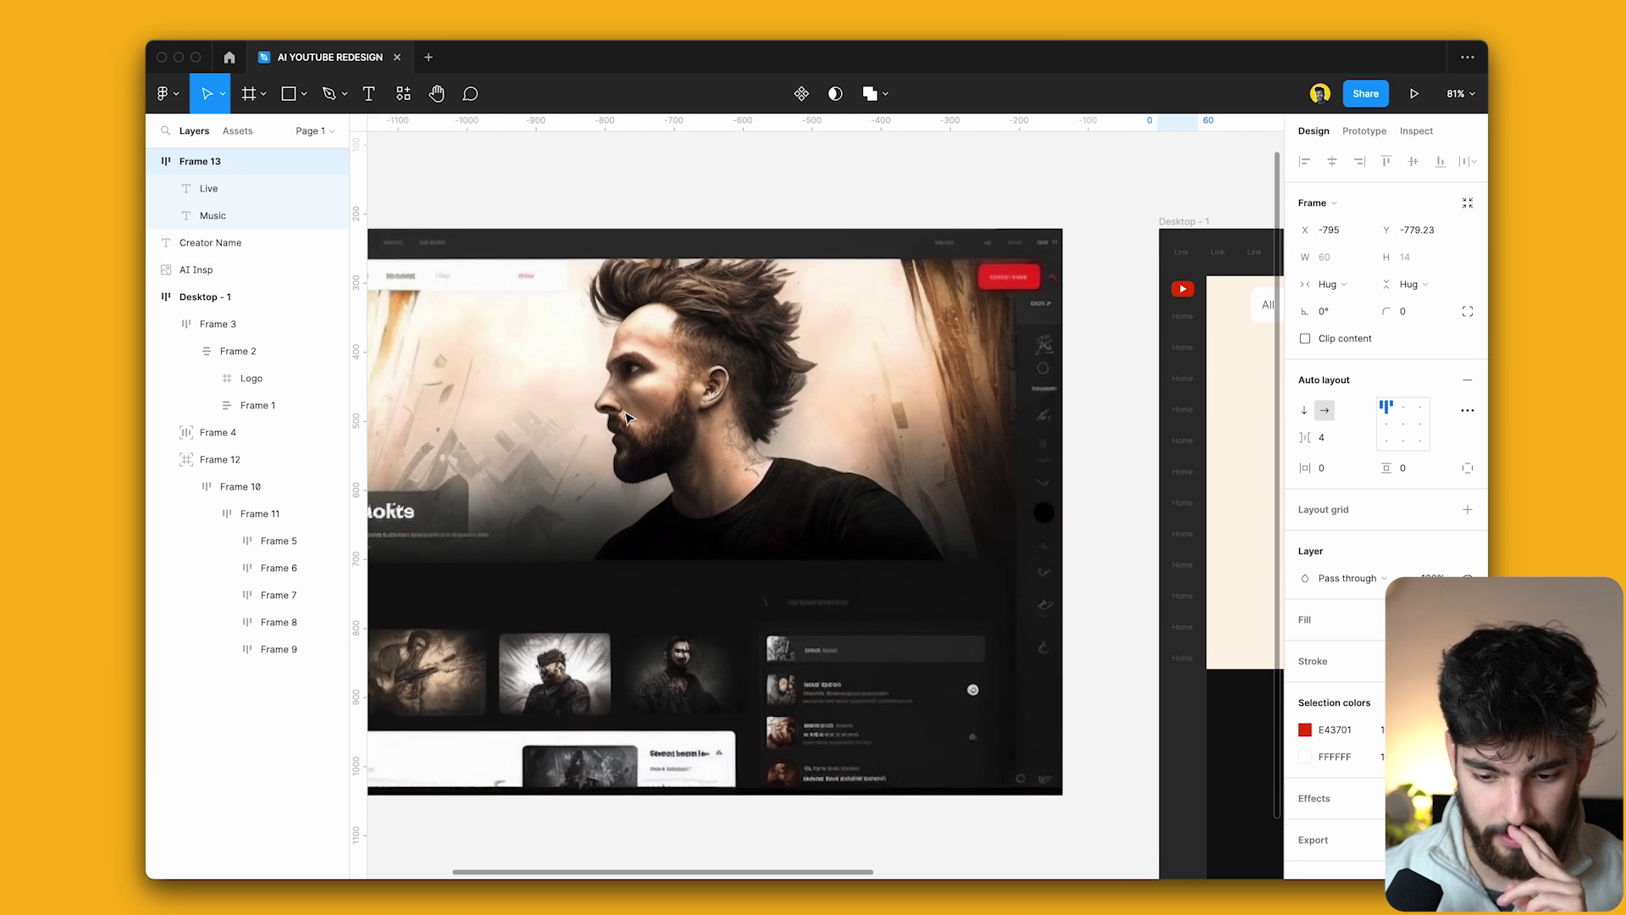
pyautogui.hscroll(-10, 626, 417)
pyautogui.scroll(-2, 598, 583)
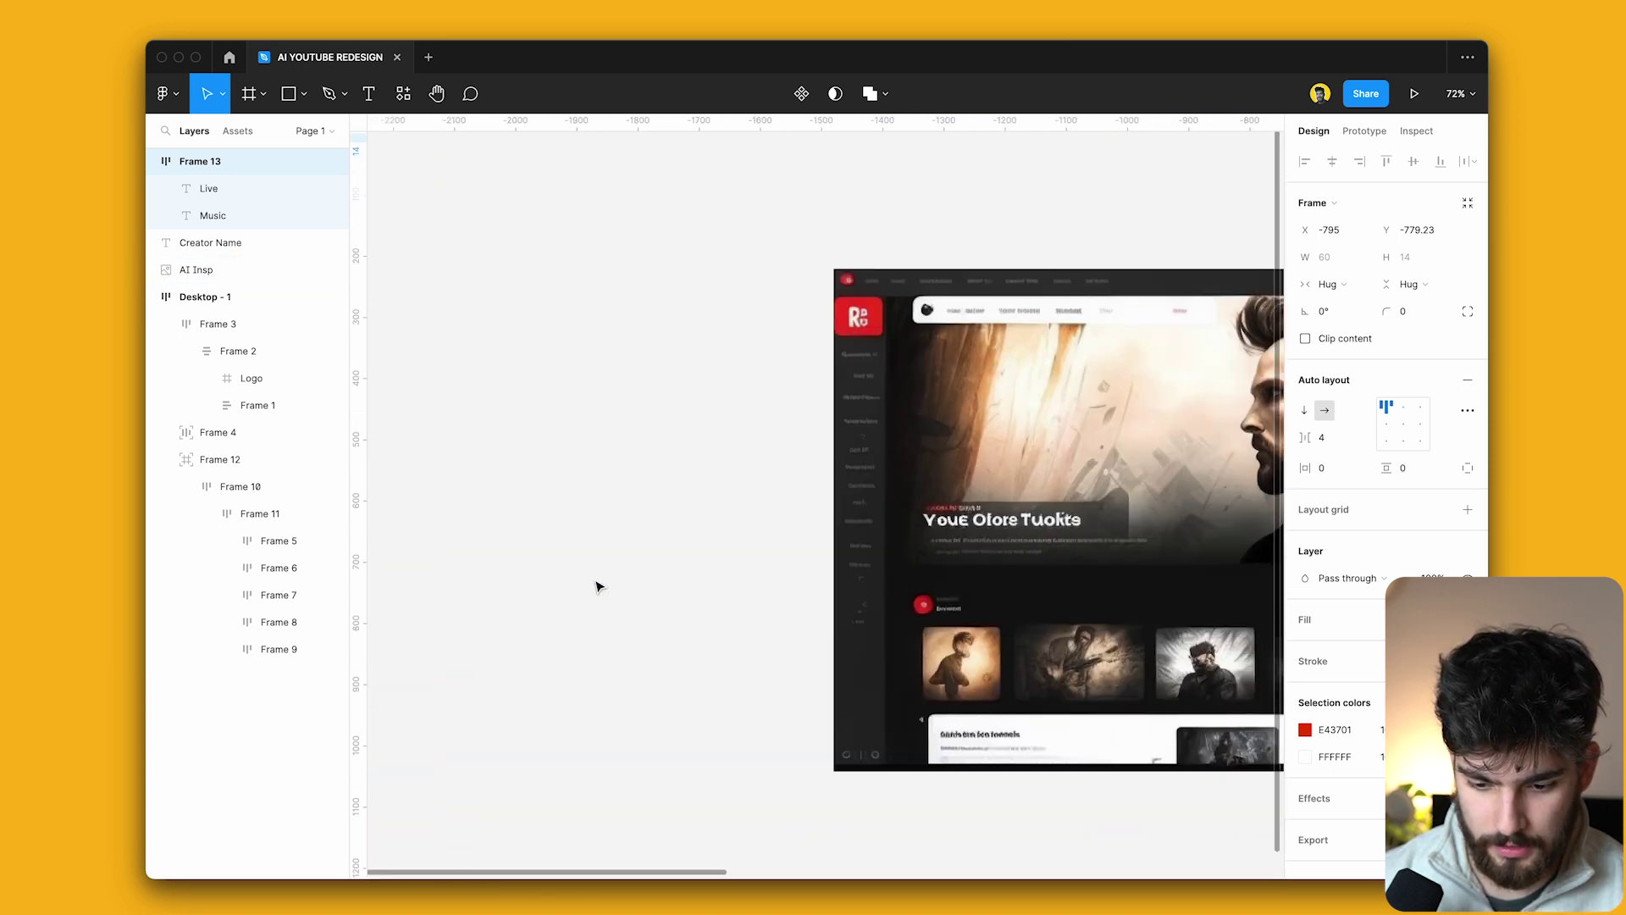
pyautogui.hscroll(5, 598, 586)
pyautogui.scroll(-1, 599, 586)
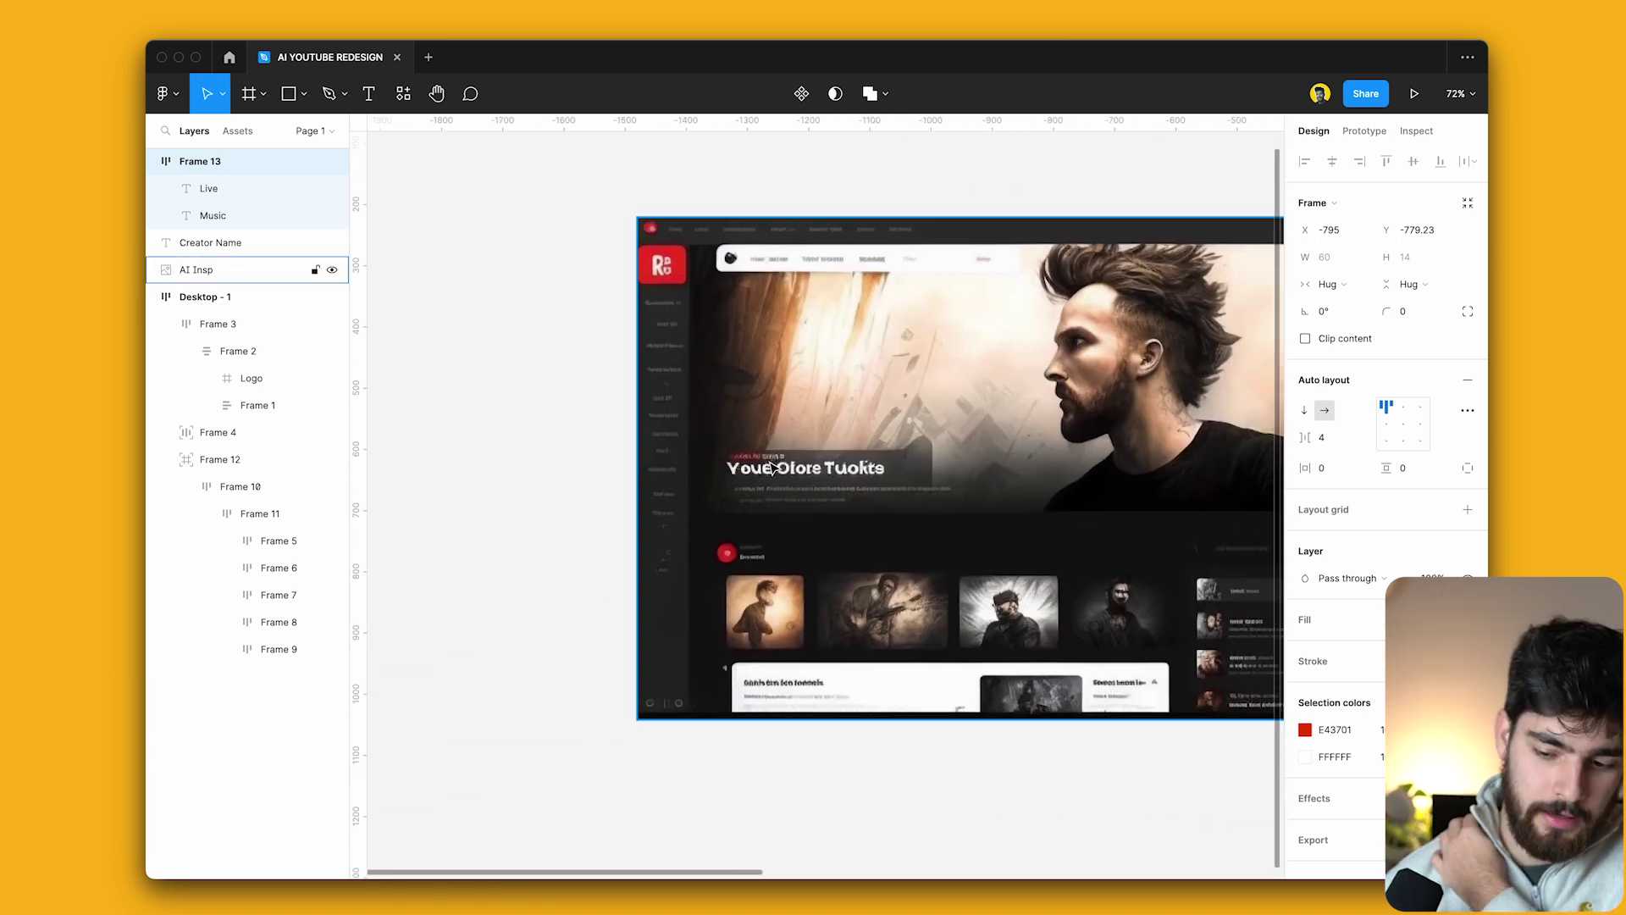
pyautogui.hscroll(5, 802, 476)
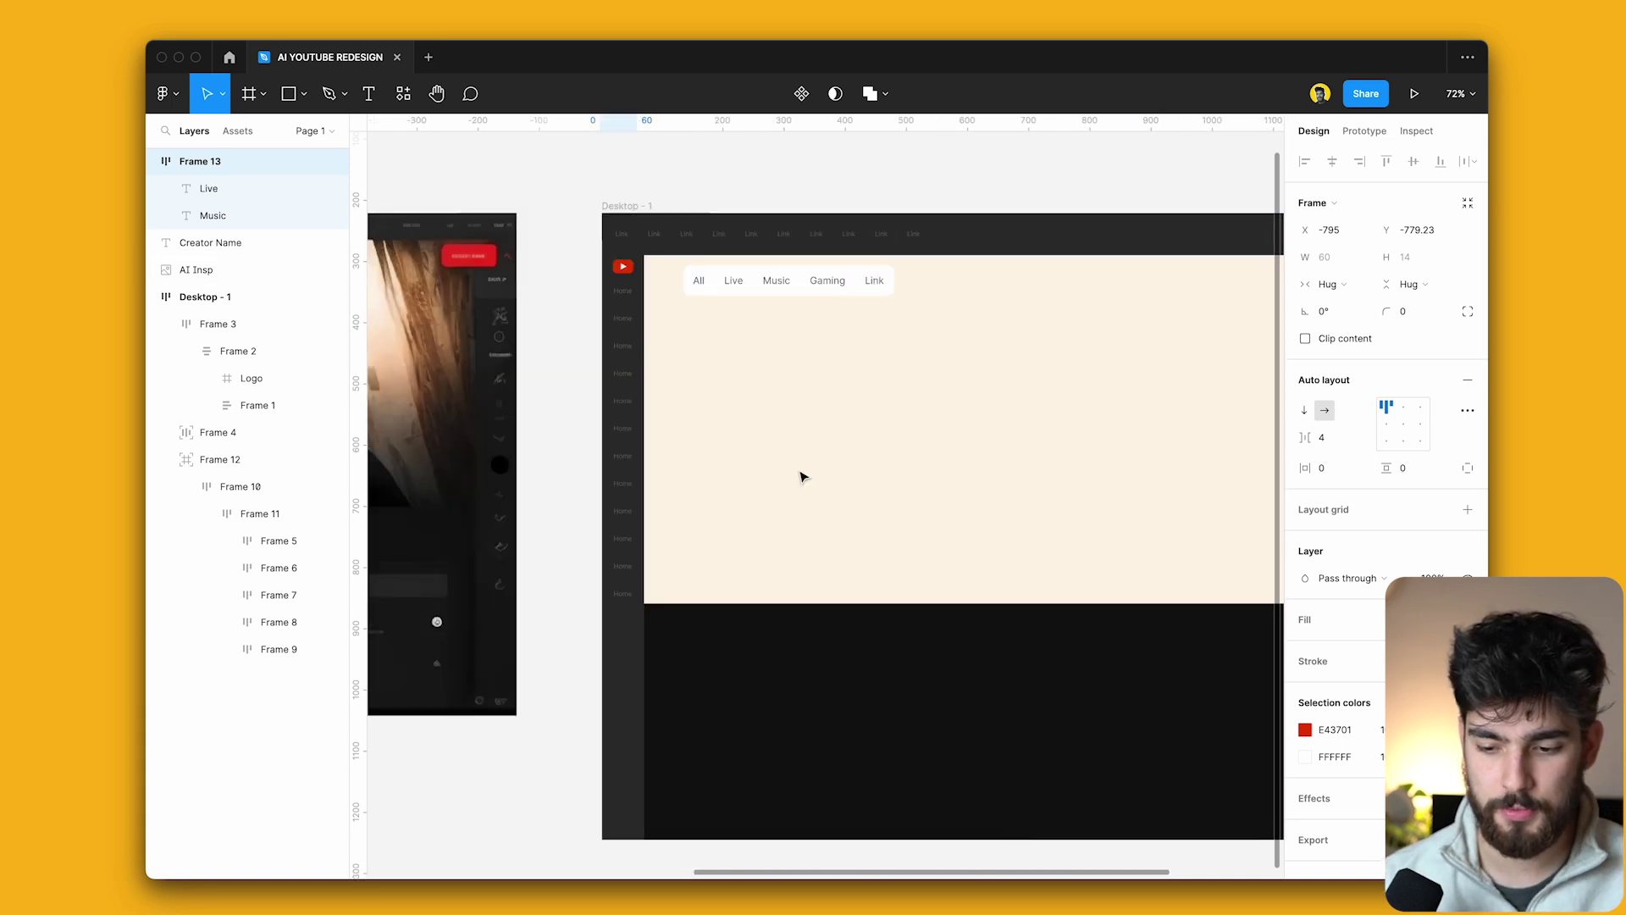
pyautogui.scroll(3, 748, 435)
# Duplicate the Creator Name into a wide text box filled with 16 px Lorem Ipsum text.
pyautogui.scroll(5, 718, 414)
pyautogui.moveTo(660, 321); pyautogui.dragTo(711, 378)
pyautogui.moveTo(826, 399); pyautogui.dragTo(1021, 457)
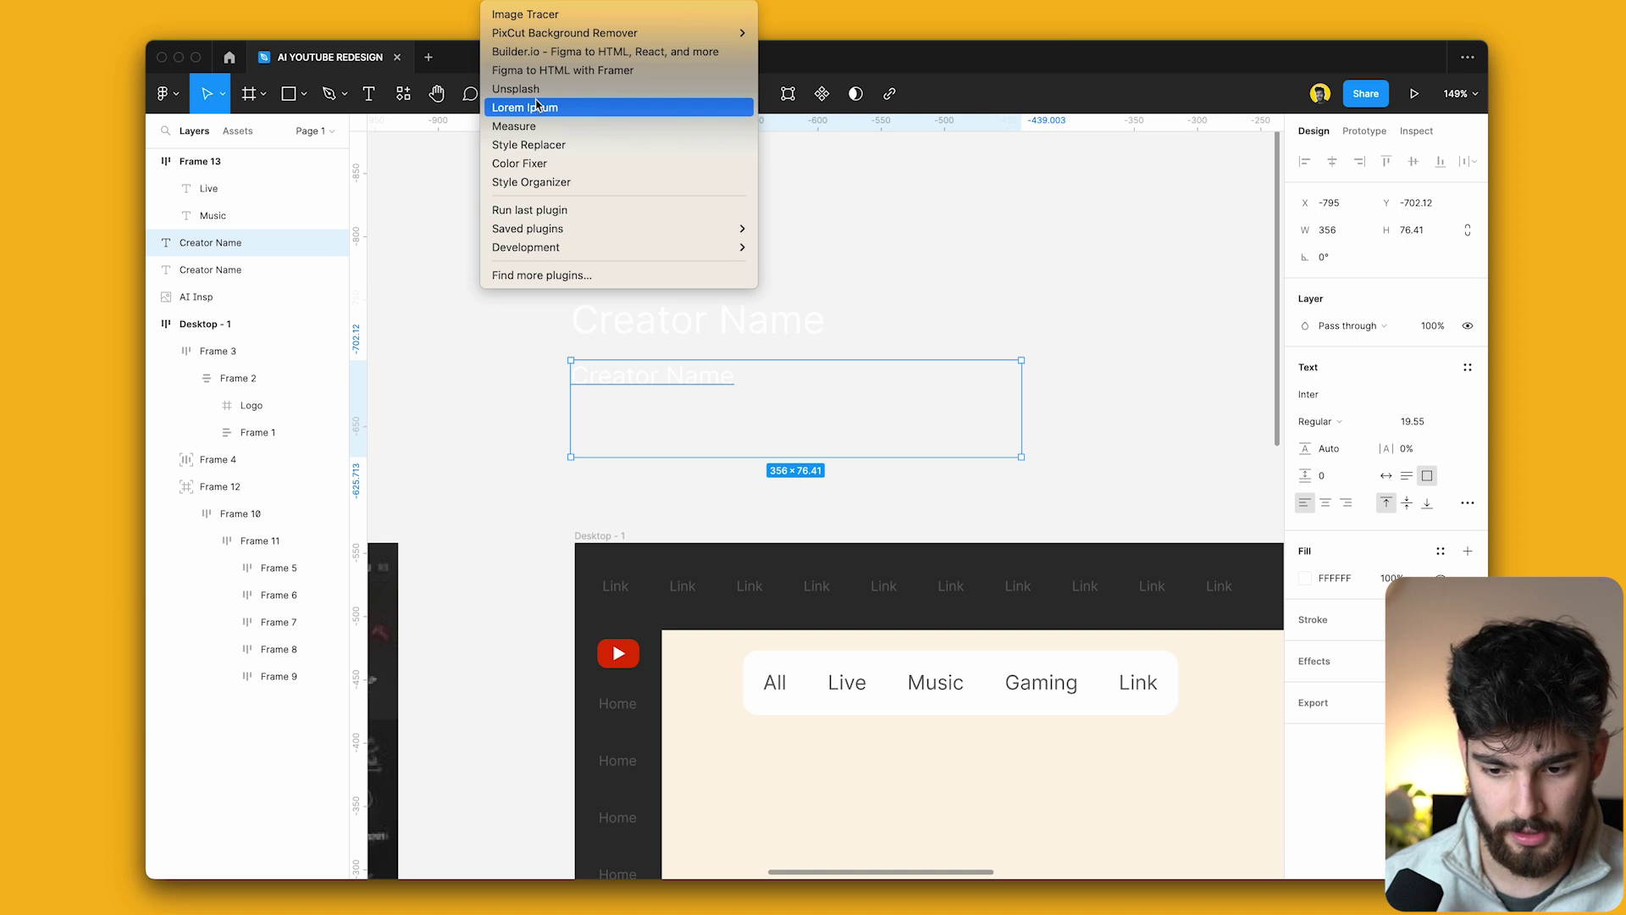
pyautogui.click(536, 108)
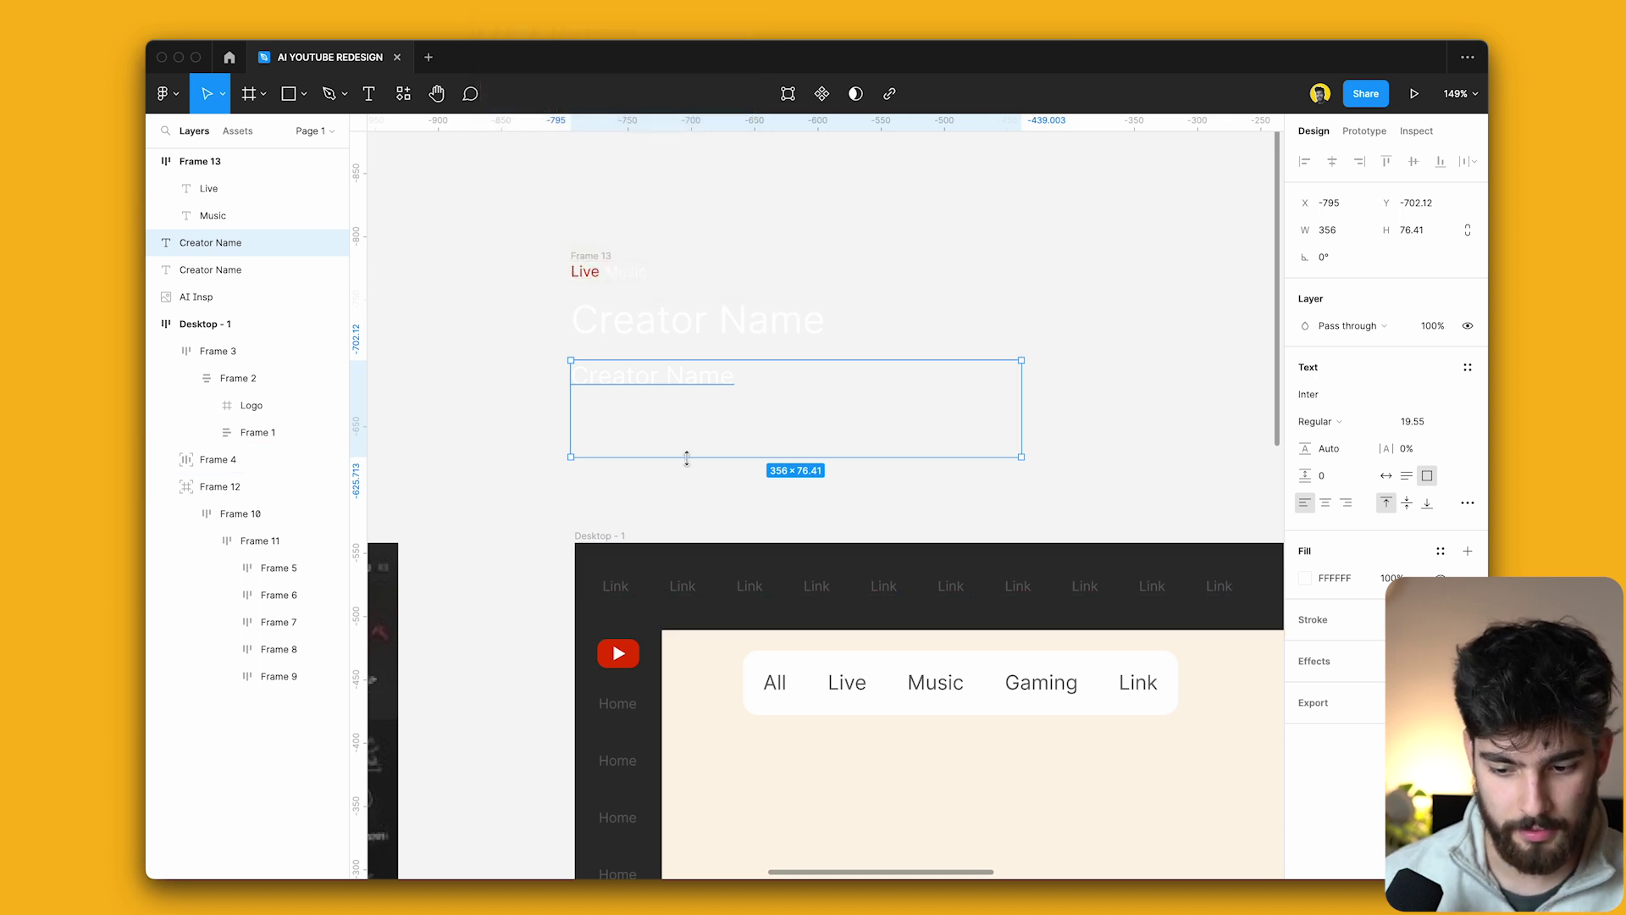
pyautogui.click(642, 599)
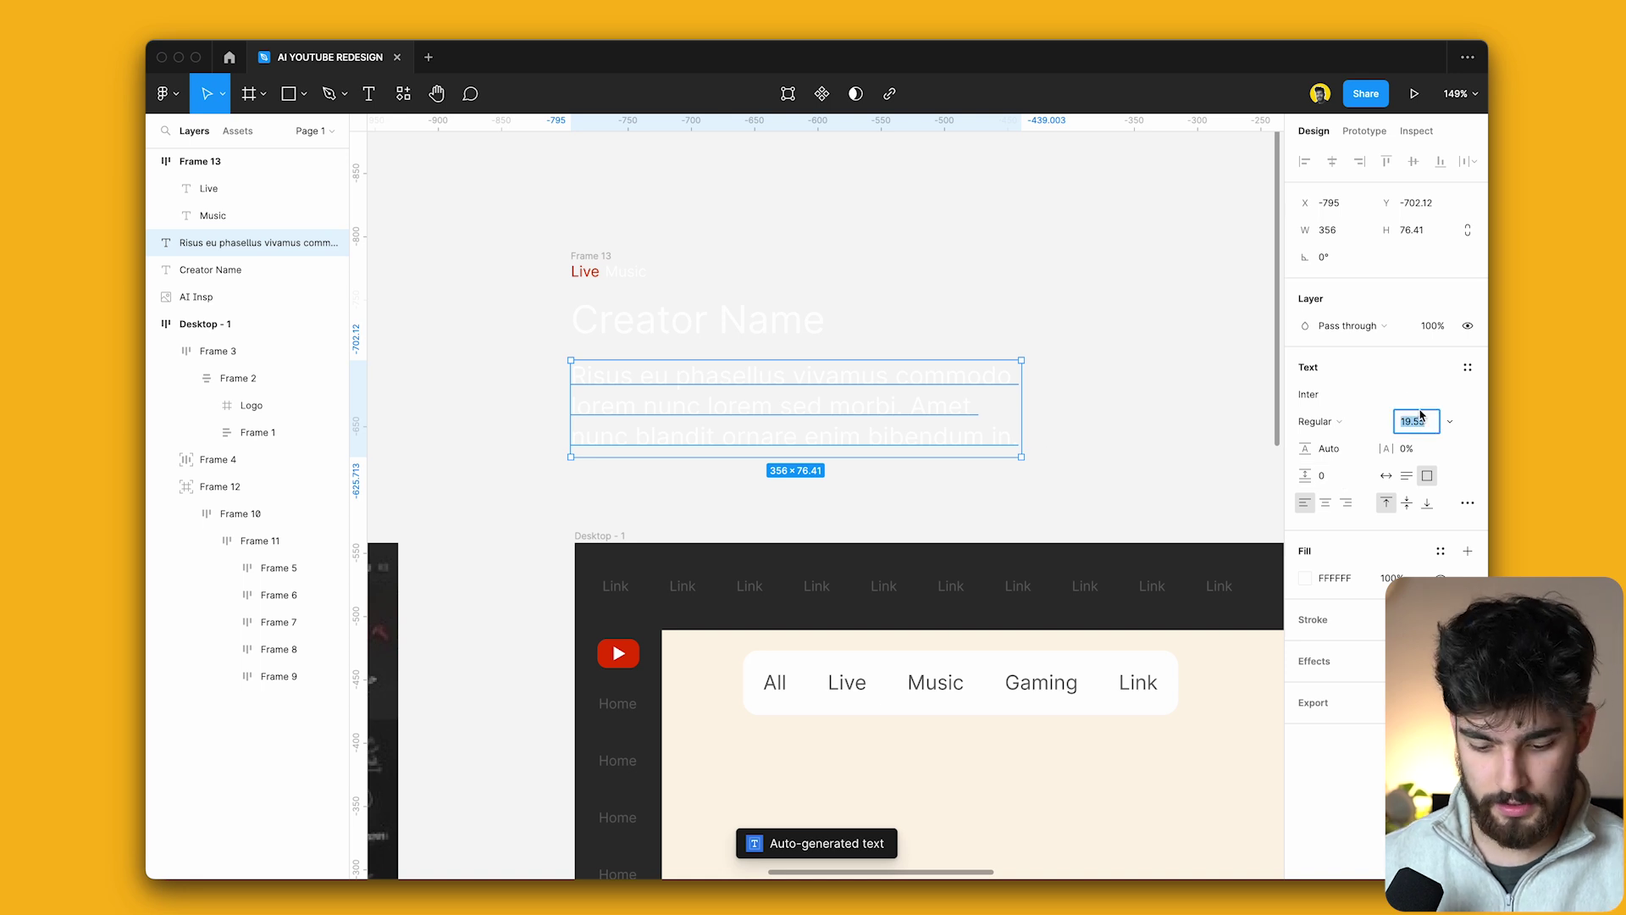
pyautogui.write('16')
pyautogui.press('Return')
# Wrap the tags, name and paragraph in an auto-layout card with padding 10.
pyautogui.moveTo(531, 191); pyautogui.dragTo(1155, 490)
pyautogui.hotkey('shift', 'a')
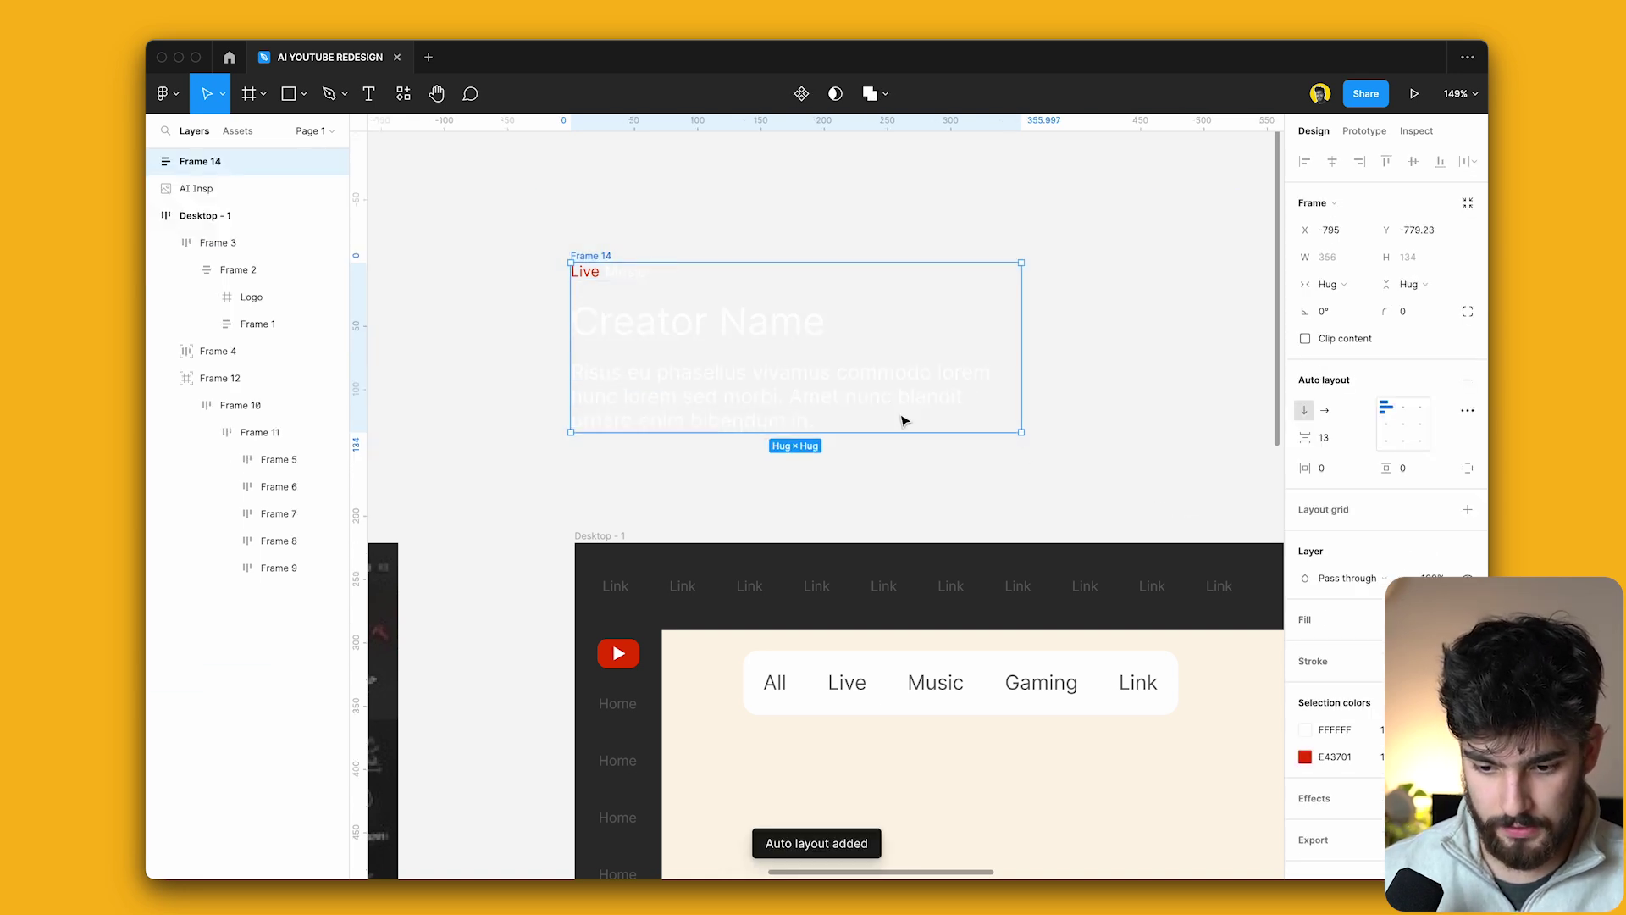
pyautogui.moveTo(1311, 470); pyautogui.dragTo(1321, 478)
pyautogui.click(1410, 468)
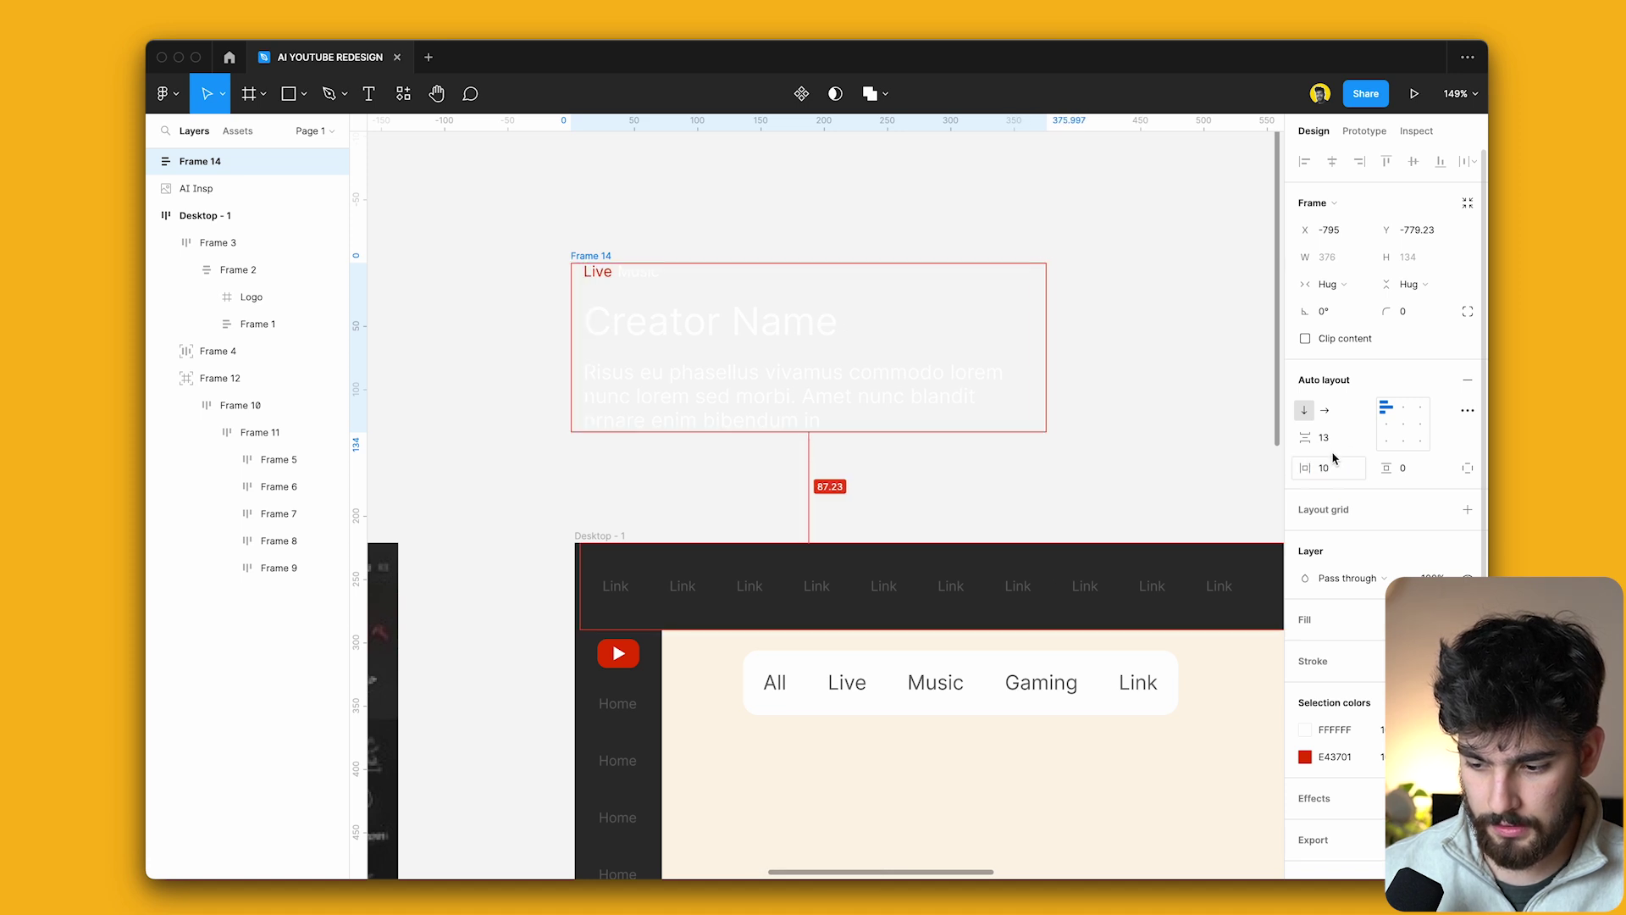
pyautogui.write('10')
pyautogui.press('Return')
pyautogui.press('Escape')
pyautogui.scroll(-5, 1009, 639)
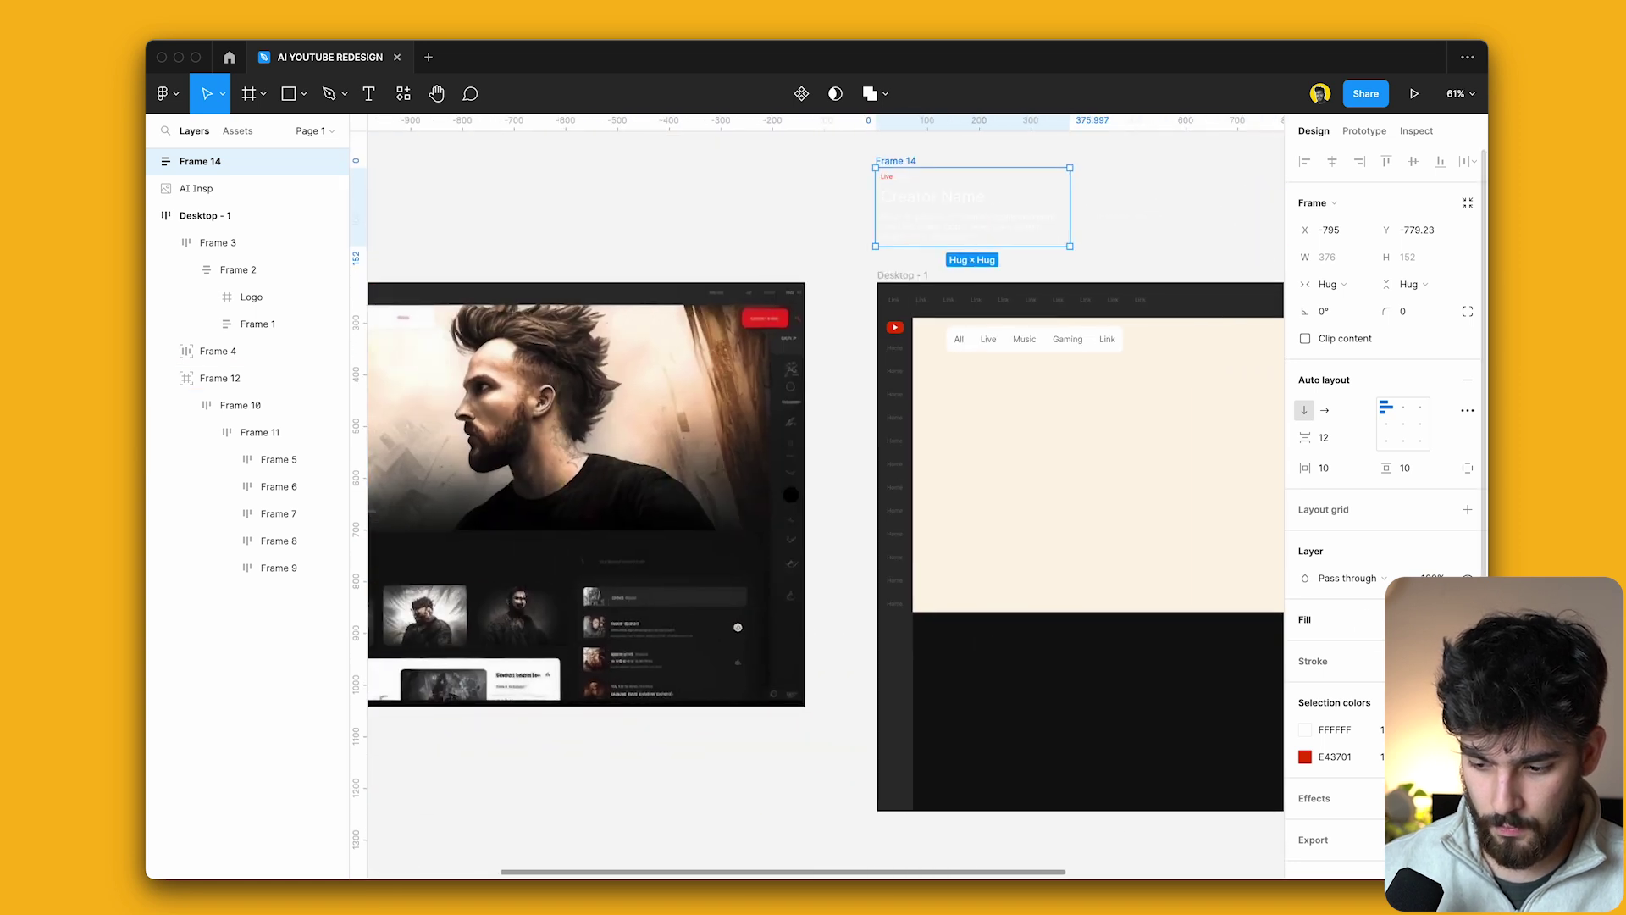
# Give the card a fill eyedropped from the dark design colour, with opacity set to 7.
pyautogui.click(1468, 619)
pyautogui.click(1124, 684)
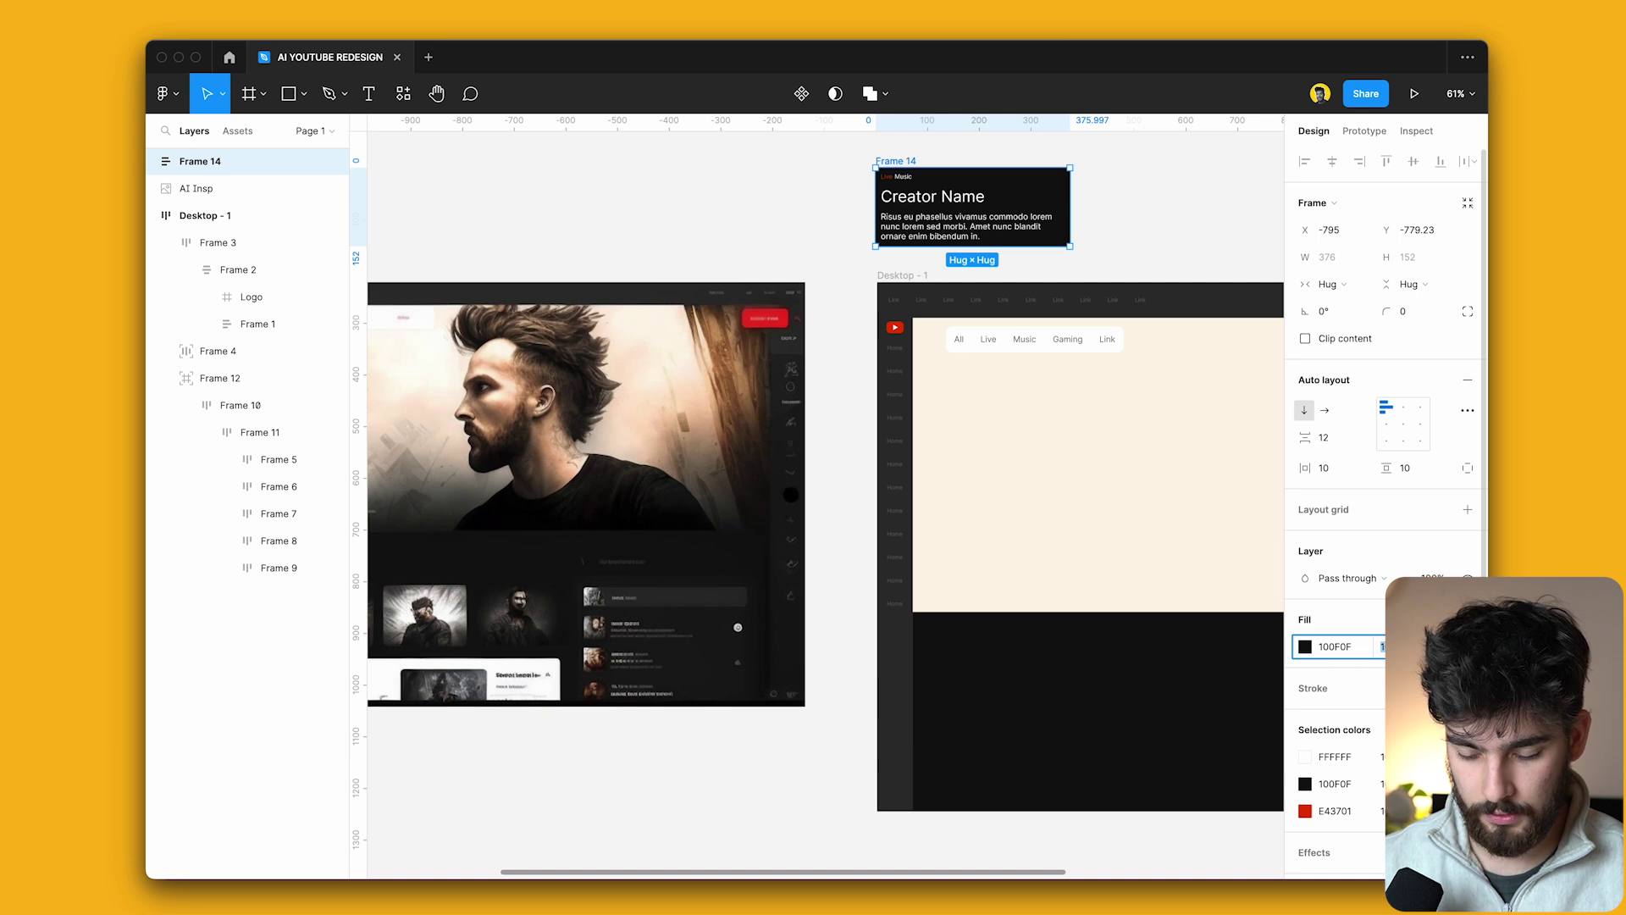
pyautogui.hscroll(-3, 818, 508)
pyautogui.scroll(-2, 818, 508)
pyautogui.click(1382, 646)
pyautogui.write('7')
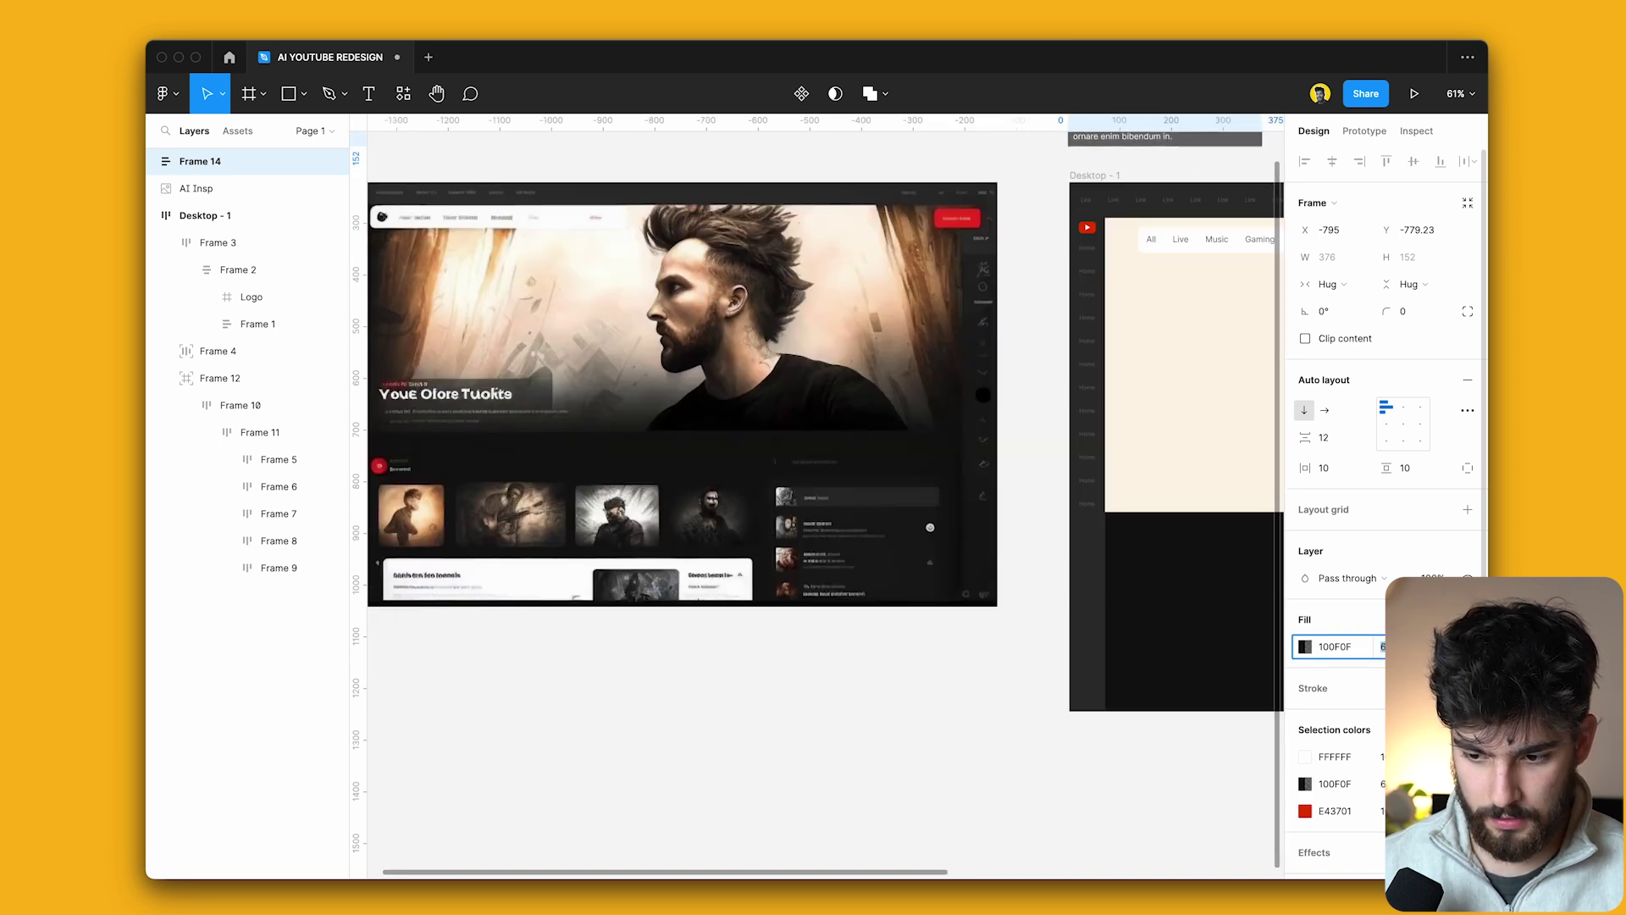
pyautogui.scroll(2, 922, 213)
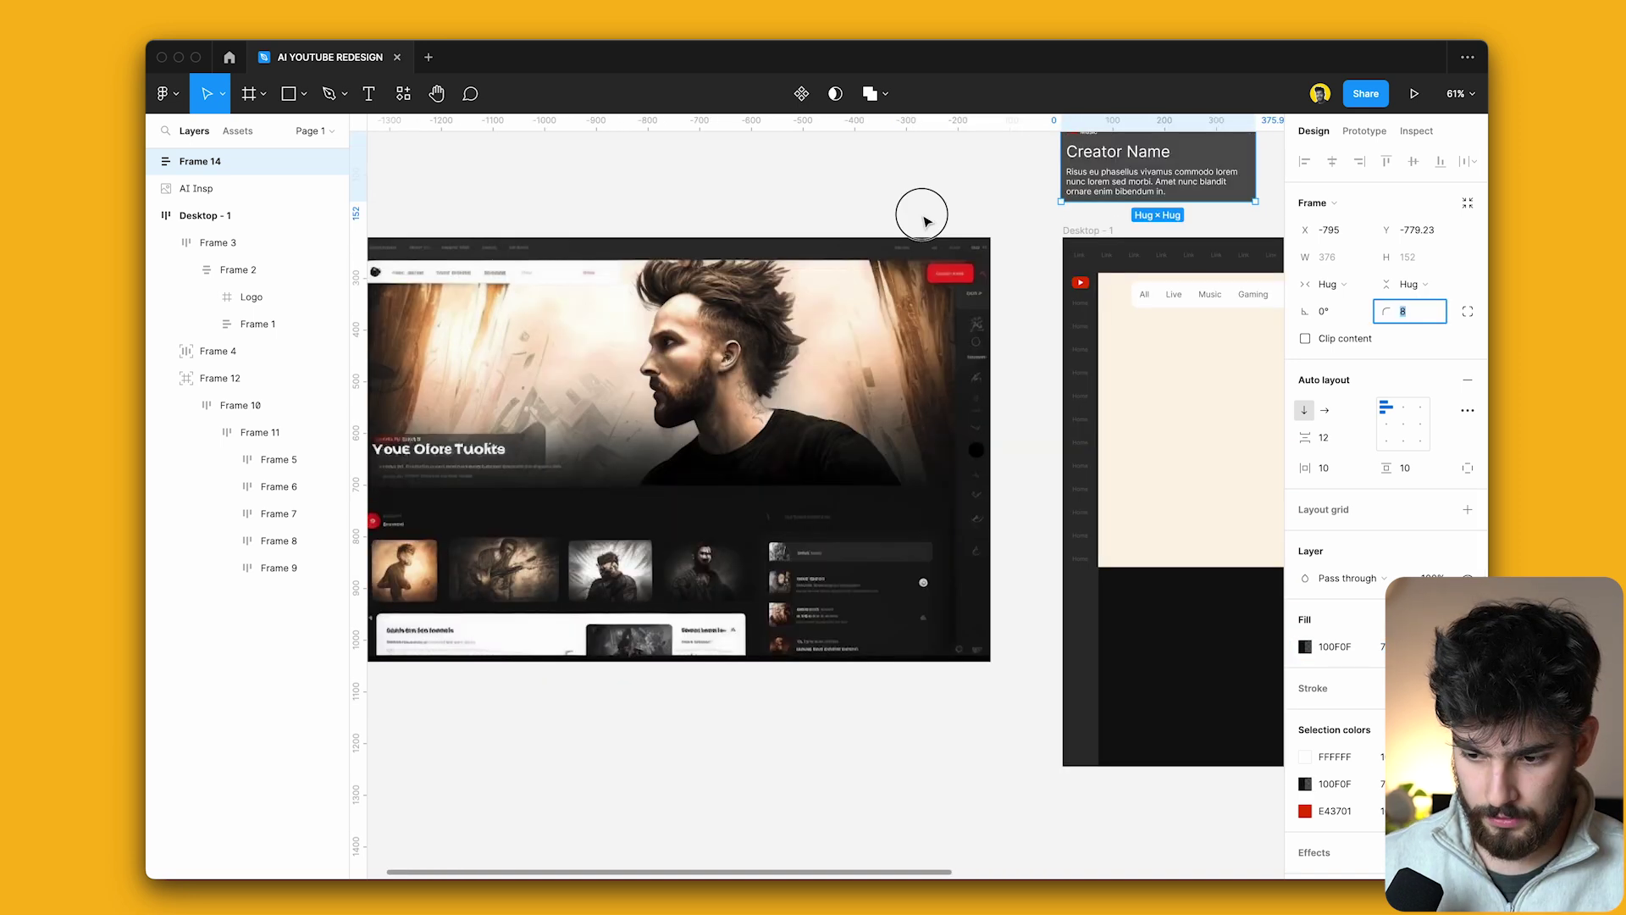
# Move the card Frame 14 into the Desktop - 1 hero.
pyautogui.click(922, 222)
pyautogui.moveTo(1058, 155); pyautogui.dragTo(1122, 520)
pyautogui.hscroll(-2, 635, 534)
pyautogui.scroll(-1, 635, 534)
pyautogui.hscroll(3, 691, 490)
pyautogui.scroll(-2, 690, 490)
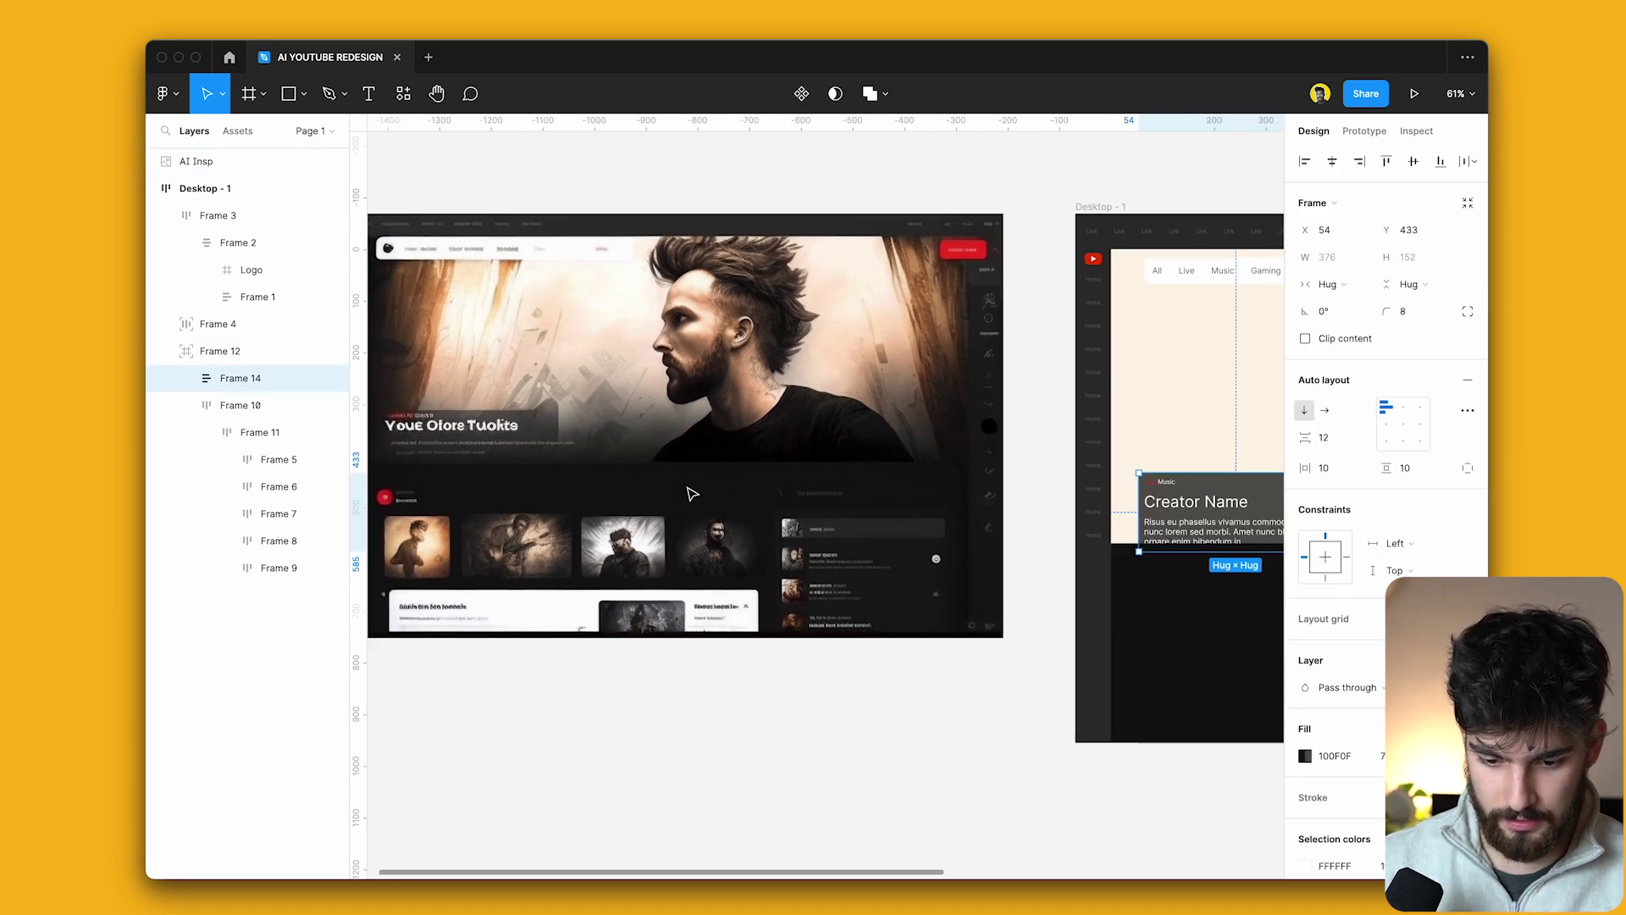
# Replace the card's Creator Name placeholder with a real creator's name.
pyautogui.click(1095, 440)
pyautogui.doubleClick(1092, 436)
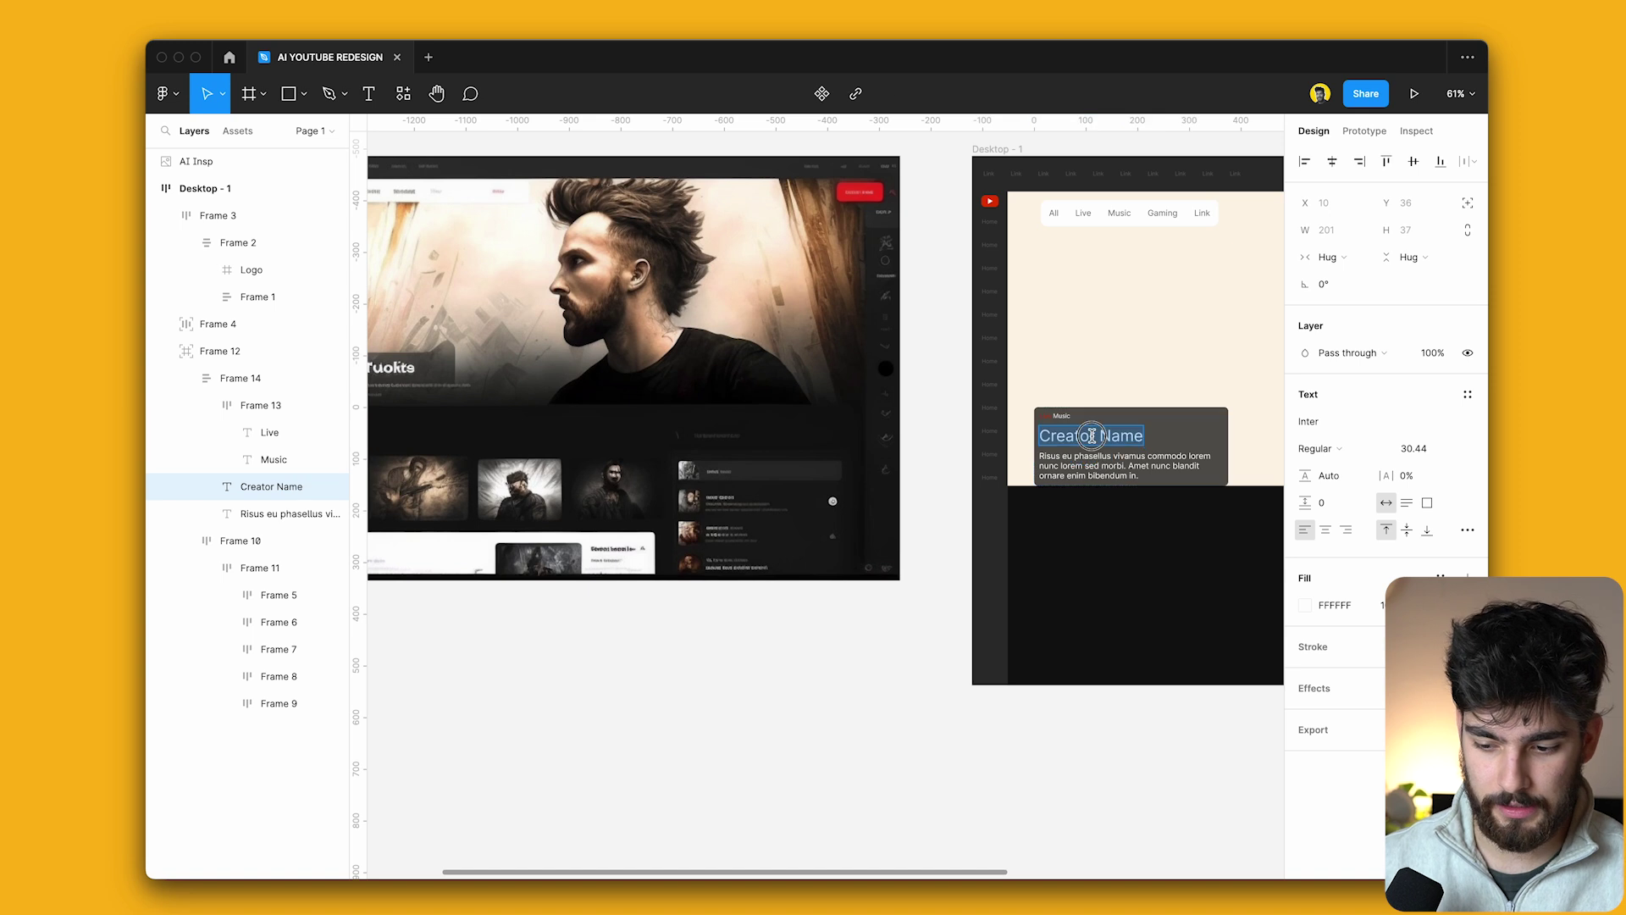
pyautogui.hscroll(3, 1091, 436)
pyautogui.scroll(5, 1143, 424)
pyautogui.write('Arna')
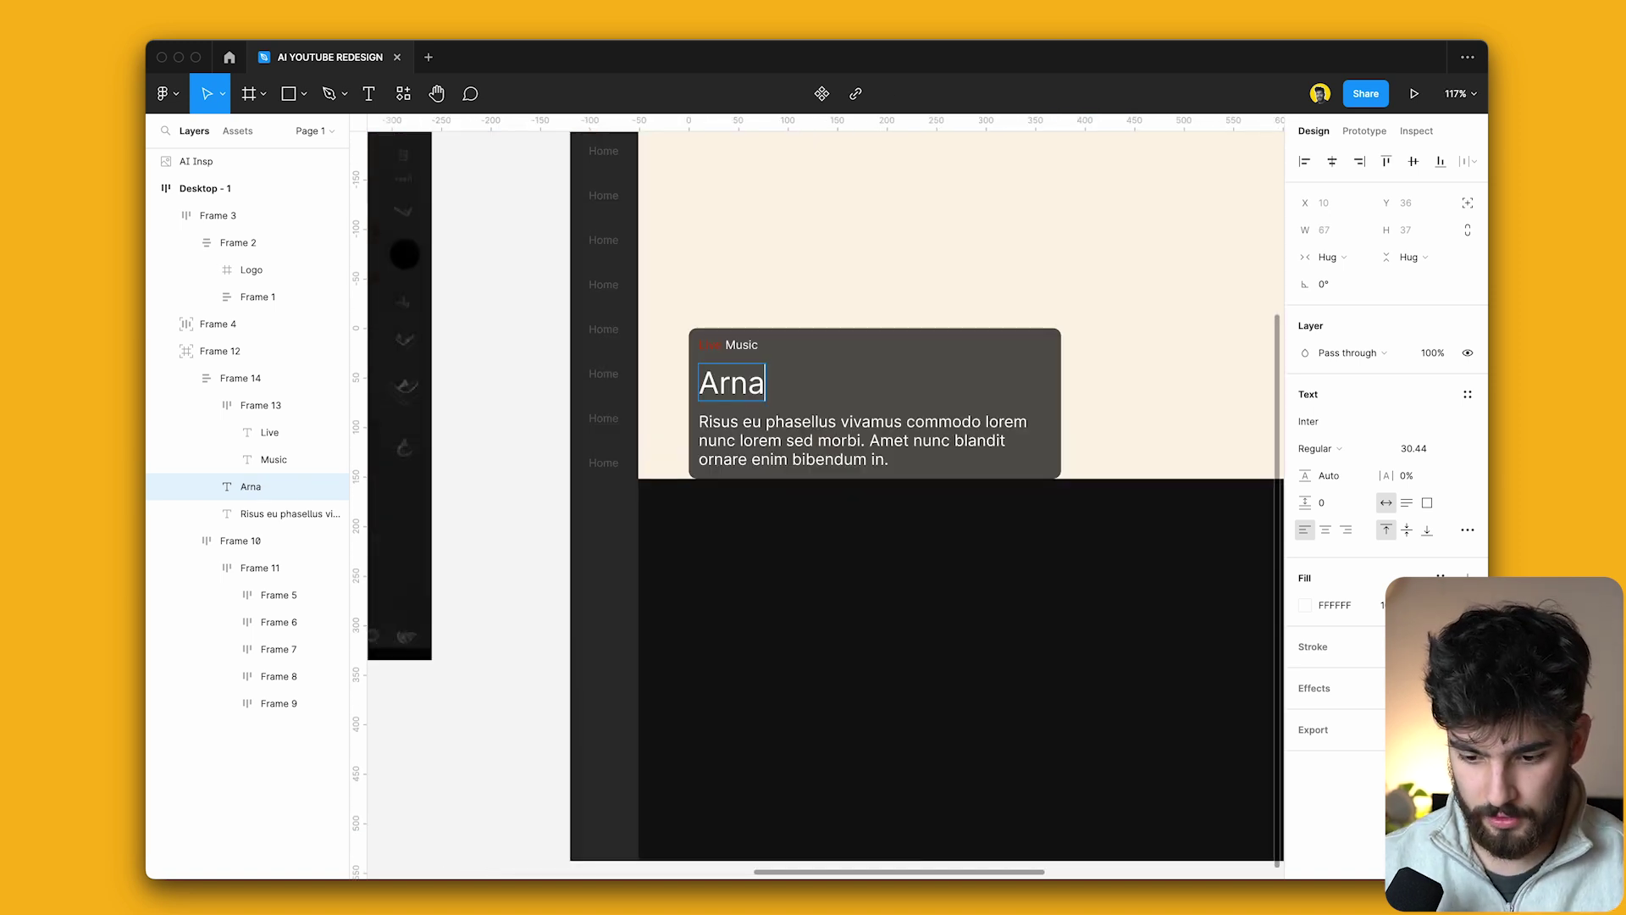
pyautogui.press('Escape')
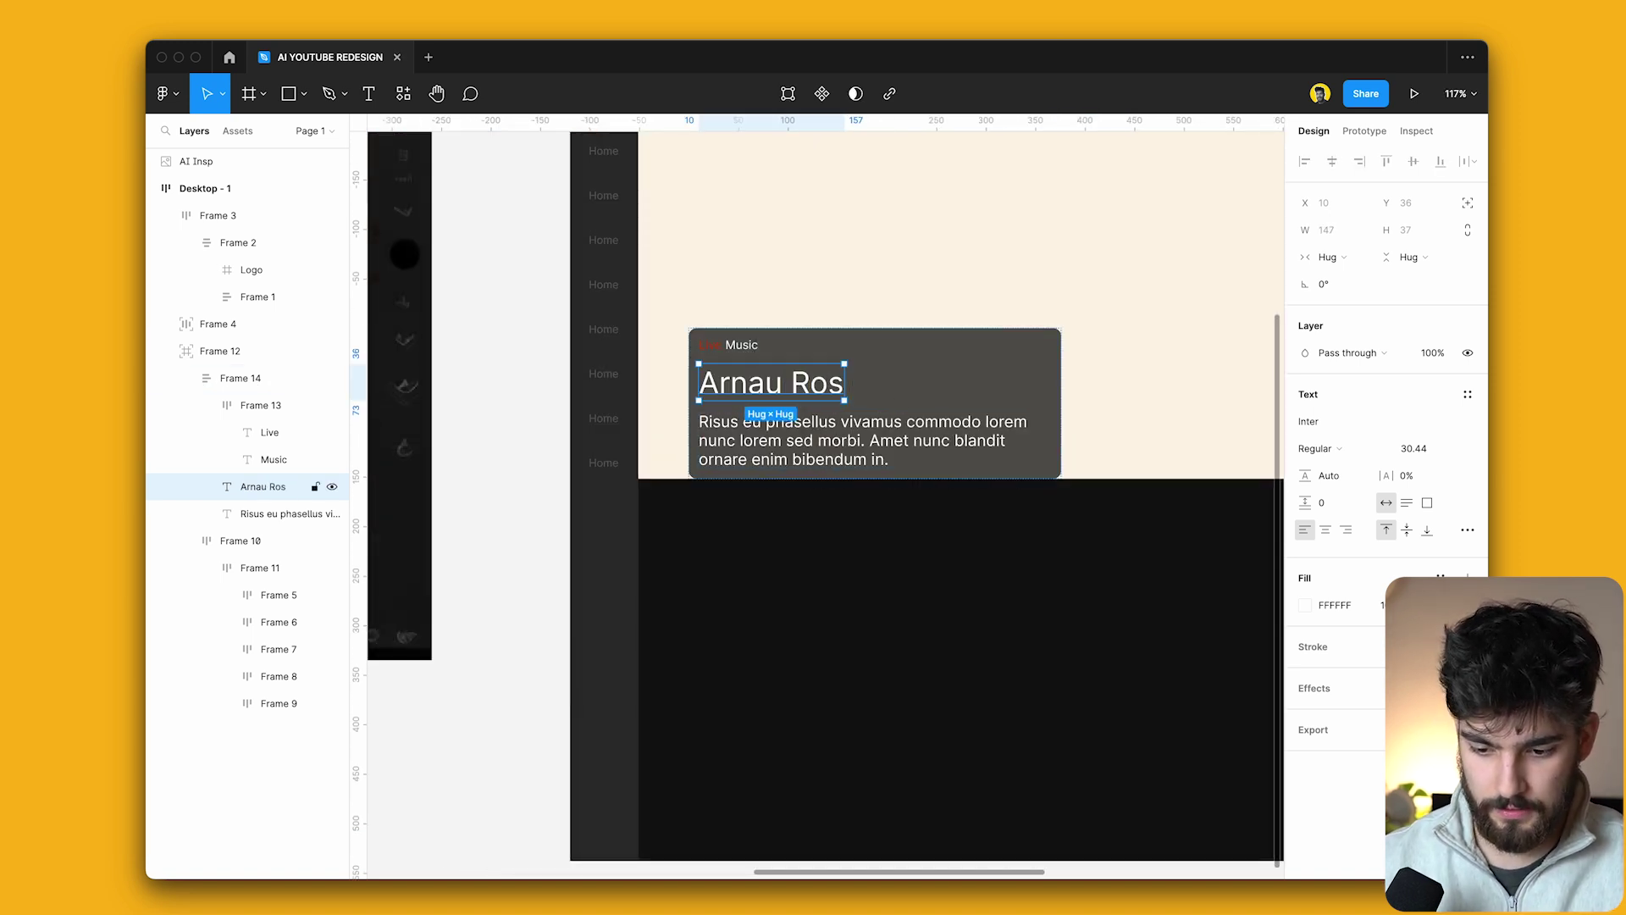
# Set the card frame's horizontal and vertical padding to 16.
pyautogui.scroll(-5, 816, 384)
pyautogui.press('Escape')
pyautogui.write('16')
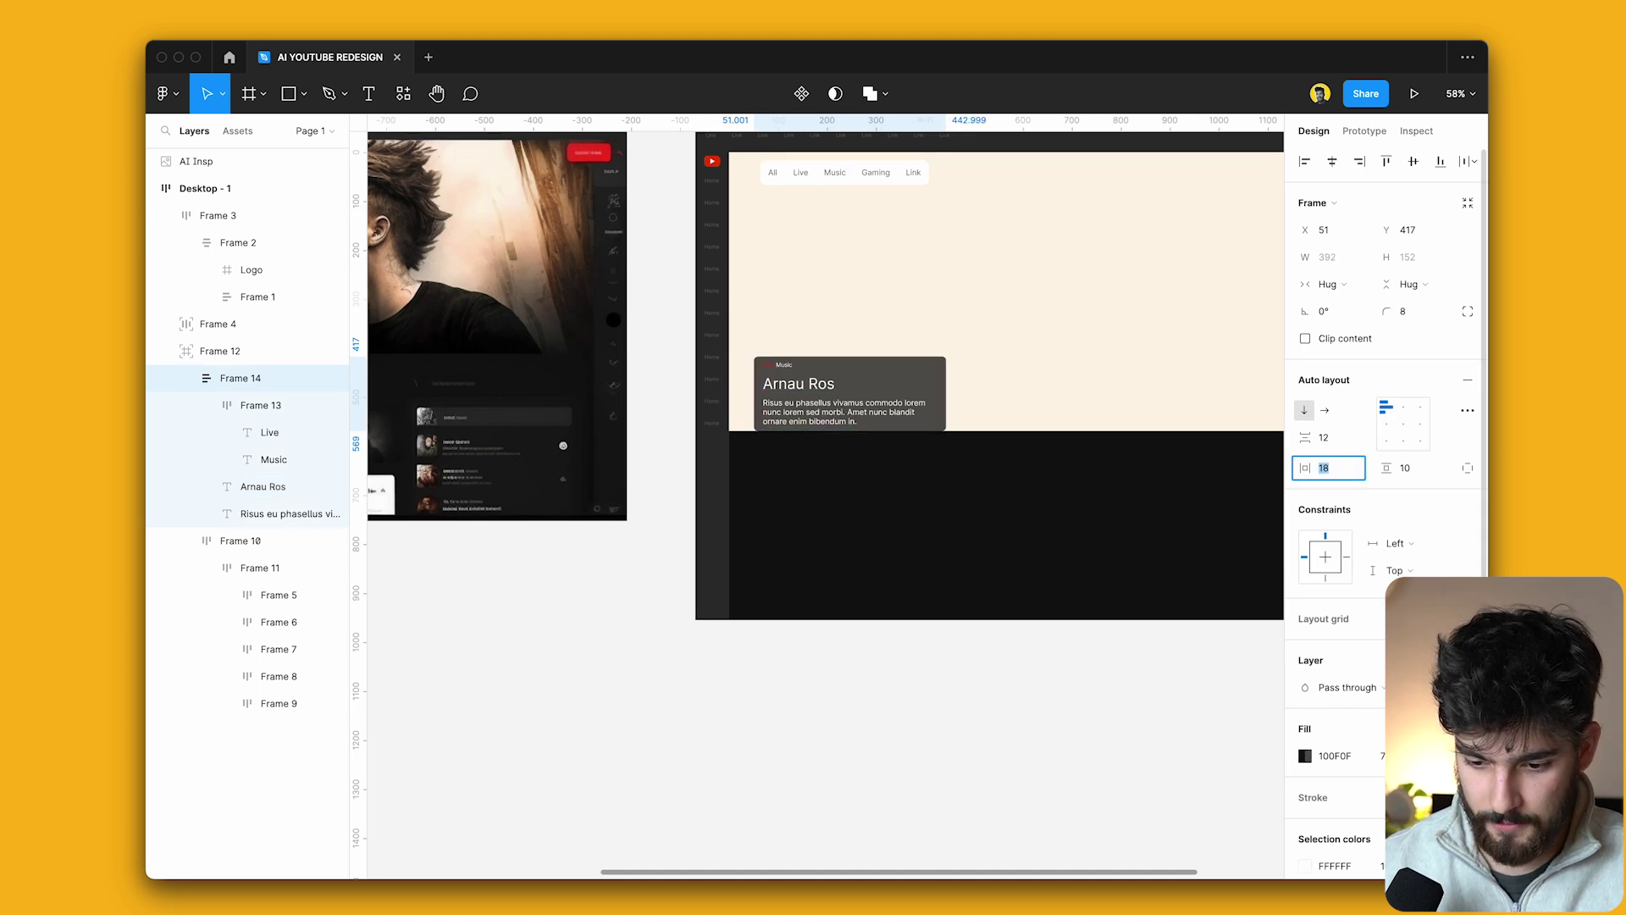
pyautogui.press('Tab')
pyautogui.write('16')
pyautogui.press('Return')
pyautogui.press('Escape')
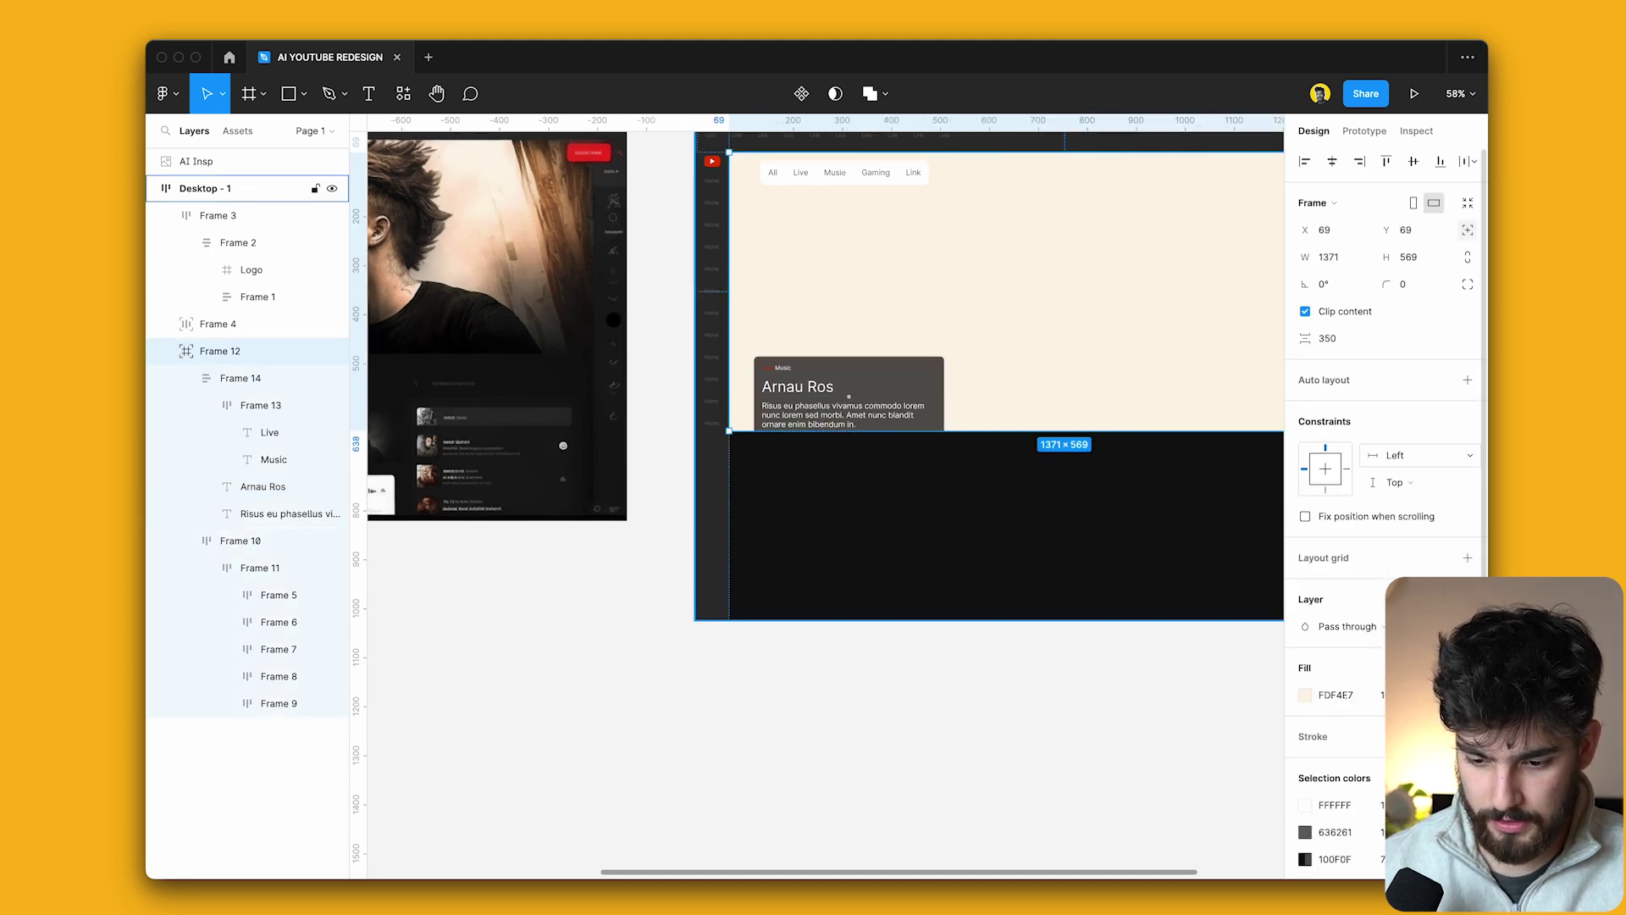
# Trim the card's paragraph text to two lines, 356 wide.
pyautogui.click(859, 381)
pyautogui.click(833, 410)
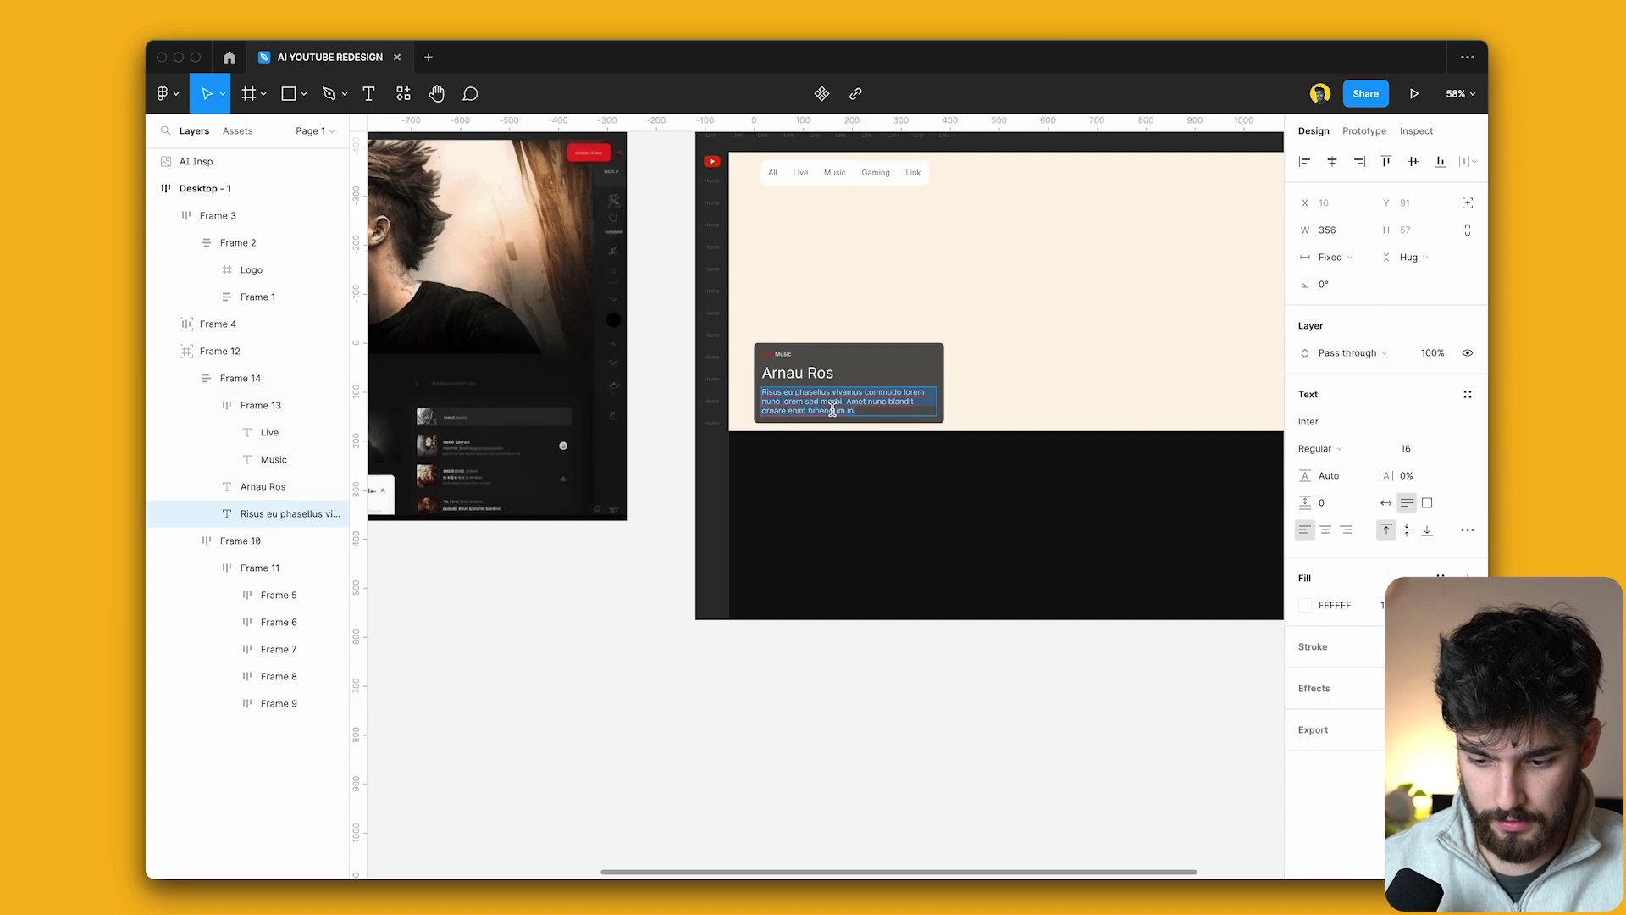
pyautogui.press('Escape')
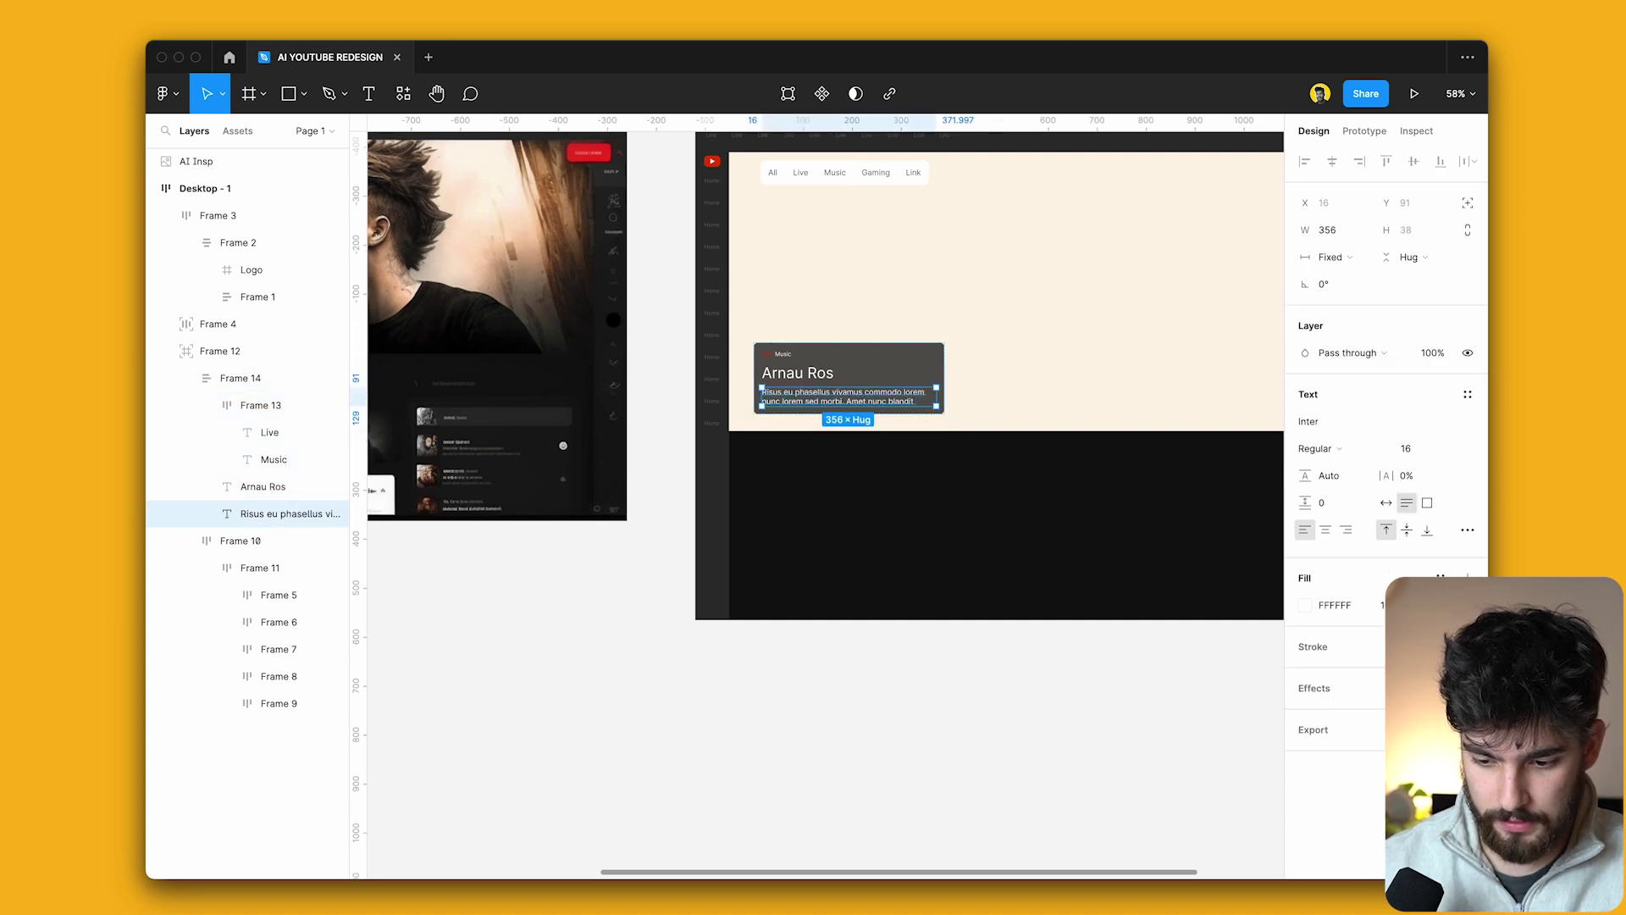
pyautogui.hscroll(-4, 932, 381)
pyautogui.click(972, 338)
pyautogui.press('Escape')
pyautogui.scroll(-2, 971, 338)
# Search Unsplash for 'musician' and place the acoustic guitar photo in the hero frame.
pyautogui.rightClick(543, 122)
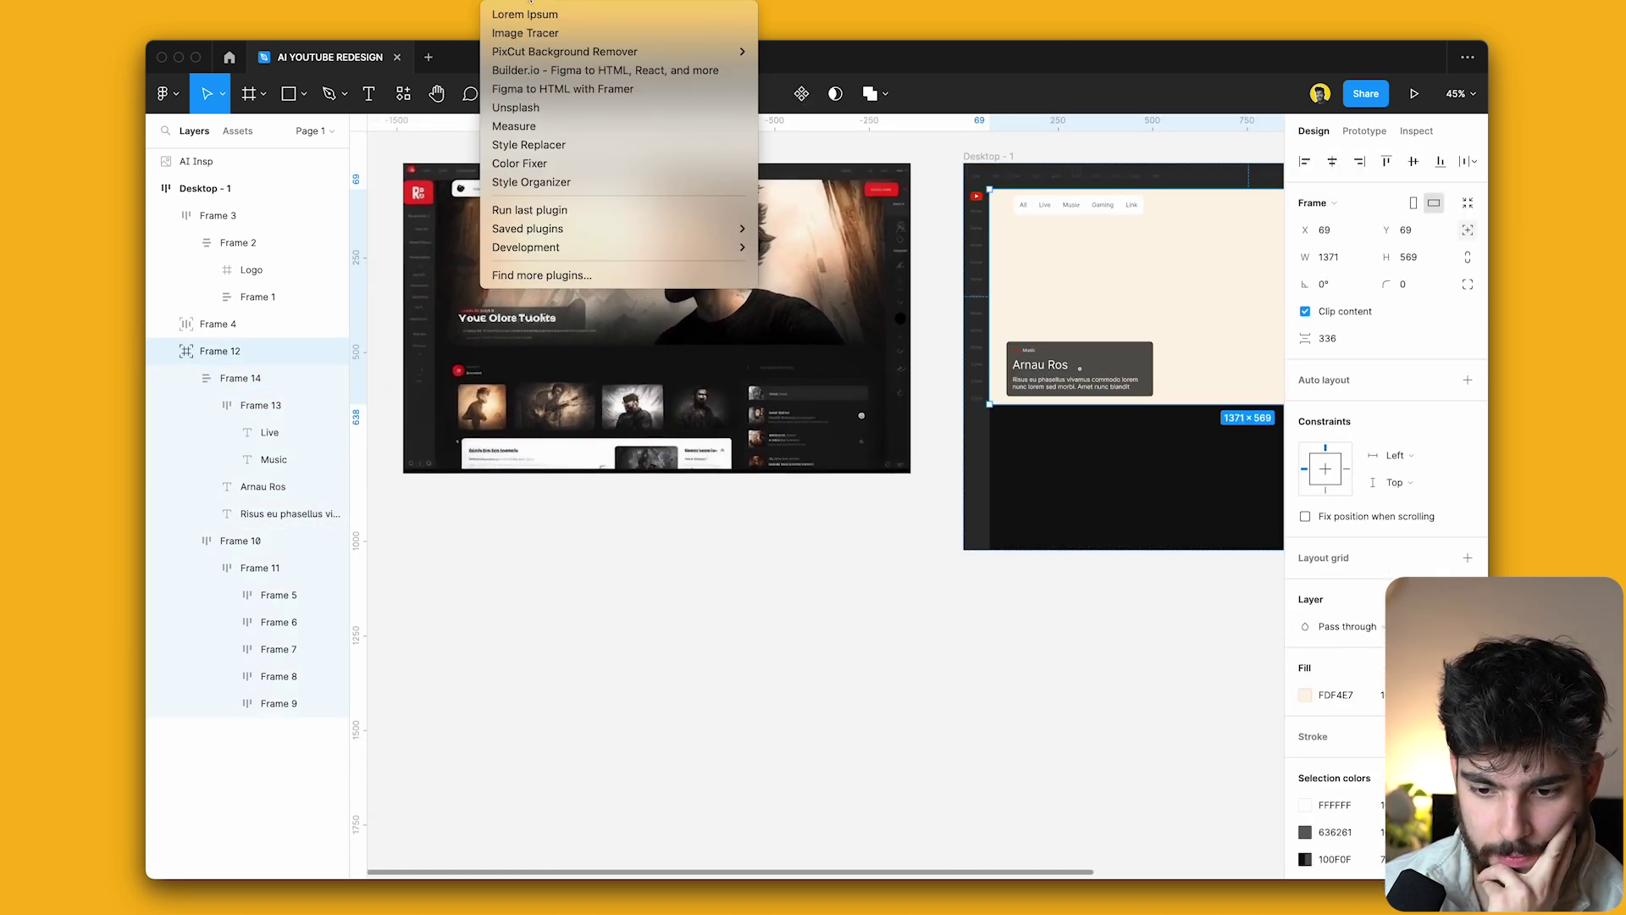
pyautogui.click(611, 319)
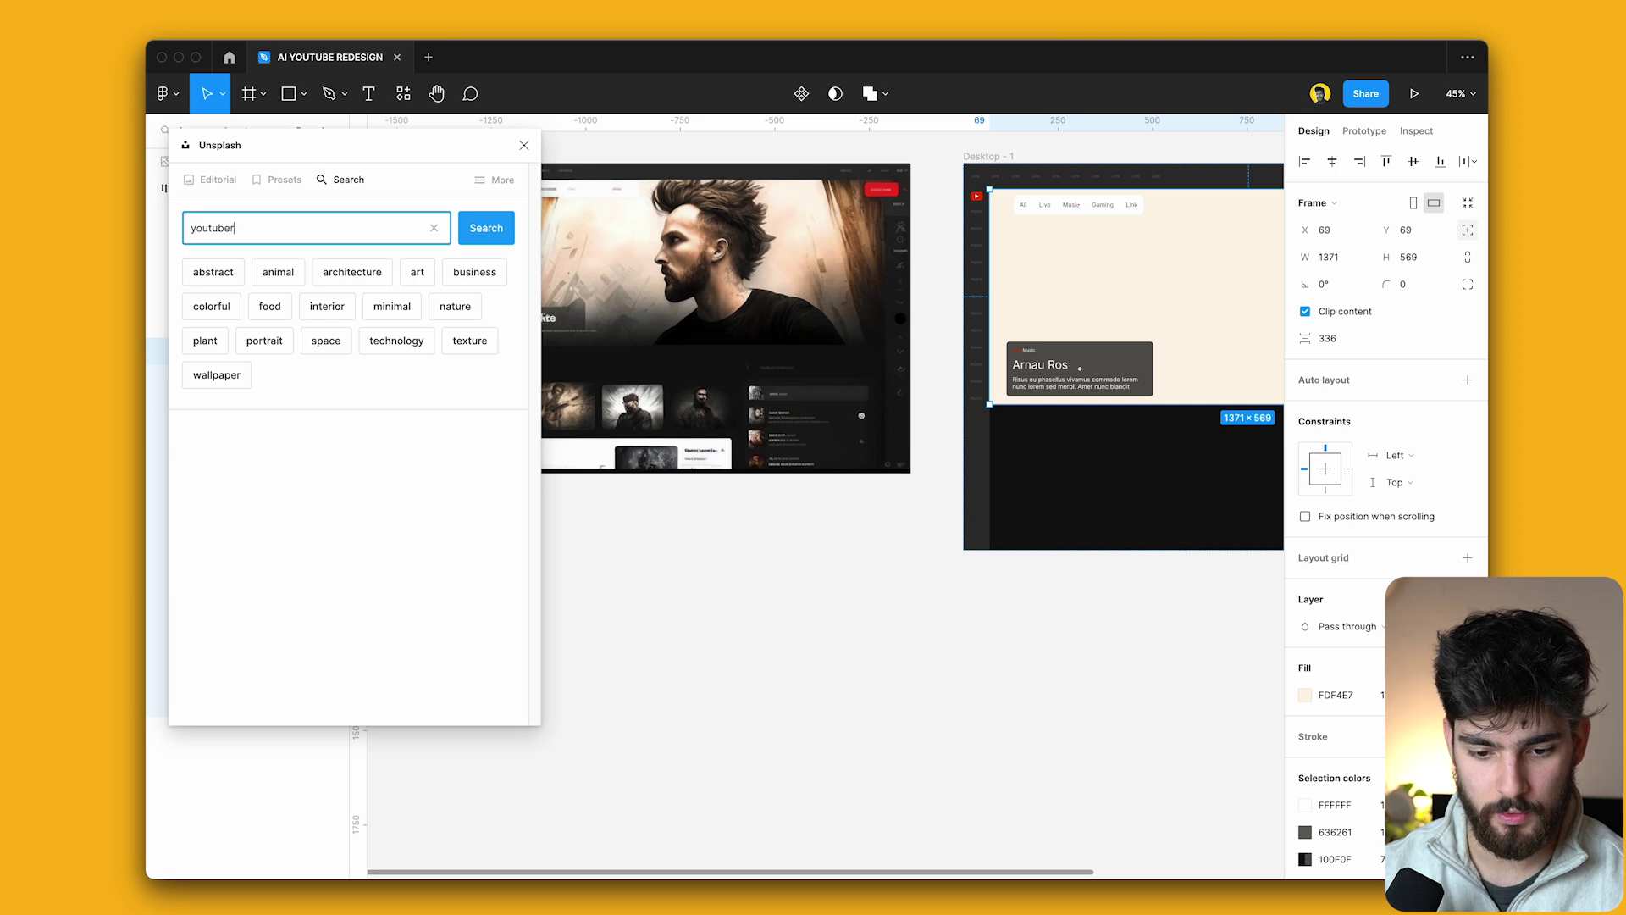
pyautogui.write('mus')
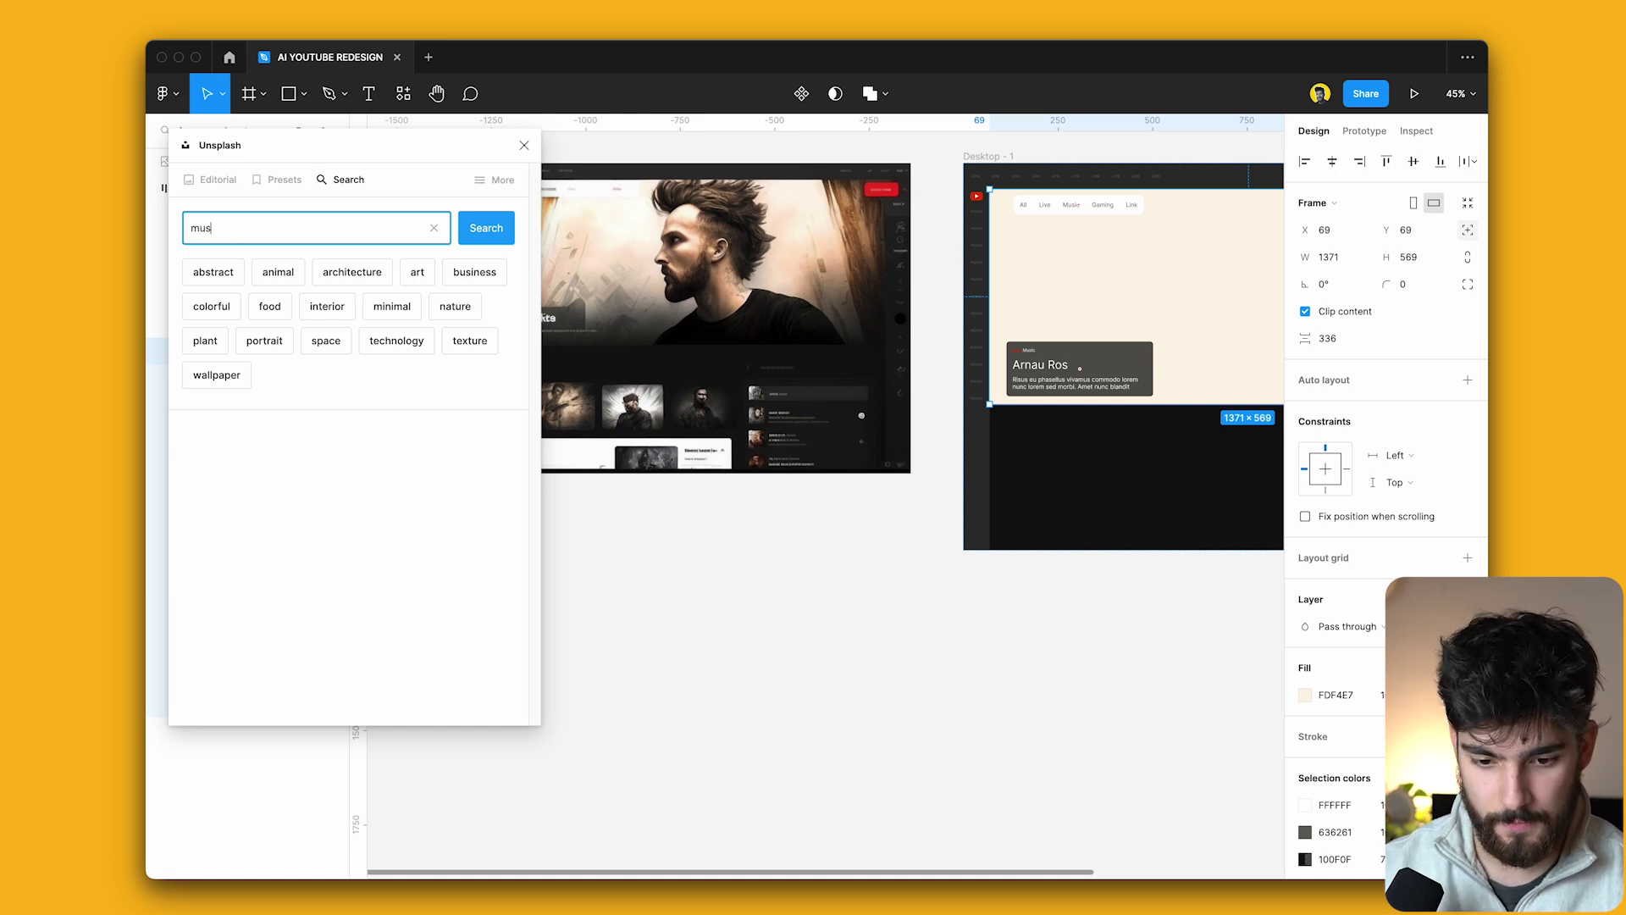
pyautogui.write('ician')
pyautogui.press('Return')
pyautogui.scroll(-10, 286, 362)
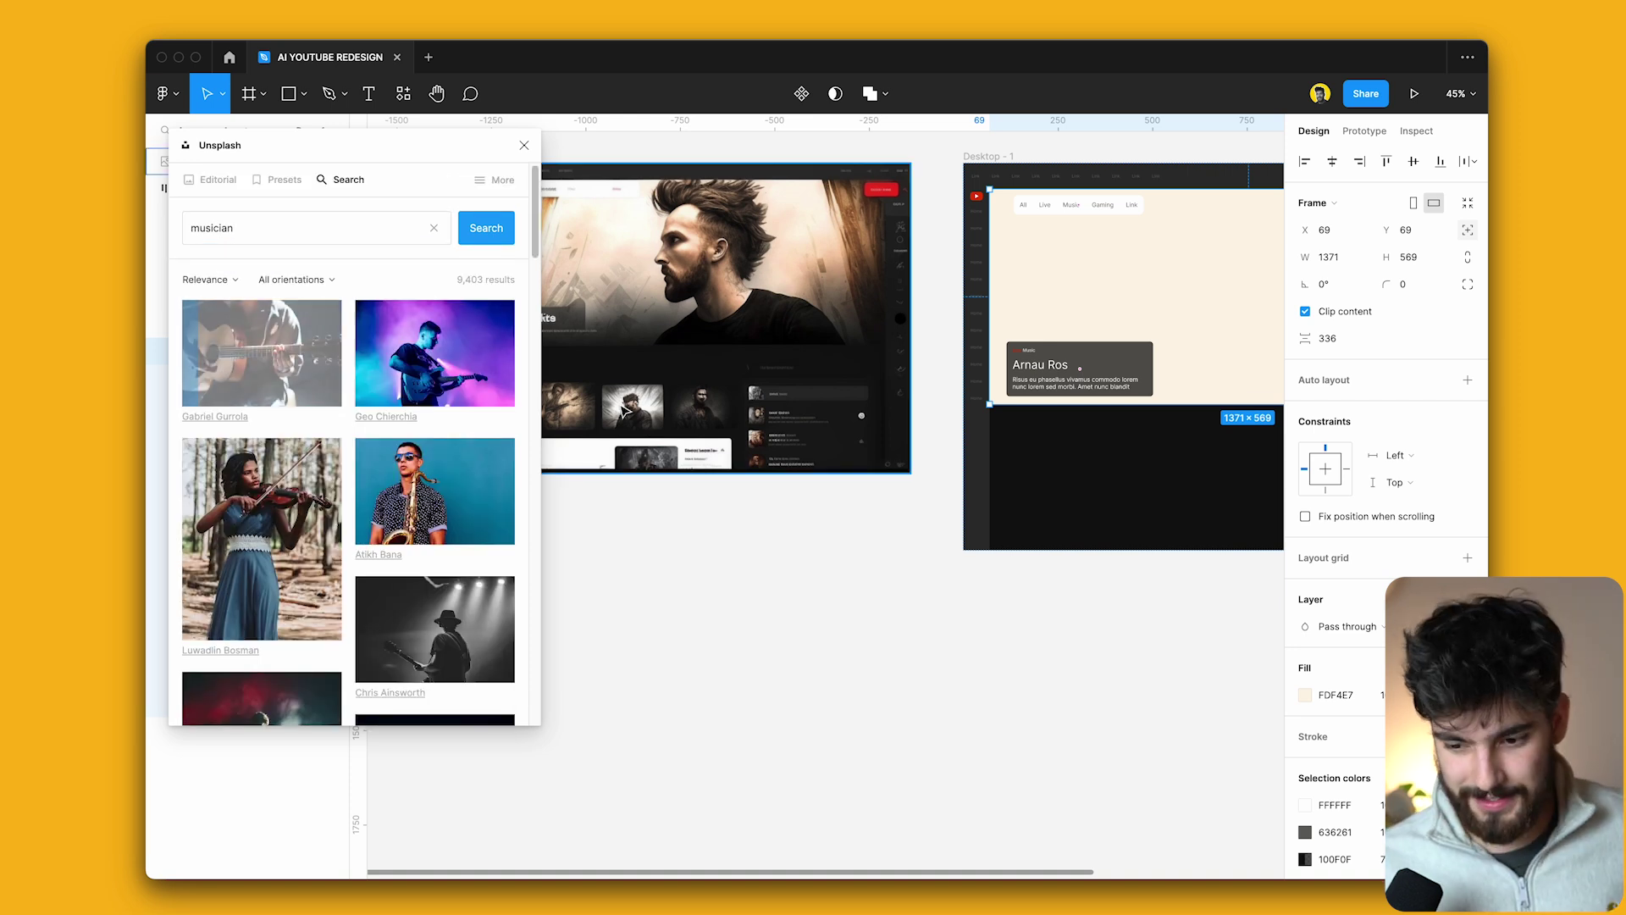
pyautogui.click(524, 145)
pyautogui.hscroll(5, 750, 635)
pyautogui.click(750, 635)
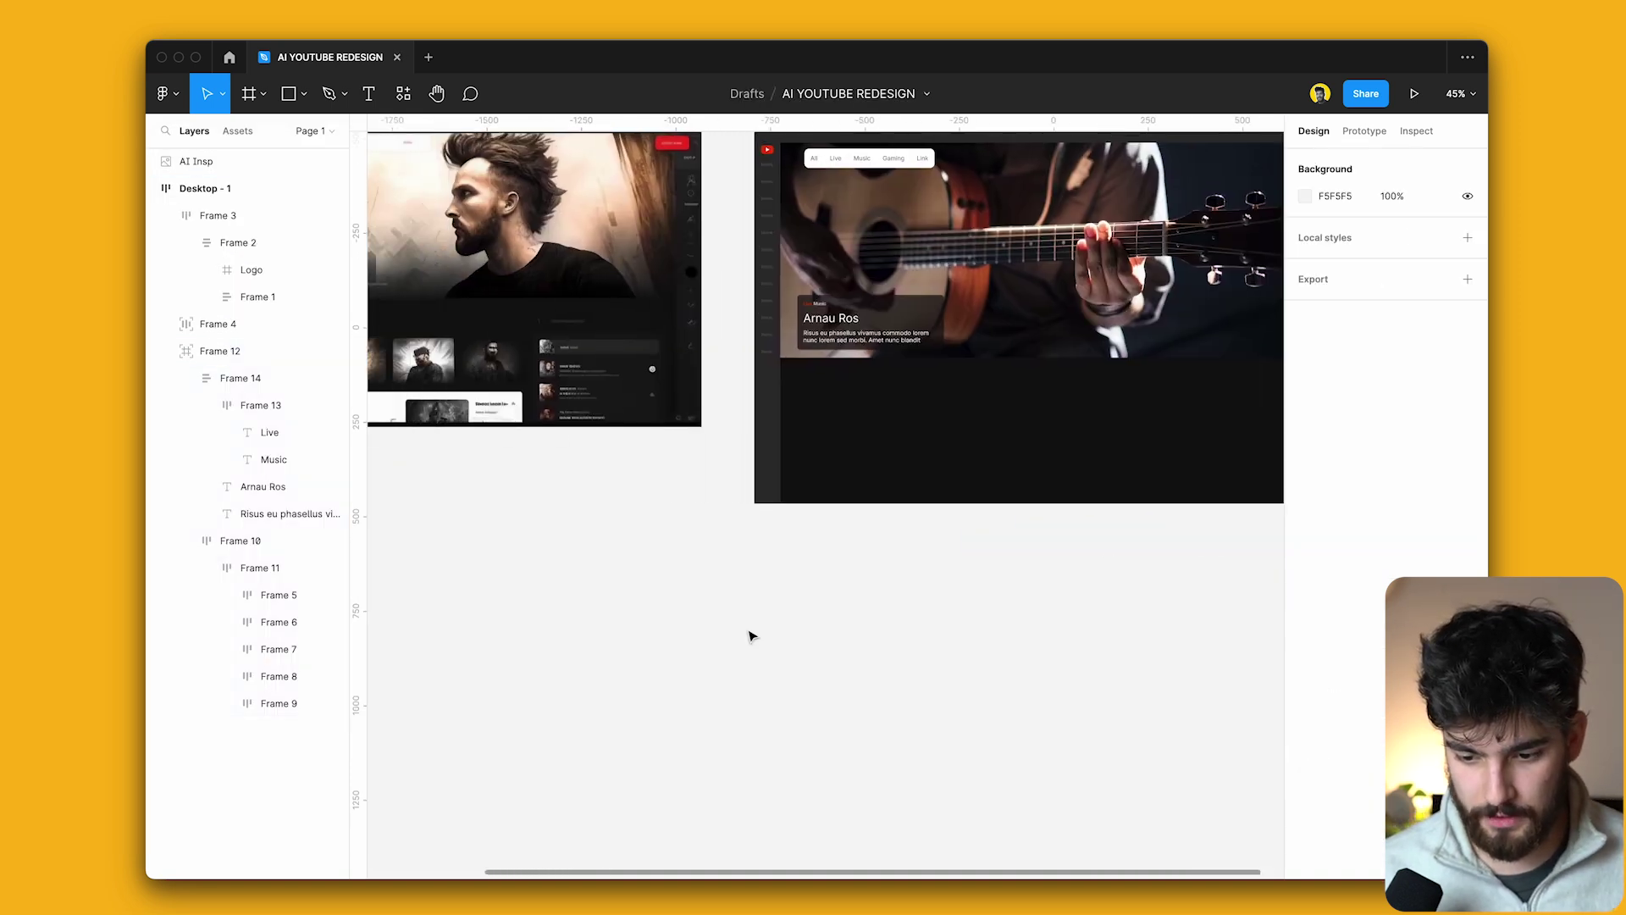
pyautogui.doubleClick(863, 326)
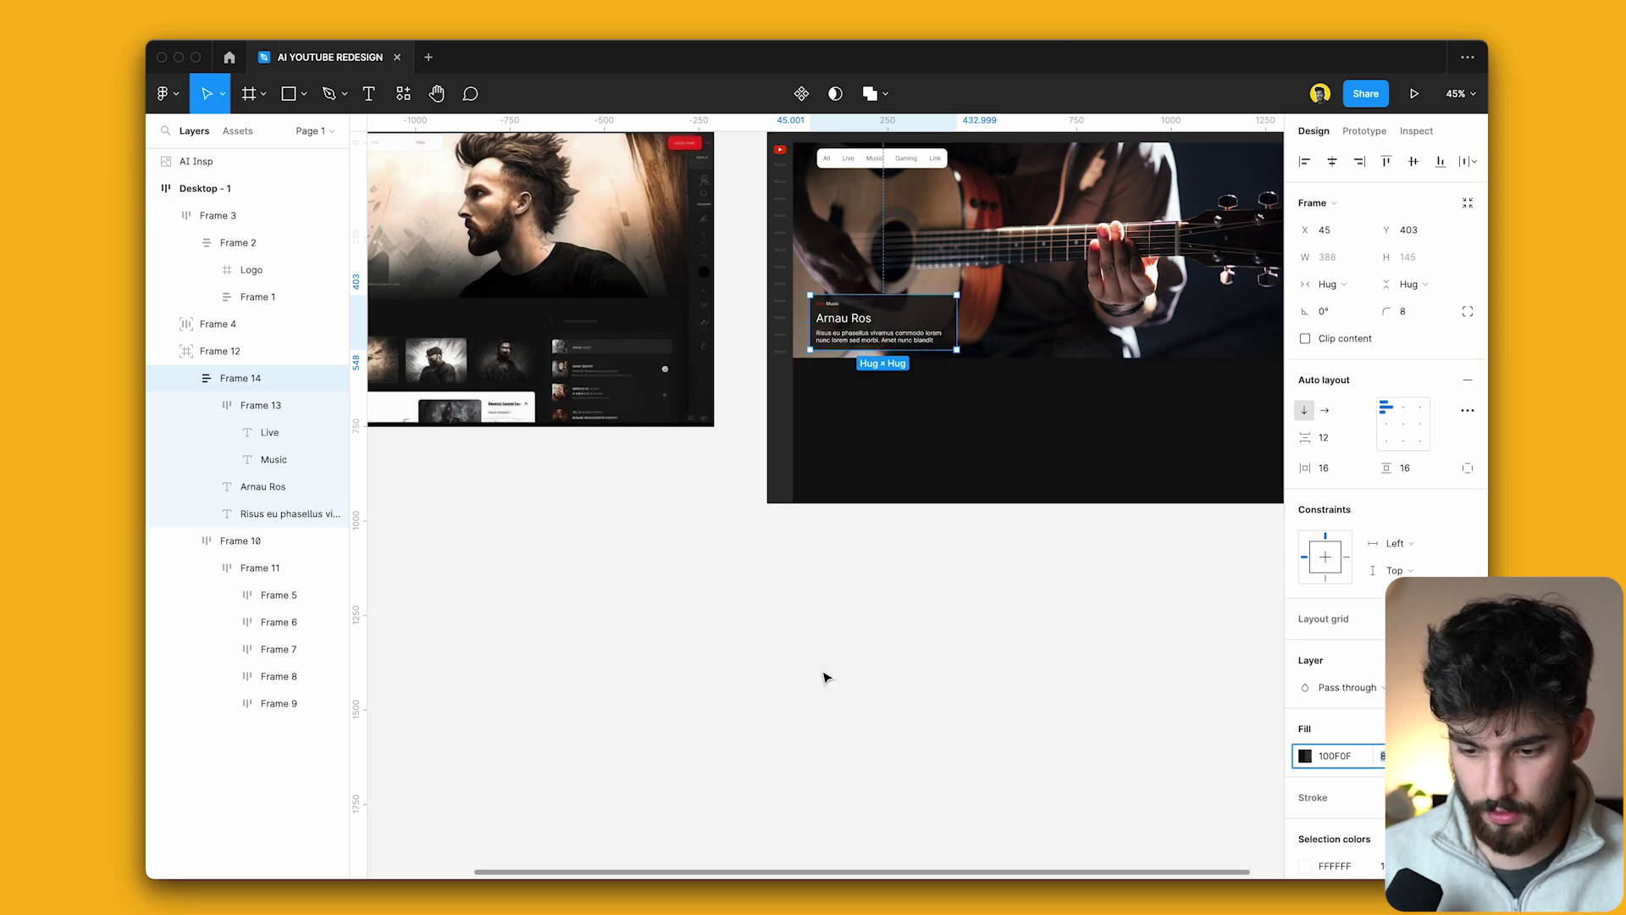
pyautogui.click(784, 675)
pyautogui.hscroll(-10, 788, 677)
pyautogui.hscroll(10, 787, 677)
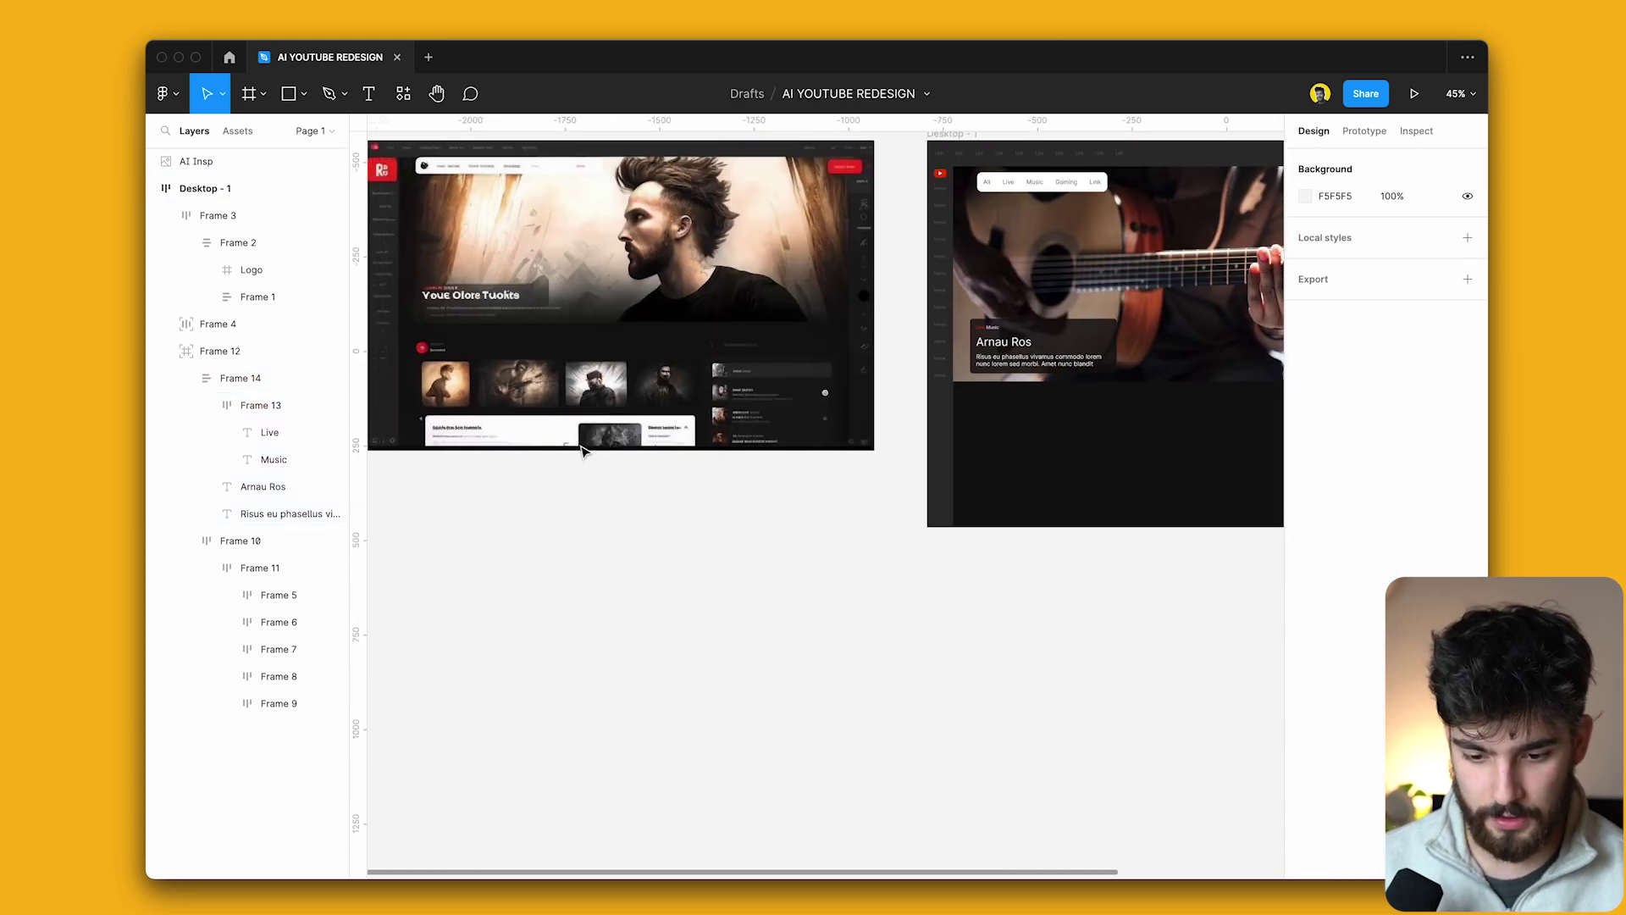
pyautogui.hscroll(-2, 441, 366)
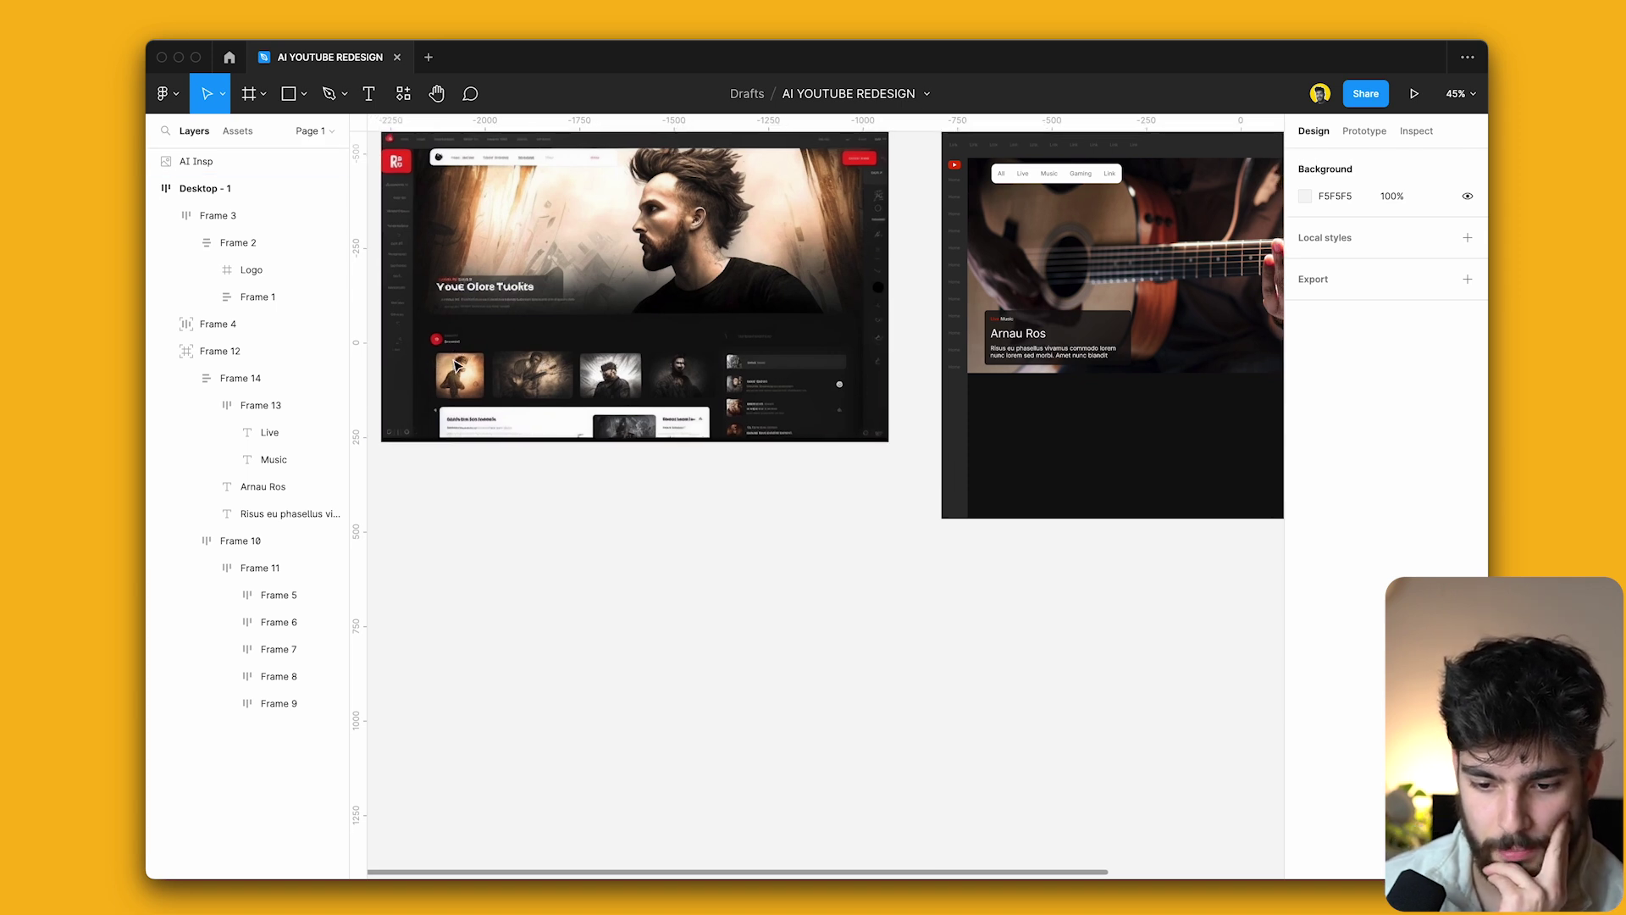
pyautogui.click(1066, 204)
pyautogui.keyDown('super'); pyautogui.click(1008, 153); pyautogui.keyUp('super')
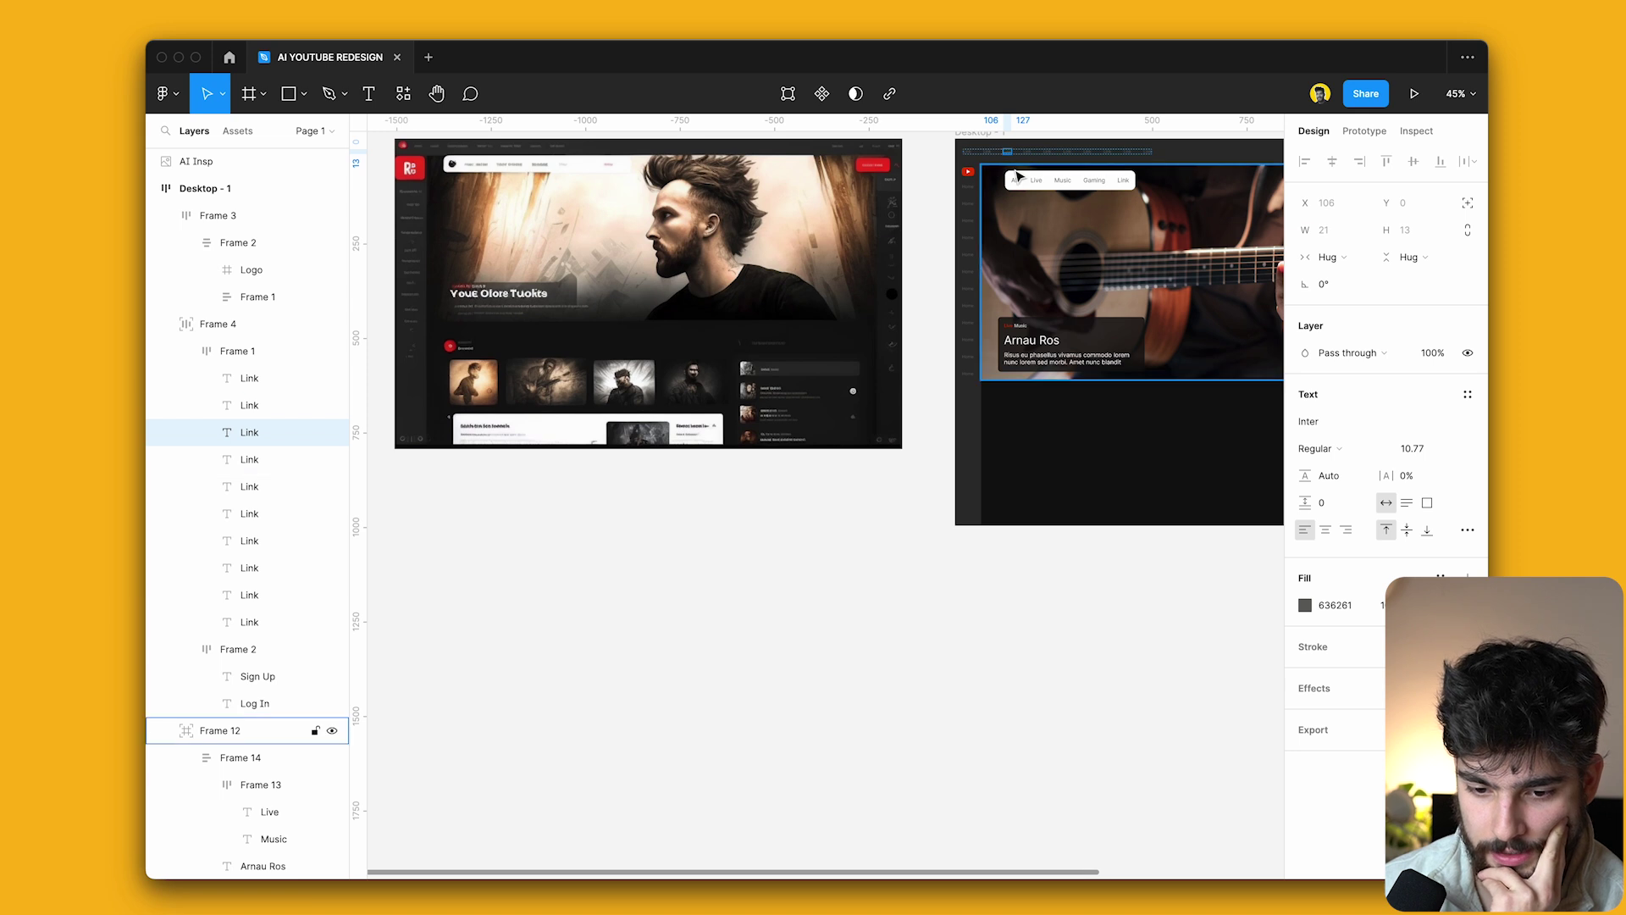
pyautogui.scroll(2, 1050, 169)
pyautogui.hotkey('shift', 'Return')
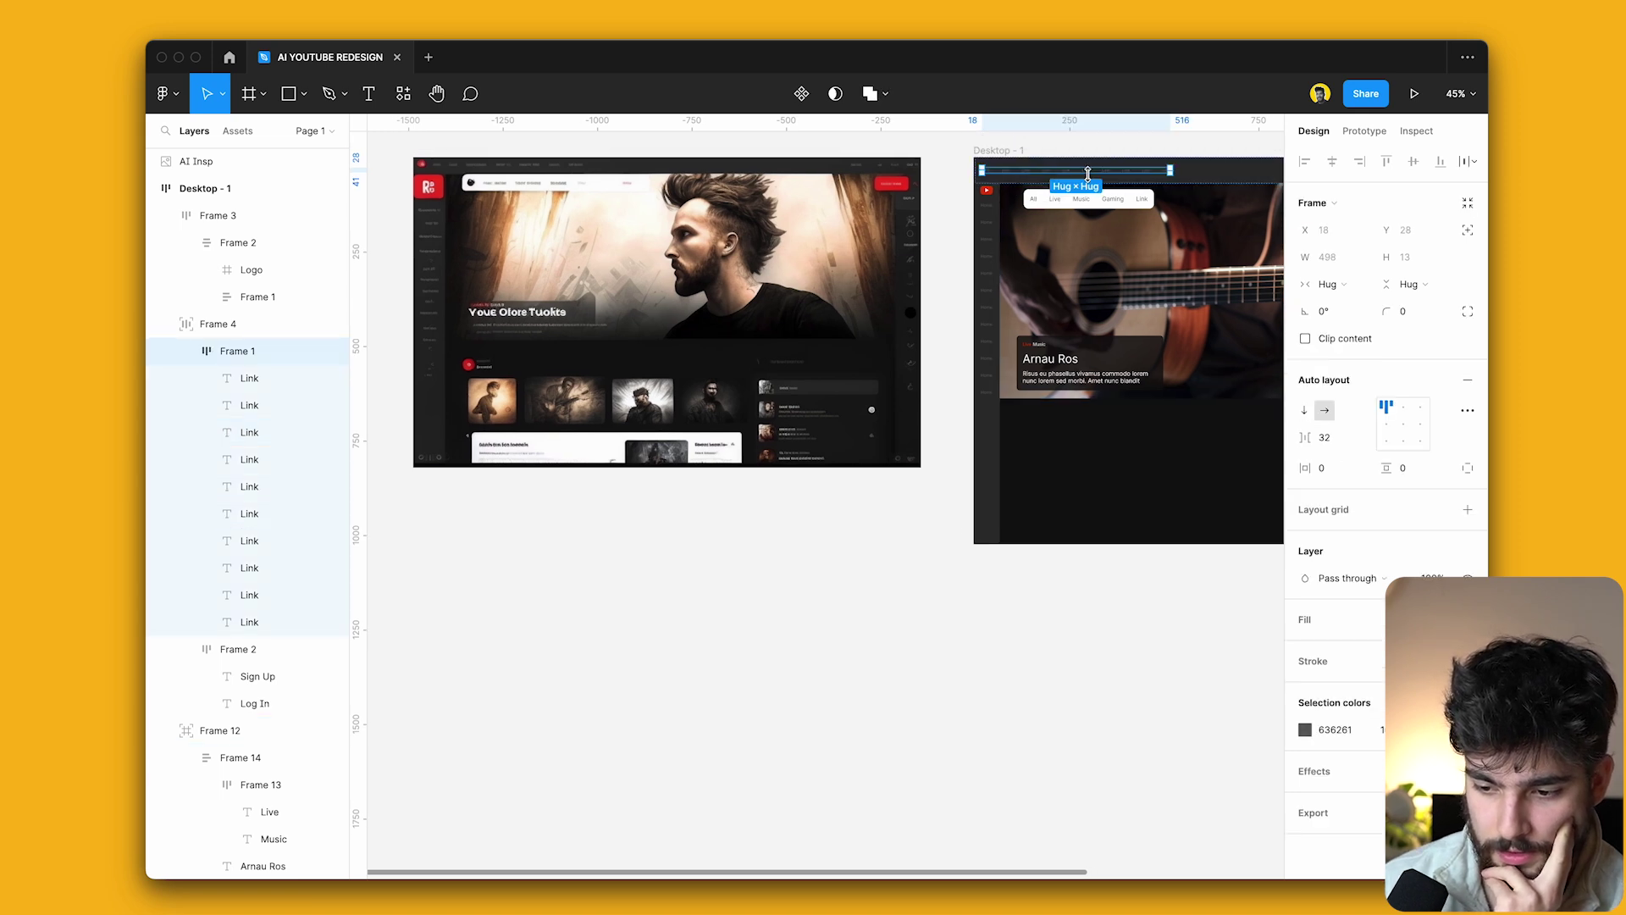
pyautogui.press('Escape')
pyautogui.hscroll(3, 828, 598)
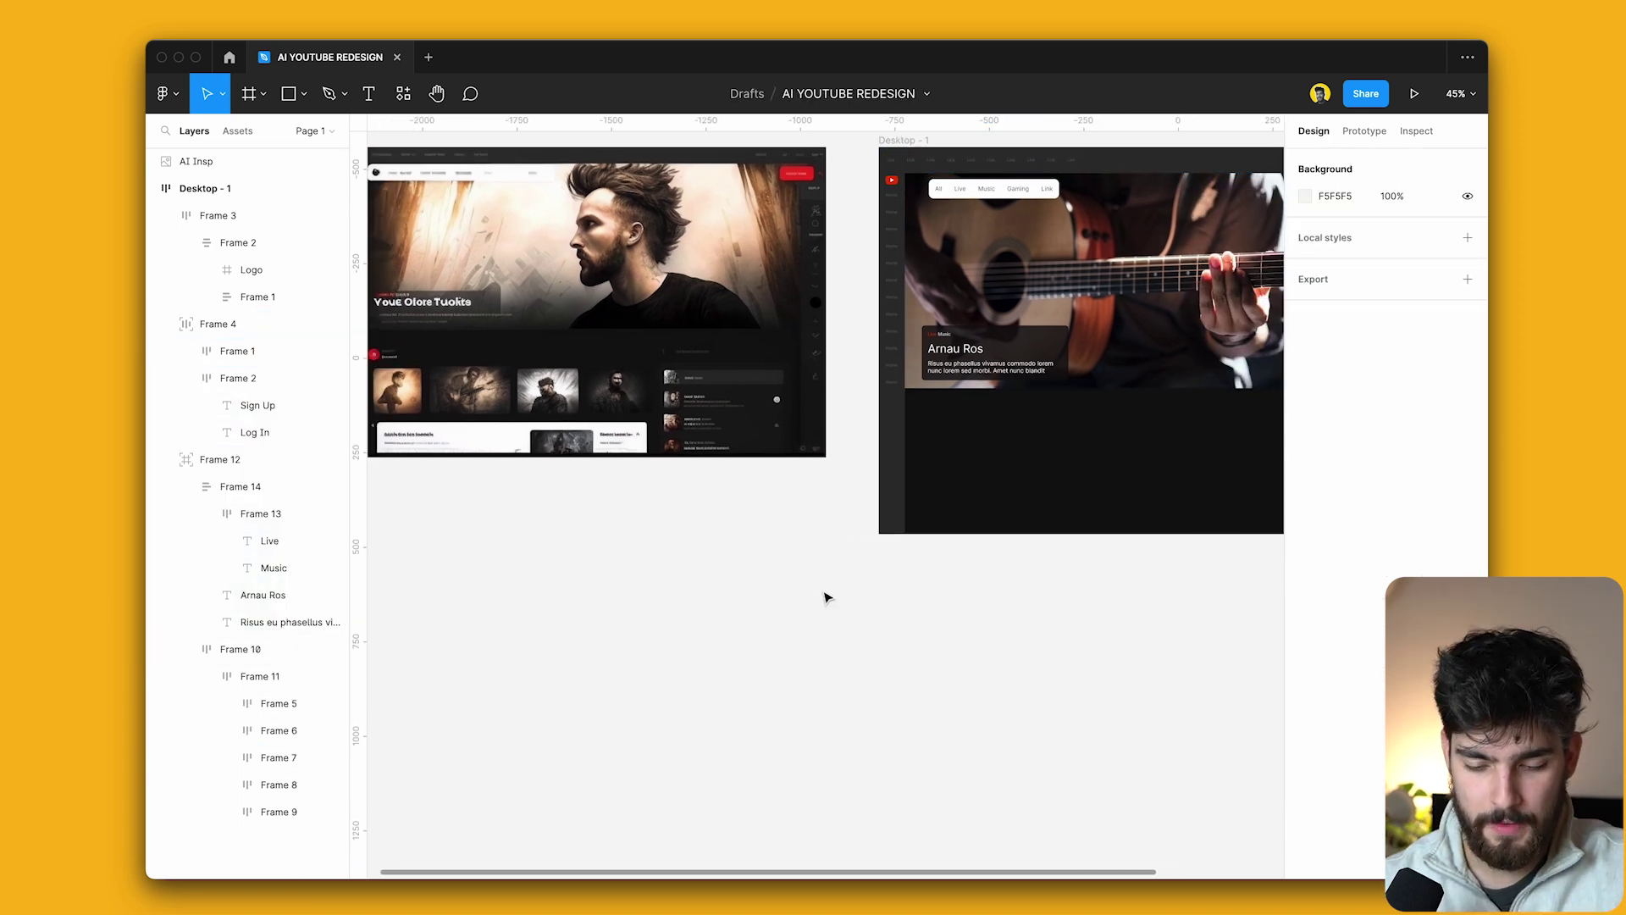
pyautogui.scroll(5, 813, 351)
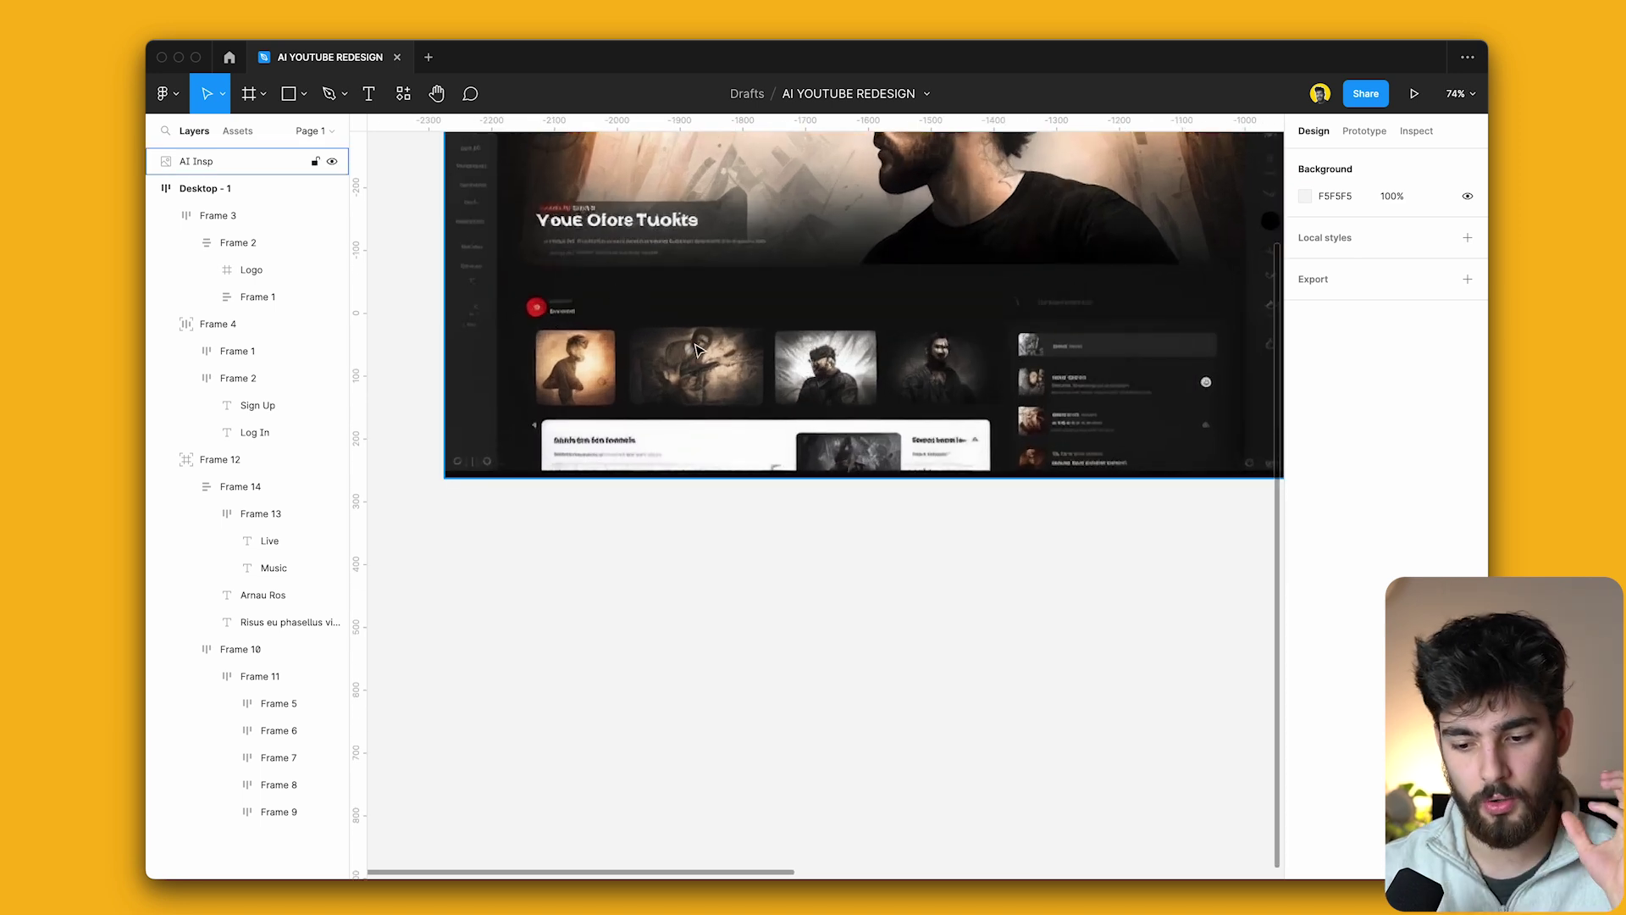
pyautogui.scroll(5, 699, 350)
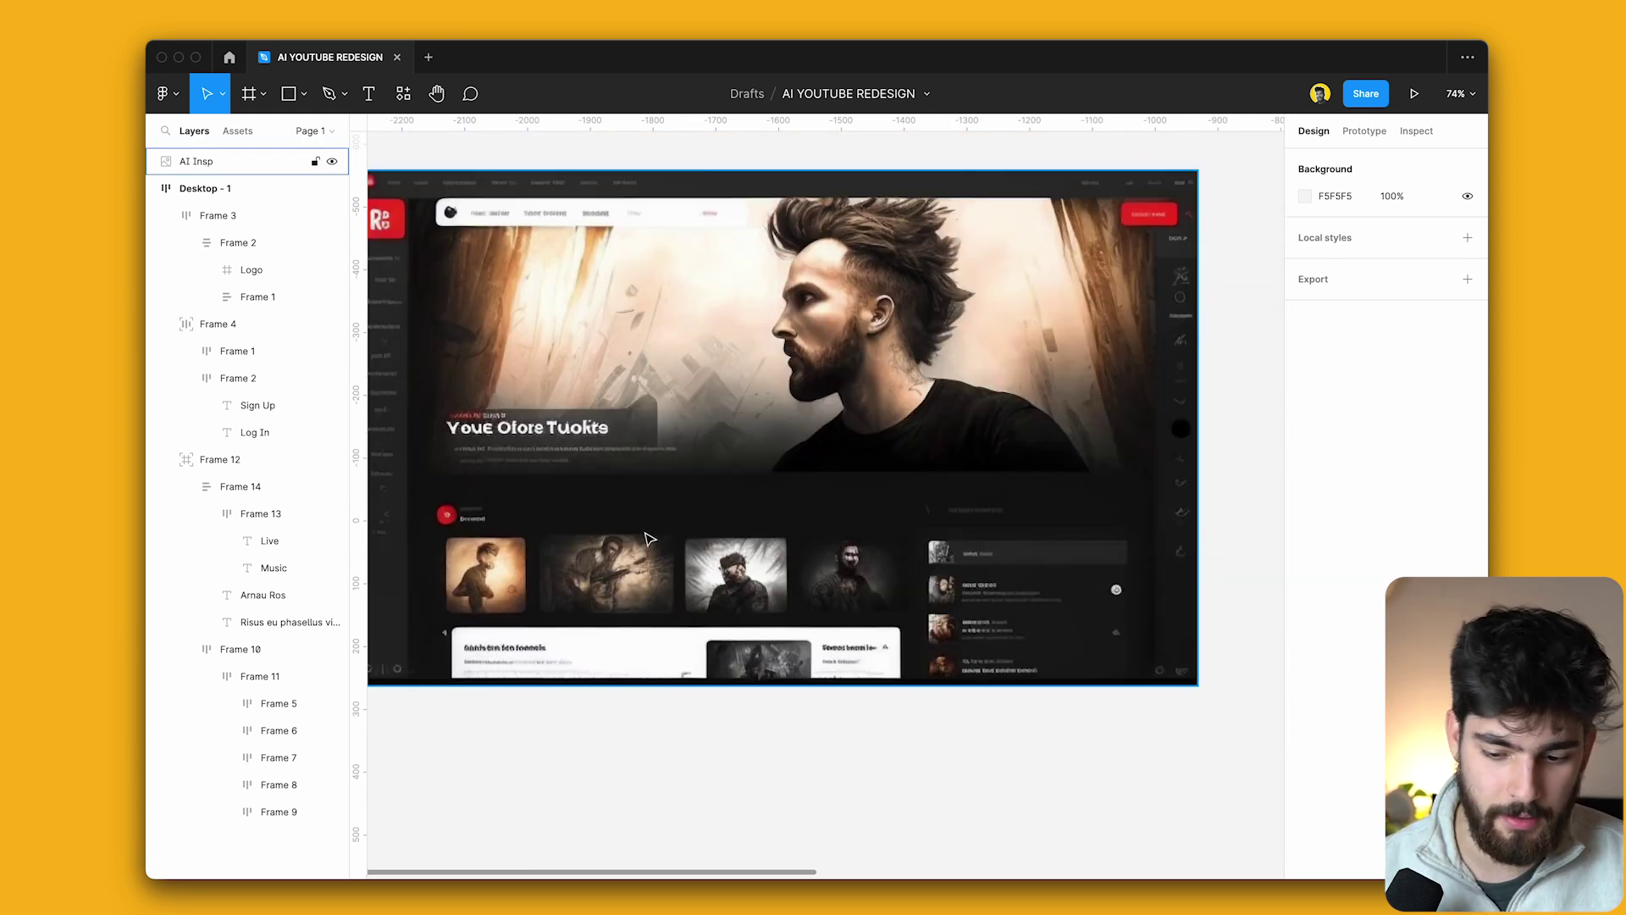
pyautogui.scroll(10, 1053, 563)
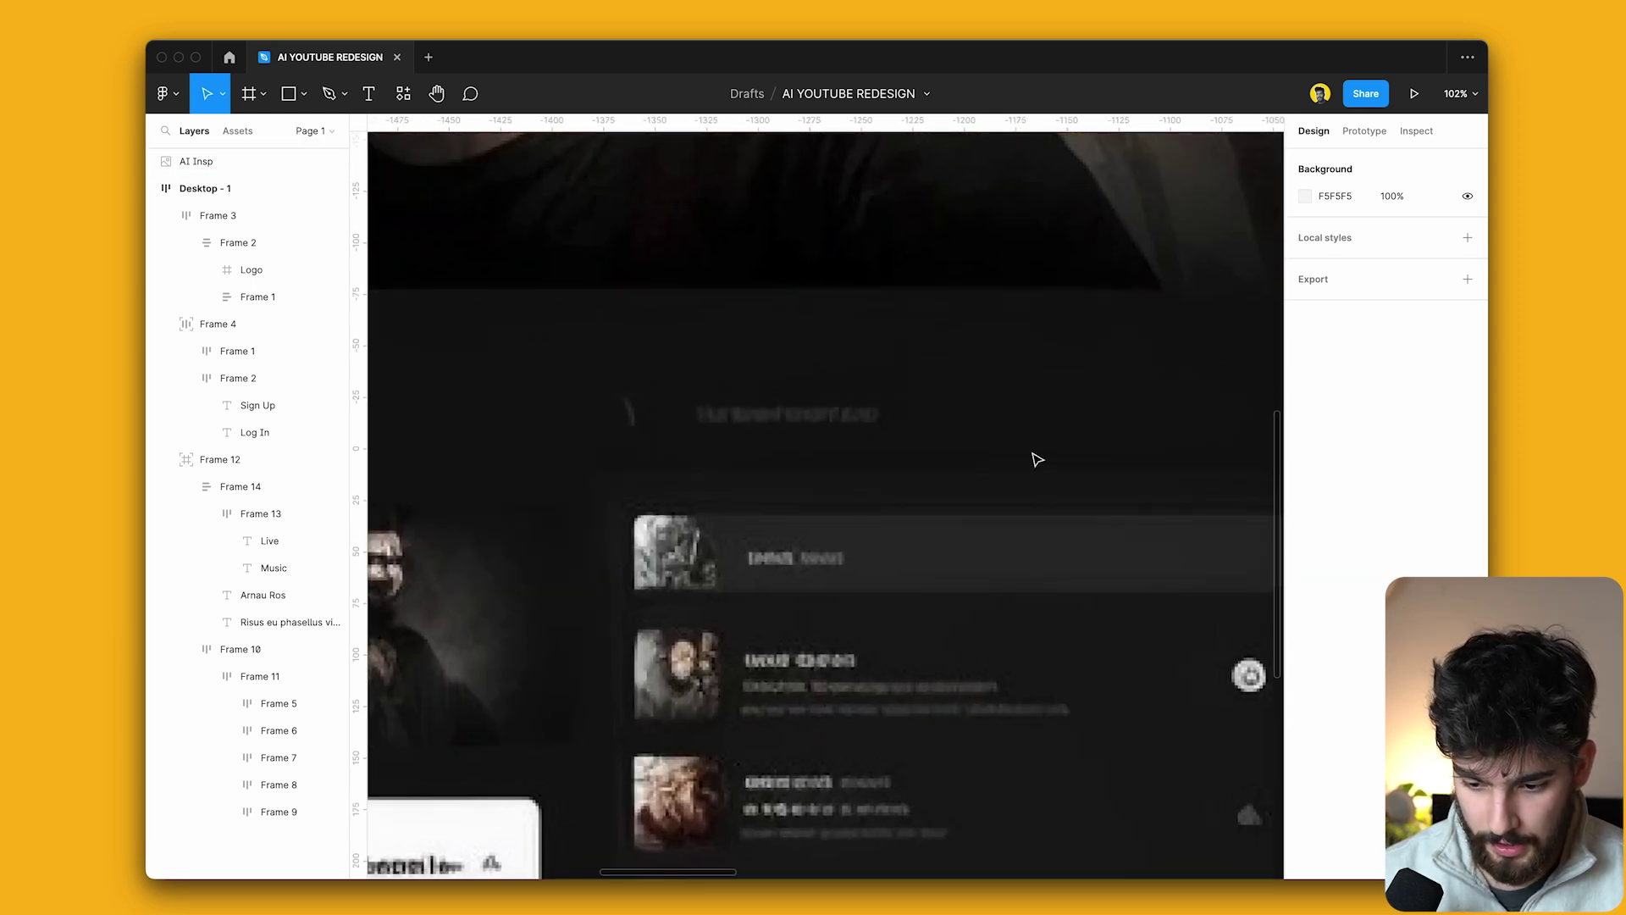
pyautogui.scroll(-10, 873, 508)
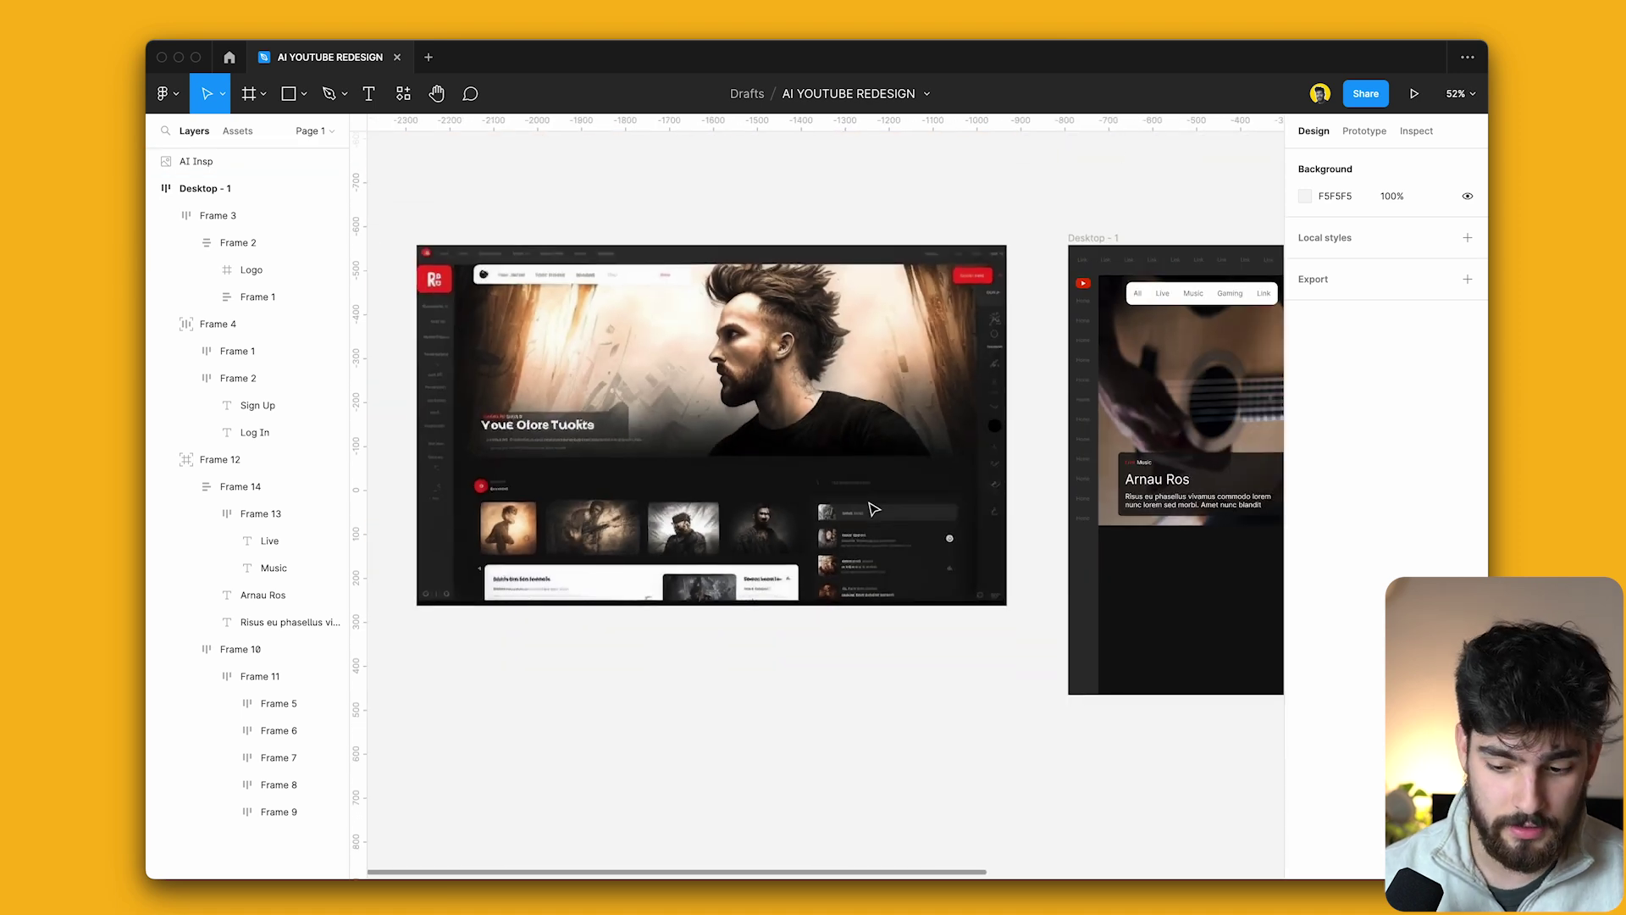
pyautogui.hscroll(2, 874, 508)
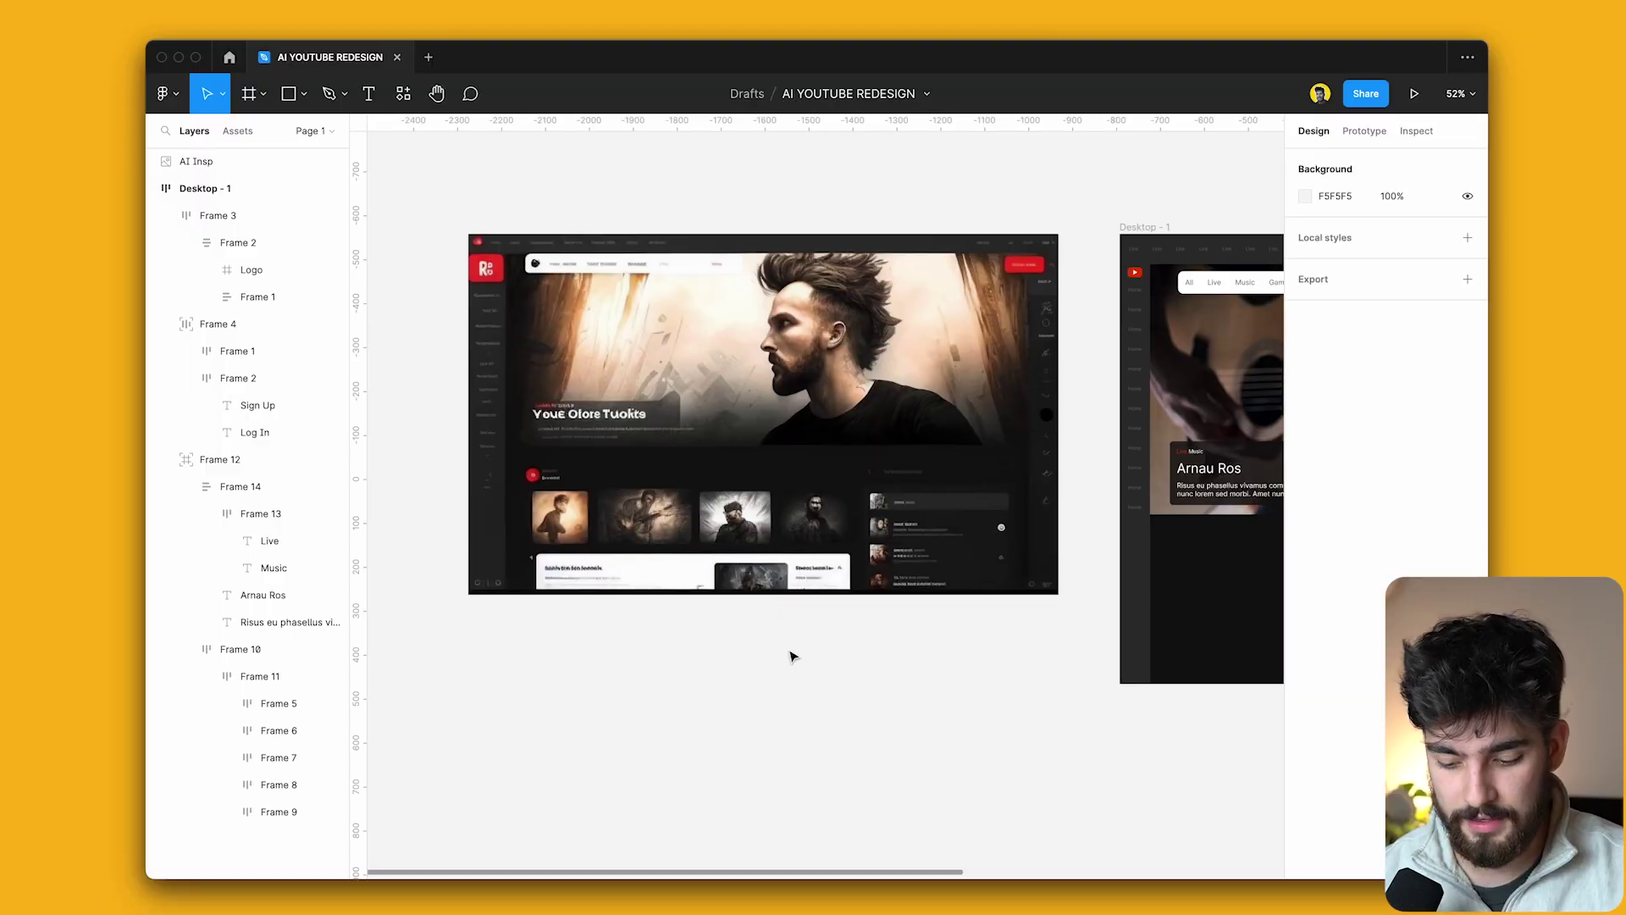
pyautogui.scroll(-1, 793, 656)
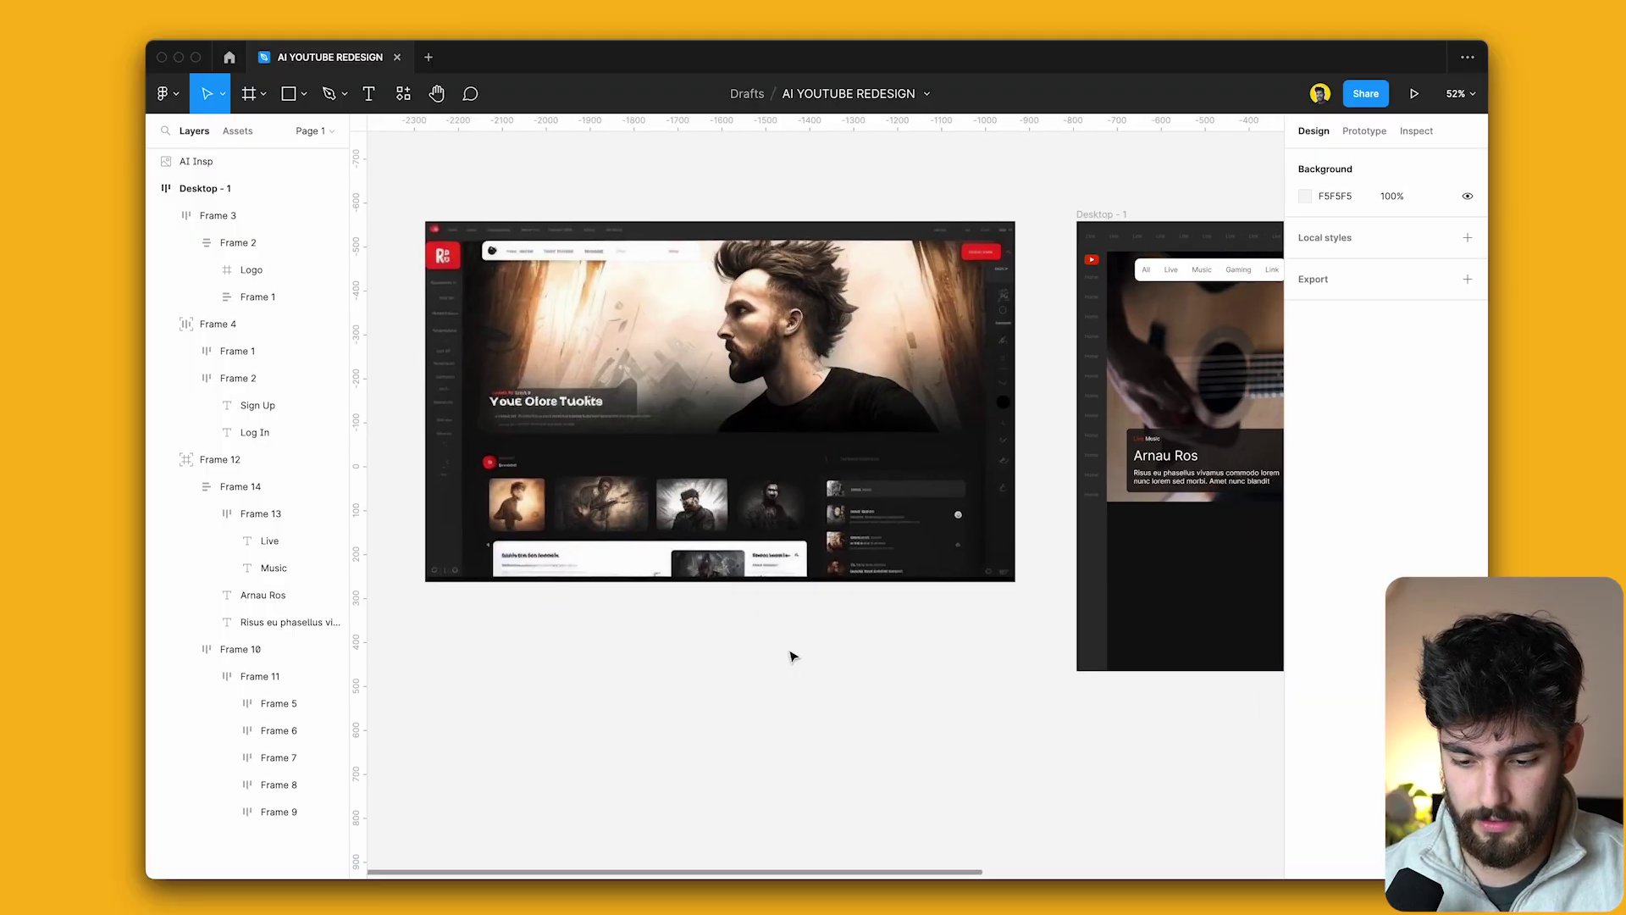
pyautogui.scroll(-1, 805, 626)
pyautogui.hscroll(3, 889, 505)
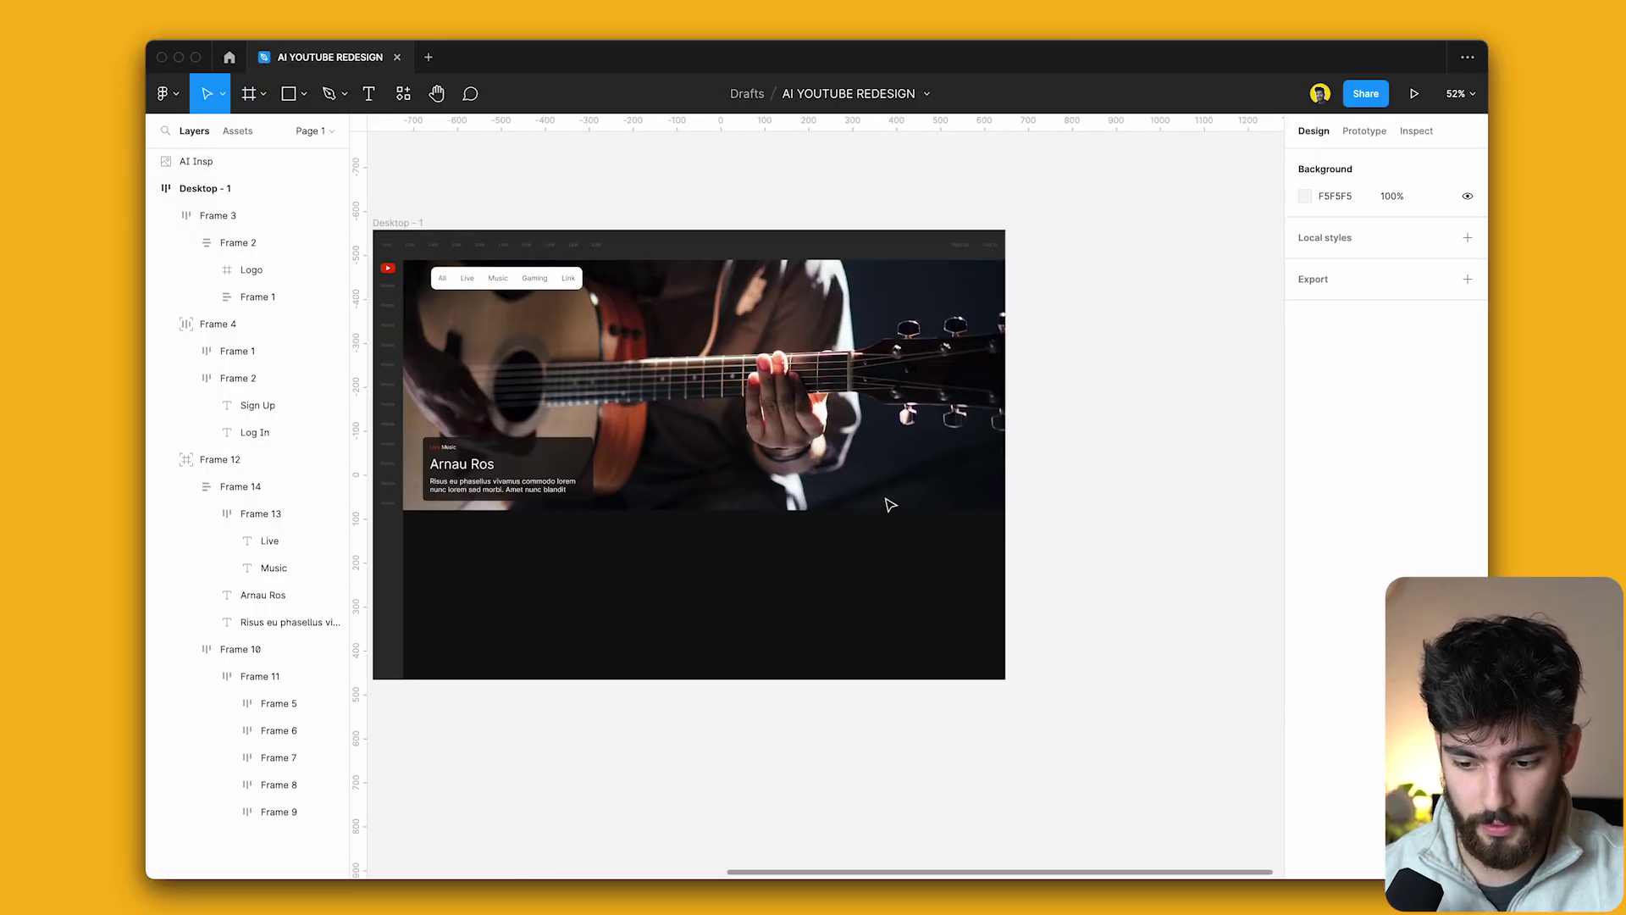
pyautogui.hscroll(-2, 889, 506)
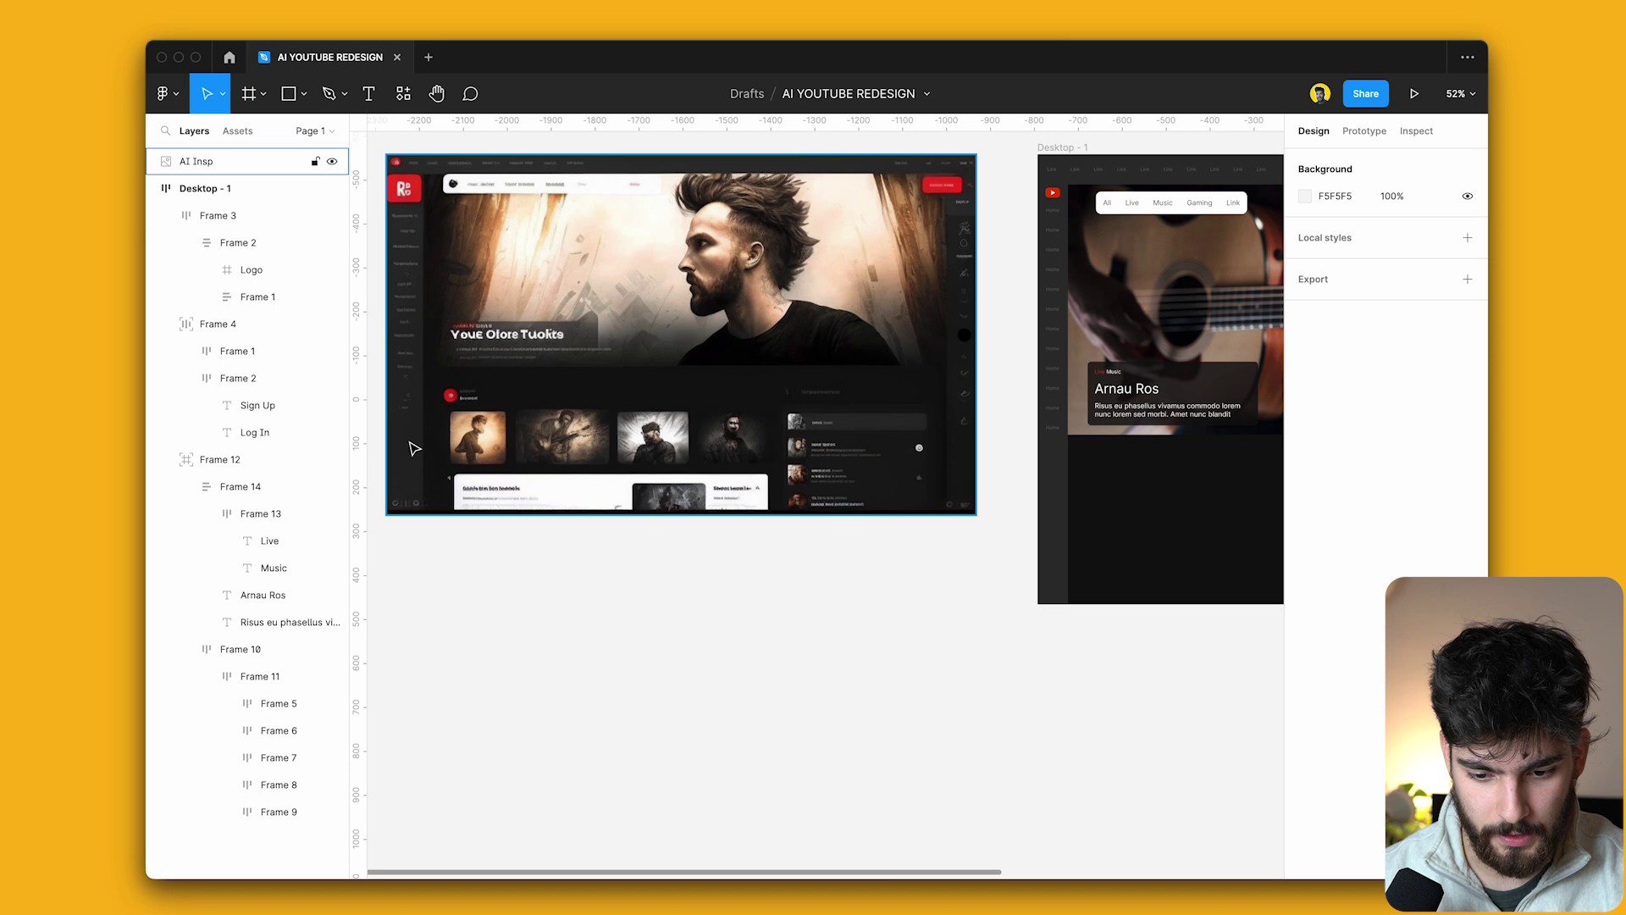
pyautogui.keyDown('ctrl'); pyautogui.scroll(1, 440, 437); pyautogui.keyUp('ctrl')
# Draw a 142×142 frame below the reference image, duplicate it, and wrap the copies in auto layout.
pyautogui.scroll(2, 678, 689)
pyautogui.press('f')
pyautogui.moveTo(620, 709); pyautogui.dragTo(653, 744)
pyautogui.hotkey('ctrl', 'd')
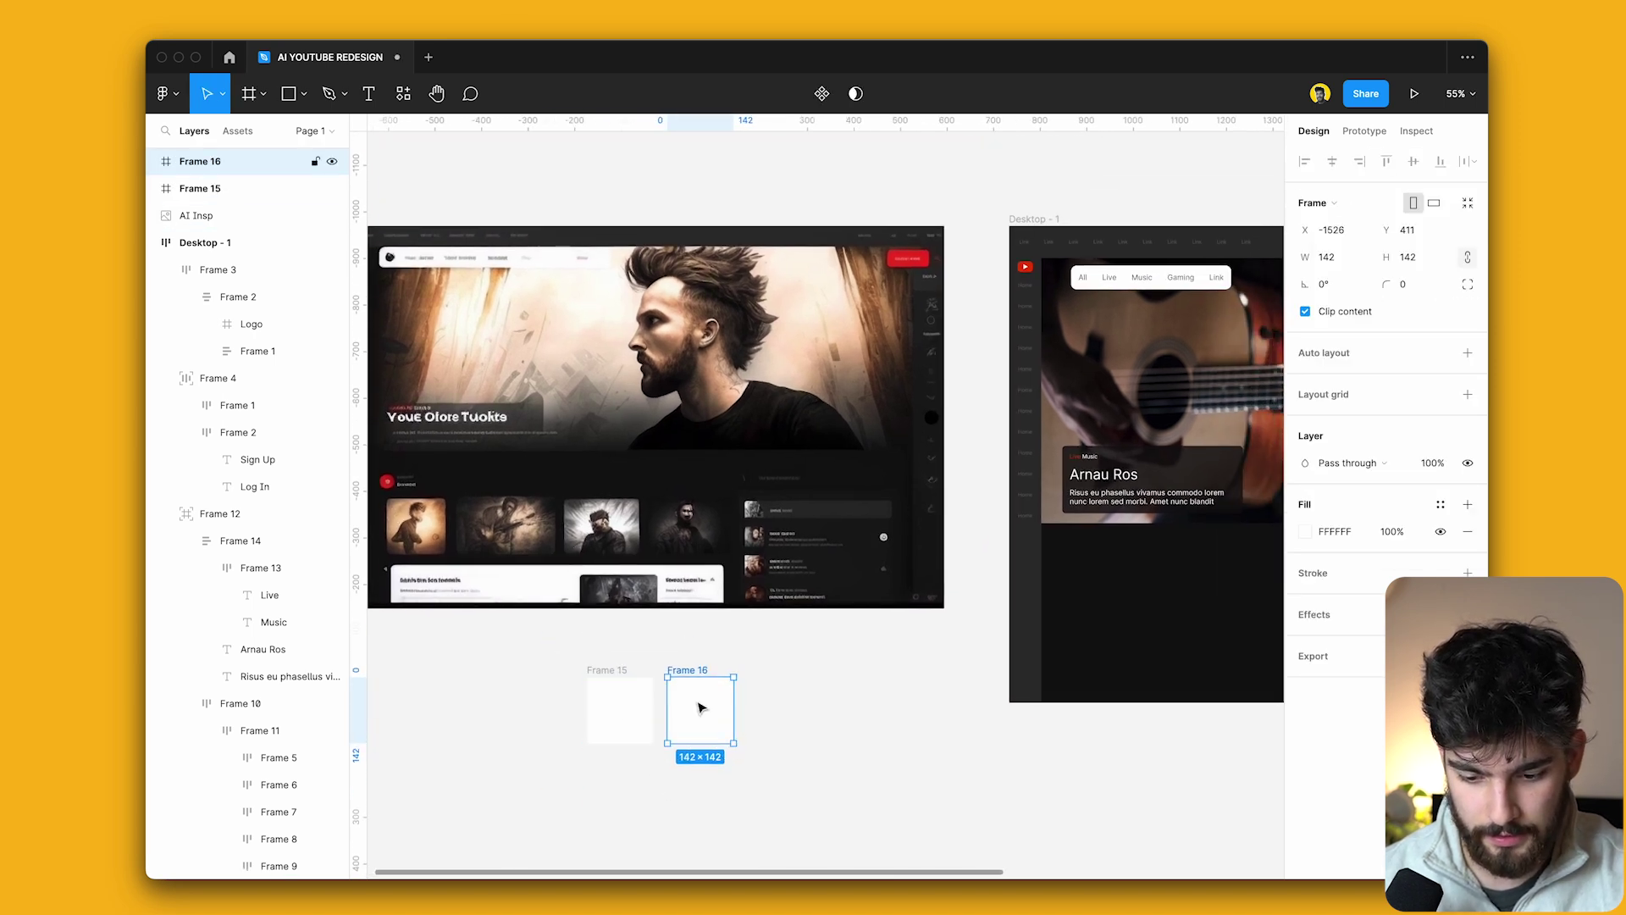
pyautogui.hotkey('ctrl', 'd')
pyautogui.hotkey('ctrl', 'd')
pyautogui.moveTo(537, 658); pyautogui.dragTo(866, 816)
pyautogui.hotkey('shift', 'a')
pyautogui.press('Return')
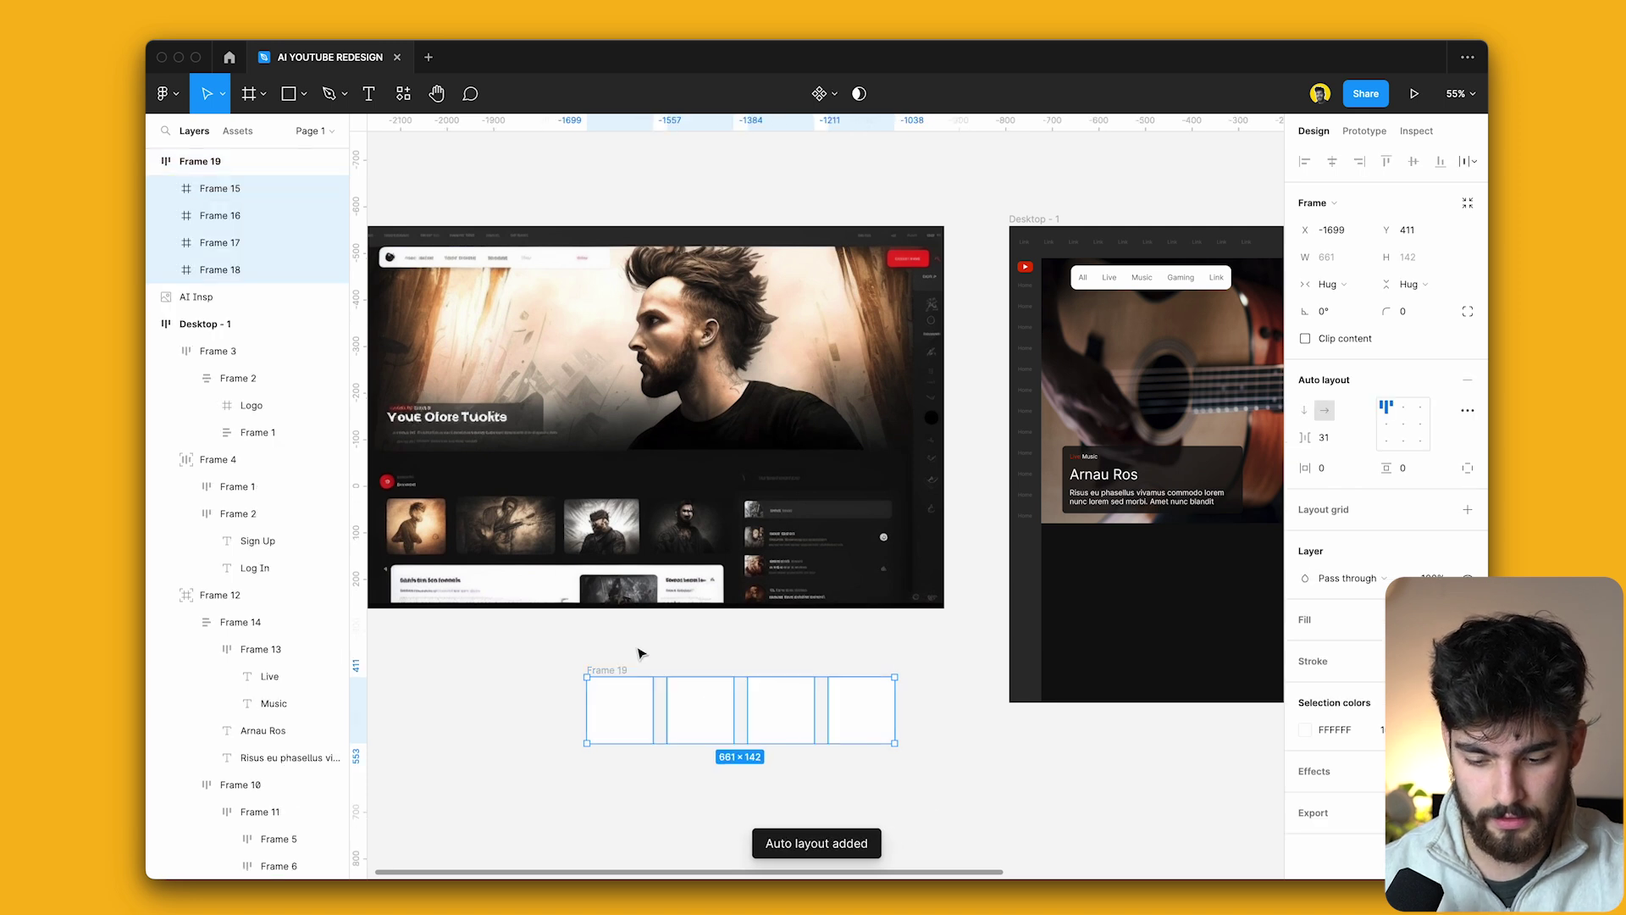
# Batch-rename the square frames Content 01–04 and name their parent frame Content.
pyautogui.hotkey('ctrl', 'r')
pyautogui.write('Content')
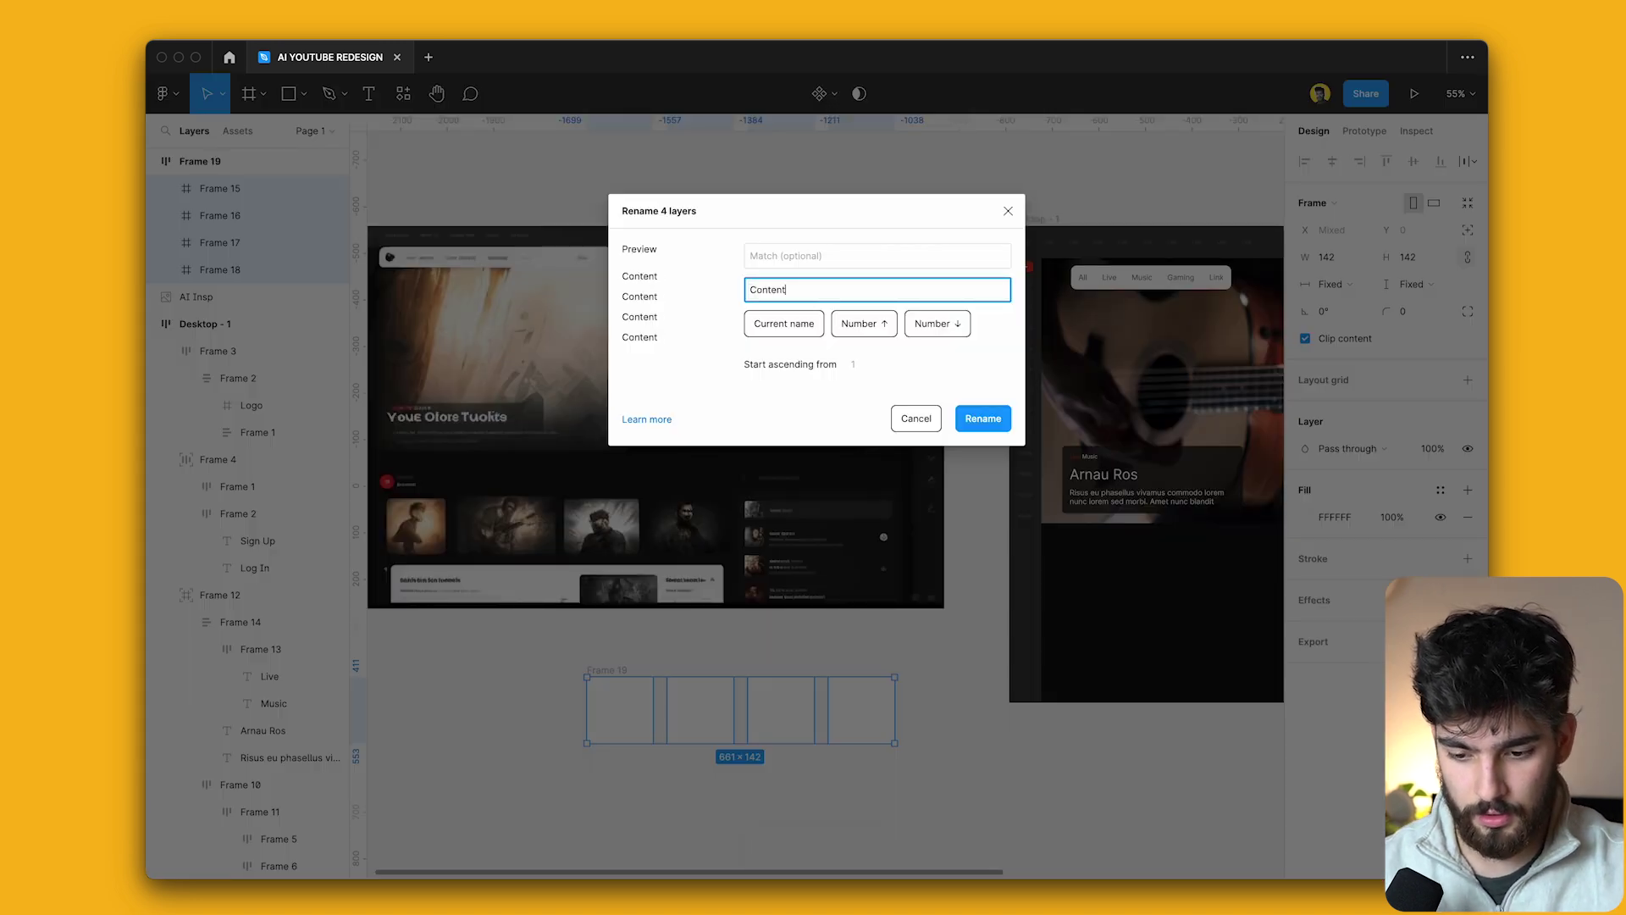
pyautogui.press('Return')
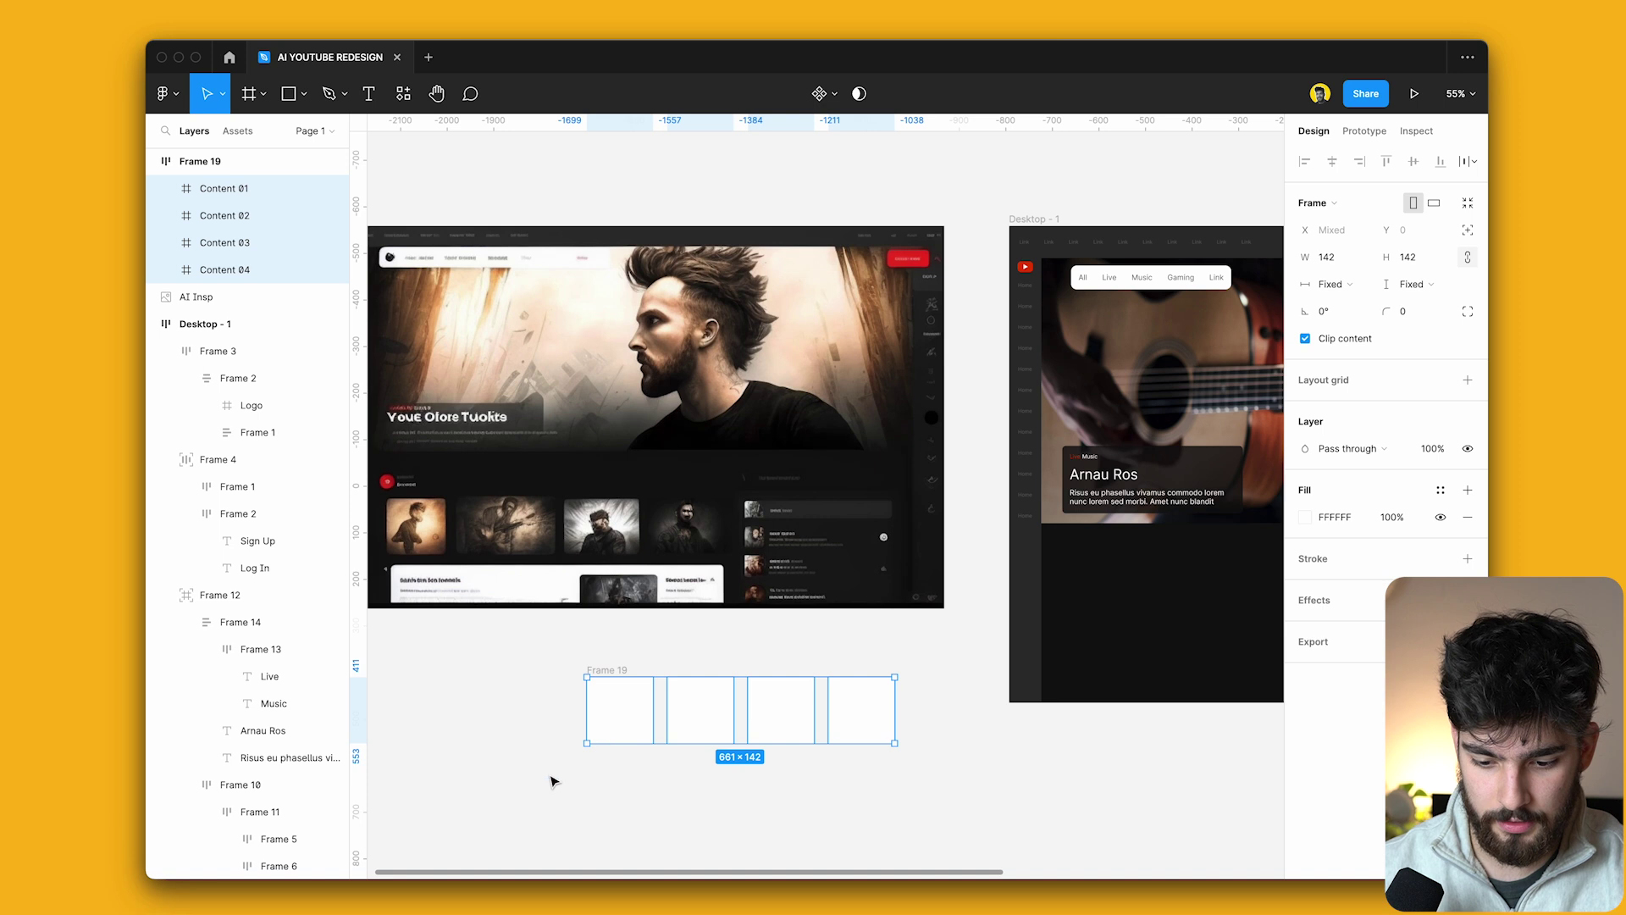
pyautogui.scroll(-2, 552, 778)
pyautogui.press('Return')
pyautogui.click(589, 614)
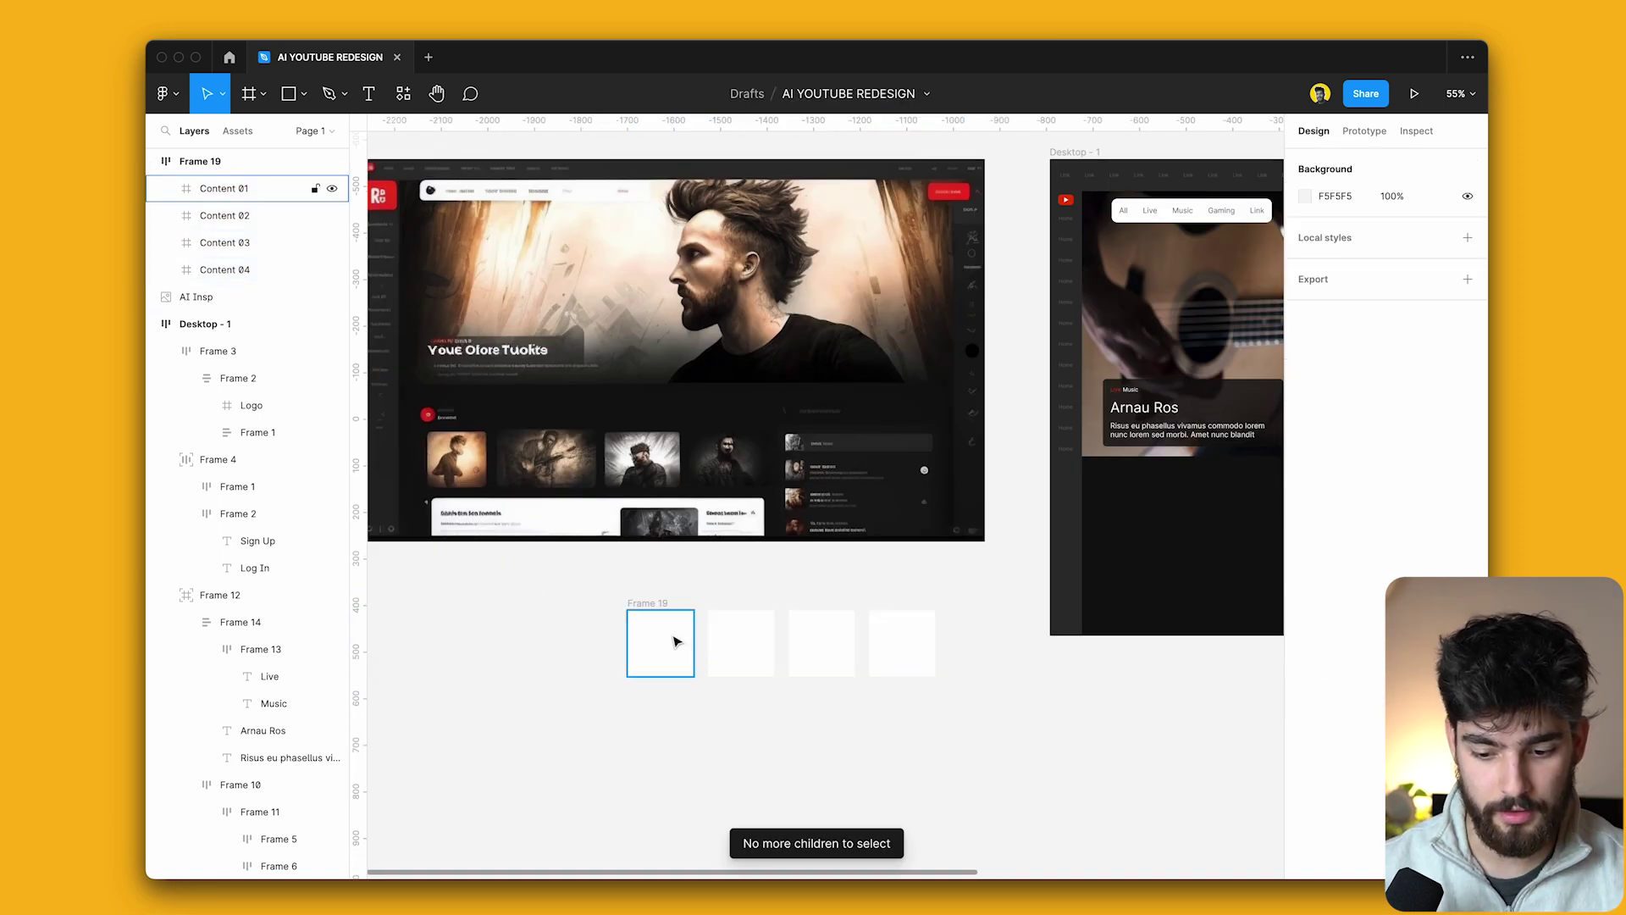
pyautogui.doubleClick(655, 606)
pyautogui.write('Con')
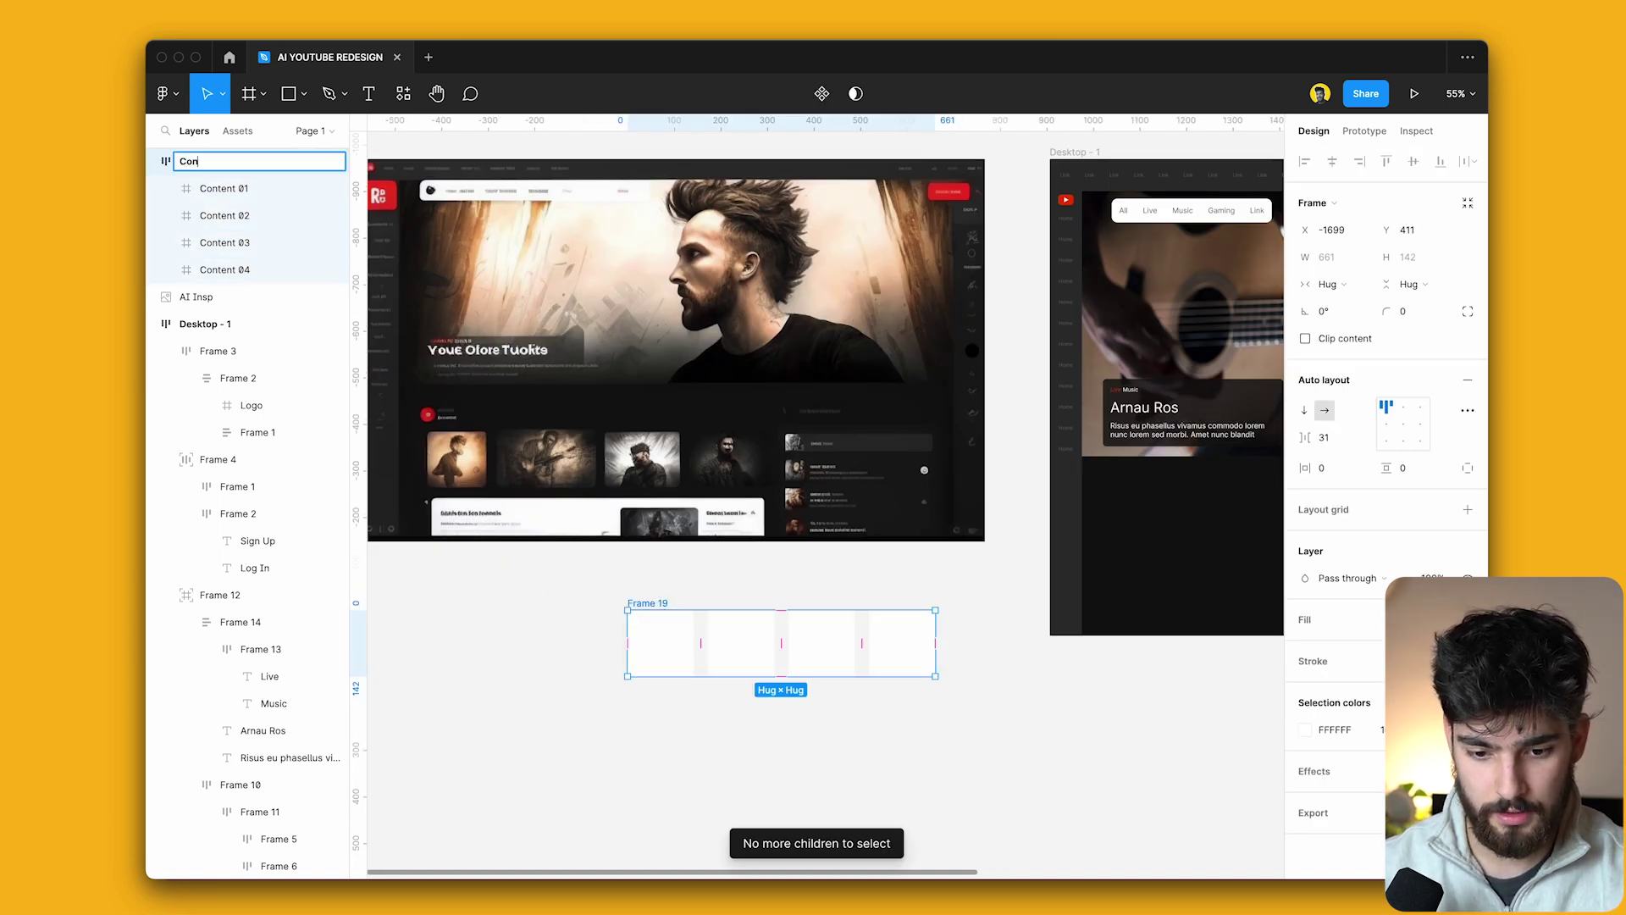
pyautogui.write('tent')
pyautogui.press('Return')
pyautogui.scroll(2, 694, 699)
pyautogui.scroll(2, 704, 612)
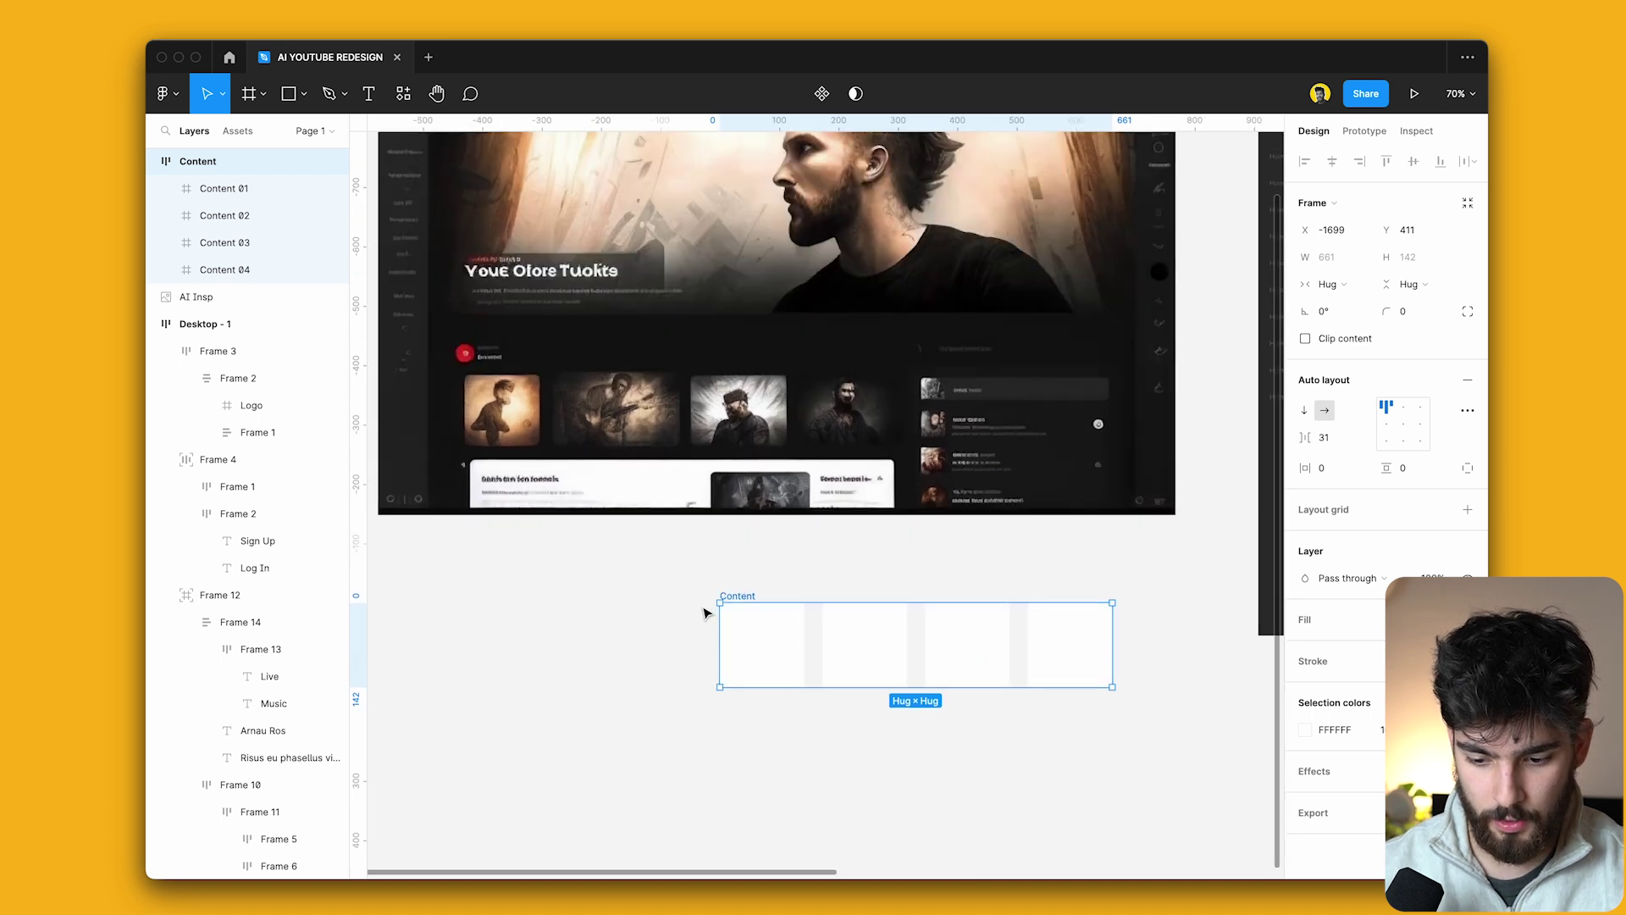
pyautogui.press('Return')
# Fill the Content frames with random Unsplash photos.
pyautogui.click(513, 2)
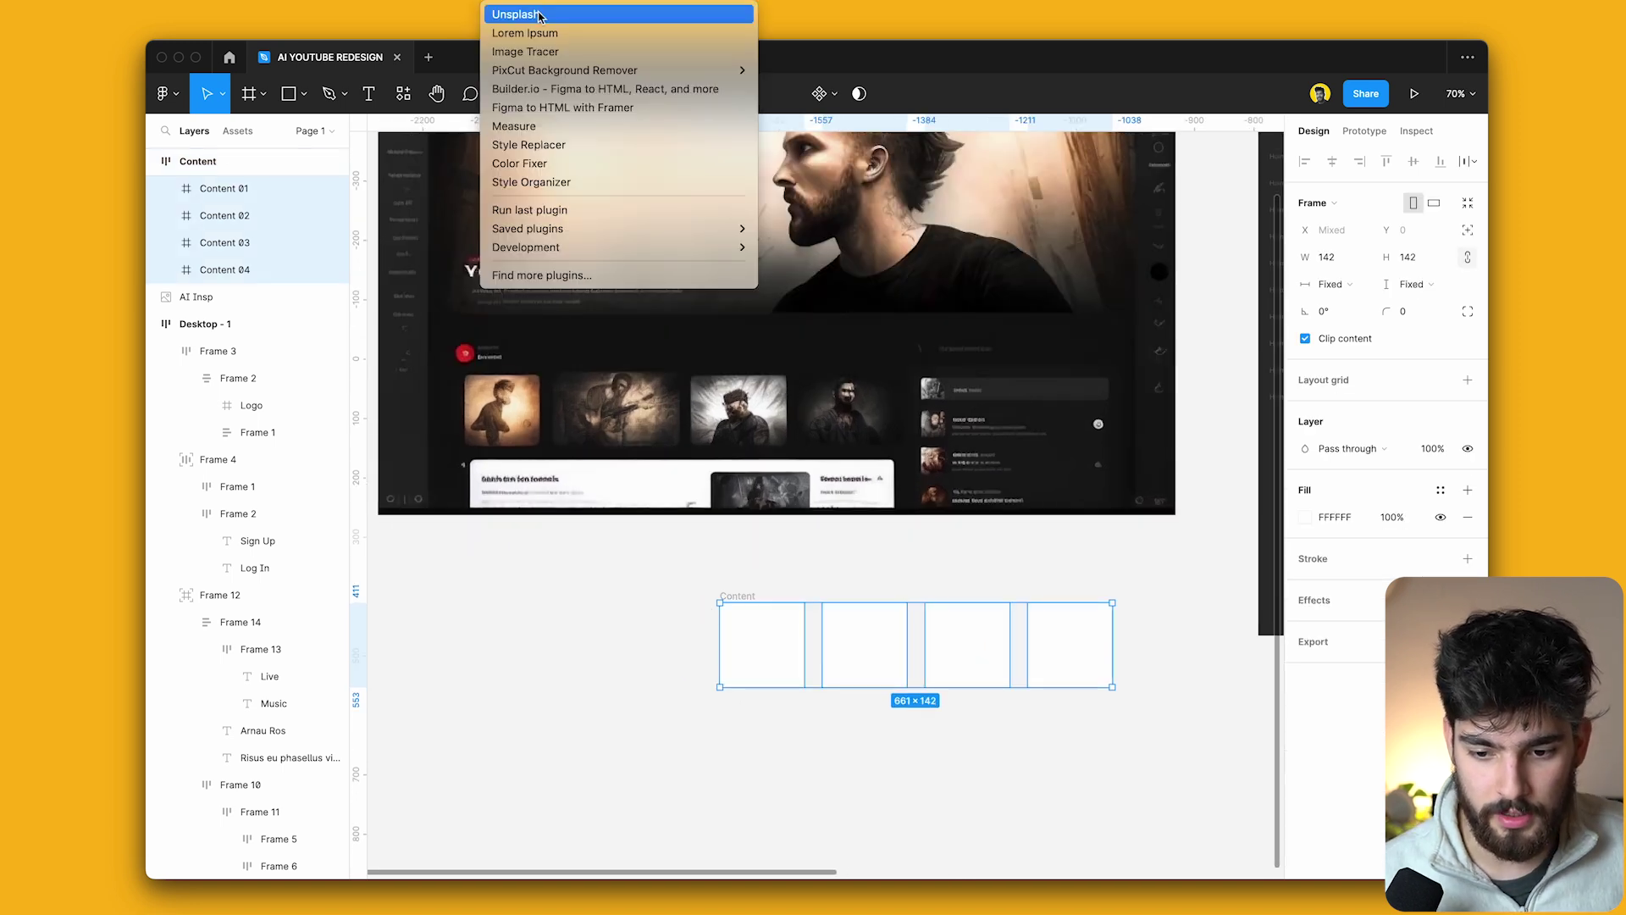
pyautogui.click(539, 15)
pyautogui.click(316, 292)
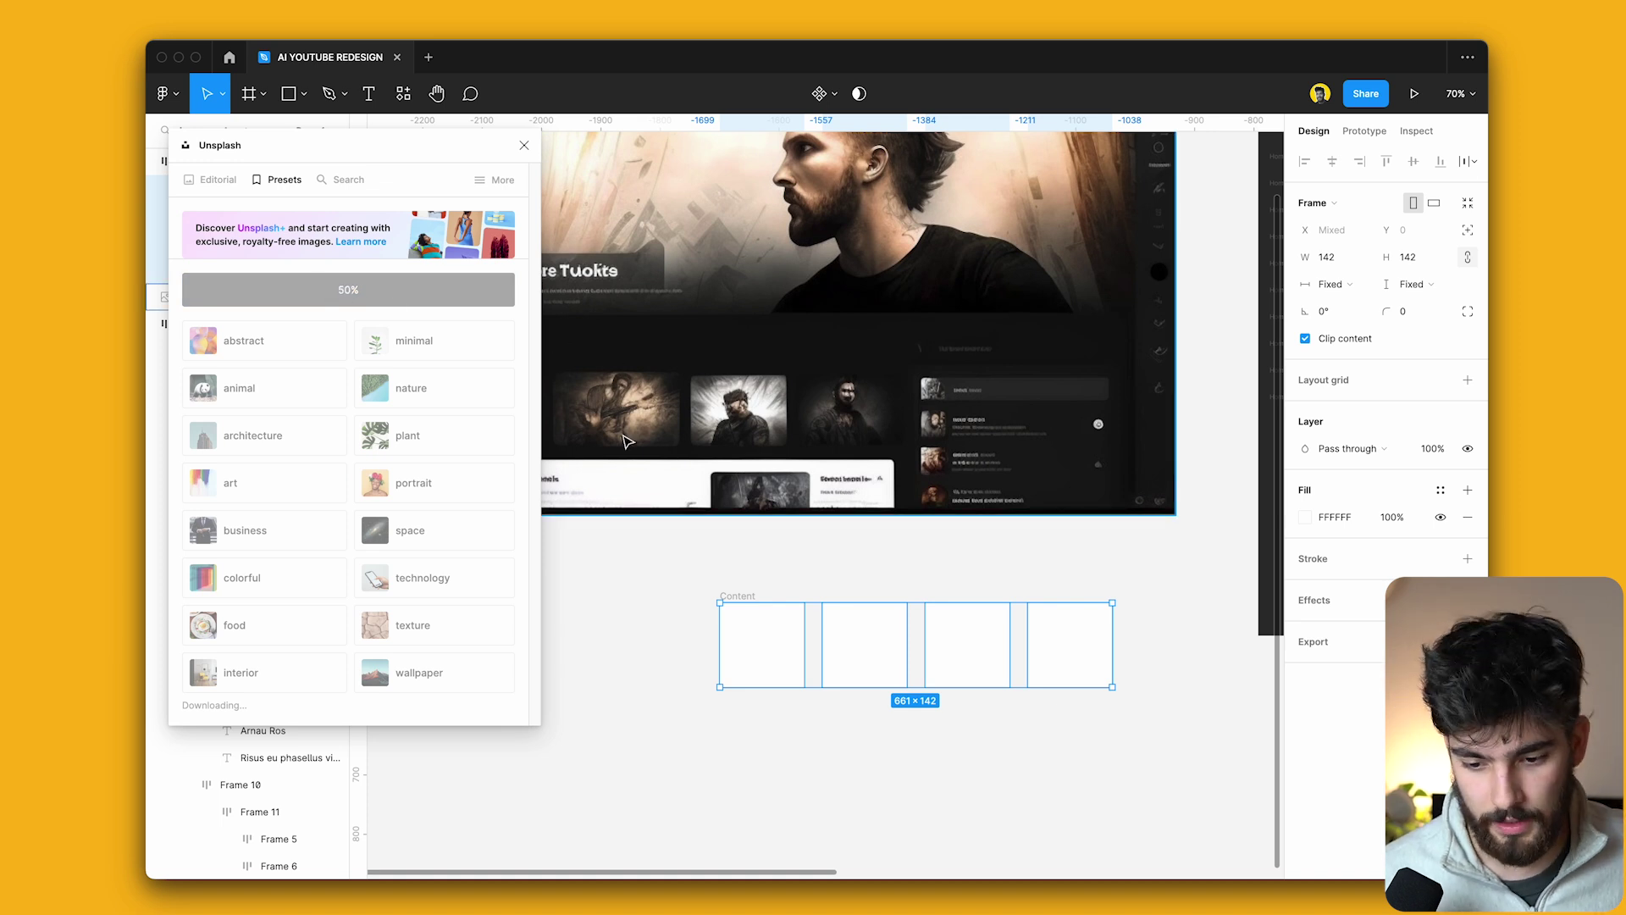
pyautogui.click(593, 645)
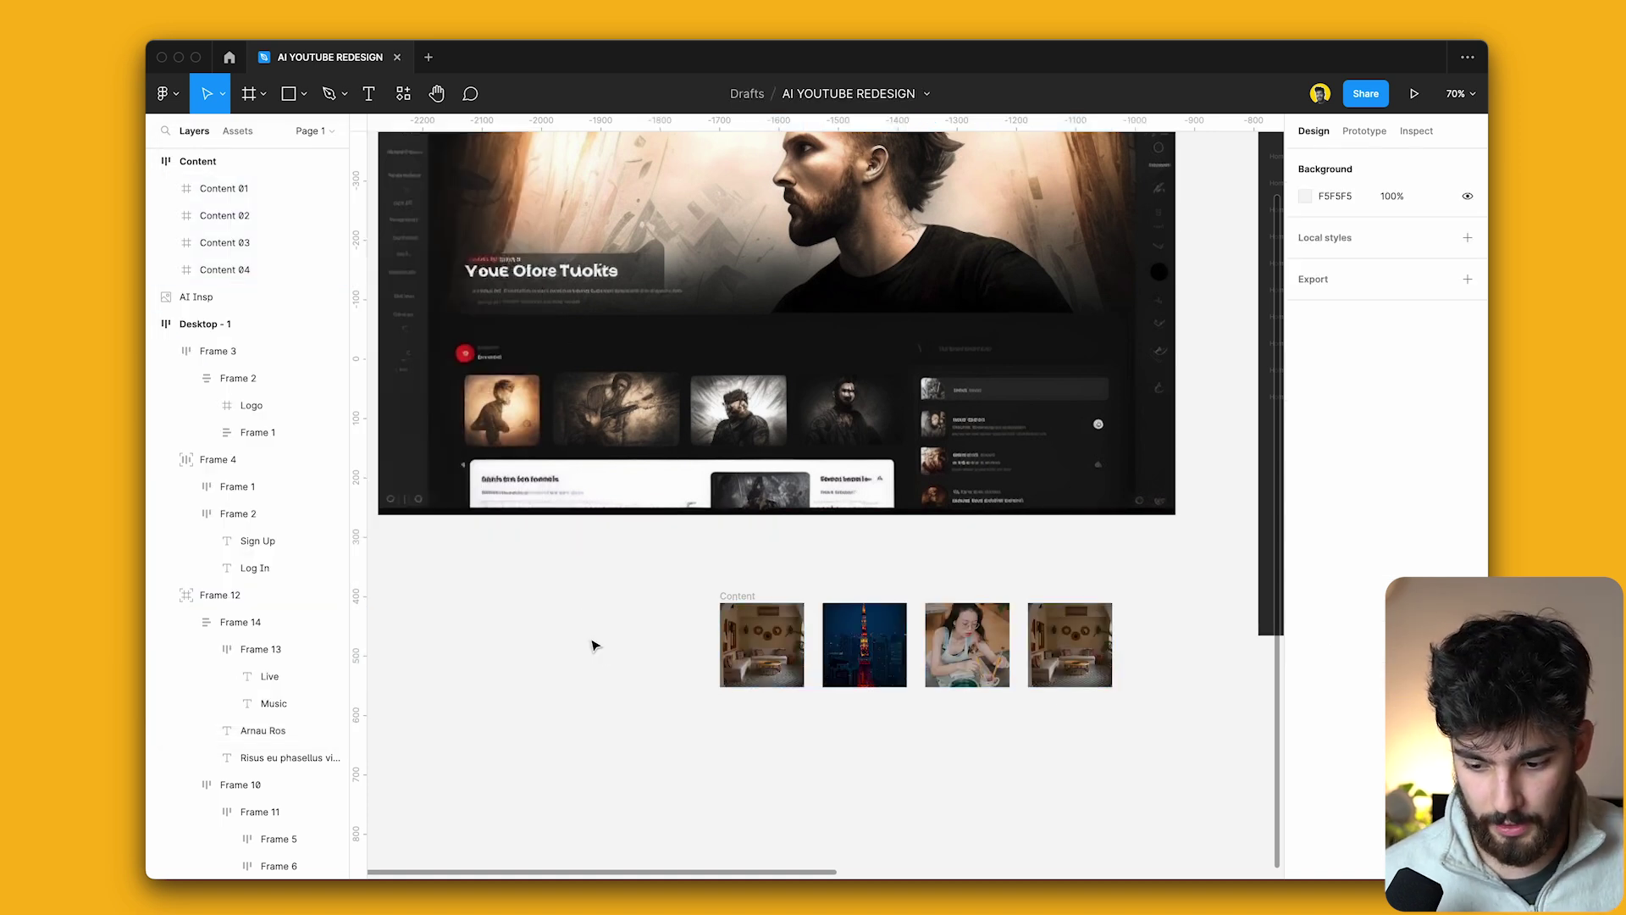
# Set the corner radius of the four Content photo frames to 8.
pyautogui.scroll(5, 1121, 664)
pyautogui.moveTo(653, 570); pyautogui.dragTo(1185, 644)
pyautogui.click(1410, 311)
pyautogui.write('8')
pyautogui.press('Return')
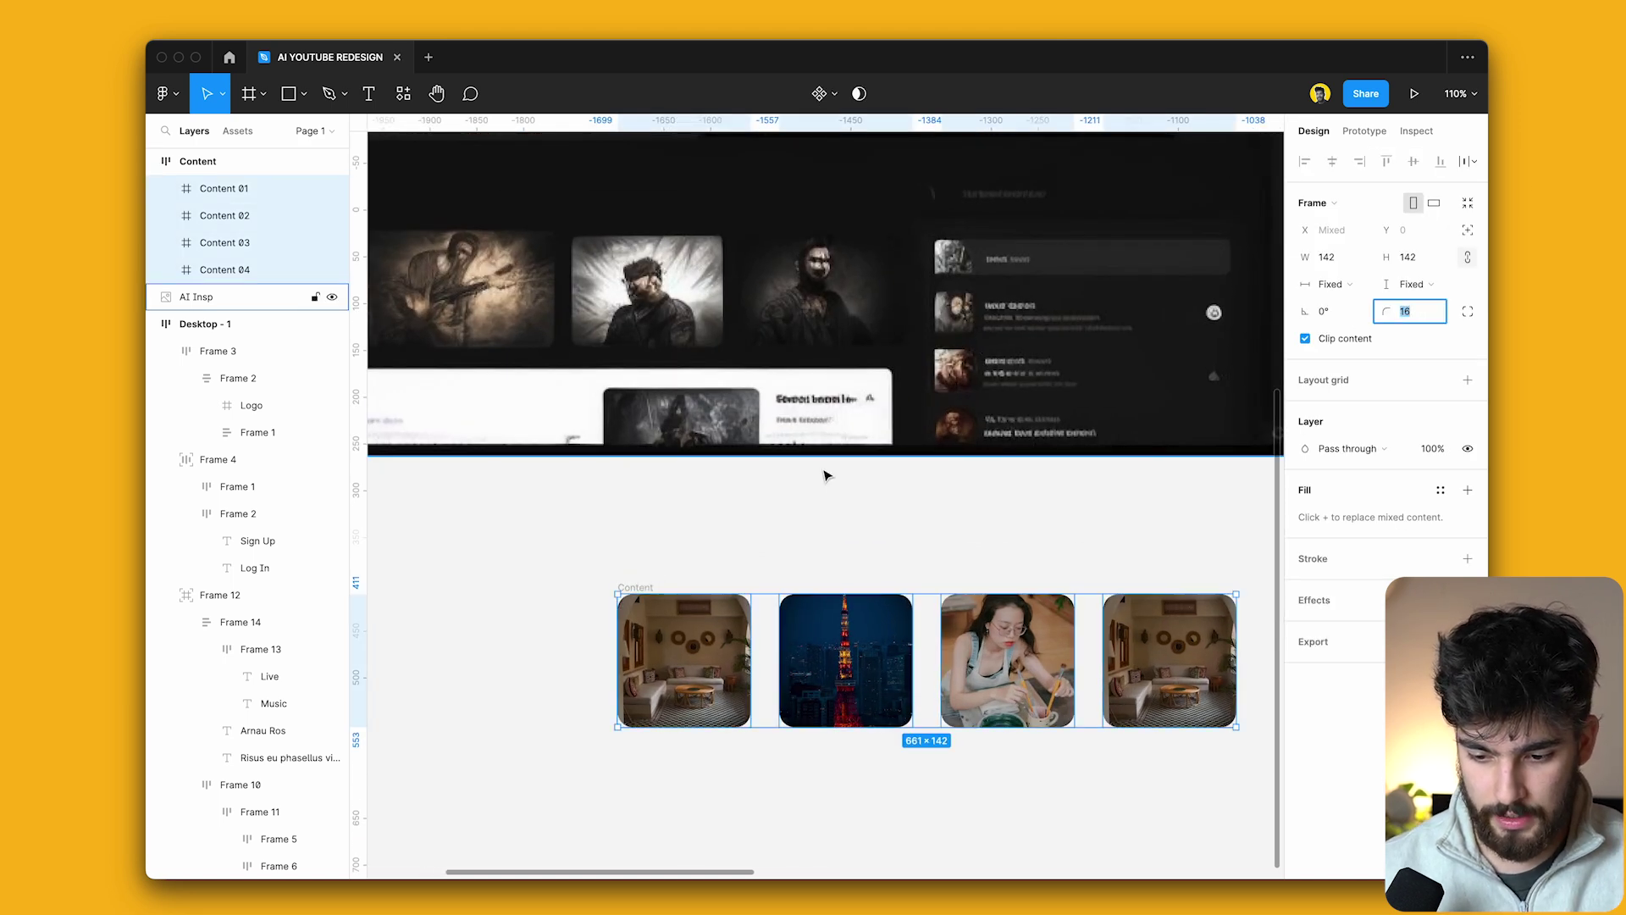
pyautogui.click(827, 472)
pyautogui.scroll(-5, 827, 474)
pyautogui.scroll(3, 488, 335)
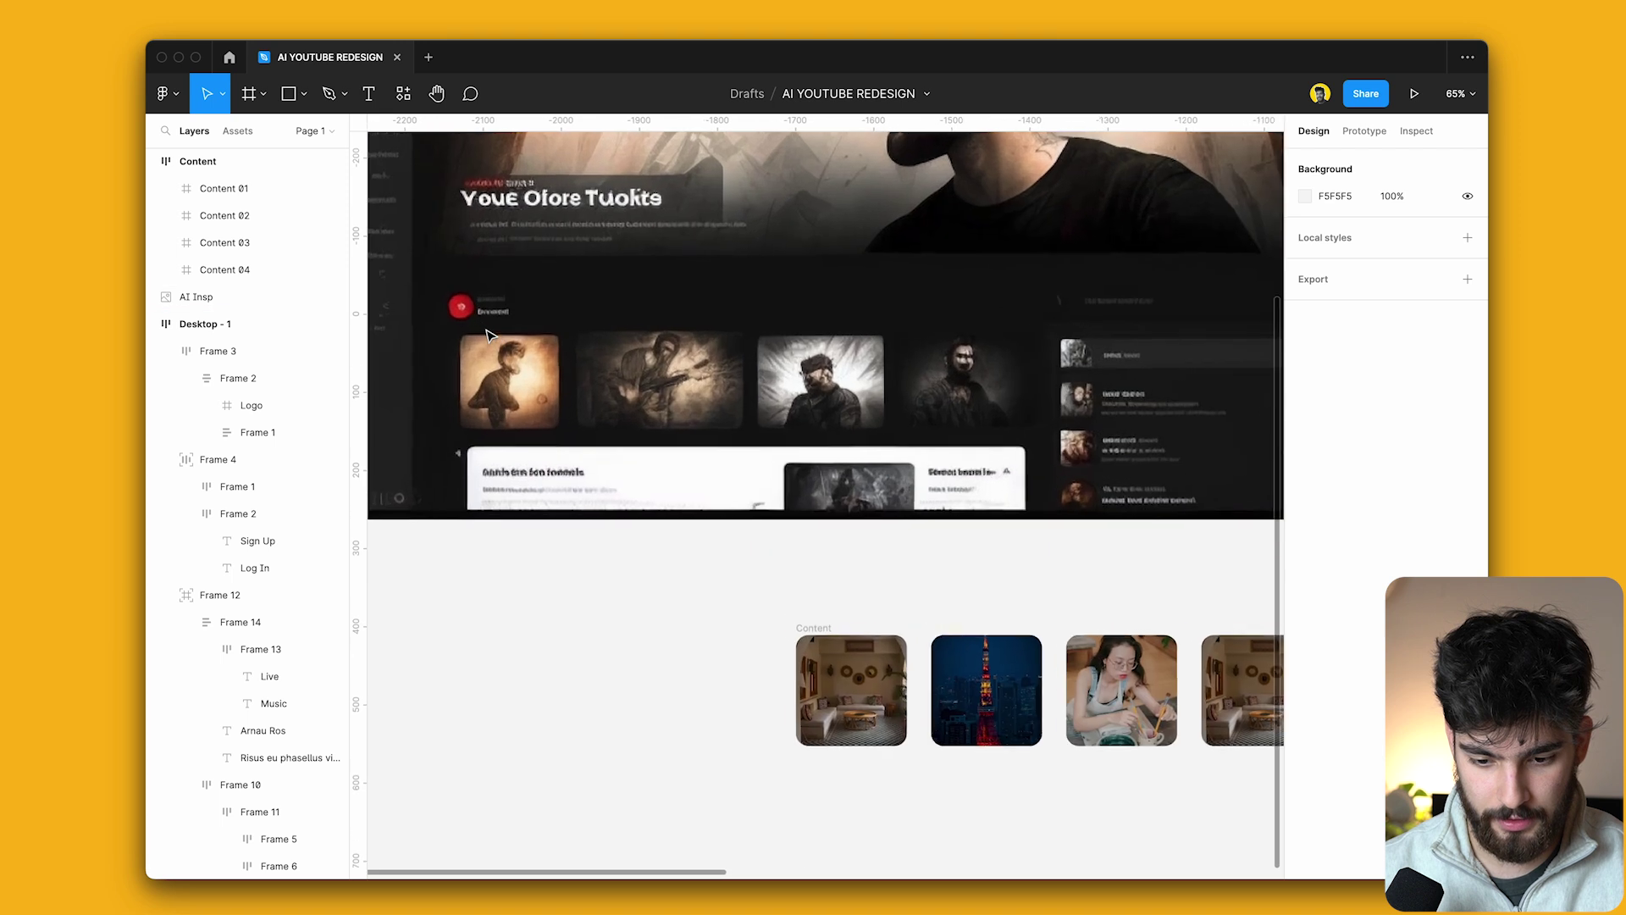
# Copy the red header logo and place the copy above the Content thumbnail row.
pyautogui.scroll(-3, 831, 591)
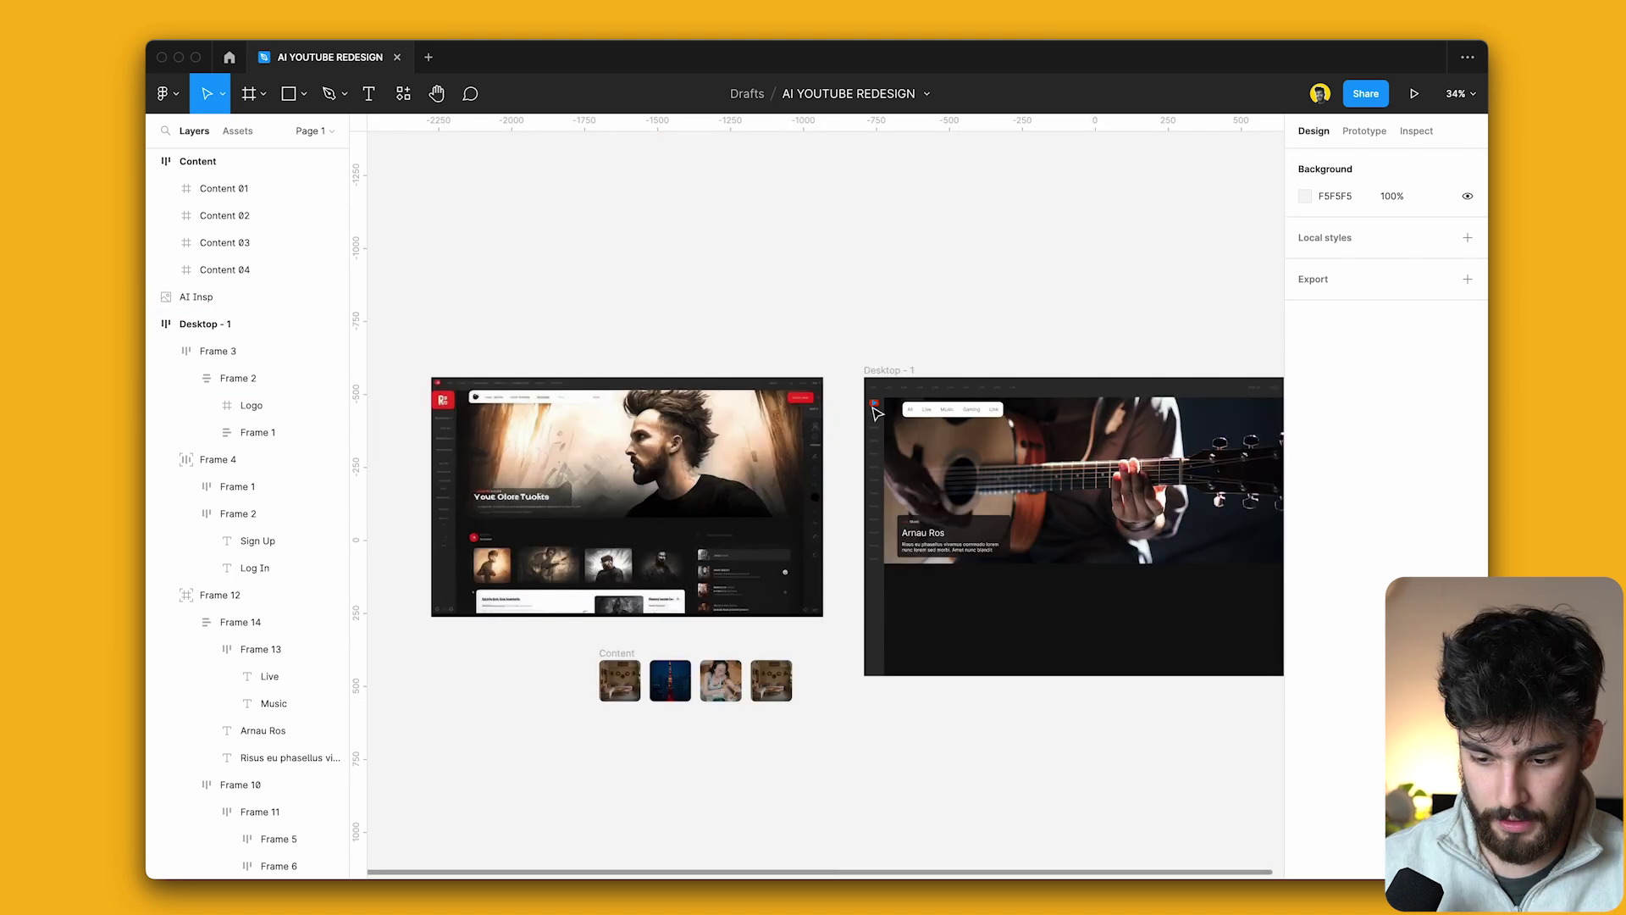
pyautogui.scroll(6, 877, 410)
pyautogui.scroll(-6, 913, 405)
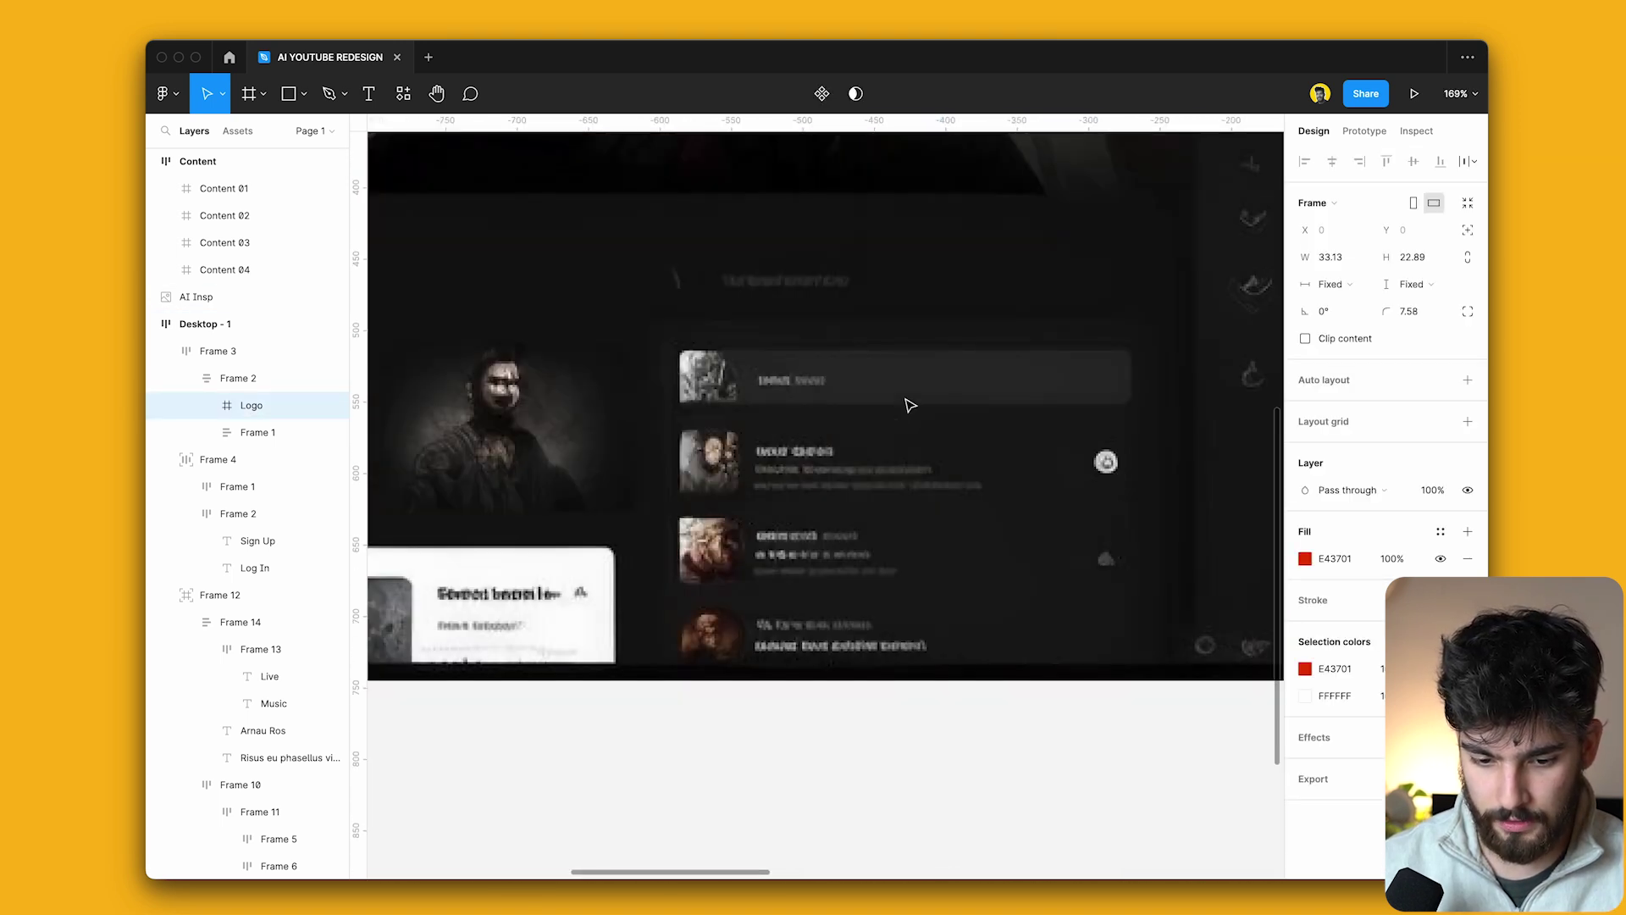
pyautogui.click(921, 442)
pyautogui.doubleClick(922, 442)
pyautogui.moveTo(922, 442); pyautogui.dragTo(664, 573)
pyautogui.scroll(6, 770, 529)
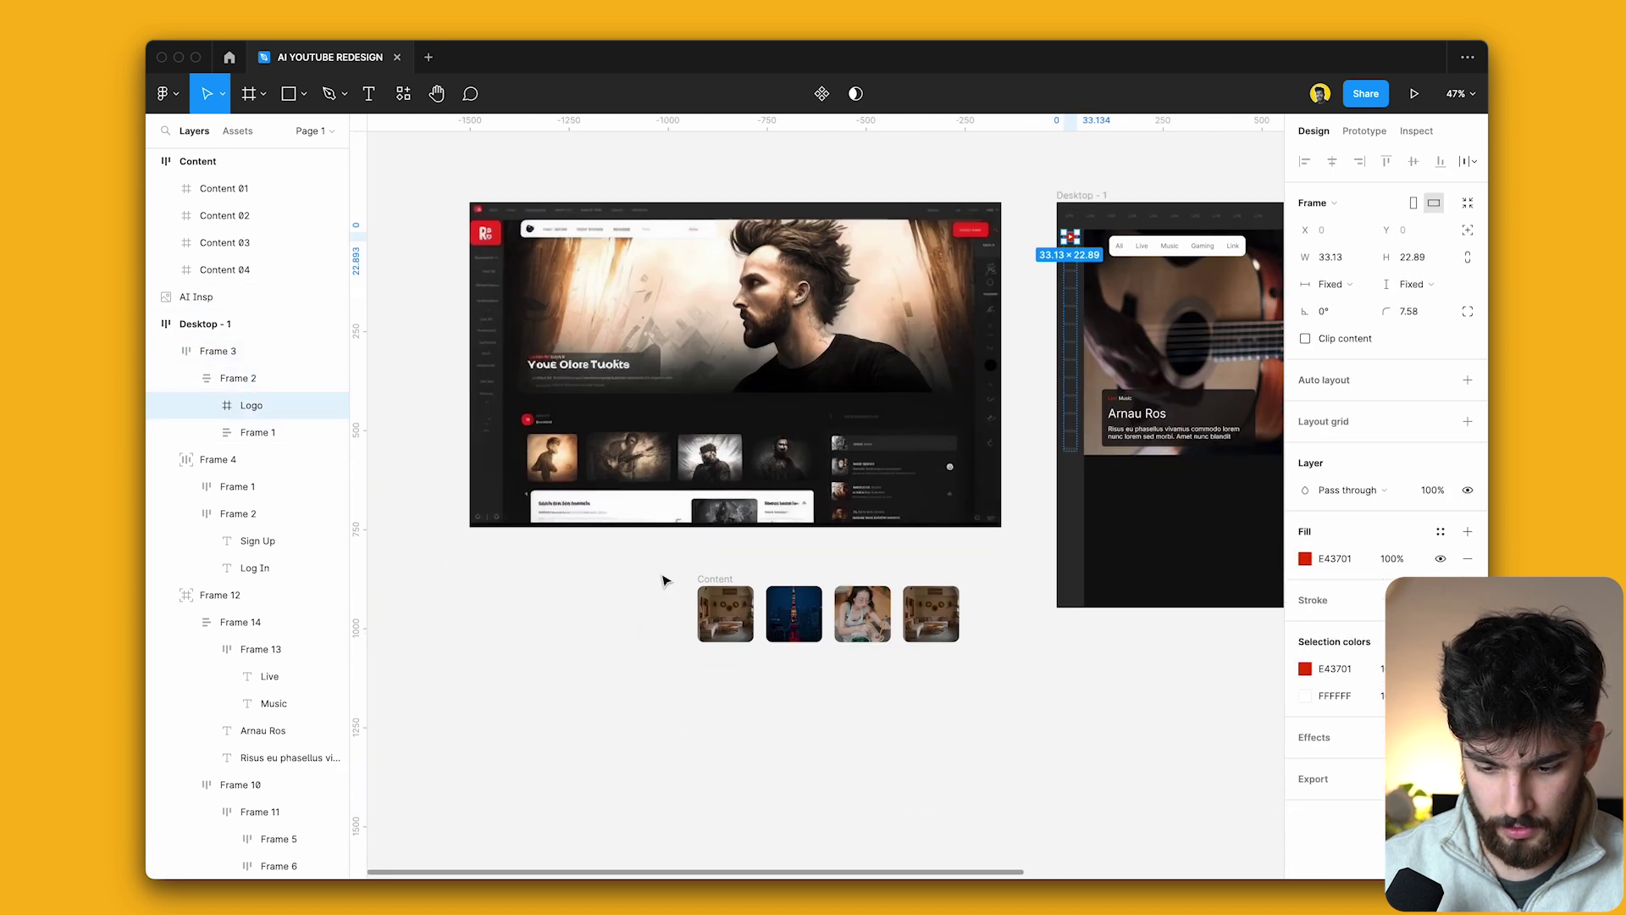
pyautogui.scroll(2, 736, 575)
pyautogui.moveTo(773, 531); pyautogui.dragTo(738, 553)
pyautogui.scroll(4, 767, 588)
# Round the logo copy into a circle with corner radius 100, resized to 30 × 29.
pyautogui.click(1406, 284)
pyautogui.write('100')
pyautogui.press('Return')
pyautogui.click(710, 560)
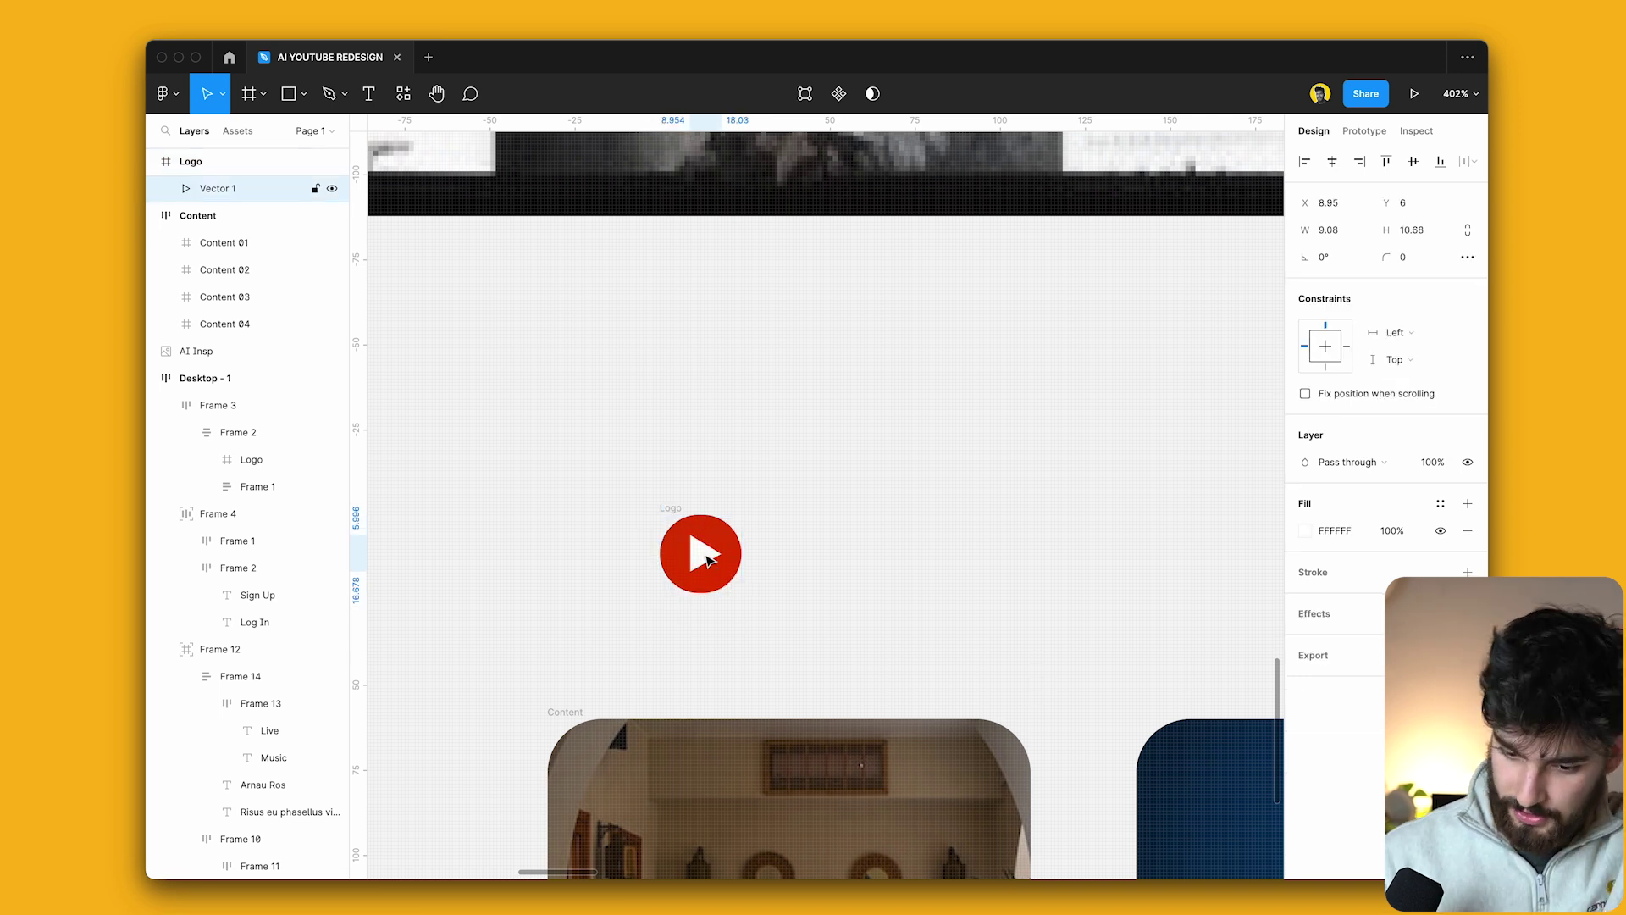
pyautogui.click(730, 573)
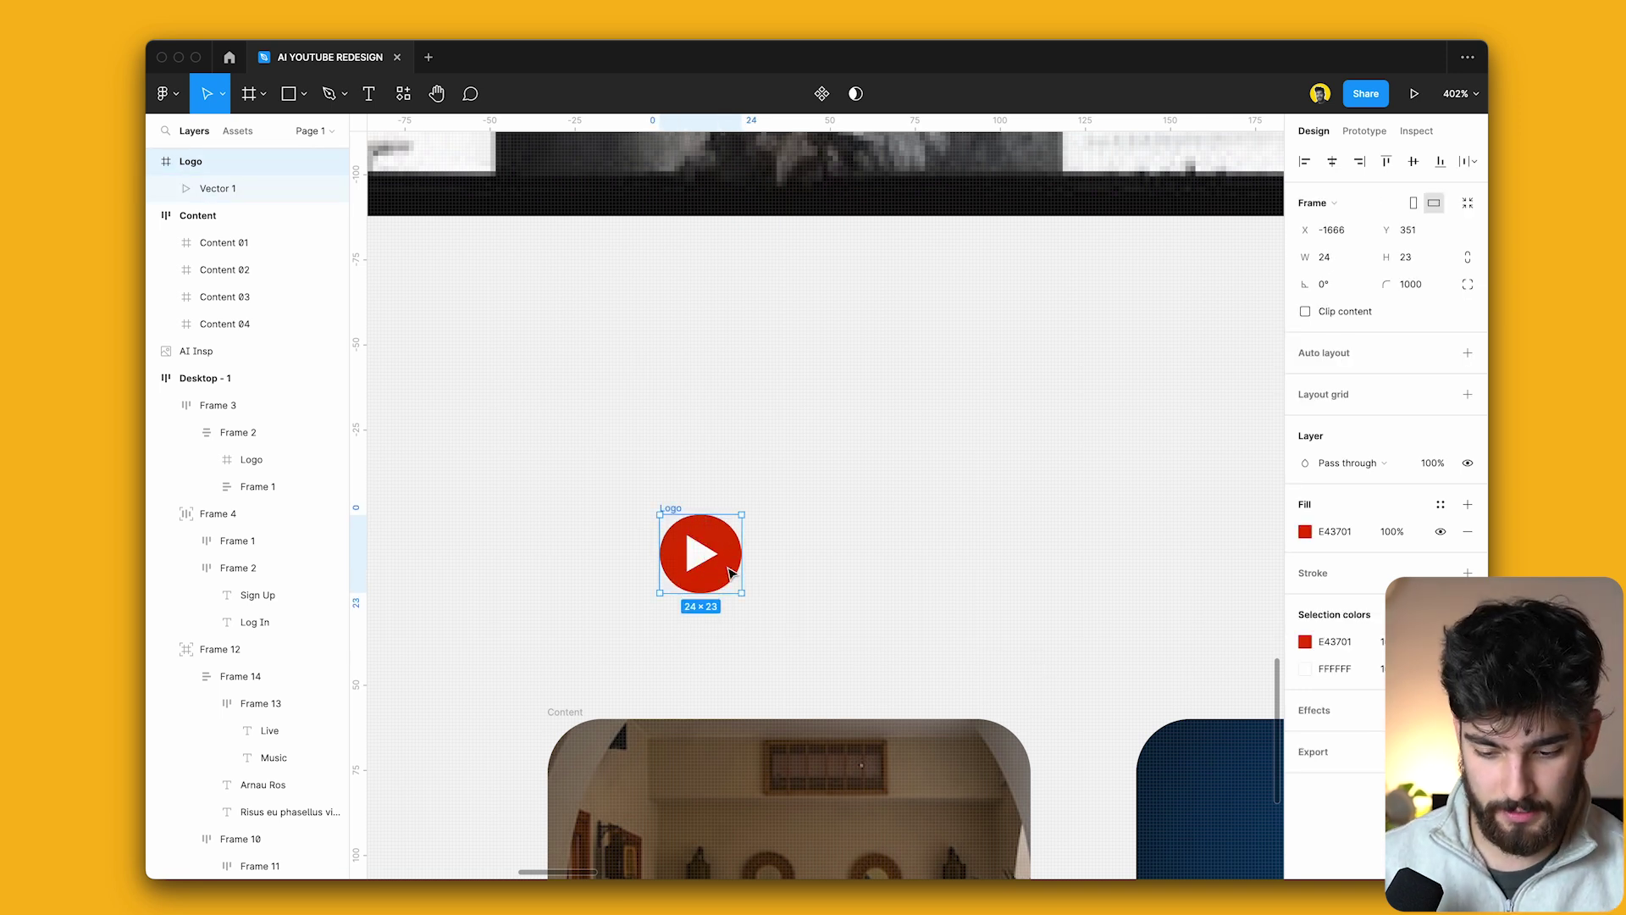
pyautogui.moveTo(738, 593); pyautogui.dragTo(752, 592)
pyautogui.scroll(-5, 752, 592)
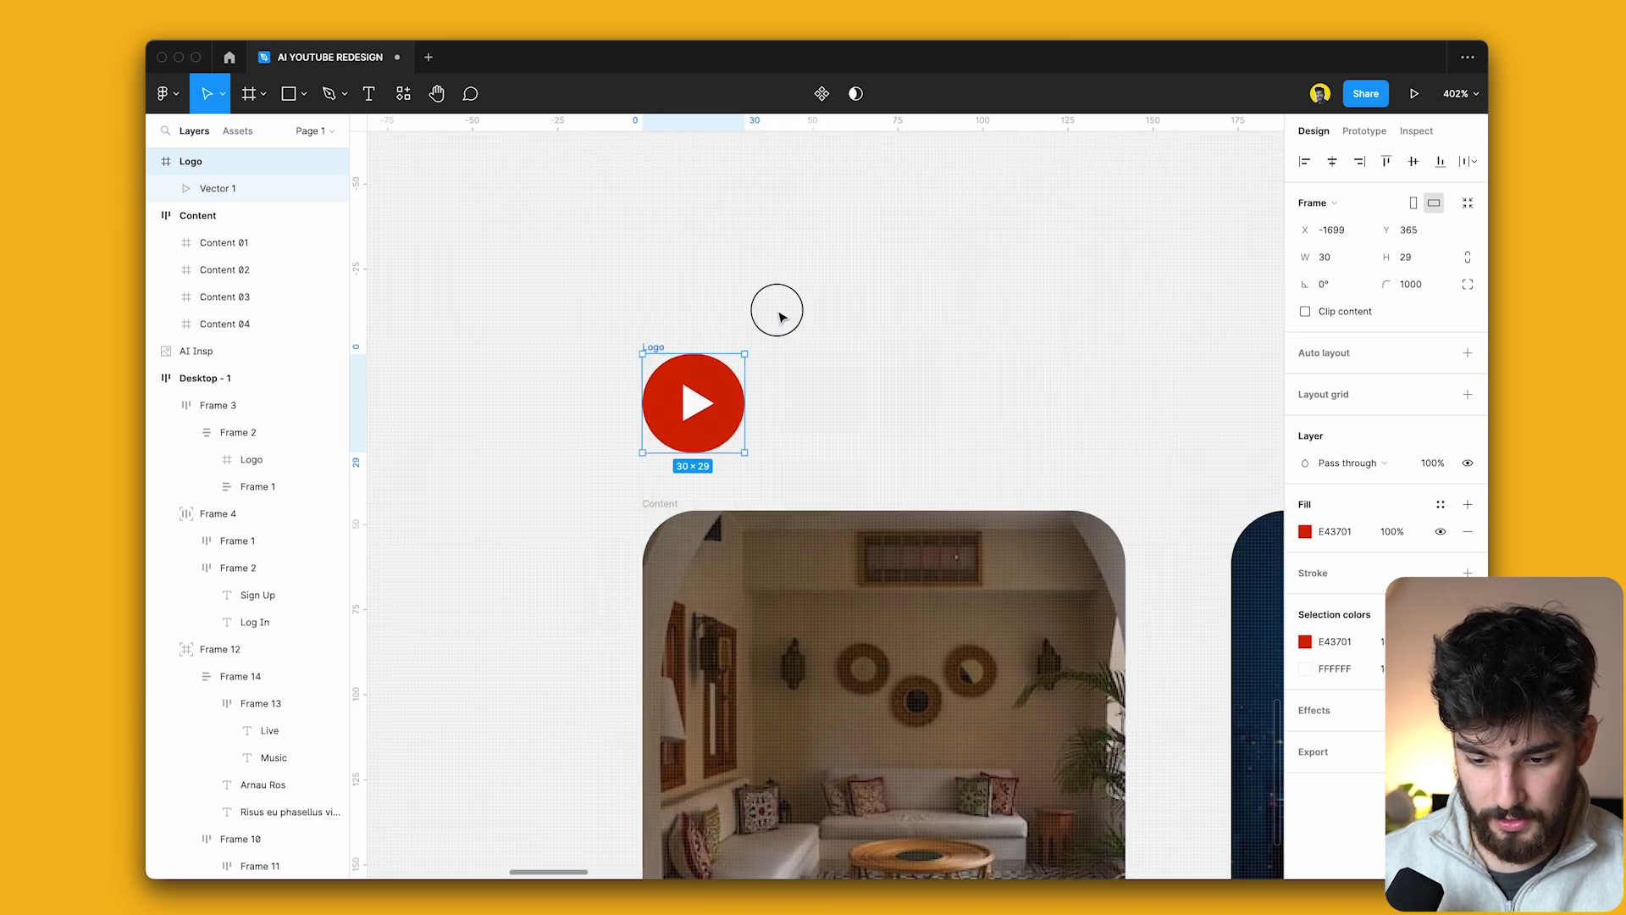
# Delete the white play triangle from the logo copy.
pyautogui.click(774, 313)
pyautogui.click(707, 396)
pyautogui.press('Delete')
pyautogui.scroll(5, 707, 398)
pyautogui.click(701, 403)
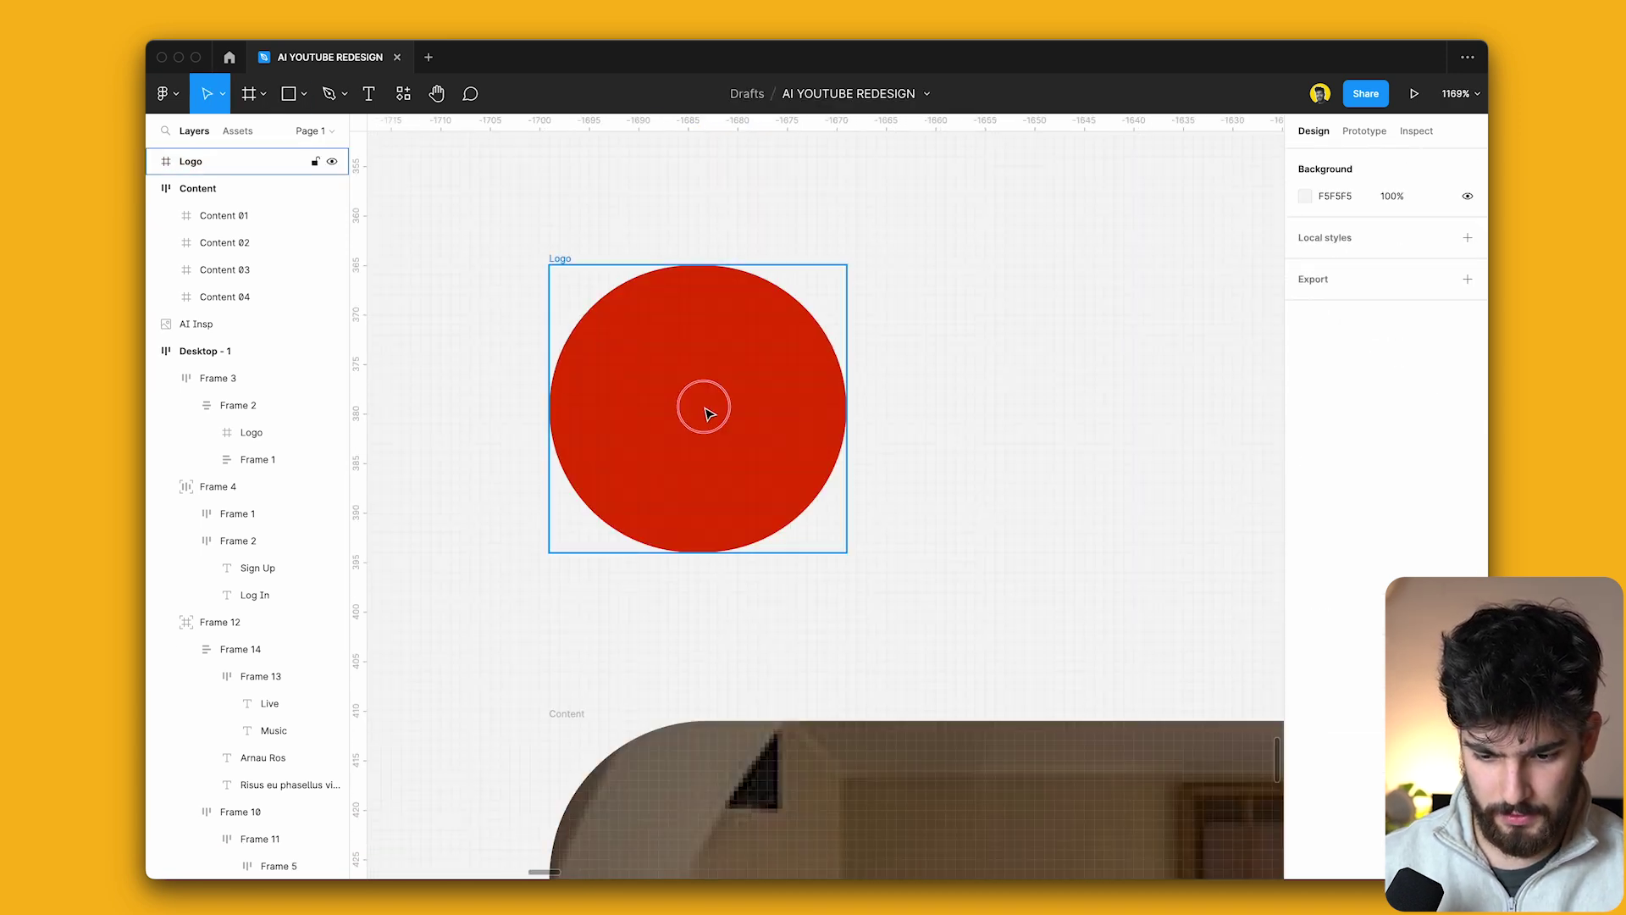
pyautogui.press('super+d')
pyautogui.press('super+z')
# Add a 24 × 23 white outline ring inside the red circle.
pyautogui.hscroll(-5, 773, 453)
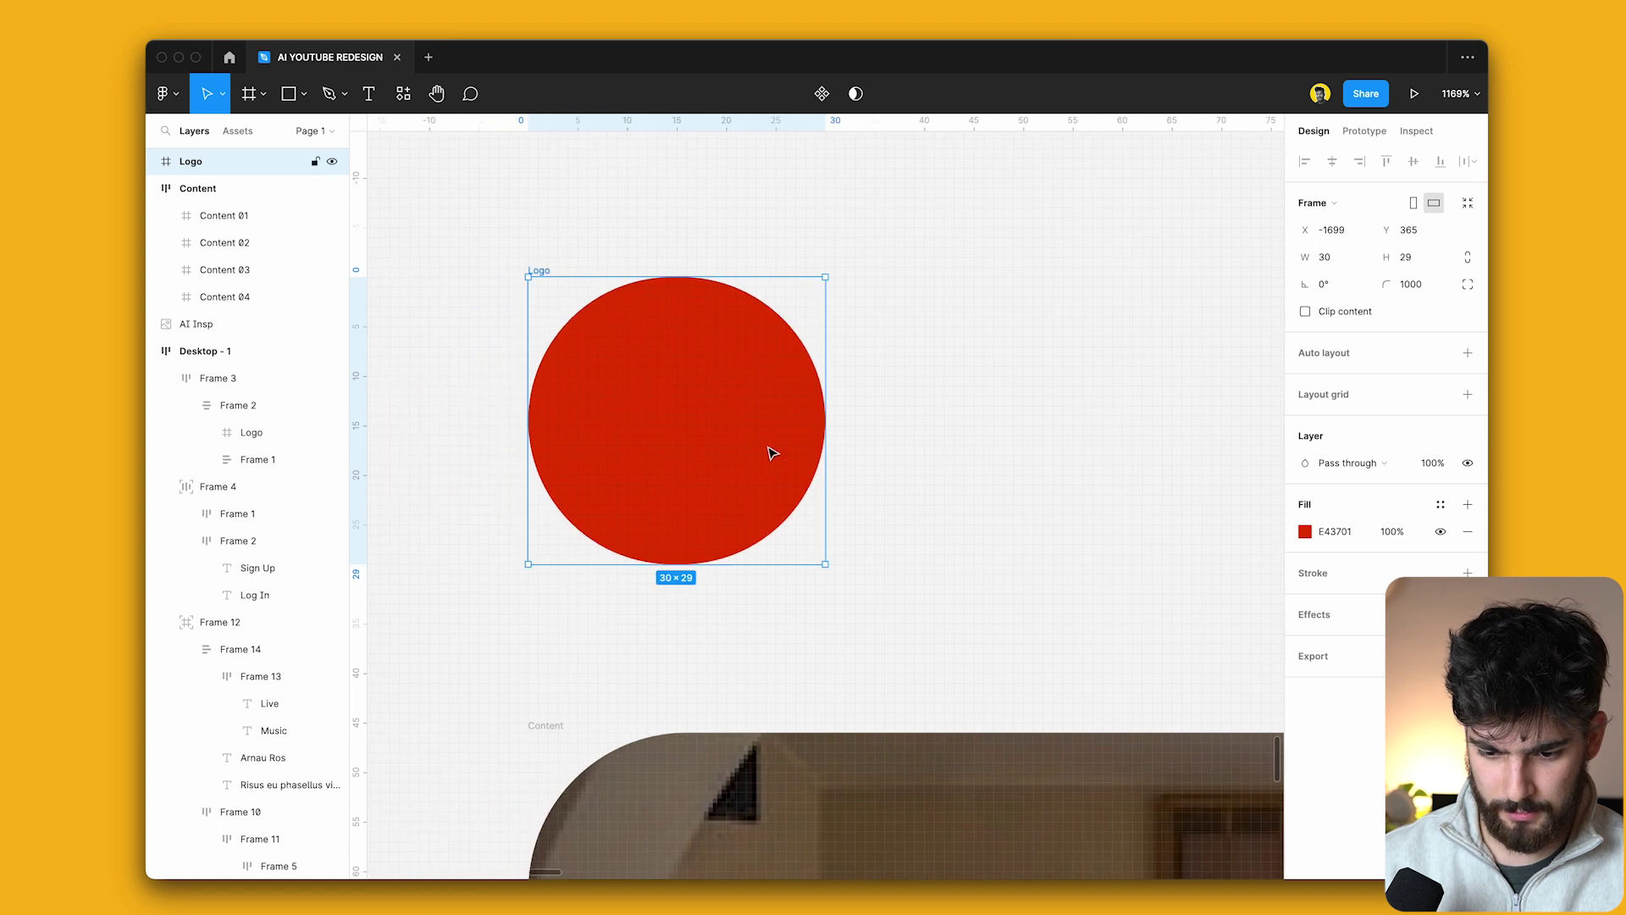
pyautogui.click(1008, 410)
pyautogui.click(669, 399)
pyautogui.moveTo(668, 399); pyautogui.dragTo(568, 415)
pyautogui.moveTo(826, 564); pyautogui.dragTo(769, 535)
pyautogui.hotkey('shift', 'x')
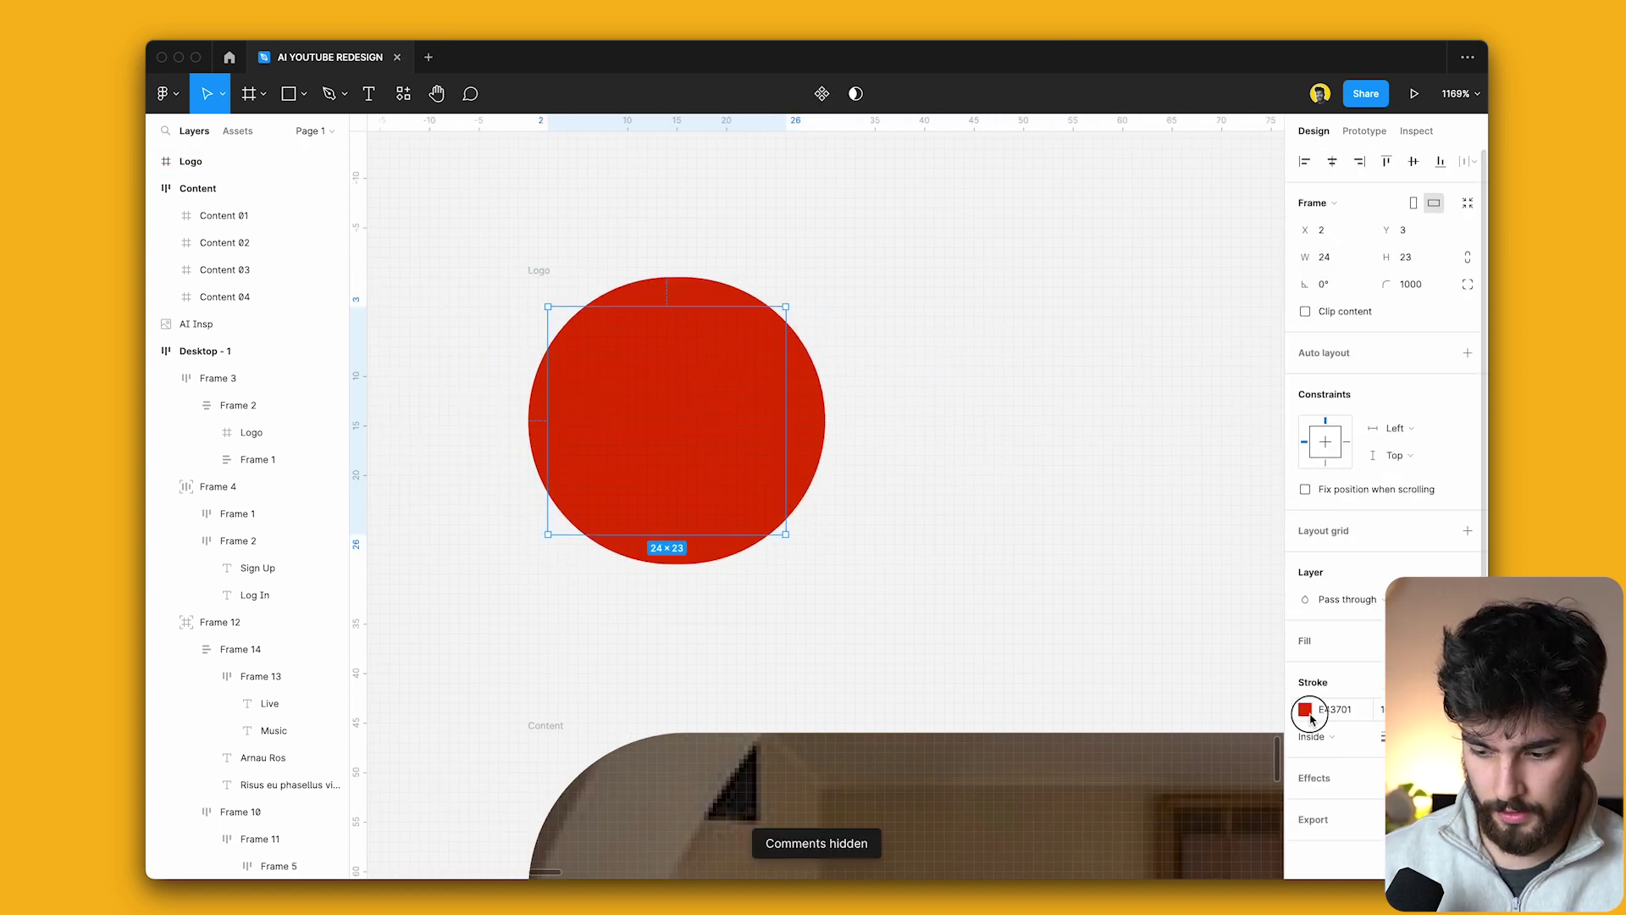
pyautogui.click(1304, 709)
pyautogui.click(855, 247)
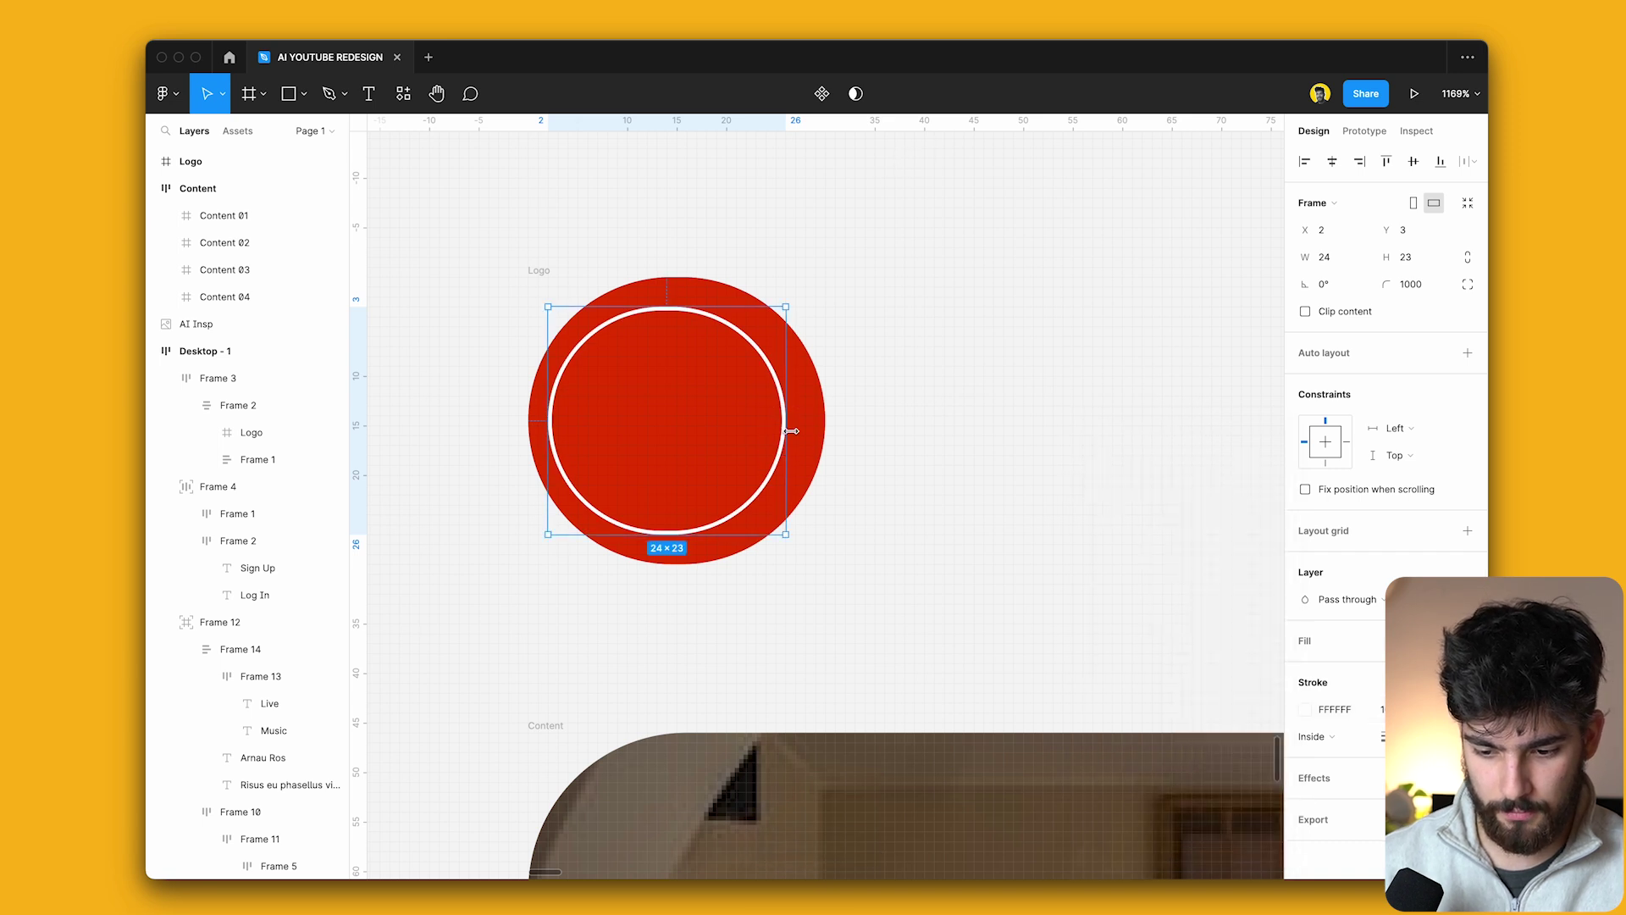
pyautogui.click(955, 548)
# Wrap the logo in a frame and scale it down proportionally.
pyautogui.scroll(-5, 954, 551)
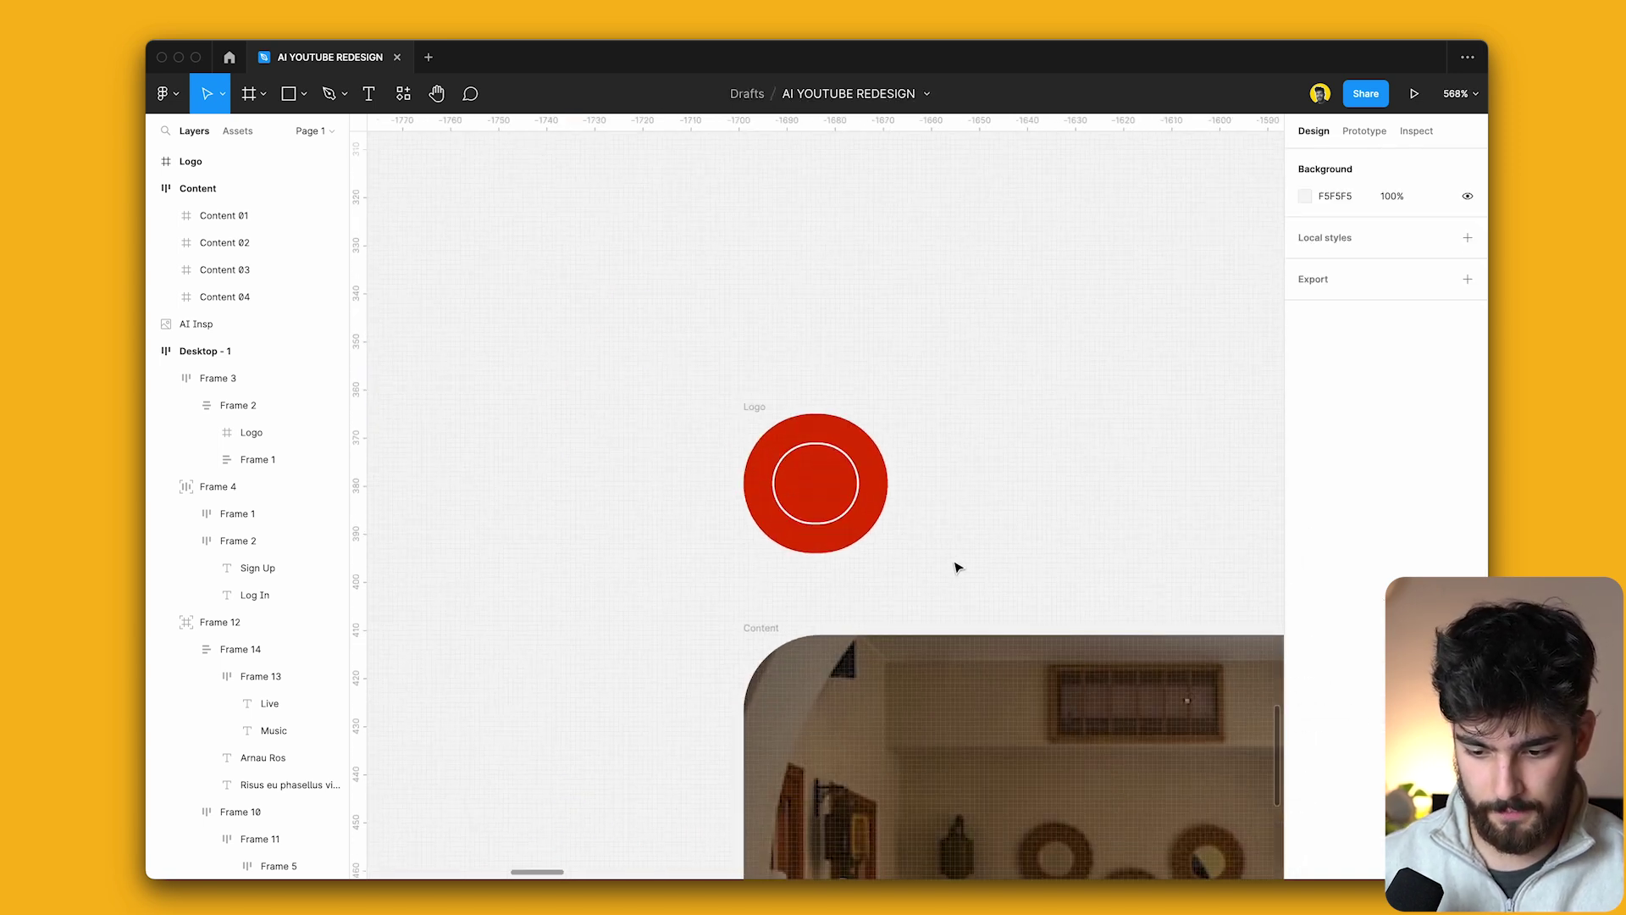
pyautogui.click(760, 442)
pyautogui.scroll(-5, 846, 431)
pyautogui.press('super+alt+g')
pyautogui.press('k')
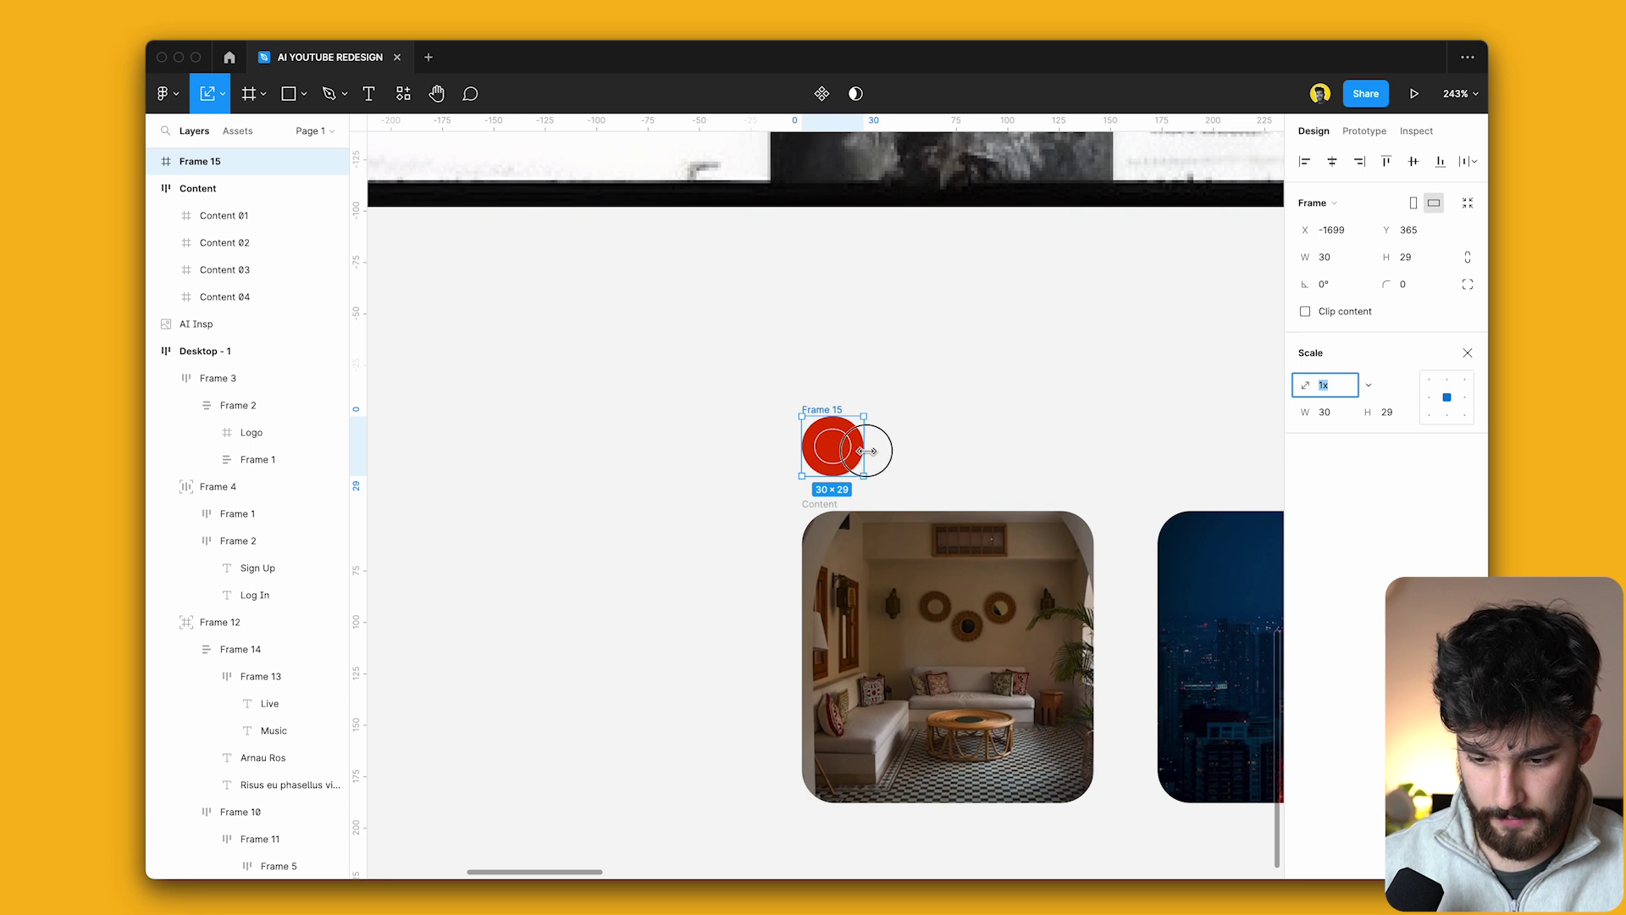
pyautogui.moveTo(866, 451); pyautogui.dragTo(855, 451)
pyautogui.press('Return')
pyautogui.hotkey('shift', 'Return')
# Remove the wrapping frame and the white inner ring, leaving the plain red circle.
pyautogui.scroll(7, 828, 390)
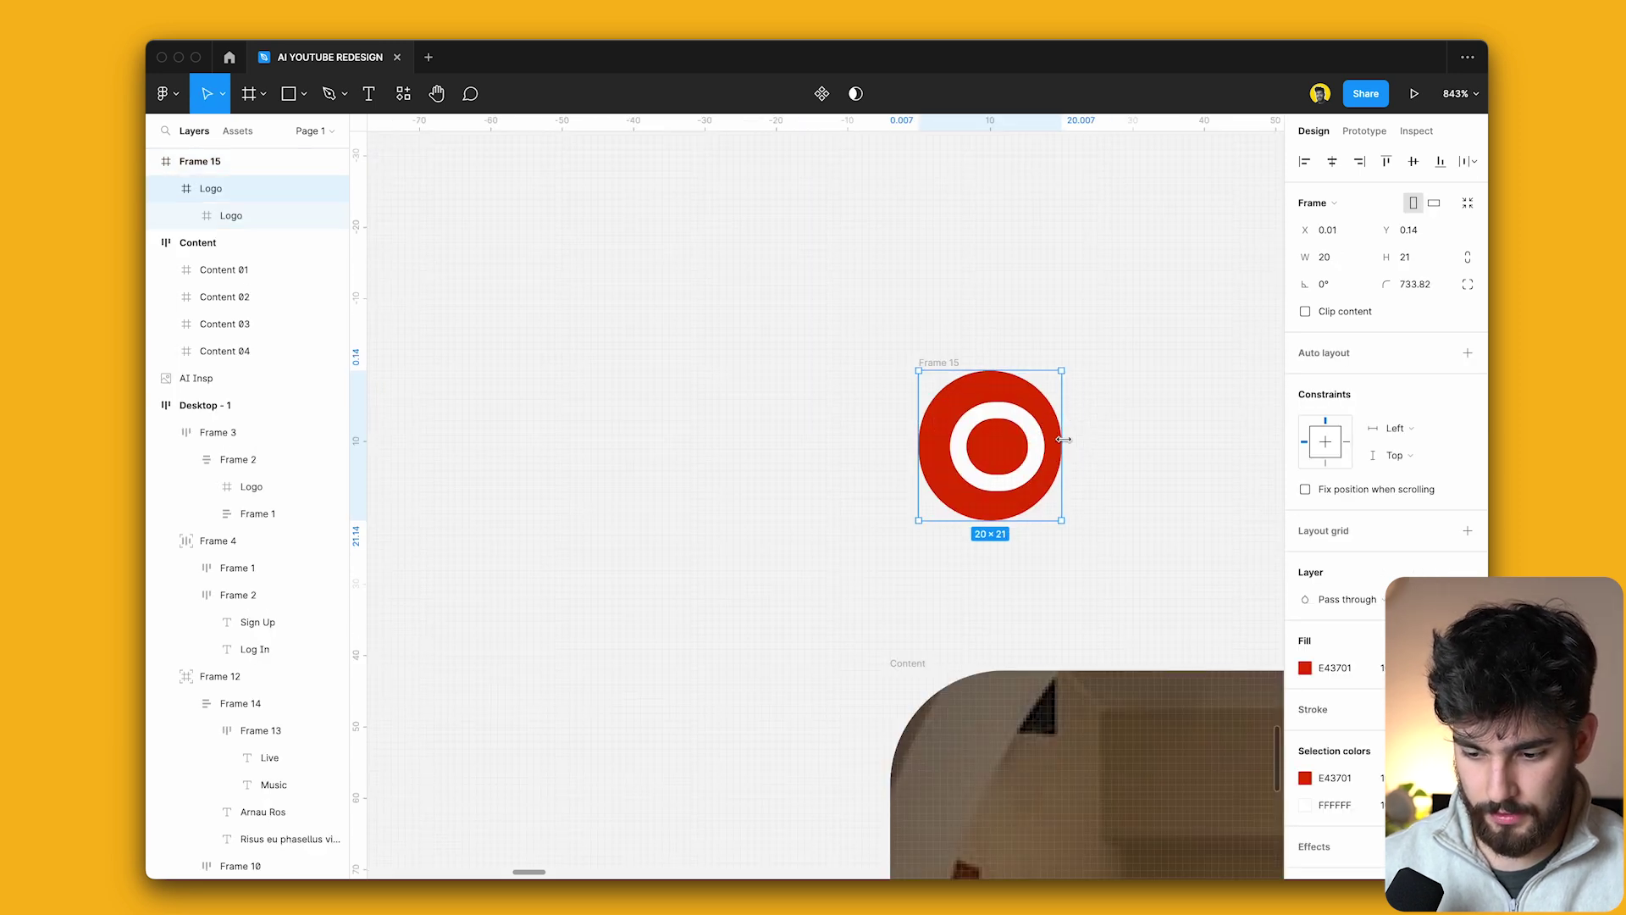
pyautogui.scroll(-2, 880, 262)
pyautogui.click(934, 326)
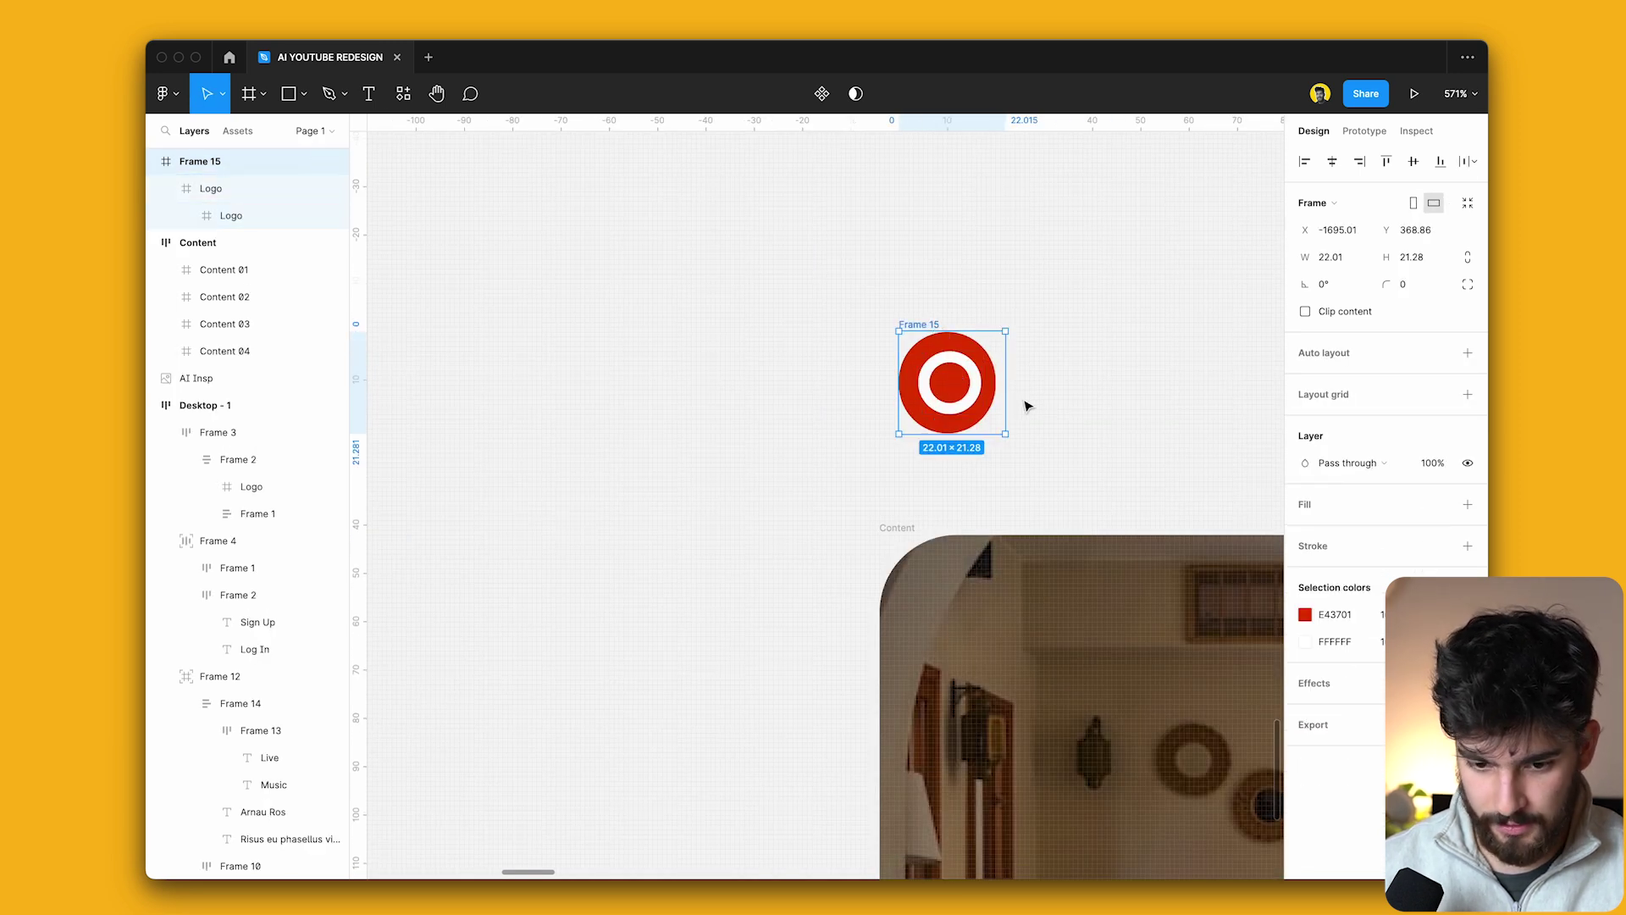
pyautogui.click(1460, 207)
pyautogui.press('Escape')
pyautogui.click(987, 411)
pyautogui.press('Escape')
# Scale the red dot down proportionally to a small size.
pyautogui.scroll(-4, 872, 271)
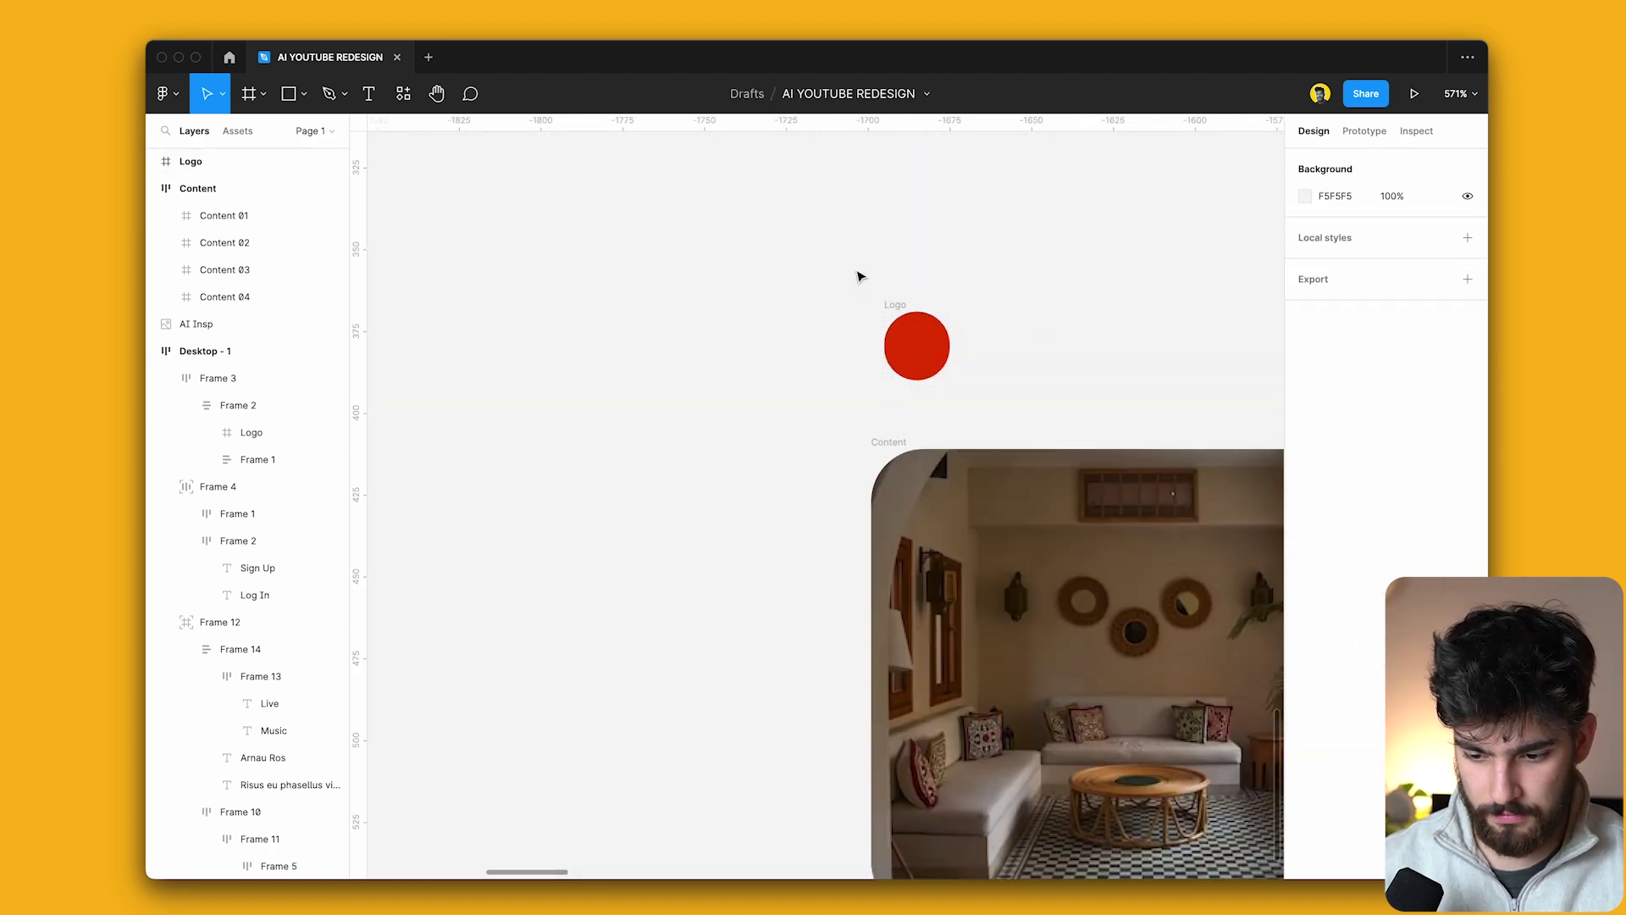
pyautogui.click(881, 301)
pyautogui.scroll(5, 881, 300)
pyautogui.press('k')
pyautogui.moveTo(985, 383); pyautogui.dragTo(900, 472)
# Add a white (FFFFFF) 'Live' label beside the red dot, grouped with it in auto layout.
pyautogui.press('Escape')
pyautogui.press('t')
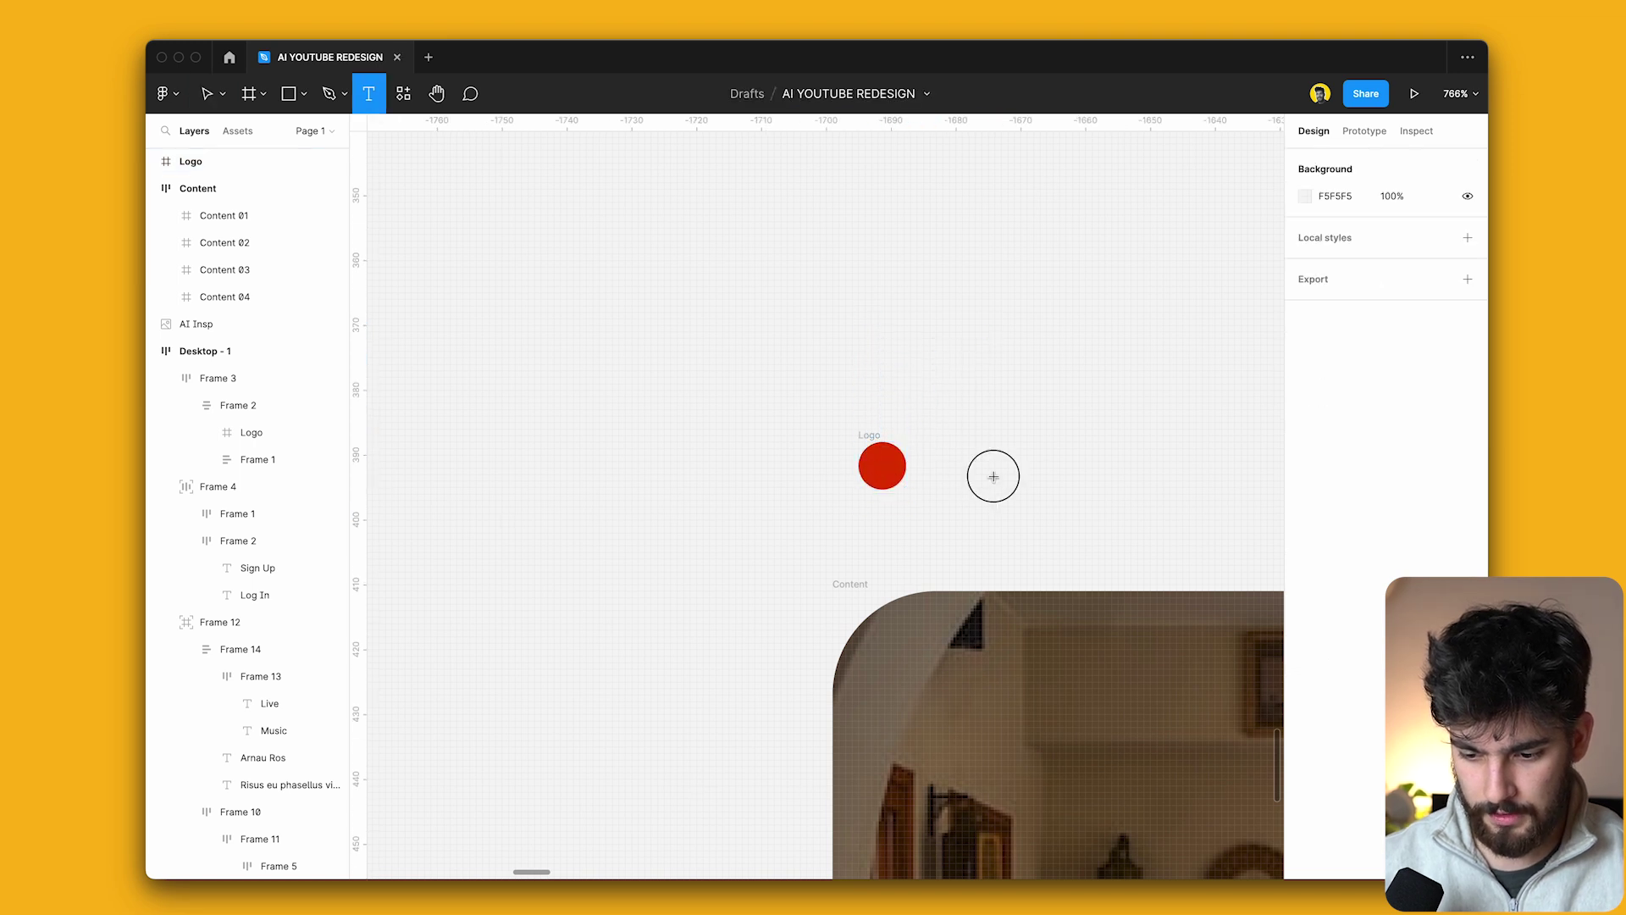
pyautogui.click(987, 471)
pyautogui.write('Live')
pyautogui.press('Escape')
pyautogui.moveTo(1032, 506); pyautogui.dragTo(969, 465)
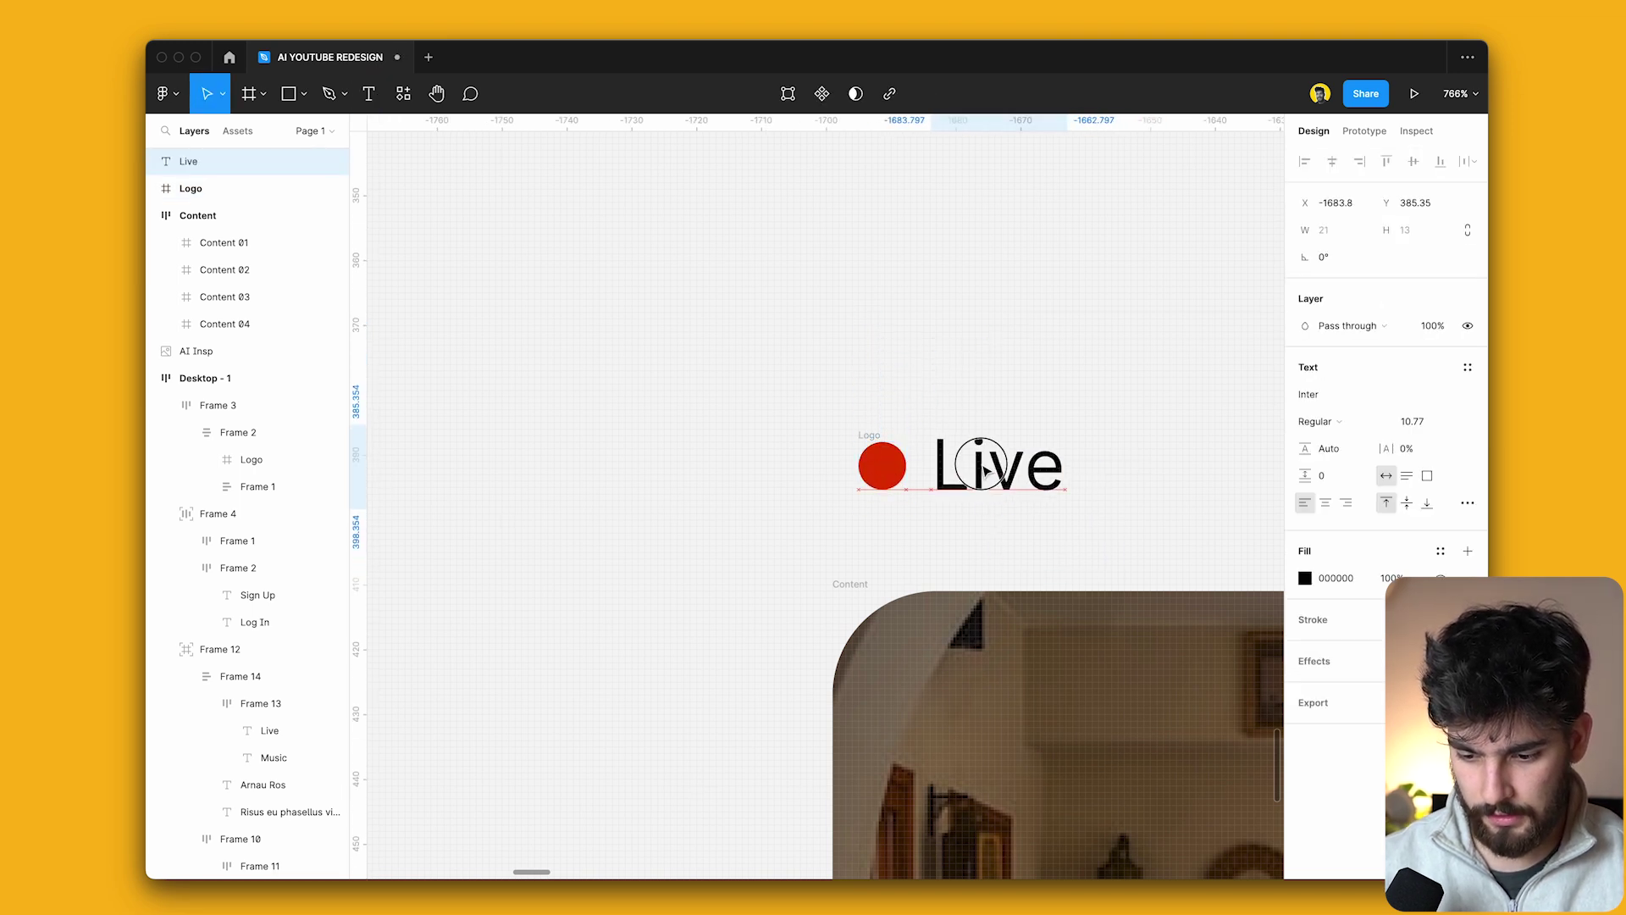
pyautogui.keyDown('shift'); pyautogui.click(882, 465); pyautogui.keyUp('shift')
pyautogui.hotkey('shift', 'a')
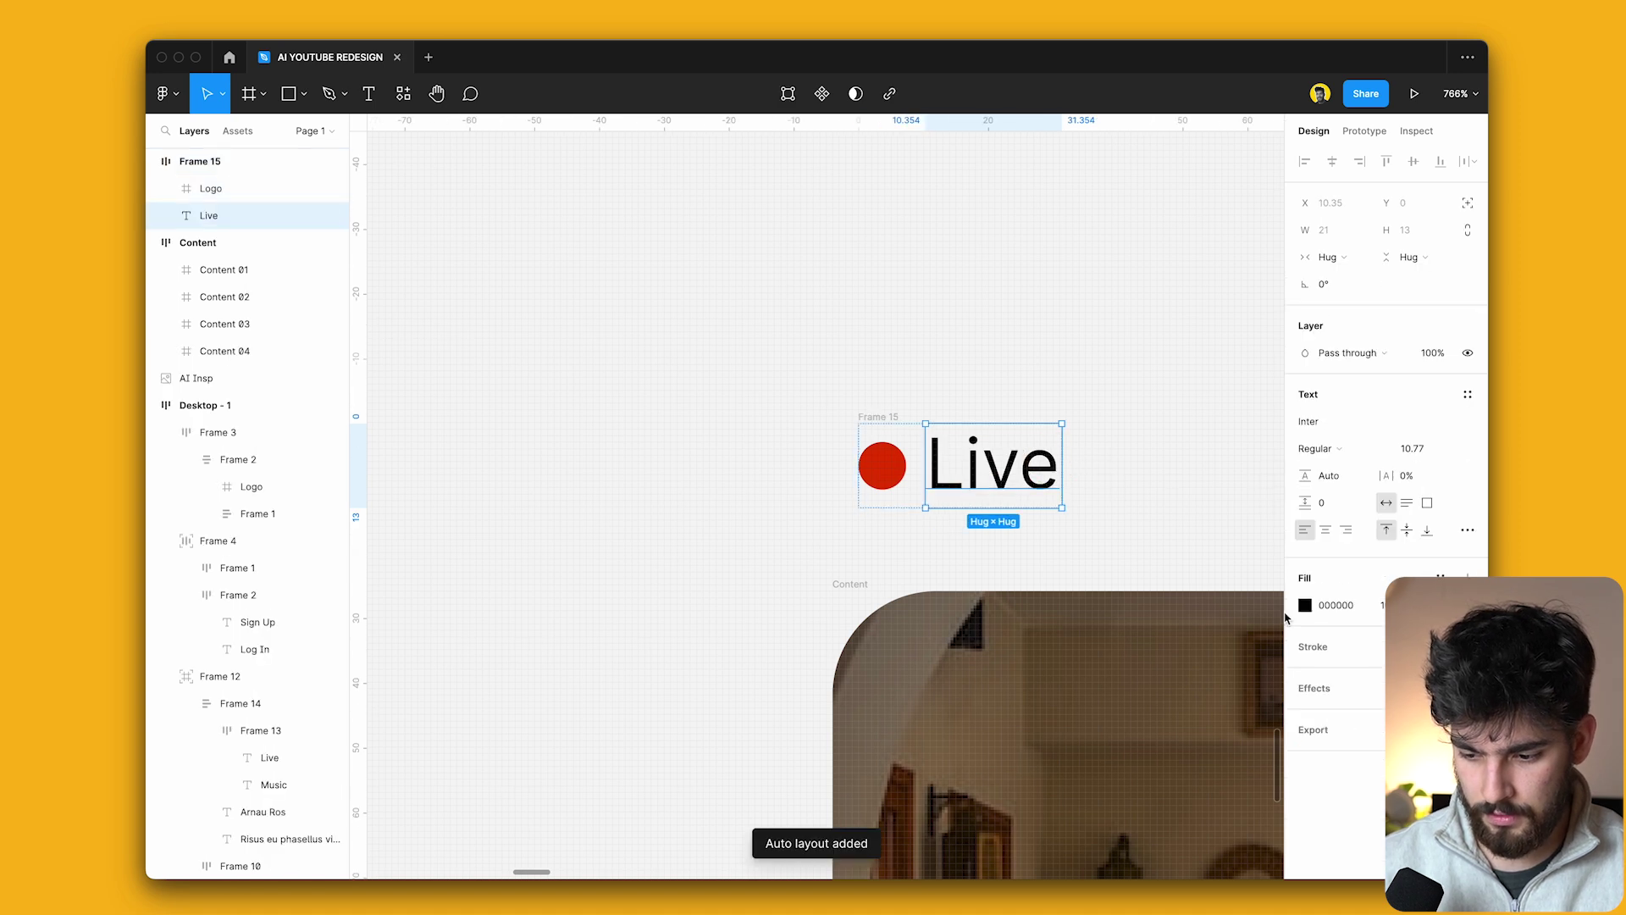
pyautogui.click(1305, 605)
pyautogui.write('FFFFFF')
pyautogui.click(780, 301)
# Stack the Live label above the Content thumbnail row in auto layout with a 24 gap.
pyautogui.scroll(-5, 779, 301)
pyautogui.moveTo(761, 299); pyautogui.dragTo(1201, 768)
pyautogui.scroll(-3, 1140, 638)
pyautogui.hotkey('shift', 'a')
pyautogui.scroll(3, 1140, 406)
pyautogui.click(1328, 437)
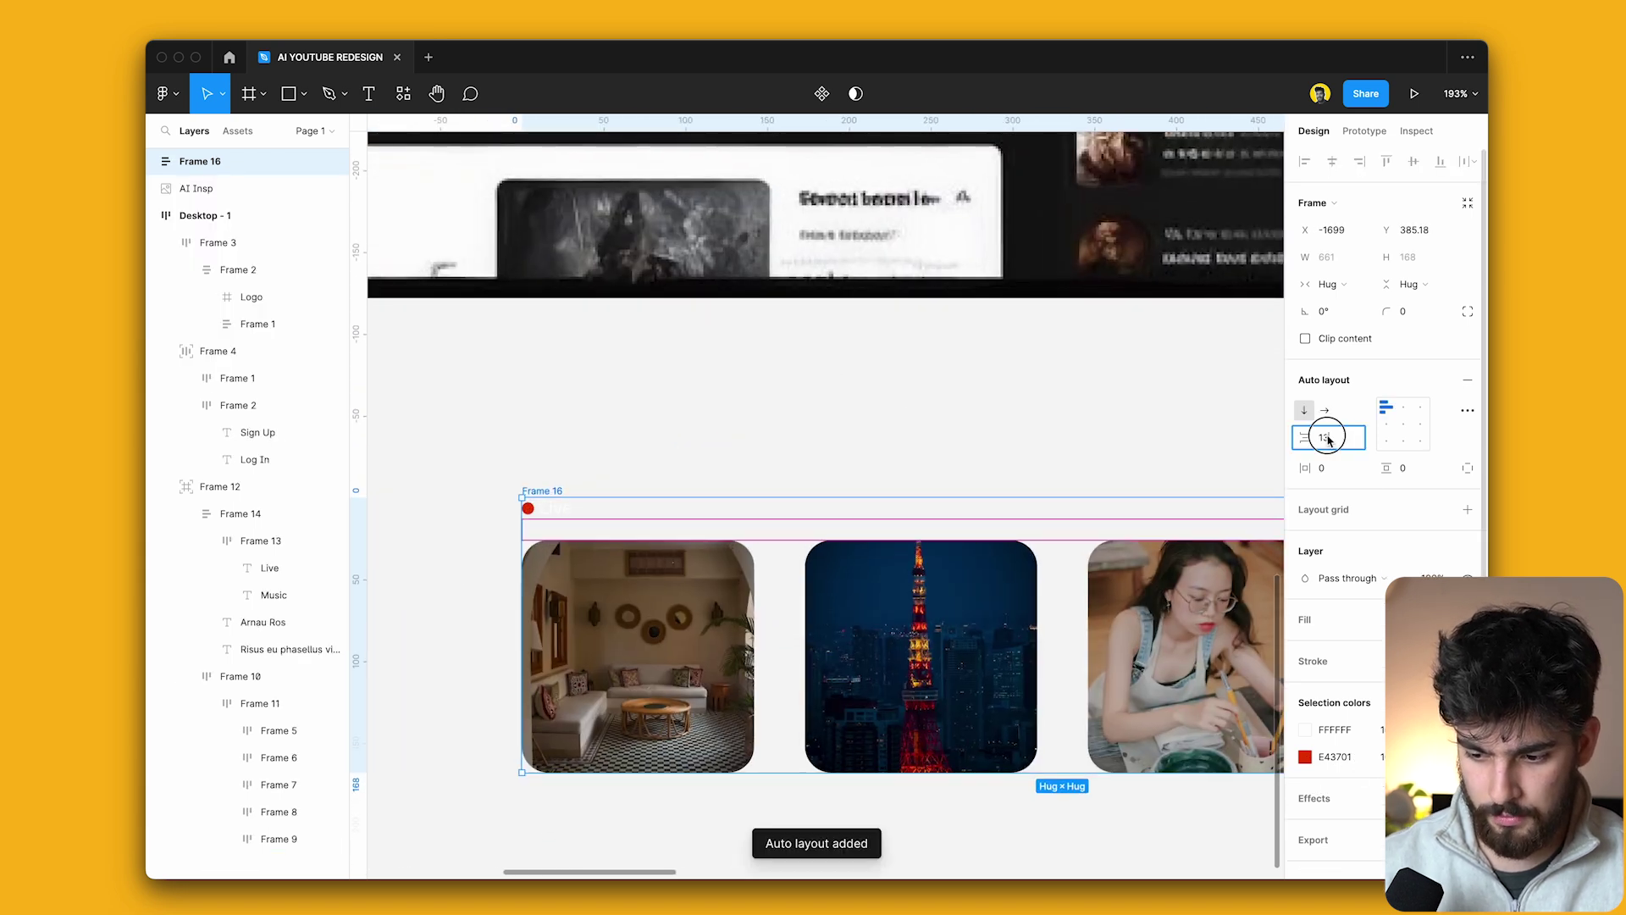
pyautogui.write('24')
pyautogui.press('Return')
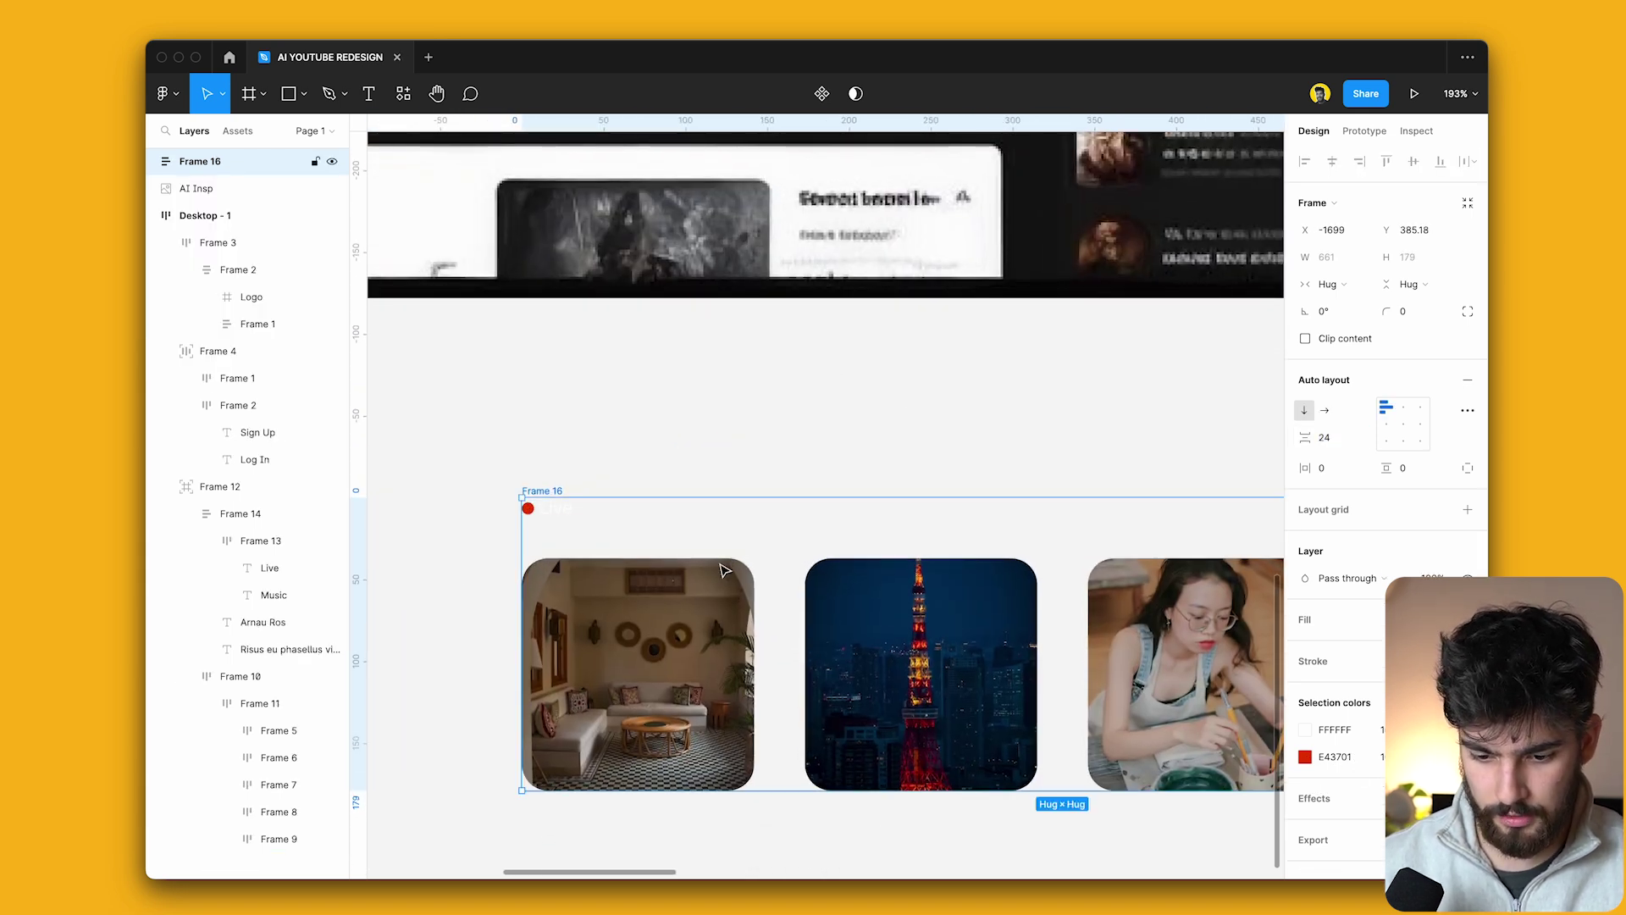
# Move the Live section group into Desktop - 1.
pyautogui.click(566, 407)
pyautogui.scroll(-5, 565, 407)
pyautogui.moveTo(762, 466); pyautogui.dragTo(1026, 326)
pyautogui.hscroll(5, 842, 378)
# Bottom-align Frame 16, then nudge it right and up to Y 693 below the guitar hero.
pyautogui.scroll(3, 842, 381)
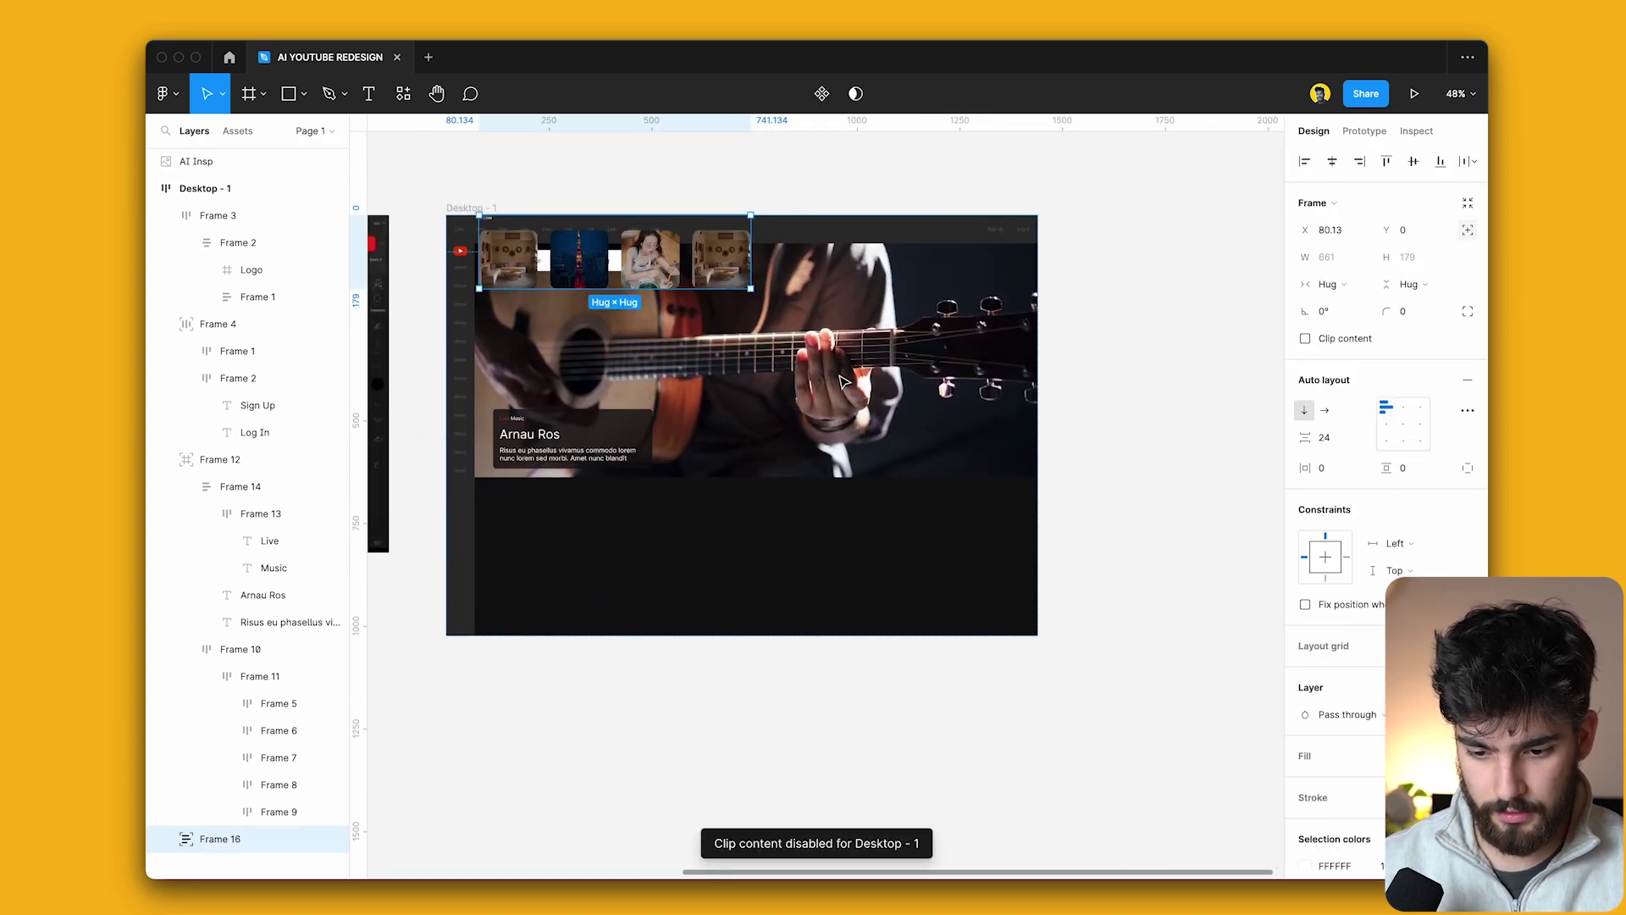
pyautogui.scroll(1, 842, 381)
pyautogui.click(1440, 161)
pyautogui.hotkey('shift', 'Right')
pyautogui.hotkey('shift', 'Right')
pyautogui.hotkey('shift', 'Right')
pyautogui.hotkey('shift', 'Right')
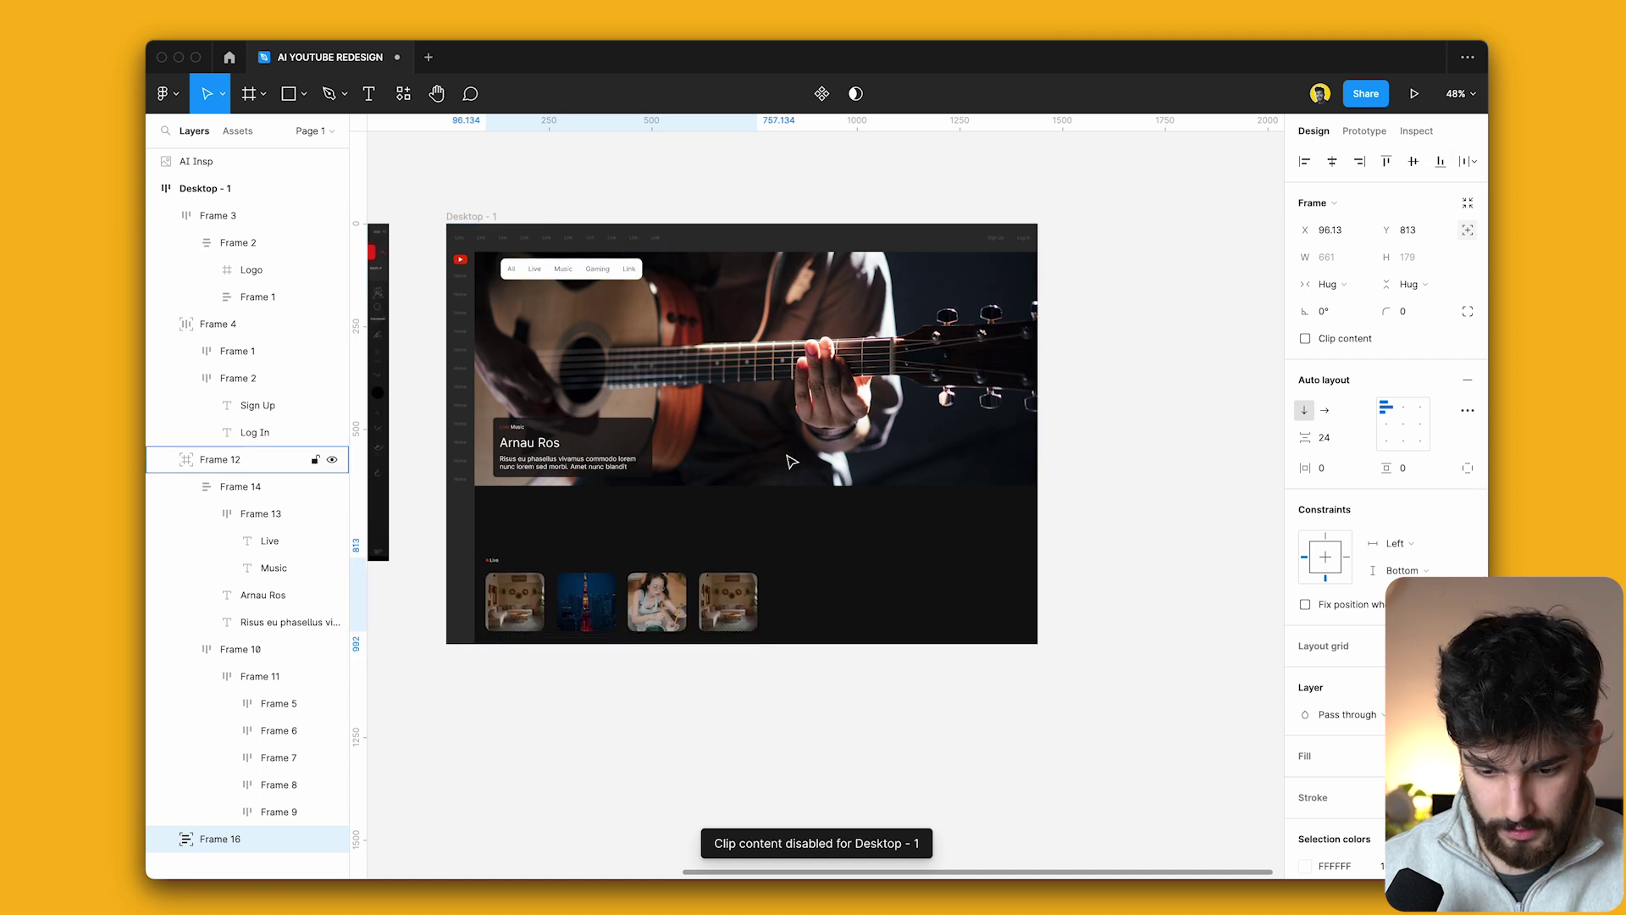
pyautogui.hotkey('shift', 'Up')
pyautogui.hotkey('shift', 'Up')
pyautogui.hotkey('shift', 'Up')
pyautogui.hotkey('shift', 'Up')
pyautogui.hotkey('shift', 'Up')
pyautogui.press('Up')
pyautogui.press('Up')
pyautogui.press('Up')
pyautogui.press('Up')
pyautogui.press('Up')
pyautogui.press('Up')
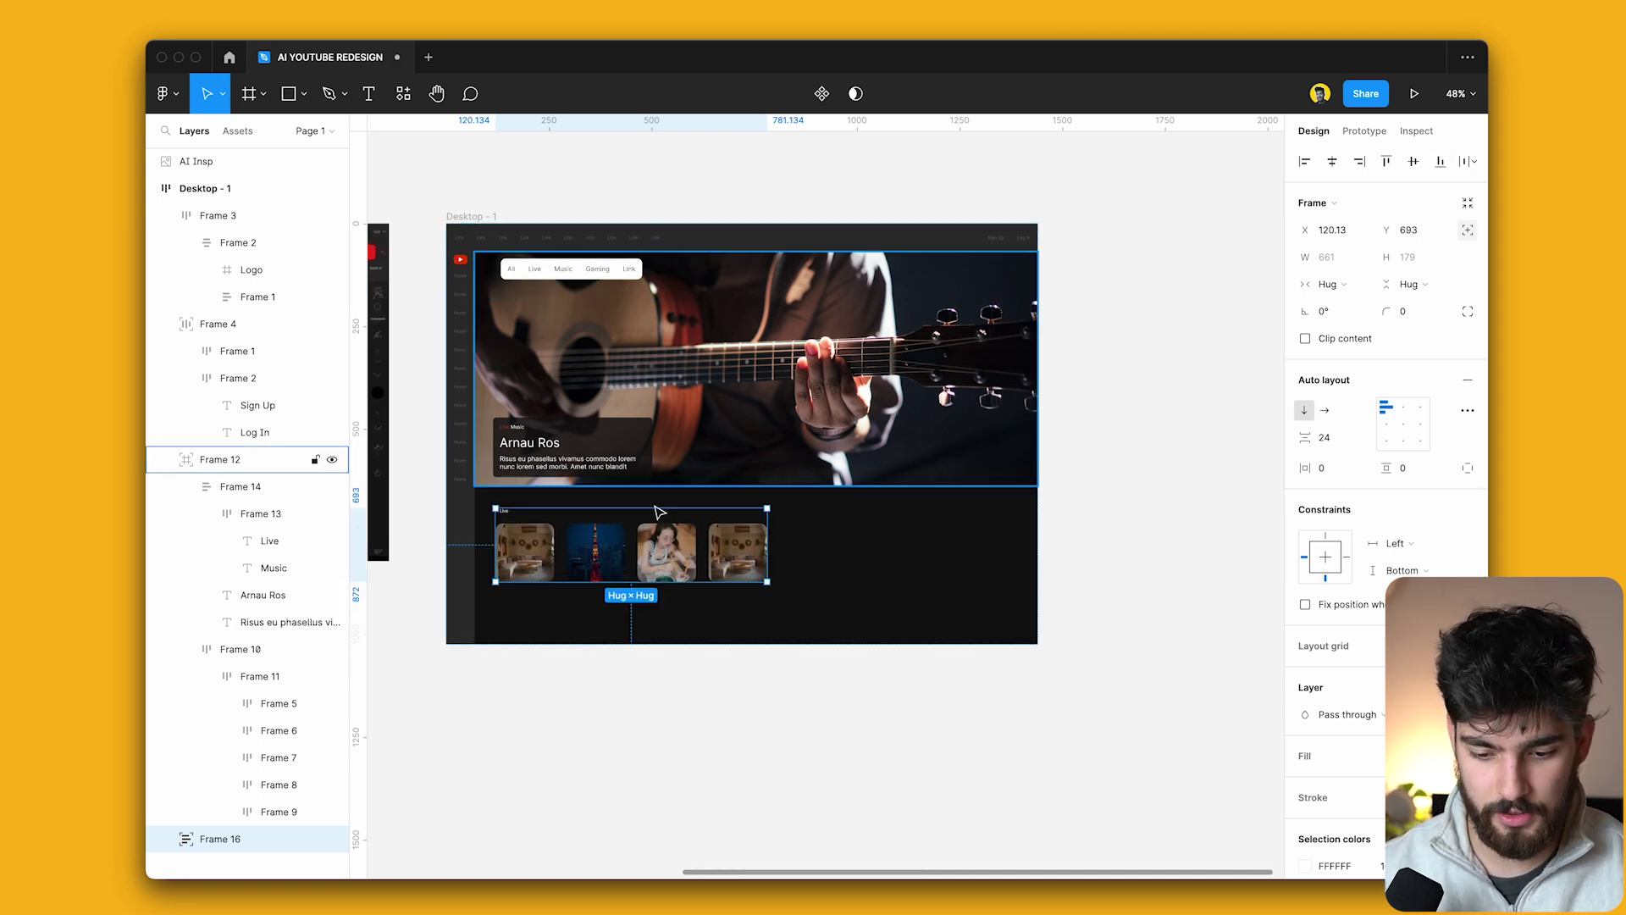
# Raise the Live text's font size from 10.77 to 16.77.
pyautogui.press('Return')
pyautogui.scroll(5, 1041, 462)
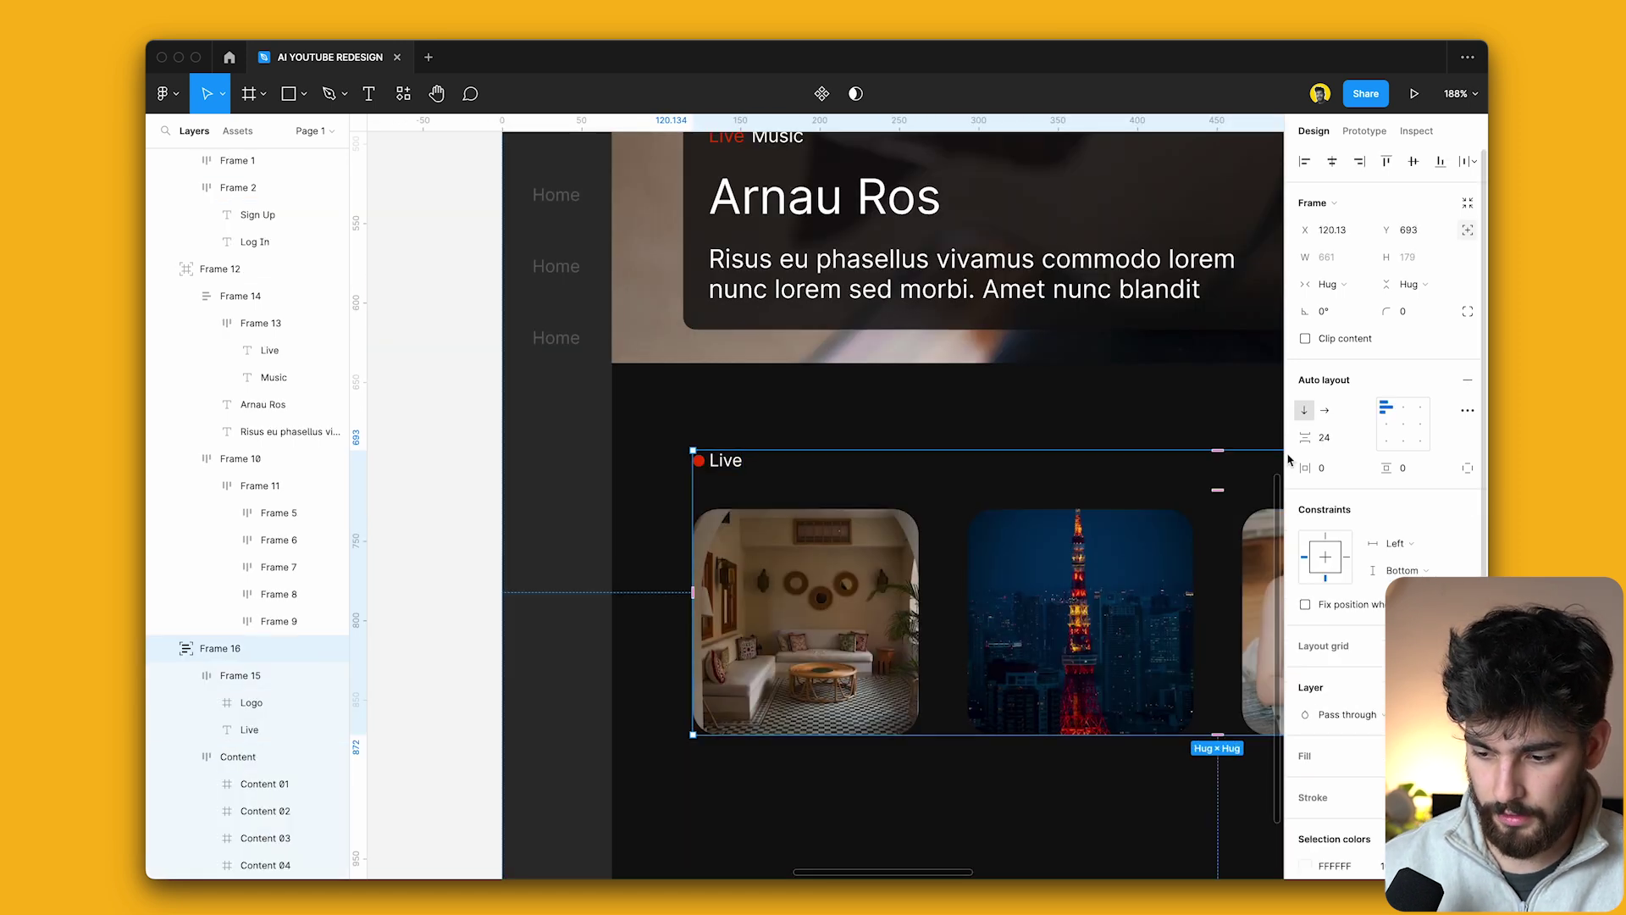
pyautogui.click(728, 476)
pyautogui.press('k')
pyautogui.press('v')
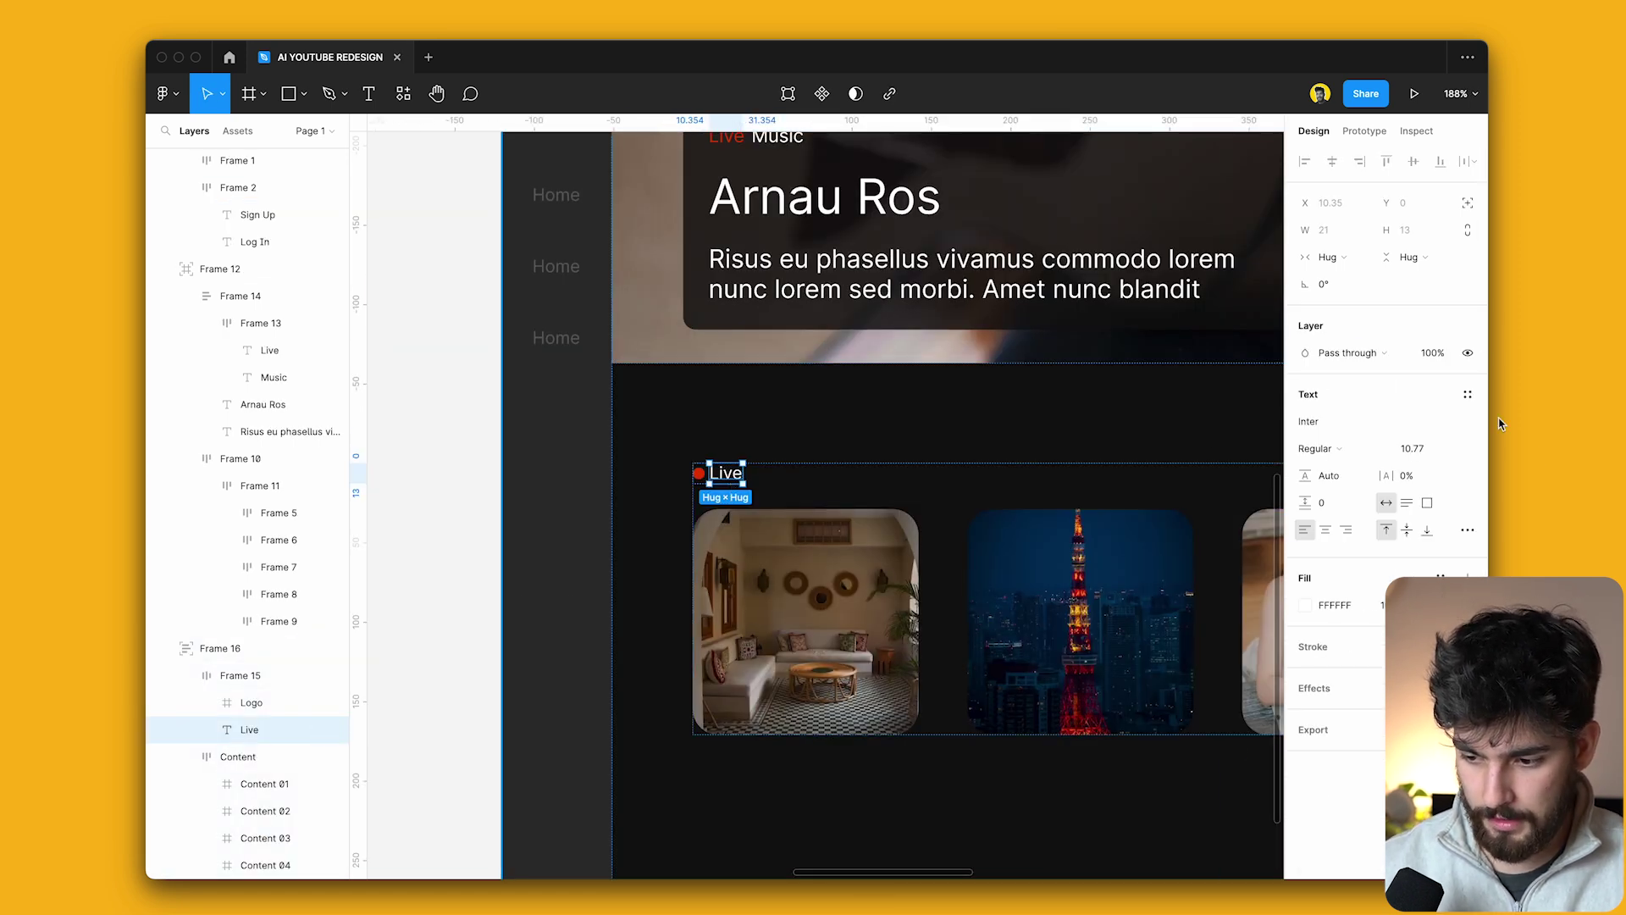
pyautogui.press('Up')
pyautogui.press('Up')
pyautogui.press('Up')
pyautogui.press('Up')
pyautogui.press('Up')
pyautogui.press('Up')
pyautogui.press('Up')
pyautogui.press('Up')
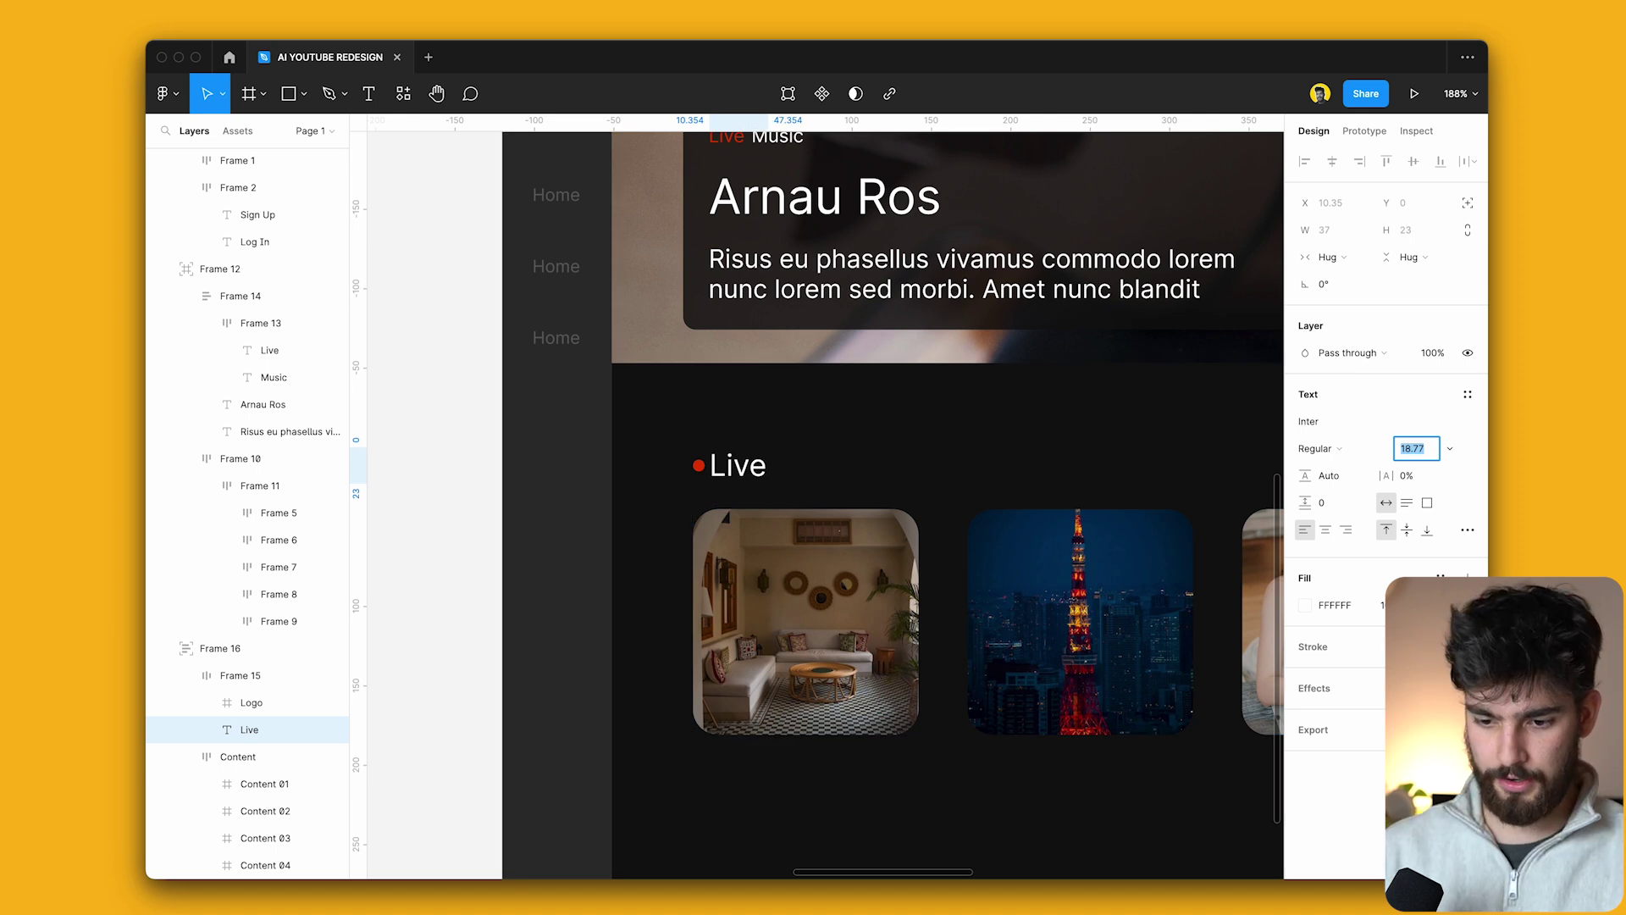
pyautogui.press('Escape')
pyautogui.press('Escape')
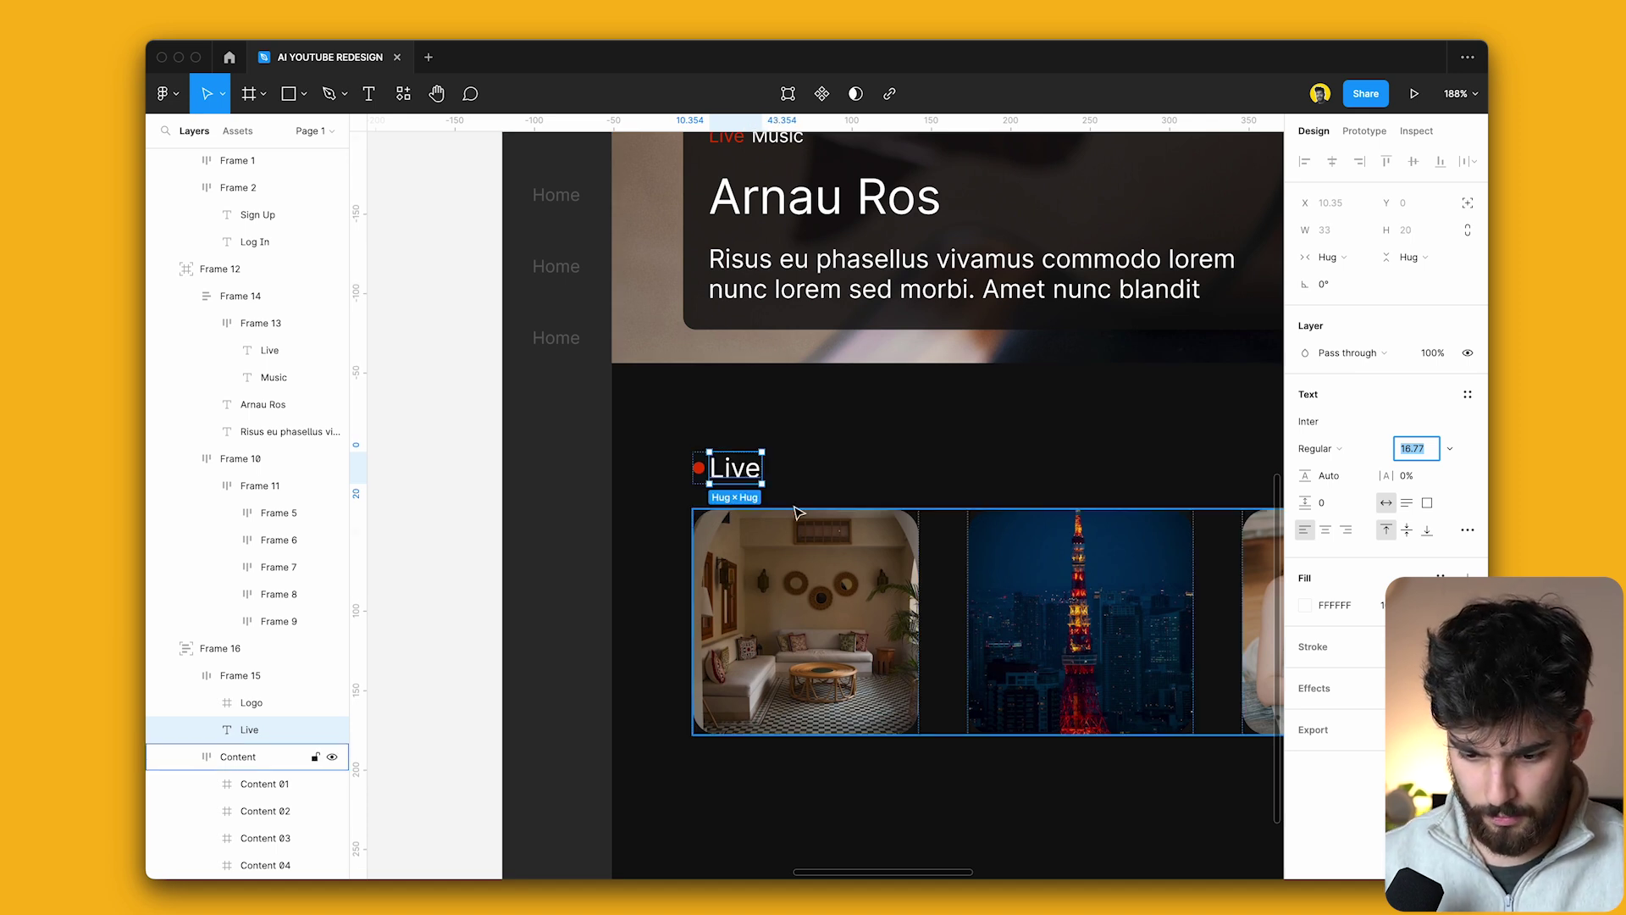
pyautogui.scroll(-10, 856, 470)
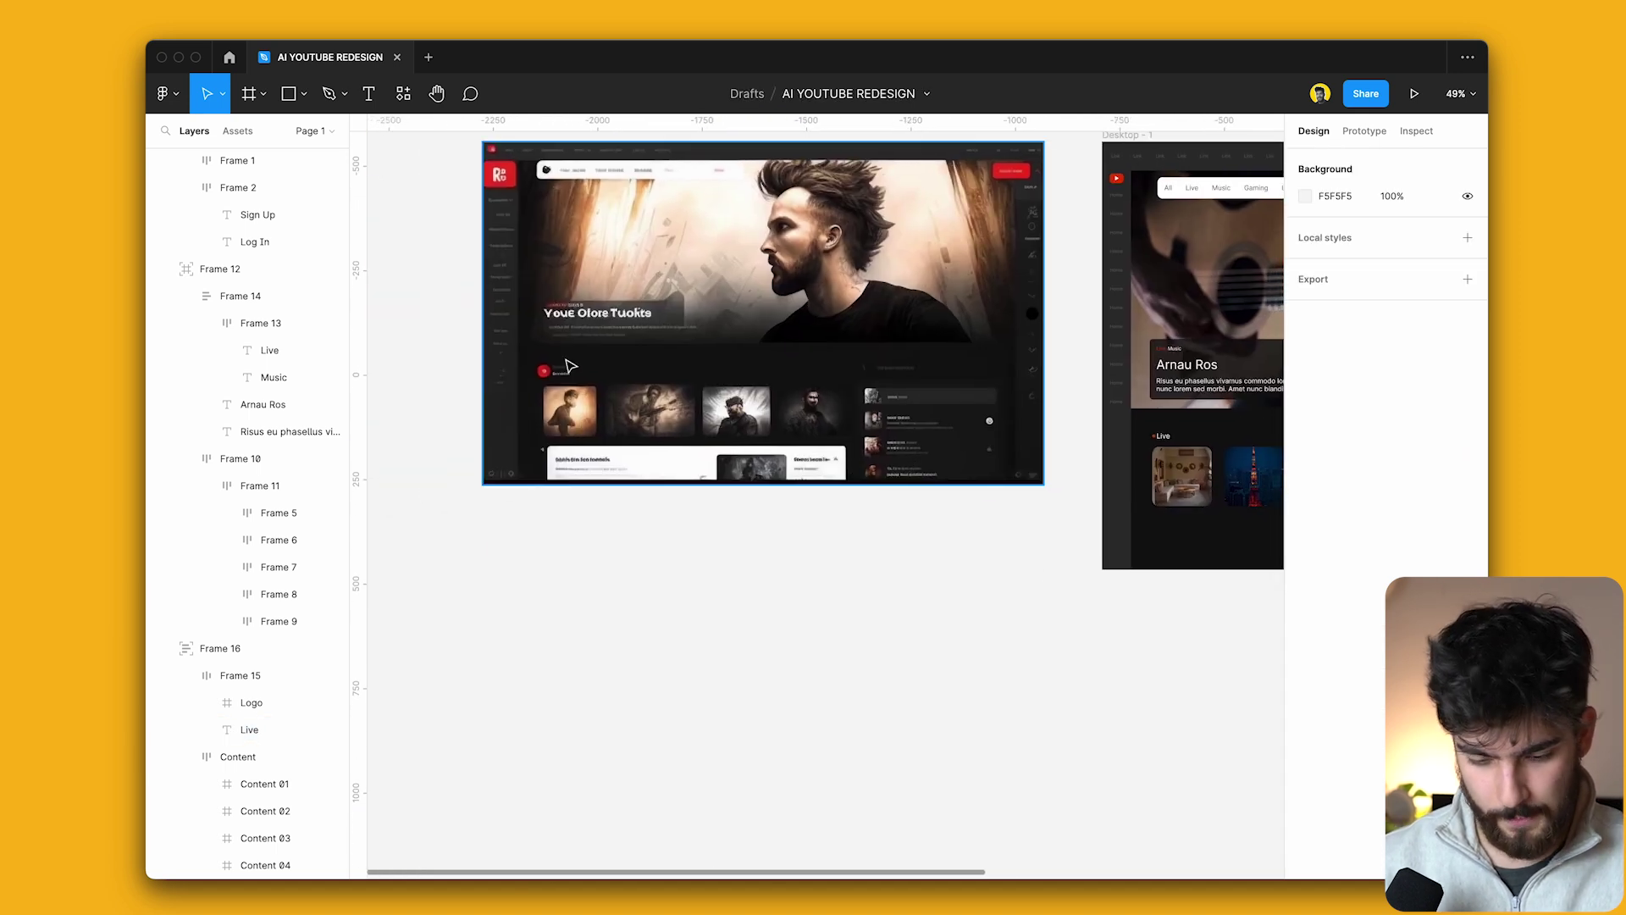
pyautogui.scroll(2, 531, 373)
# Duplicate the Live heading, stack both in auto layout, and retitle one 'Happening right now'.
pyautogui.hscroll(5, 566, 377)
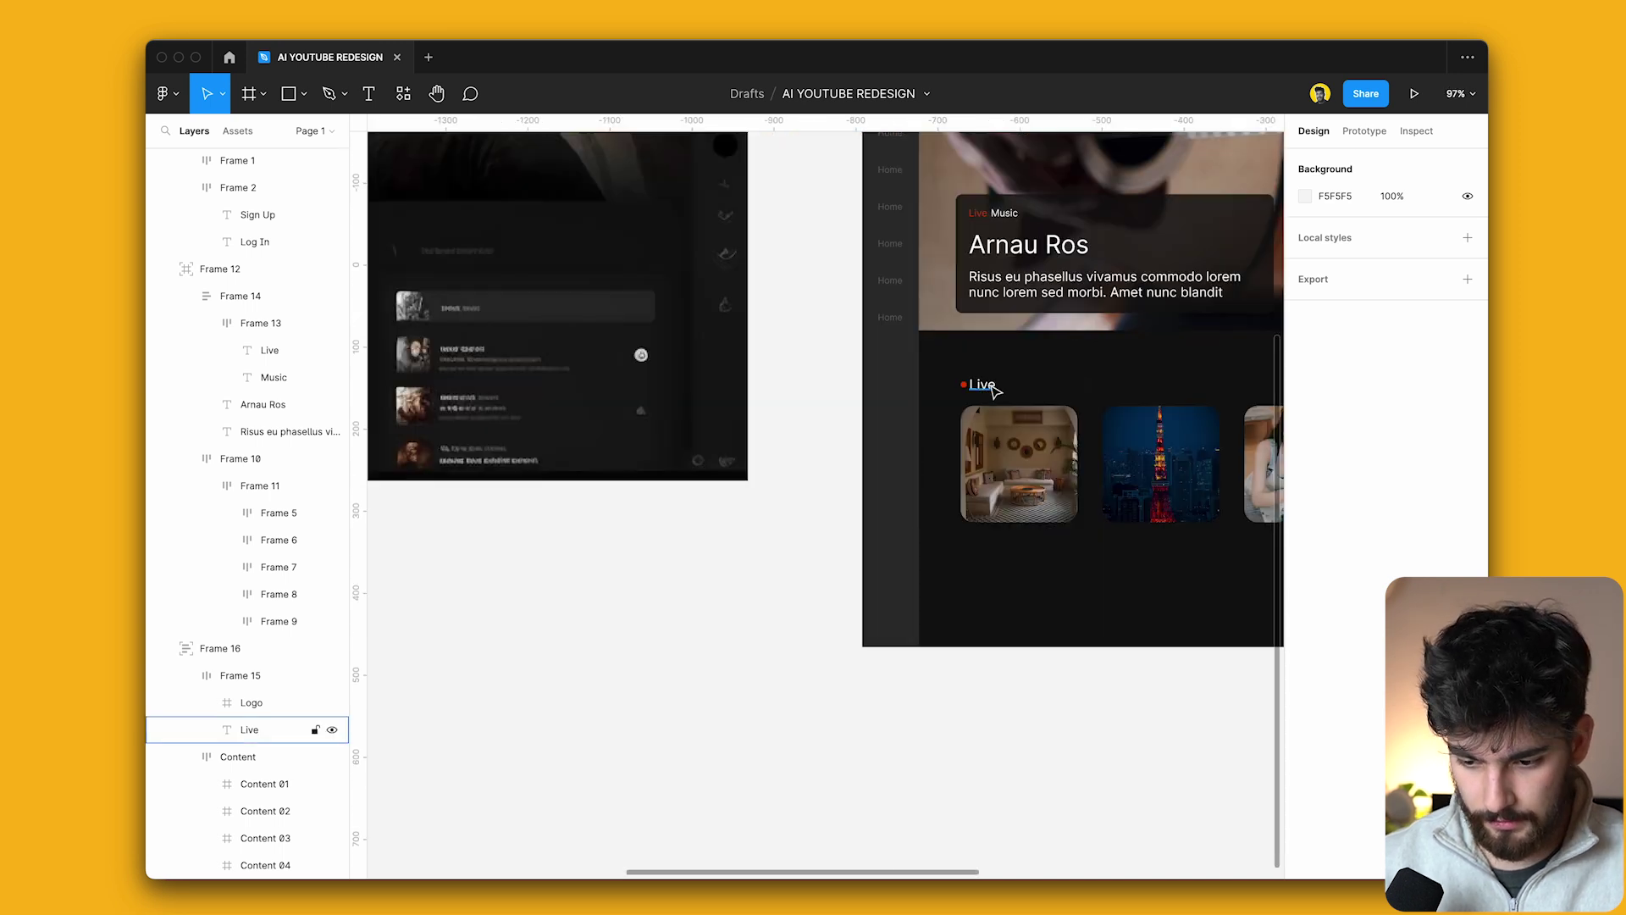
pyautogui.click(249, 729)
pyautogui.press('super+d')
pyautogui.scroll(3, 999, 381)
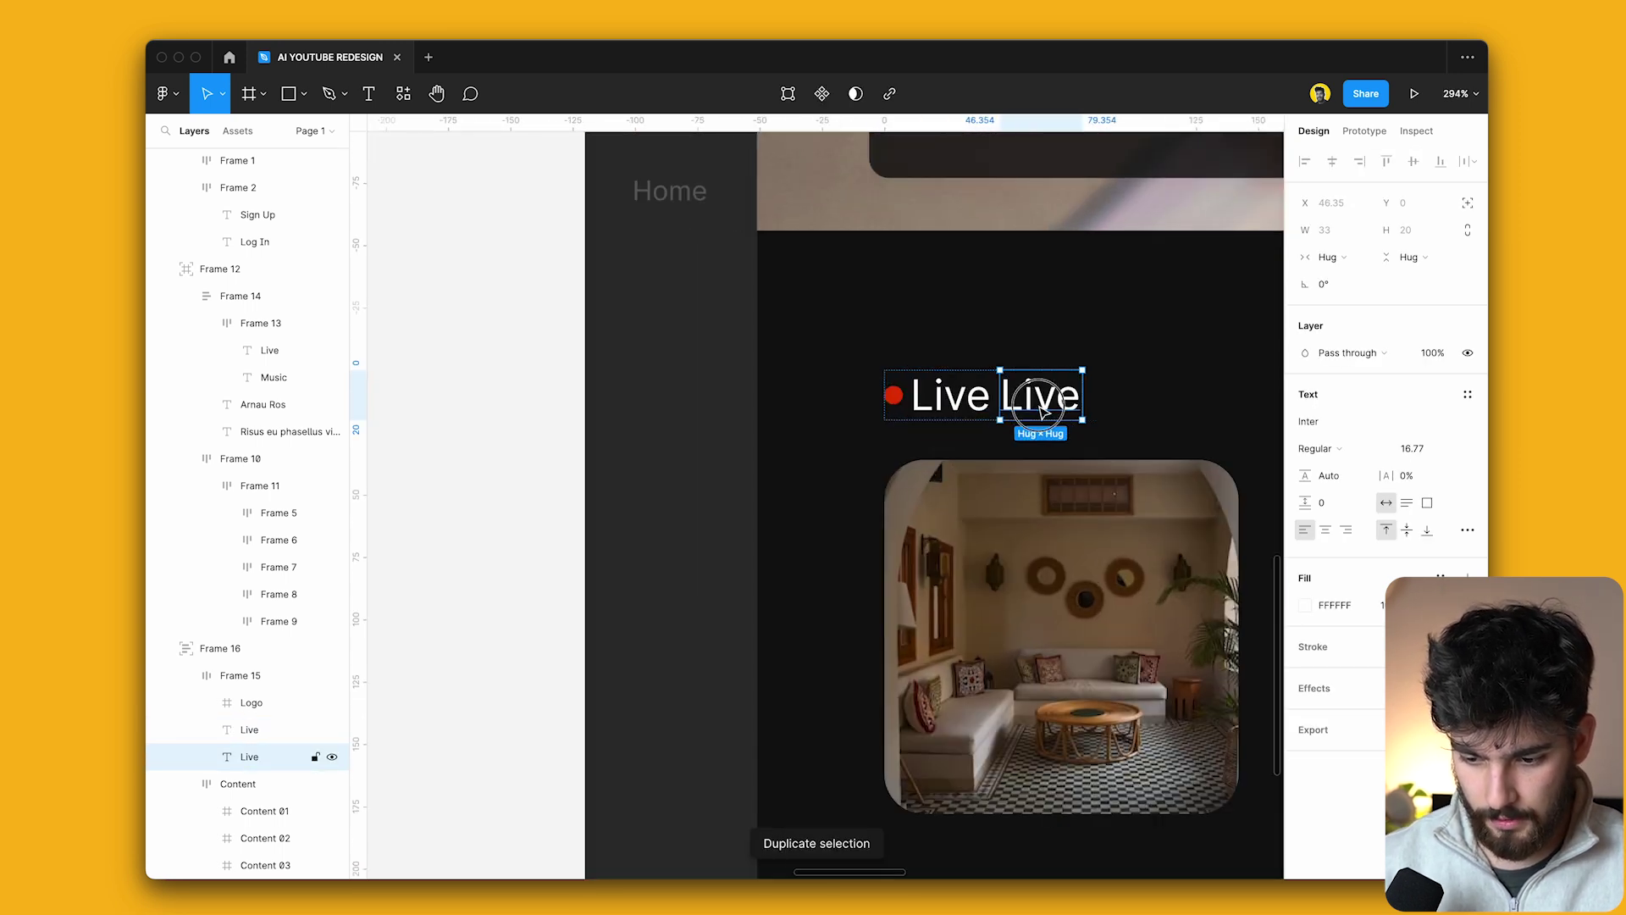
pyautogui.hotkey('shift', 'a')
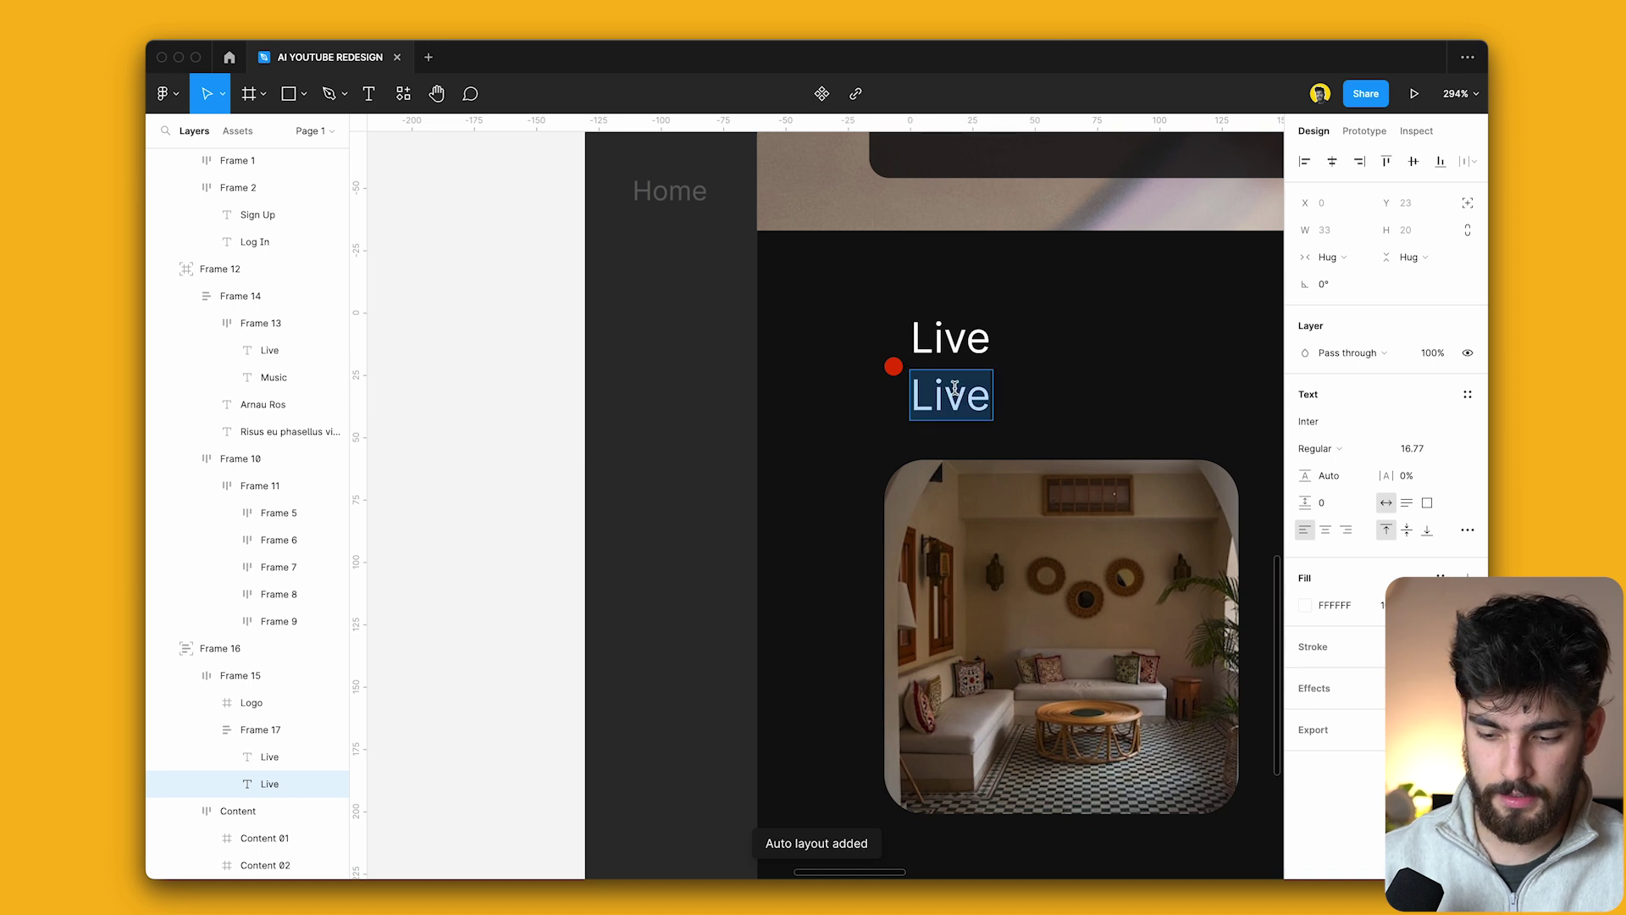
pyautogui.scroll(-10, 729, 366)
pyautogui.click(1191, 375)
pyautogui.scroll(10, 613, 370)
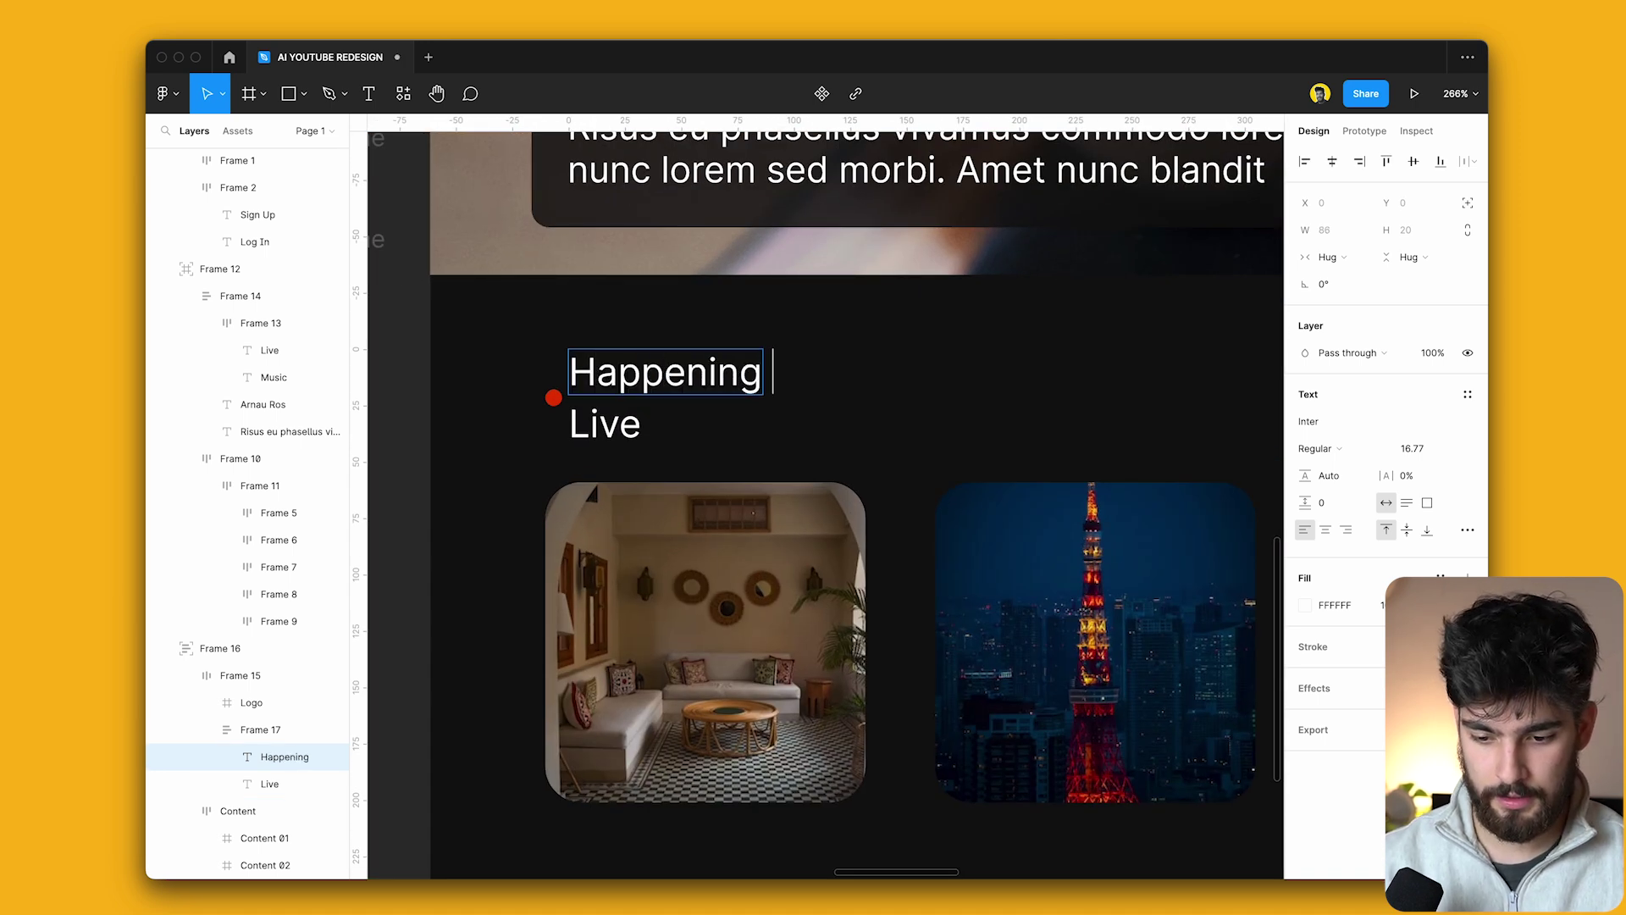
pyautogui.write('ow')
pyautogui.press('Escape')
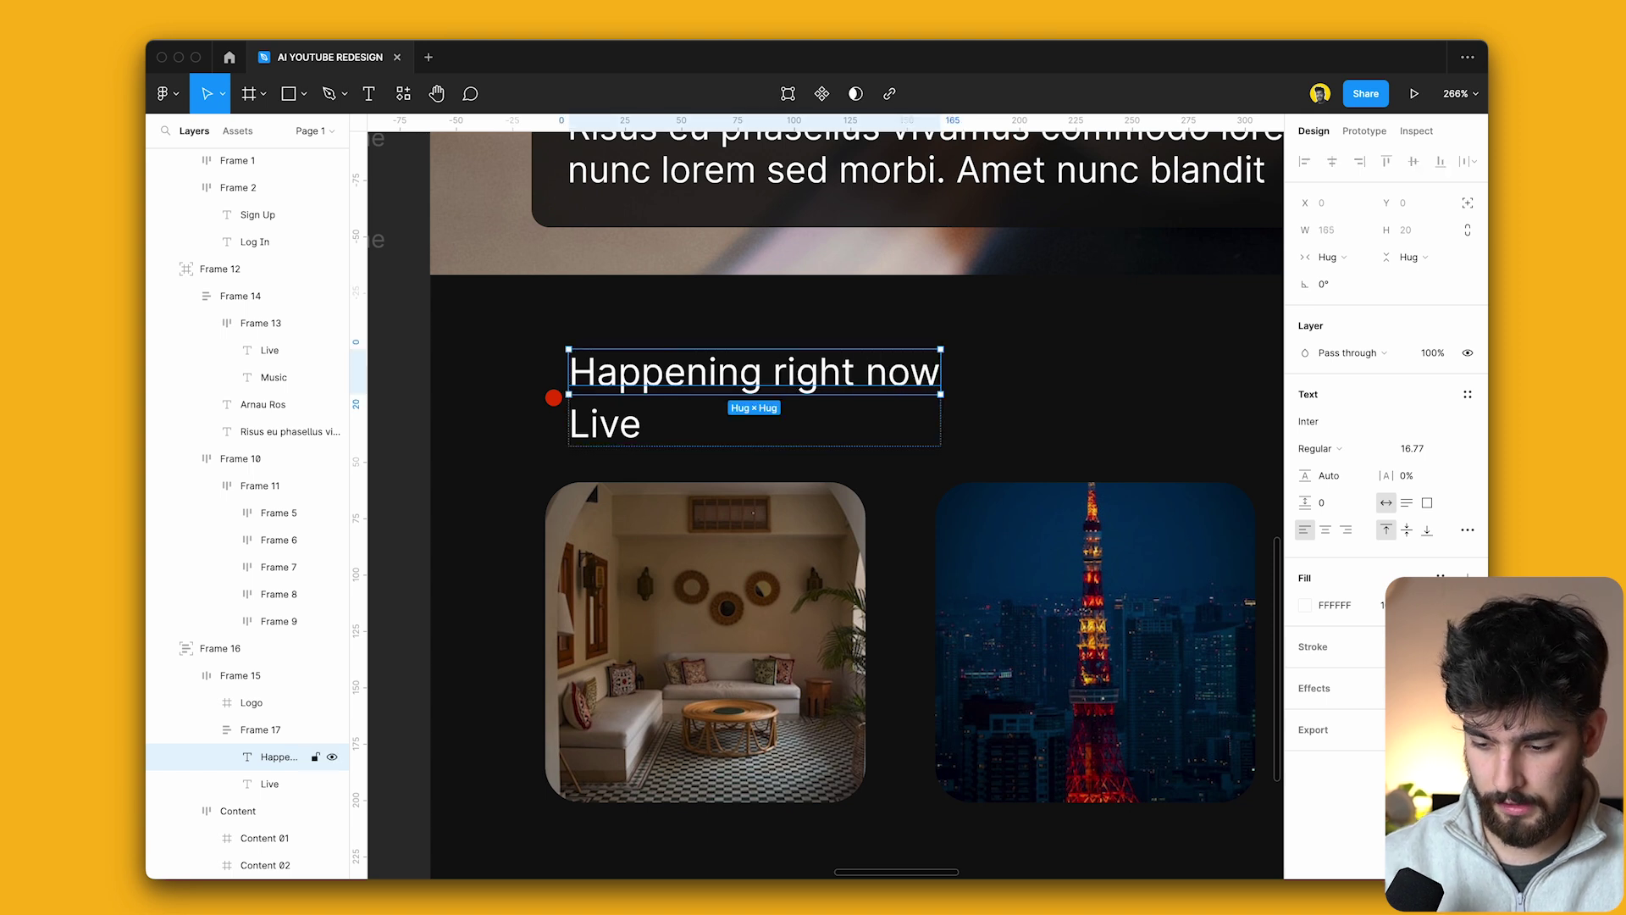
# Scale the red dot up to about 32 px.
pyautogui.click(553, 397)
pyautogui.press('k')
pyautogui.moveTo(562, 397); pyautogui.dragTo(616, 398)
pyautogui.press('Escape')
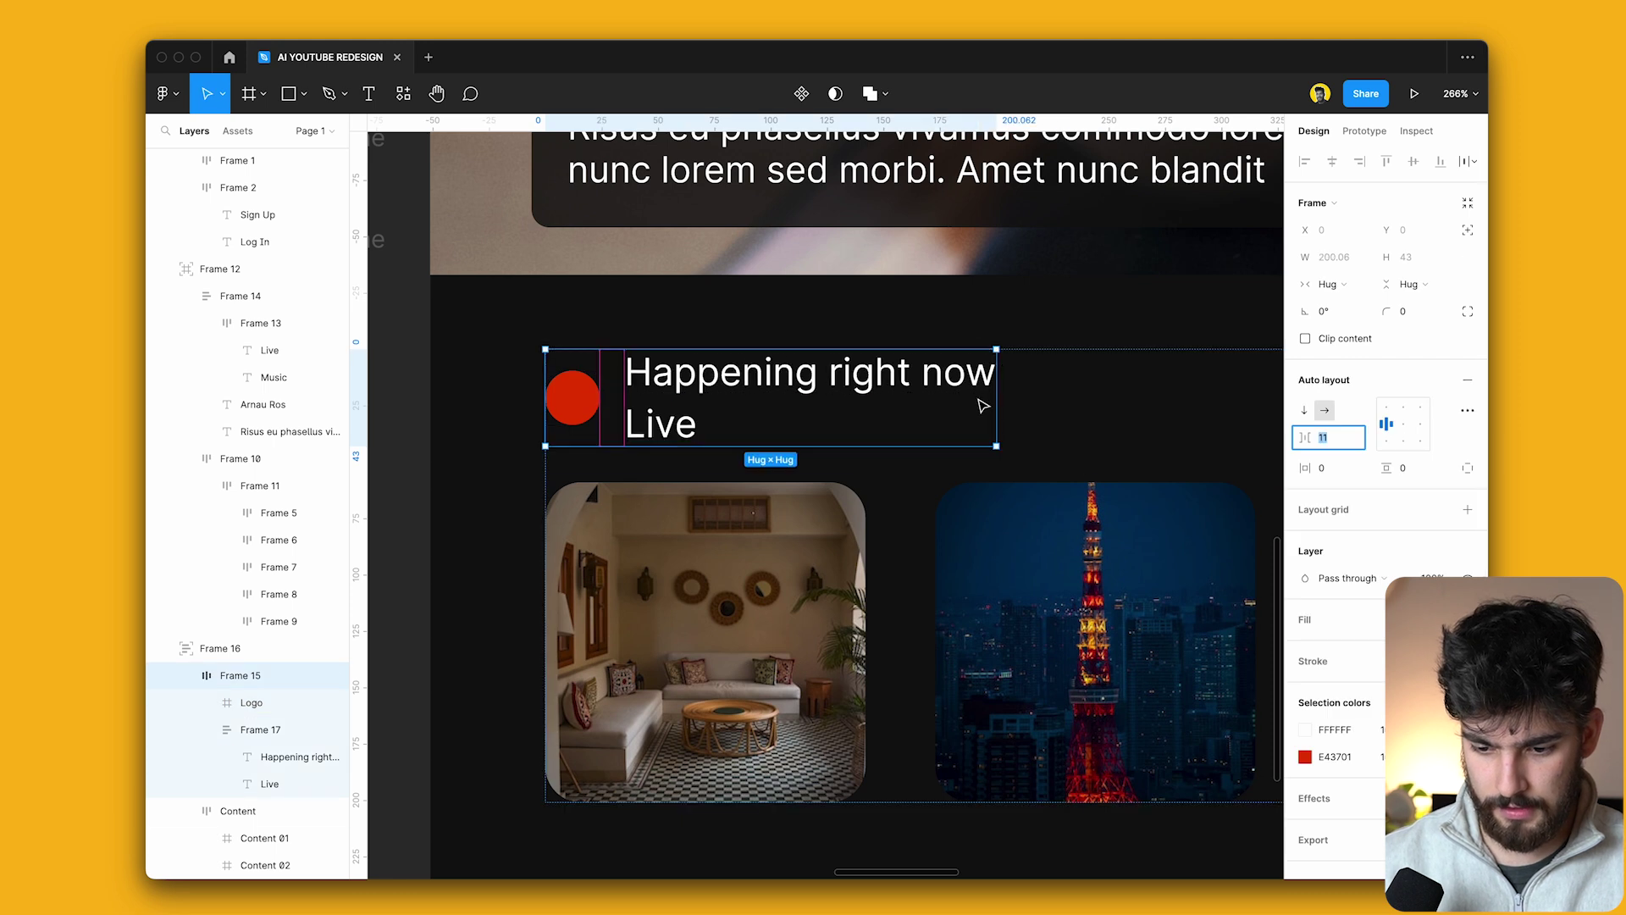
# Lower the font size, shrink 'Happening right now' to about half, and place it below Live.
pyautogui.keyDown('super'); pyautogui.click(988, 383); pyautogui.keyUp('super')
pyautogui.press('super+a')
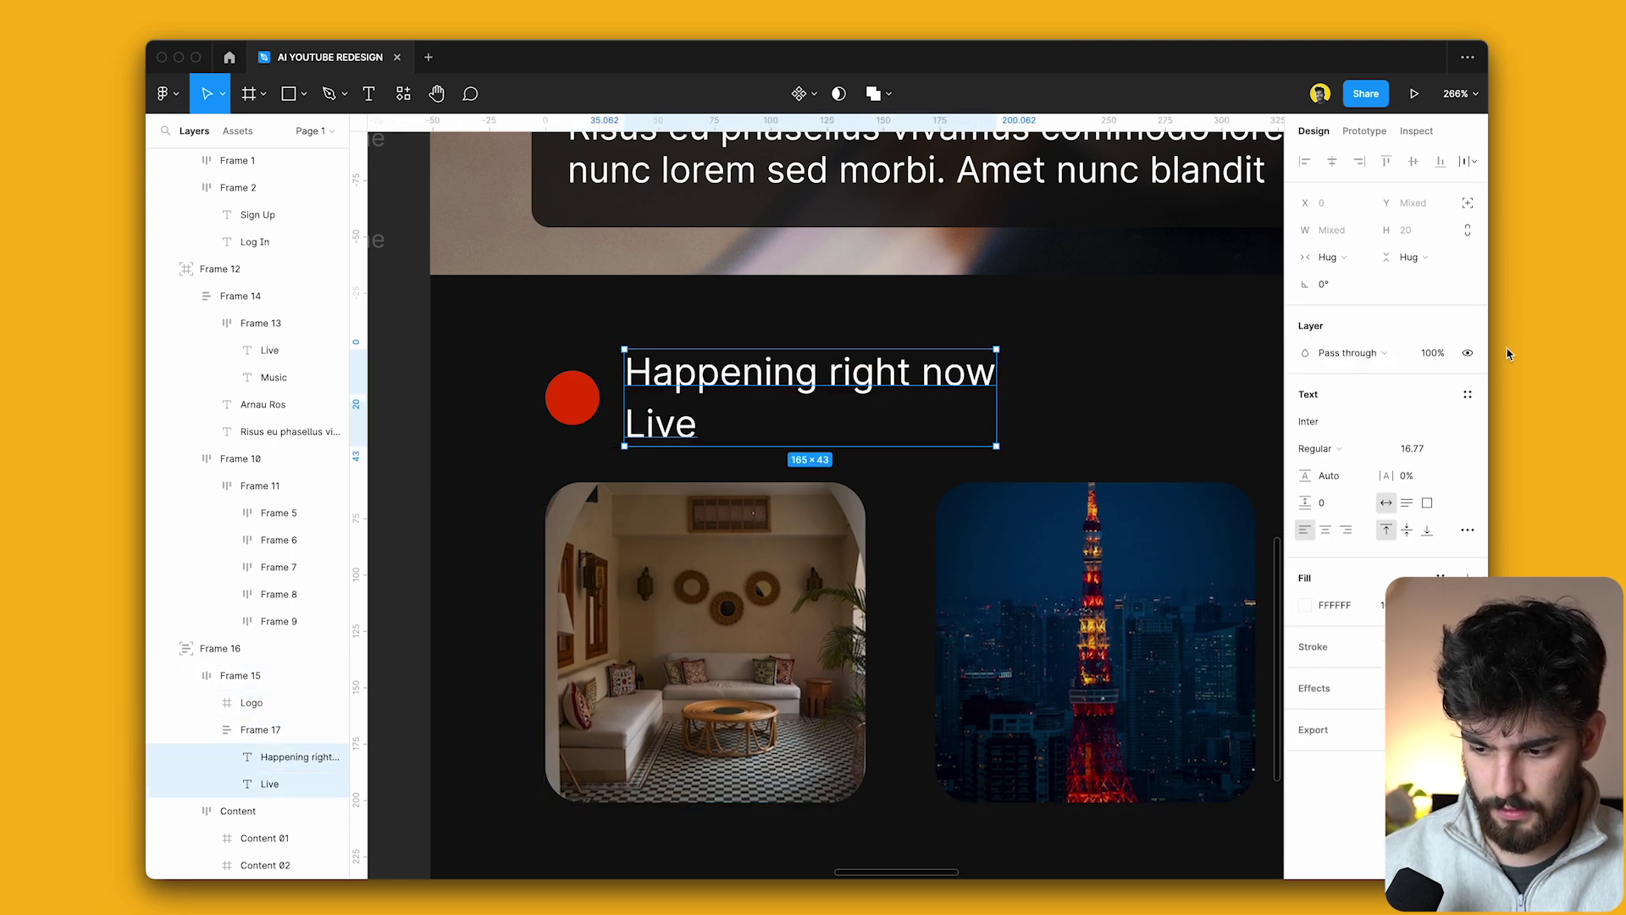
pyautogui.press('Down')
pyautogui.scroll(-5, 758, 394)
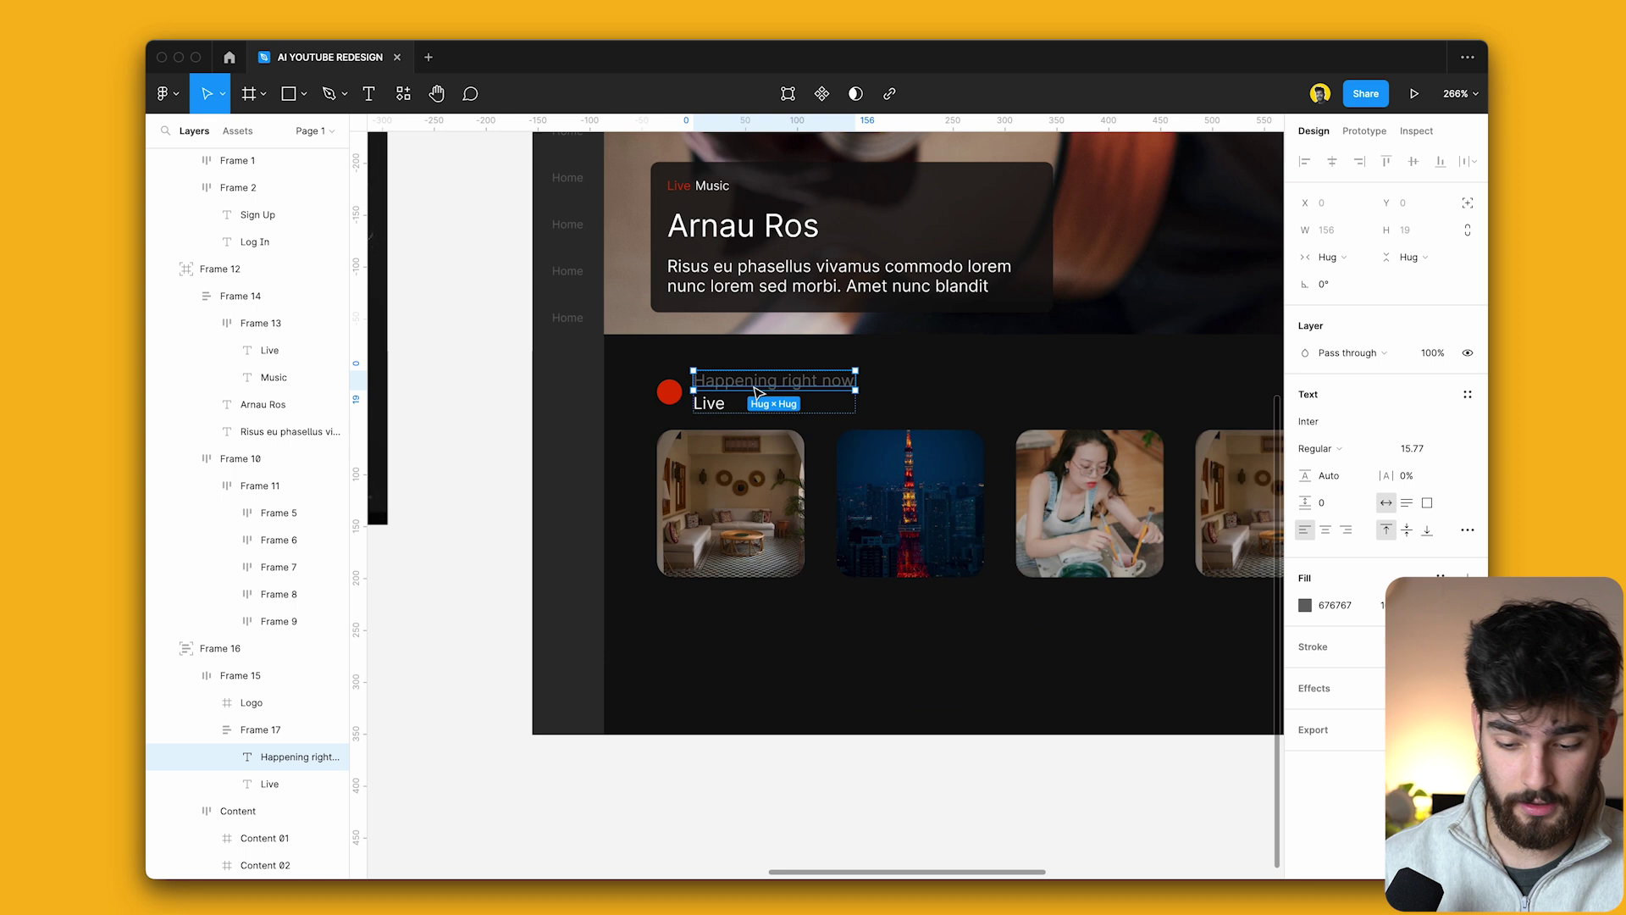
pyautogui.scroll(-2, 758, 393)
pyautogui.scroll(10, 1201, 319)
pyautogui.press('l')
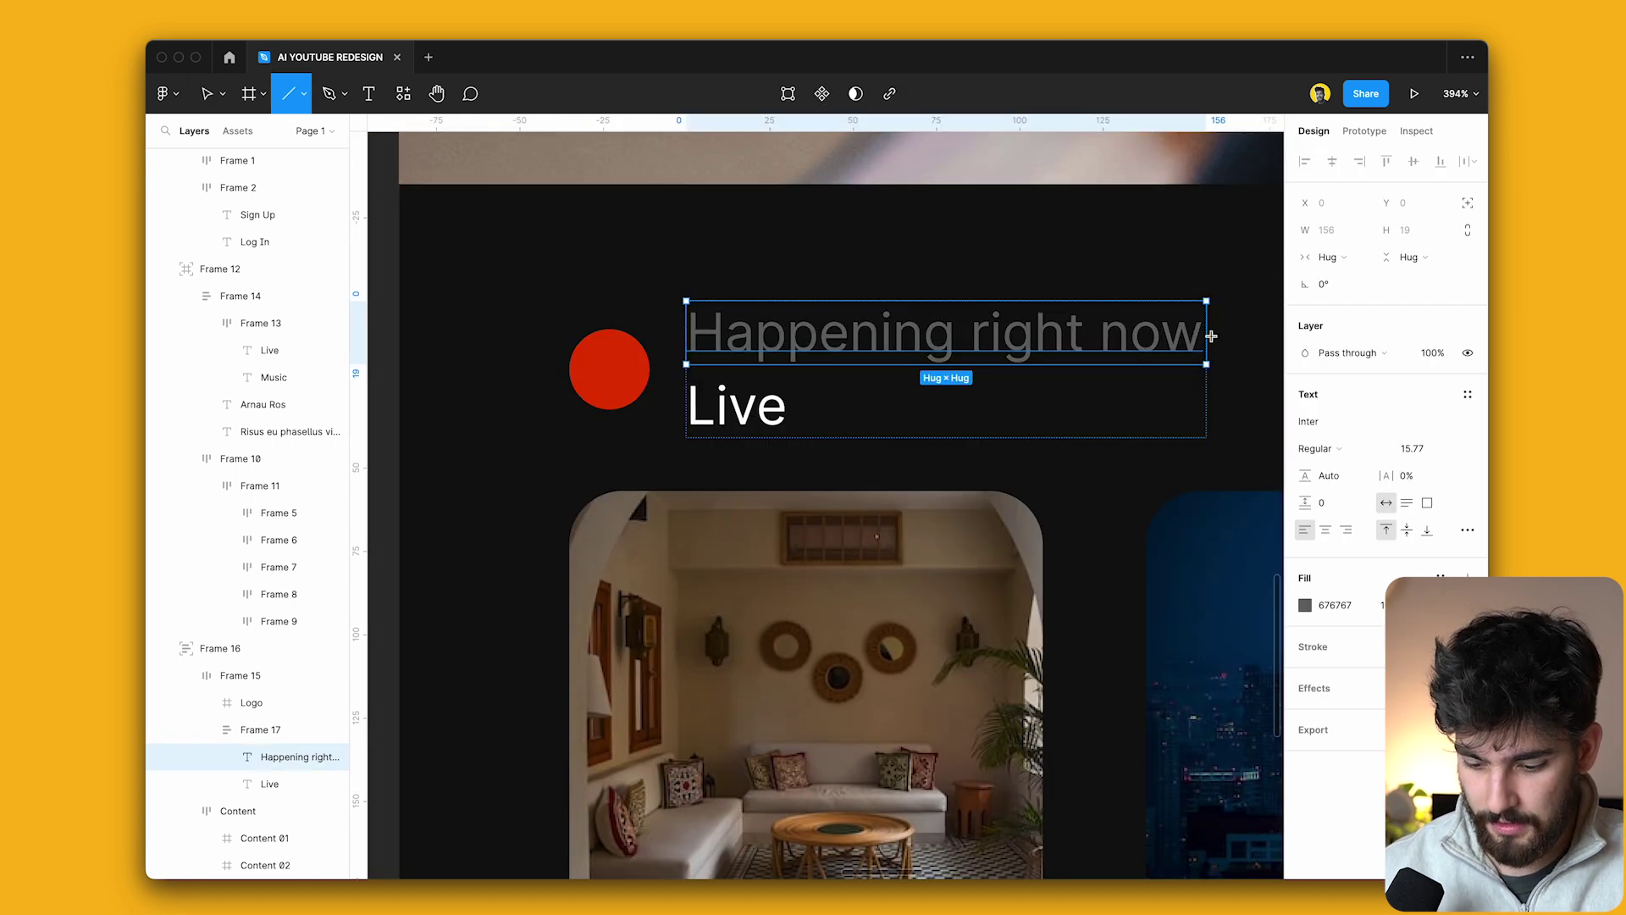
pyautogui.press('k')
pyautogui.moveTo(1210, 336); pyautogui.dragTo(974, 359)
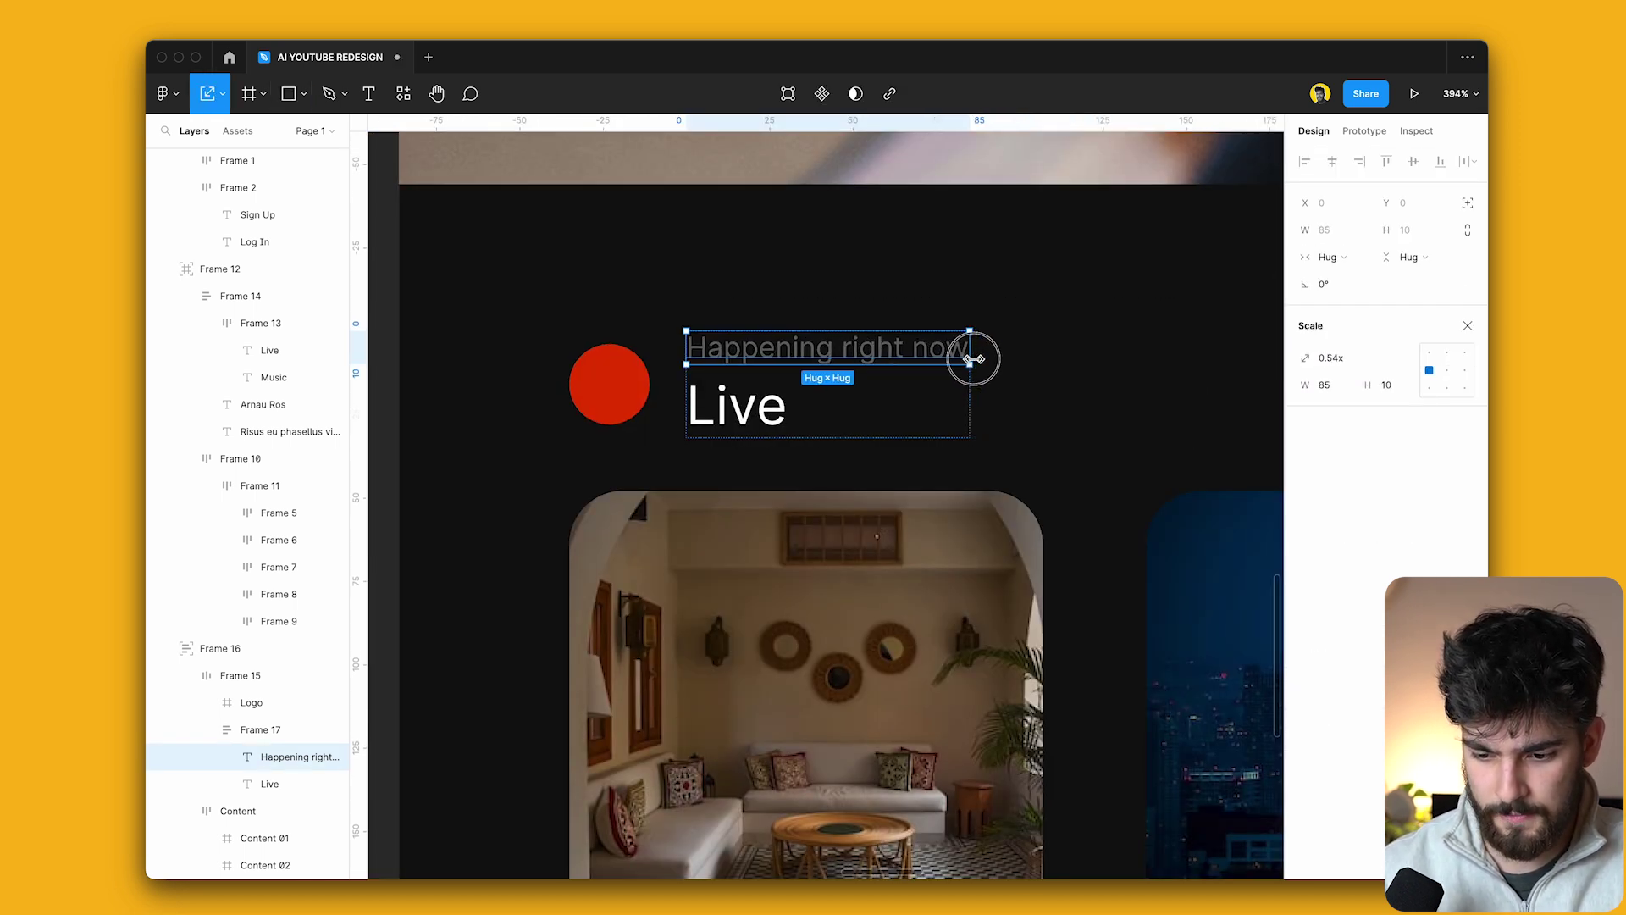
pyautogui.press('Down')
pyautogui.press('Escape')
pyautogui.scroll(-8, 525, 443)
pyautogui.hscroll(-2, 485, 564)
# Select the heading group and red dot, then pan around to inspect the Live header.
pyautogui.click(260, 729)
pyautogui.scroll(5, 979, 307)
pyautogui.press('k')
pyautogui.click(995, 288)
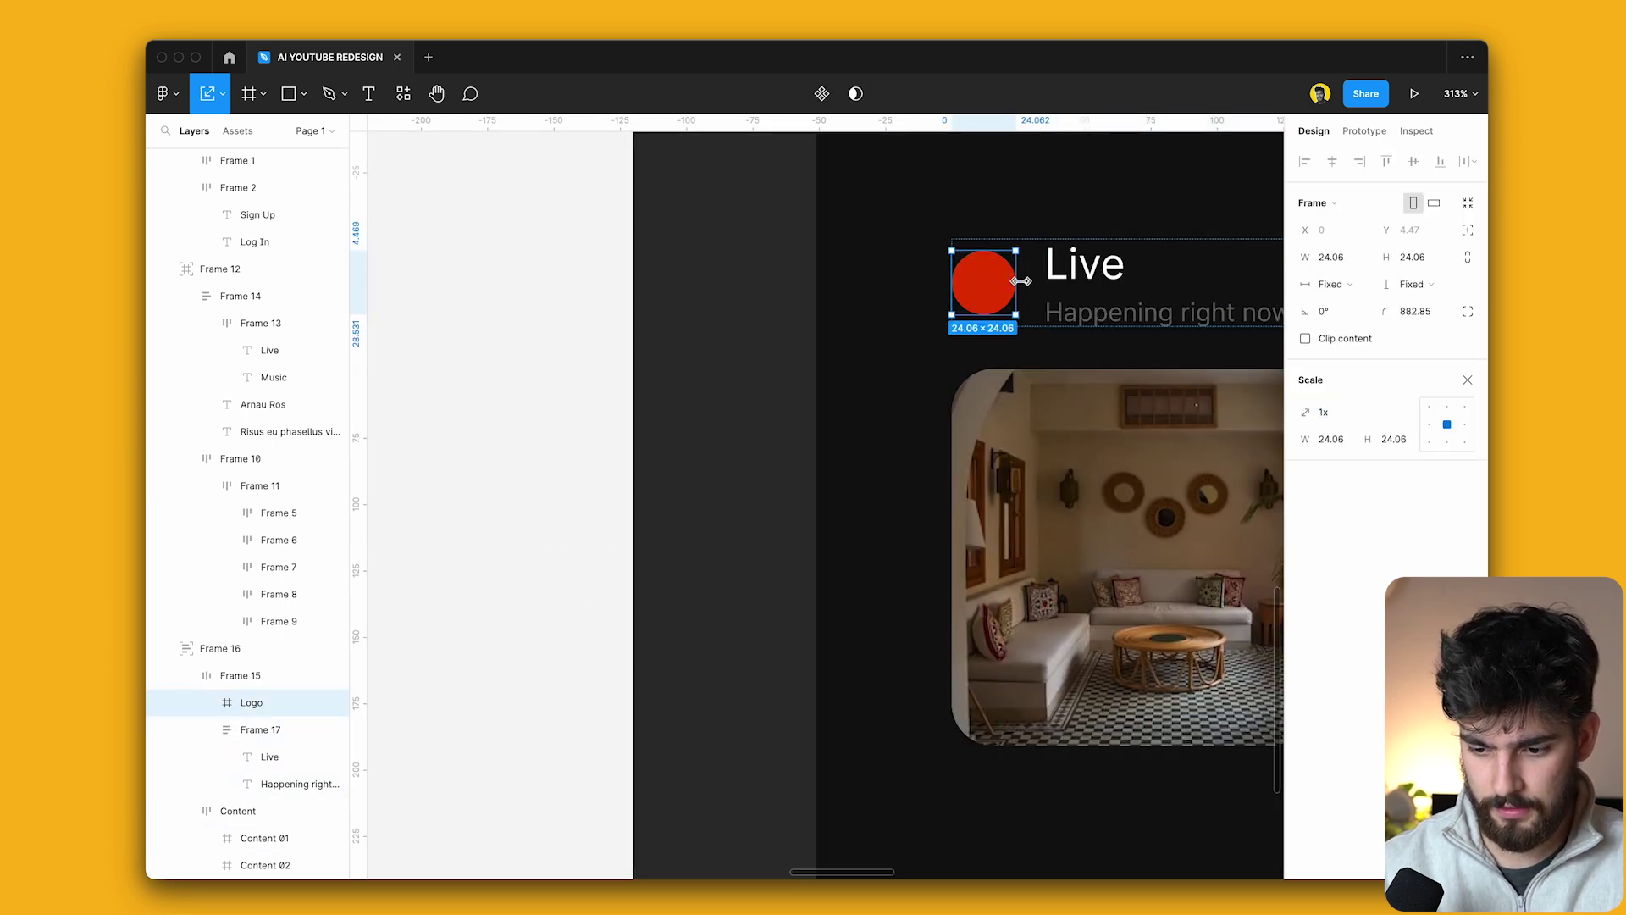
pyautogui.scroll(-10, 708, 483)
pyautogui.click(708, 482)
pyautogui.scroll(5, 708, 483)
pyautogui.hscroll(5, 719, 334)
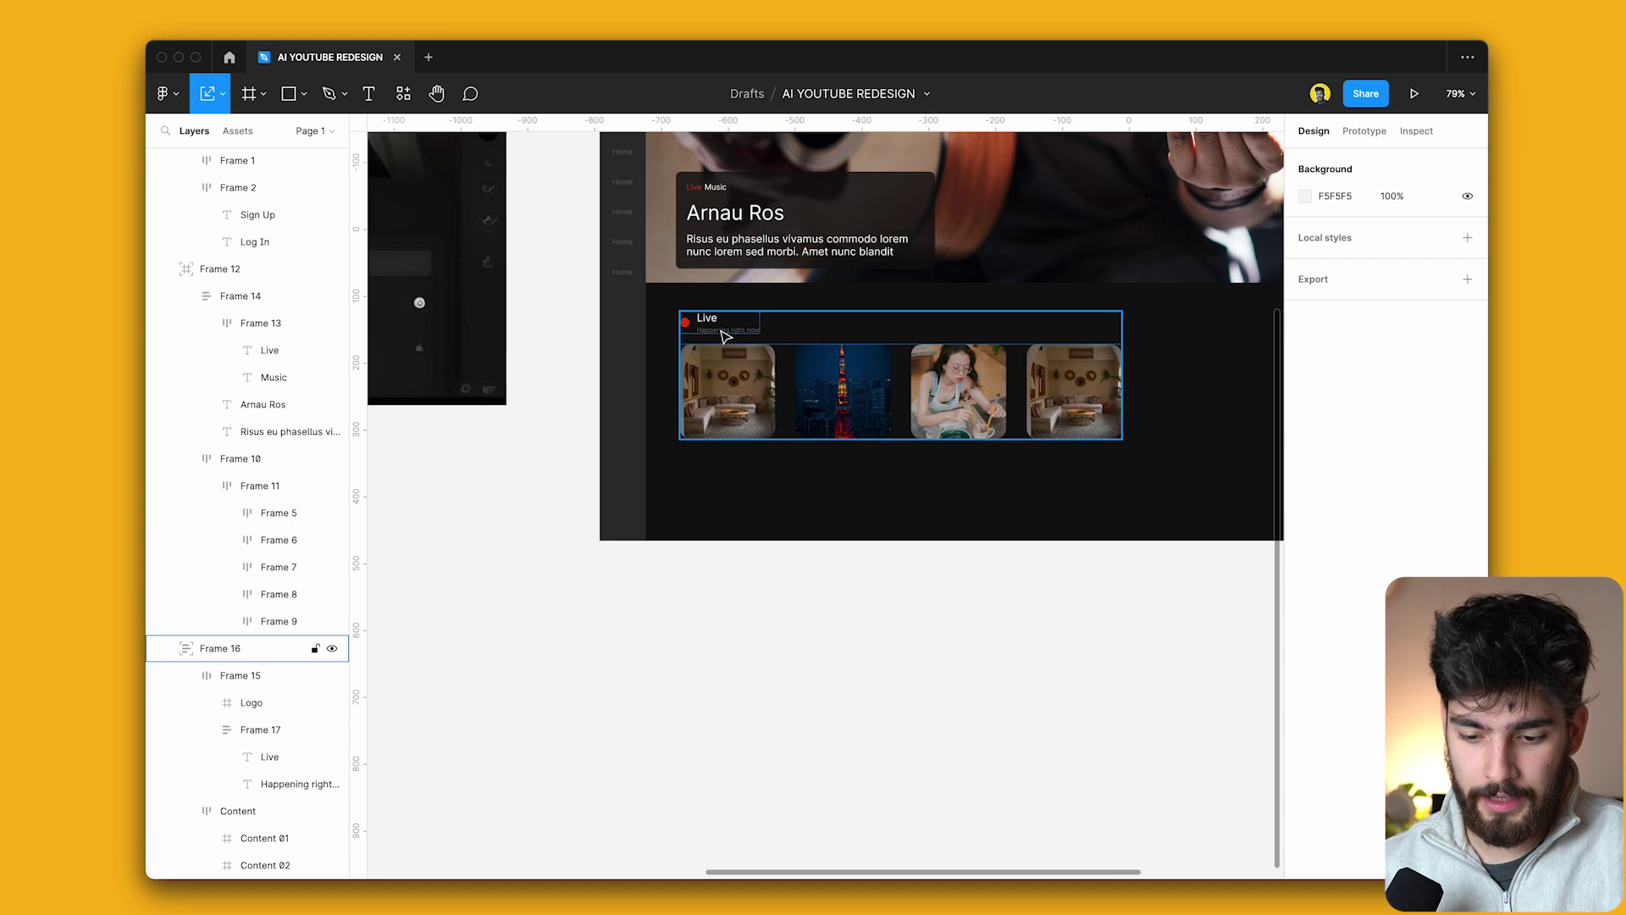
pyautogui.scroll(-3, 723, 338)
pyautogui.hscroll(-10, 1014, 381)
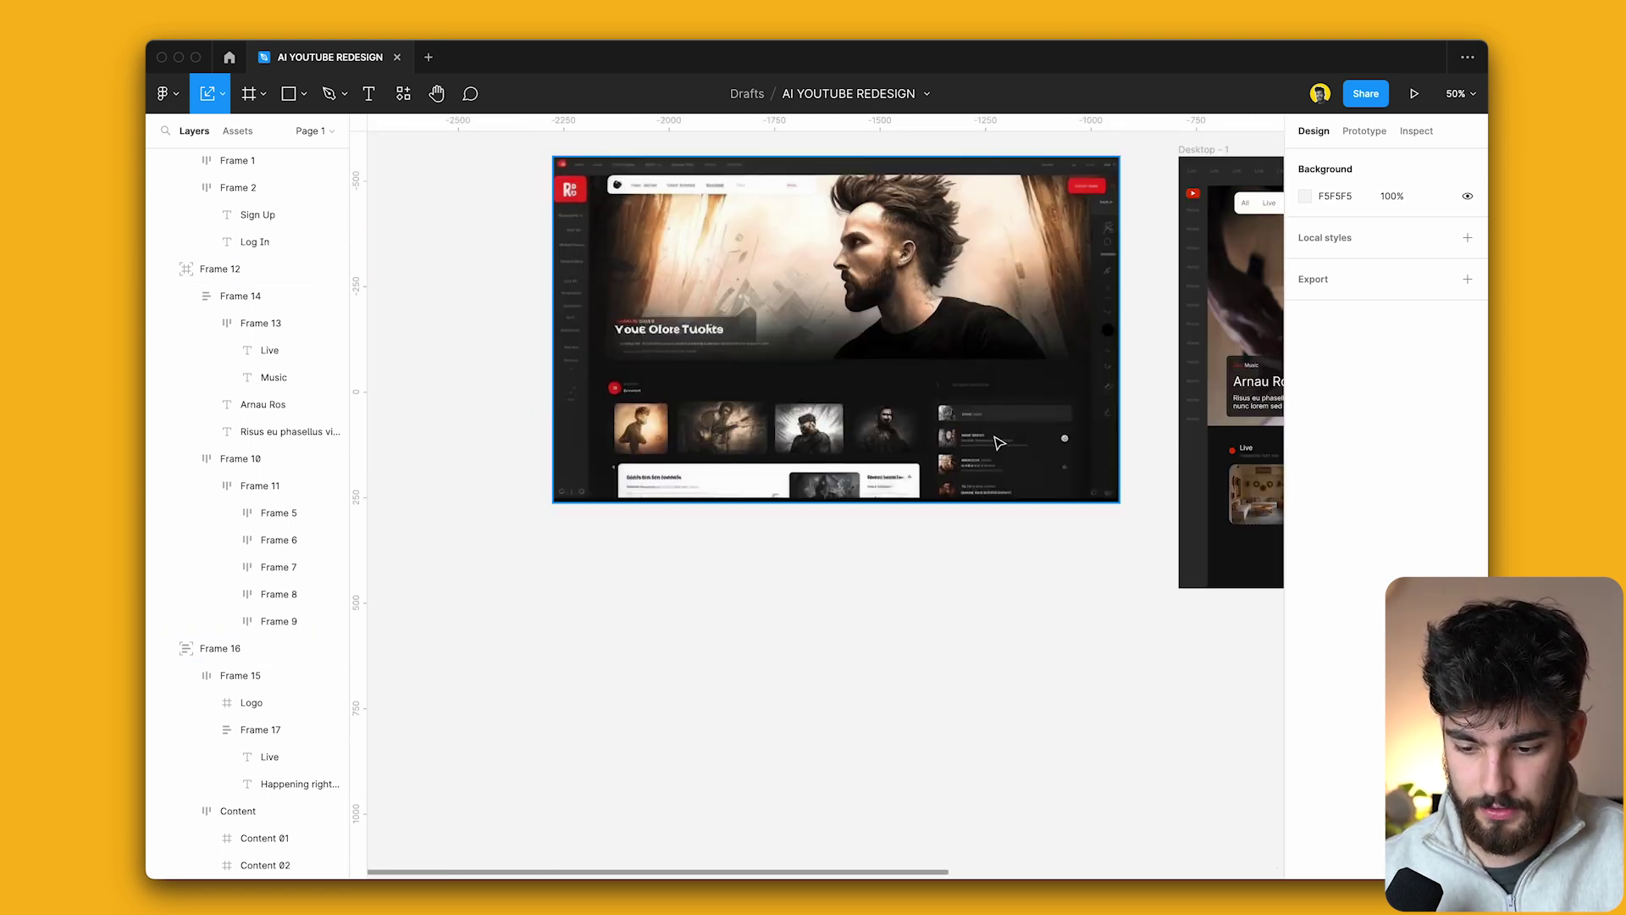
pyautogui.hscroll(15, 982, 487)
pyautogui.hscroll(-10, 973, 460)
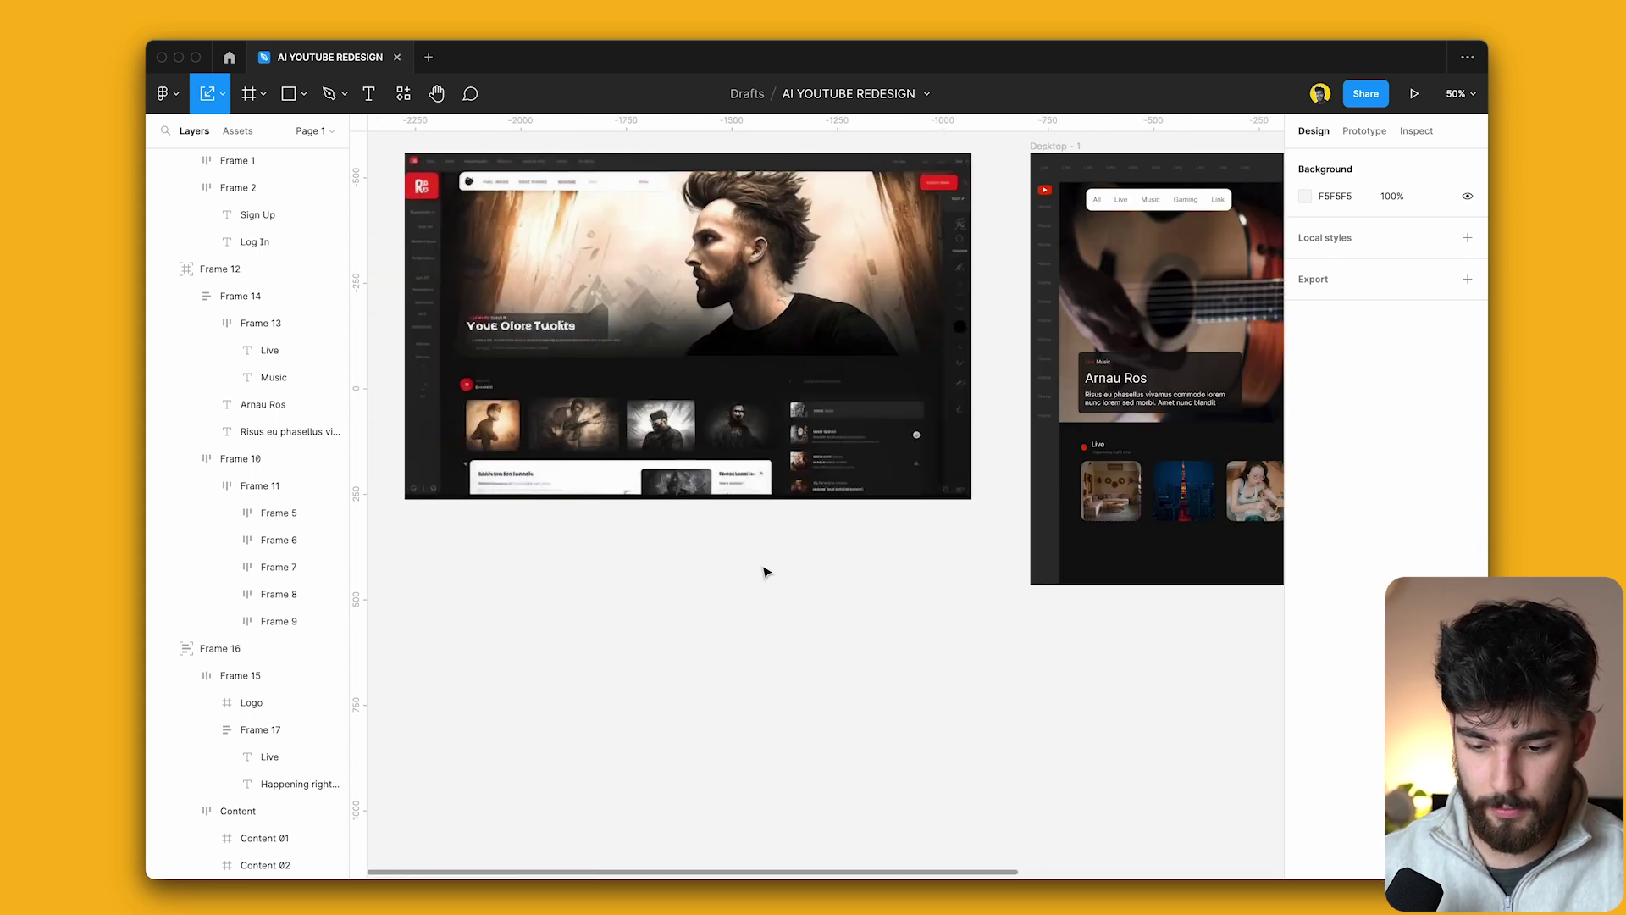
pyautogui.scroll(5, 762, 570)
# Draw Frame 18 as a component and add a square Frame 19 placeholder inside it.
pyautogui.hscroll(-2, 765, 572)
pyautogui.press('f')
pyautogui.moveTo(700, 556); pyautogui.dragTo(738, 605)
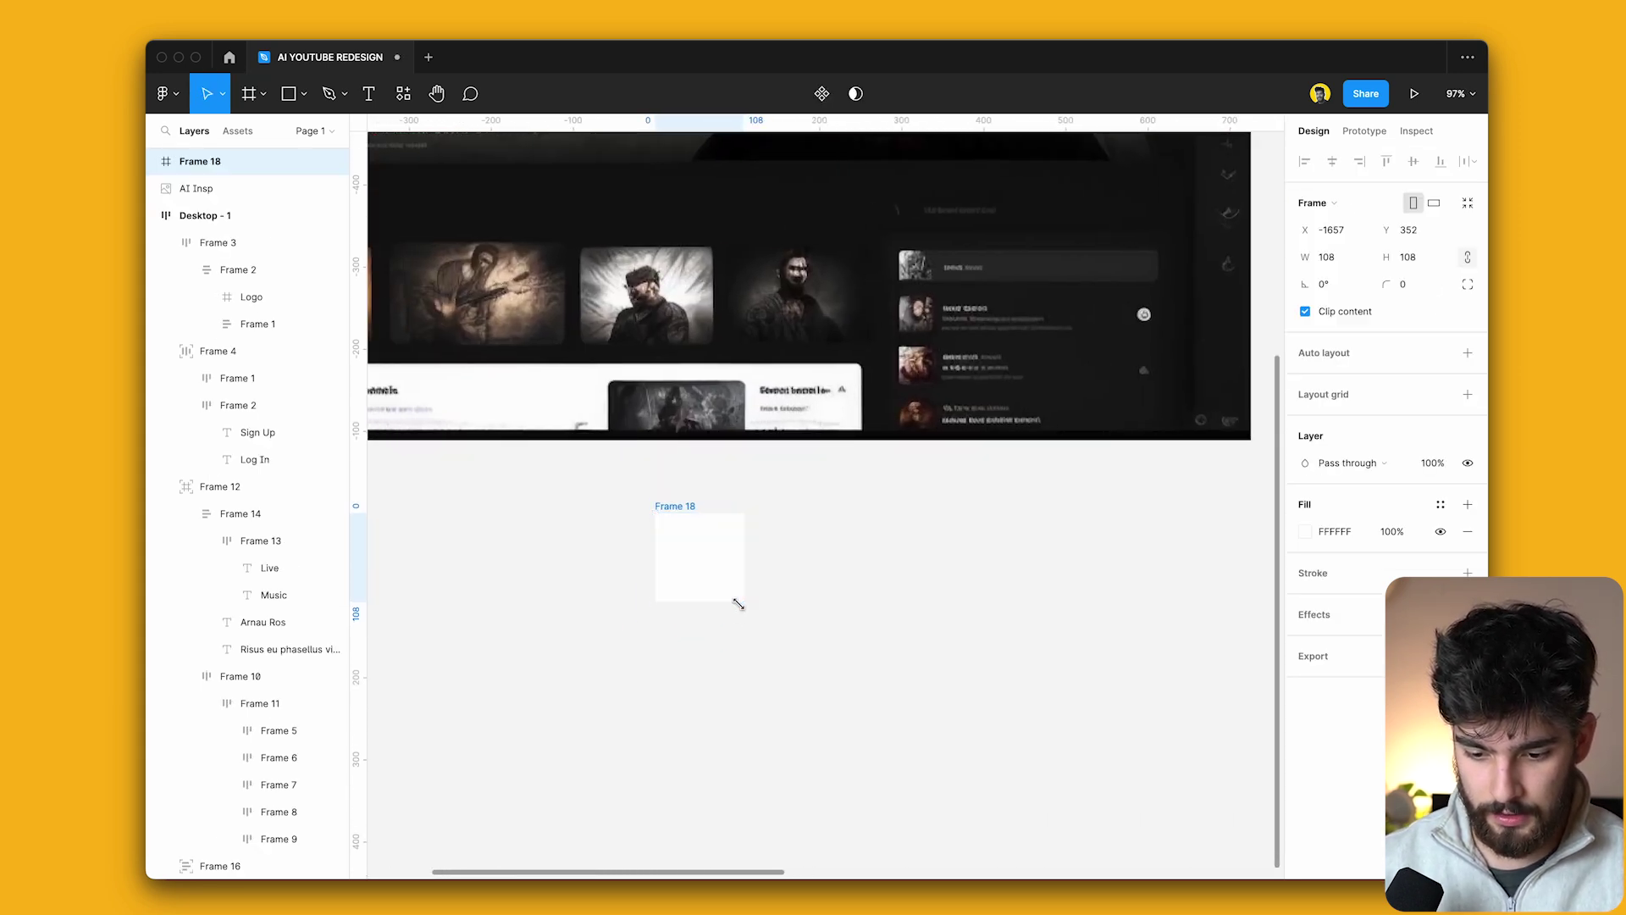
pyautogui.hotkey('ctrl', 'alt', 'k')
pyautogui.scroll(3, 751, 486)
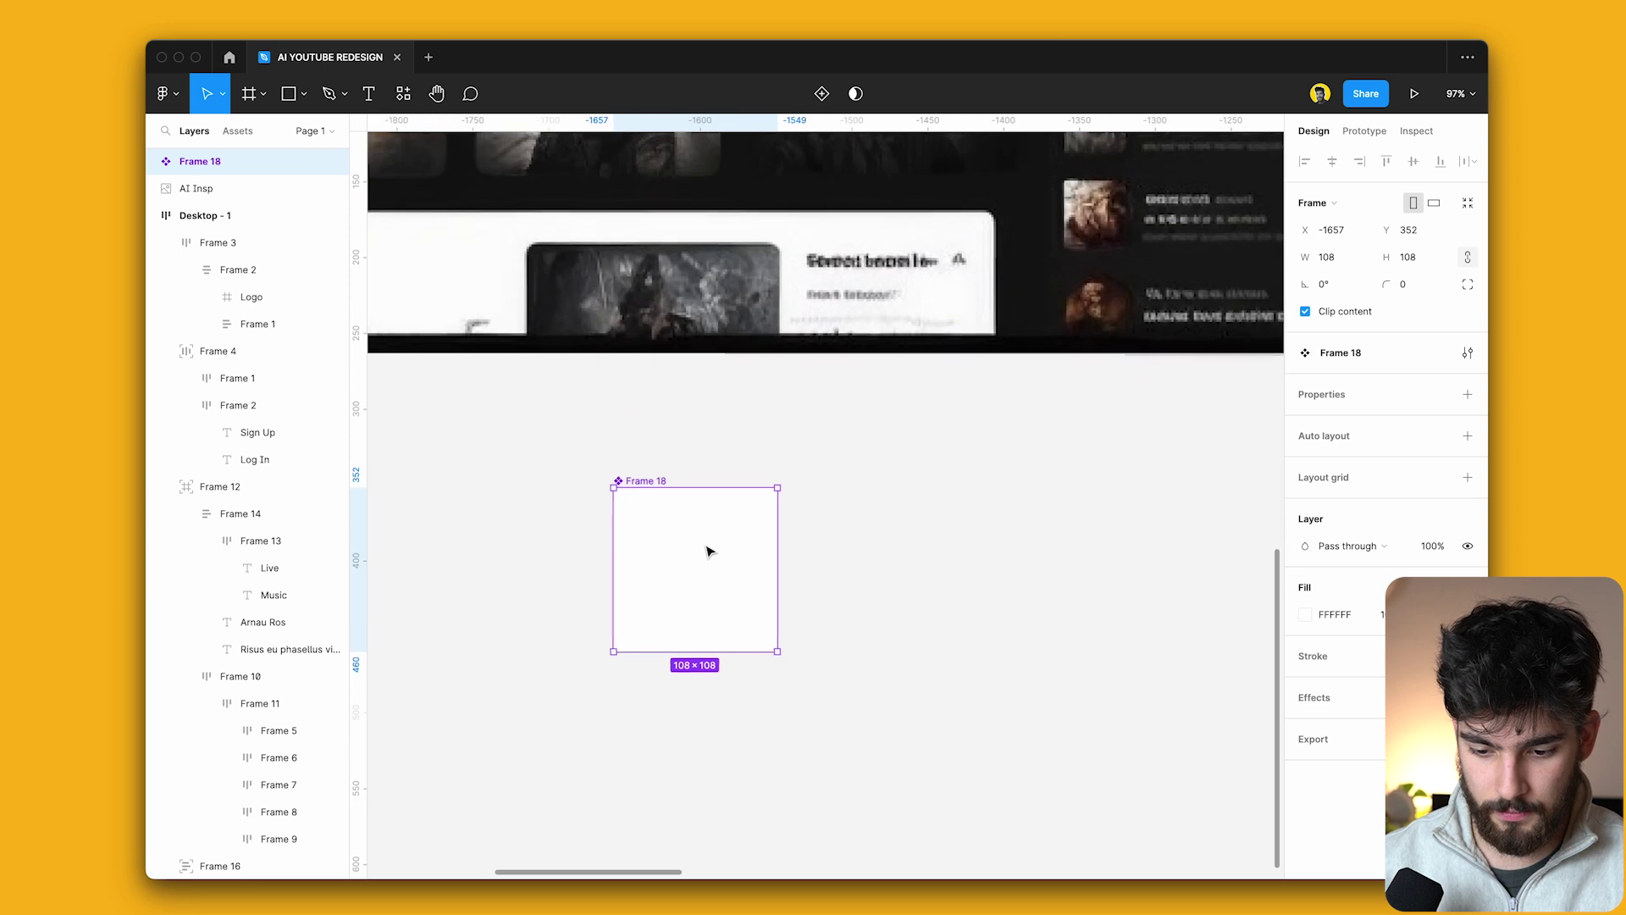
pyautogui.scroll(-3, 708, 551)
pyautogui.press('f')
pyautogui.moveTo(677, 549)
pyautogui.mouseDown()
pyautogui.moveTo(744, 599)
pyautogui.moveTo(722, 581)
pyautogui.mouseUp()
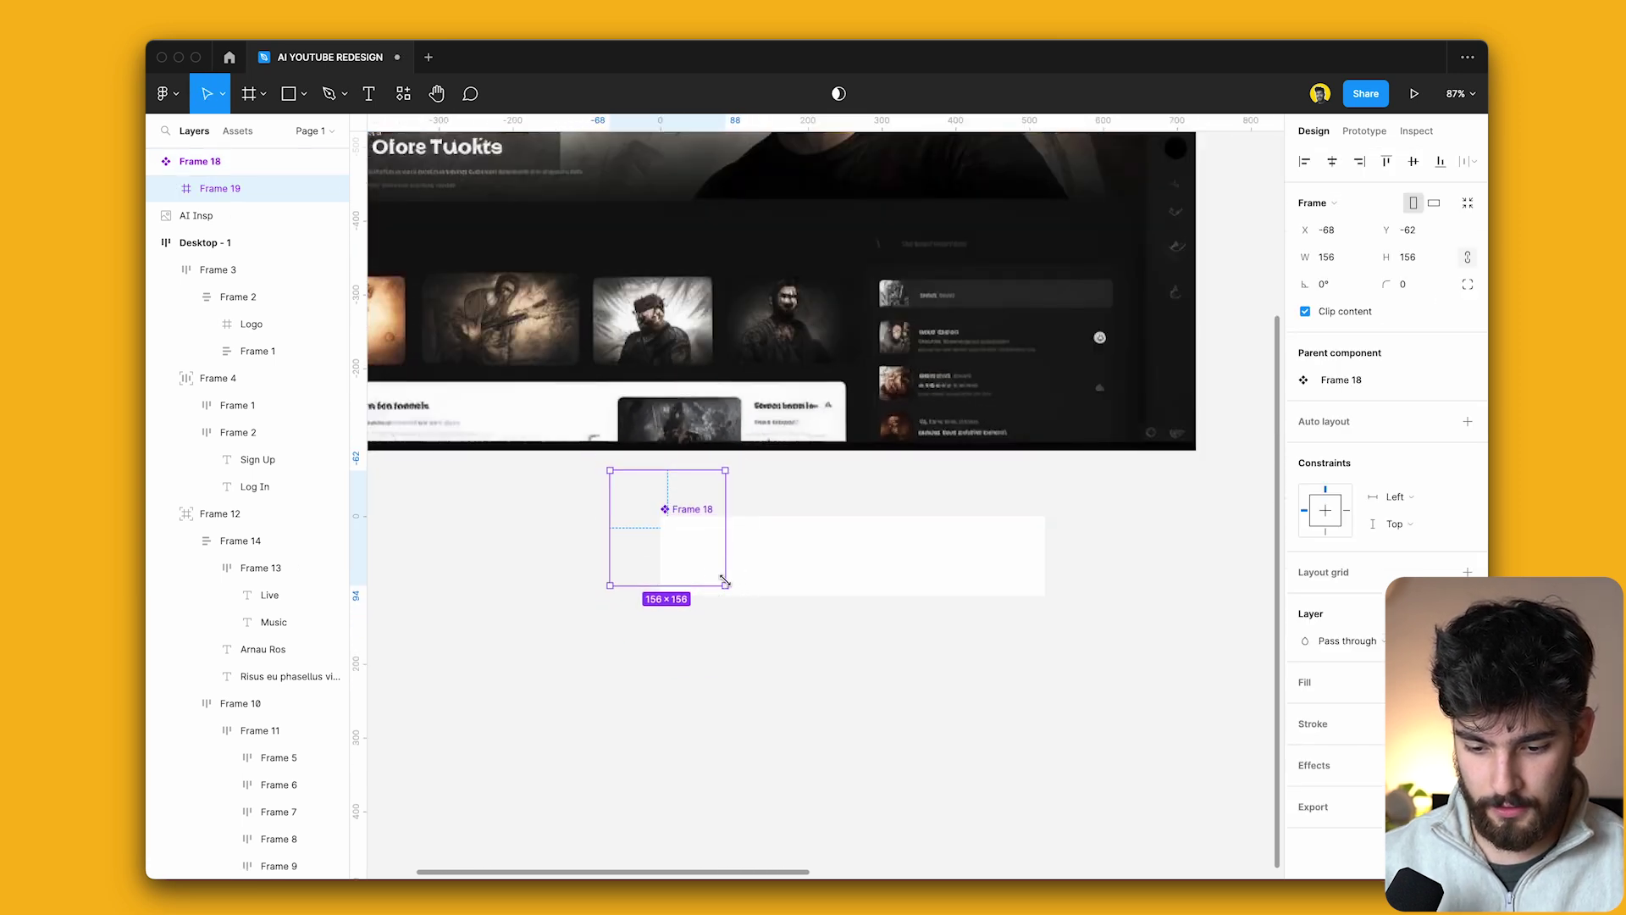
# Add a Name text layer in the card and scale it up about 2.4 times.
pyautogui.press('k')
pyautogui.press('t')
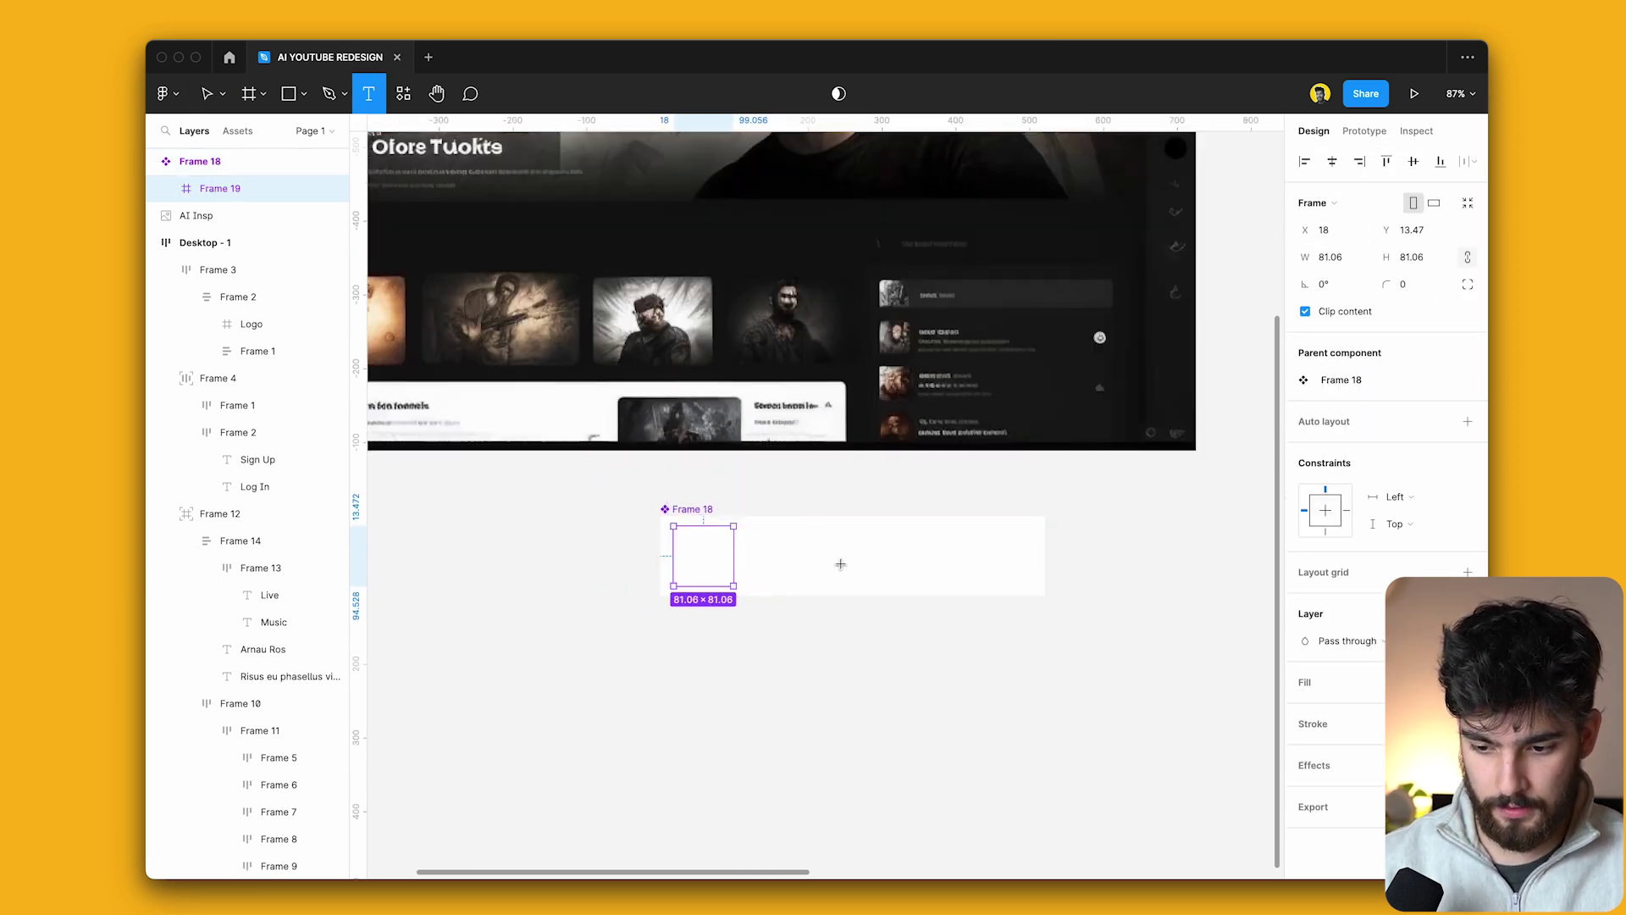
pyautogui.click(840, 563)
pyautogui.press('k')
pyautogui.moveTo(862, 566); pyautogui.dragTo(773, 579)
pyautogui.press('super+y')
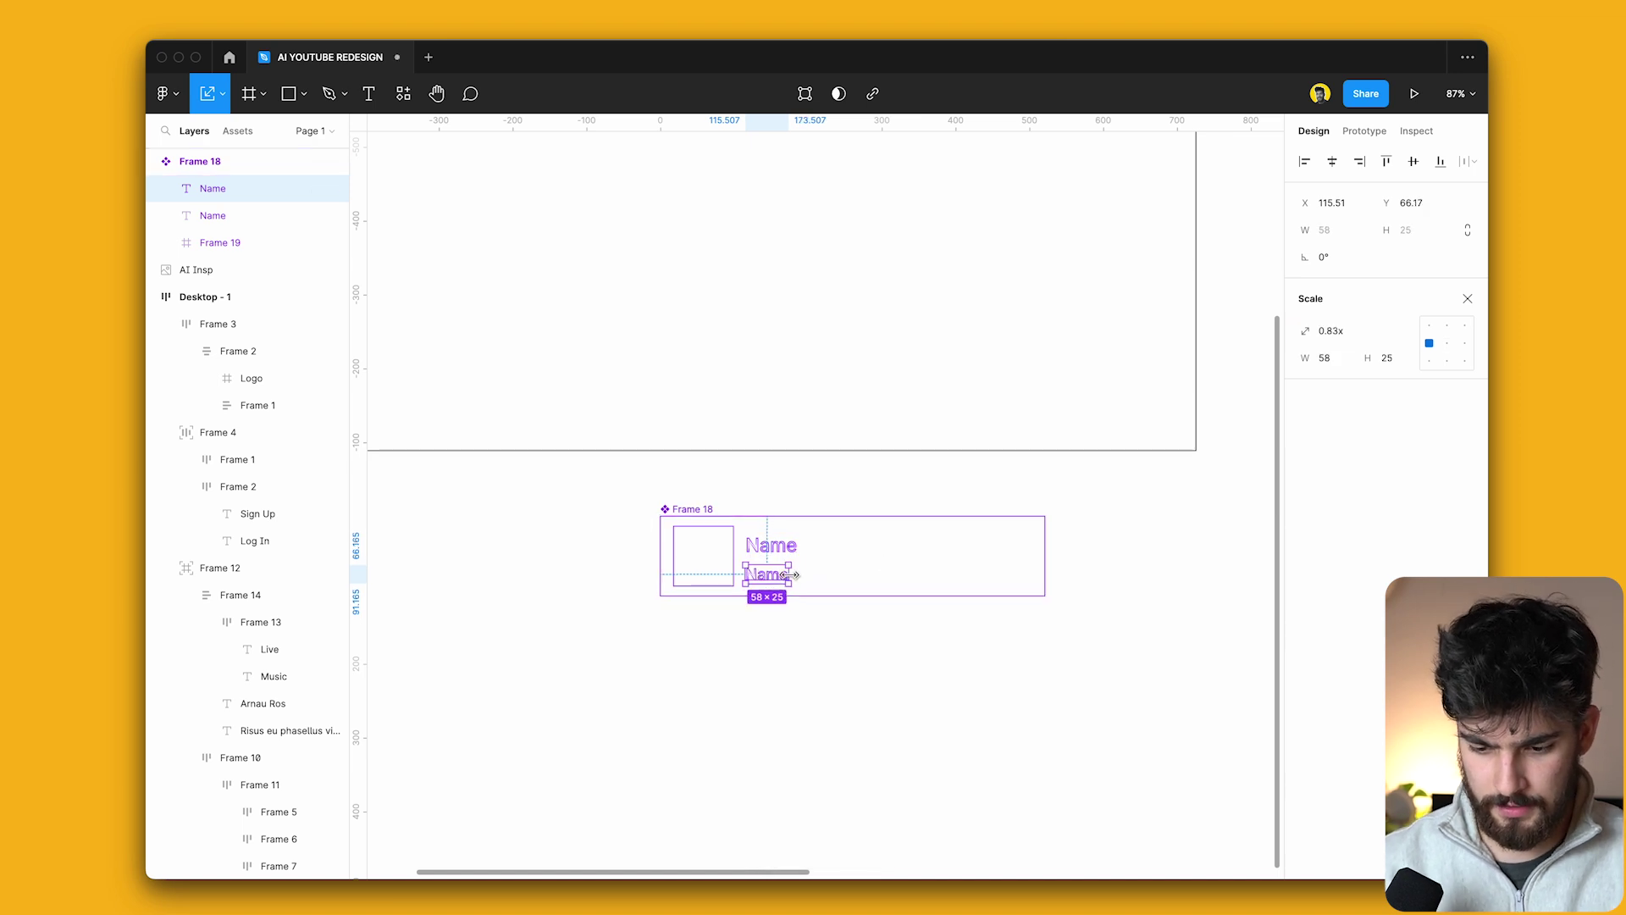
# Replace the lower Name text with 'The best redesign in the world'.
pyautogui.press('super+y')
pyautogui.scroll(5, 1009, 414)
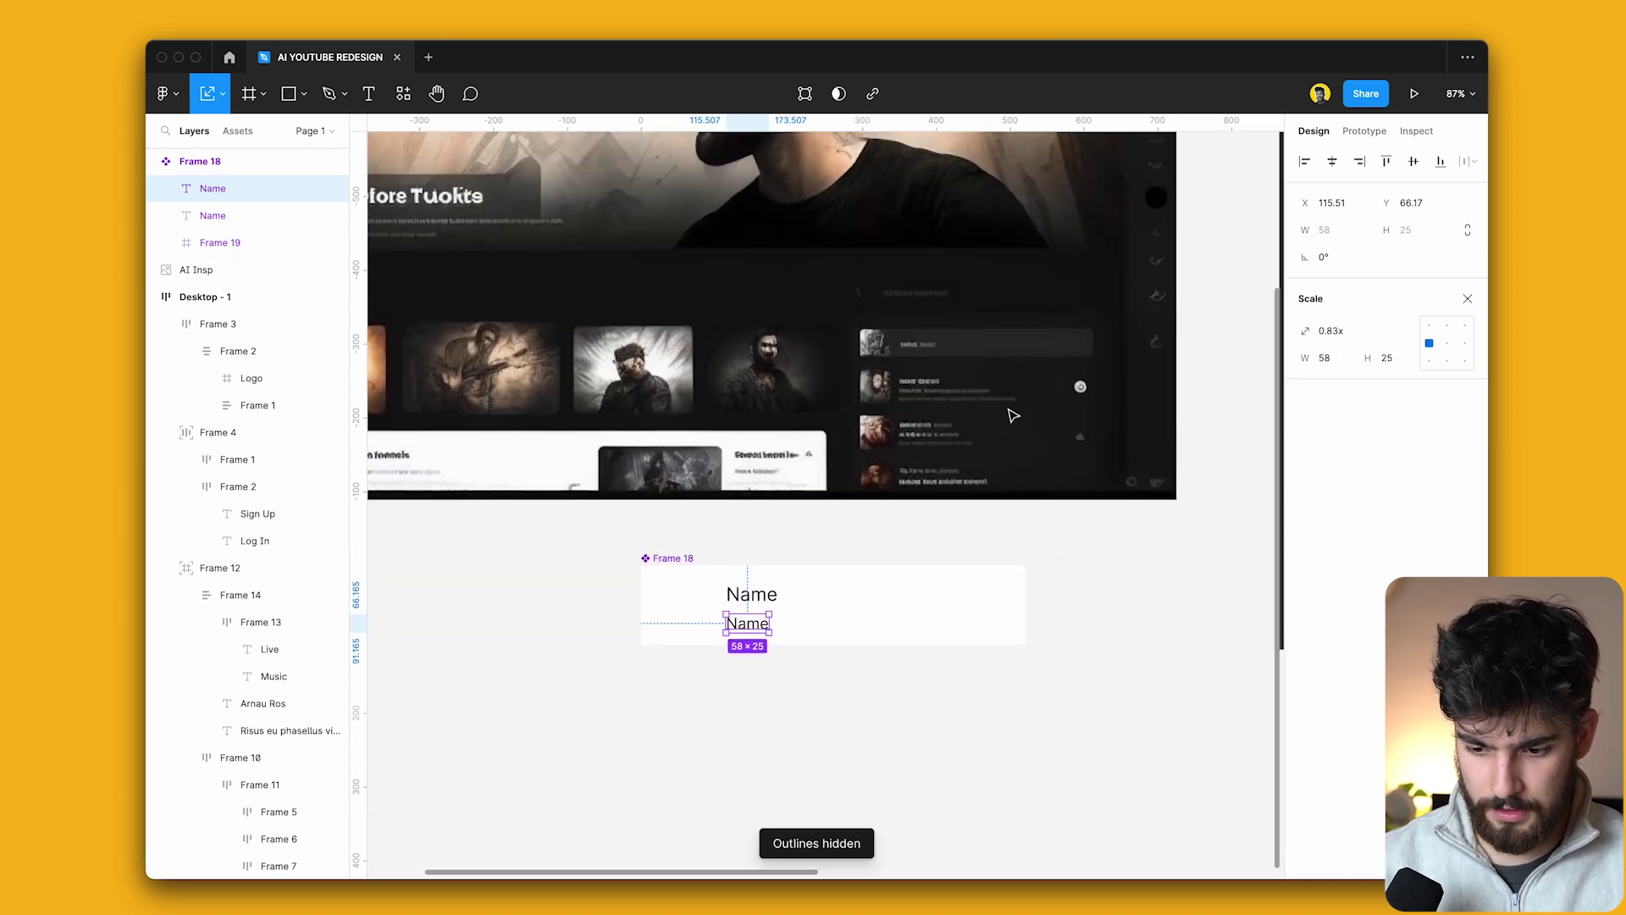
pyautogui.scroll(3, 741, 653)
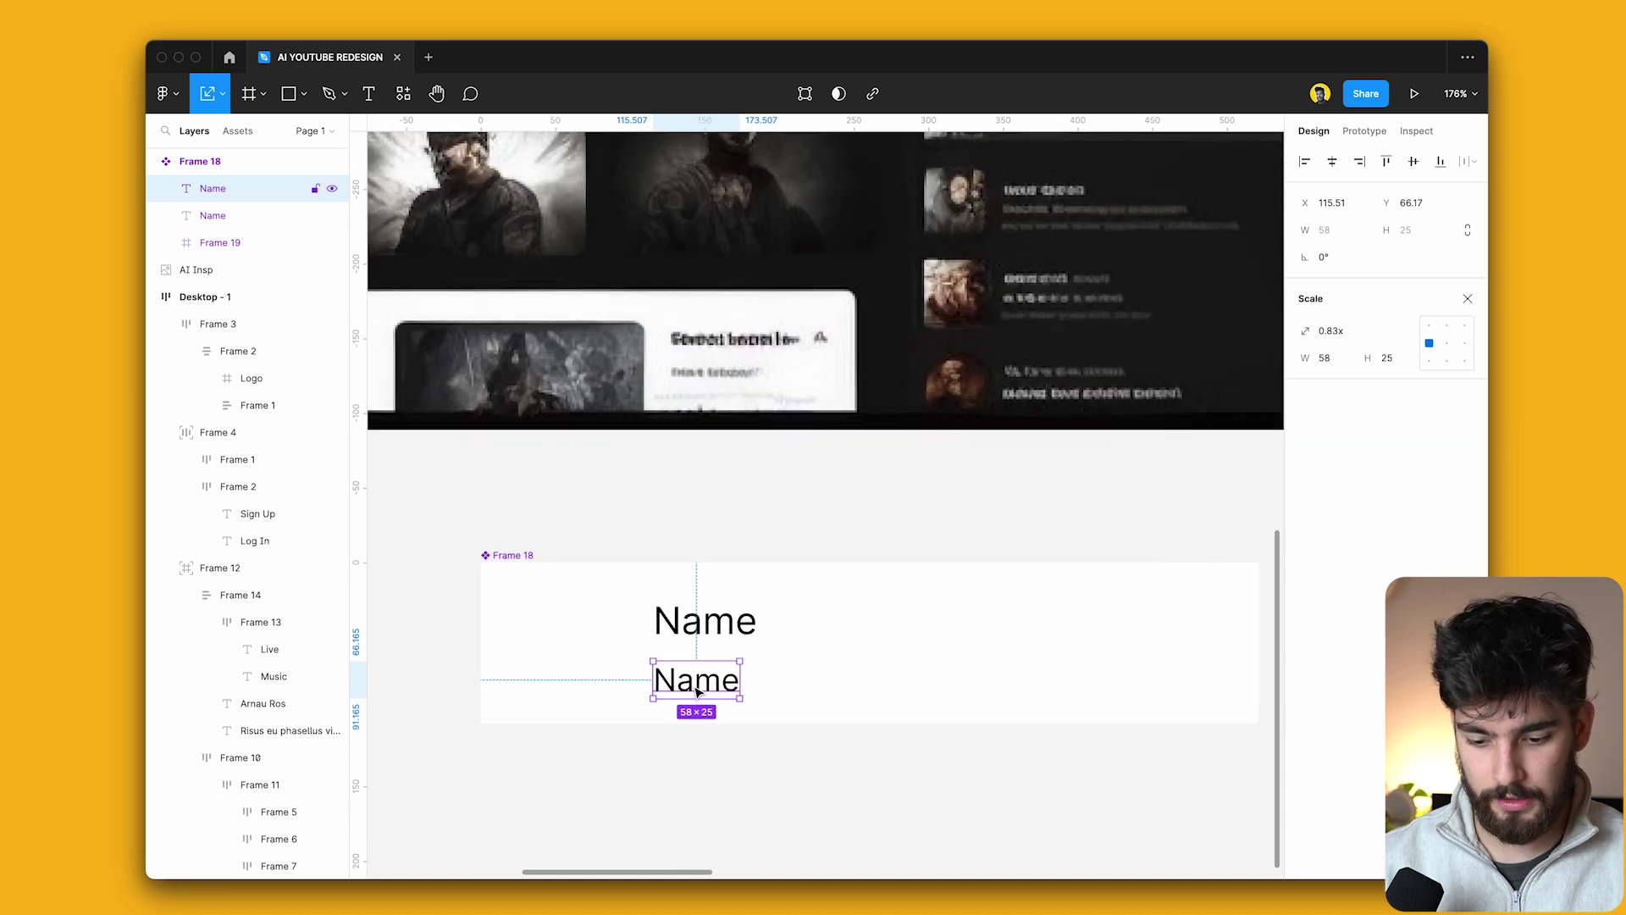
pyautogui.doubleClick(694, 685)
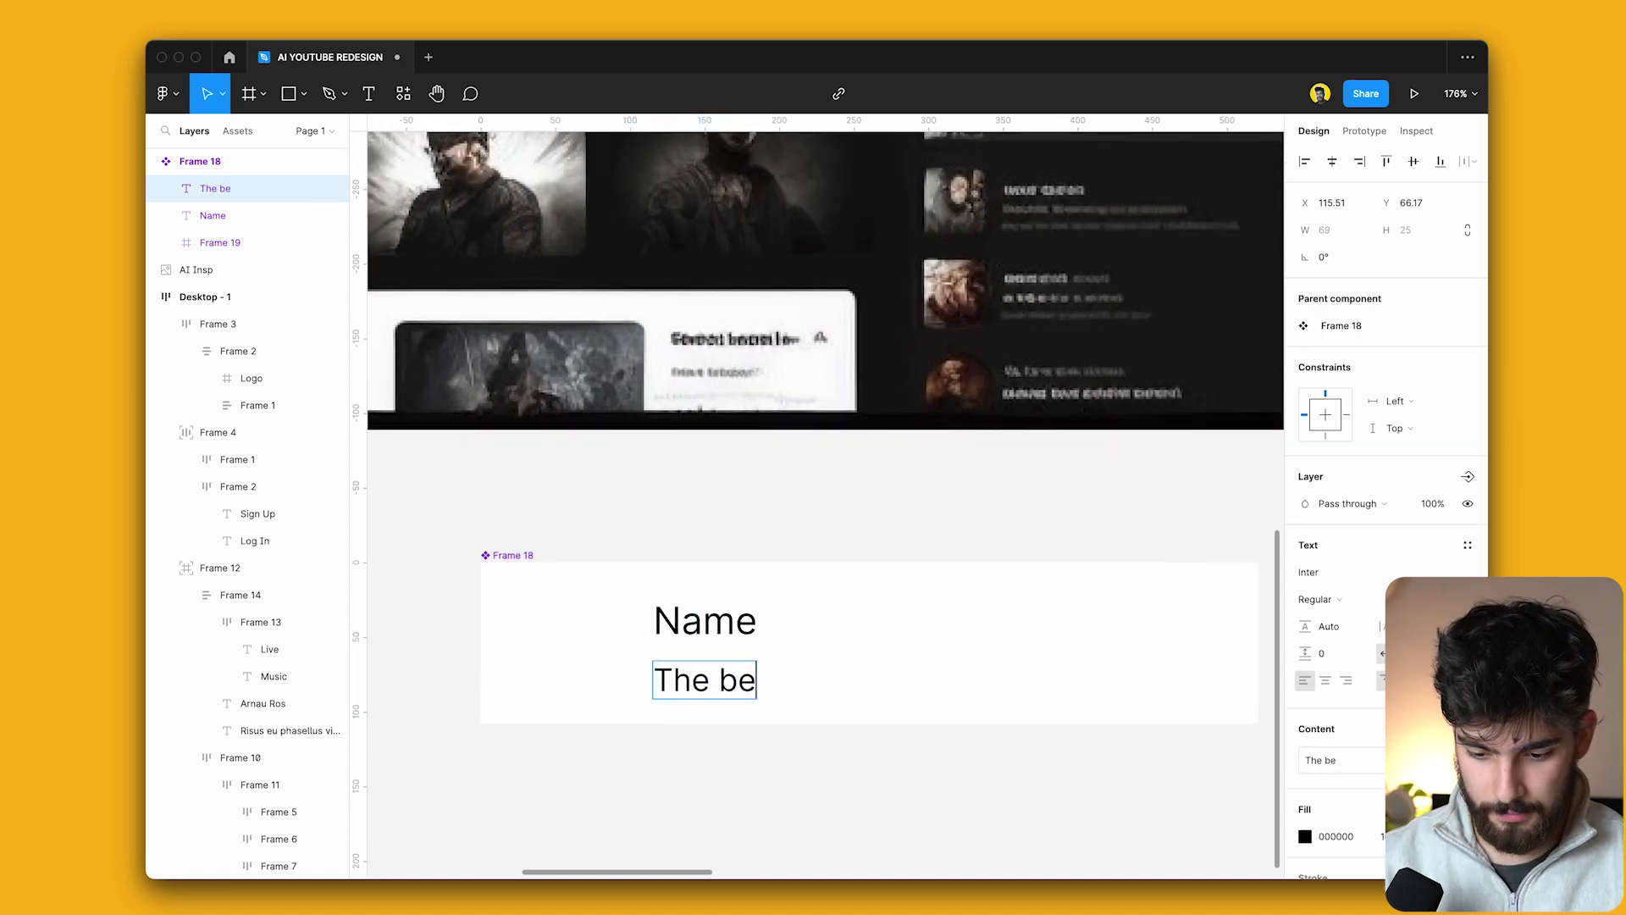
pyautogui.write('The best redesign in the wo')
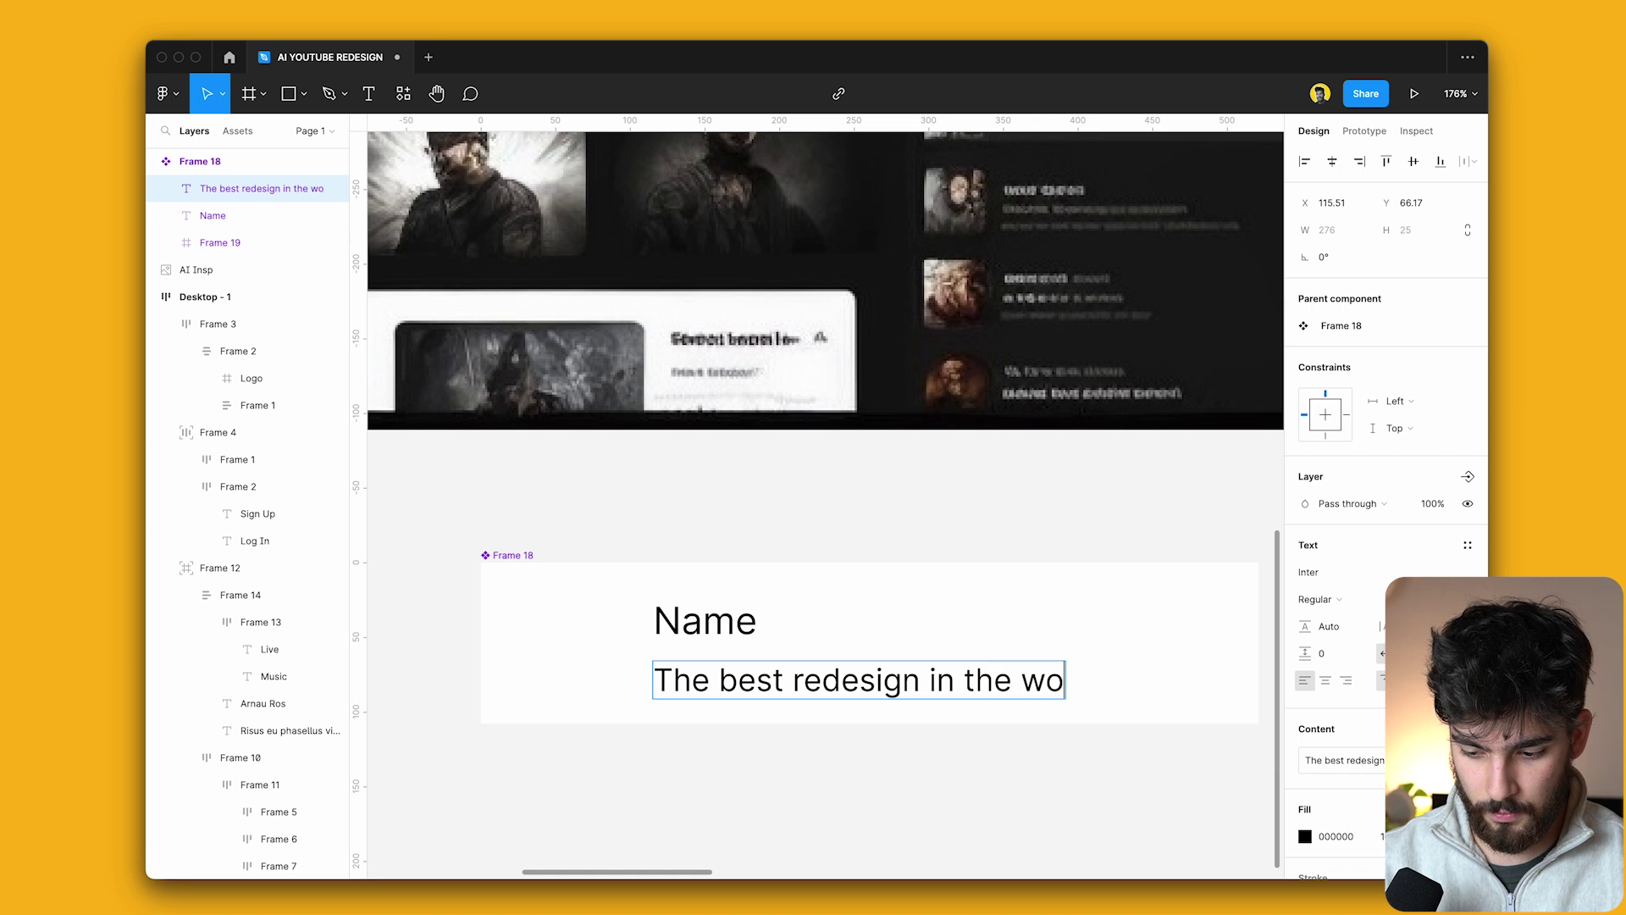
pyautogui.write('rld')
pyautogui.press('Escape')
pyautogui.click(708, 620)
# Rename the upper Name text to 'Jonas Brothers'.
pyautogui.doubleClick(707, 621)
pyautogui.write('Jonas Berothe')
pyautogui.hotkey('alt', 'BackSpace')
pyautogui.write('Brothers')
pyautogui.press('Escape')
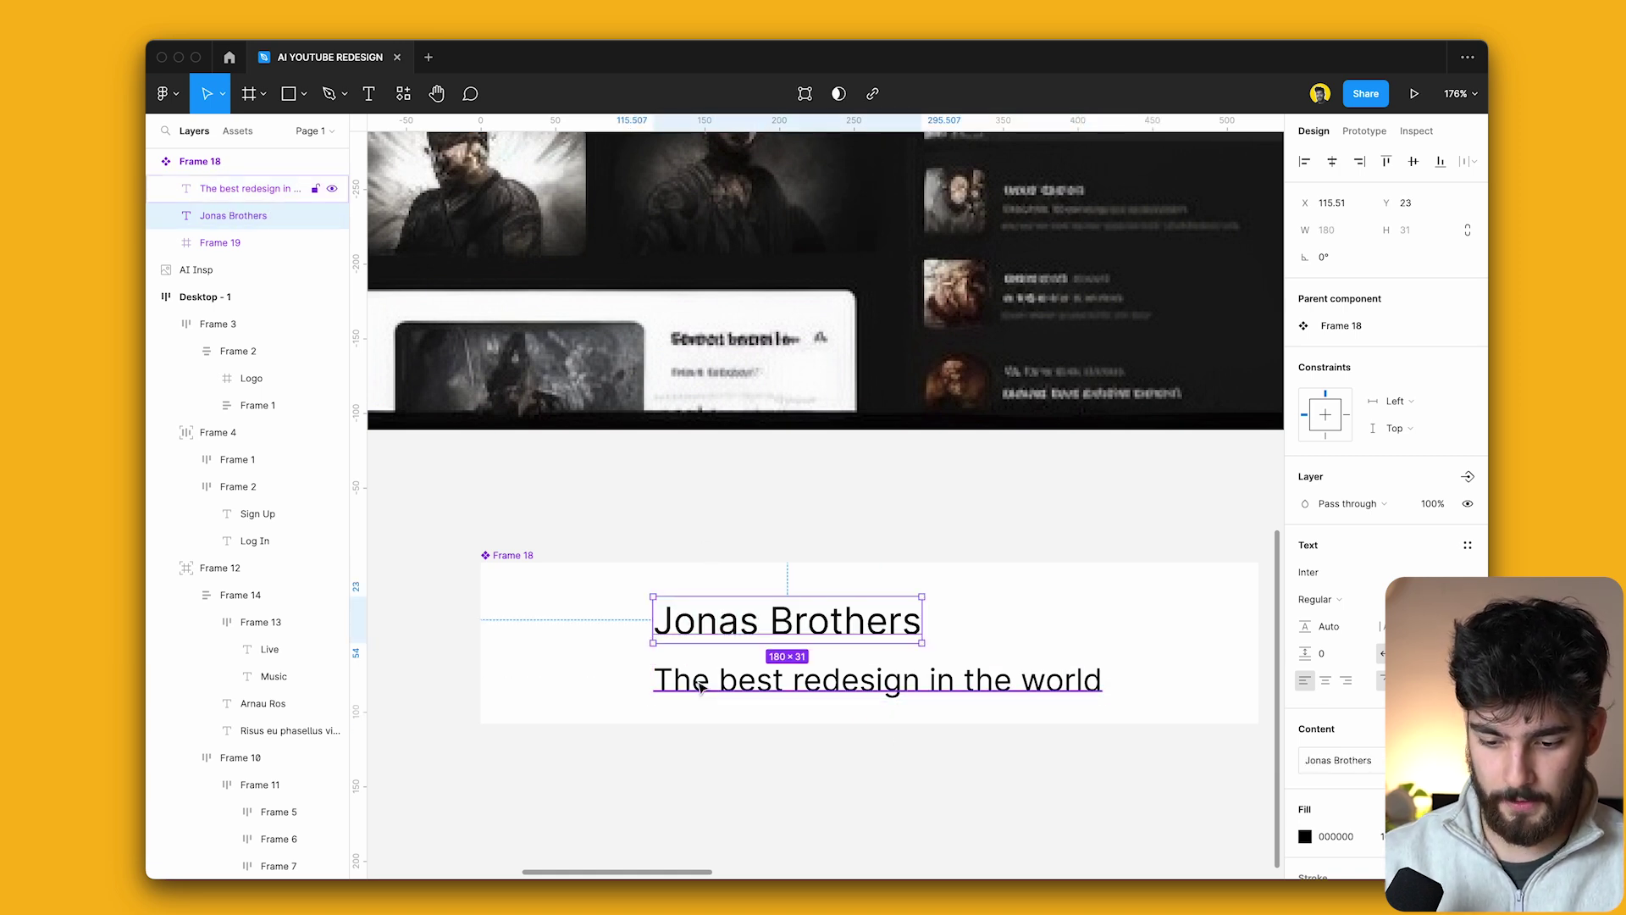
# Select the card and its copy beneath, wrapping the lower card in auto layout.
pyautogui.click(524, 559)
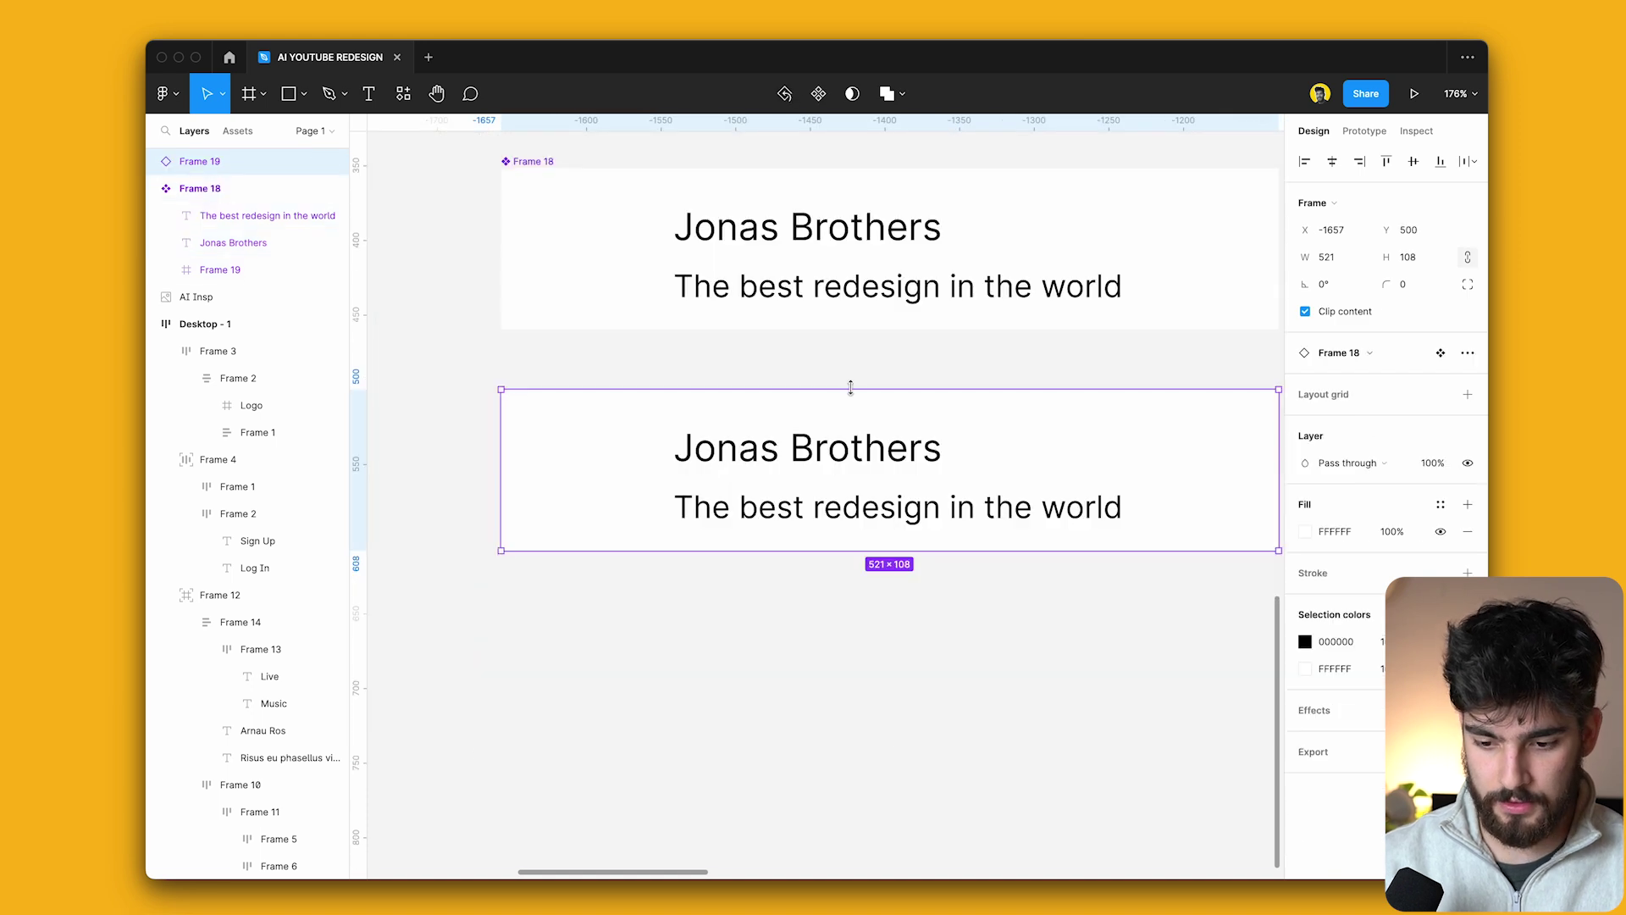
pyautogui.click(518, 161)
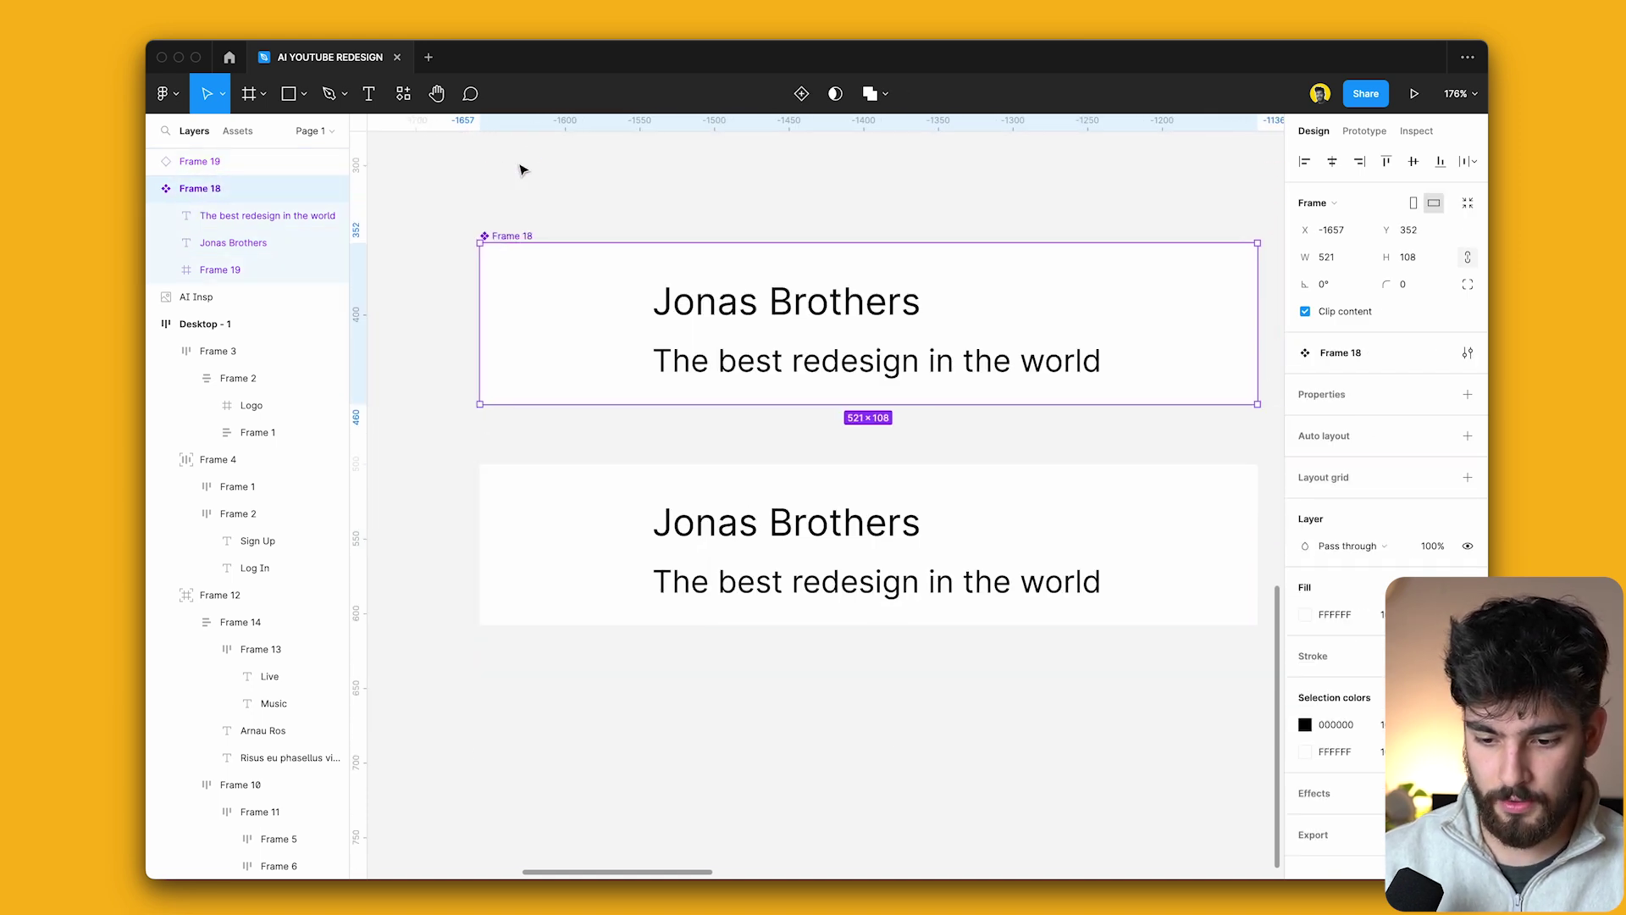
pyautogui.scroll(5, 683, 338)
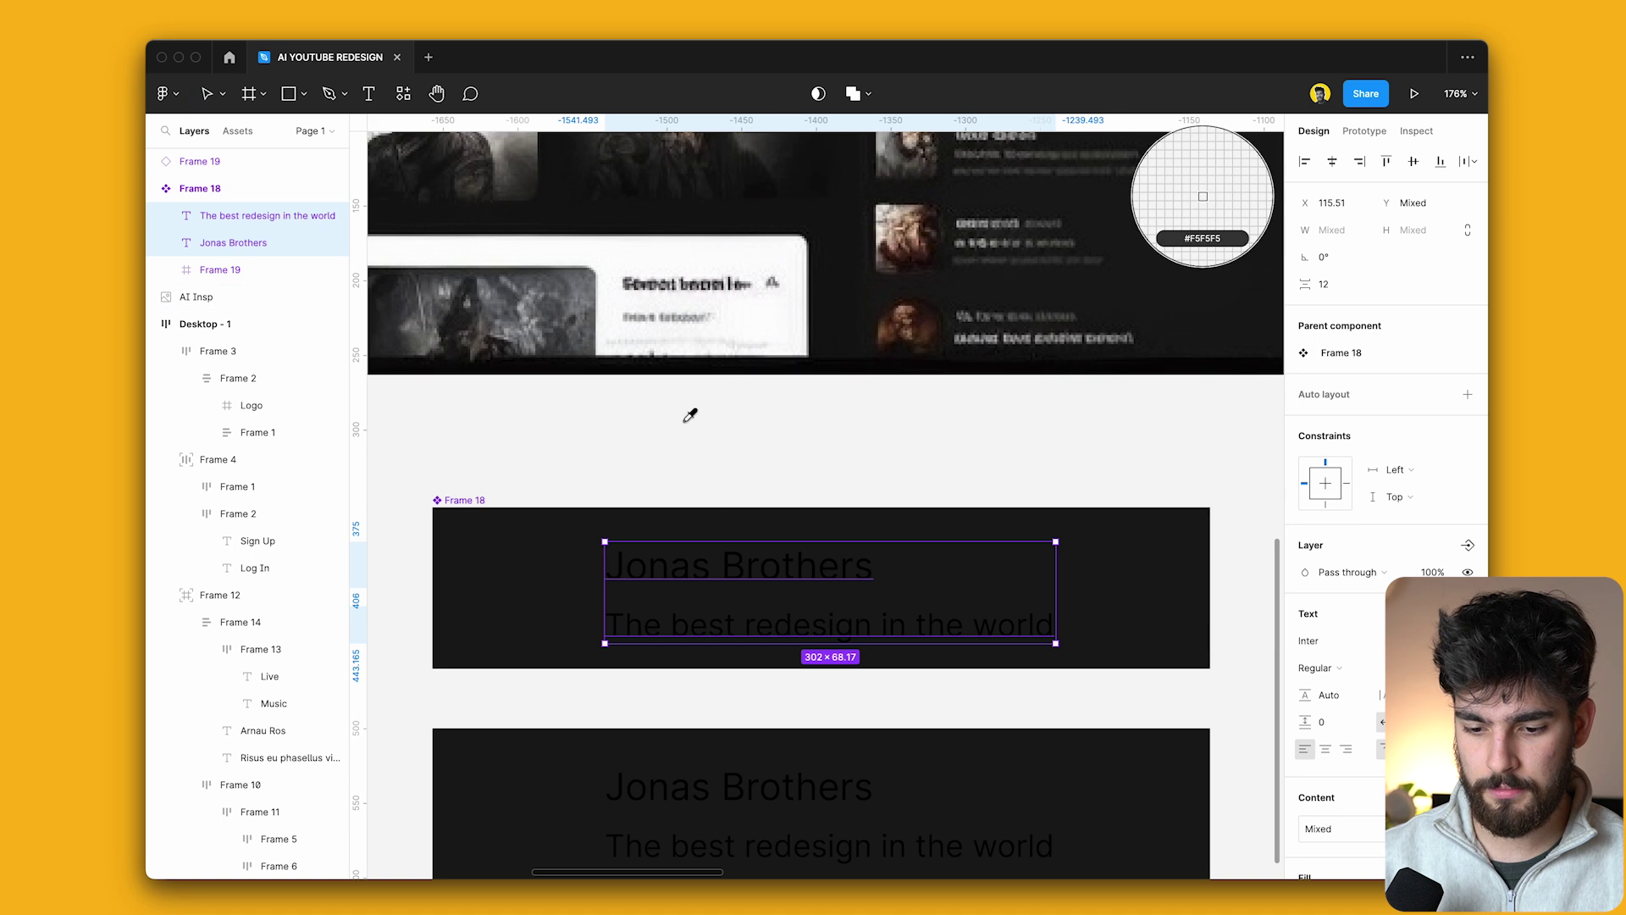
pyautogui.scroll(-5, 689, 410)
pyautogui.doubleClick(712, 494)
pyautogui.scroll(5, 711, 493)
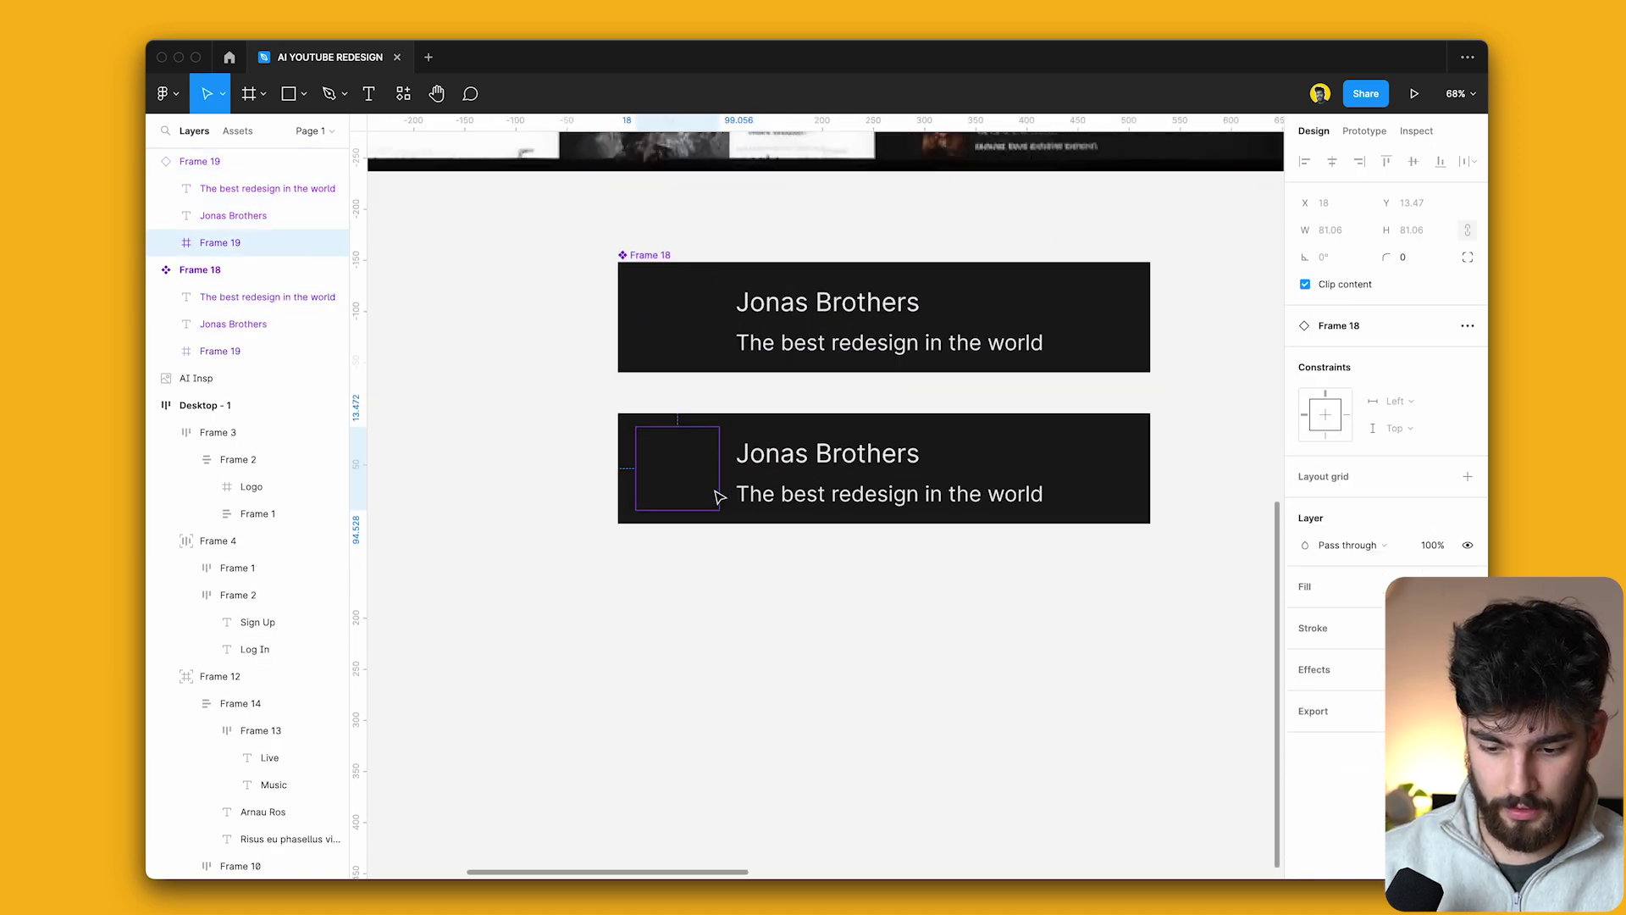
pyautogui.click(1056, 433)
pyautogui.hotkey('shift', 'a')
# Stack the top card's Jonas Brothers and tagline texts in auto layout, then auto-layout the card.
pyautogui.click(821, 458)
pyautogui.click(788, 498)
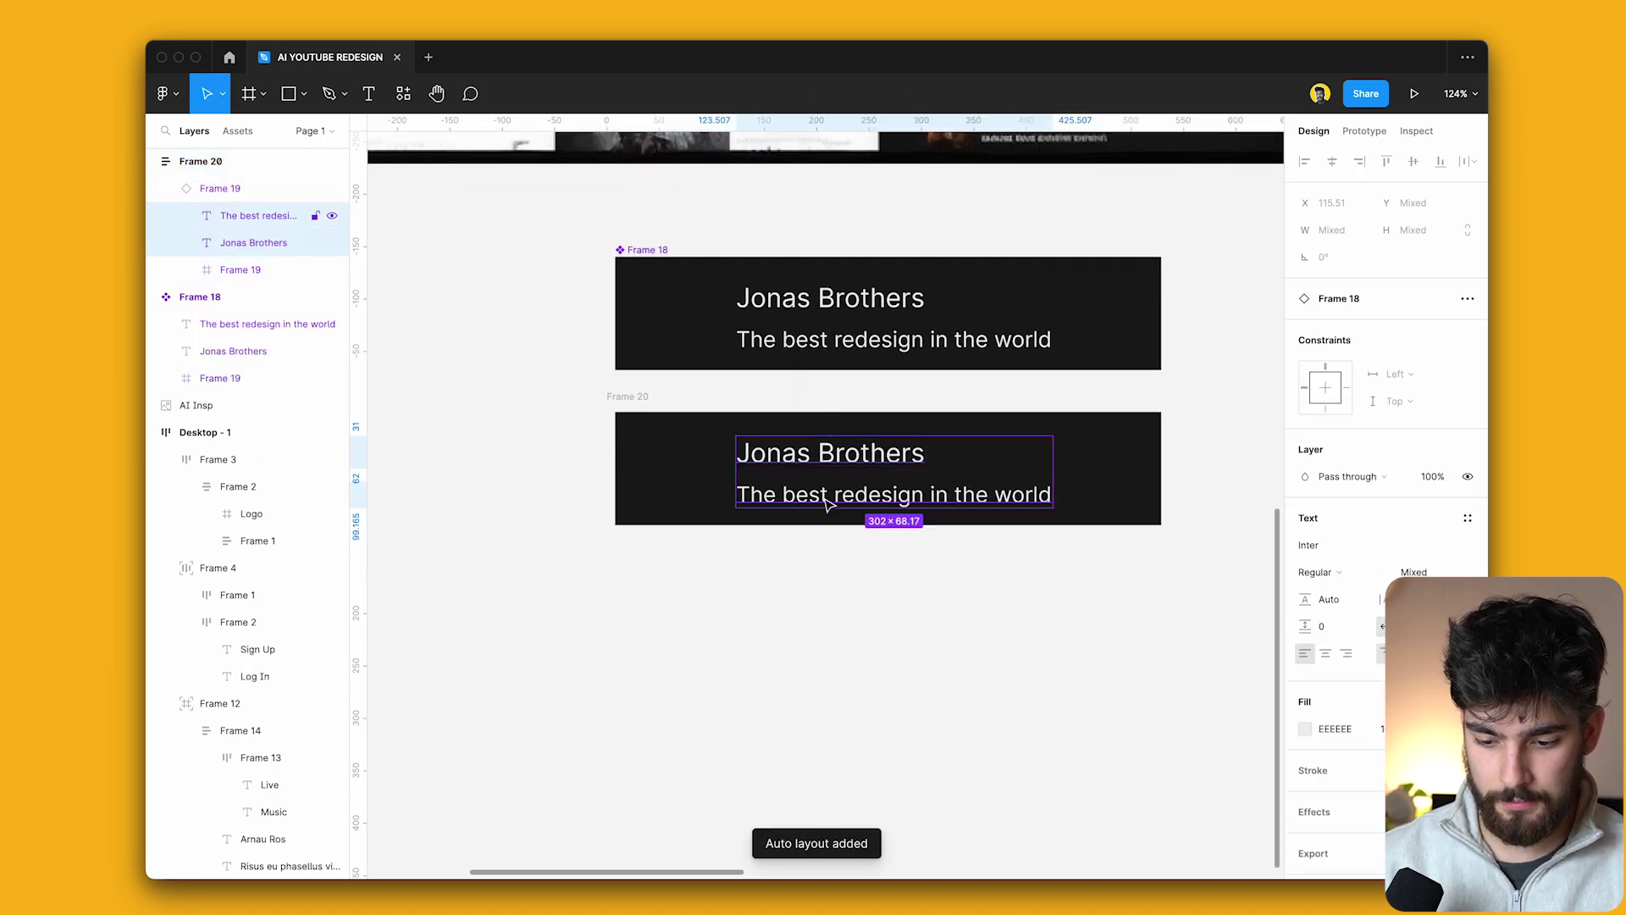
pyautogui.click(788, 517)
pyautogui.click(830, 339)
pyautogui.doubleClick(787, 301)
pyautogui.keyDown('shift'); pyautogui.click(791, 355); pyautogui.keyUp('shift')
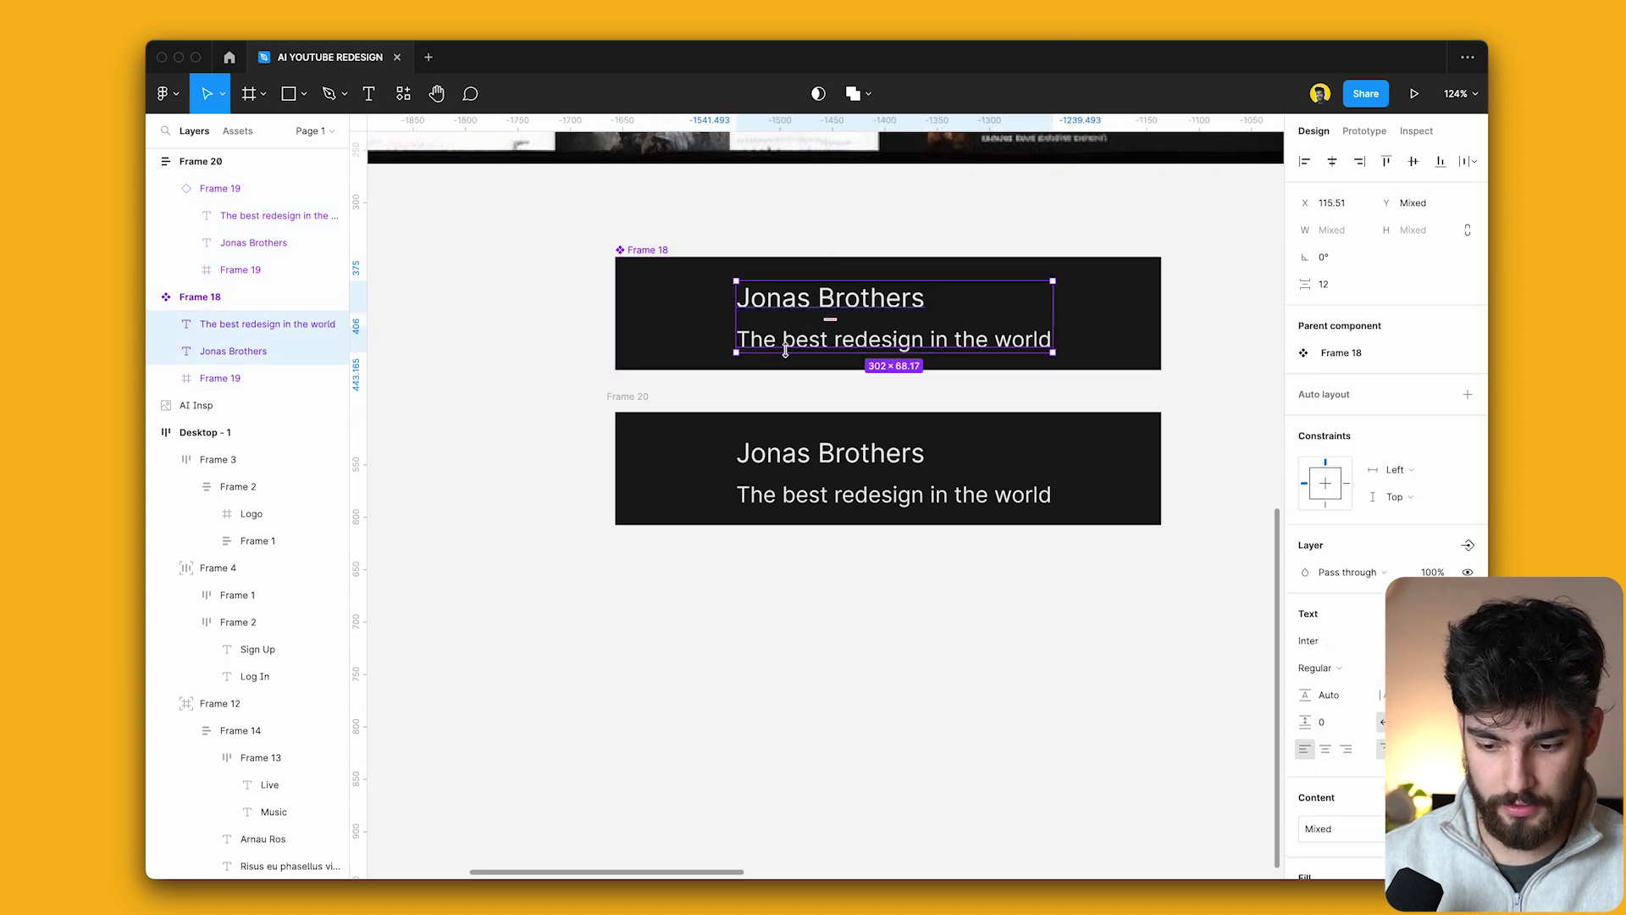
pyautogui.hotkey('shift', 'a')
pyautogui.click(1159, 274)
pyautogui.hotkey('shift', 'a')
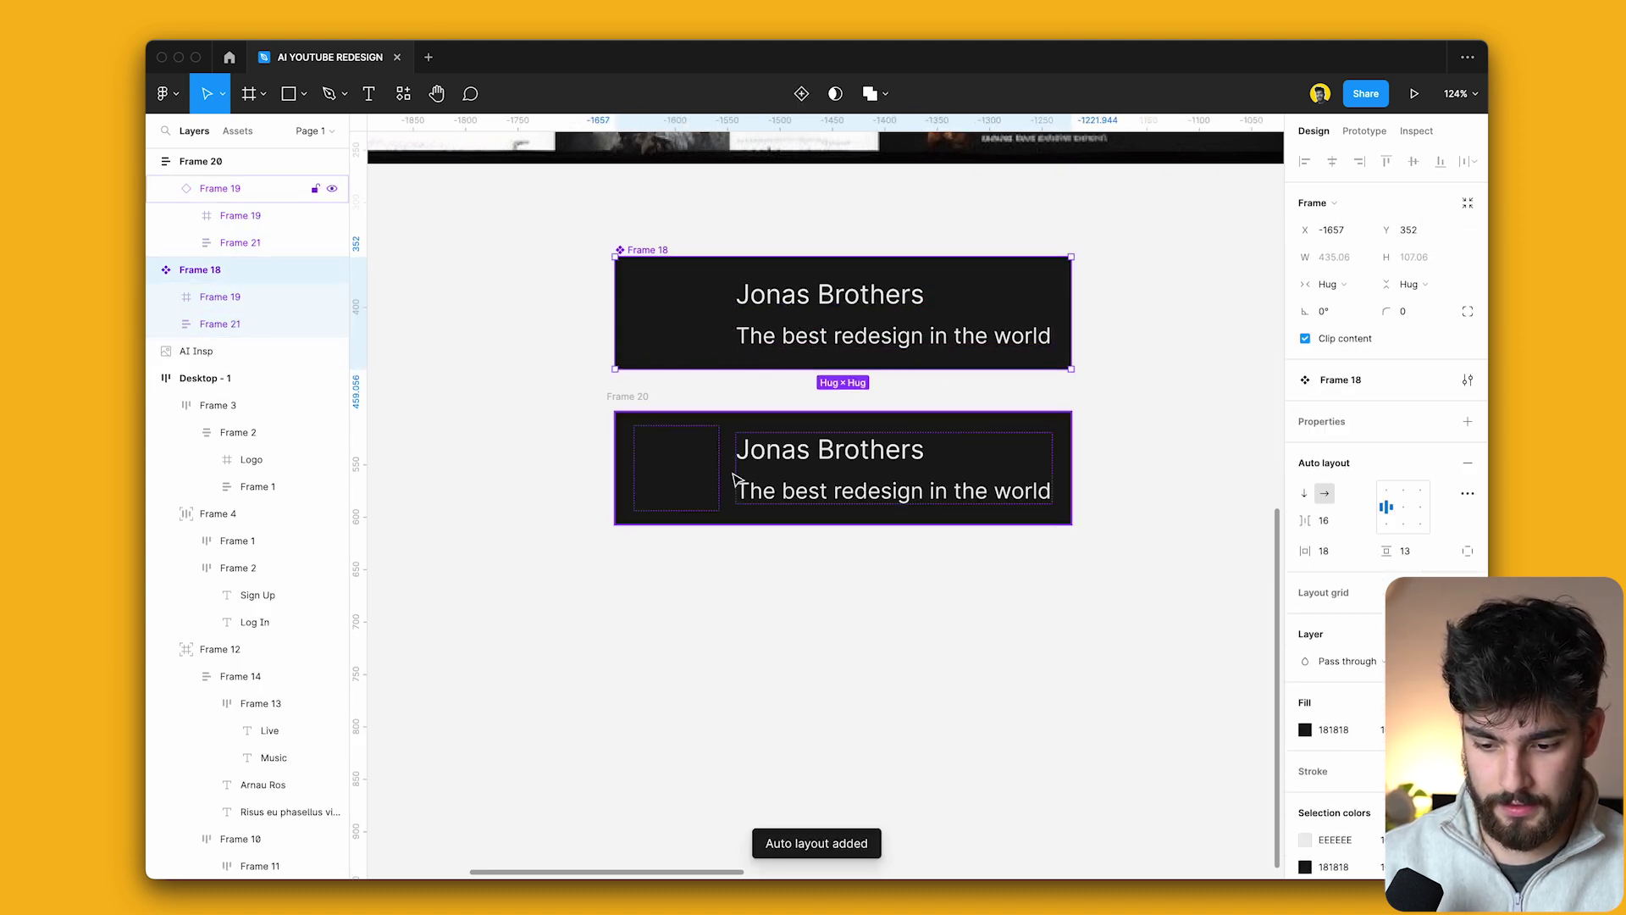
pyautogui.press('super+y')
pyautogui.press('super+y')
# Duplicate the channel card instance below the component into four copies.
pyautogui.click(627, 395)
pyautogui.press('shift+super+g')
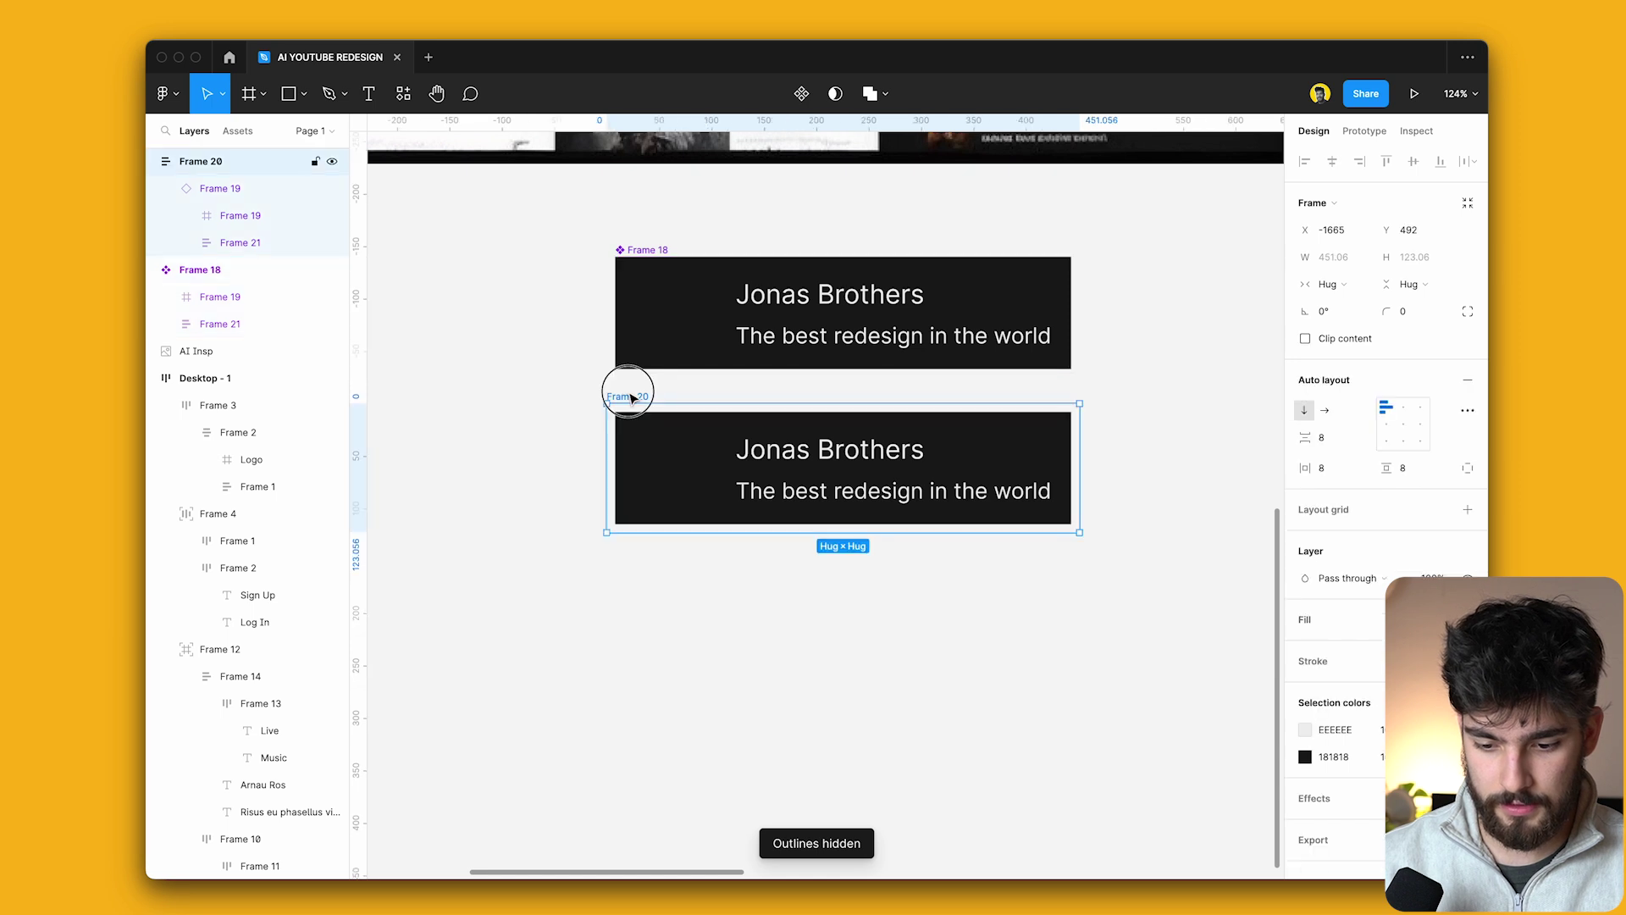
pyautogui.click(632, 613)
pyautogui.click(661, 308)
pyautogui.click(679, 459)
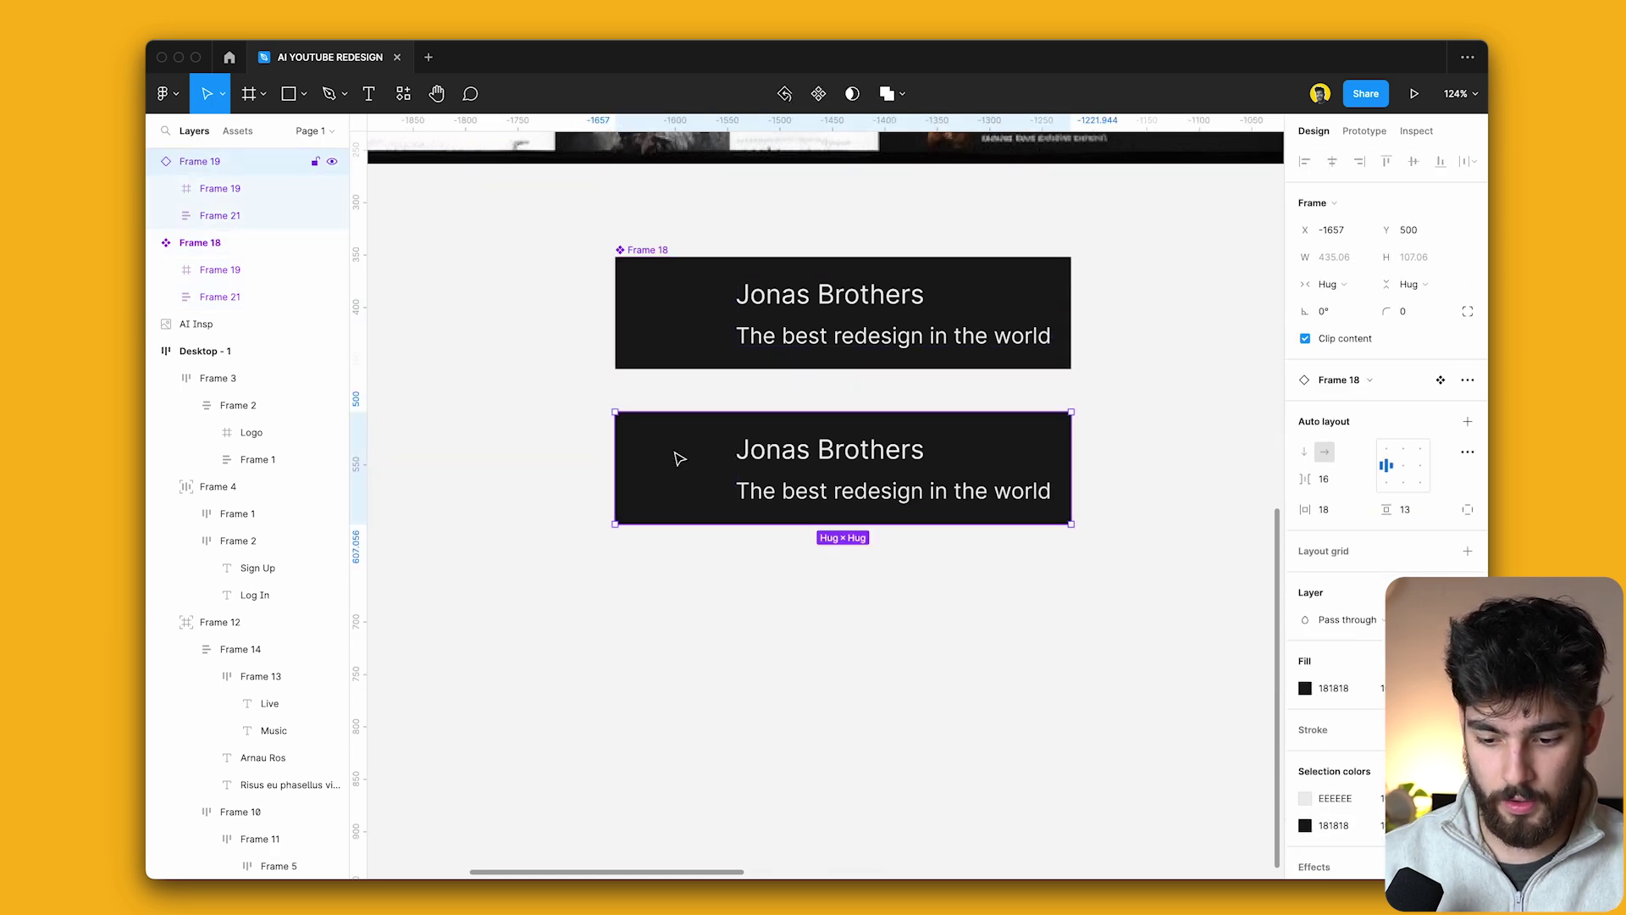
pyautogui.press('super+d')
pyautogui.press('super+d')
pyautogui.press('super+d')
pyautogui.scroll(-2, 672, 618)
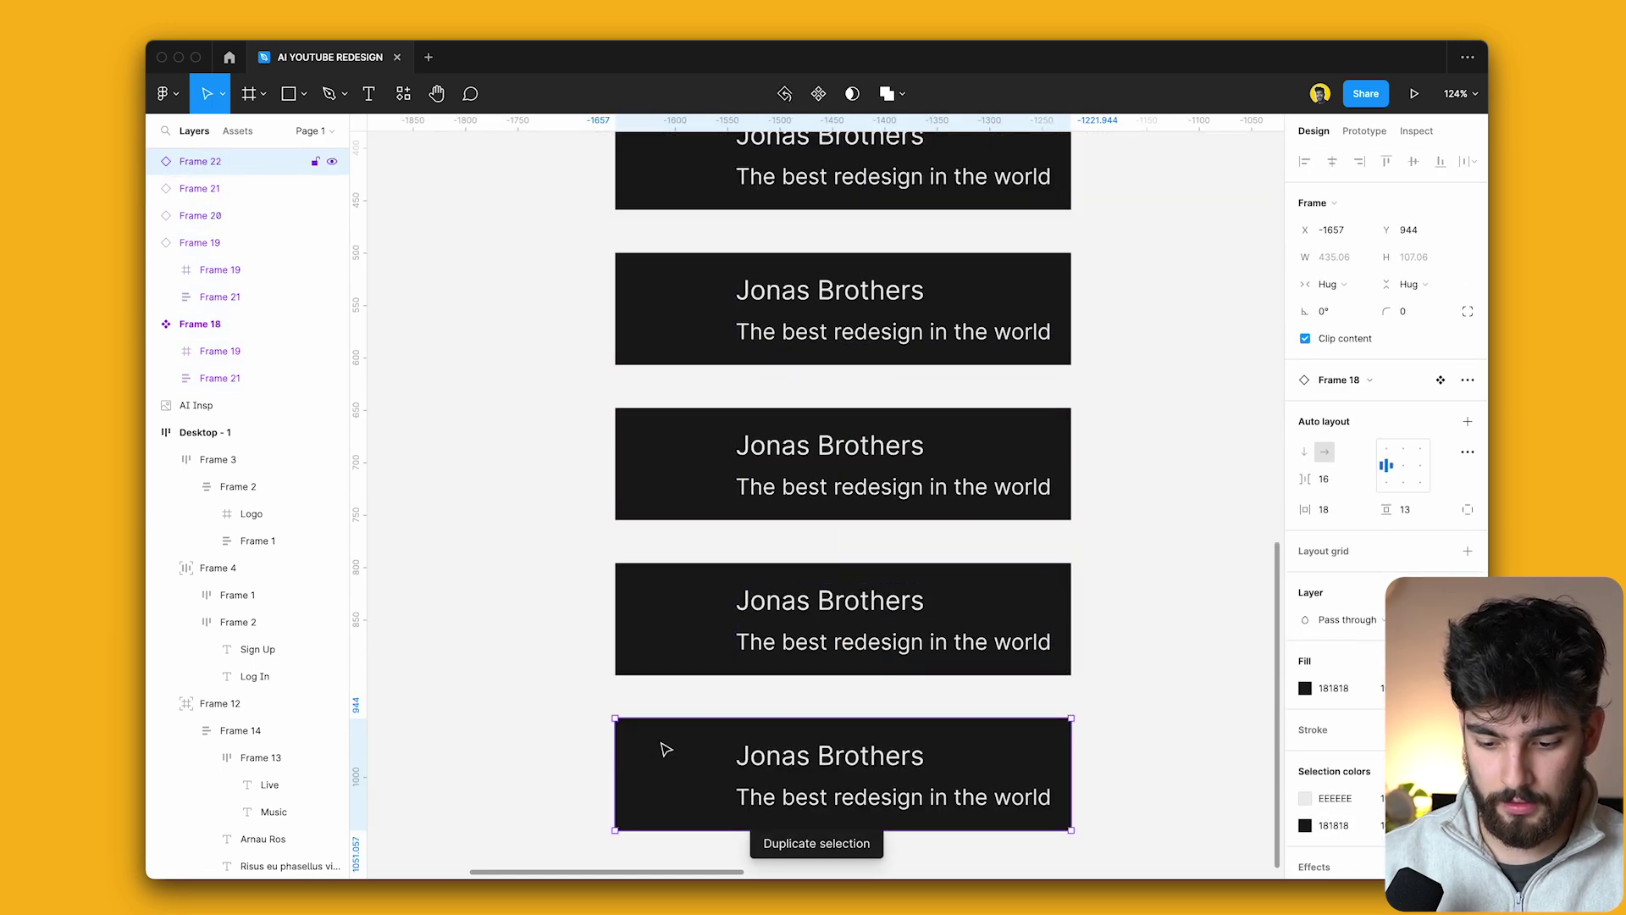
pyautogui.scroll(-3, 664, 744)
# Fill the copied cards' image boxes with photos from the Unsplash plugin.
pyautogui.keyDown('super'); pyautogui.click(677, 601); pyautogui.keyUp('super')
pyautogui.keyDown('shift'); pyautogui.keyDown('super'); pyautogui.click(677, 601); pyautogui.keyUp('super'); pyautogui.keyUp('shift')
pyautogui.keyDown('shift'); pyautogui.keyDown('super'); pyautogui.click(680, 498); pyautogui.keyUp('super'); pyautogui.keyUp('shift')
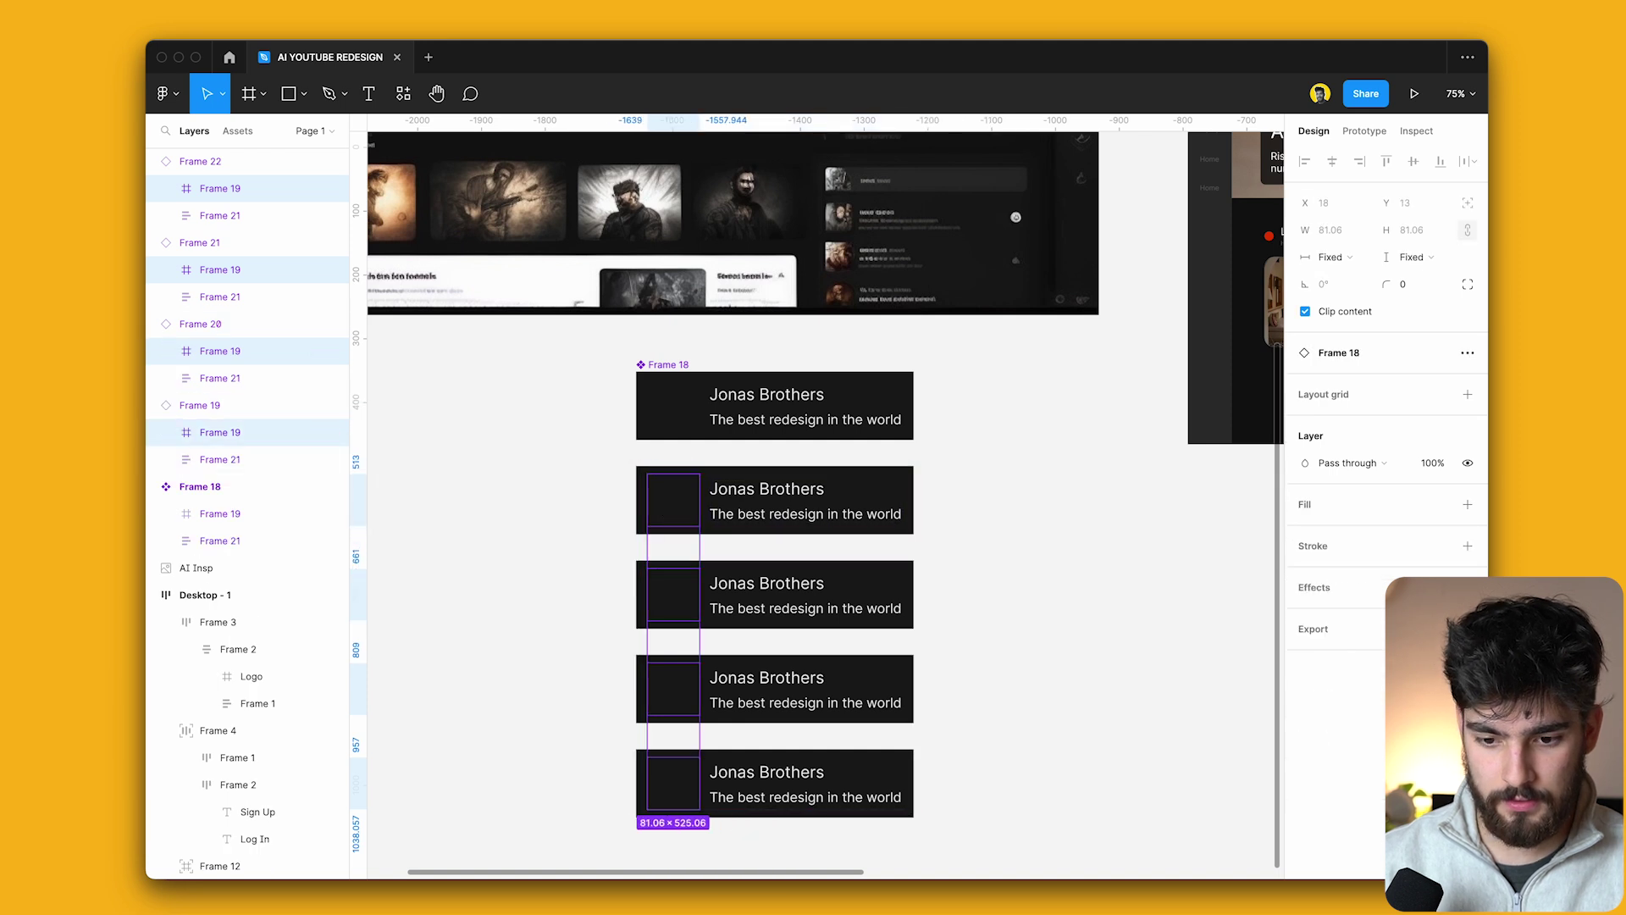
pyautogui.click(500, 2)
pyautogui.click(533, 11)
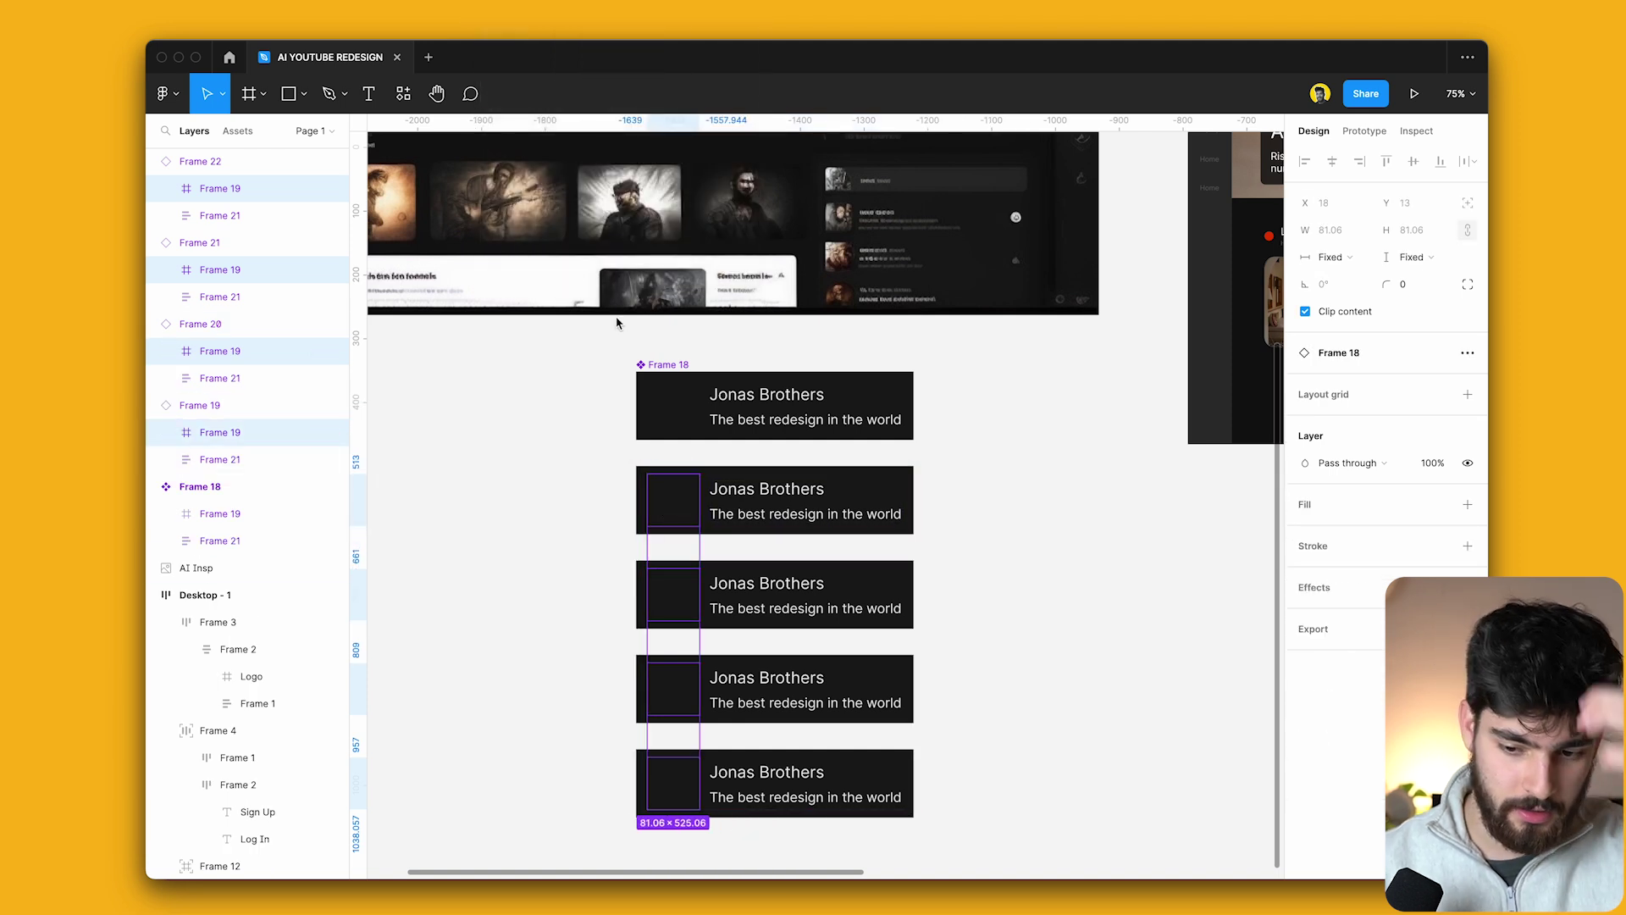
pyautogui.click(347, 290)
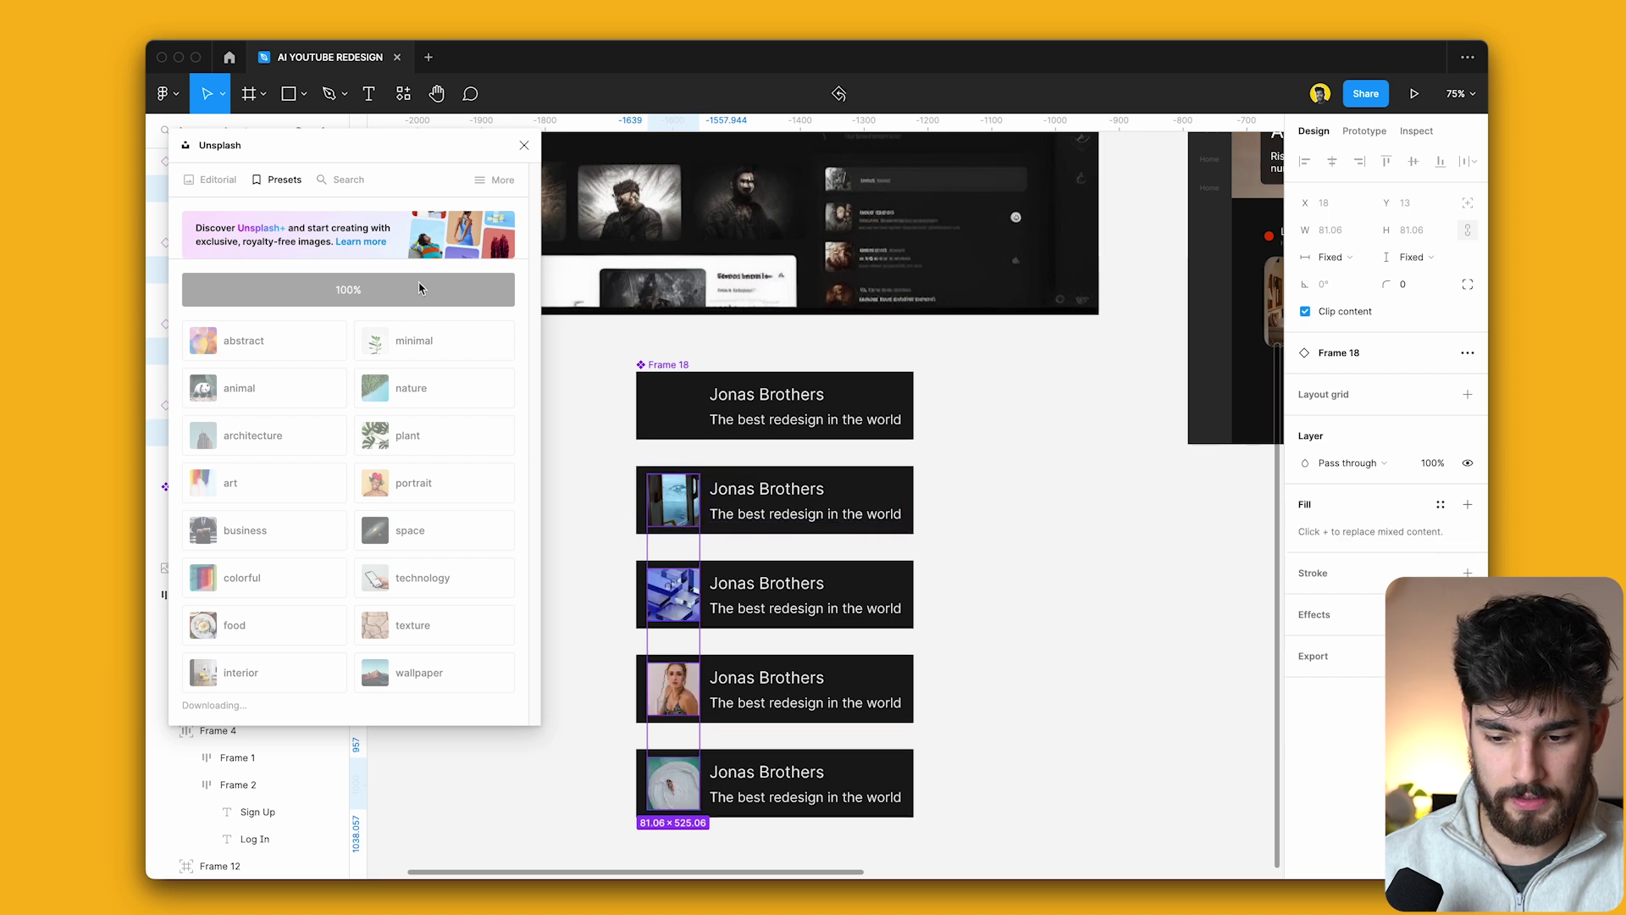
pyautogui.click(524, 145)
# Stack the four cards in a vertical auto layout with 16 spacing.
pyautogui.scroll(-2, 762, 509)
pyautogui.hotkey('shift', 'a')
pyautogui.click(1328, 437)
pyautogui.write('16')
pyautogui.press('Return')
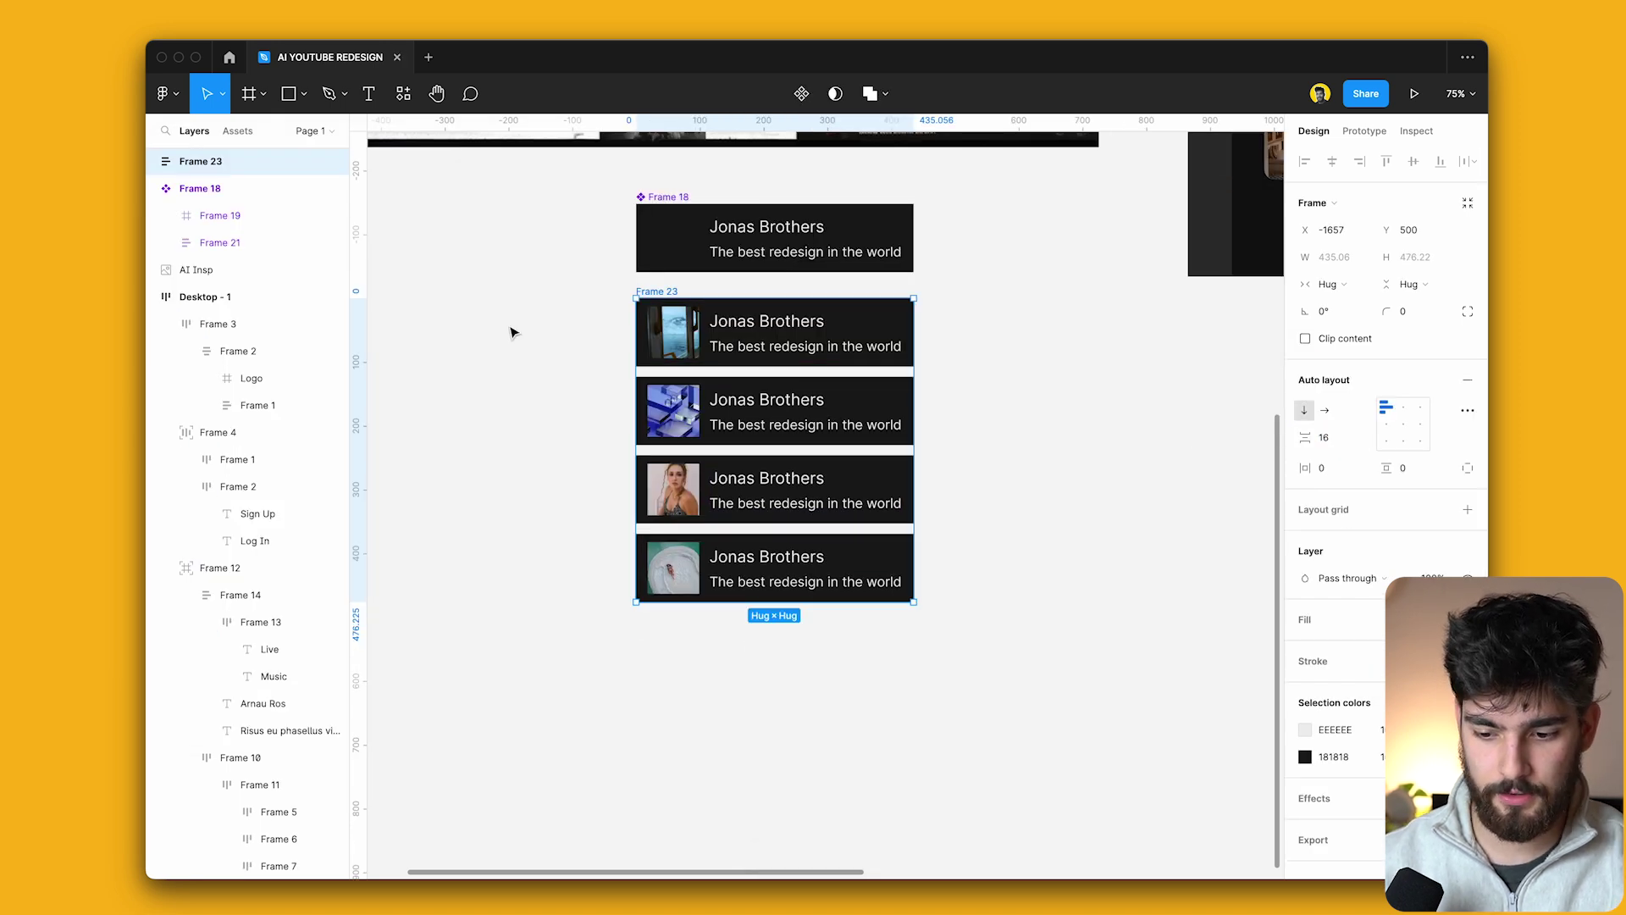
# Move the four-card list Frame 23 into Desktop - 1, right of the Live thumbnails.
pyautogui.scroll(-3, 592, 348)
pyautogui.scroll(3, 758, 440)
pyautogui.scroll(1, 759, 440)
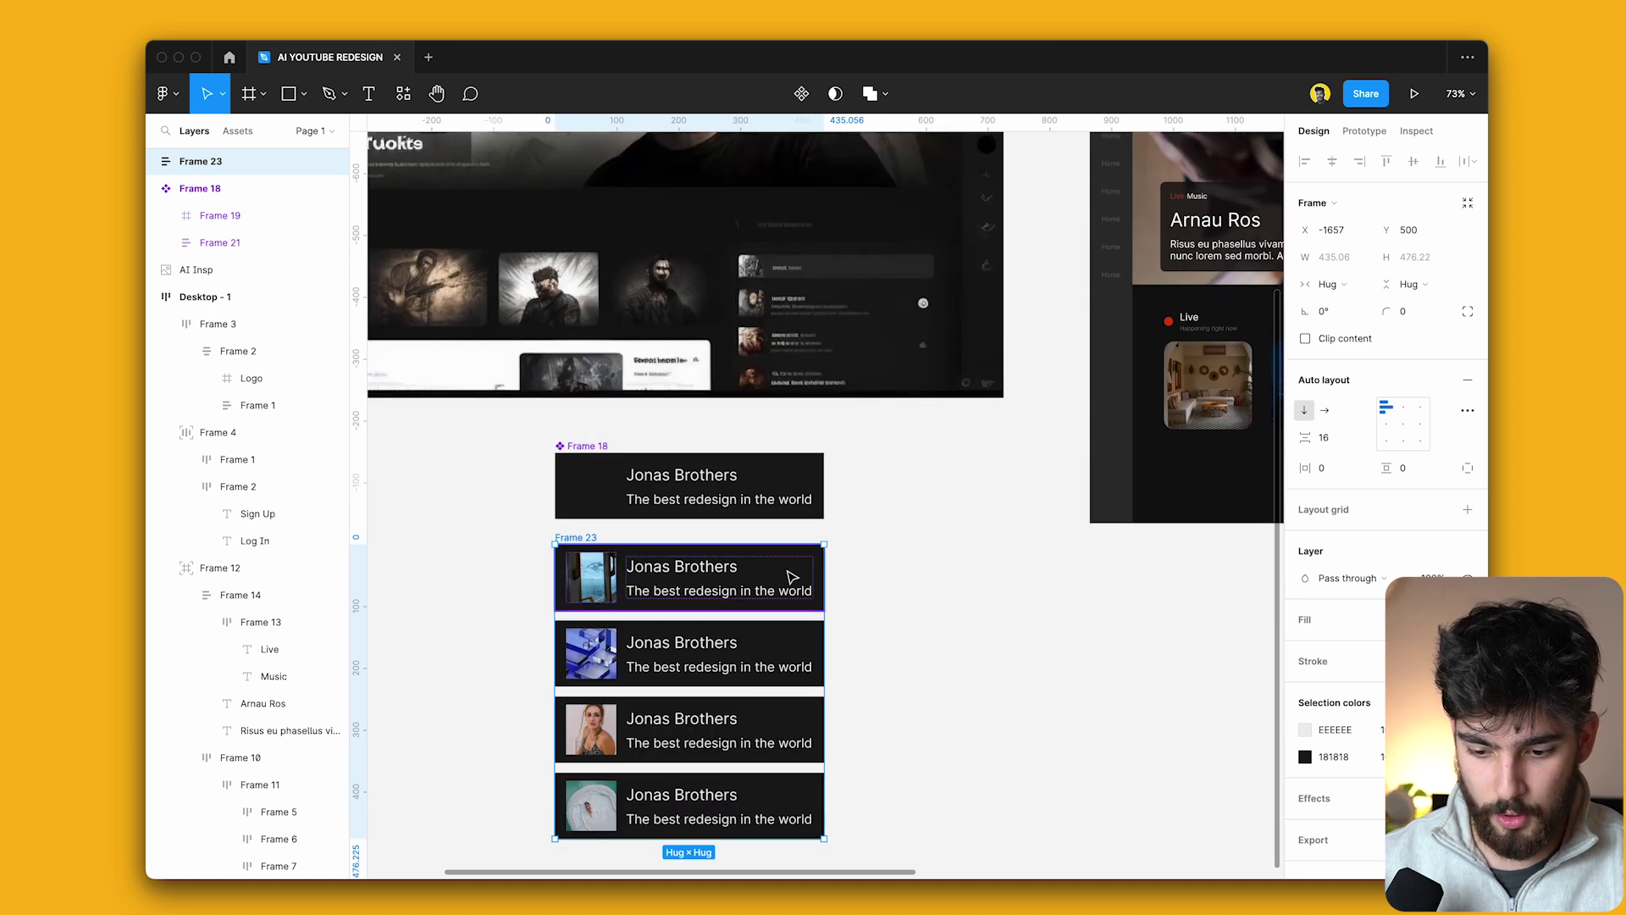
pyautogui.click(796, 572)
pyautogui.click(769, 639)
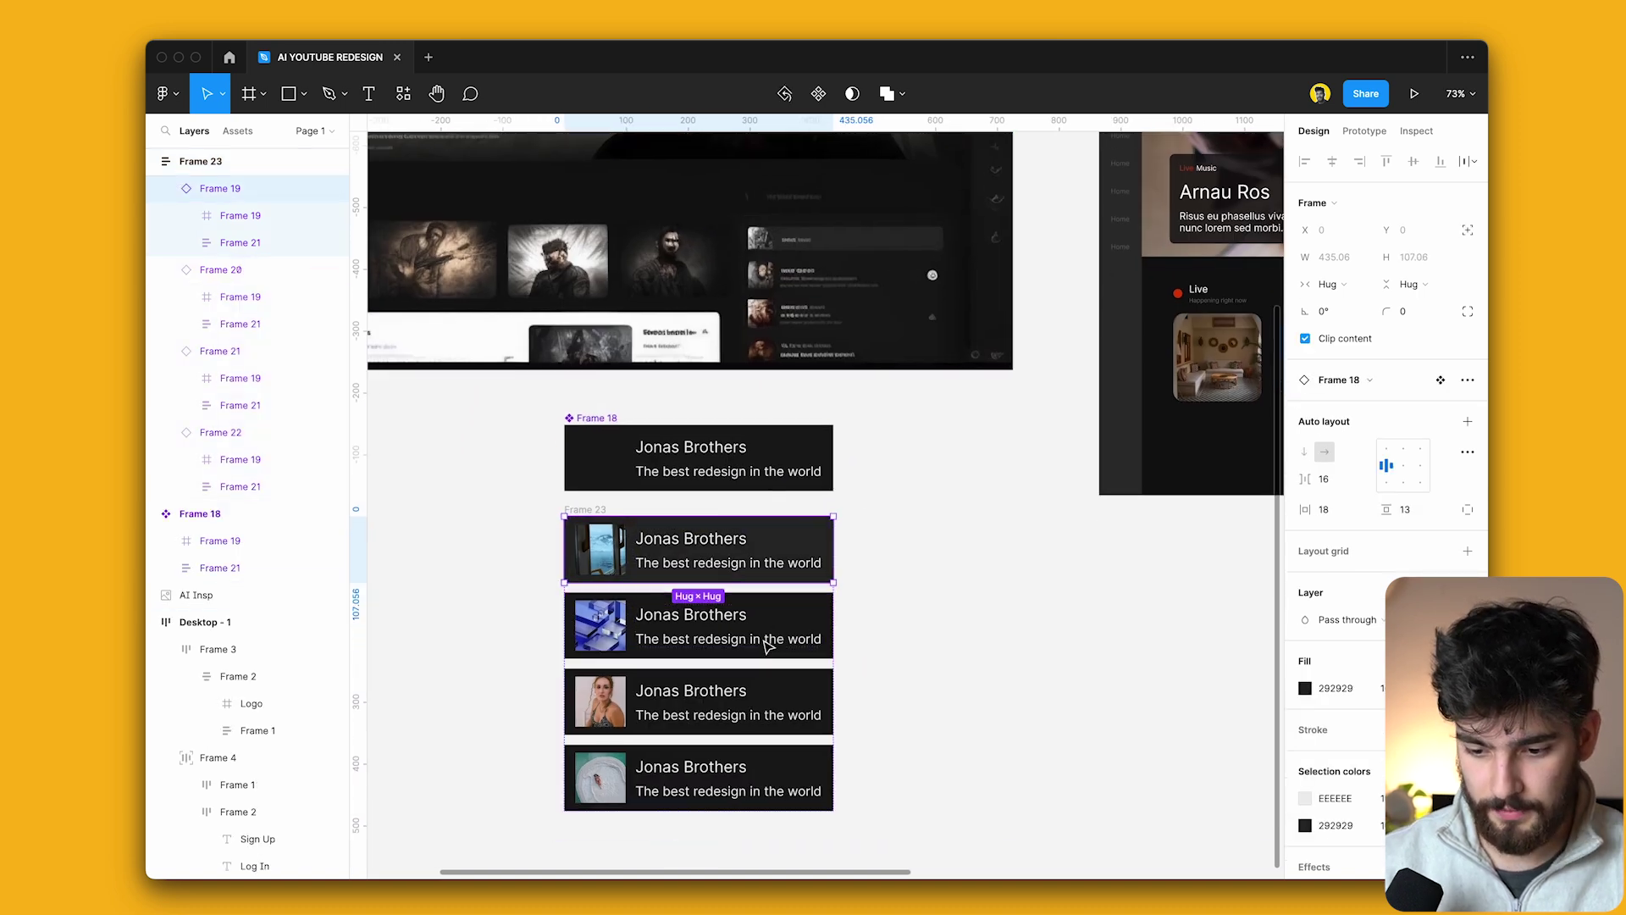
pyautogui.scroll(-1, 784, 626)
pyautogui.click(805, 690)
pyautogui.click(834, 762)
pyautogui.moveTo(592, 523); pyautogui.dragTo(1129, 428)
pyautogui.scroll(-3, 599, 519)
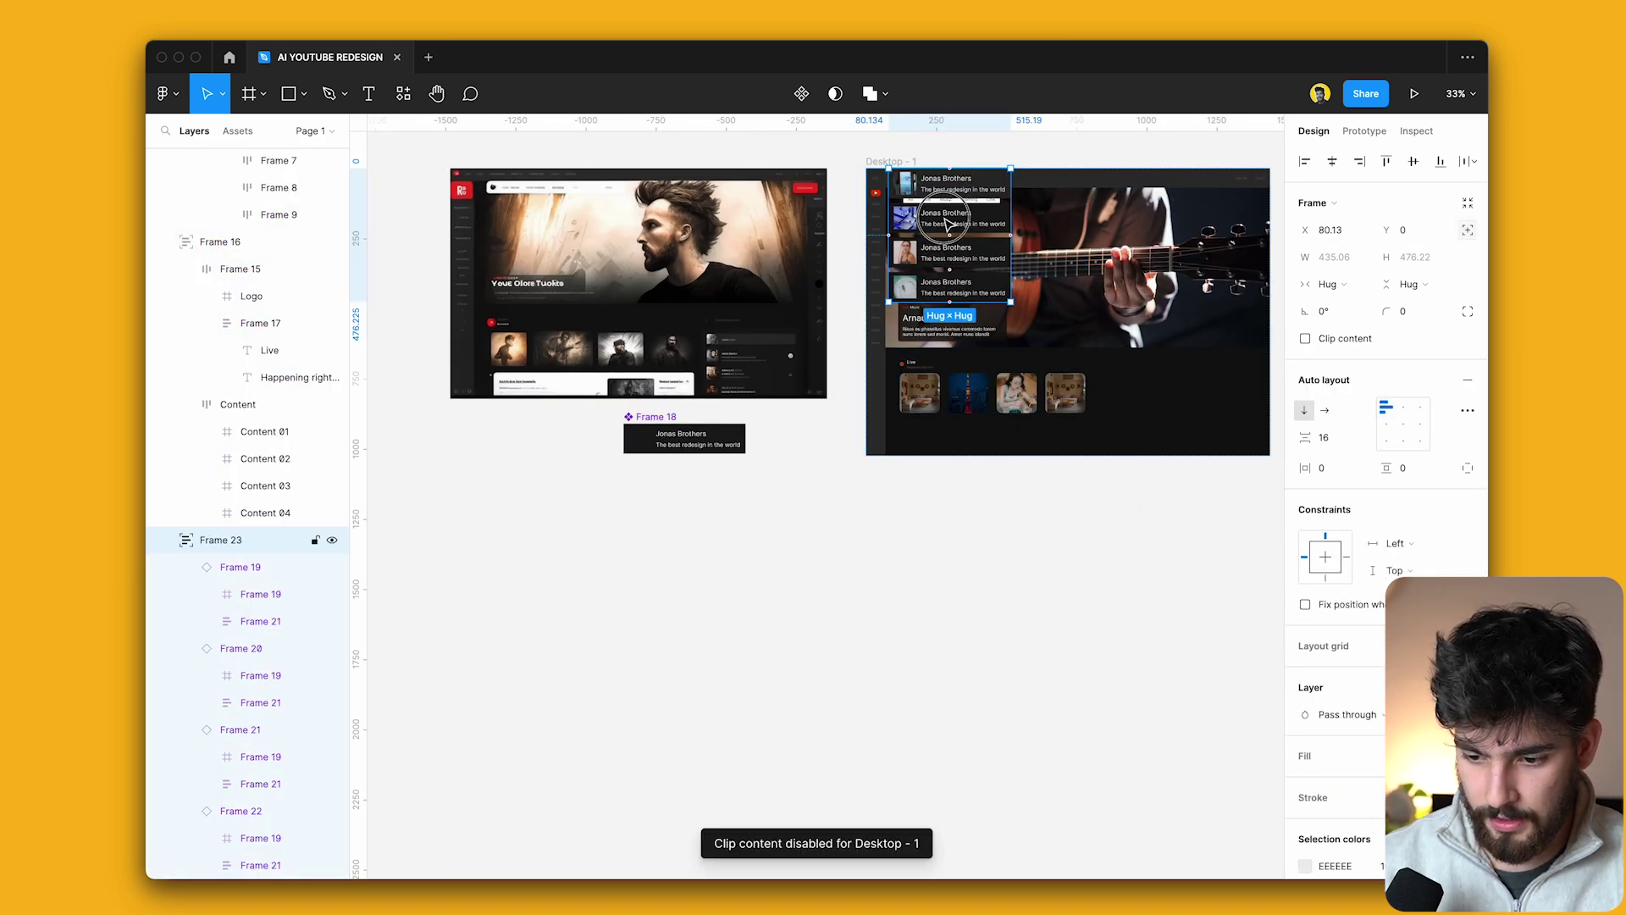
pyautogui.scroll(5, 947, 222)
# Copy the Live heading above the cards and rename it 'Subscribed'.
pyautogui.click(398, 337)
pyautogui.moveTo(399, 337); pyautogui.dragTo(944, 364)
pyautogui.doubleClick(944, 363)
pyautogui.write('Subsc')
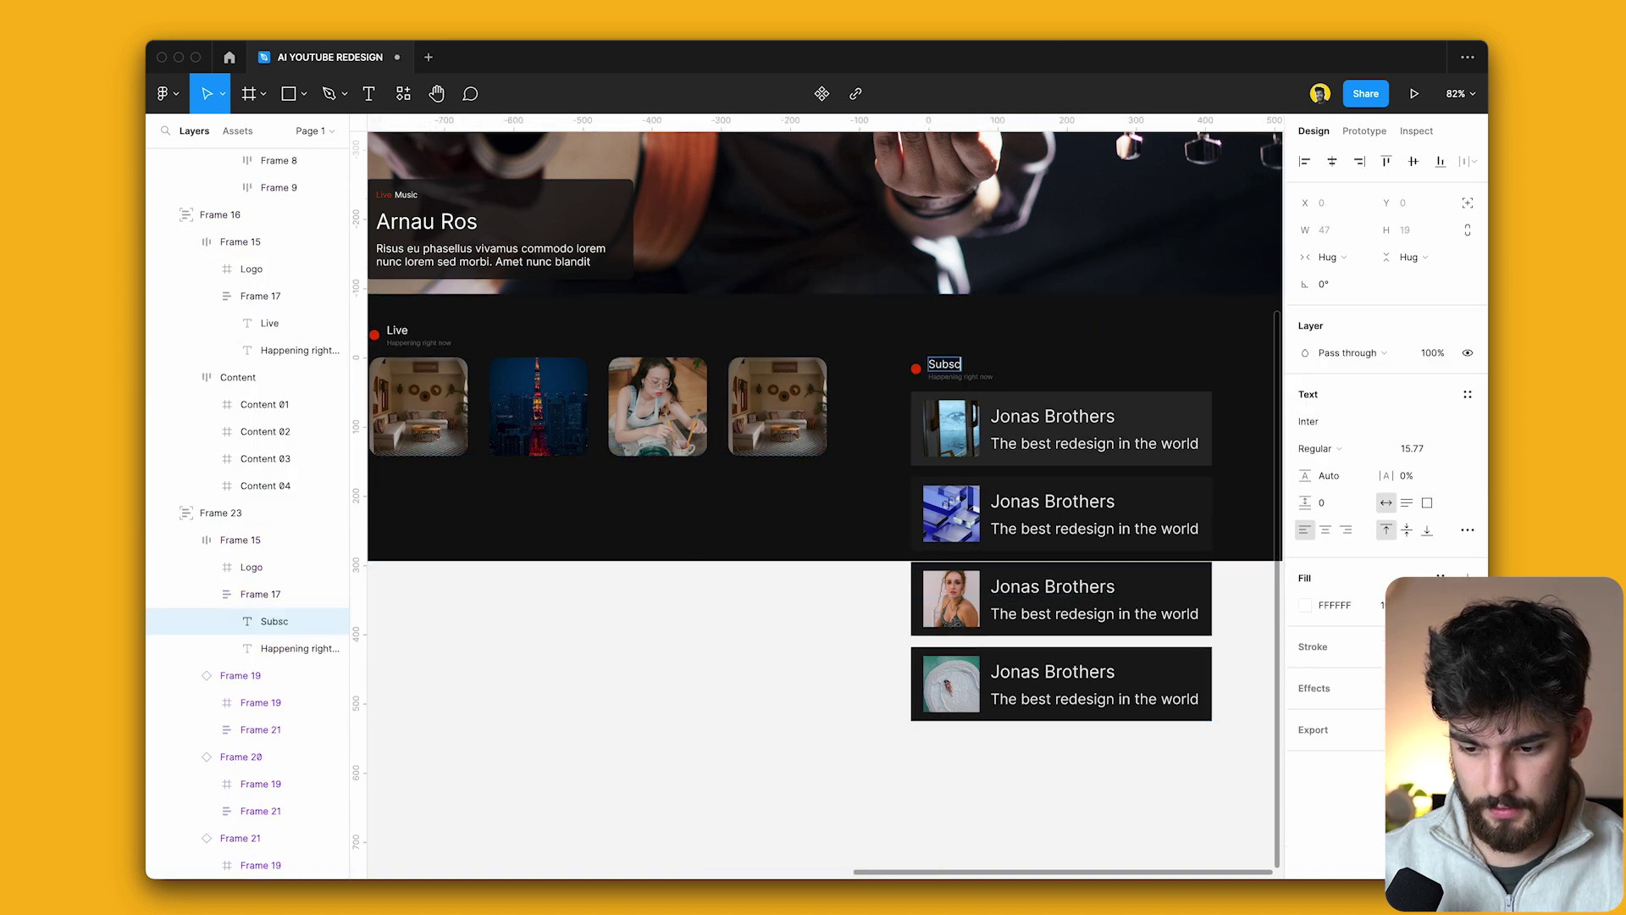
pyautogui.write('ribed')
pyautogui.press('Escape')
# Change the subtitle under the heading to 'Your Subscription'.
pyautogui.scroll(5, 934, 385)
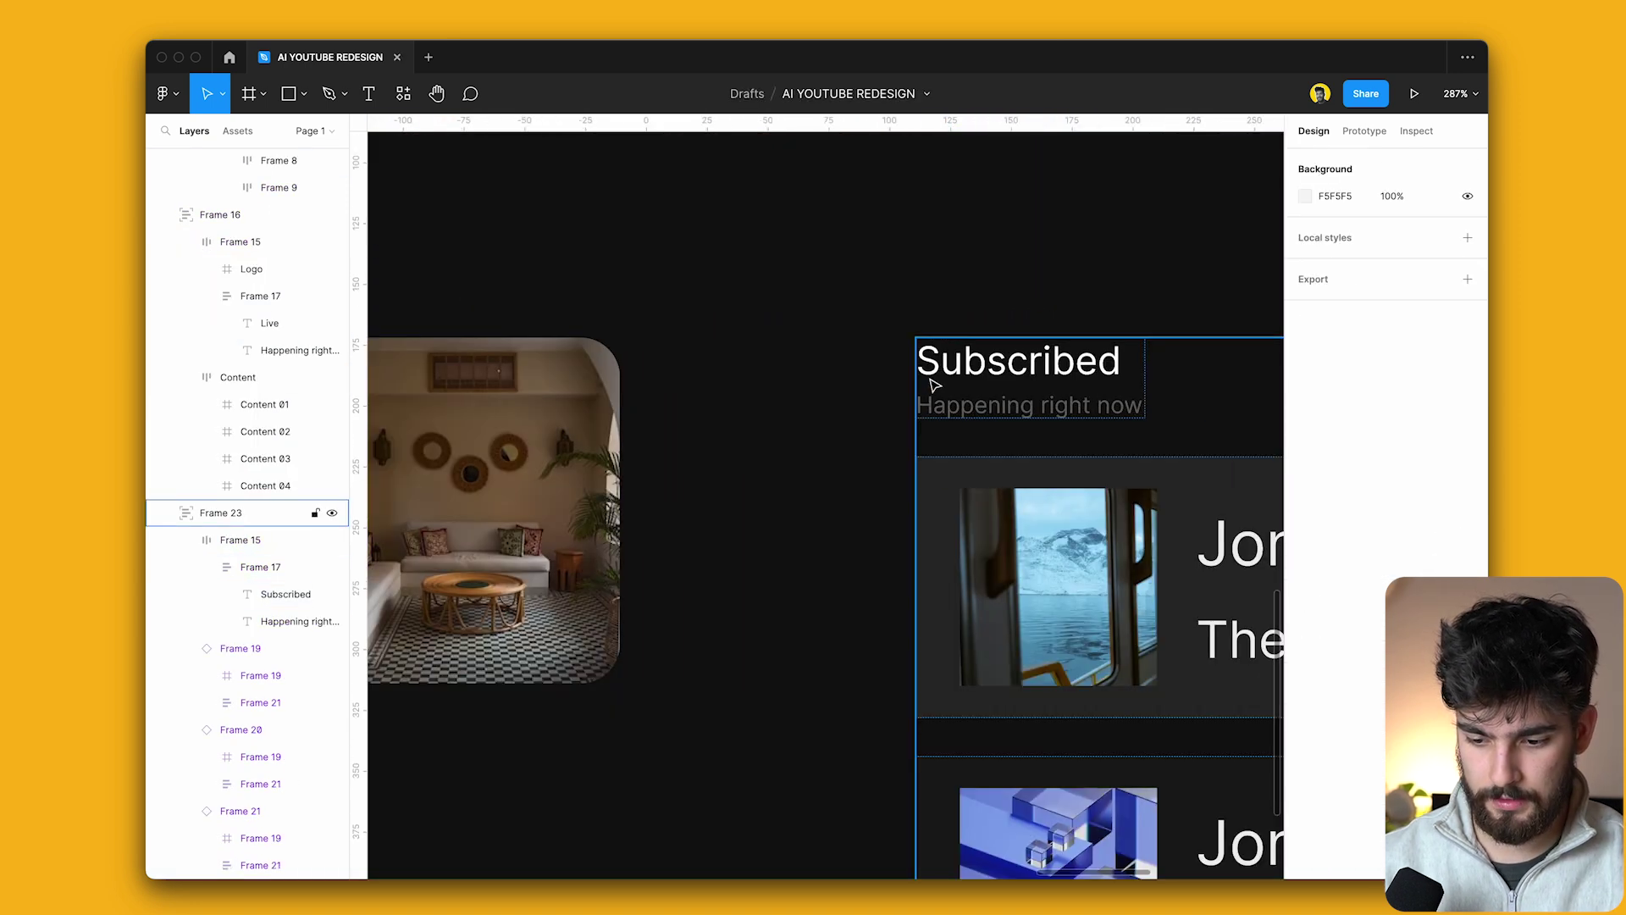
pyautogui.doubleClick(1007, 414)
pyautogui.write('Your Subscriptions')
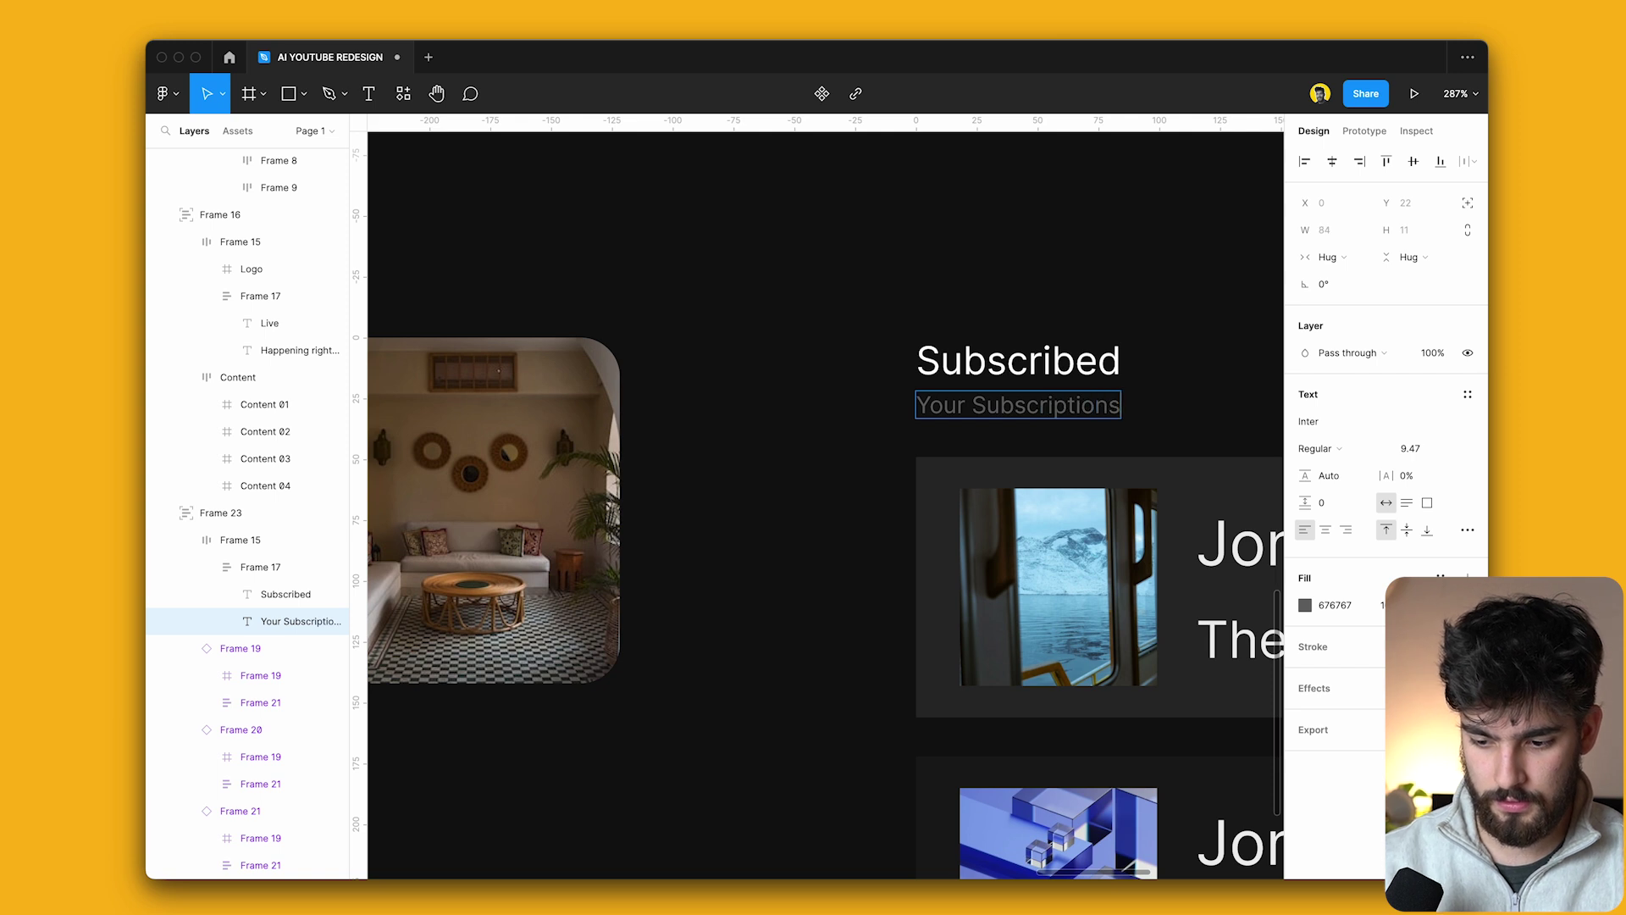
pyautogui.press('Escape')
pyautogui.scroll(-10, 825, 499)
# Wrap the Live row Frame 16 and Subscribed list Frame 23 in one auto layout.
pyautogui.click(1139, 538)
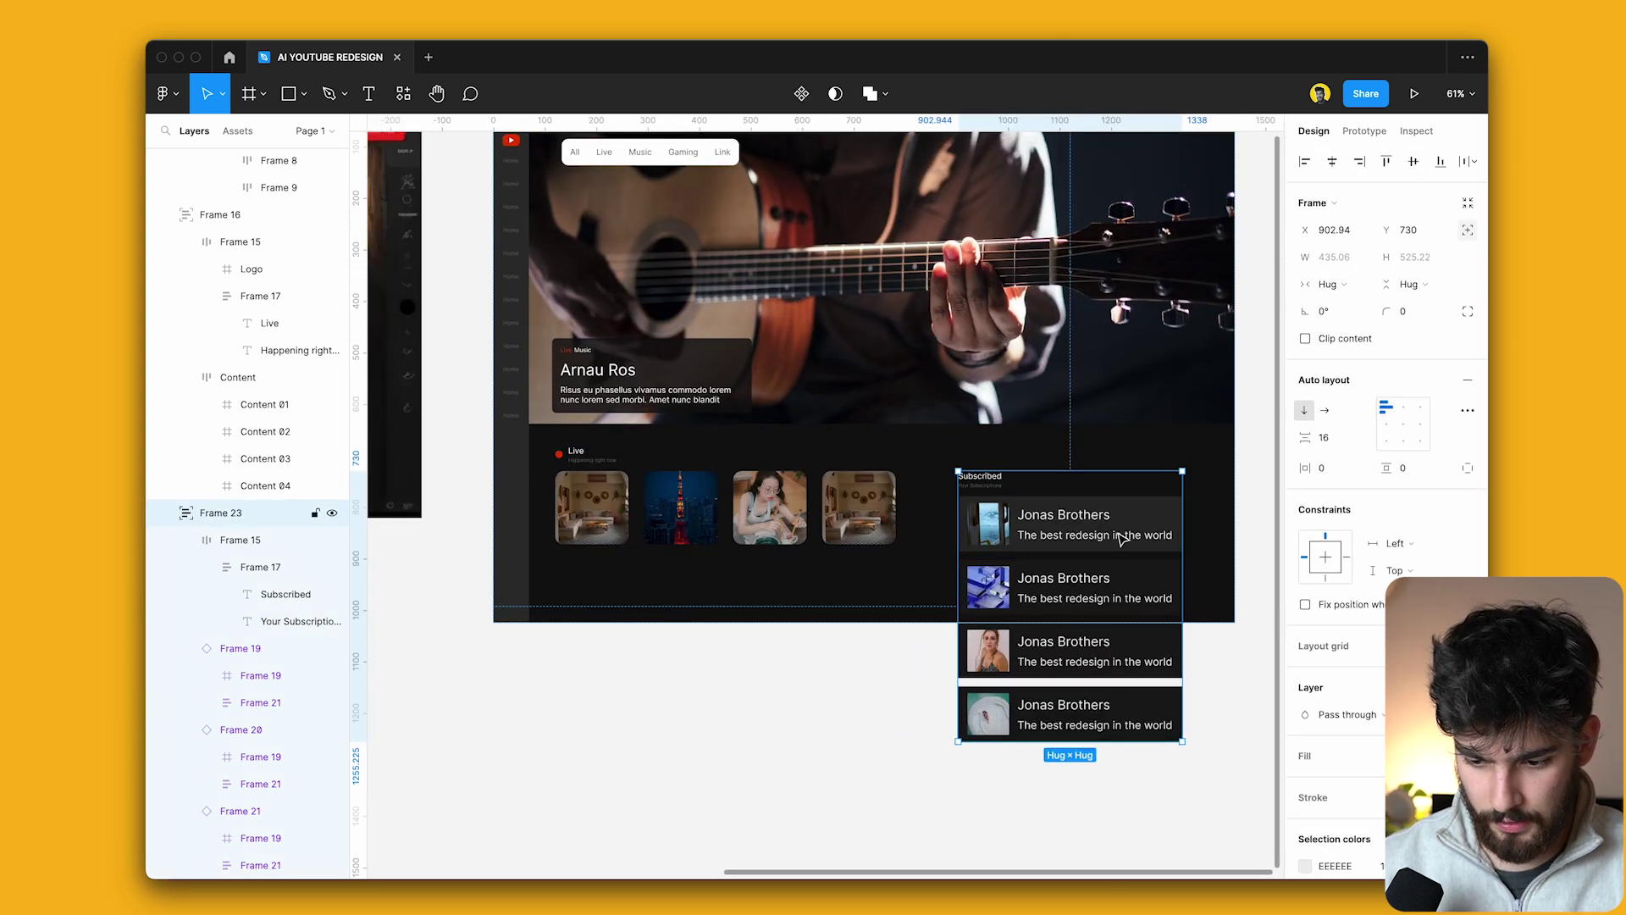
pyautogui.click(828, 530)
pyautogui.keyDown('shift'); pyautogui.click(1017, 599); pyautogui.keyUp('shift')
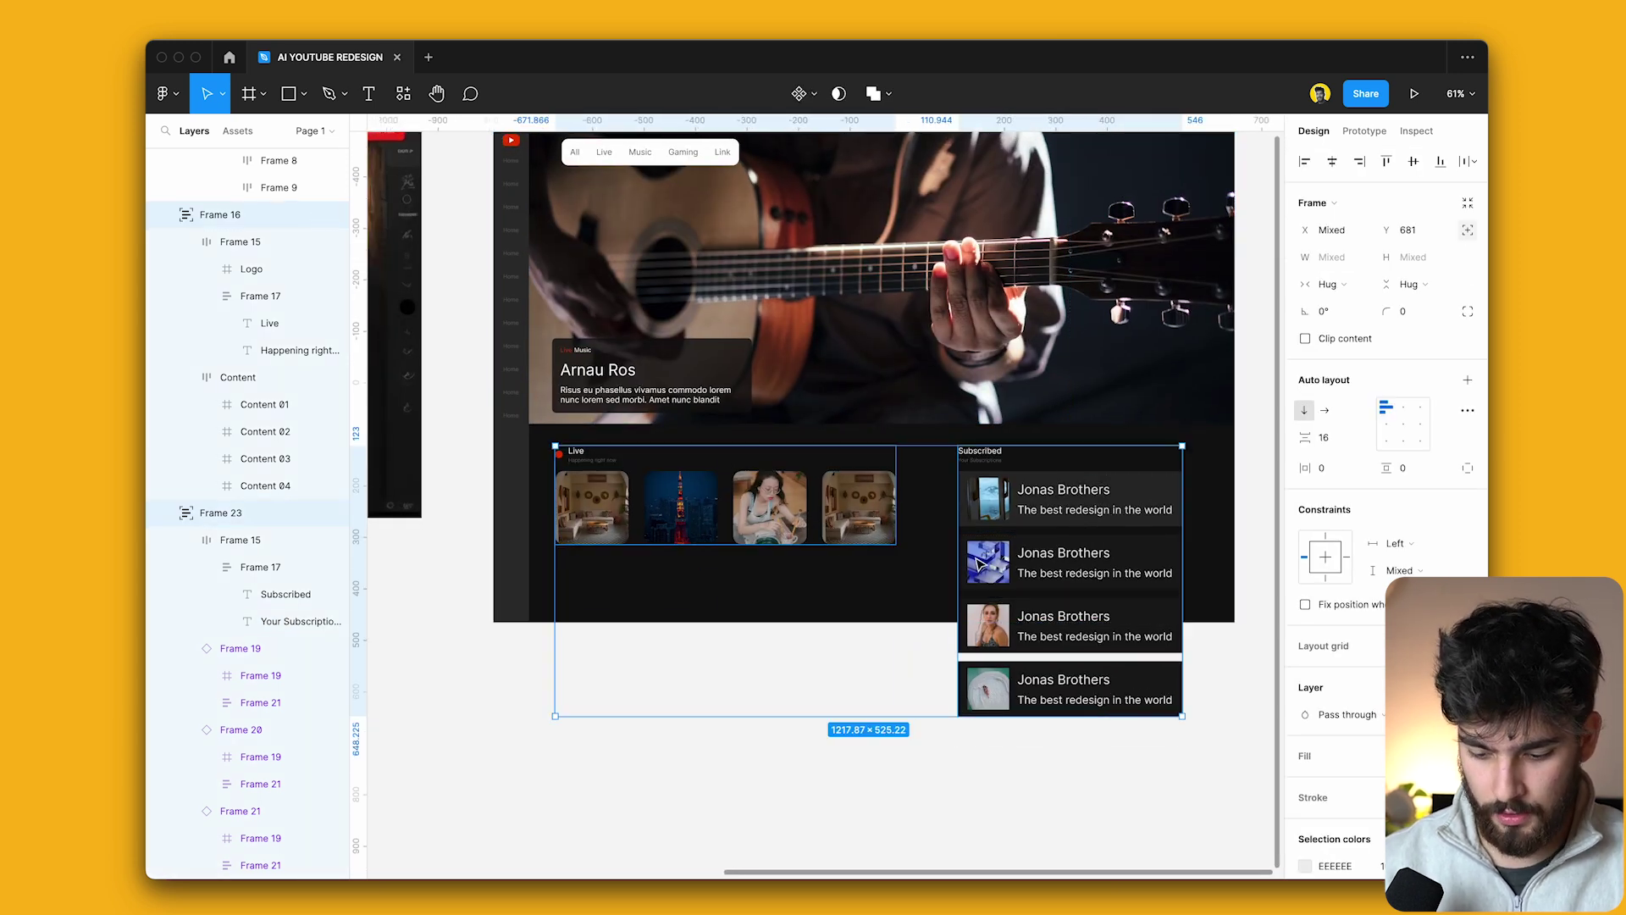
pyautogui.press('k')
pyautogui.hotkey('shift', 'a')
pyautogui.moveTo(1071, 530)
pyautogui.mouseDown()
pyautogui.moveTo(1054, 190)
pyautogui.moveTo(1050, 555)
pyautogui.moveTo(1054, 518)
pyautogui.moveTo(1067, 527)
pyautogui.mouseUp()
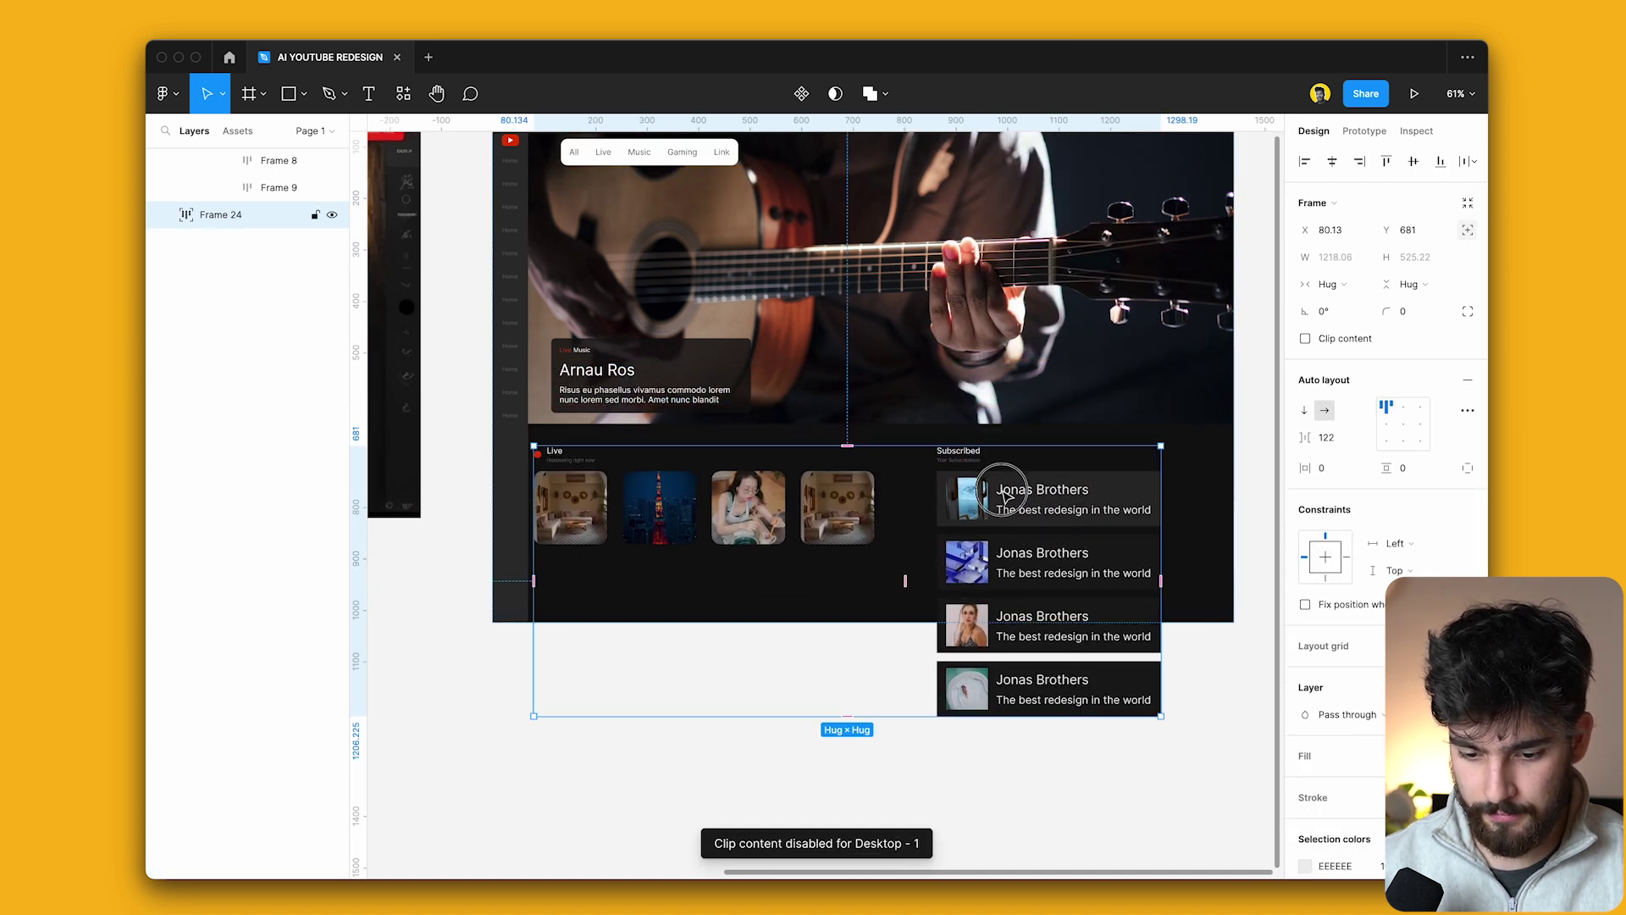
pyautogui.press('Return')
# Scale both sections up proportionally and adjust the gap between them.
pyautogui.hscroll(2, 1054, 657)
pyautogui.scroll(-1, 1055, 656)
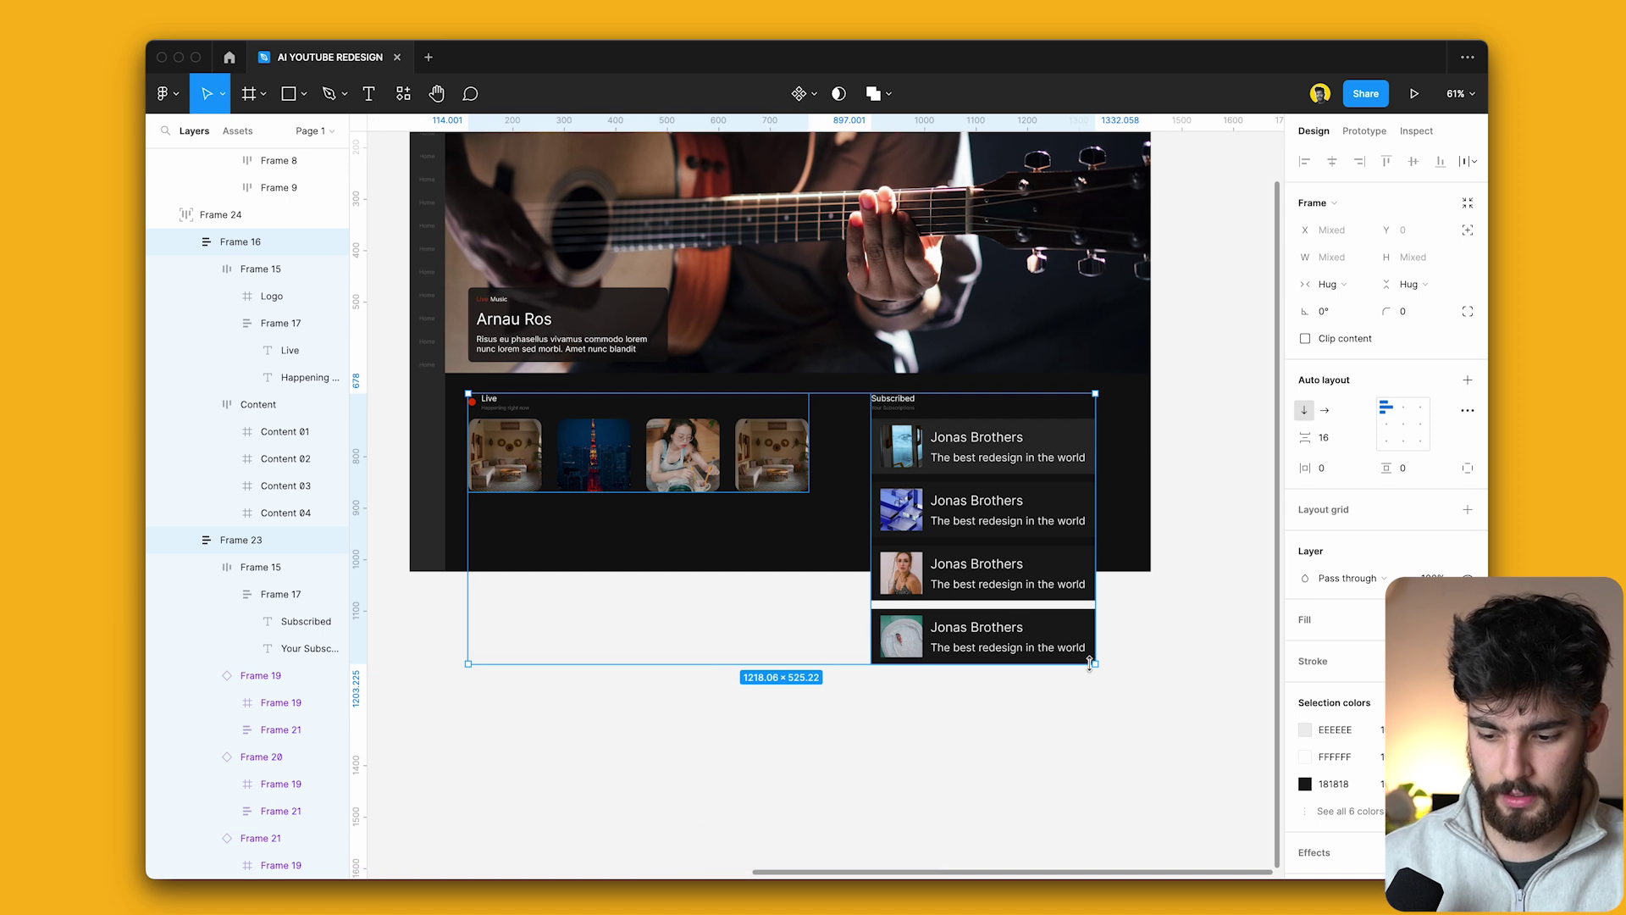
pyautogui.press('k')
pyautogui.moveTo(1103, 666); pyautogui.dragTo(1146, 686)
pyautogui.press('Escape')
pyautogui.click(1468, 379)
pyautogui.moveTo(1304, 437); pyautogui.dragTo(1270, 441)
pyautogui.scroll(-5, 1219, 525)
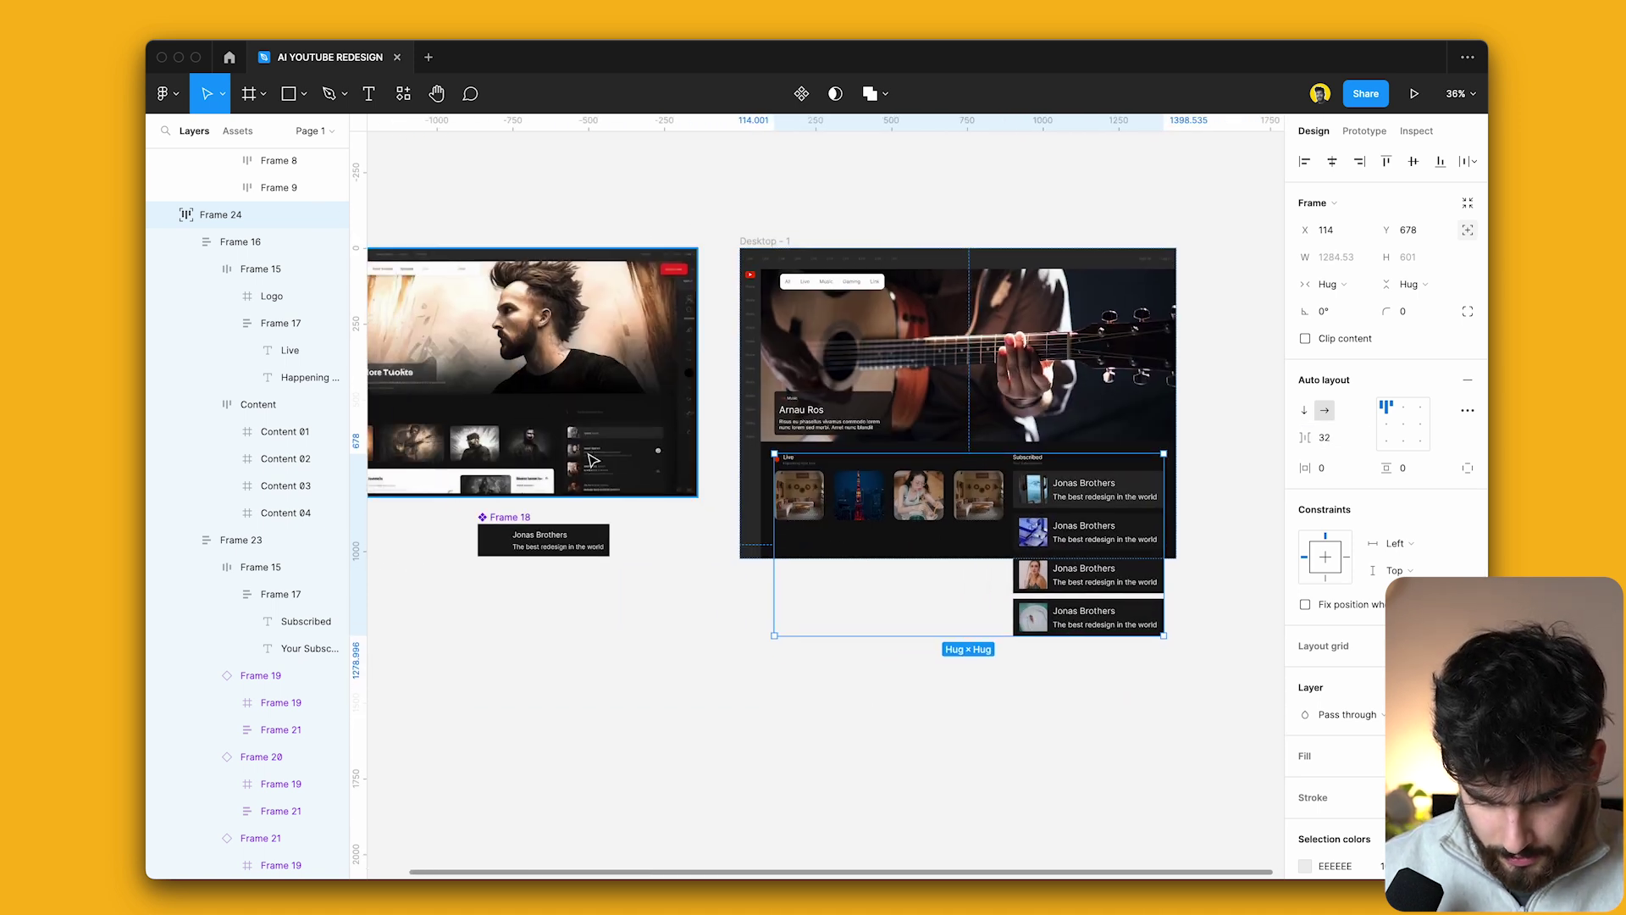
pyautogui.hscroll(-2, 909, 517)
# Set the card component's subtitle to 15 and title to 18, and clip Desktop - 1 content.
pyautogui.doubleClick(1119, 469)
pyautogui.click(569, 517)
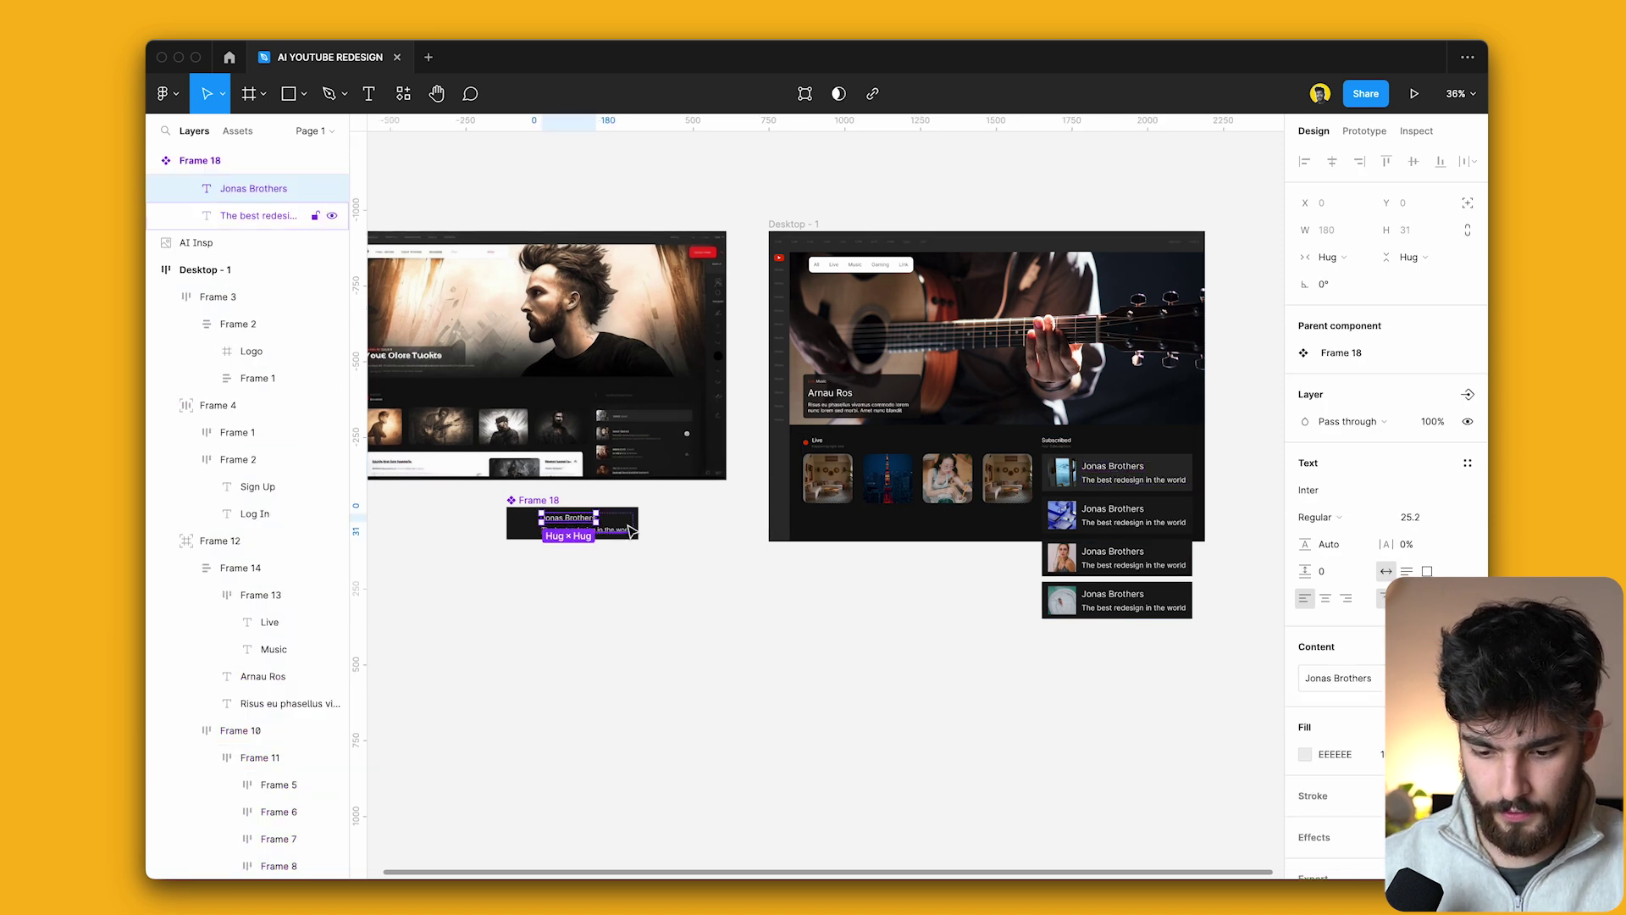
pyautogui.keyDown('shift'); pyautogui.click(627, 531); pyautogui.keyUp('shift')
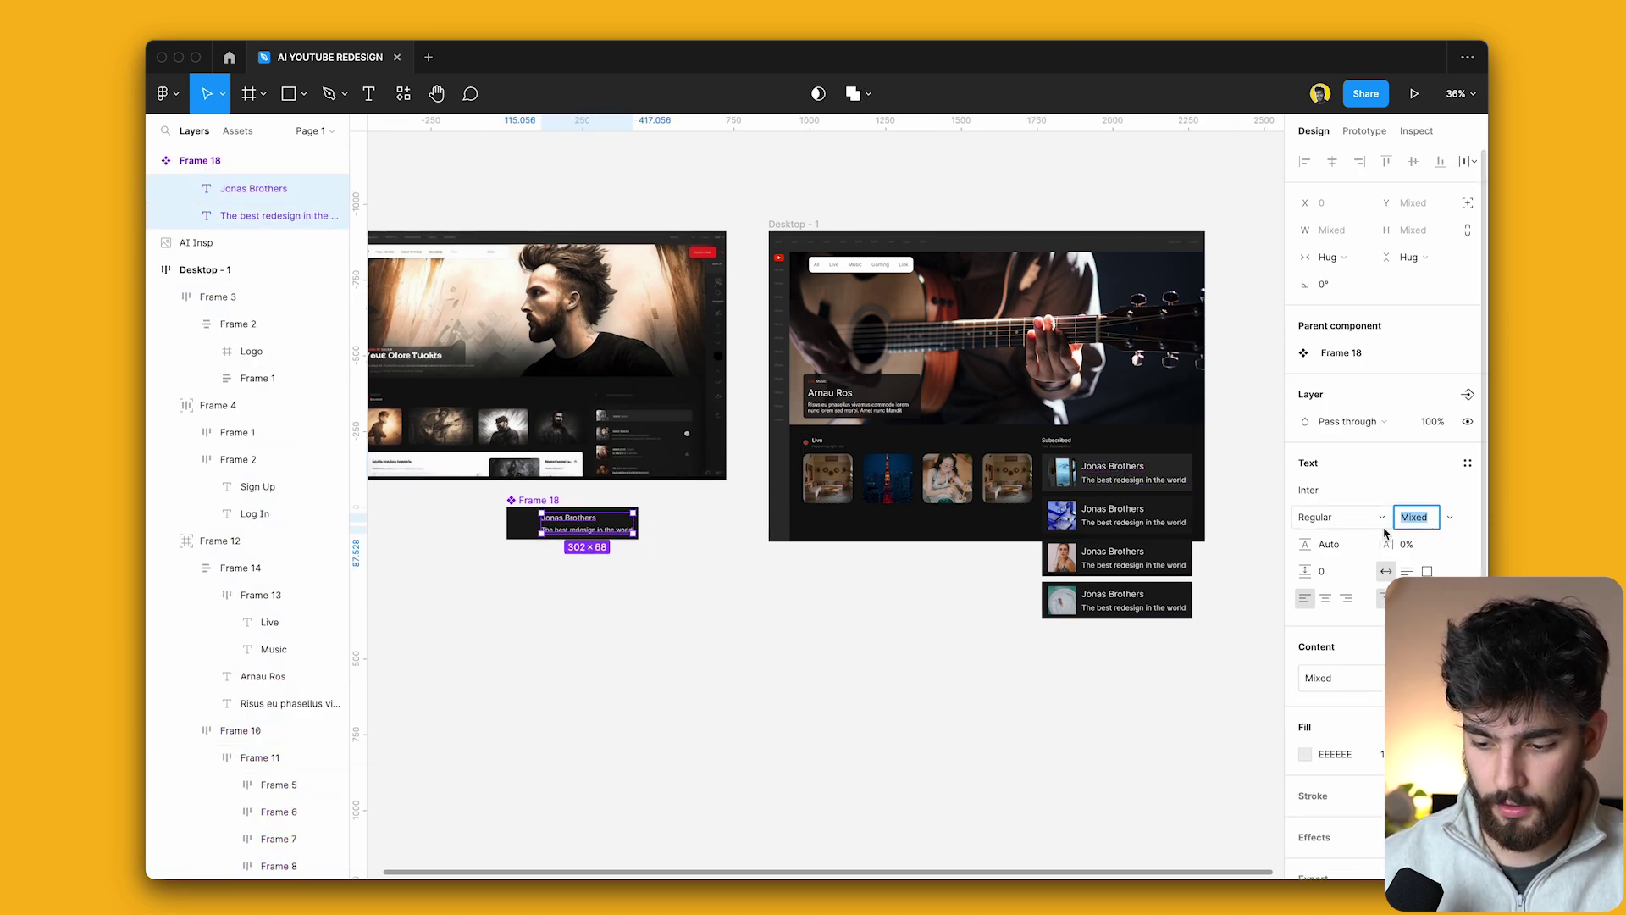
pyautogui.write('15')
pyautogui.hotkey('shift', 'Tab')
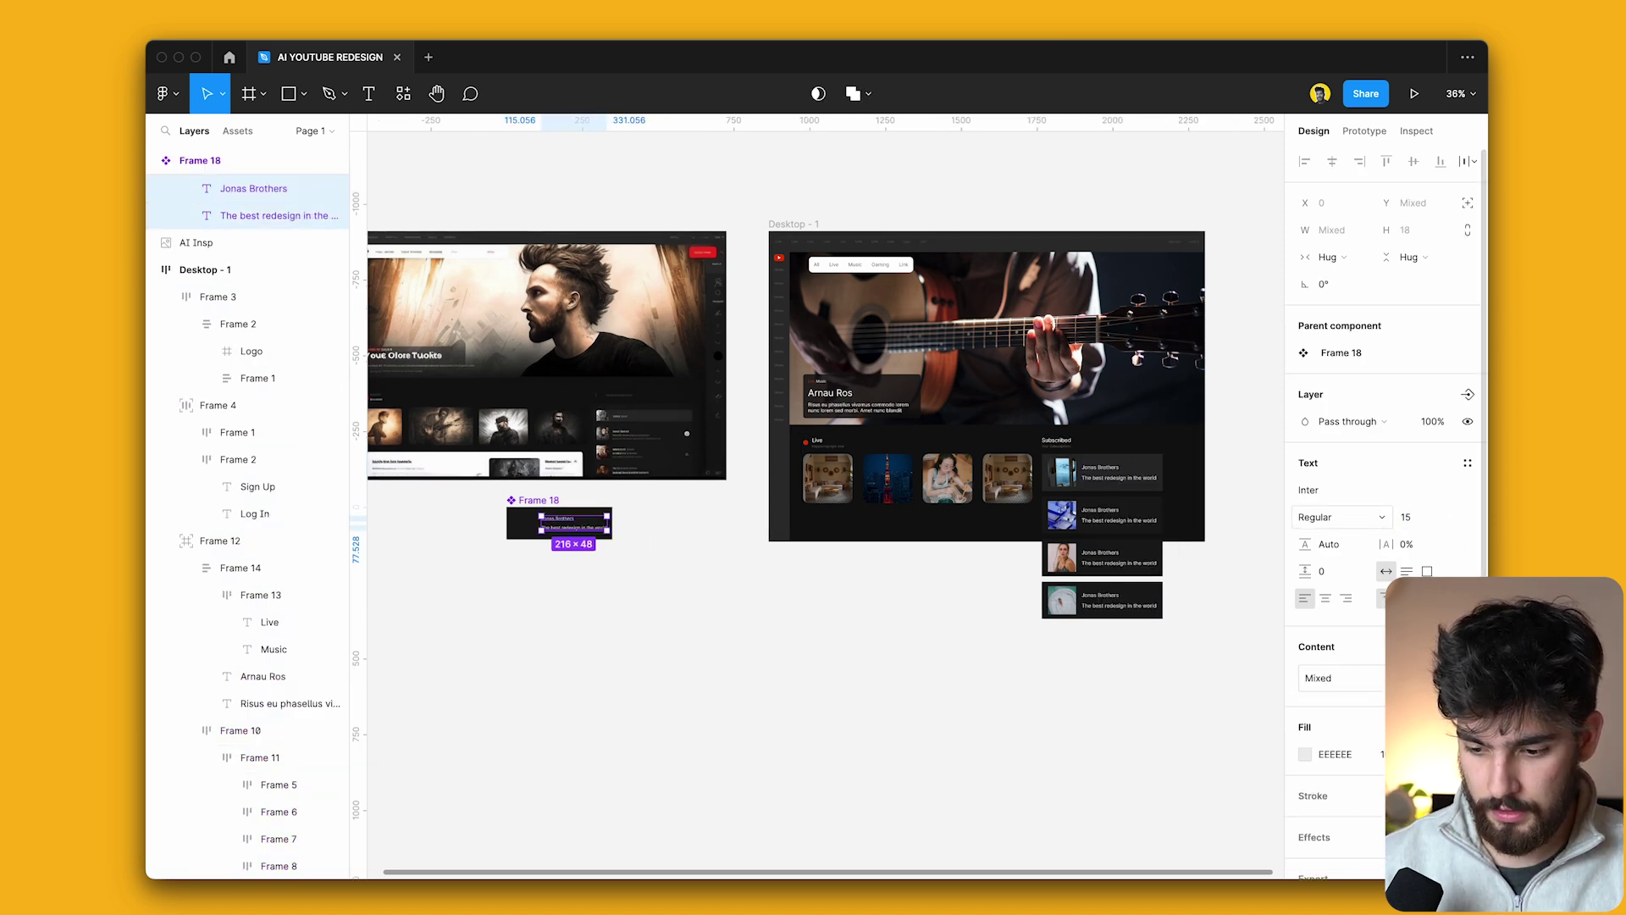
pyautogui.press('Tab')
pyautogui.write('18')
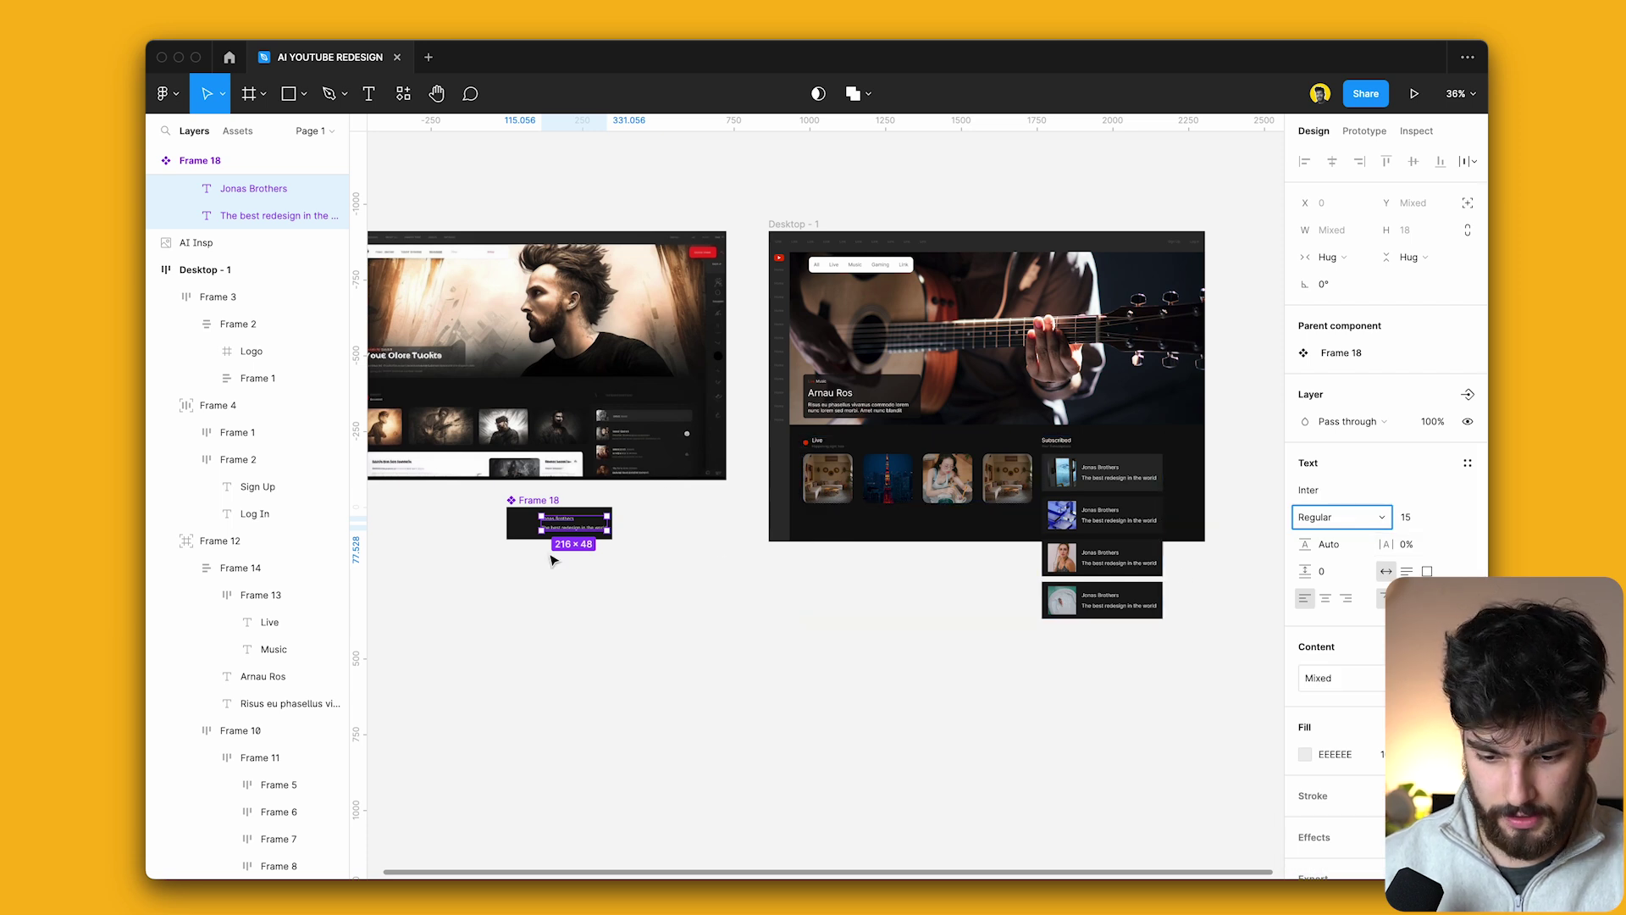
pyautogui.press('Return')
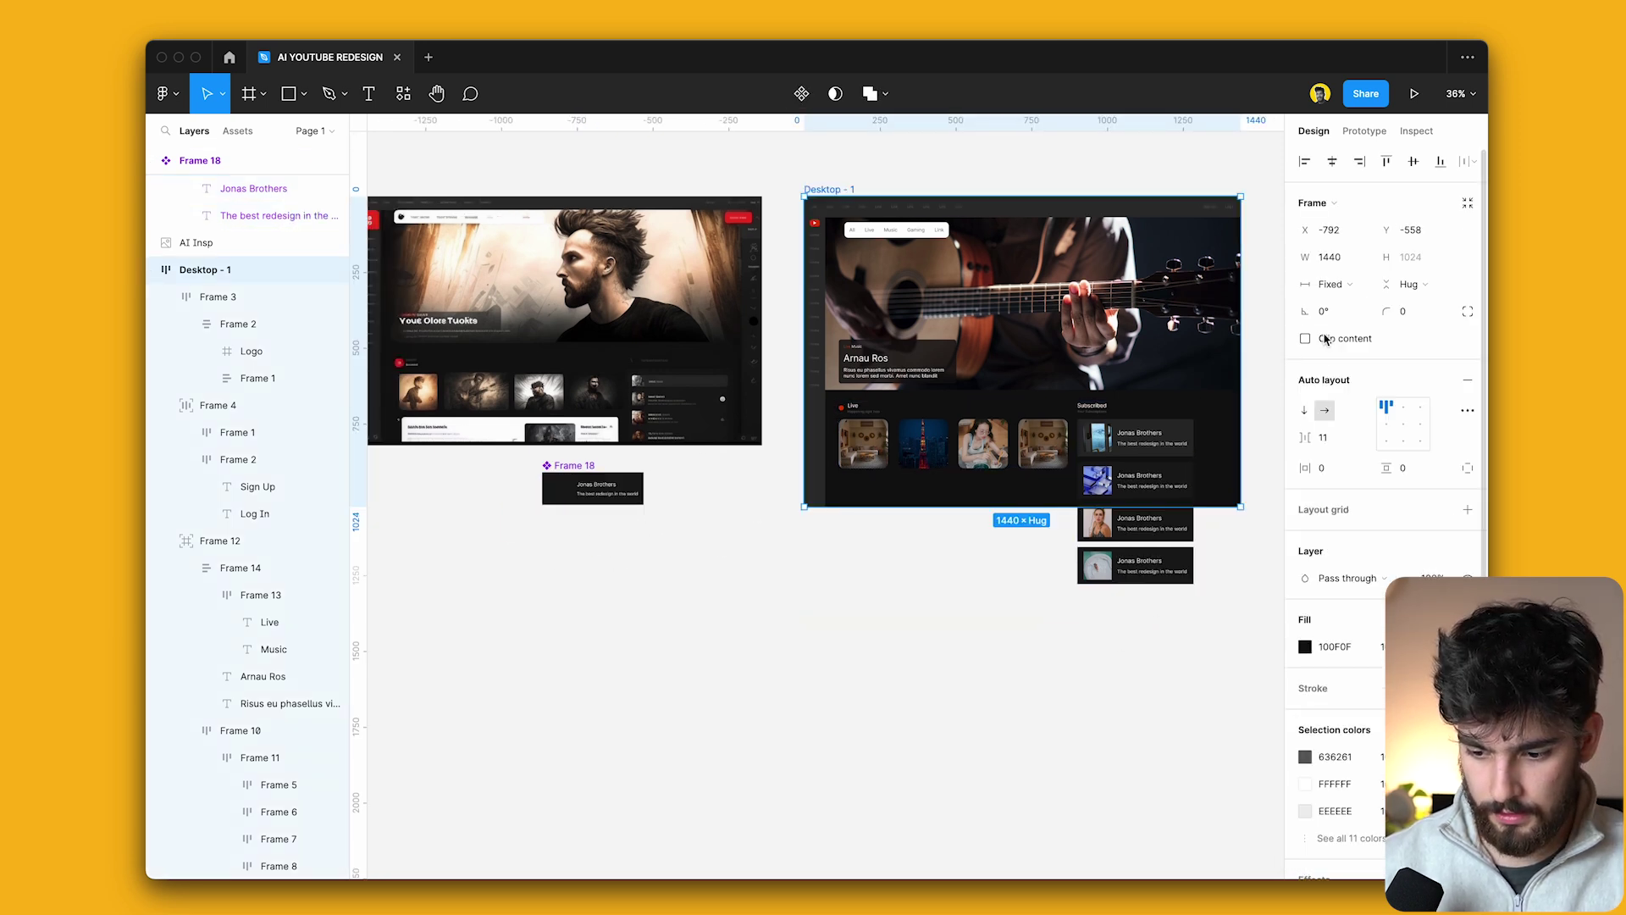
pyautogui.click(1305, 339)
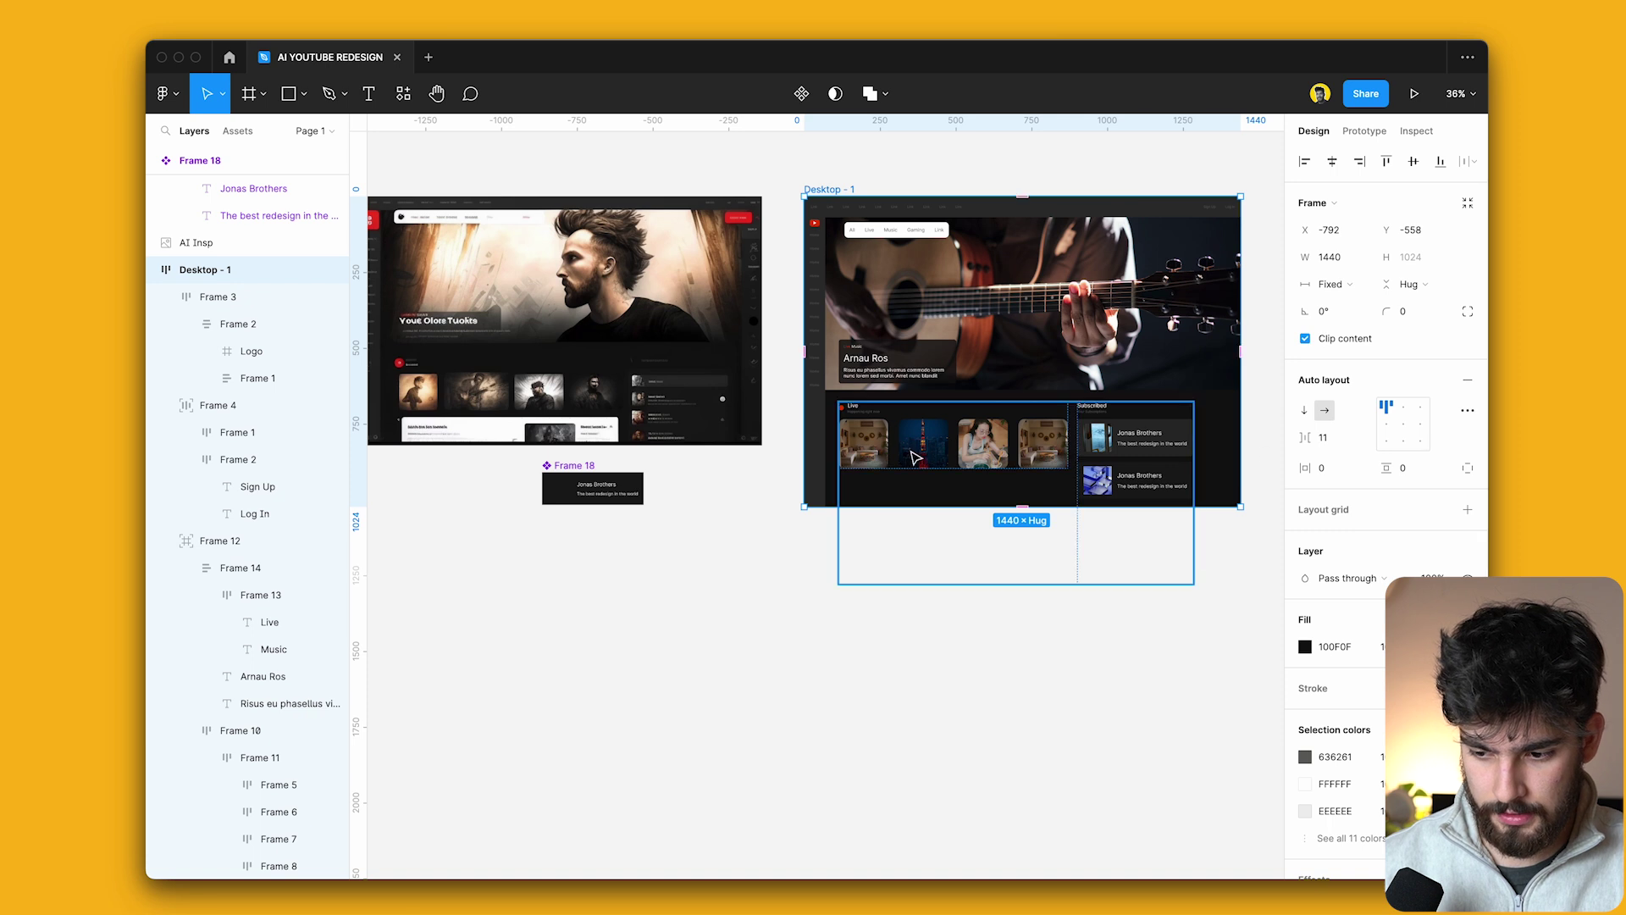
# Set the Frame 24 auto-layout gap between Live and Subscribed to 56.
pyautogui.scroll(-1, 1127, 461)
pyautogui.hscroll(-1, 1126, 461)
pyautogui.click(1132, 458)
pyautogui.click(1328, 437)
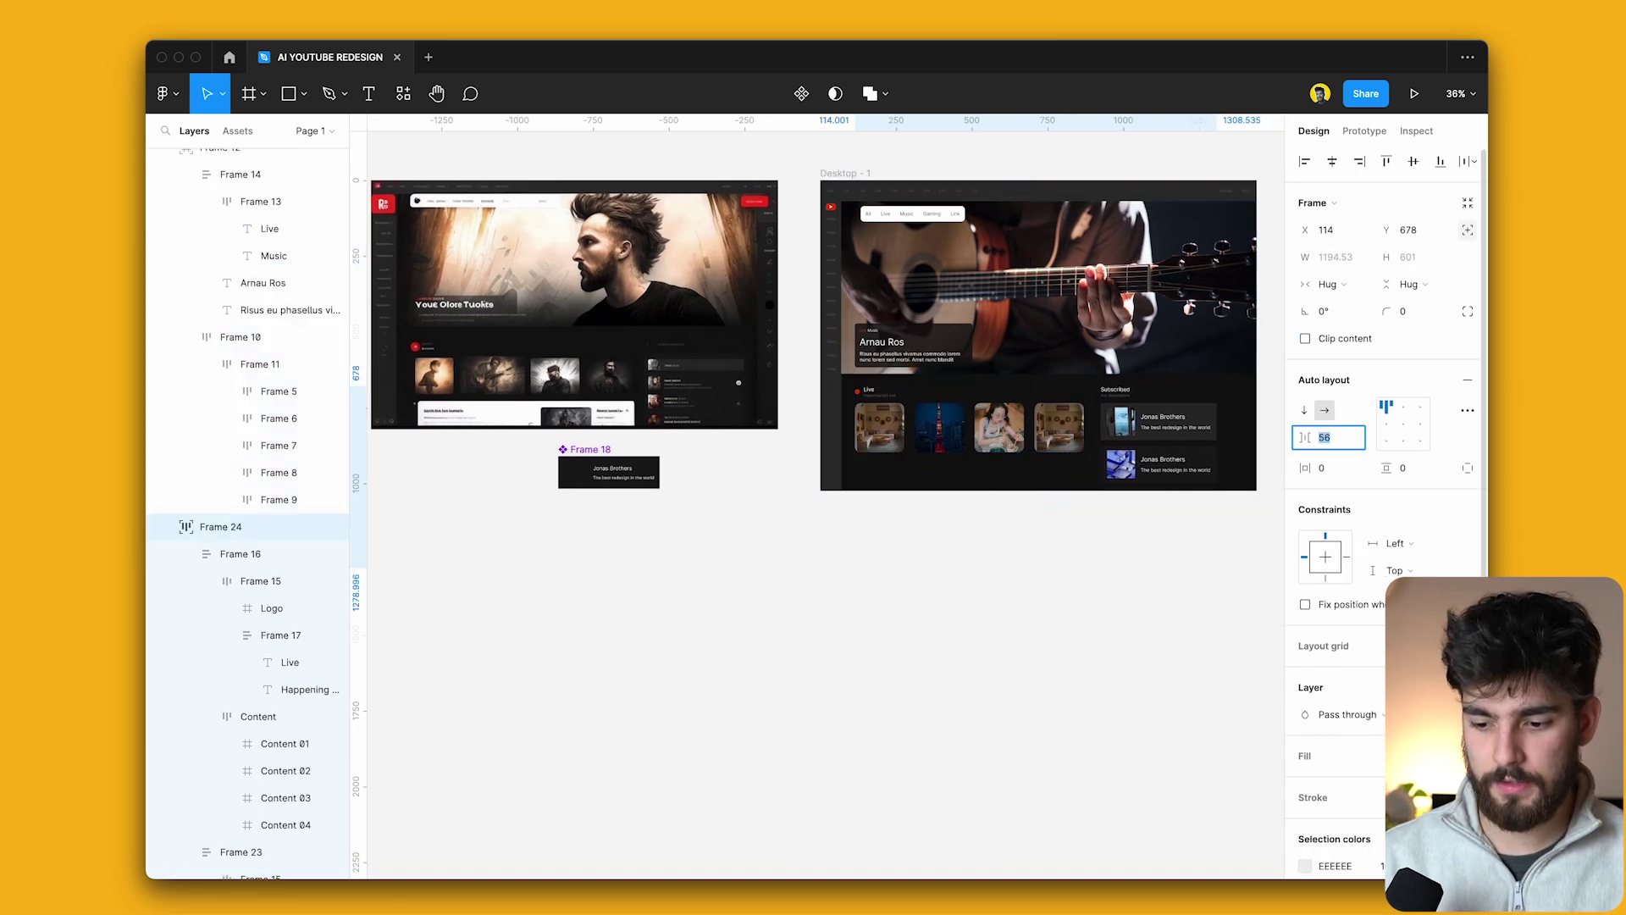
# Scale the Live thumbnails Content up proportionally to about 778 × 168.
pyautogui.keyDown('ctrl'); pyautogui.click(1075, 449); pyautogui.keyUp('ctrl')
pyautogui.press('k')
pyautogui.moveTo(1084, 451); pyautogui.dragTo(1097, 457)
pyautogui.press('Escape')
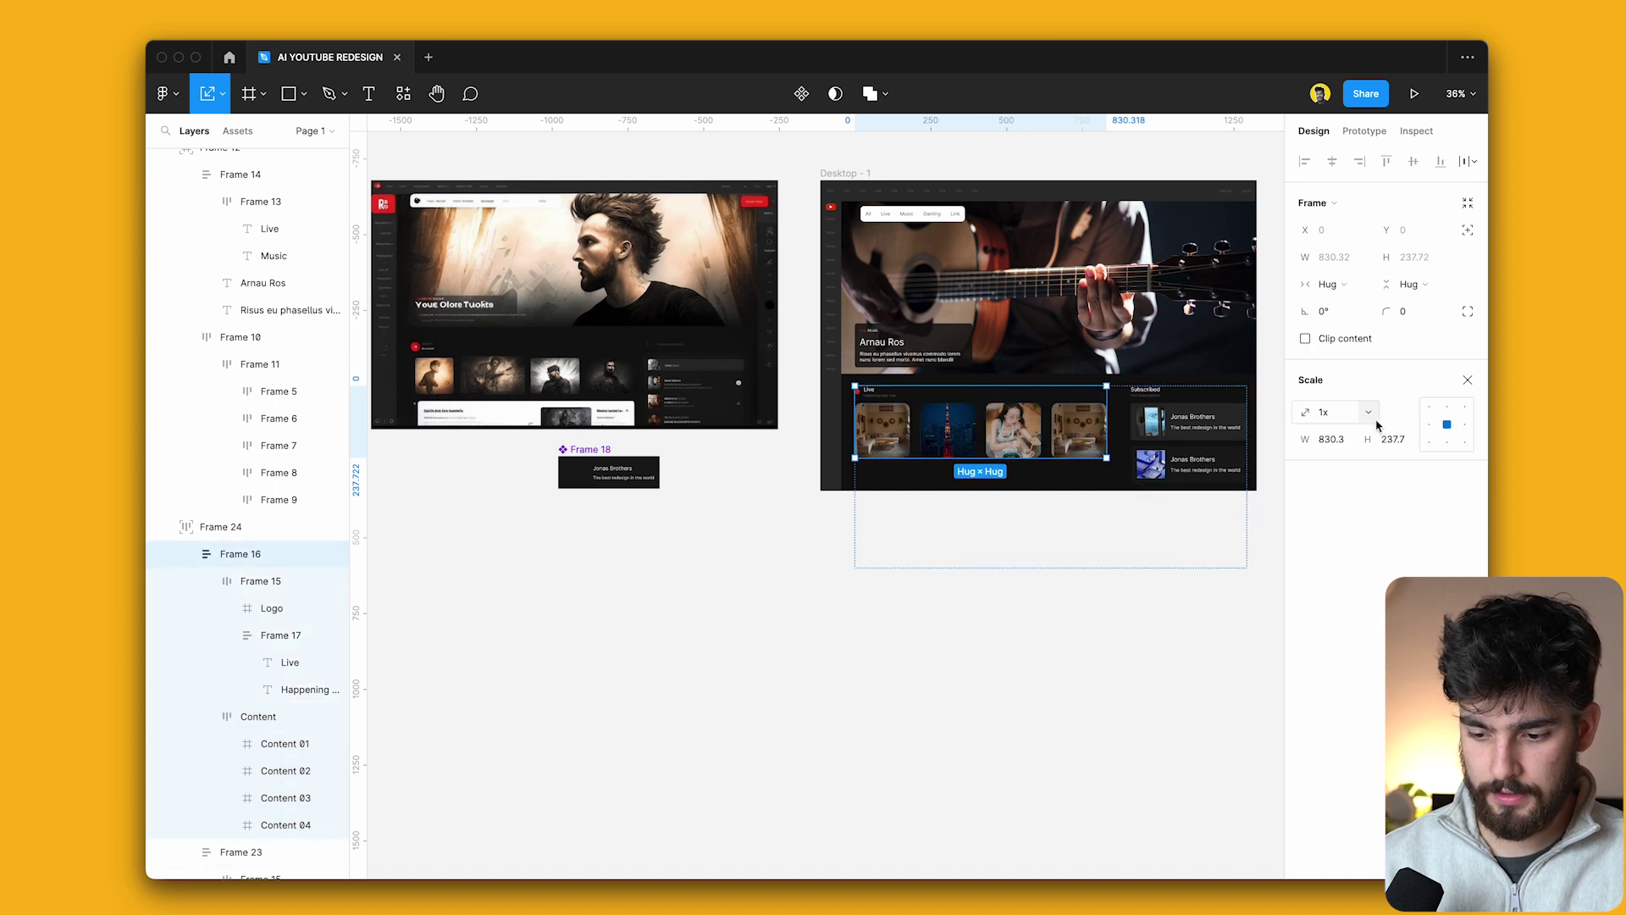
pyautogui.press('Escape')
pyautogui.click(707, 675)
pyautogui.hscroll(-2, 707, 675)
pyautogui.click(1063, 412)
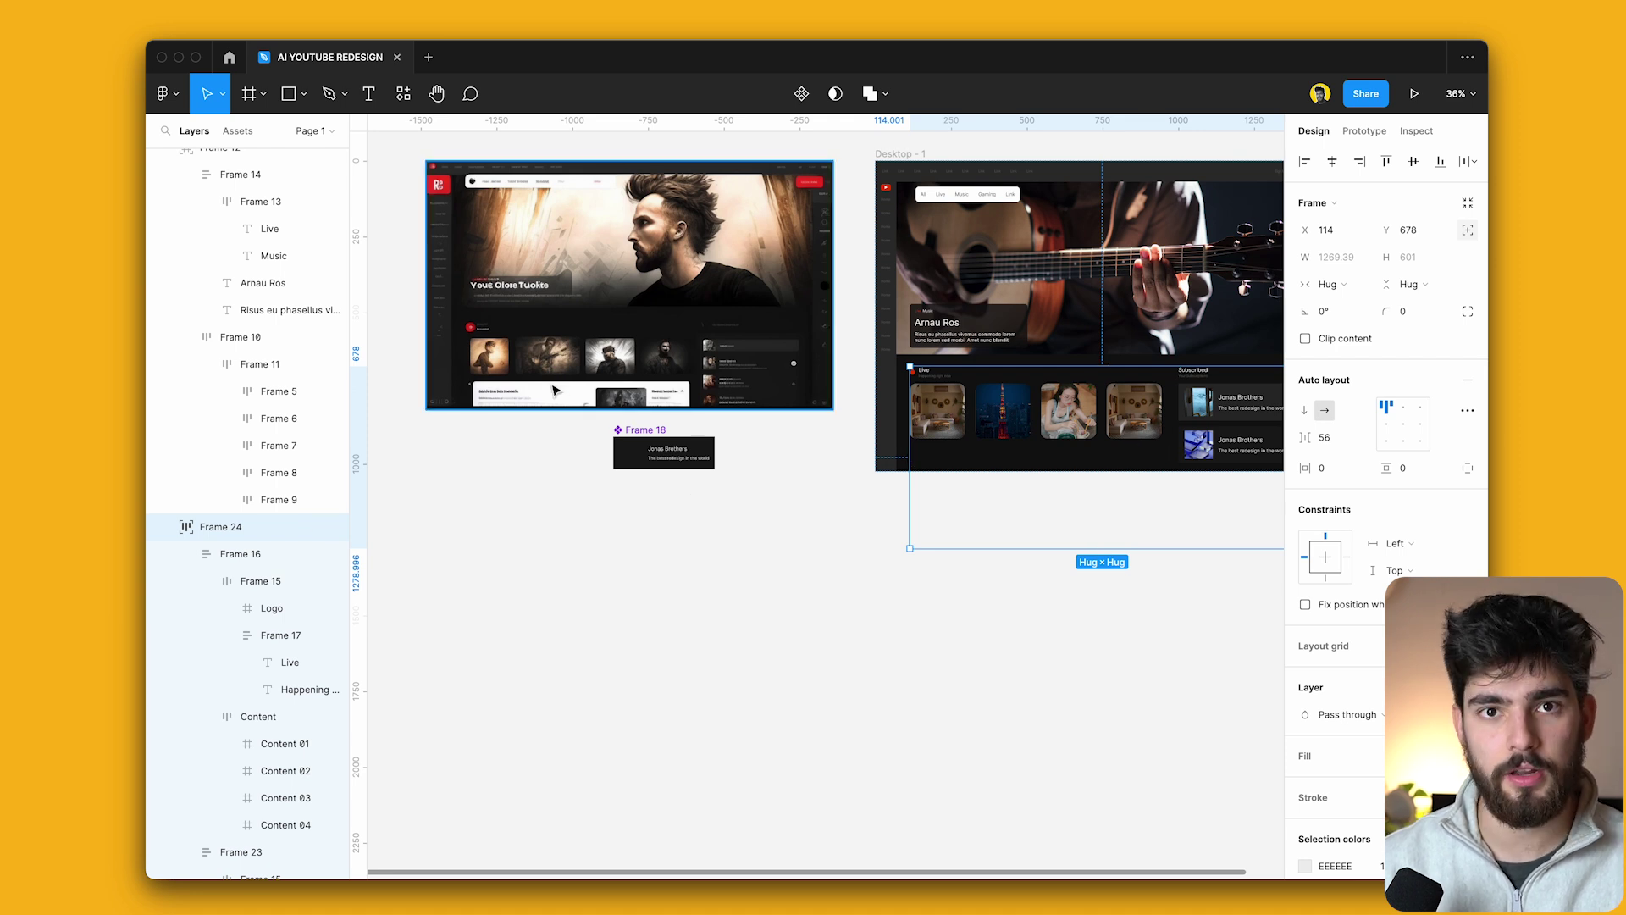
pyautogui.scroll(5, 566, 389)
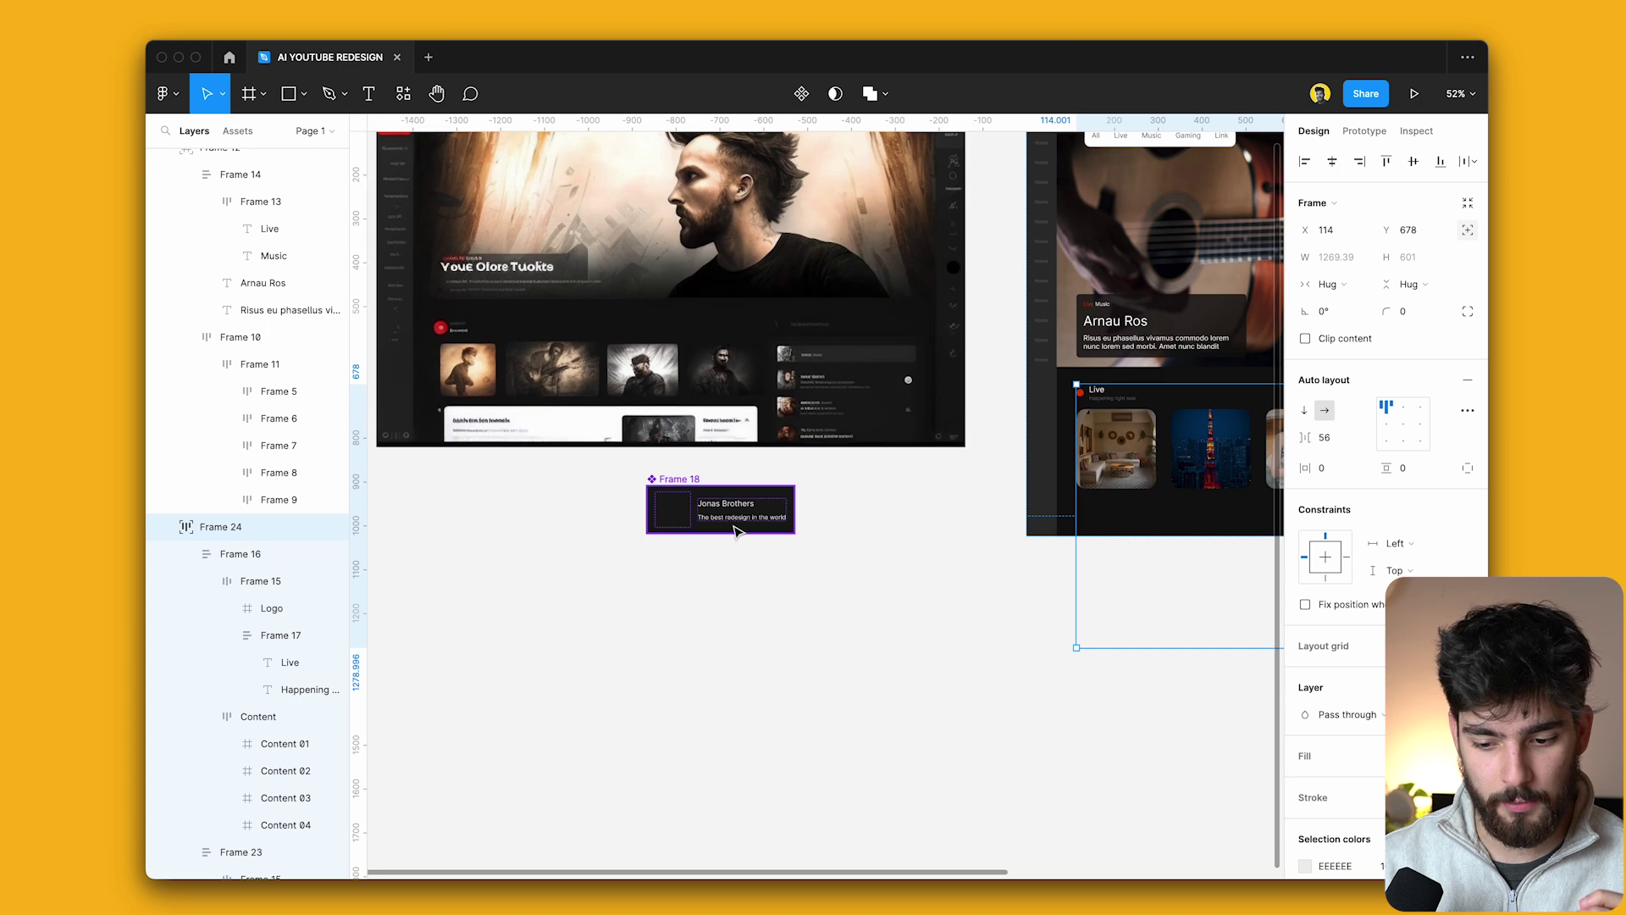
pyautogui.scroll(-5, 735, 530)
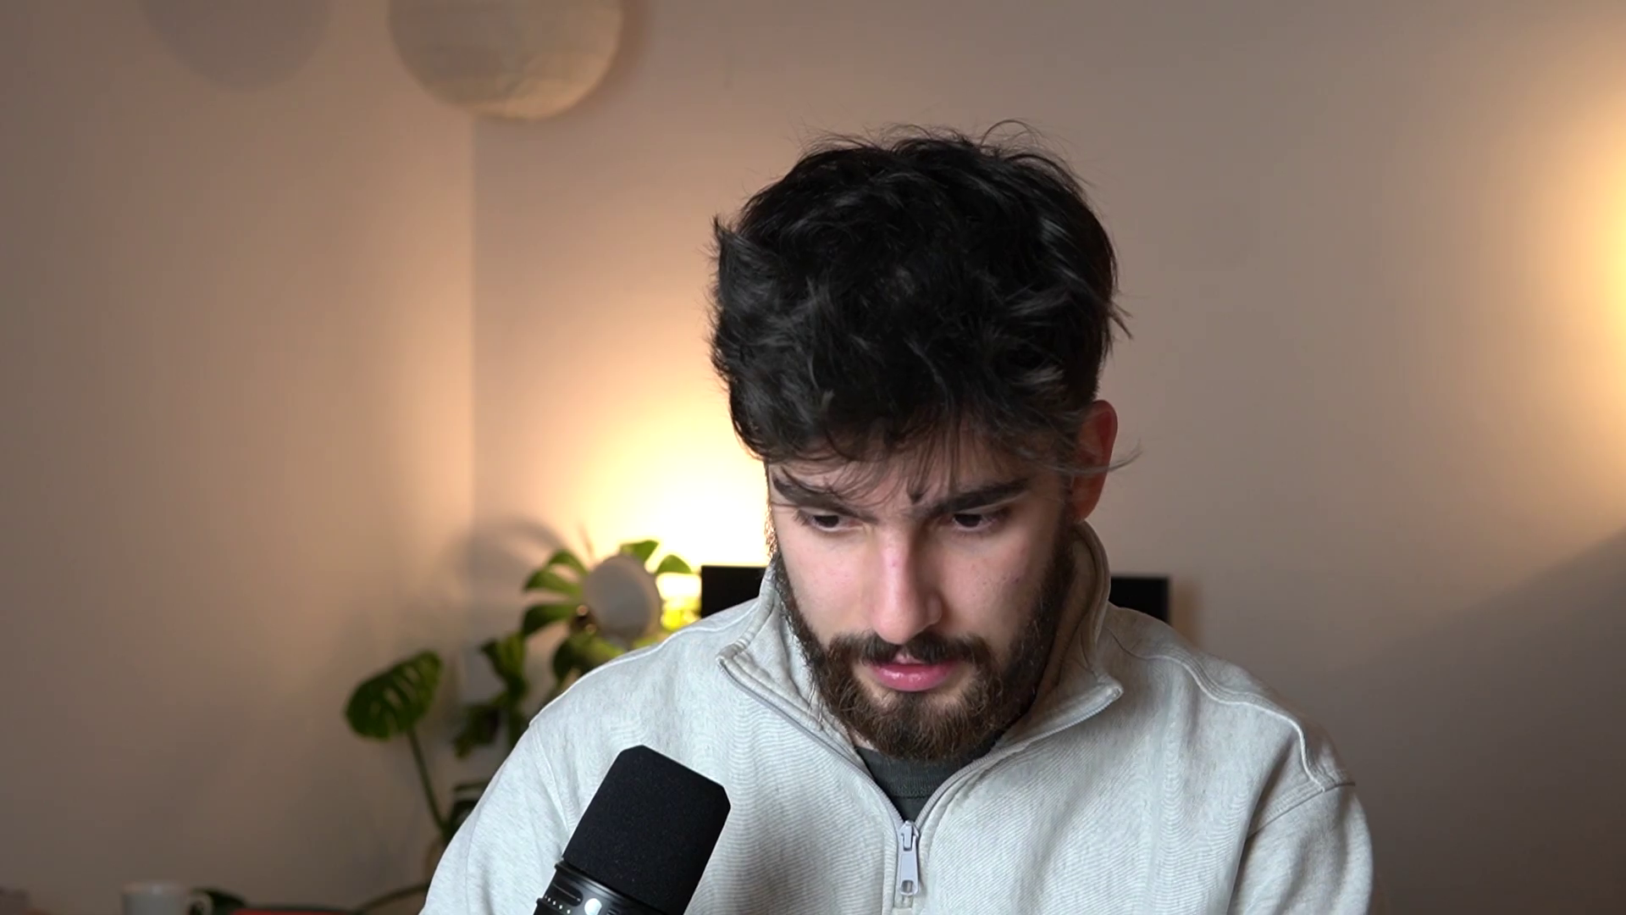
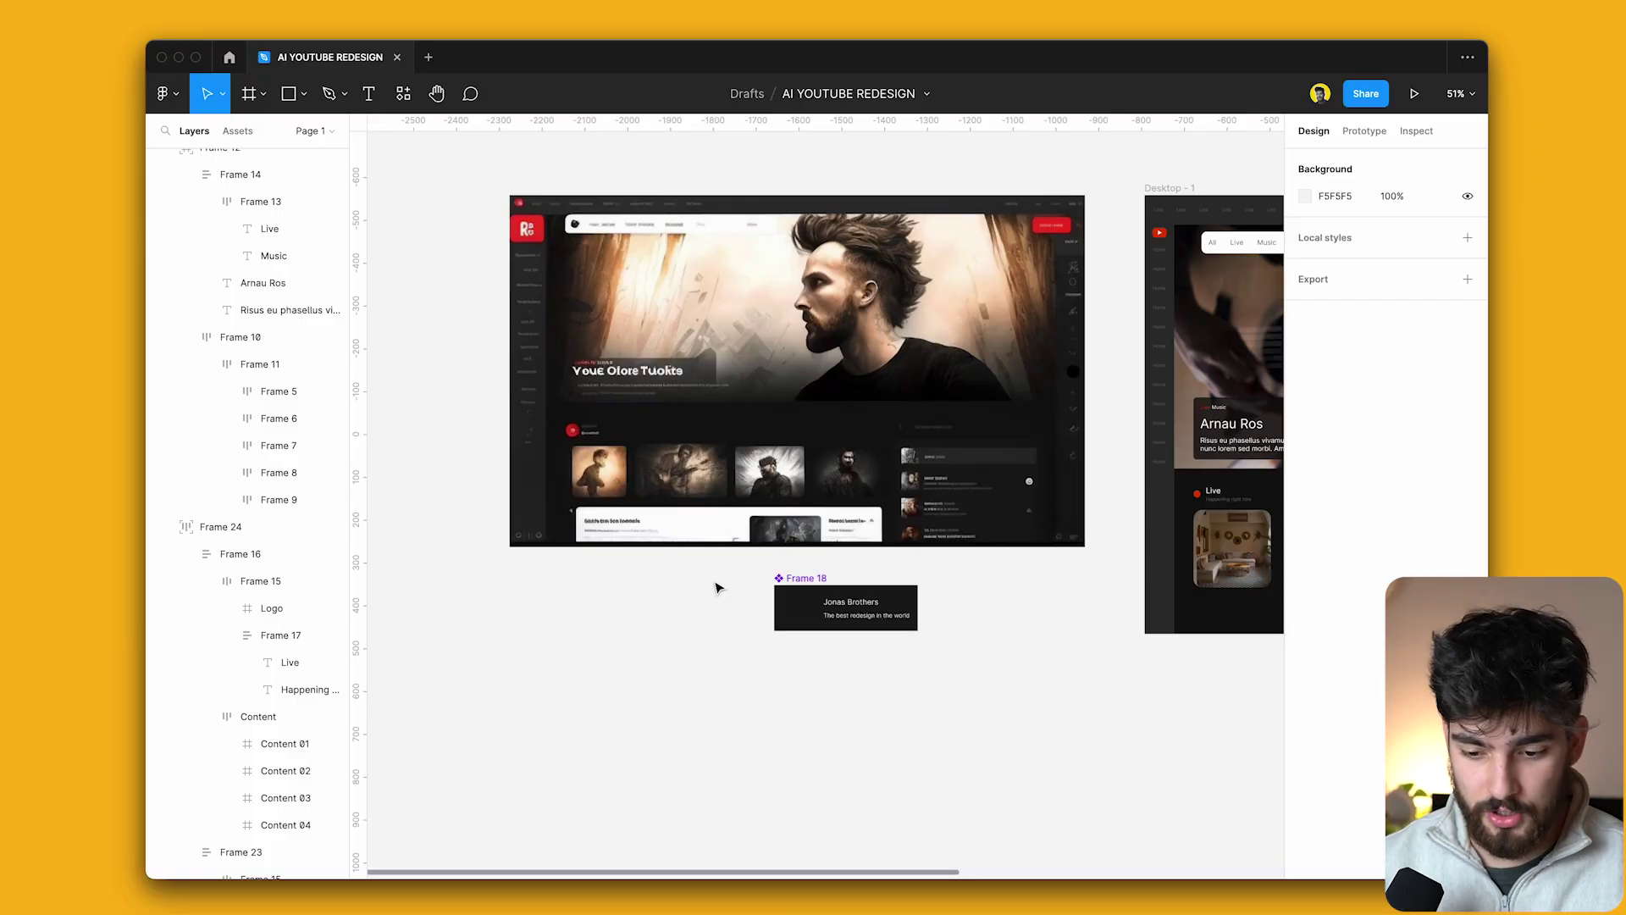
# Draw an 809×335 frame on the canvas below the Jonas Brothers card (Frame 18).
pyautogui.scroll(3, 606, 600)
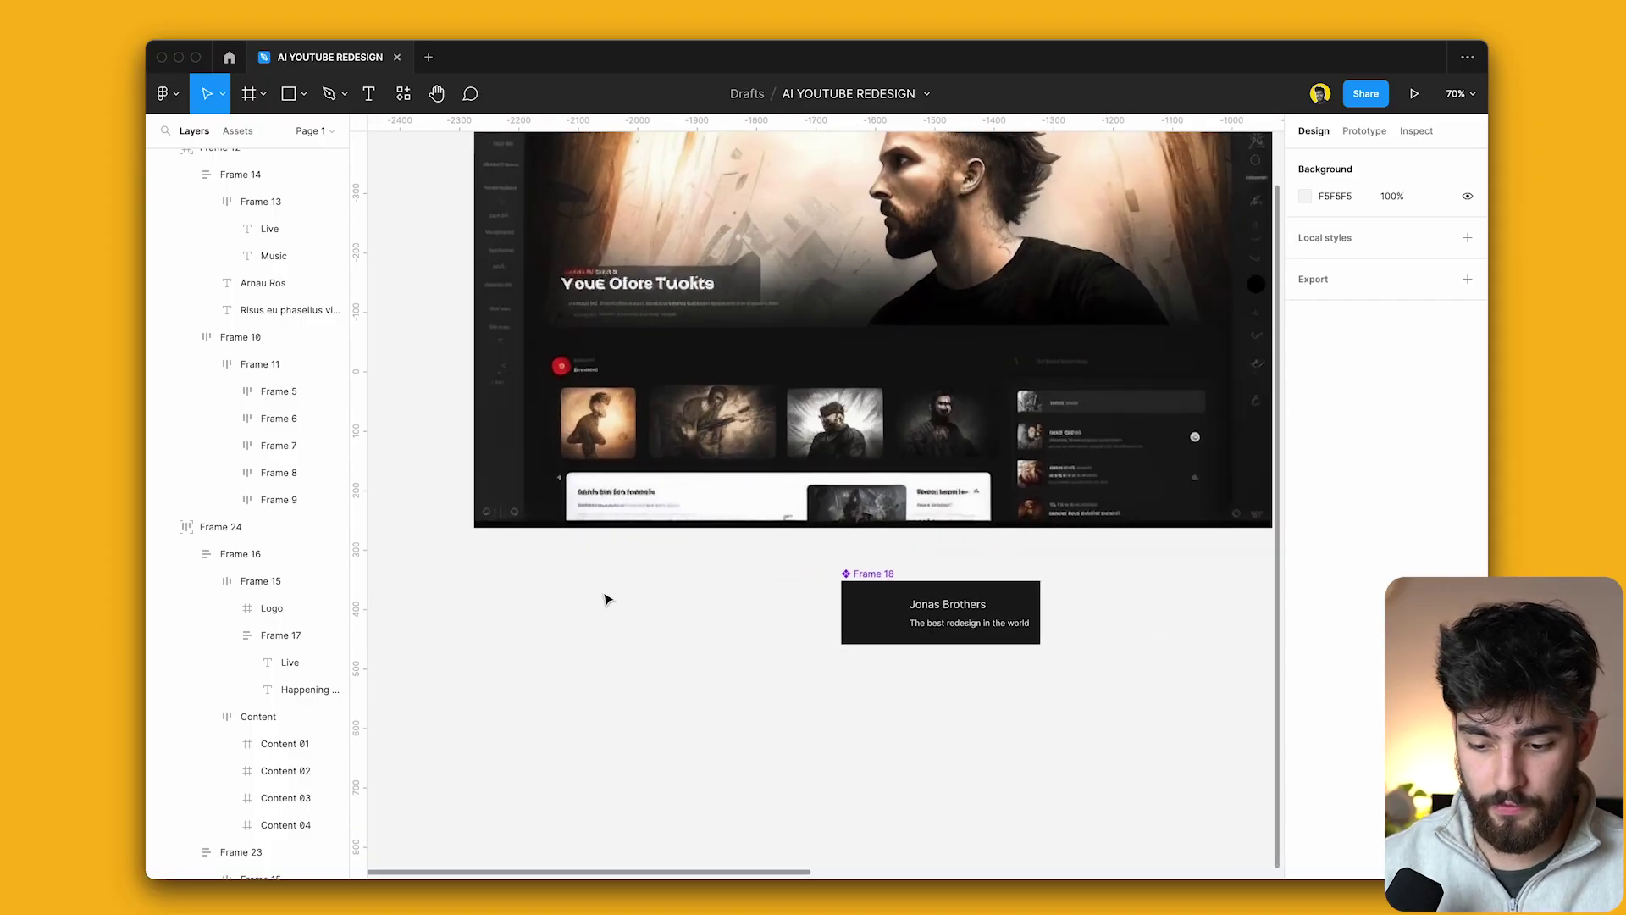
pyautogui.scroll(-2, 606, 600)
pyautogui.press('f')
pyautogui.moveTo(575, 592); pyautogui.dragTo(1056, 790)
pyautogui.scroll(-2, 773, 519)
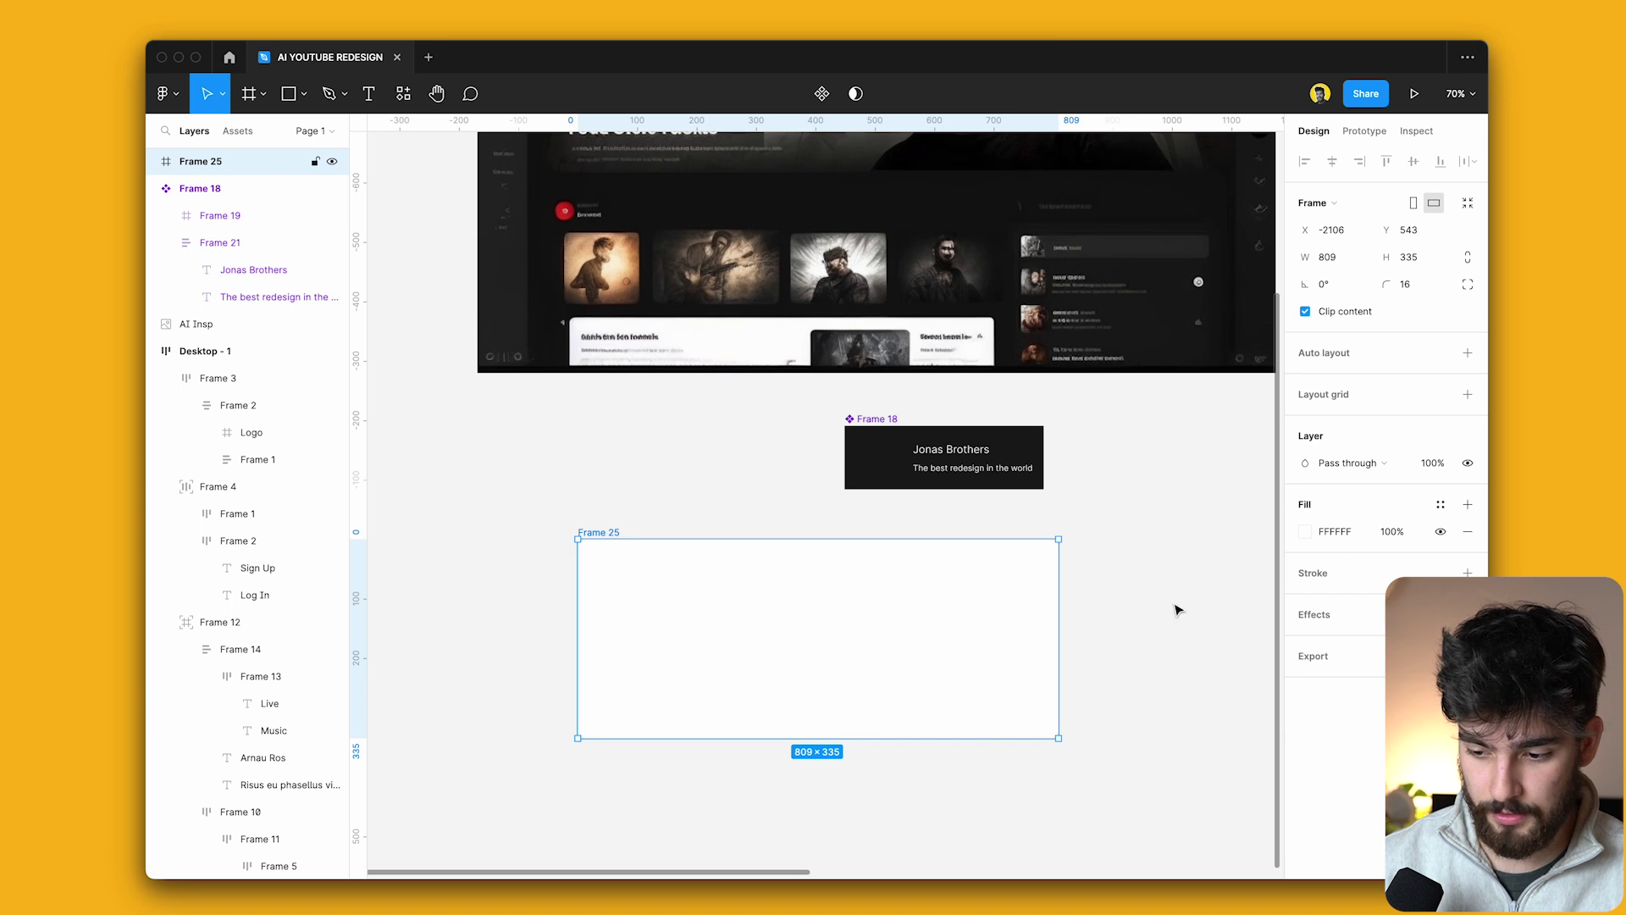
# Nudge the new frame left and add a slightly enlarged 'Featured Creator' heading inside it.
pyautogui.click(1132, 773)
pyautogui.moveTo(705, 621); pyautogui.dragTo(678, 617)
pyautogui.press('t')
pyautogui.click(604, 577)
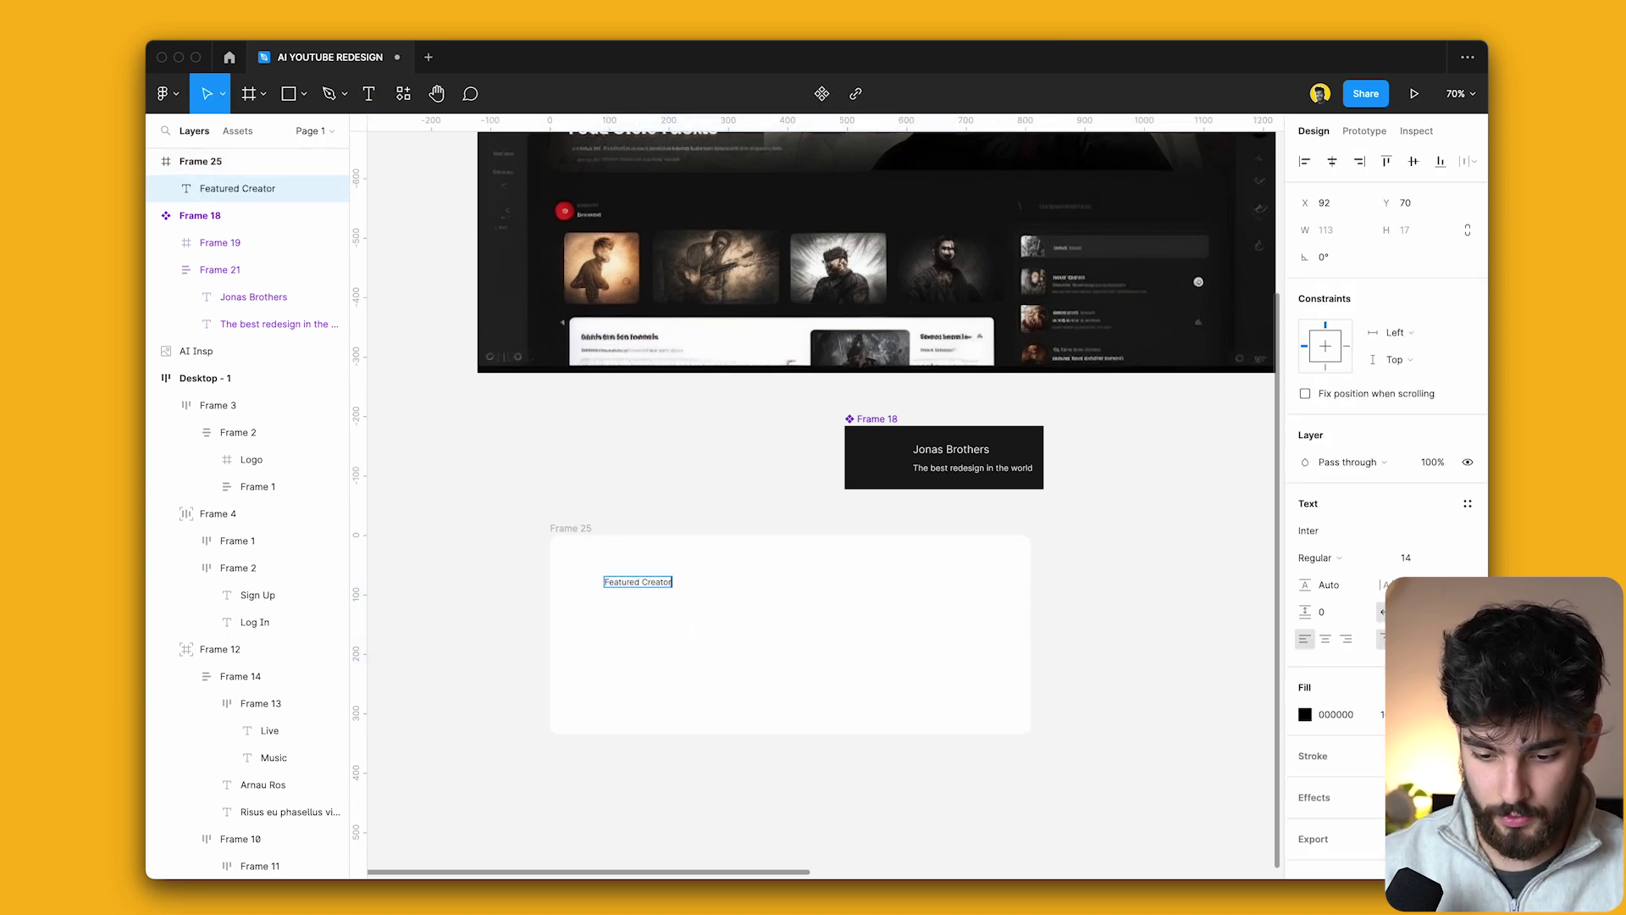
pyautogui.press('k')
pyautogui.moveTo(674, 581); pyautogui.dragTo(598, 617)
pyautogui.press('v')
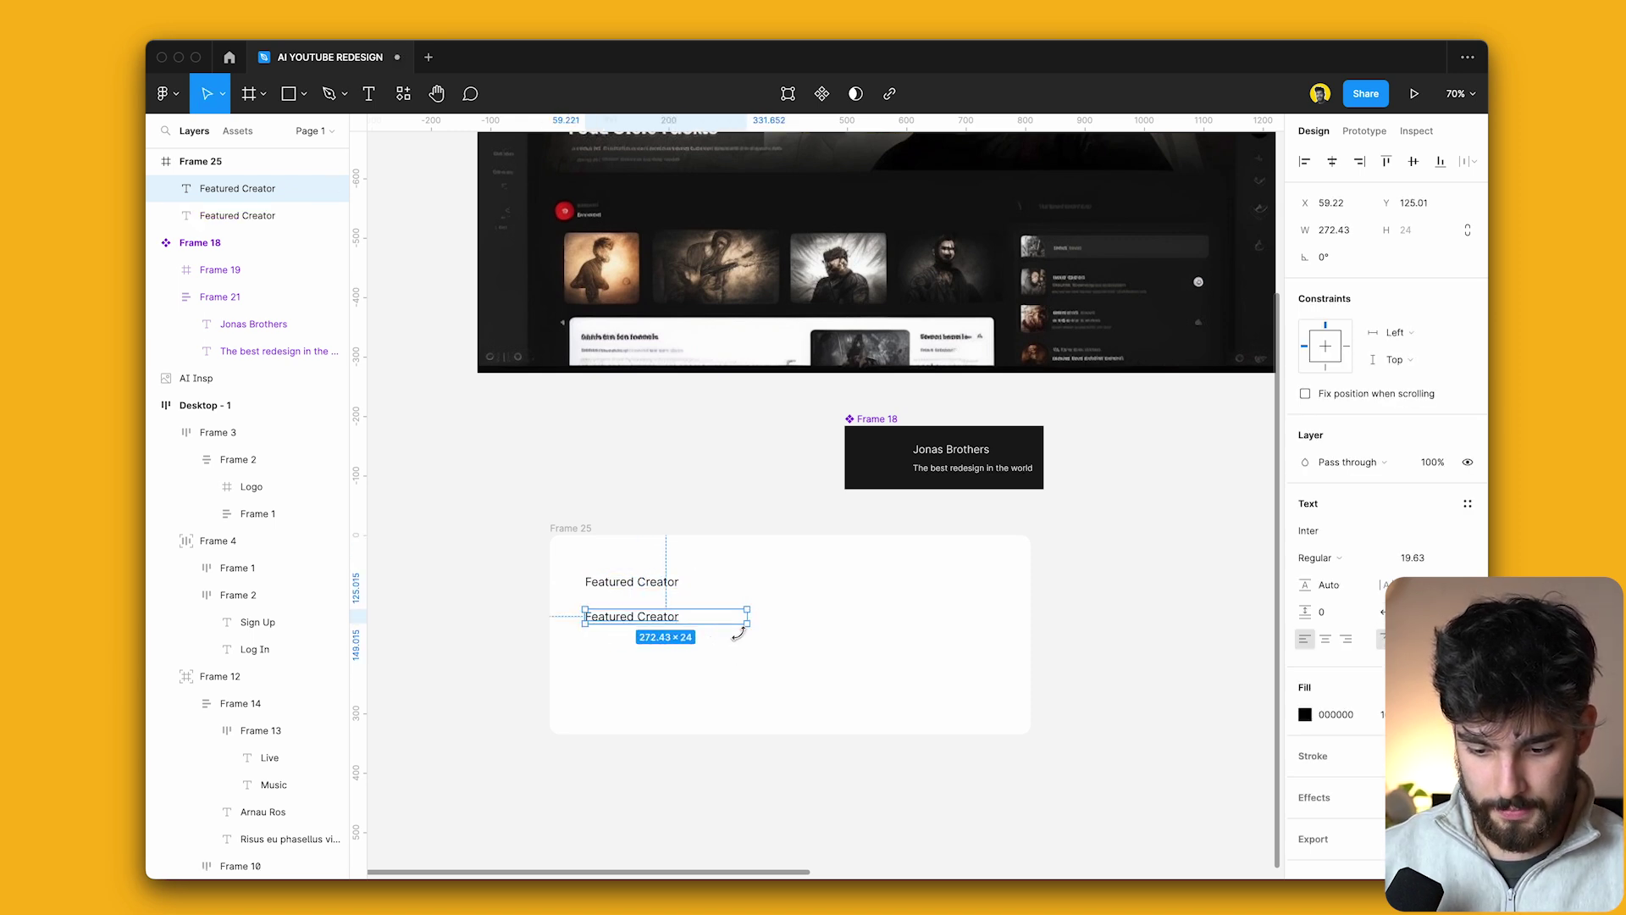
# Turn a heading copy into a grey 9A9A9A lorem ipsum paragraph about 332 wide.
pyautogui.moveTo(724, 627); pyautogui.dragTo(720, 686)
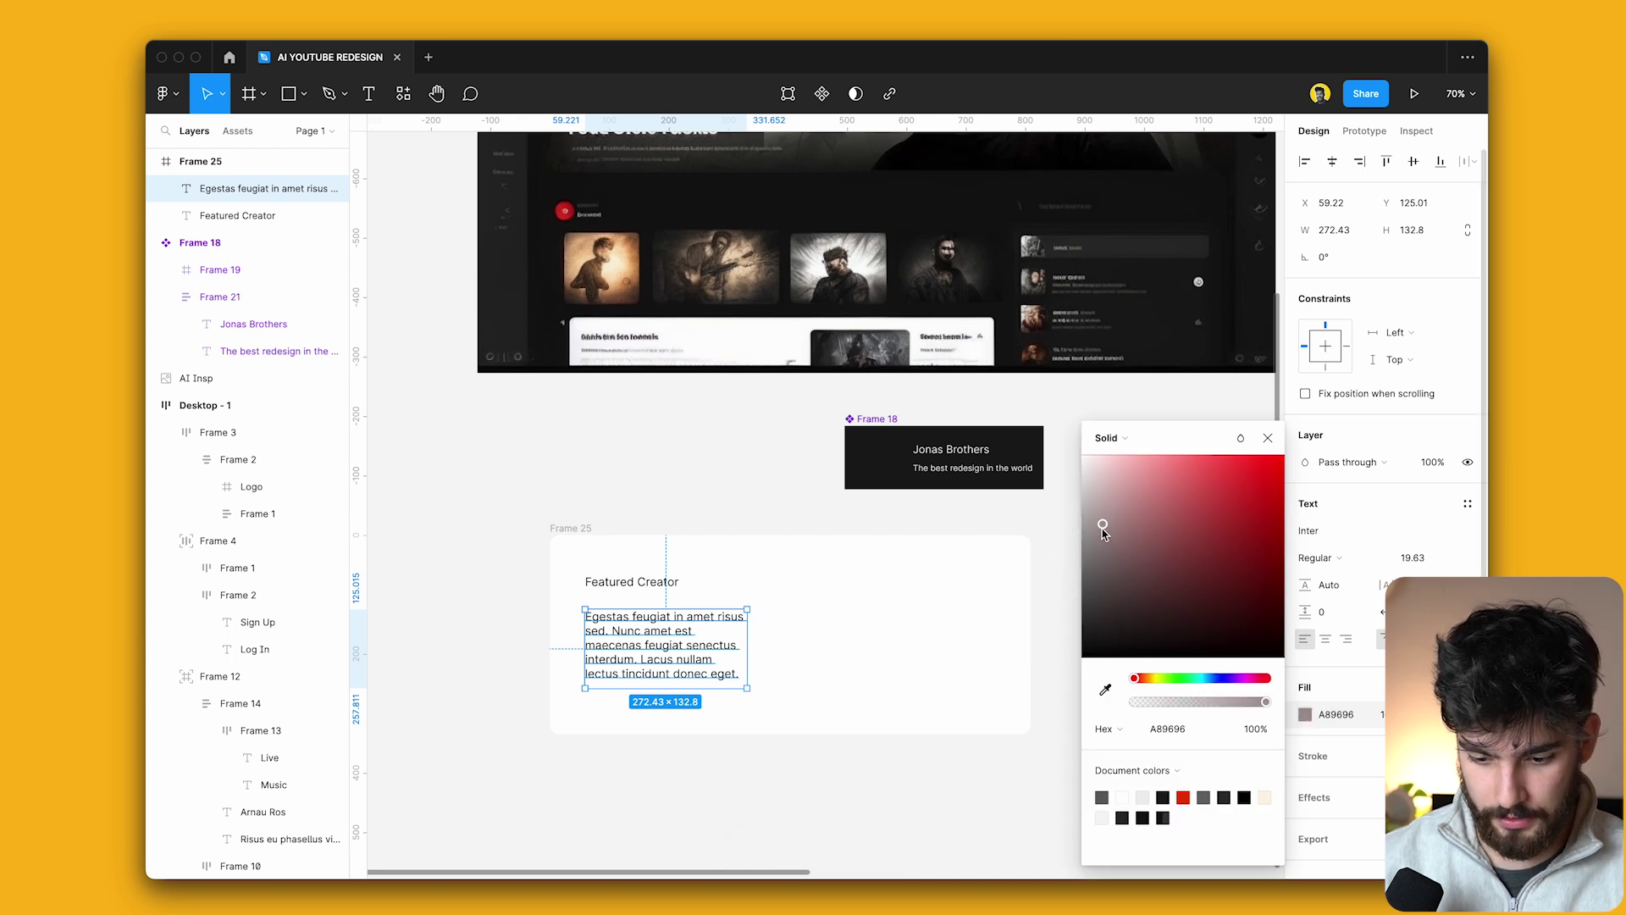
pyautogui.click(893, 642)
pyautogui.click(636, 643)
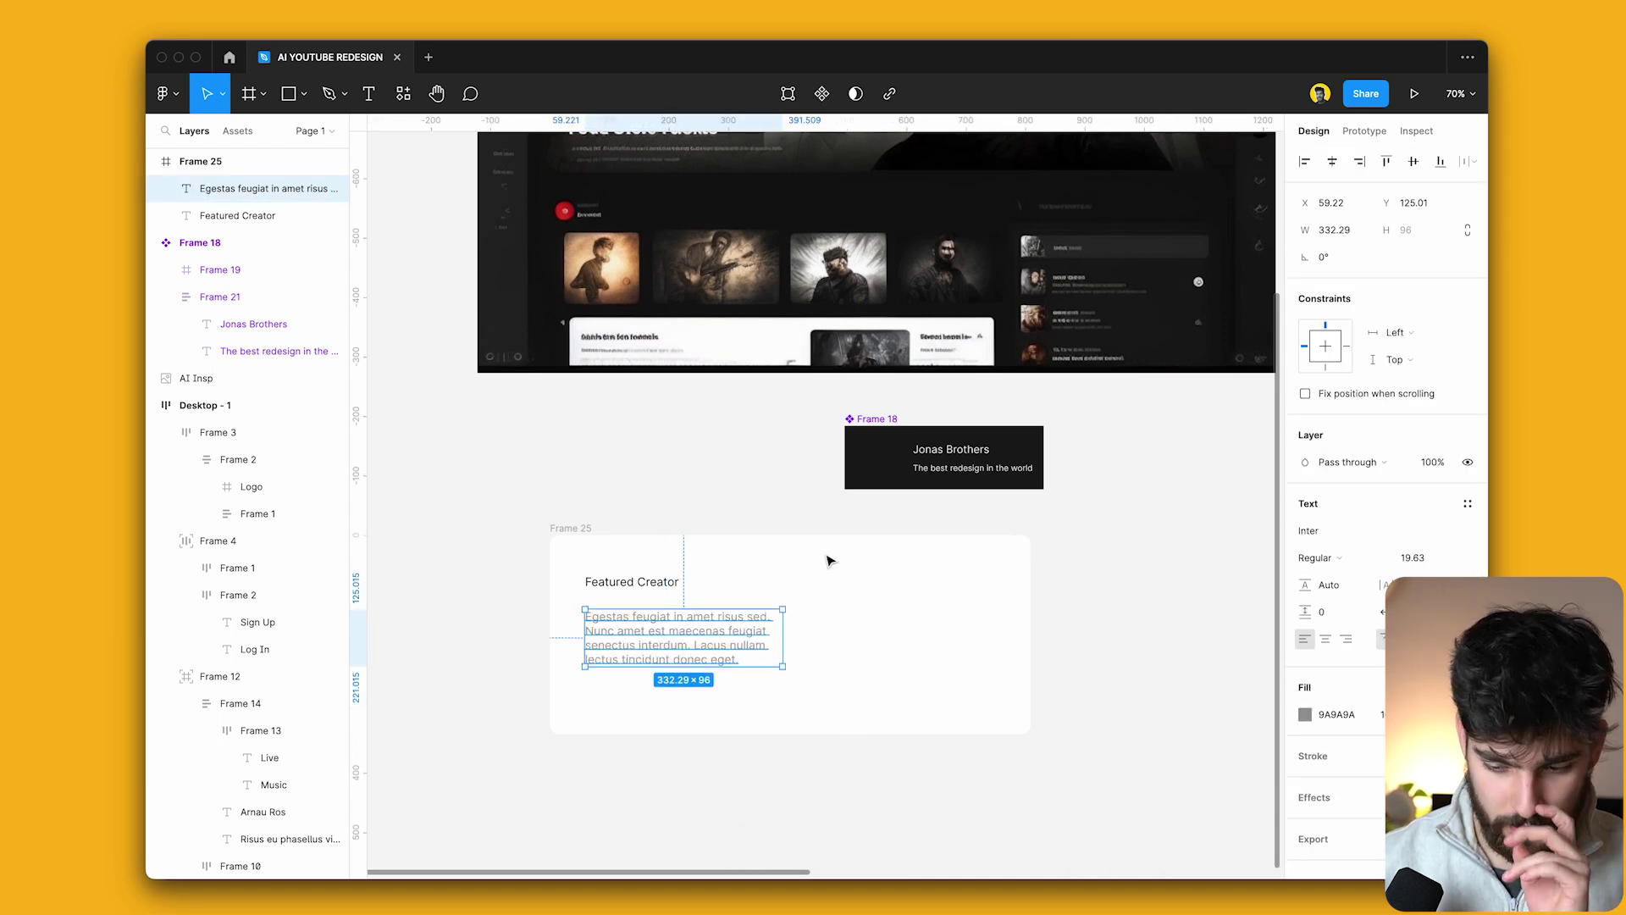
pyautogui.click(937, 574)
pyautogui.scroll(2, 937, 577)
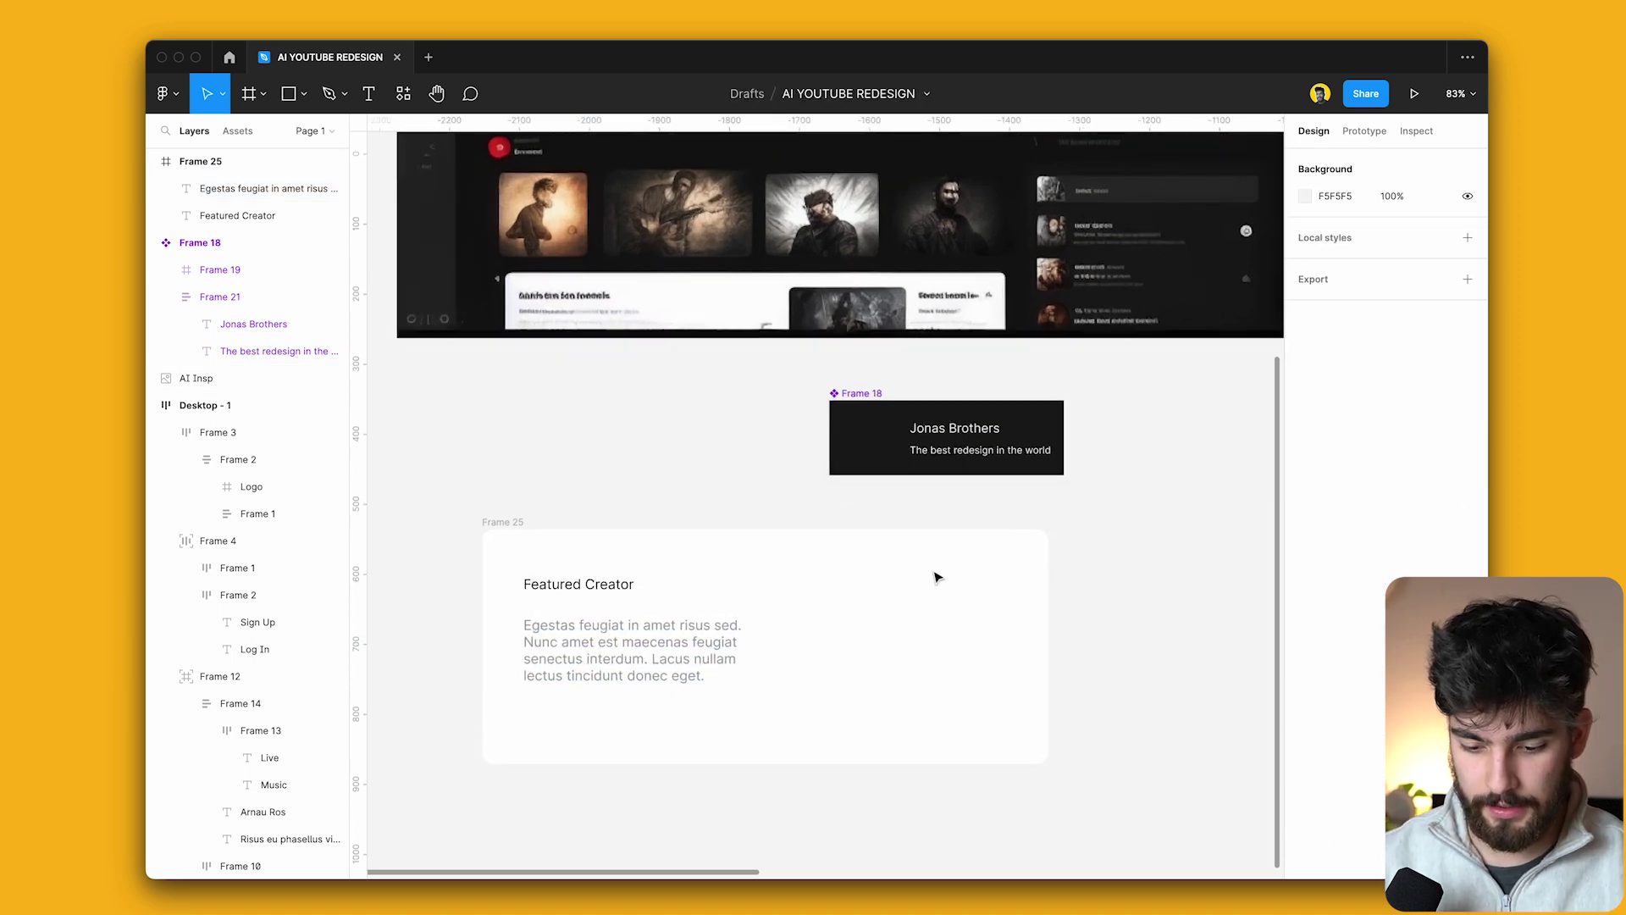
# Type a '+' at the card's top right, rotate it 45° into an X and scale it.
pyautogui.click(908, 620)
pyautogui.write('X')
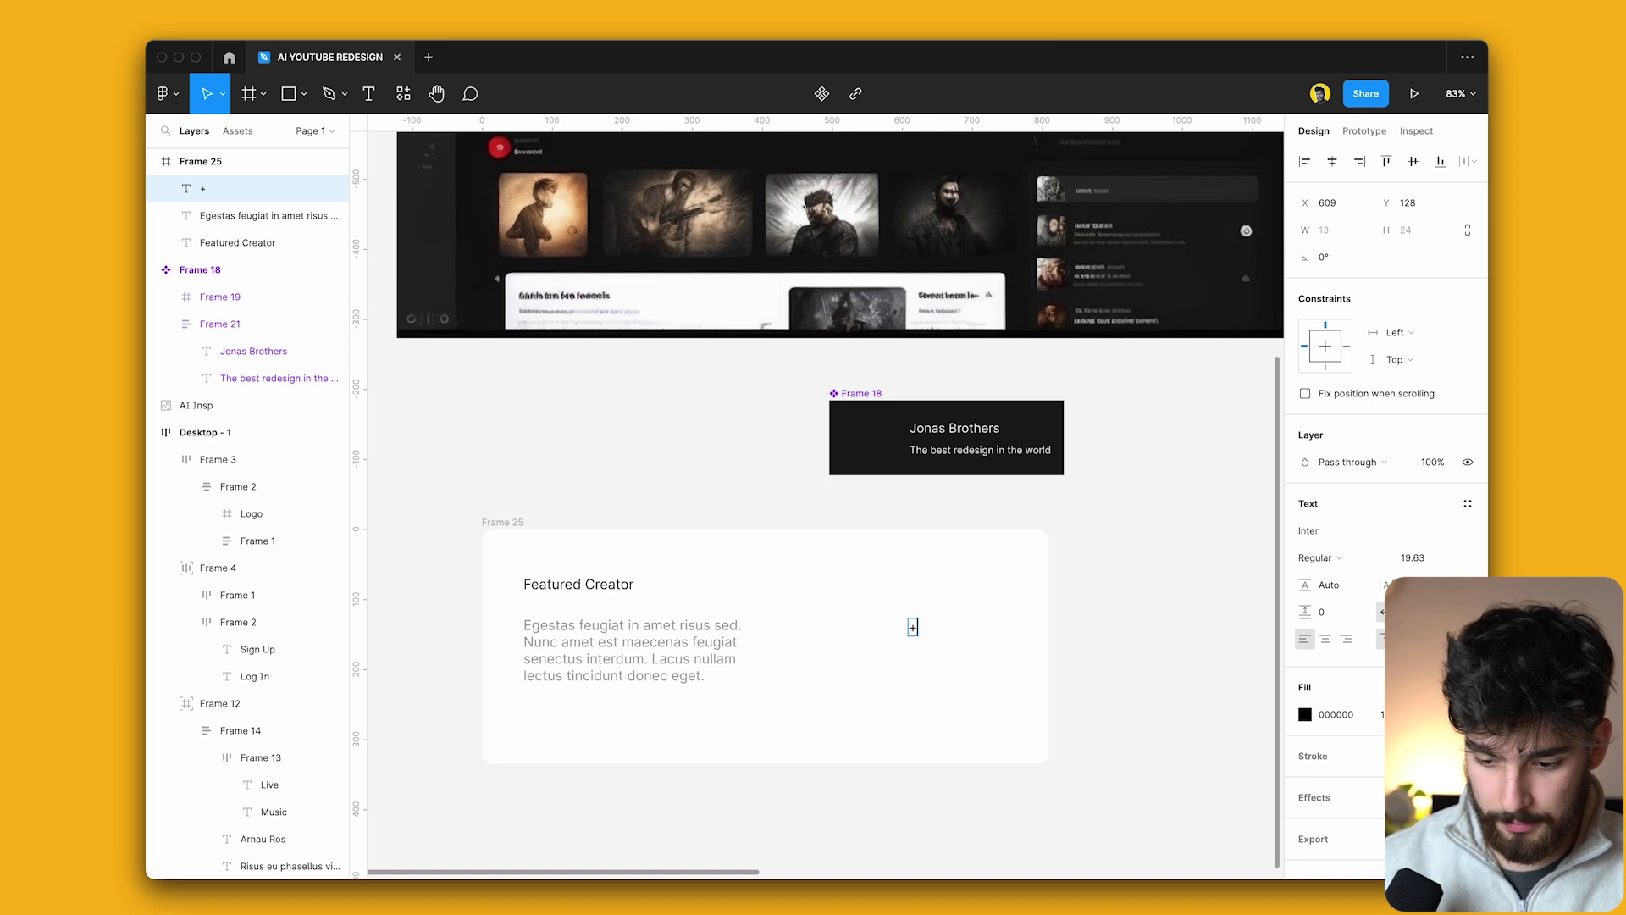
pyautogui.scroll(5, 974, 584)
pyautogui.moveTo(862, 654); pyautogui.dragTo(1056, 549)
pyautogui.press('k')
# Convert the X into vector outlines with Outline Stroke from the command search.
pyautogui.press('super+shift+slash')
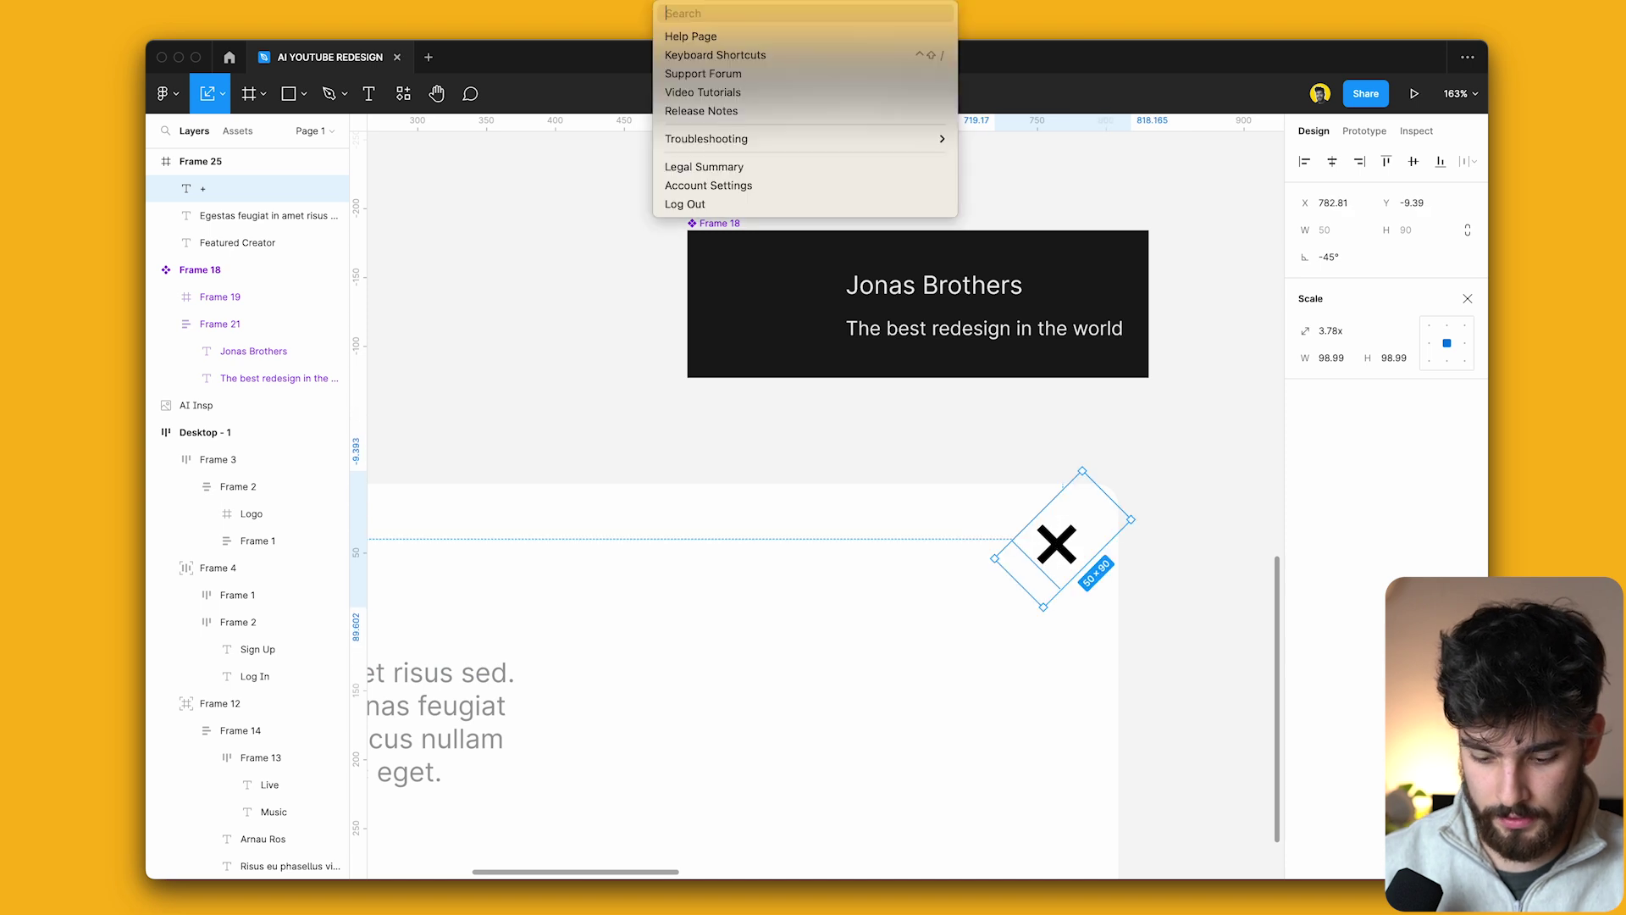
pyautogui.write('outline')
pyautogui.press('Down')
pyautogui.press('Down')
pyautogui.press('Down')
pyautogui.press('Down')
pyautogui.press('Down')
pyautogui.press('Down')
pyautogui.press('Down')
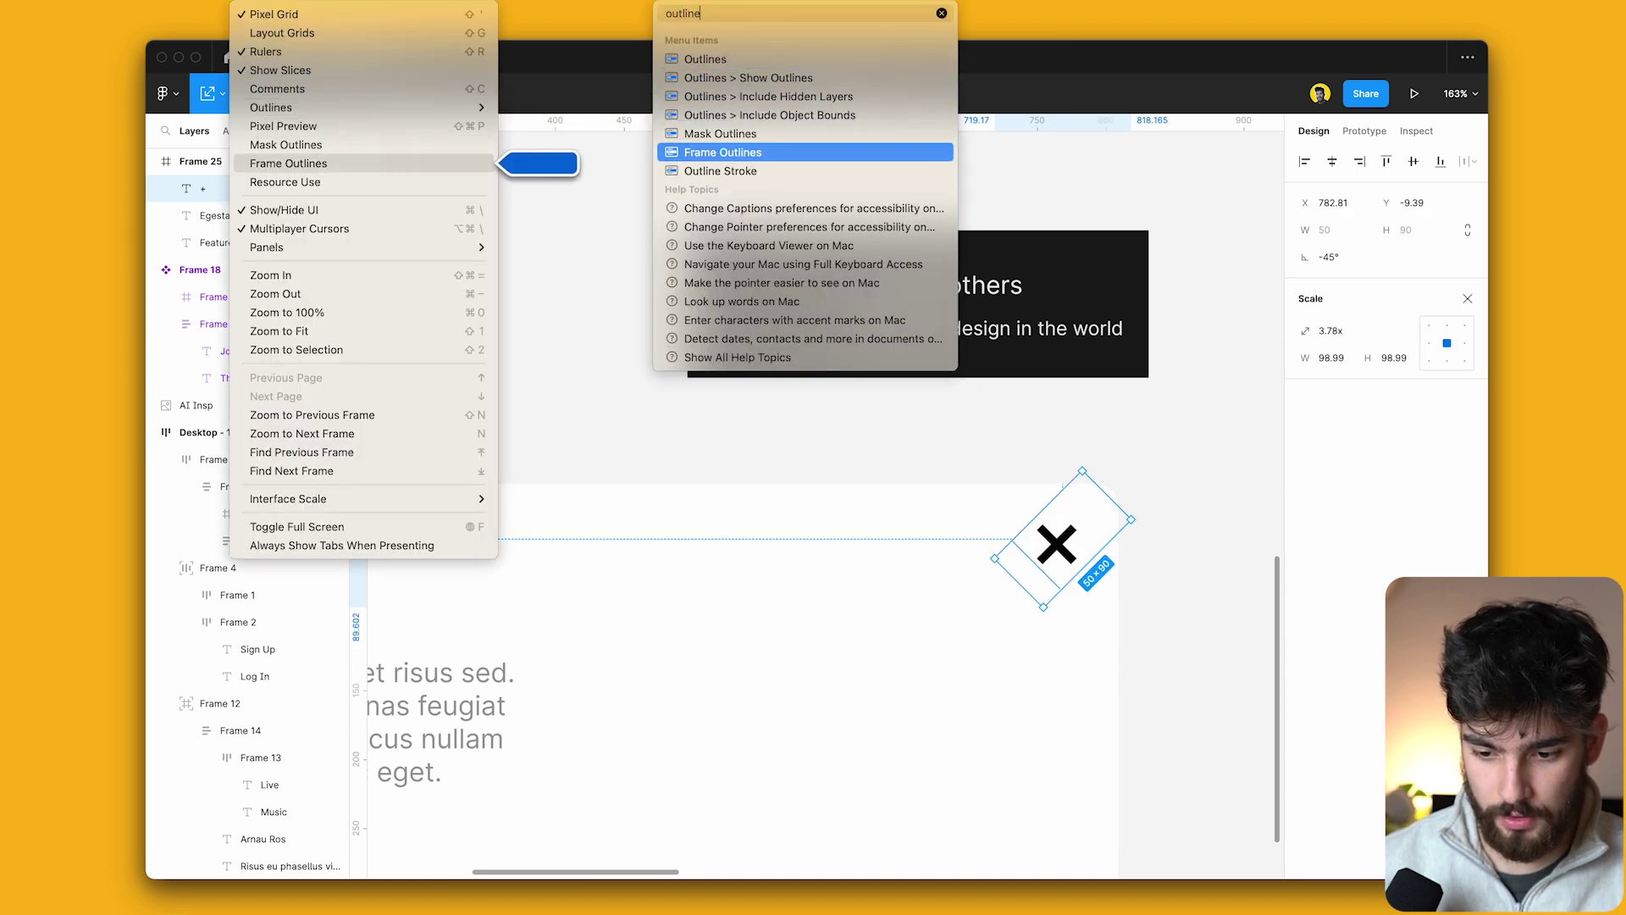
pyautogui.press('Return')
pyautogui.scroll(5, 1050, 559)
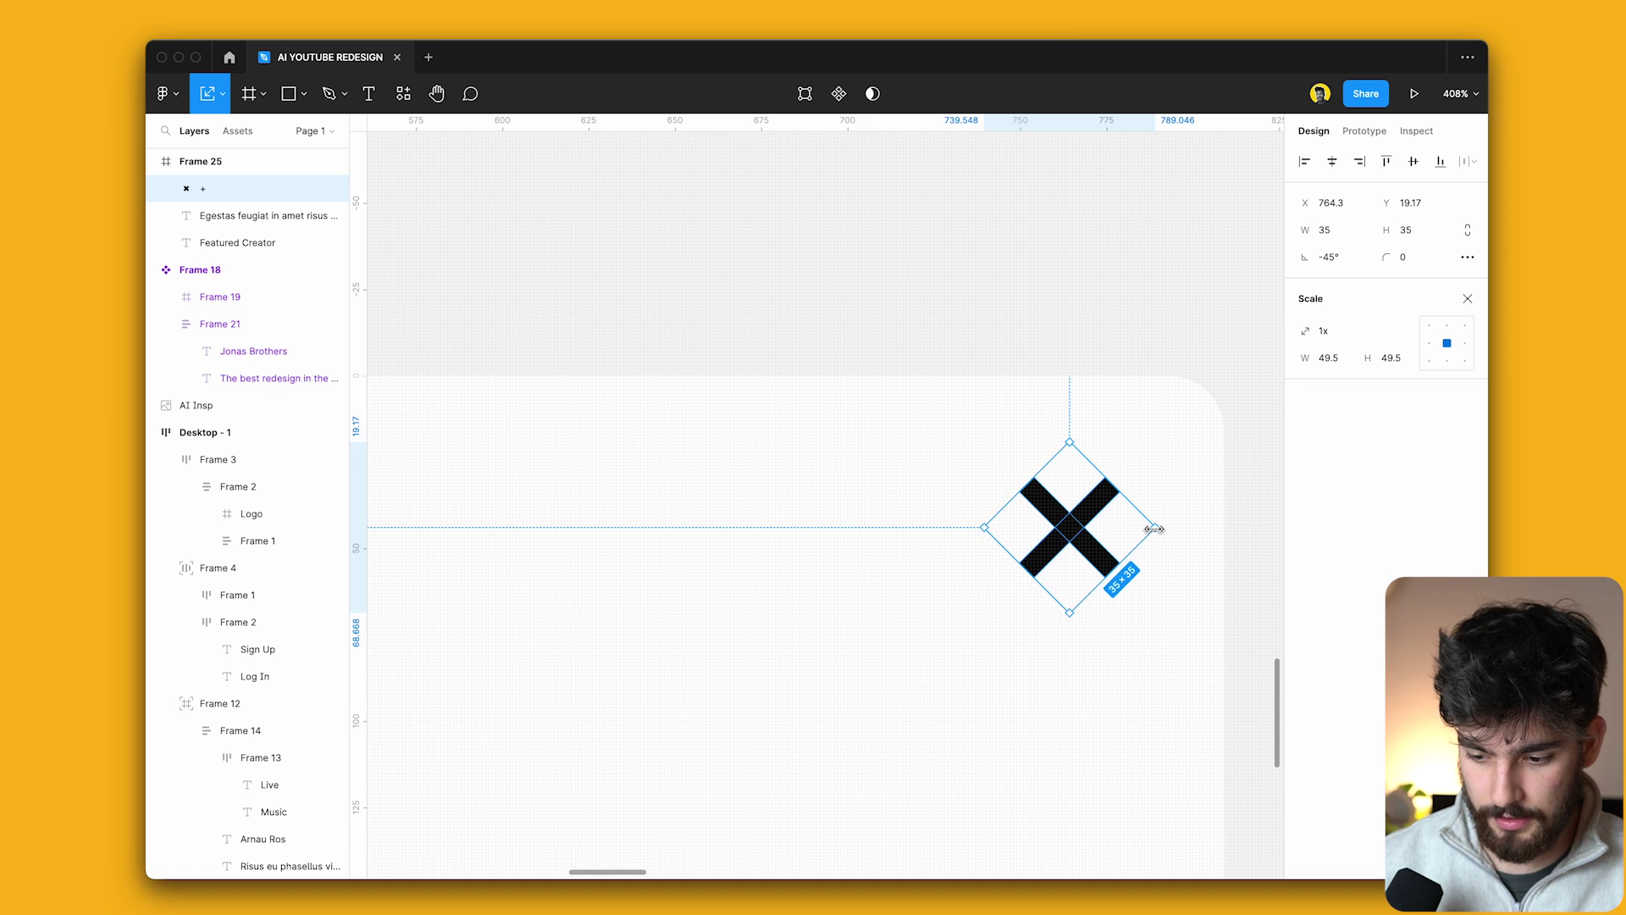
pyautogui.press('Escape')
pyautogui.scroll(-10, 931, 508)
pyautogui.scroll(2, 872, 525)
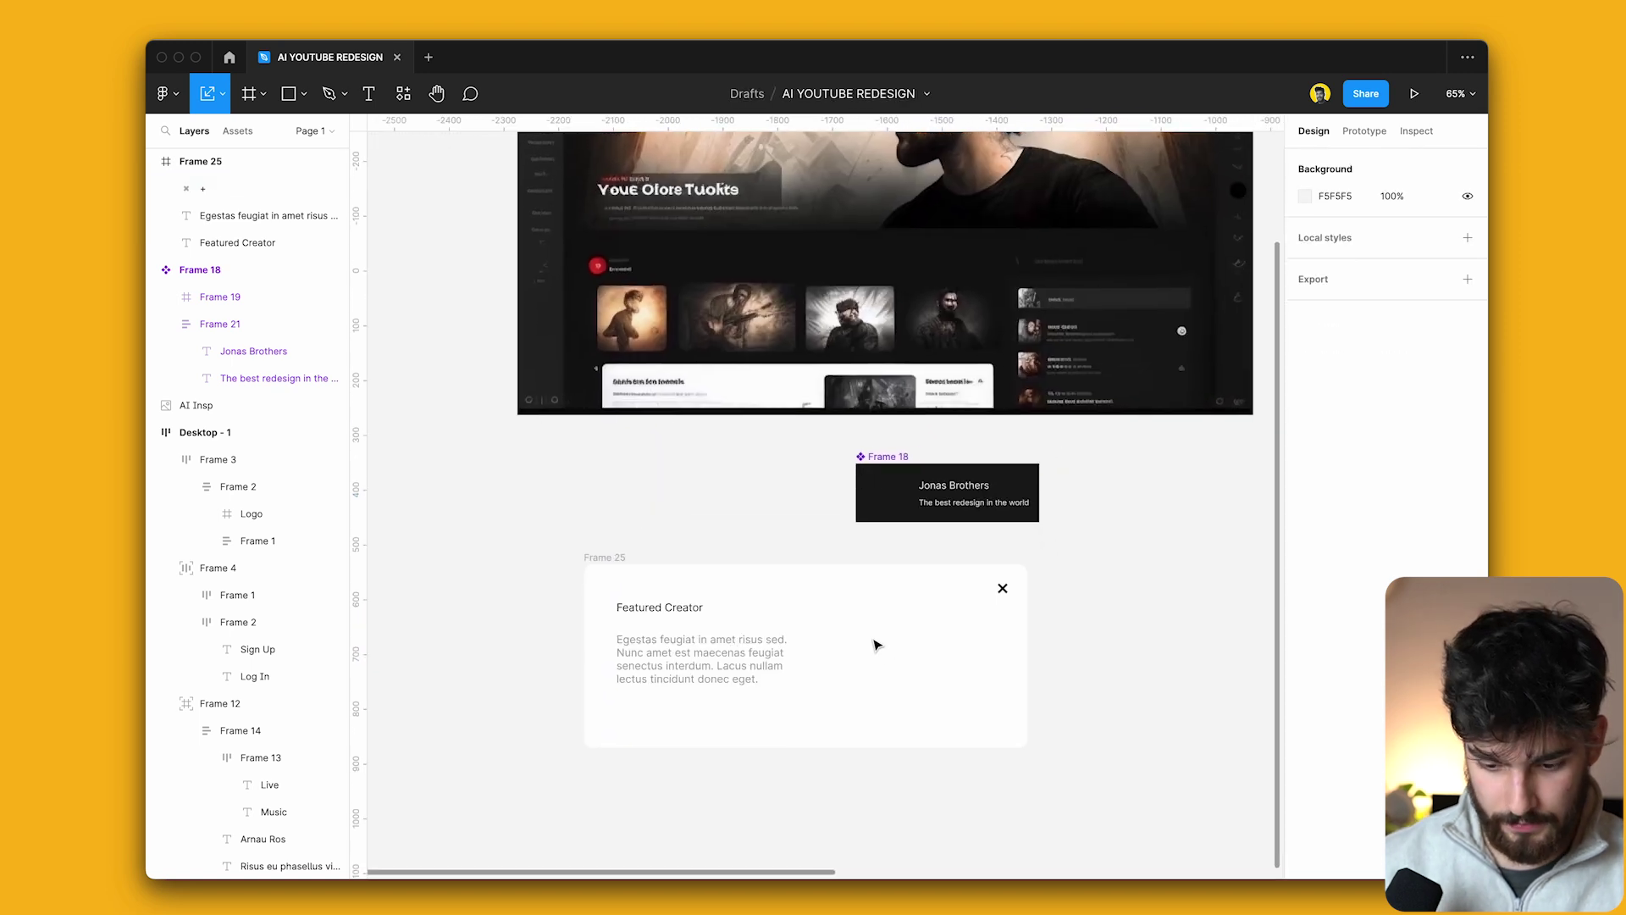
# Add a 216×216 square frame in the card, filled with a rounded Unsplash photo.
pyautogui.press('f')
pyautogui.moveTo(883, 636)
pyautogui.mouseDown()
pyautogui.moveTo(937, 657)
pyautogui.moveTo(915, 664)
pyautogui.moveTo(922, 653)
pyautogui.mouseUp()
pyautogui.click(772, 42)
pyautogui.click(521, 34)
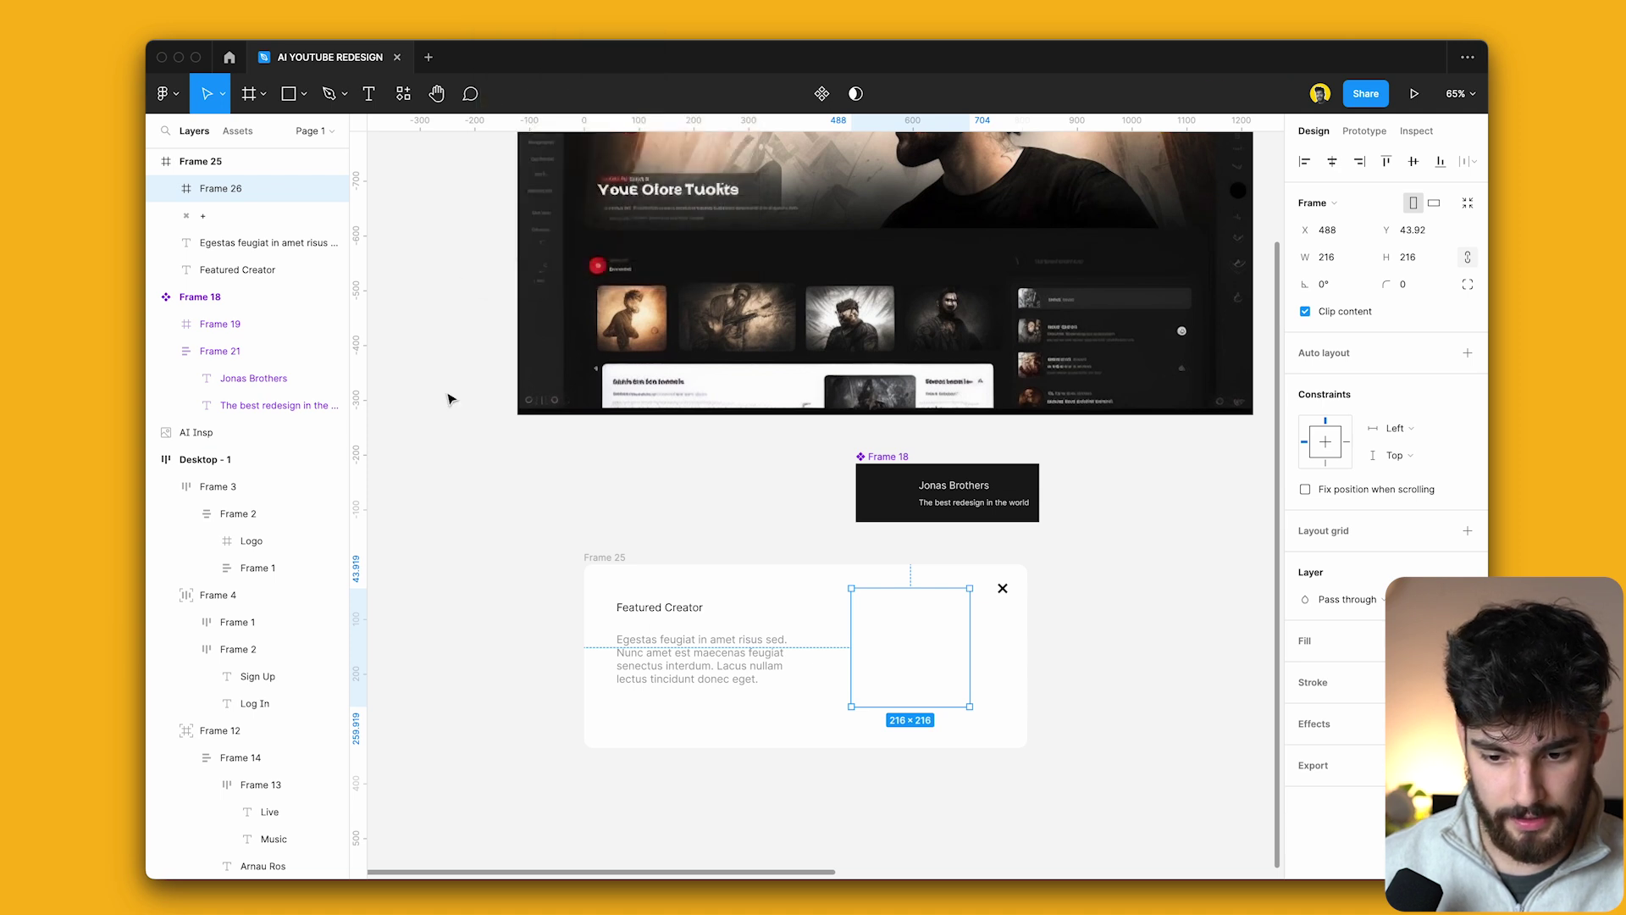
pyautogui.click(357, 290)
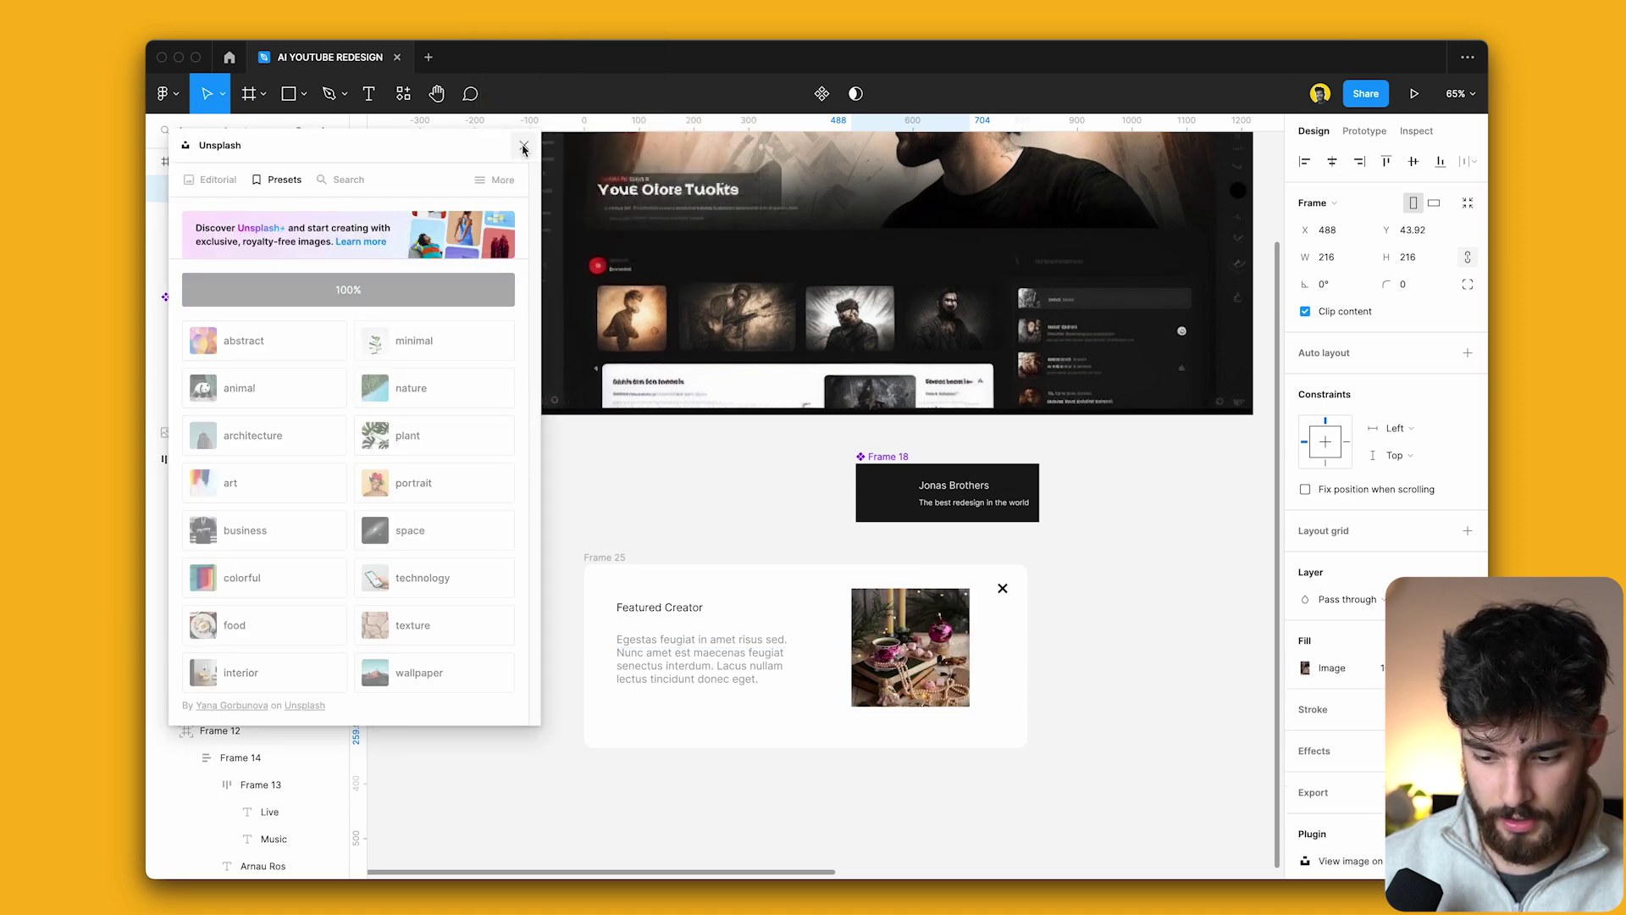
pyautogui.moveTo(1378, 289); pyautogui.dragTo(1406, 288)
# Shift the heading and paragraph right of the photo and narrow the card to 672 wide.
pyautogui.moveTo(678, 643); pyautogui.dragTo(987, 675)
pyautogui.scroll(5, 948, 391)
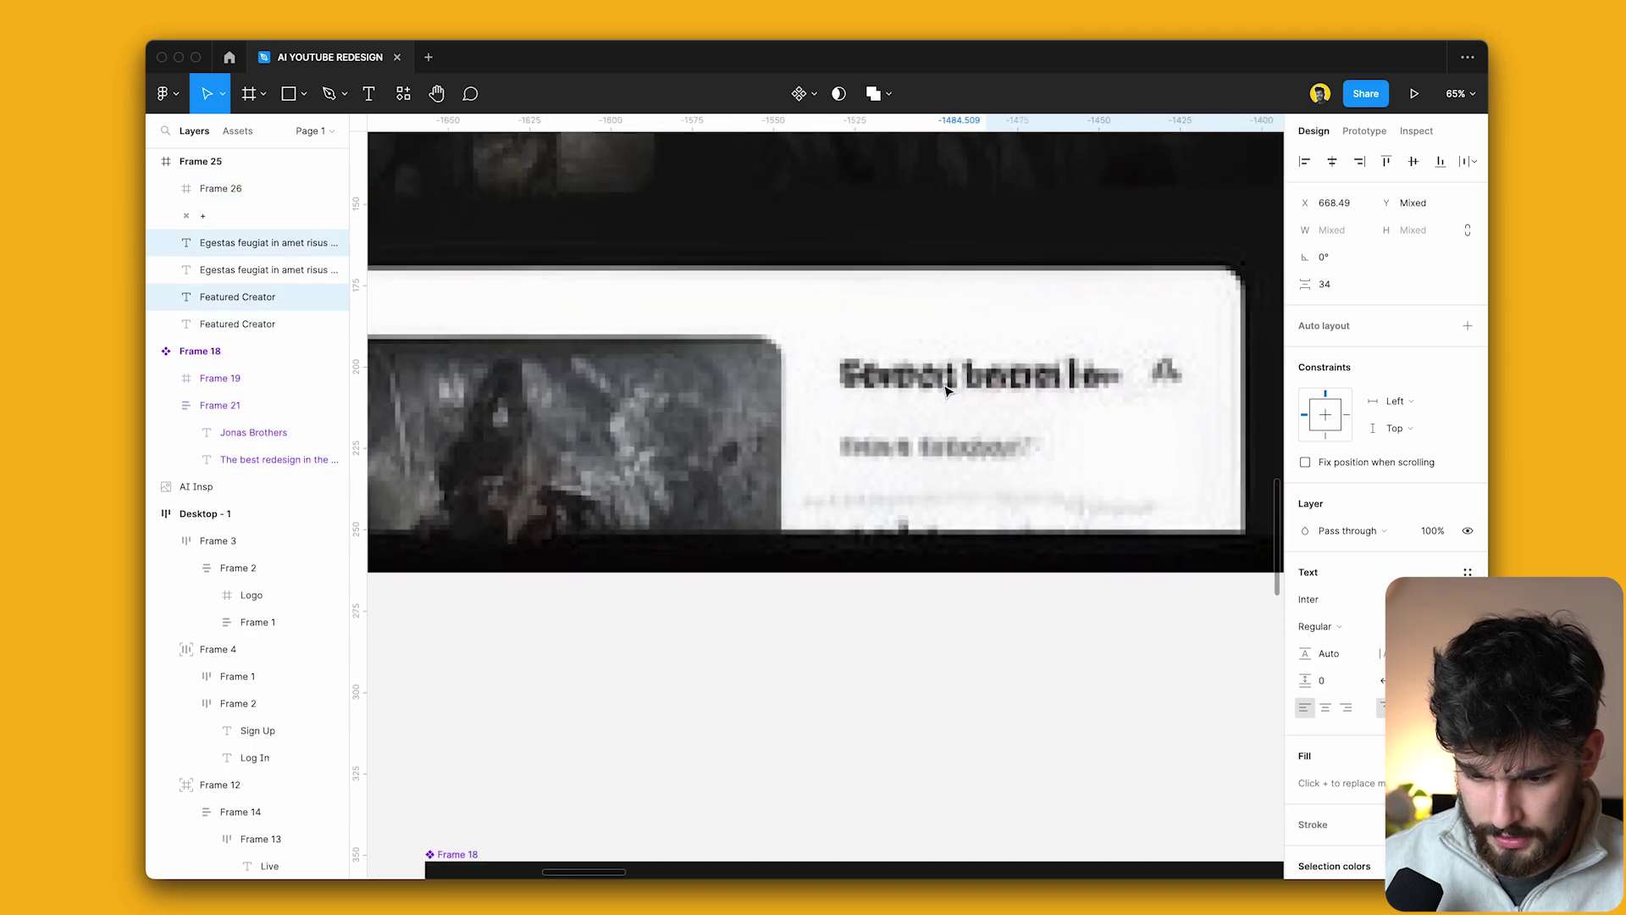
pyautogui.moveTo(995, 600); pyautogui.dragTo(1014, 602)
pyautogui.press('Escape')
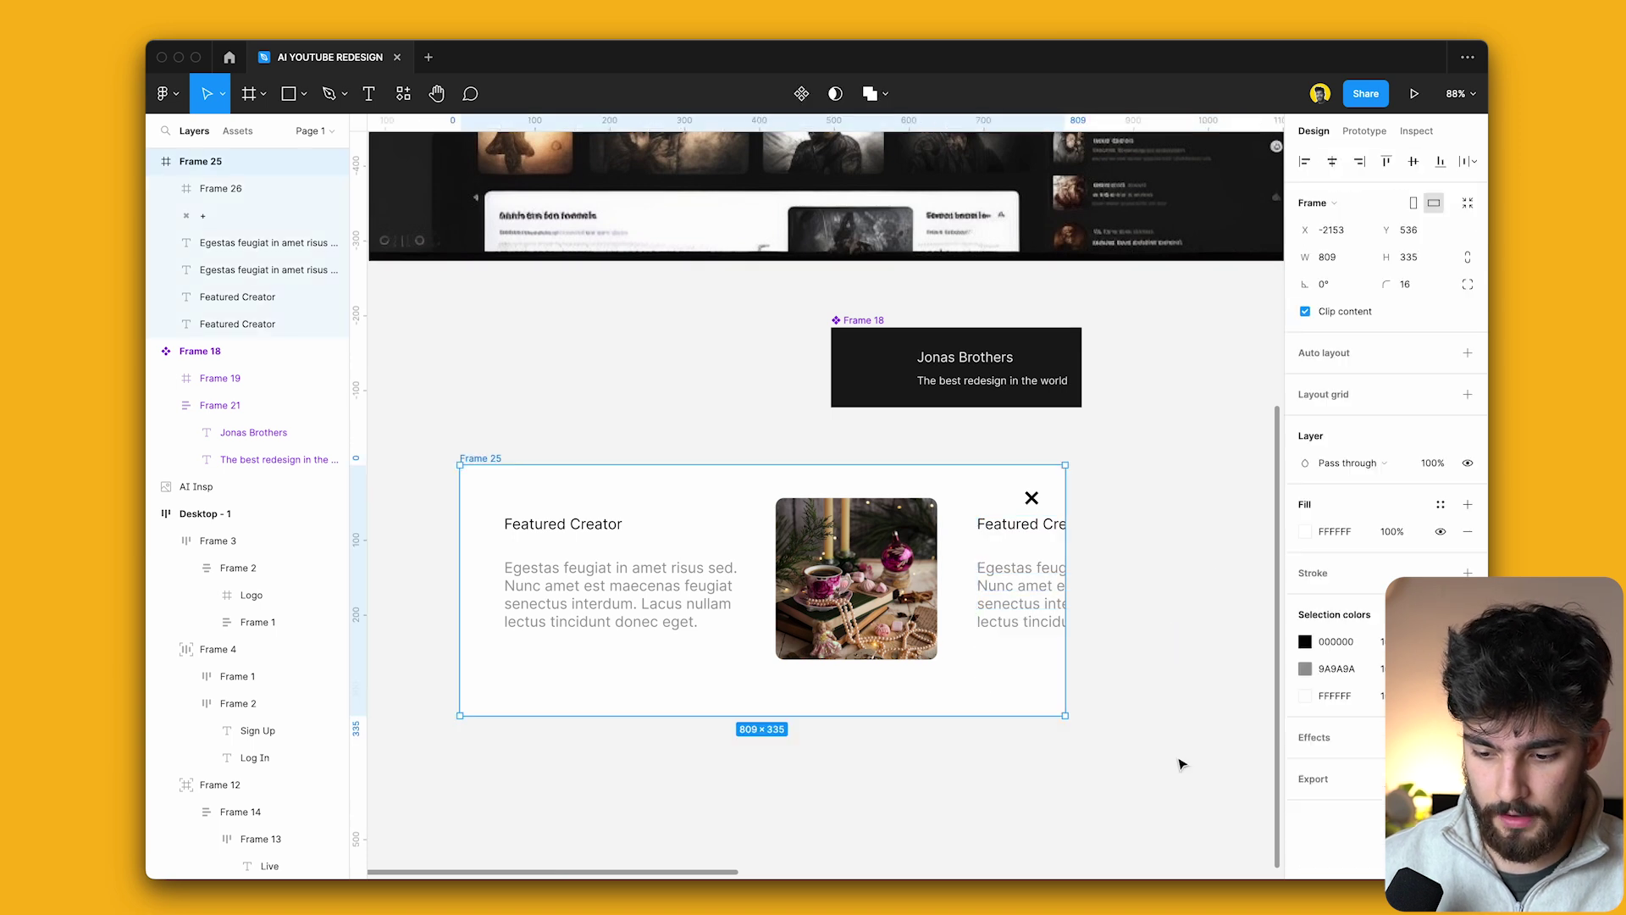
pyautogui.moveTo(1069, 659); pyautogui.dragTo(965, 657)
pyautogui.scroll(-3, 966, 657)
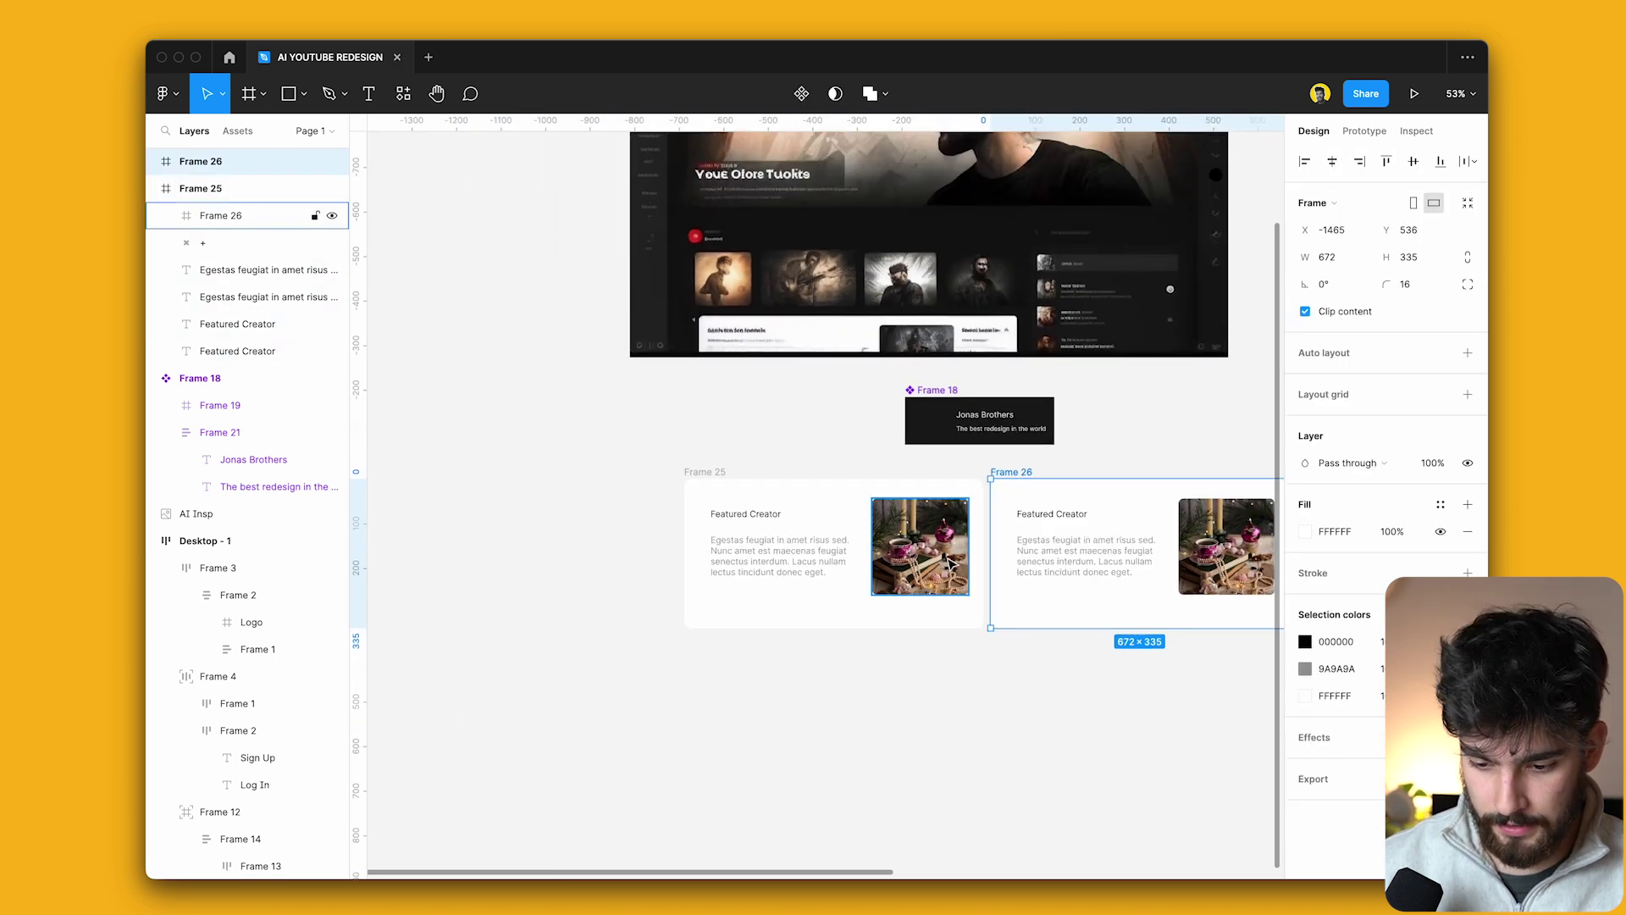
# Apply auto layout to the card, delete the X, fill it near-white FEFEFE, and set 24 padding.
pyautogui.hotkey('shift', 'a')
pyautogui.click(935, 501)
pyautogui.press('Delete')
pyautogui.click(708, 497)
pyautogui.press('i')
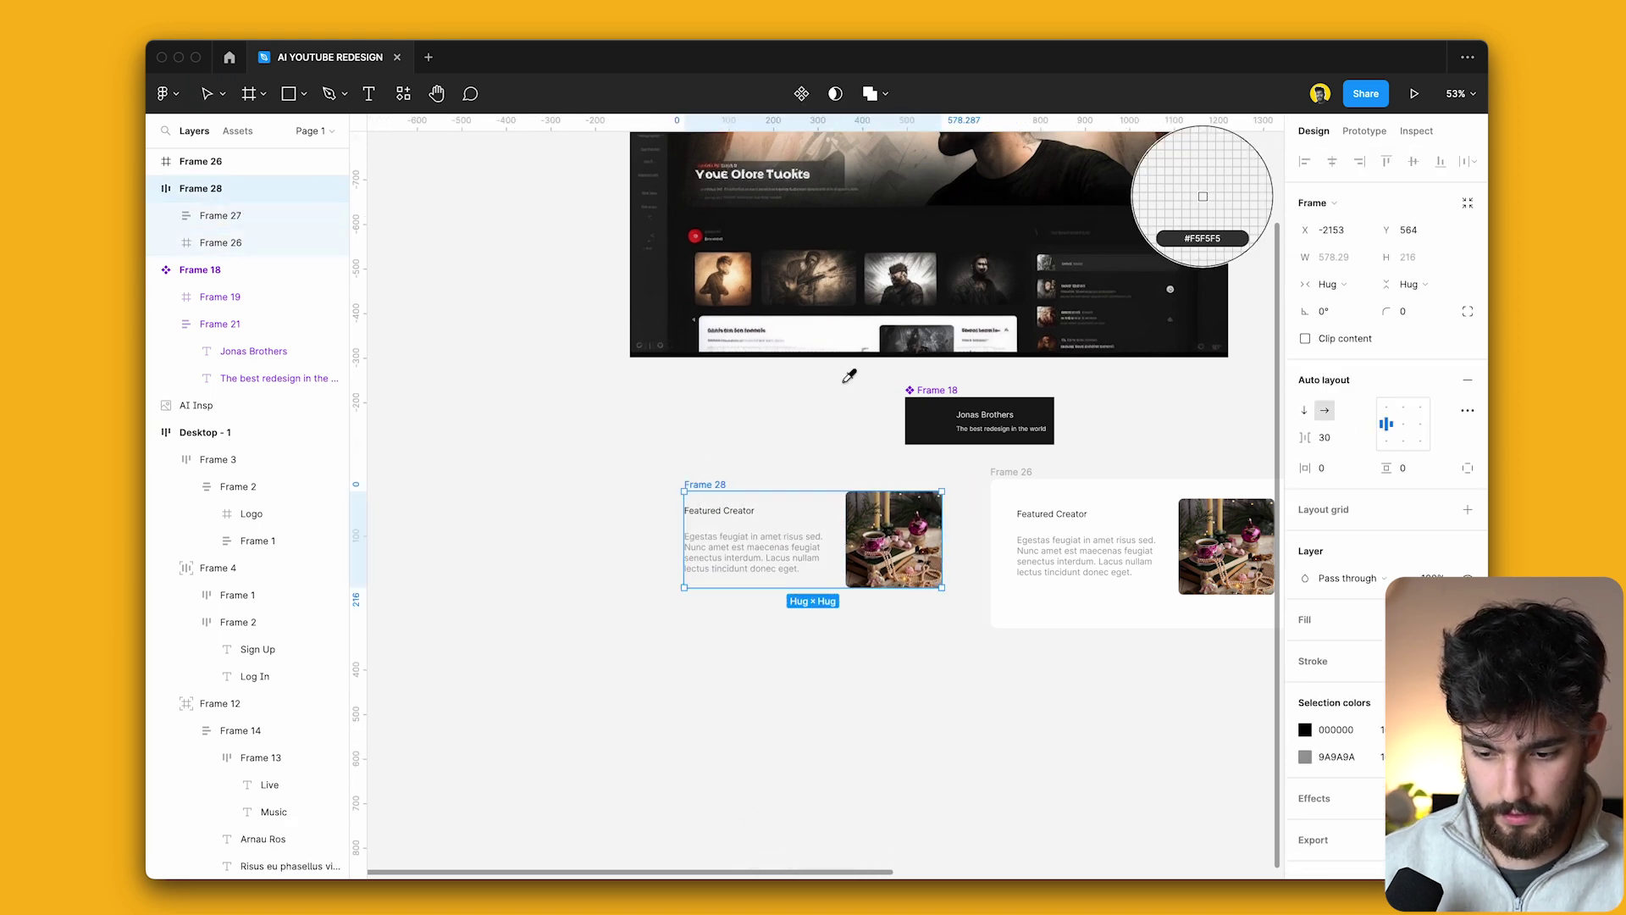
pyautogui.click(854, 323)
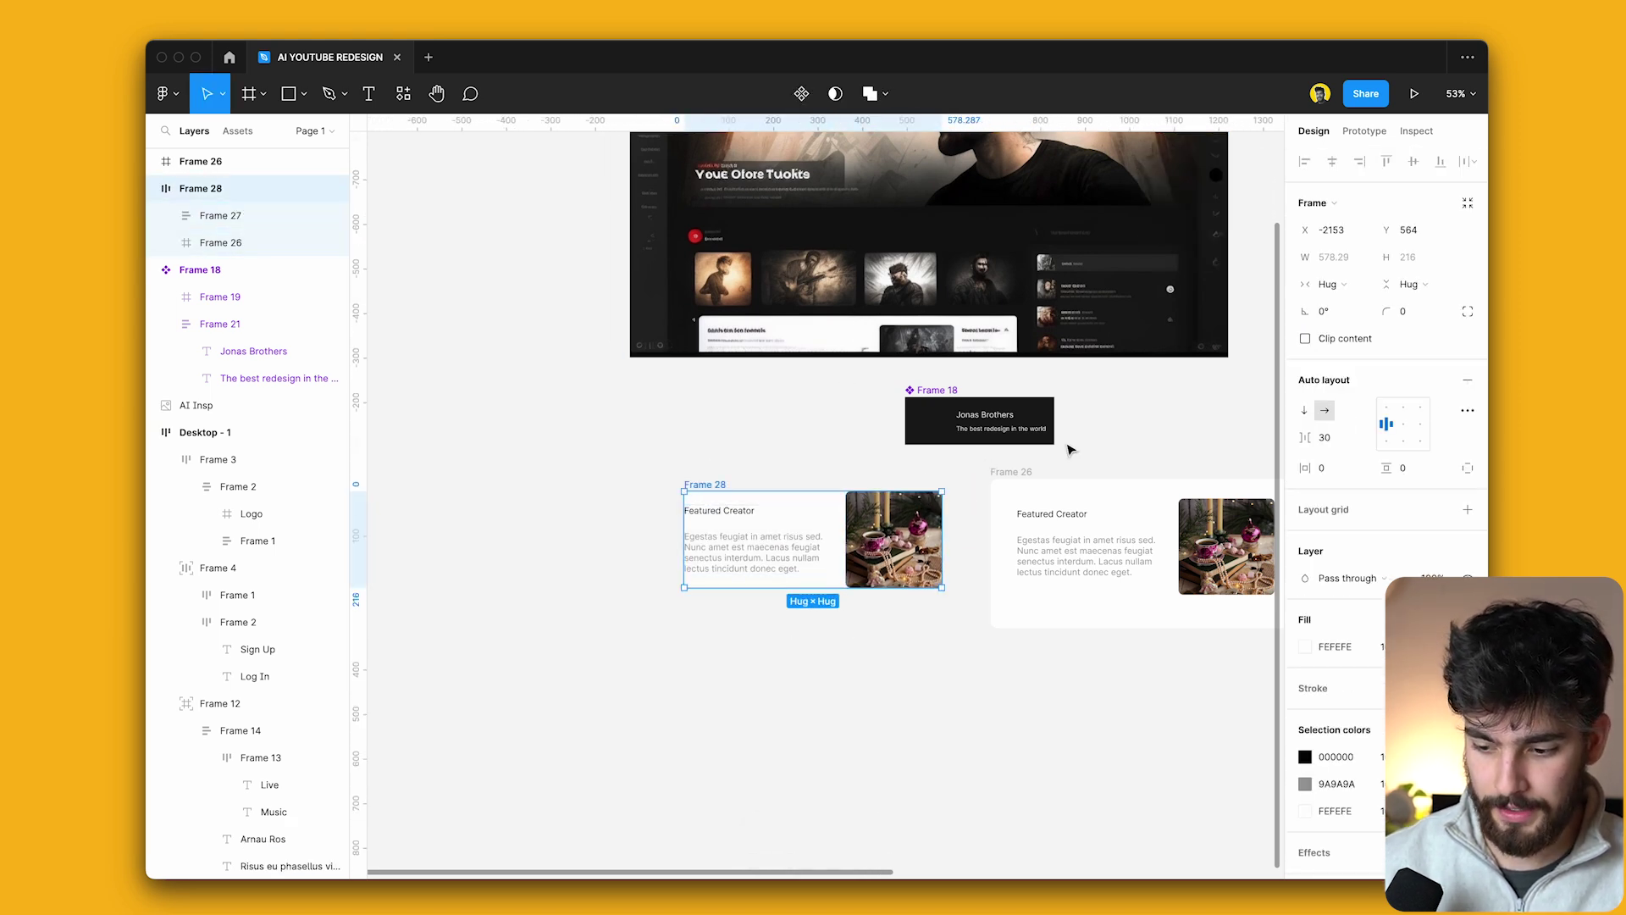
pyautogui.write('24')
pyautogui.press('Tab')
pyautogui.write('24')
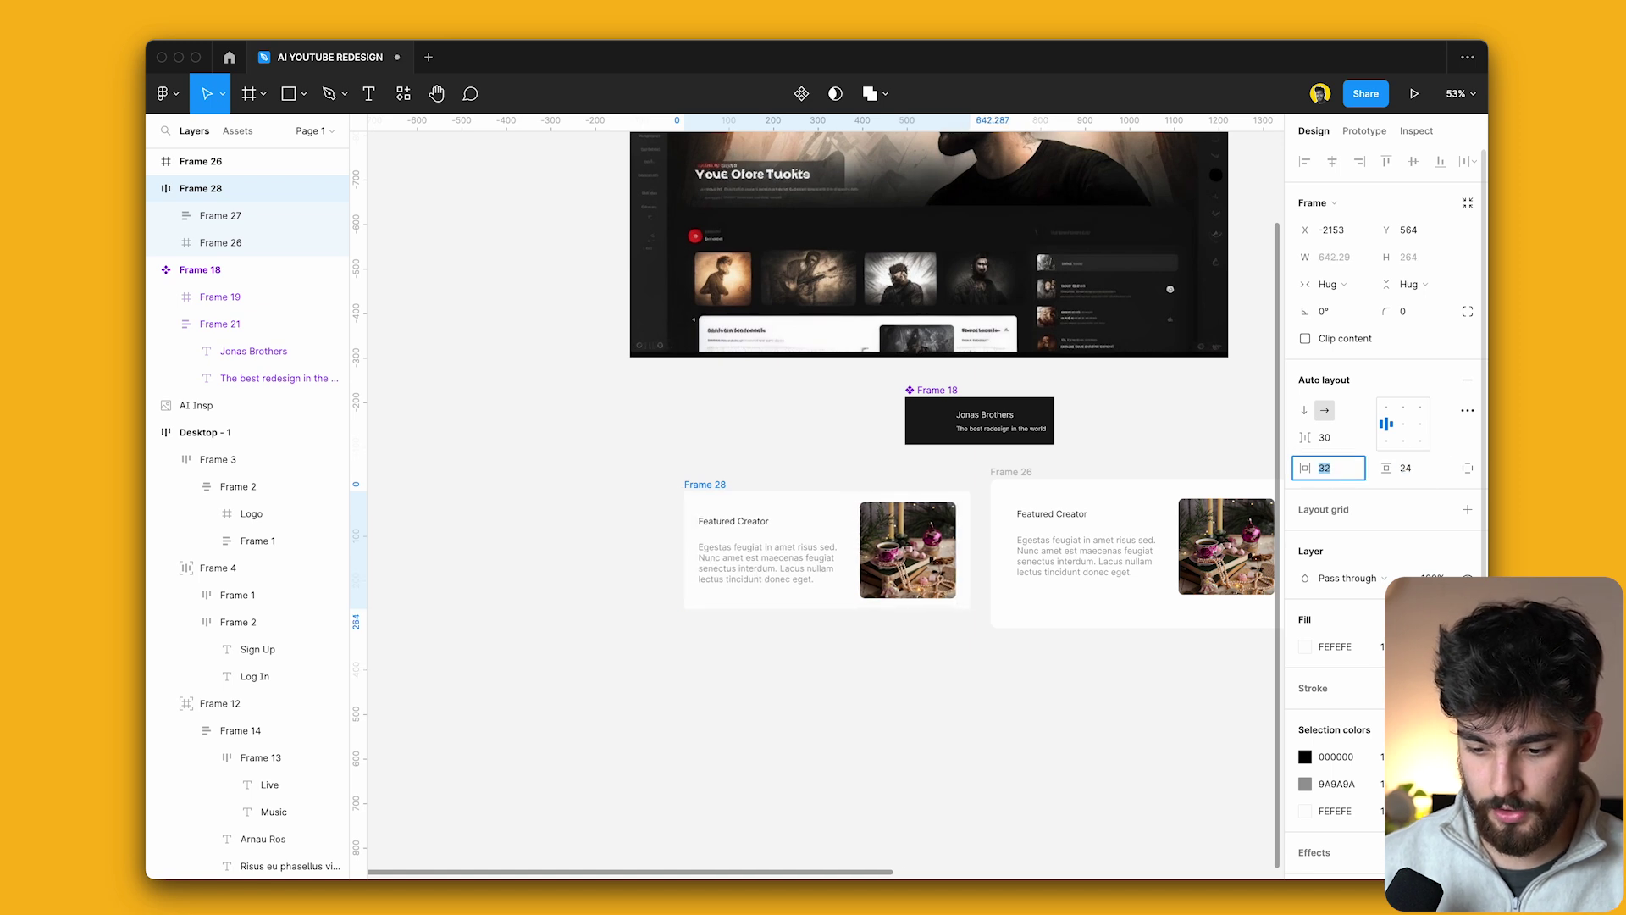
pyautogui.click(961, 701)
# Make the card a component and place an instance copy to its right.
pyautogui.scroll(-1, 962, 702)
pyautogui.click(718, 467)
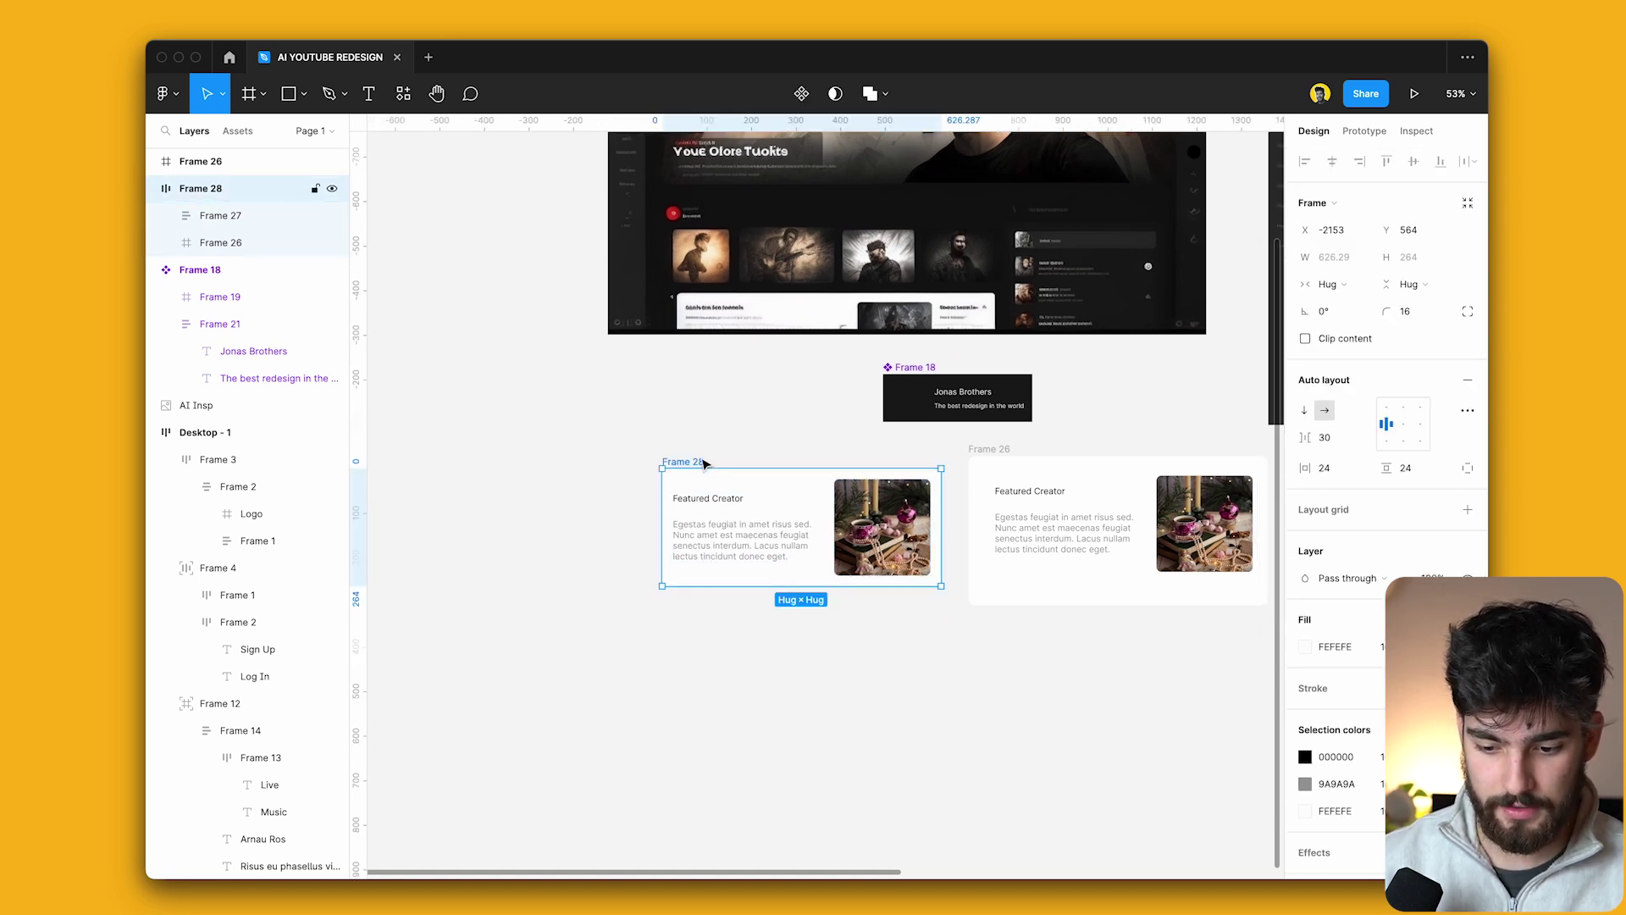
pyautogui.hscroll(3, 718, 466)
pyautogui.hotkey('ctrl', 'alt', 'k')
pyautogui.moveTo(527, 462); pyautogui.dragTo(950, 463)
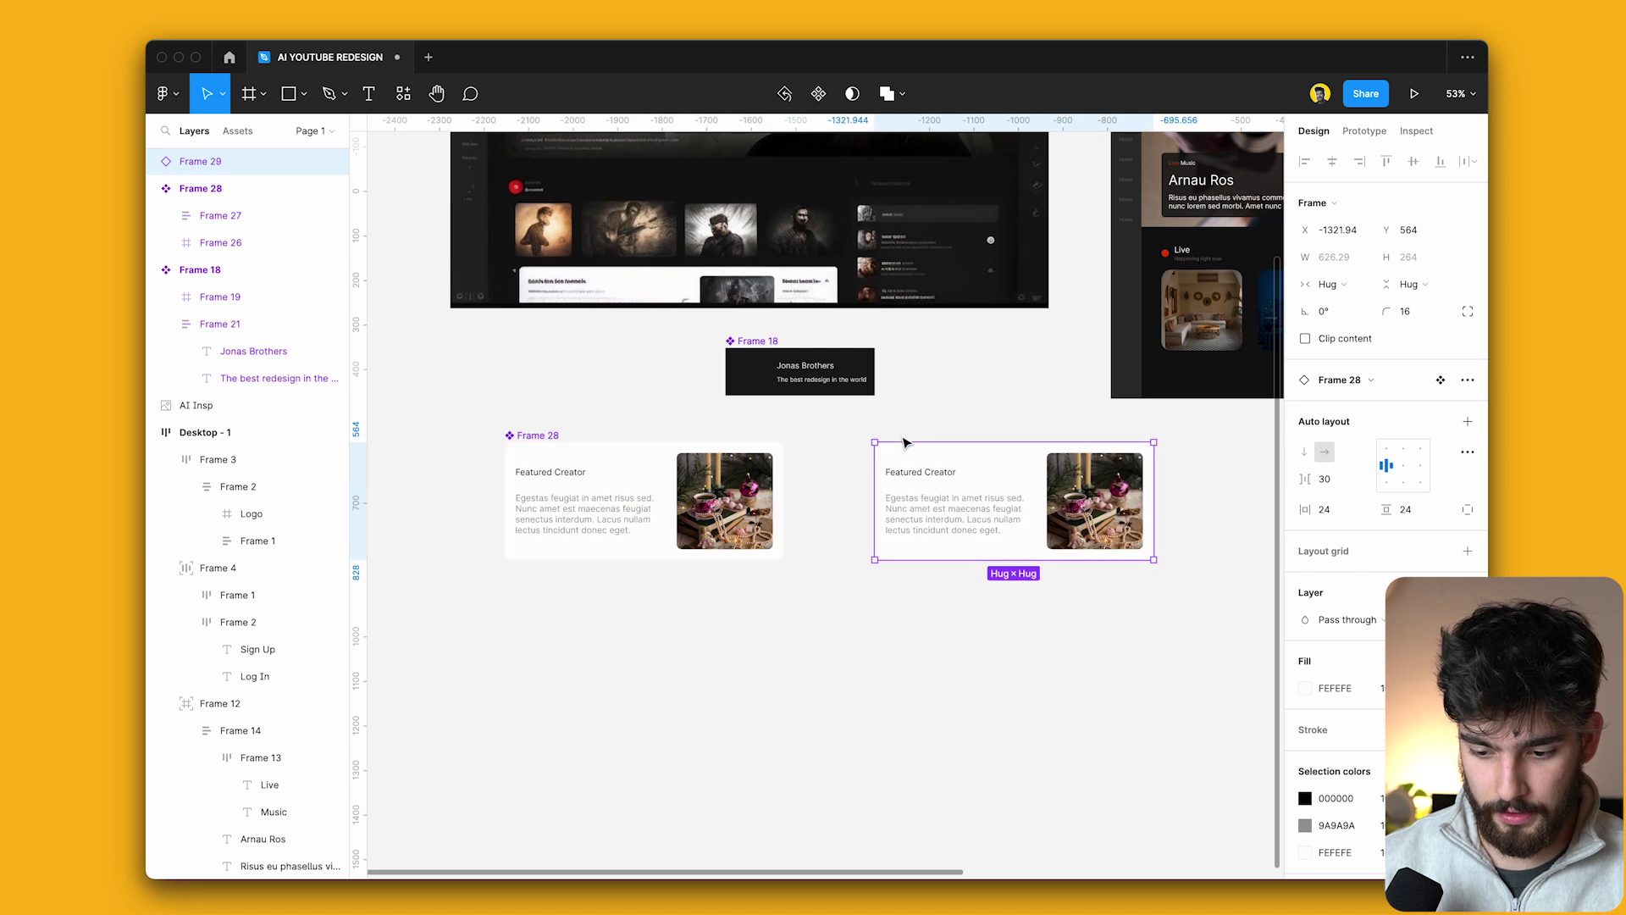
# Move the card instance into Desktop - 1 outside its layout flow and duplicate it beside itself.
pyautogui.hscroll(4, 904, 440)
pyautogui.scroll(-3, 904, 440)
pyautogui.hscroll(2, 635, 566)
pyautogui.moveTo(635, 566); pyautogui.dragTo(730, 576)
pyautogui.click(1468, 230)
pyautogui.hotkey('ctrl', 'd')
# Wrap both cards in a new frame, narrow it to 848 wide, and enable Clip content.
pyautogui.scroll(5, 730, 577)
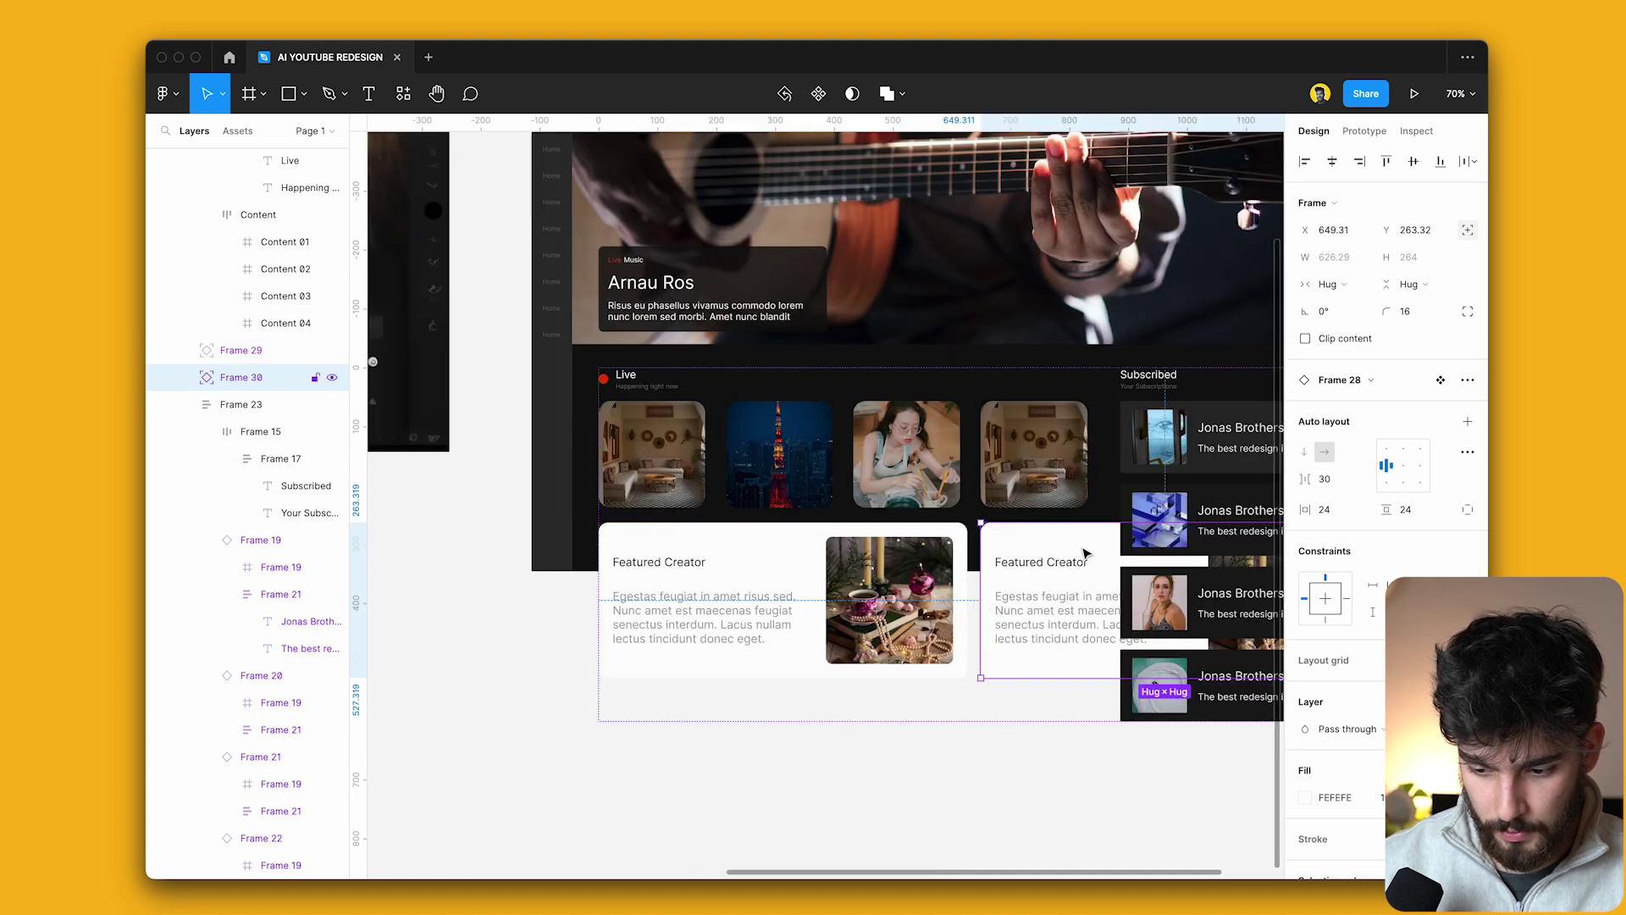
pyautogui.keyDown('shift'); pyautogui.click(926, 539); pyautogui.keyUp('shift')
pyautogui.hotkey('ctrl', 'alt', 'g')
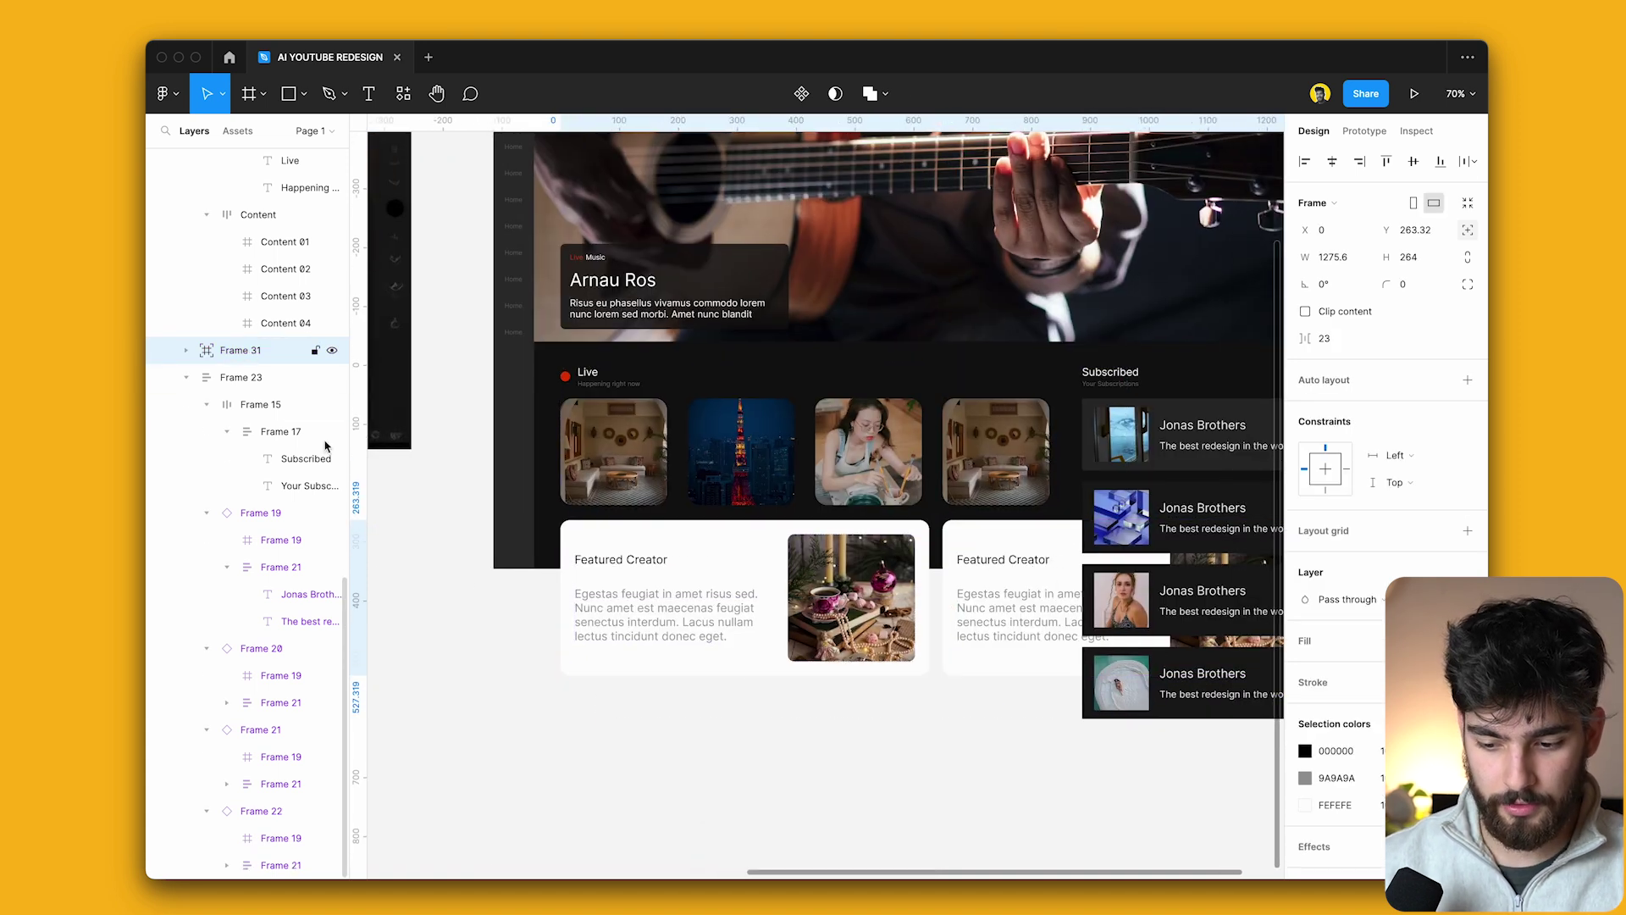
pyautogui.hscroll(4, 581, 661)
pyautogui.scroll(-1, 581, 661)
pyautogui.moveTo(1202, 505); pyautogui.dragTo(953, 518)
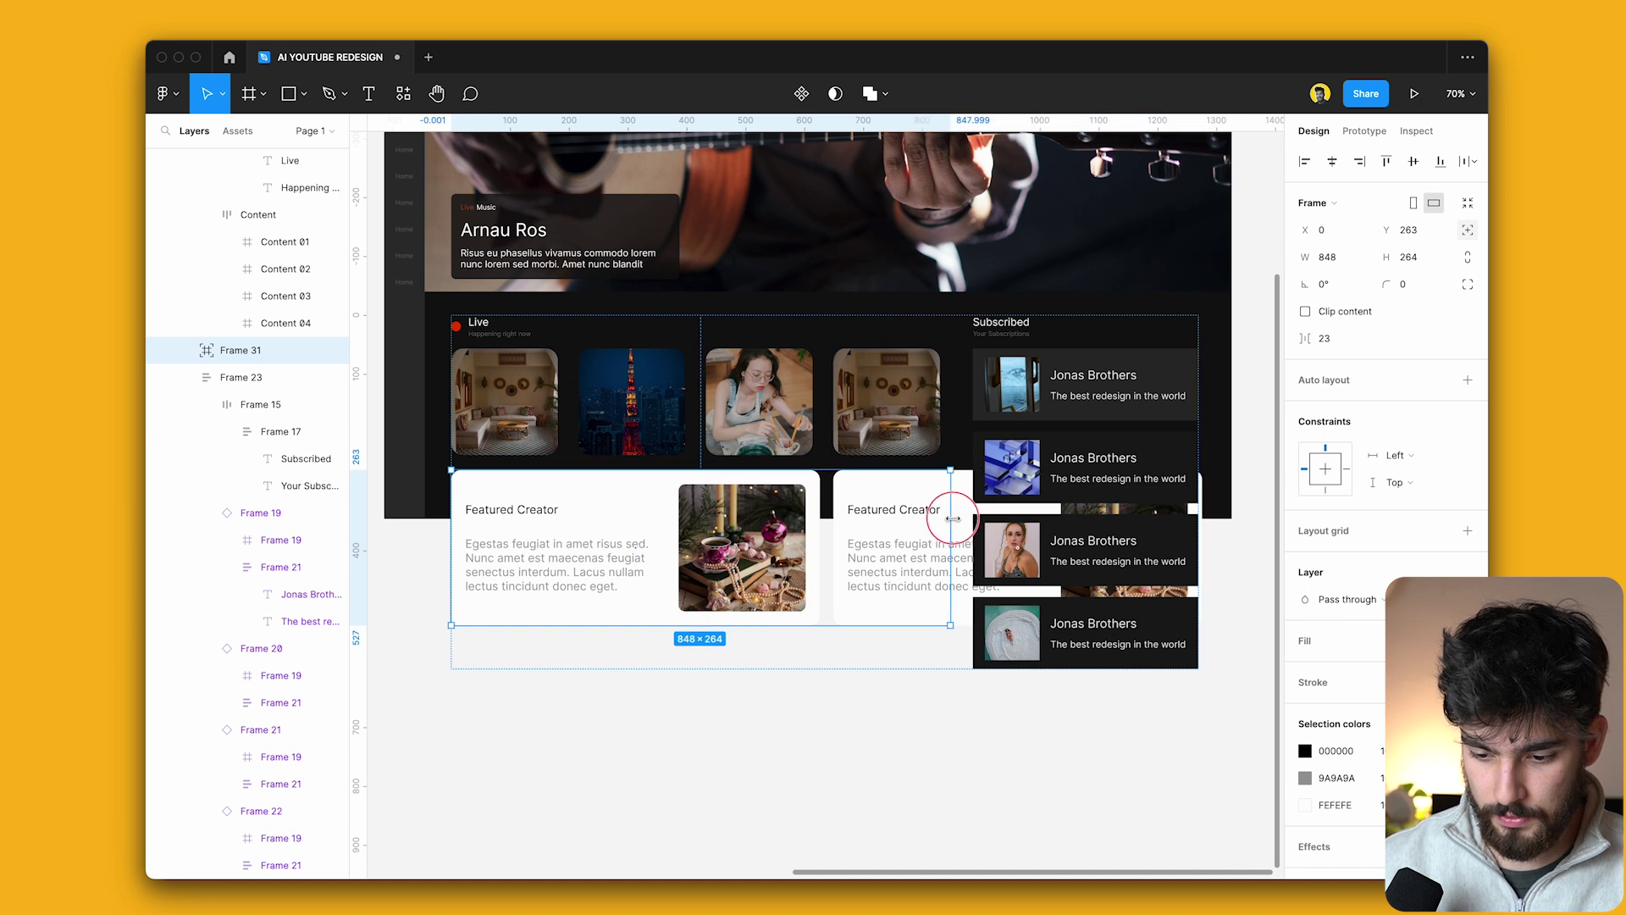
pyautogui.click(1355, 315)
pyautogui.hscroll(-10, 947, 508)
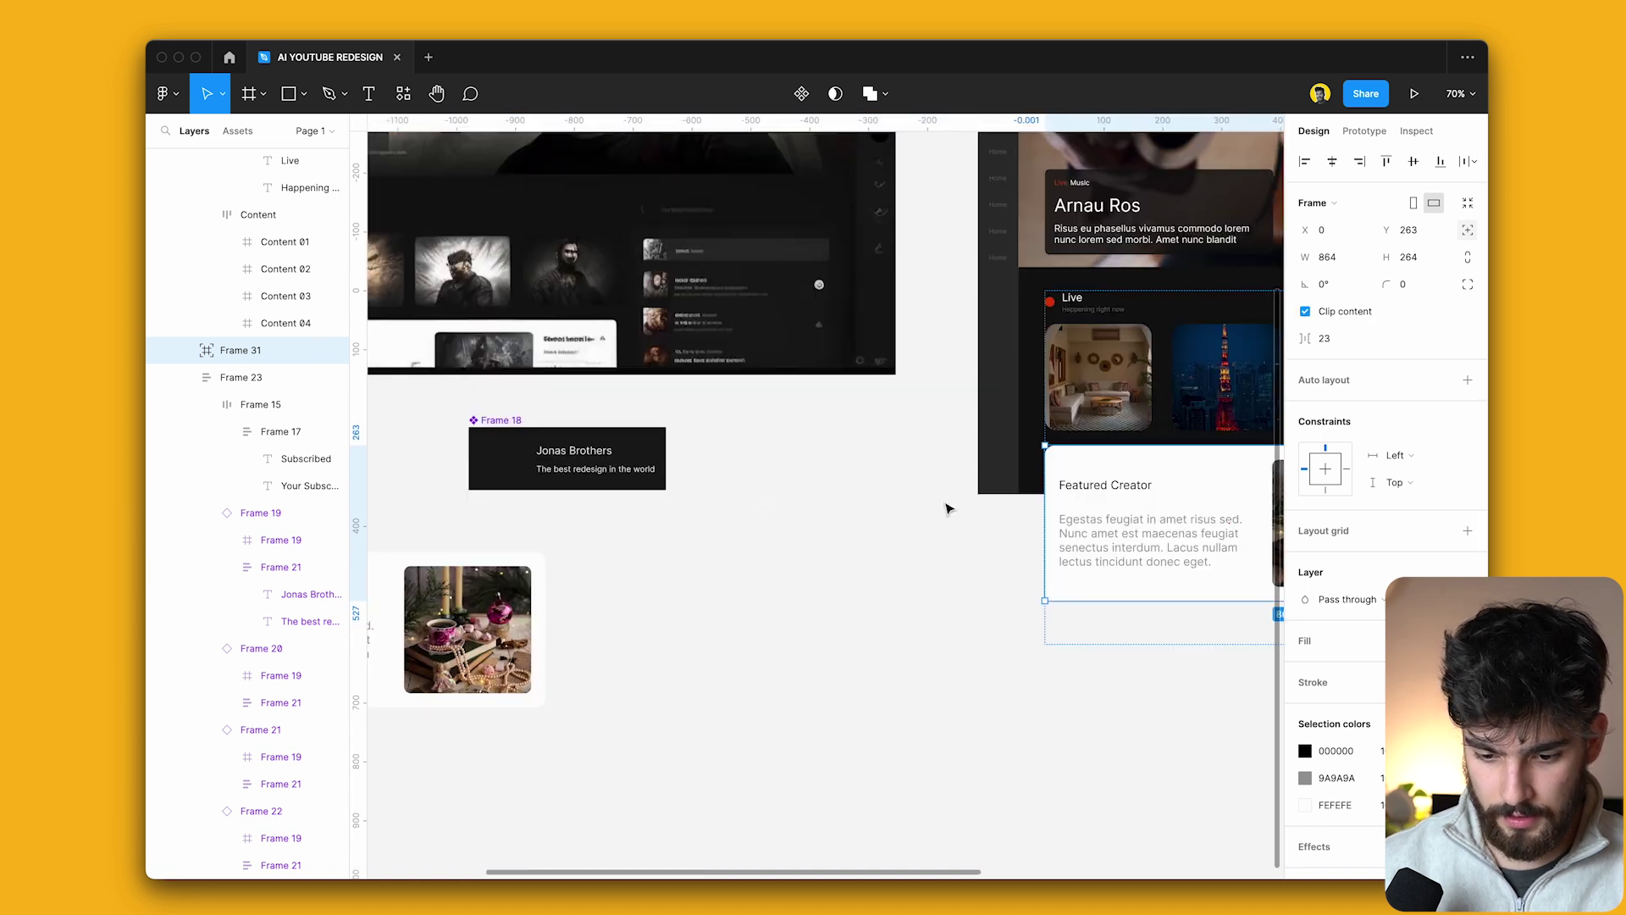
# Add a '+' text beside the card and rotate it into an X.
pyautogui.click(968, 608)
pyautogui.press('t')
pyautogui.click(968, 608)
pyautogui.write('+')
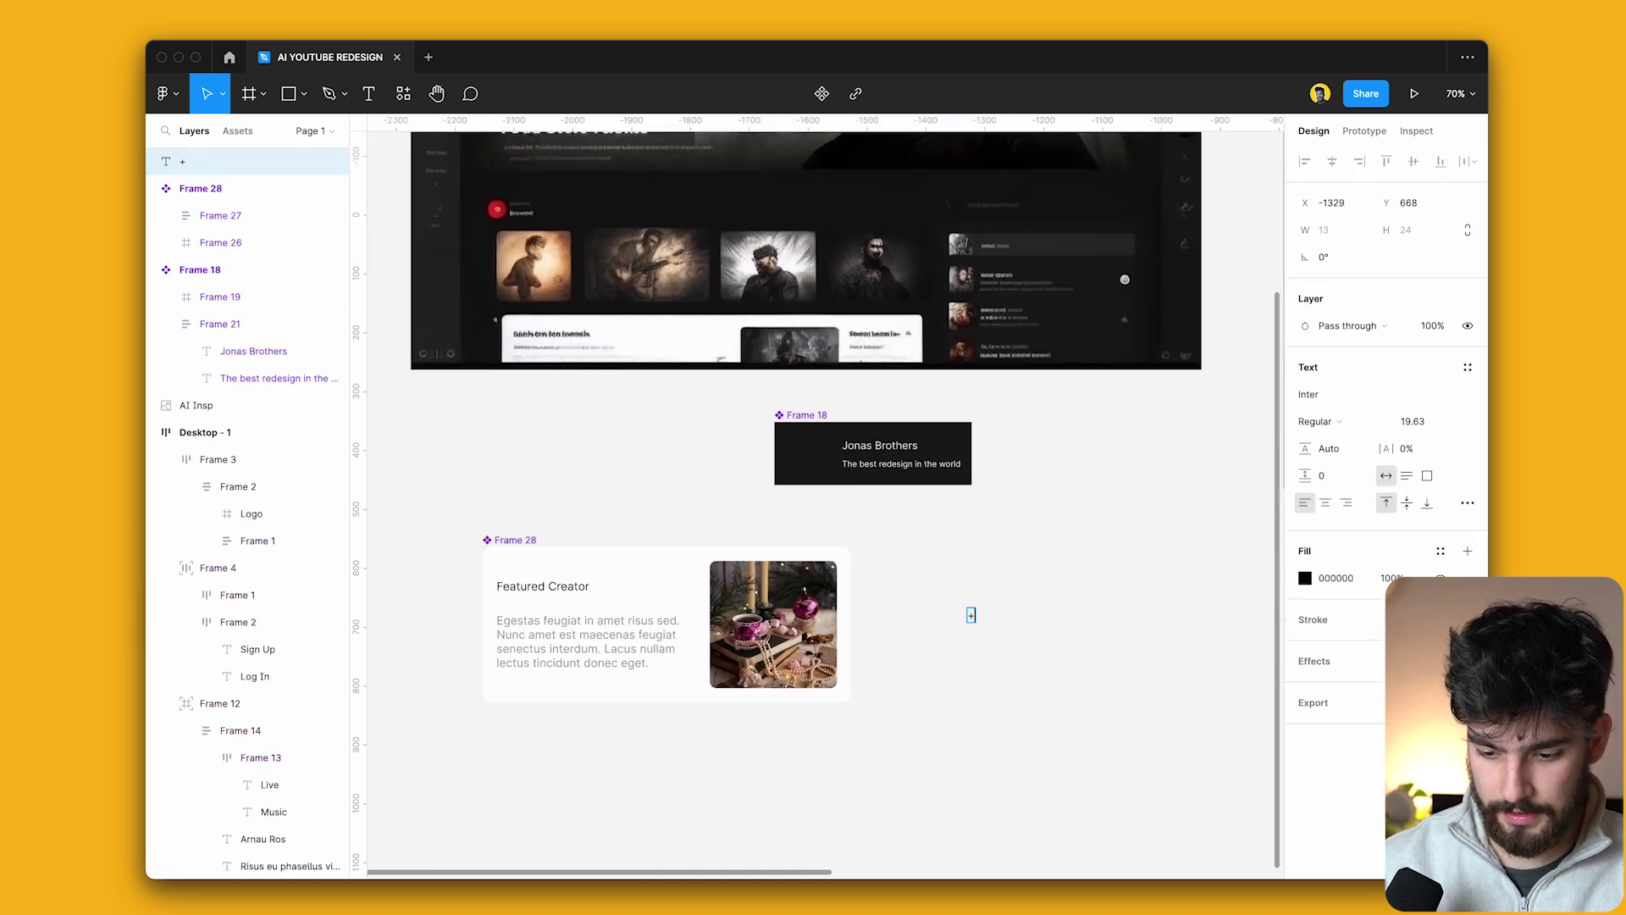
pyautogui.press('Escape')
pyautogui.scroll(5, 968, 616)
pyautogui.press('k')
pyautogui.moveTo(1067, 602); pyautogui.dragTo(1117, 585)
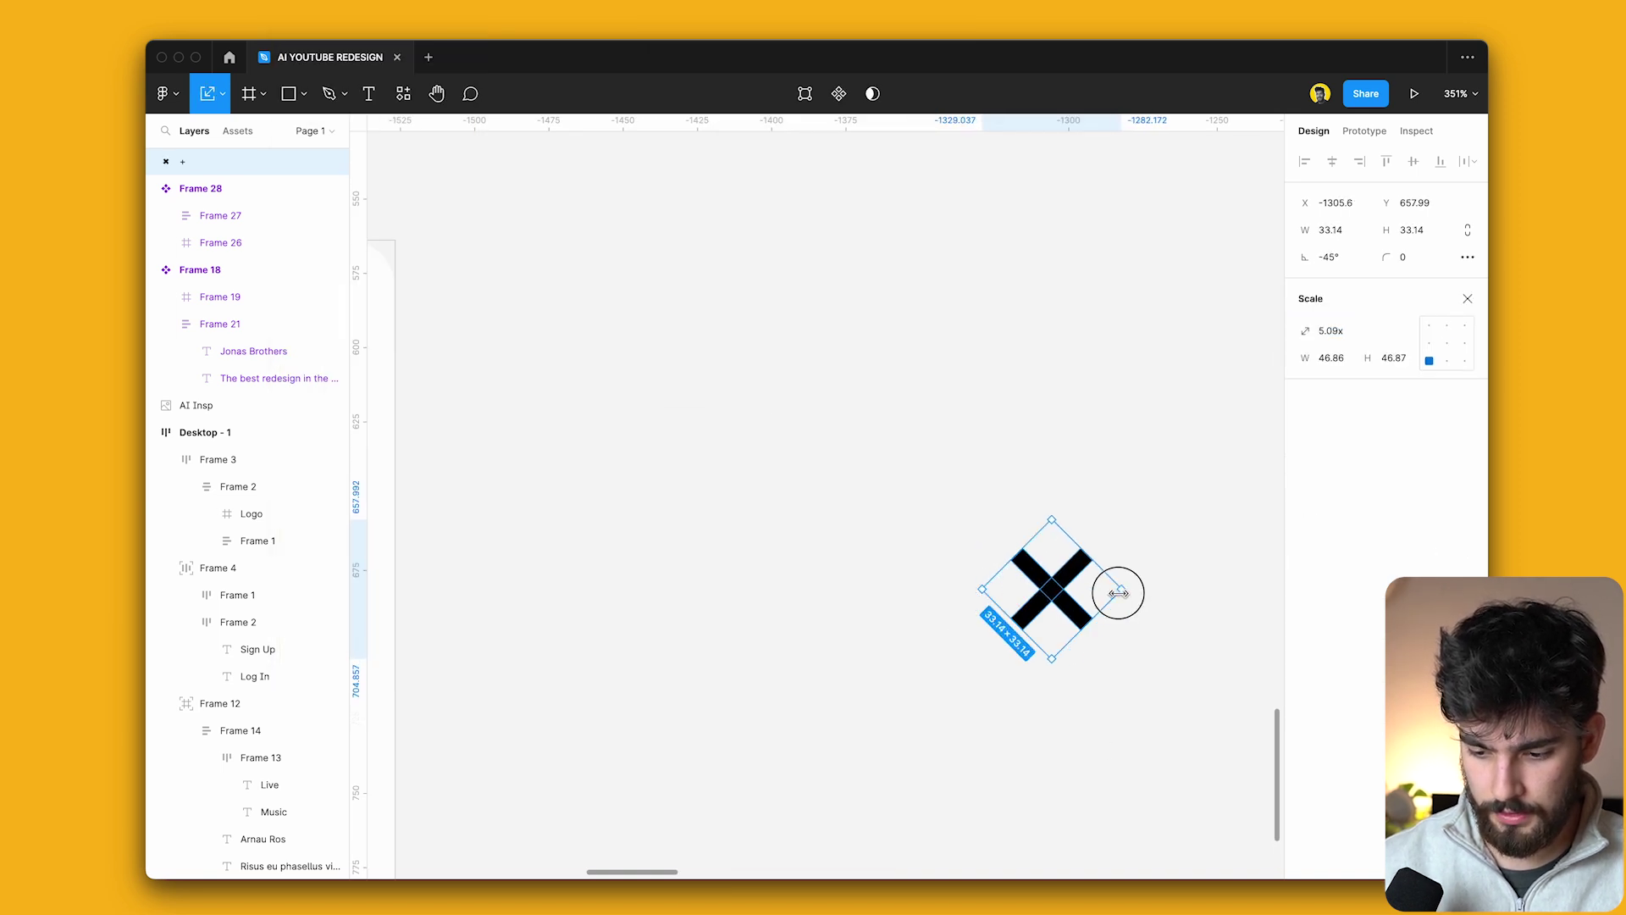
# Move the X onto the corner of the card's teacup photo and wrap it in auto layout.
pyautogui.scroll(-10, 1115, 588)
pyautogui.scroll(-5, 931, 542)
pyautogui.hscroll(-5, 745, 494)
pyautogui.hscroll(-3, 737, 497)
pyautogui.moveTo(737, 497); pyautogui.dragTo(1012, 350)
pyautogui.hotkey('shift', 'a')
pyautogui.scroll(5, 1048, 353)
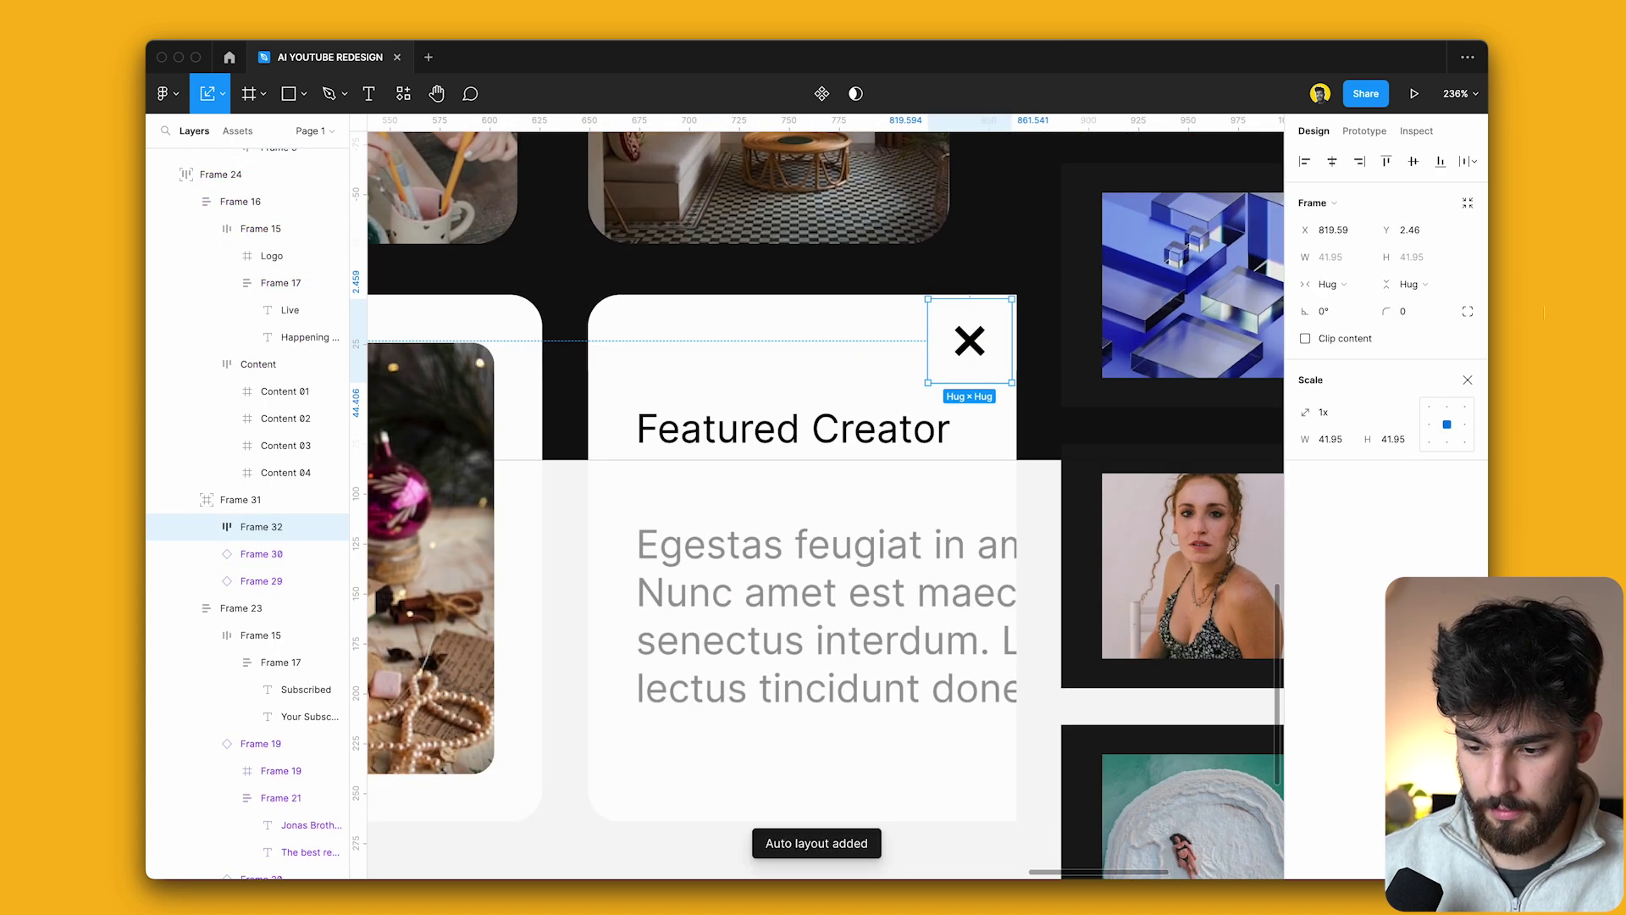
pyautogui.click(1468, 381)
# Recolour the X and give its frame a grey 888888 fill, making a round close button.
pyautogui.press('Return')
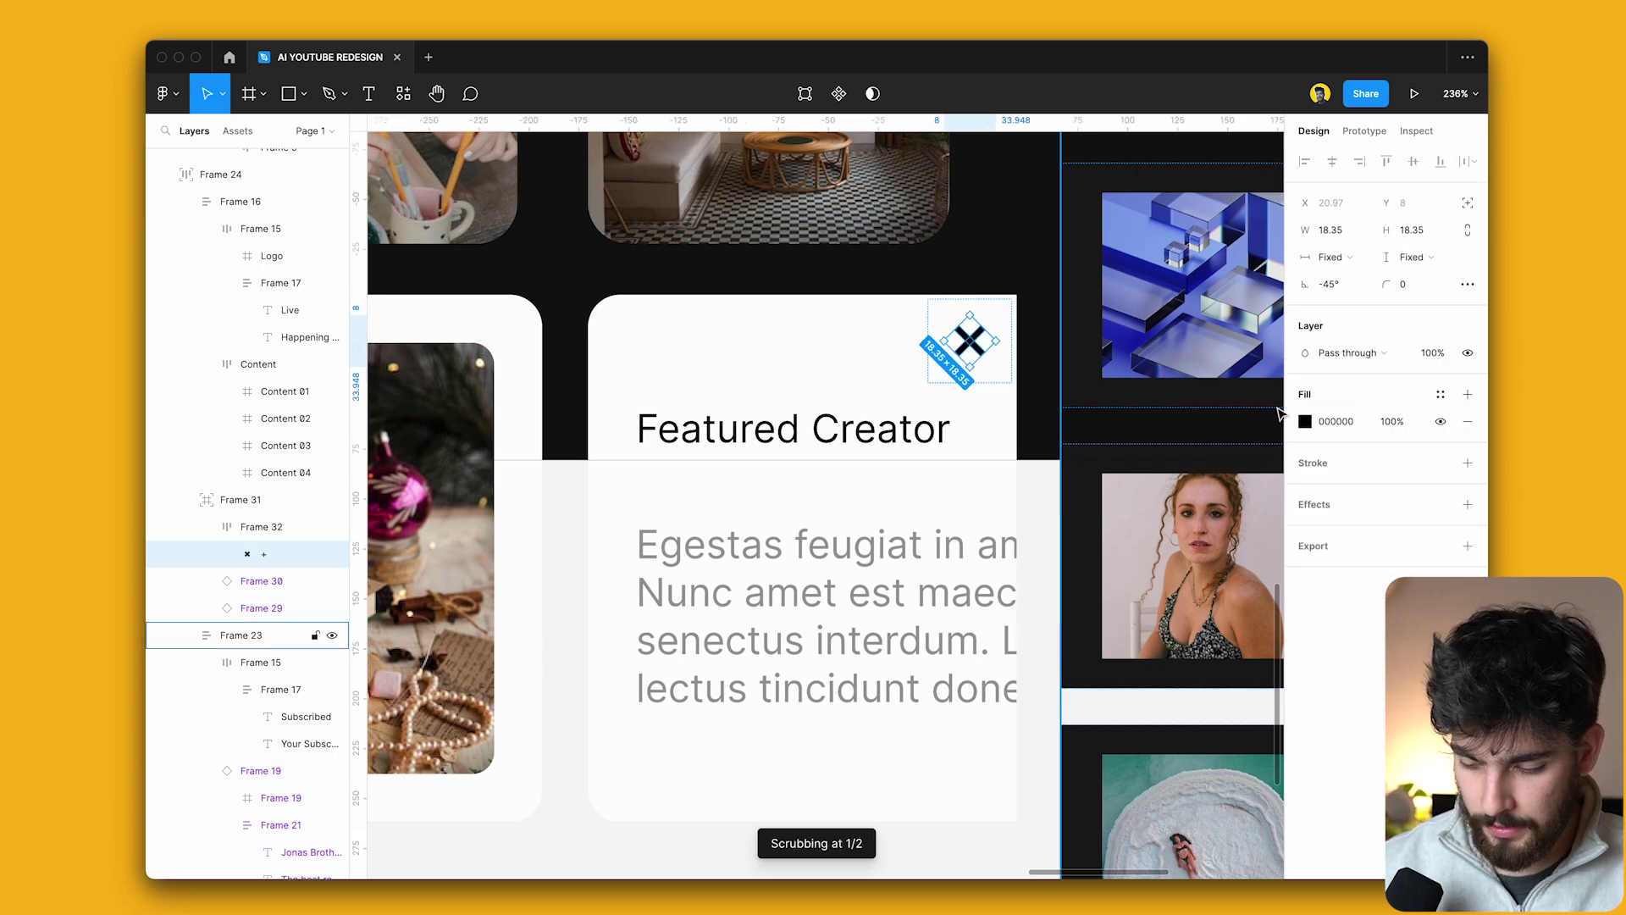
pyautogui.click(1309, 428)
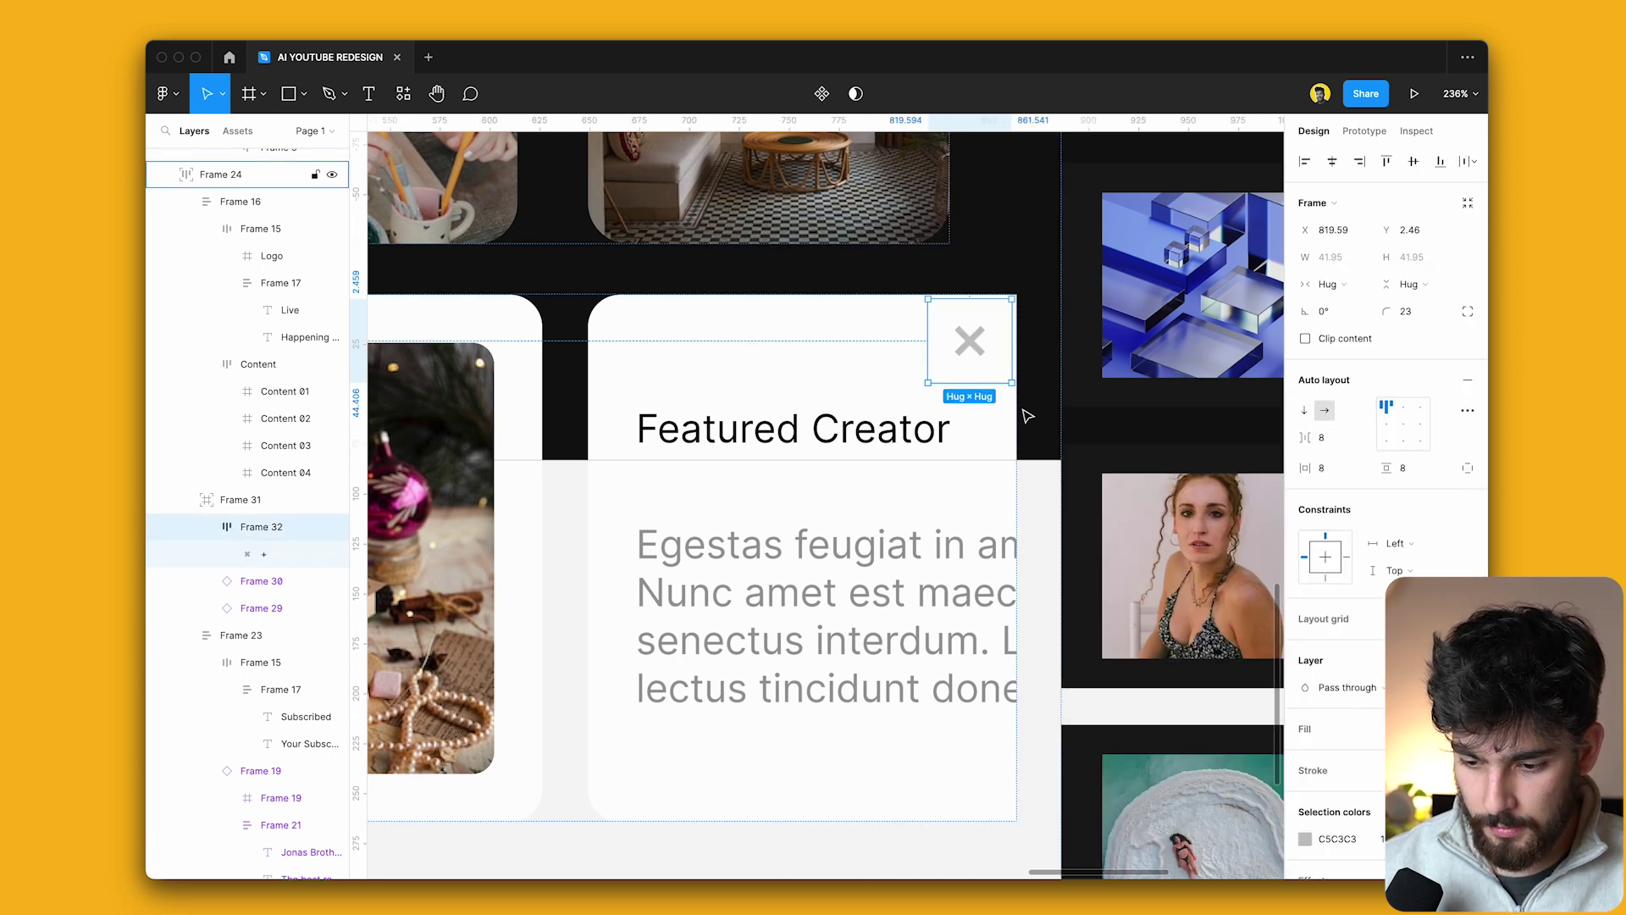
pyautogui.click(1468, 728)
pyautogui.click(1305, 755)
pyautogui.press('Escape')
pyautogui.click(1302, 756)
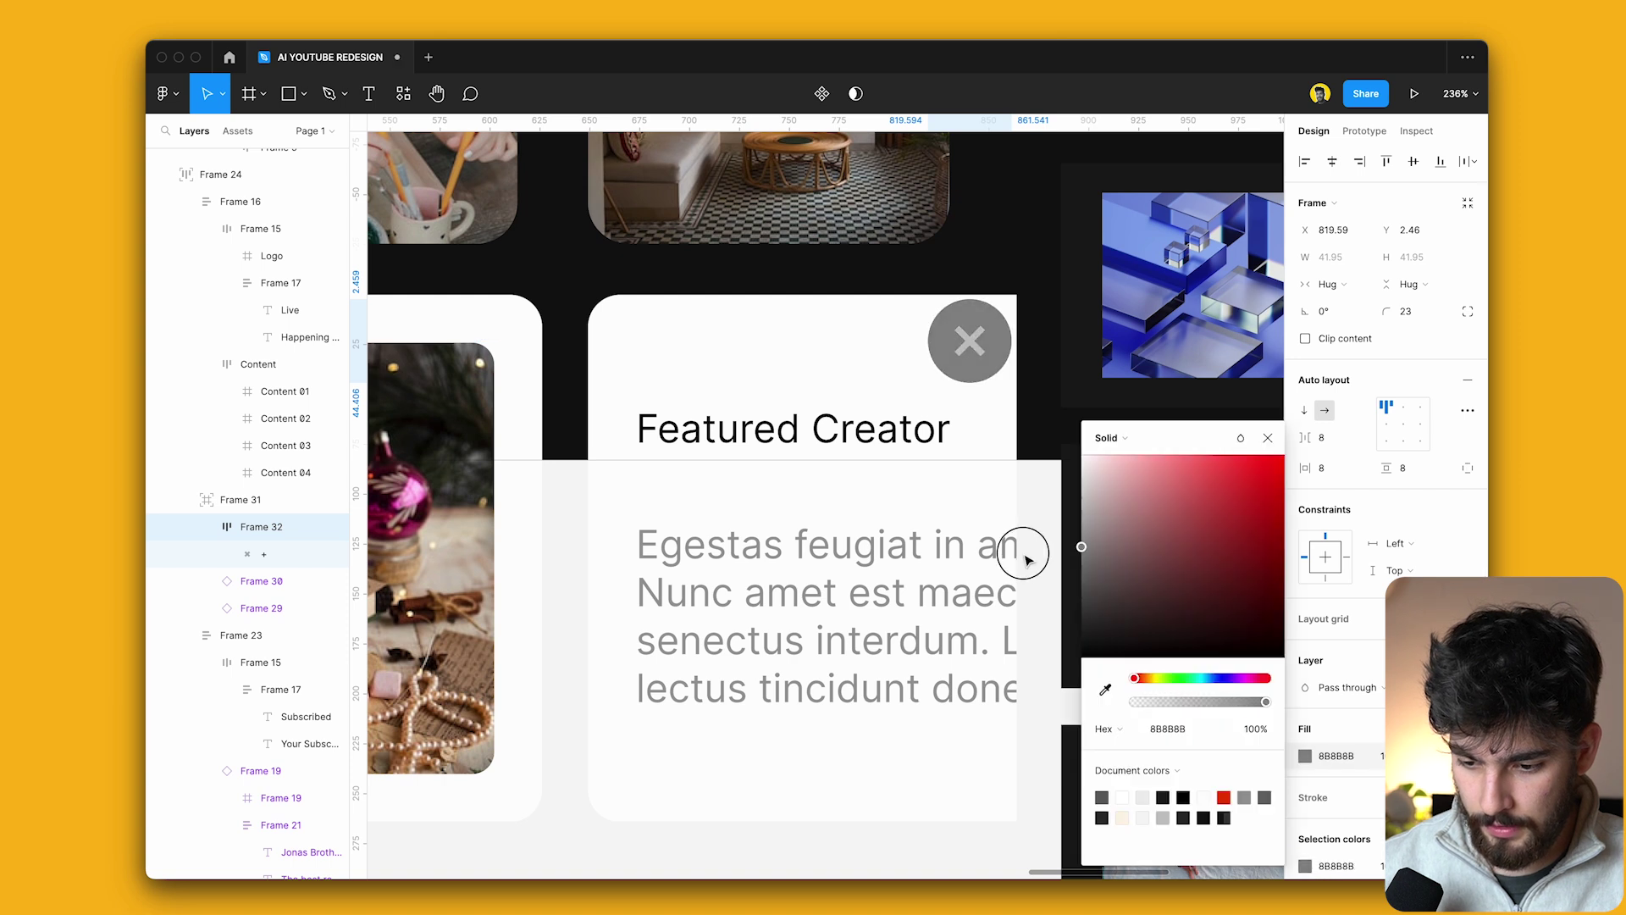
pyautogui.press('Escape')
pyautogui.press('Escape')
pyautogui.scroll(-10, 885, 367)
# Select the grey close-button frame, undo and redo its deletion, and zoom in on it.
pyautogui.hscroll(-2, 843, 667)
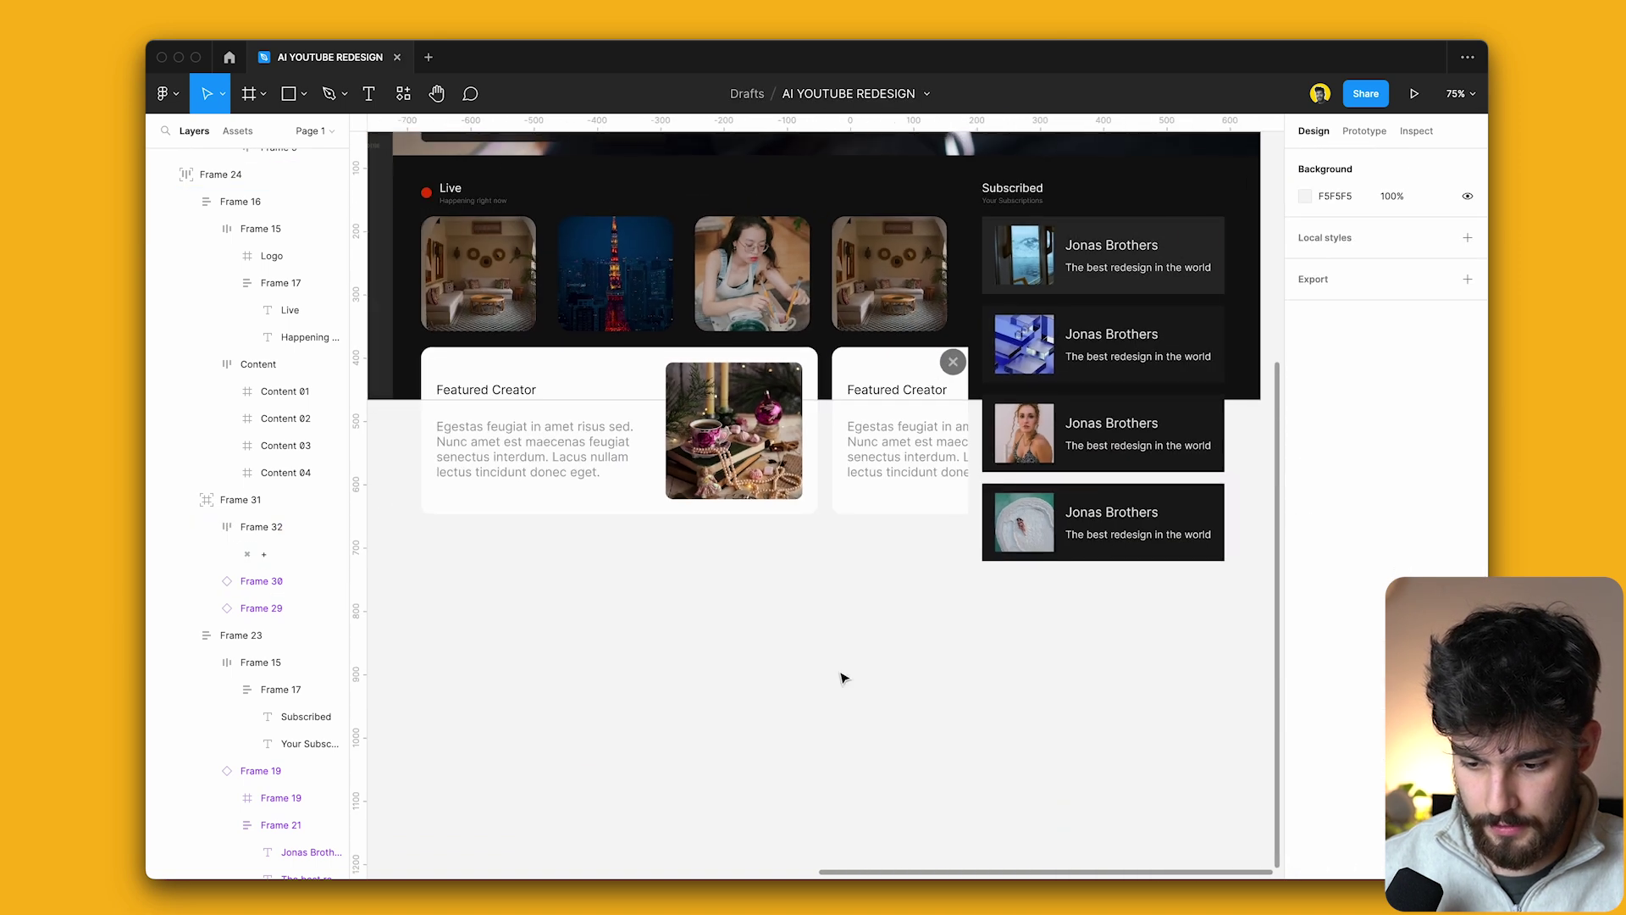
pyautogui.scroll(-5, 843, 666)
pyautogui.click(953, 584)
pyautogui.click(972, 718)
pyautogui.hscroll(-1, 972, 718)
pyautogui.click(1019, 606)
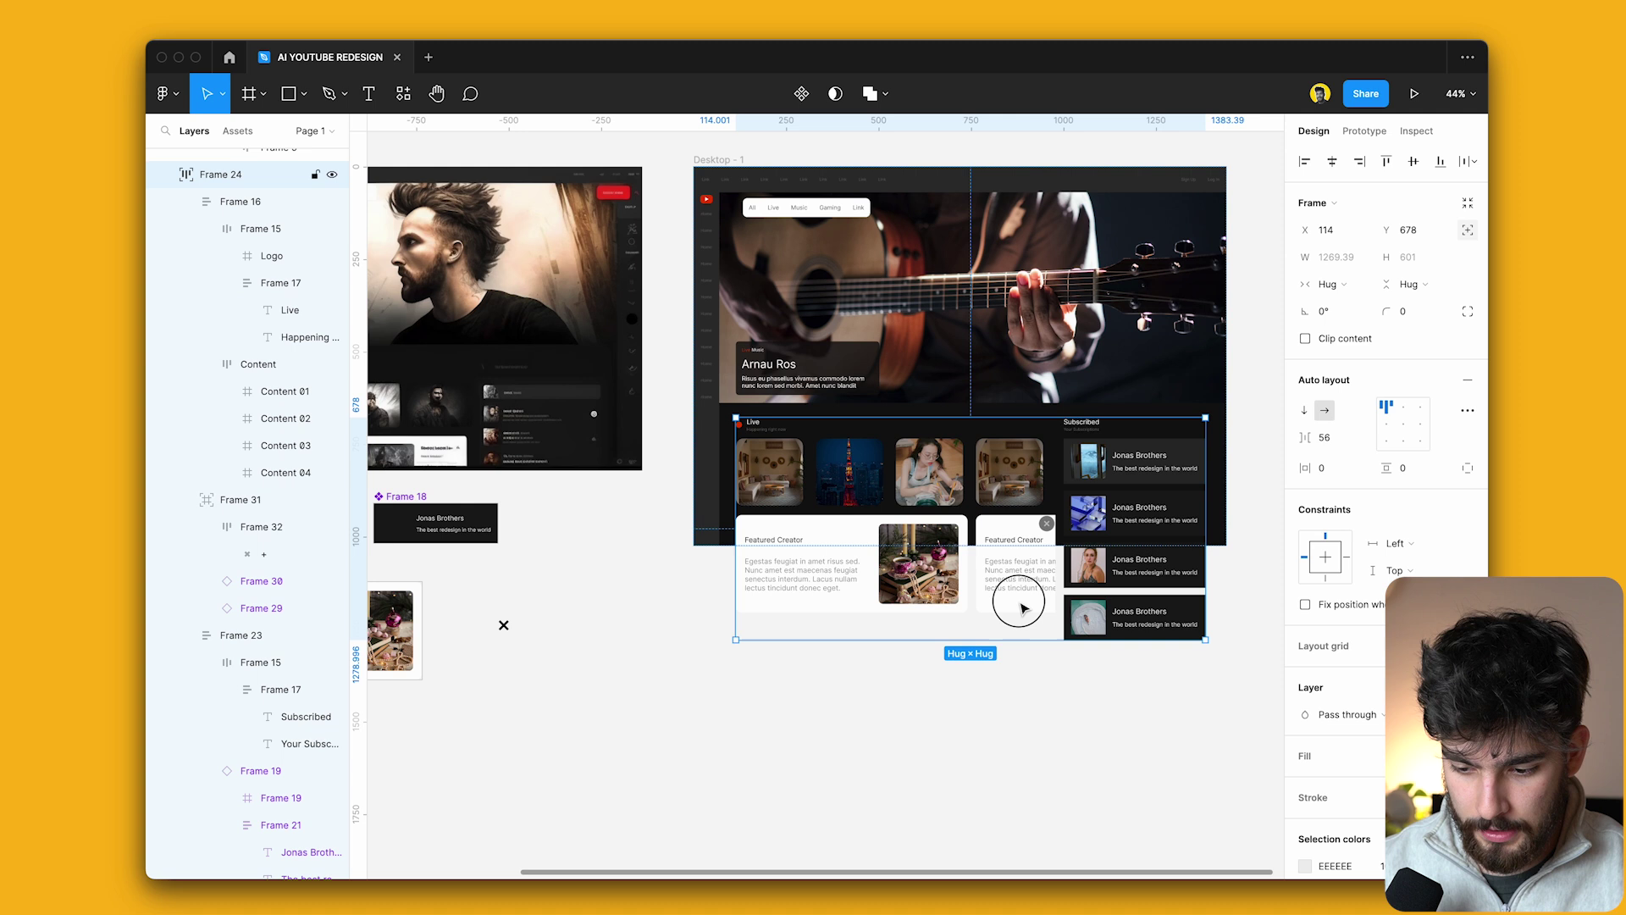
pyautogui.scroll(-2, 1014, 573)
pyautogui.press('Escape')
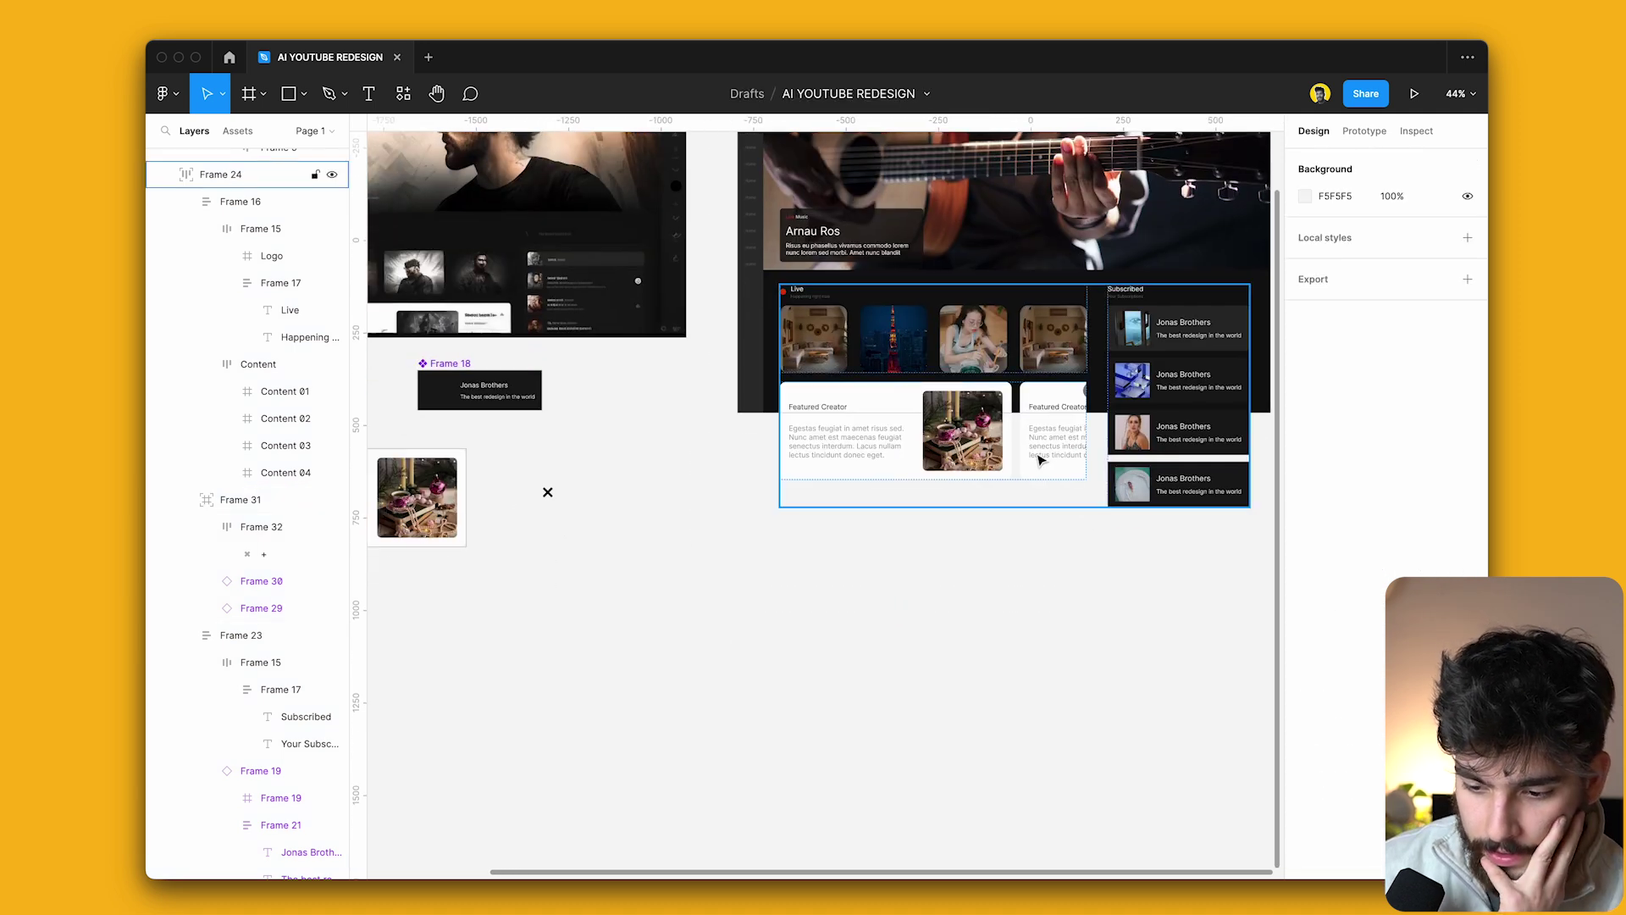
pyautogui.hotkey('ctrl', 'z')
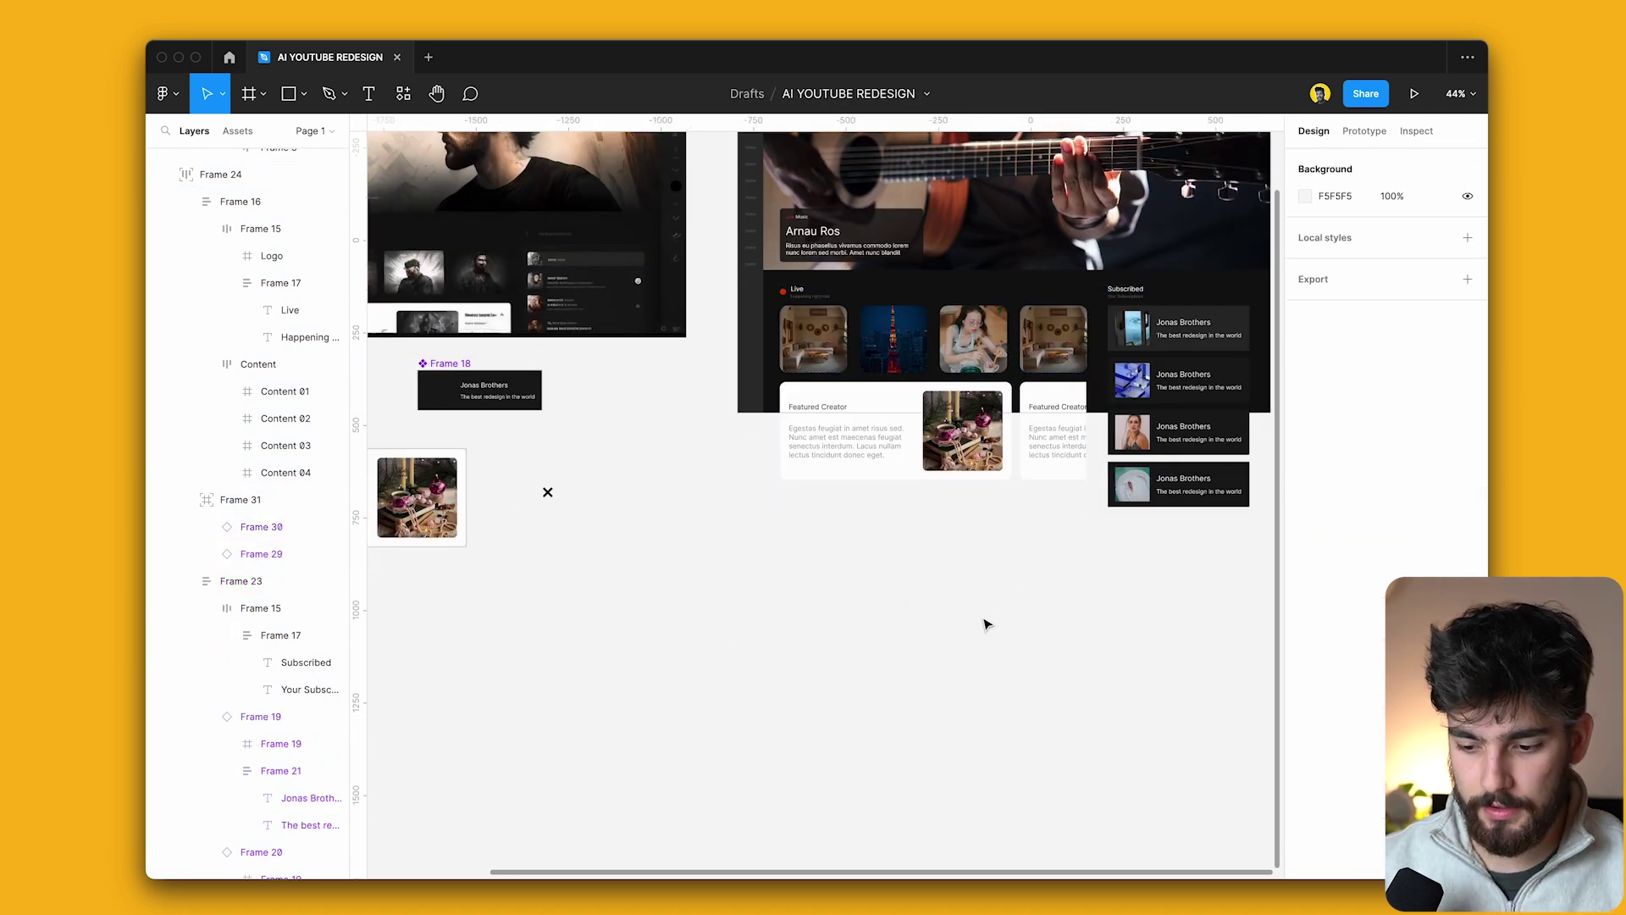
pyautogui.hotkey('ctrl', 'shift', 'z')
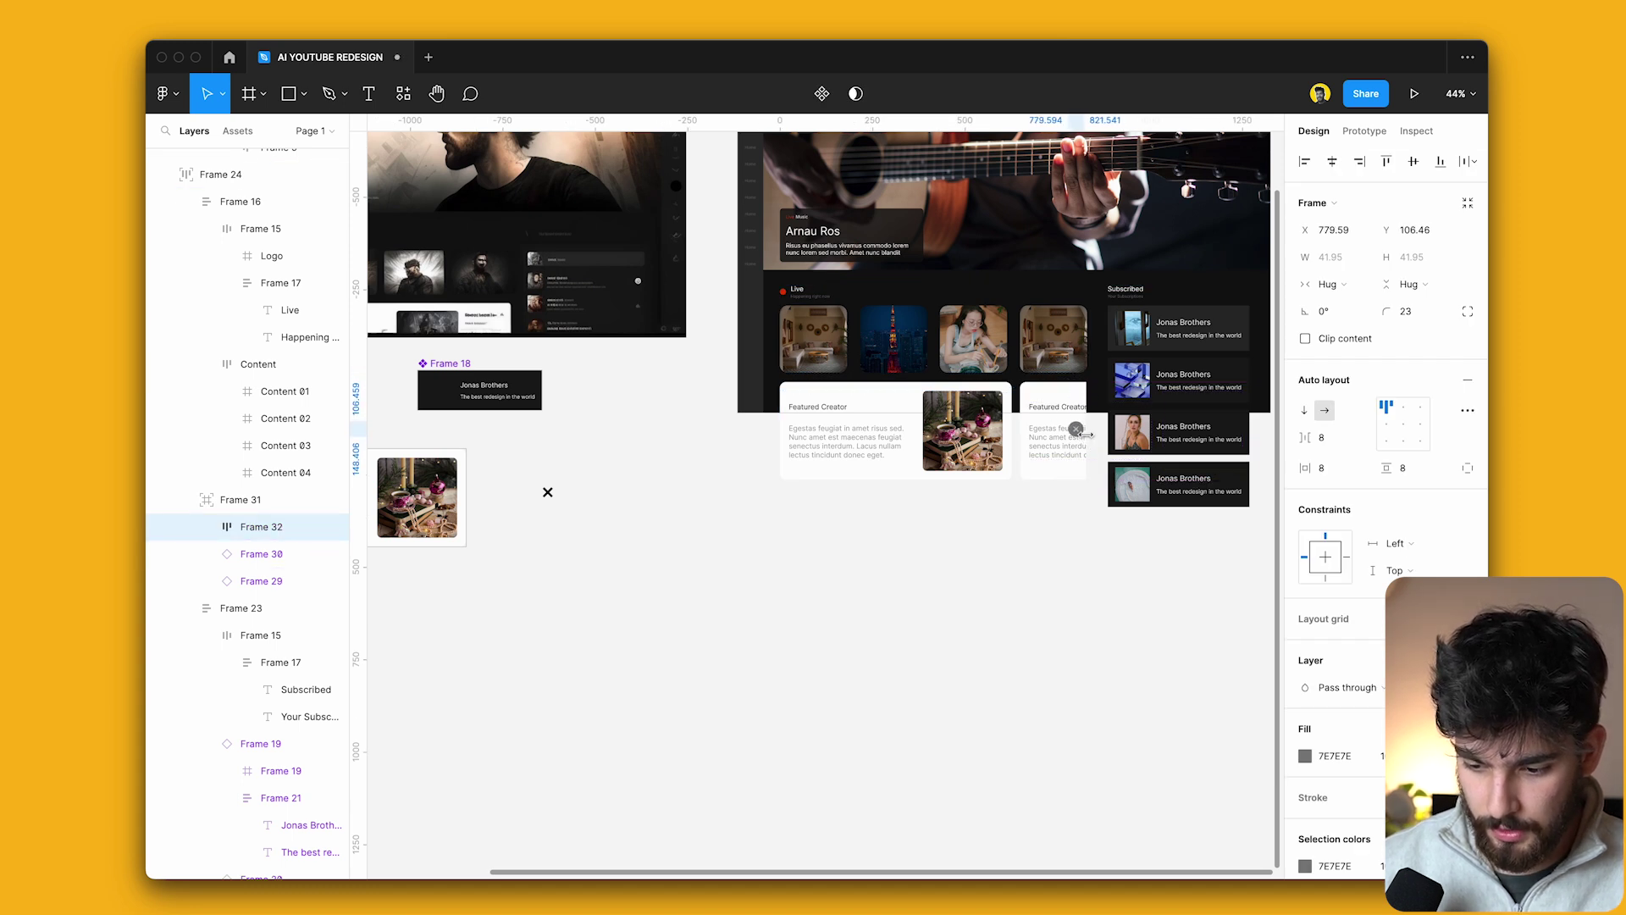
pyautogui.scroll(10, 1086, 434)
pyautogui.press('Return')
# Delete the X from the grey circle and draw a white freehand arrow across it.
pyautogui.press('Delete')
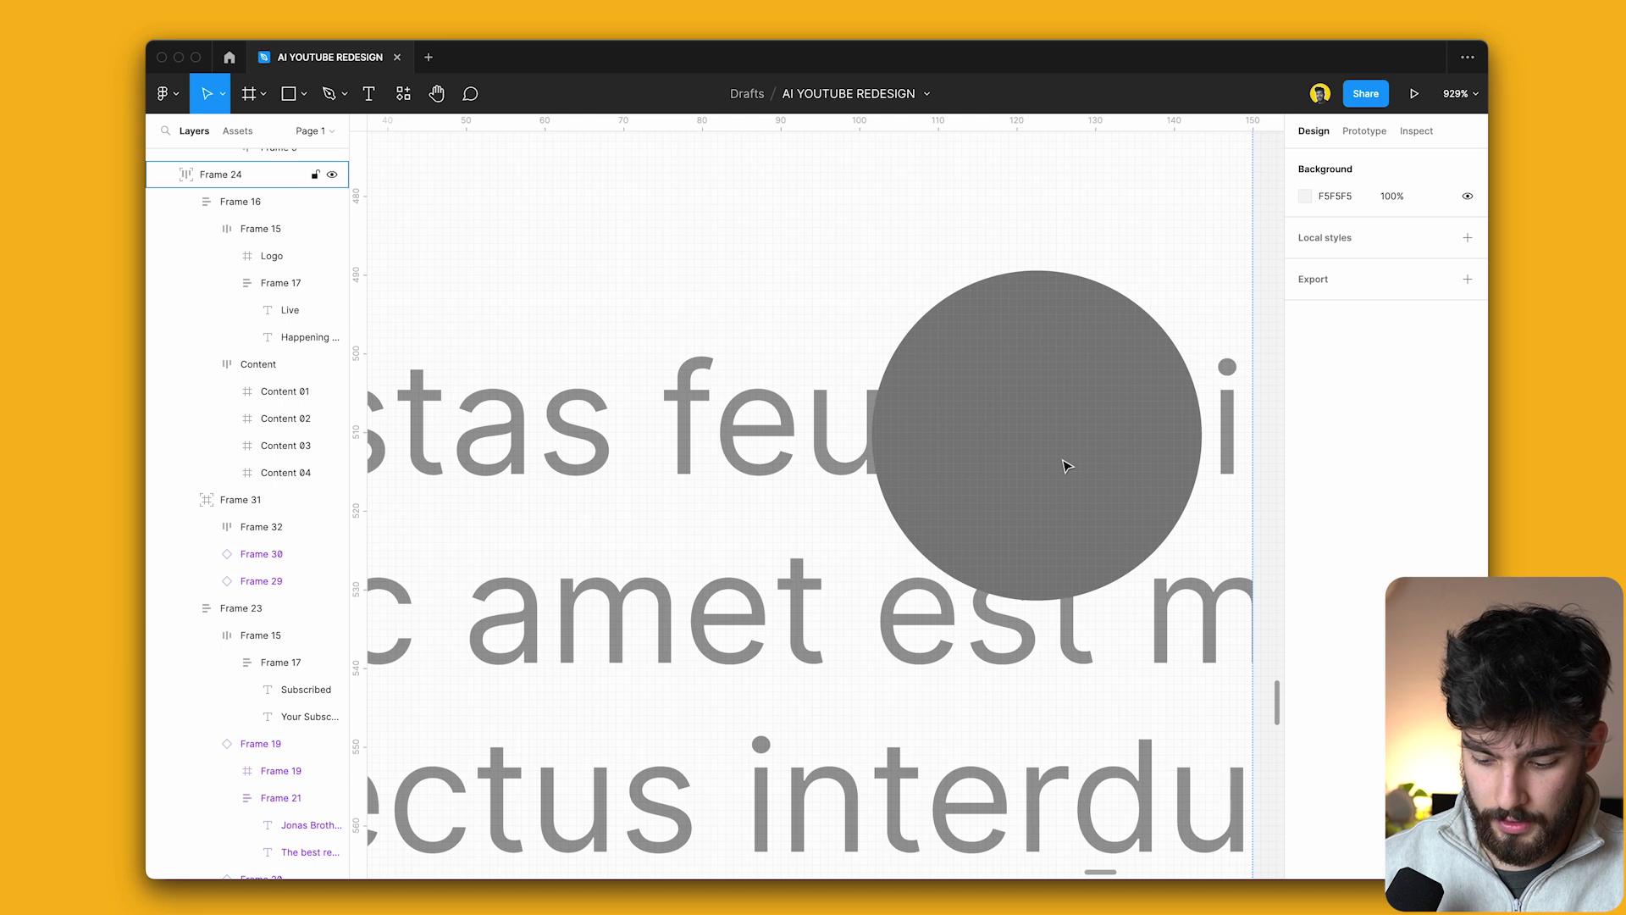
pyautogui.click(1066, 465)
pyautogui.doubleClick(1065, 463)
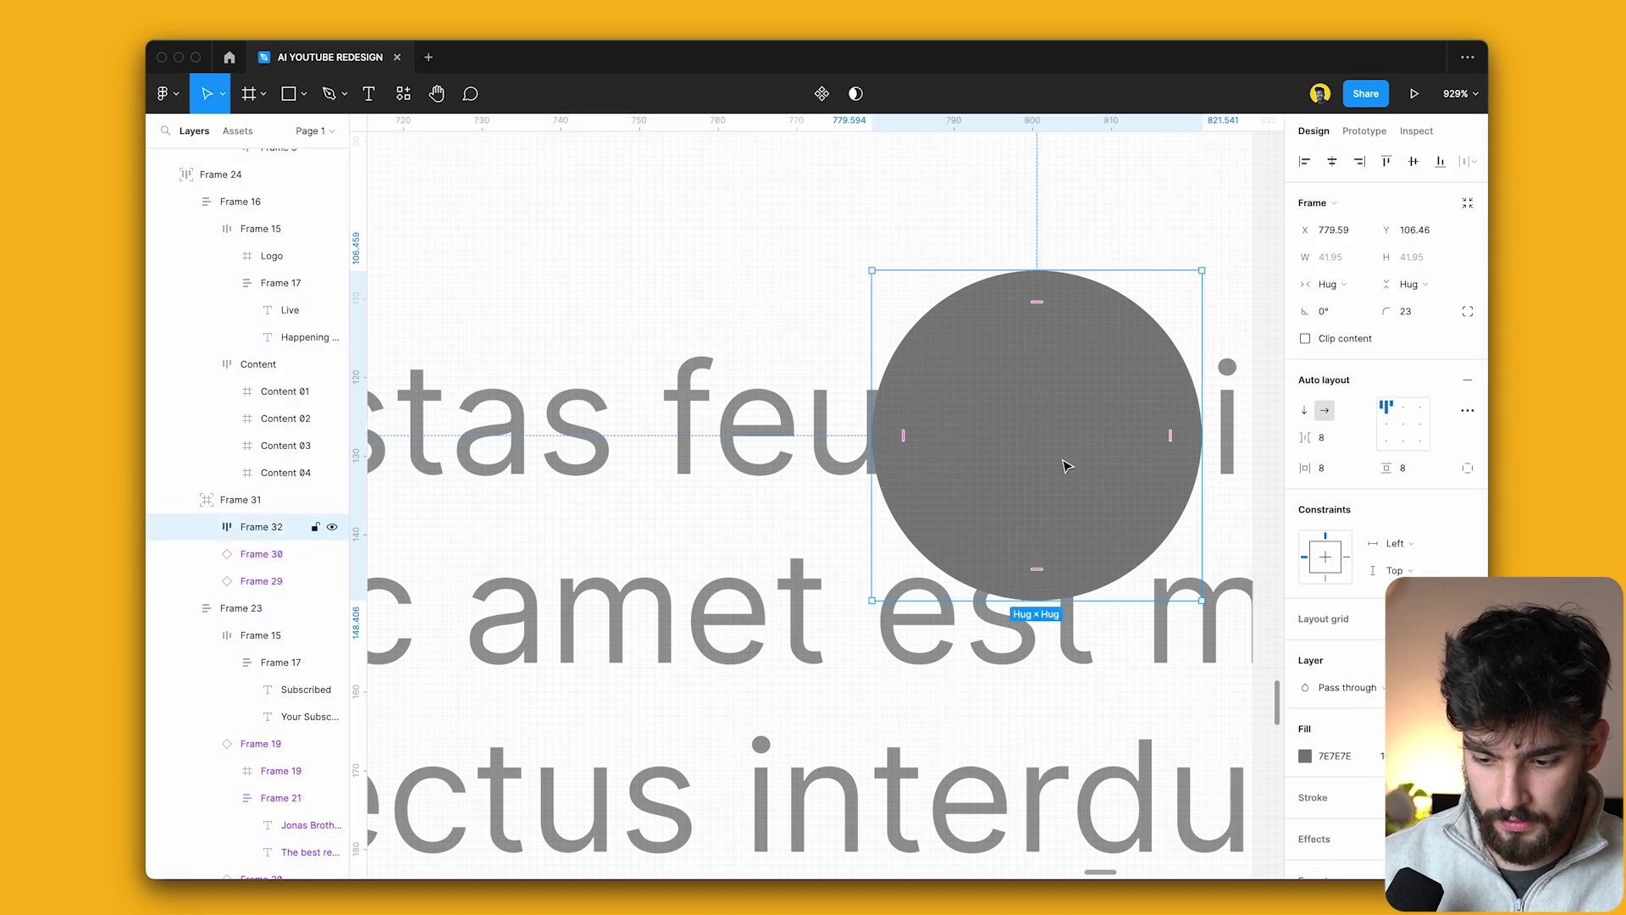
pyautogui.hotkey('shift', 'p')
pyautogui.moveTo(966, 454)
pyautogui.mouseDown()
pyautogui.moveTo(1037, 454)
pyautogui.moveTo(1051, 406)
pyautogui.mouseUp()
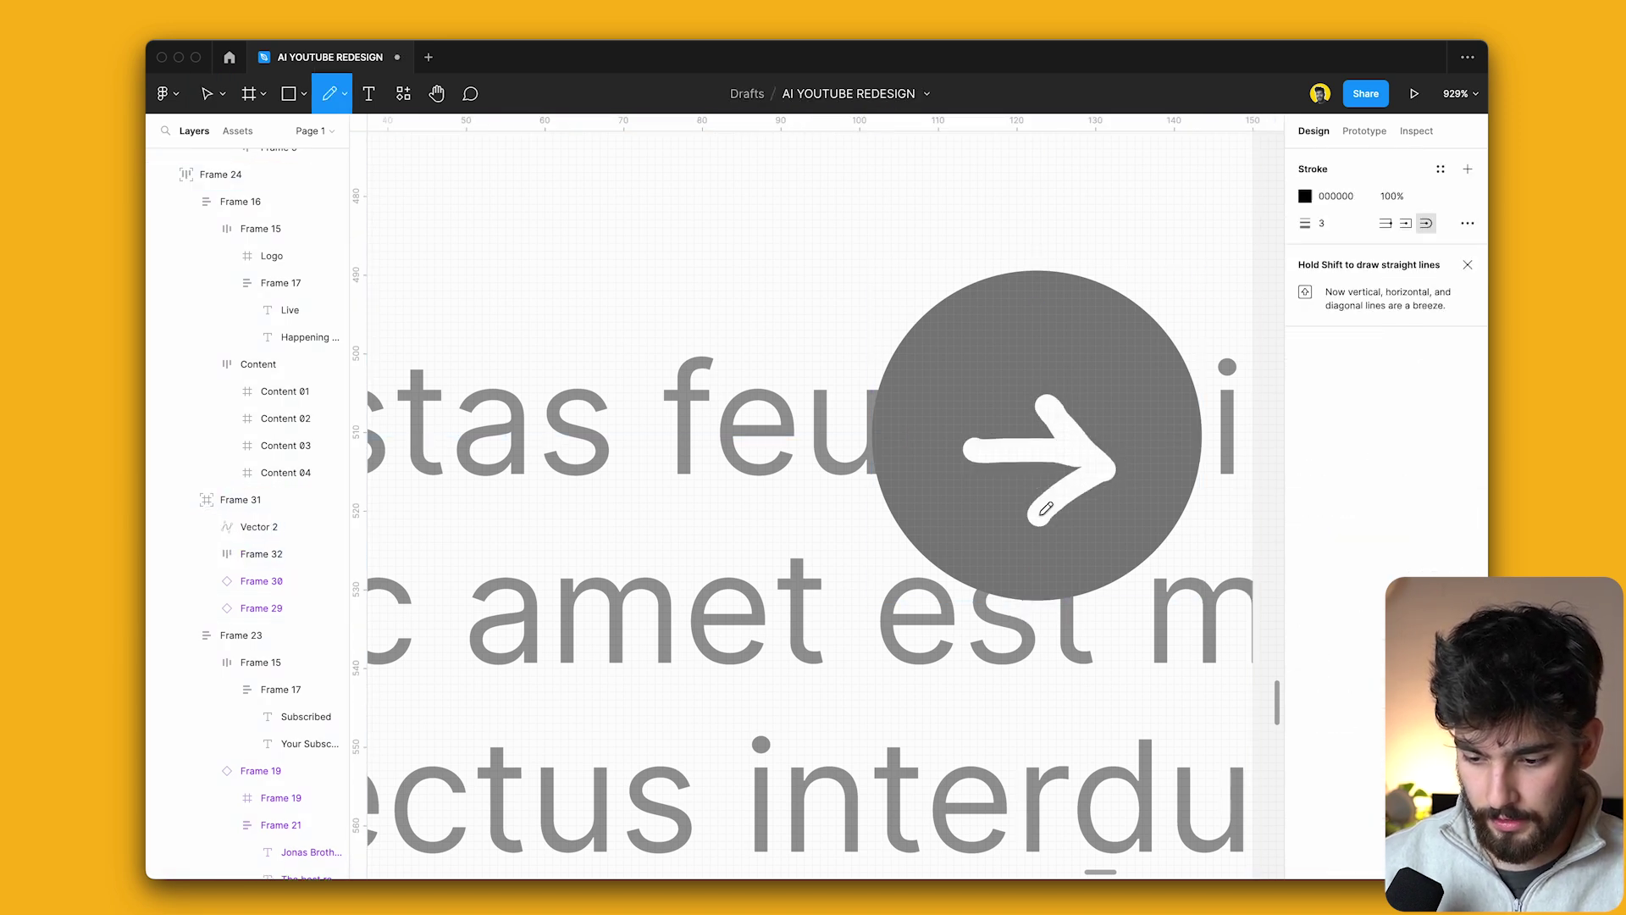
pyautogui.press('v')
# Extend the Desktop - 1 frame downward to make it taller.
pyautogui.hotkey('shift', '1')
pyautogui.scroll(2, 867, 741)
pyautogui.click(857, 534)
pyautogui.moveTo(860, 559); pyautogui.dragTo(894, 586)
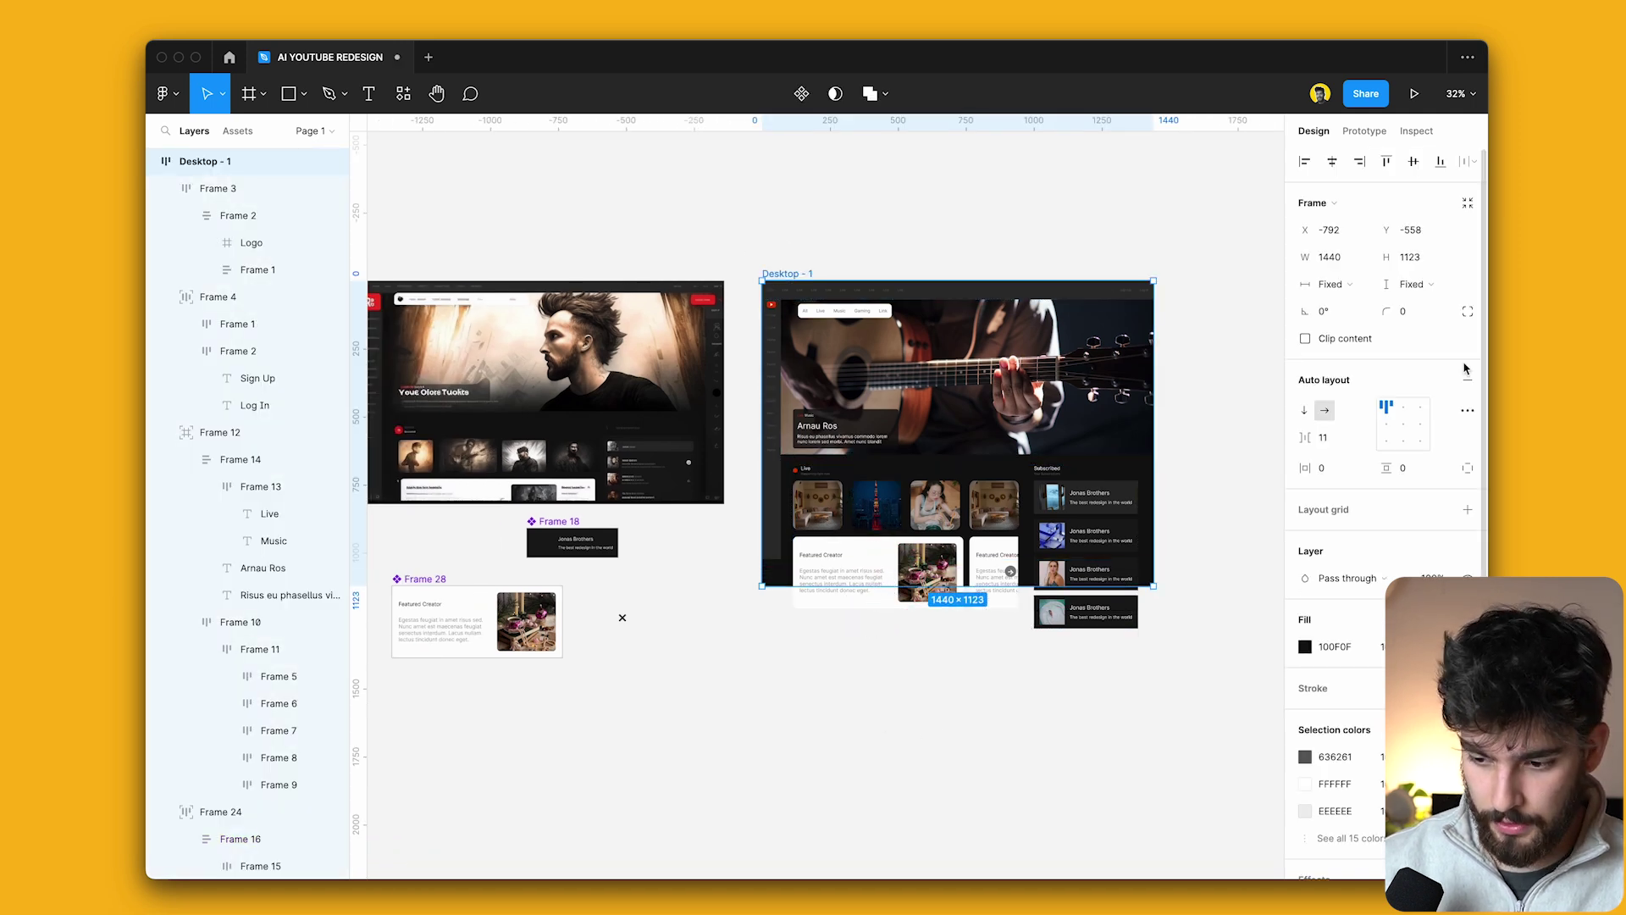
pyautogui.click(912, 605)
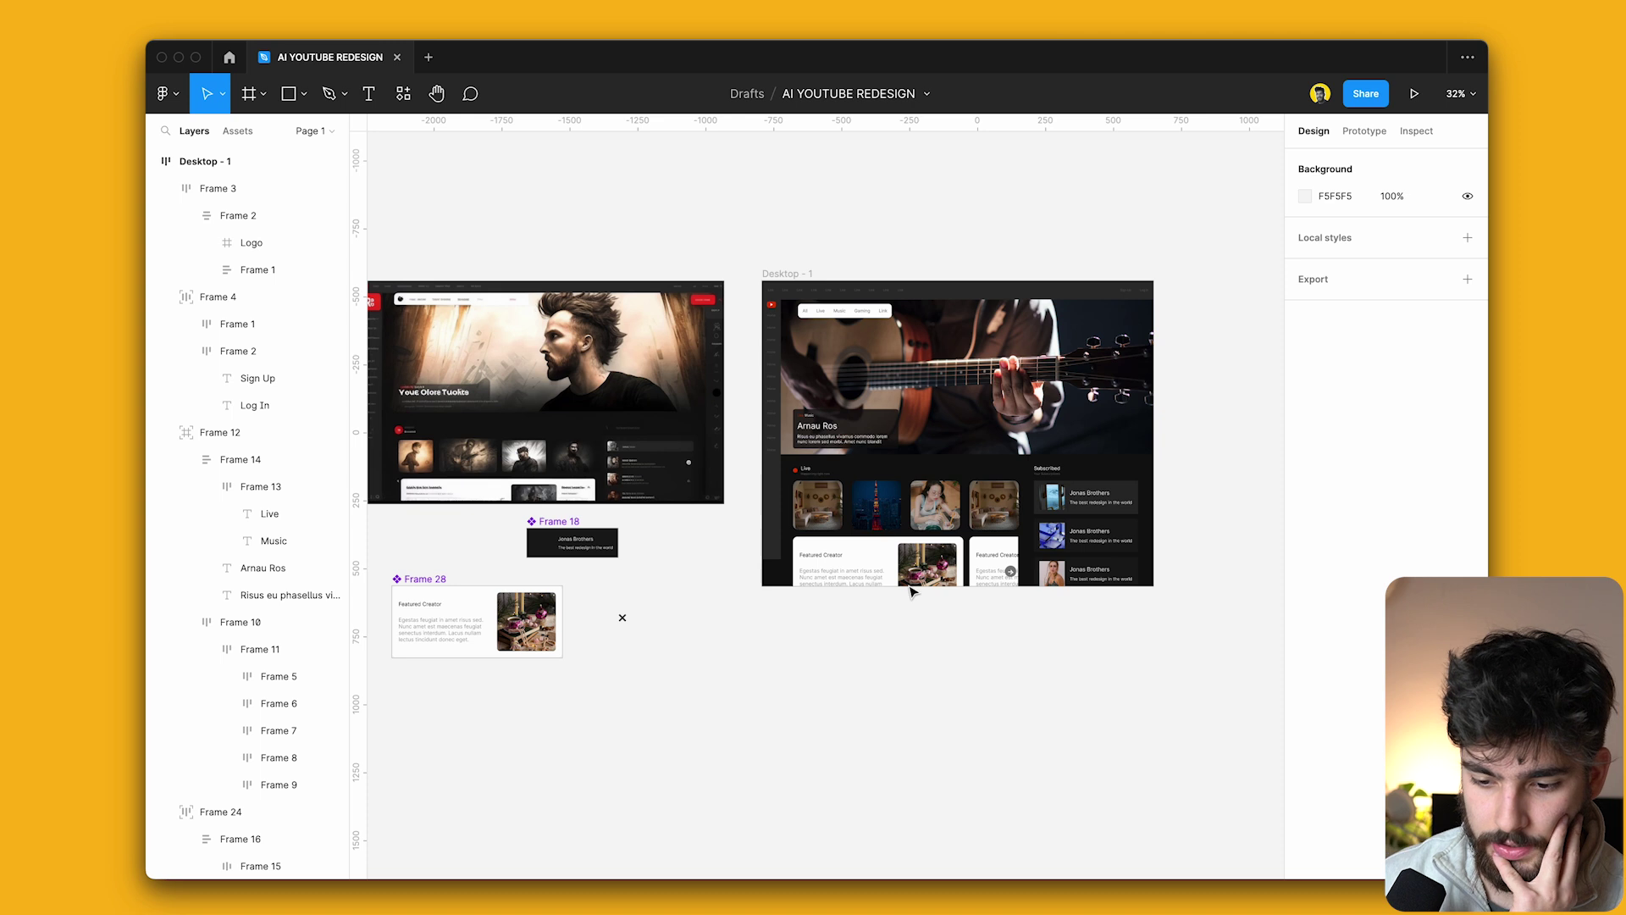
# Preview the design and stretch the left sidebar down to the frame's bottom.
pyautogui.scroll(-1, 912, 591)
pyautogui.hotkey('ctrl', '\\')
pyautogui.scroll(3, 708, 428)
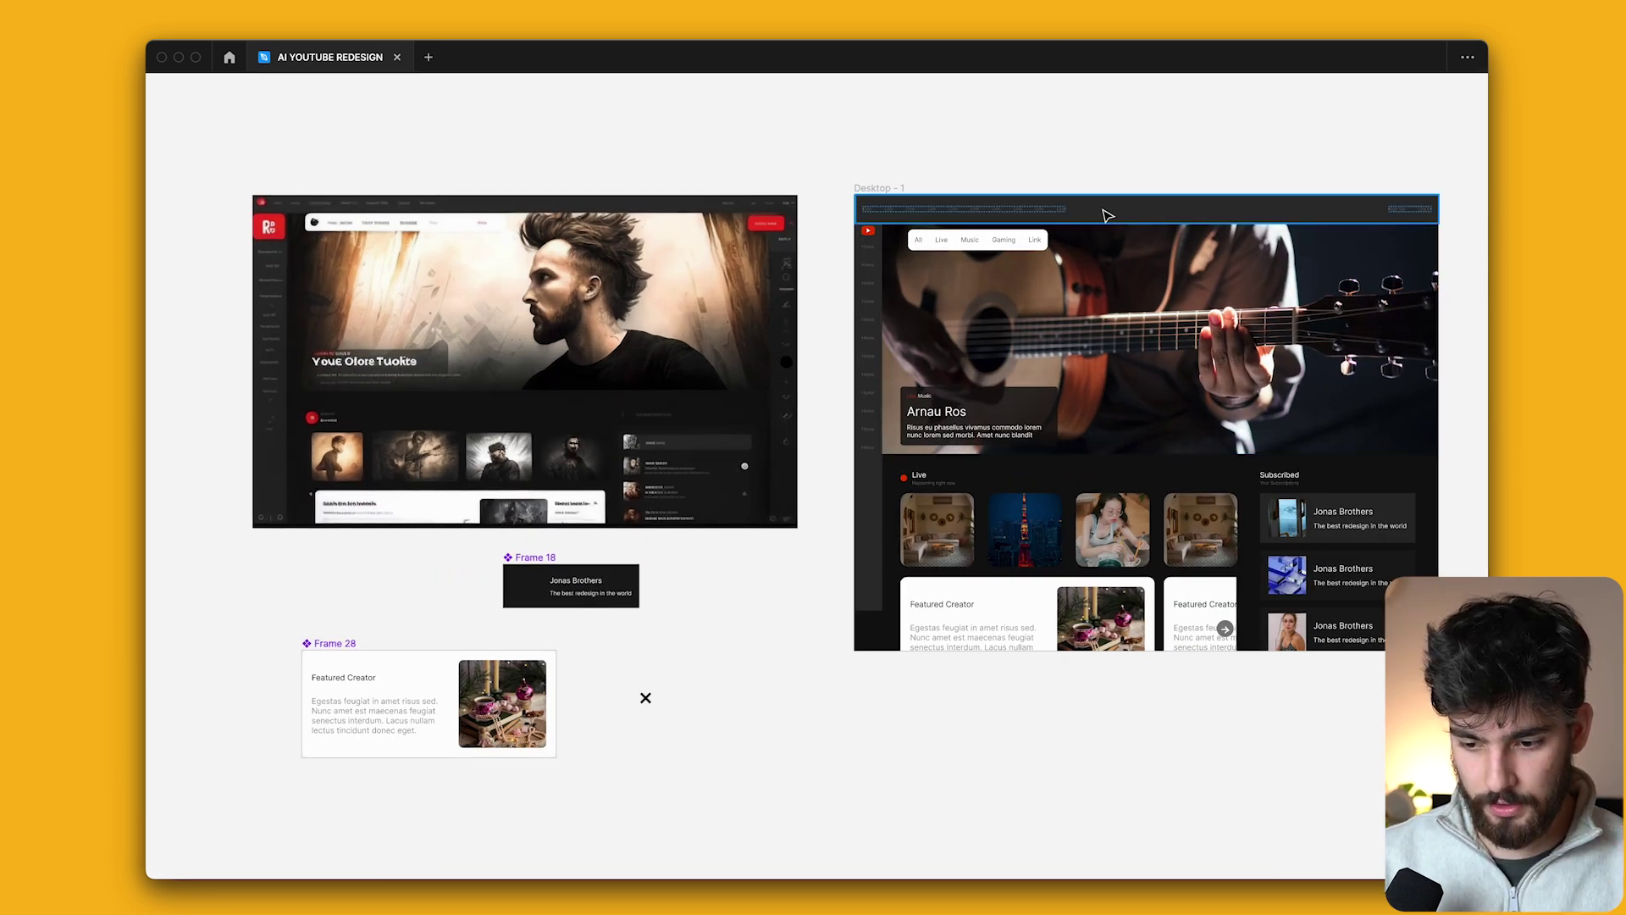
pyautogui.scroll(2, 997, 221)
pyautogui.click(875, 597)
pyautogui.moveTo(882, 669); pyautogui.dragTo(881, 743)
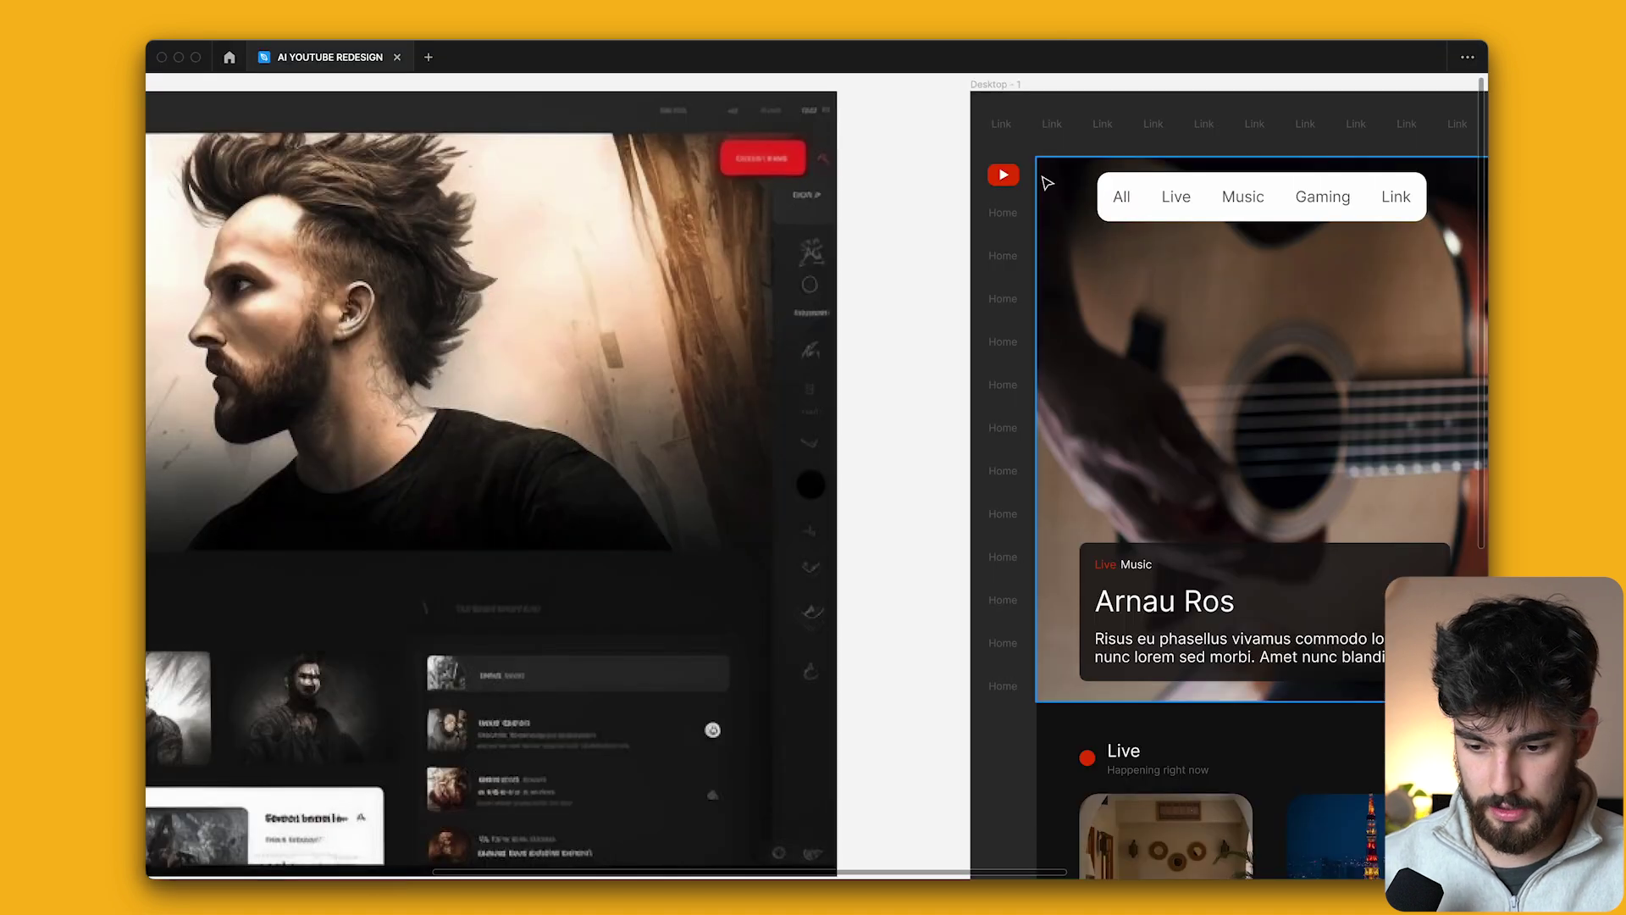
# Select the left sidebar's entries and text labels, toggling the interface panels.
pyautogui.scroll(-3, 1015, 233)
pyautogui.click(1015, 230)
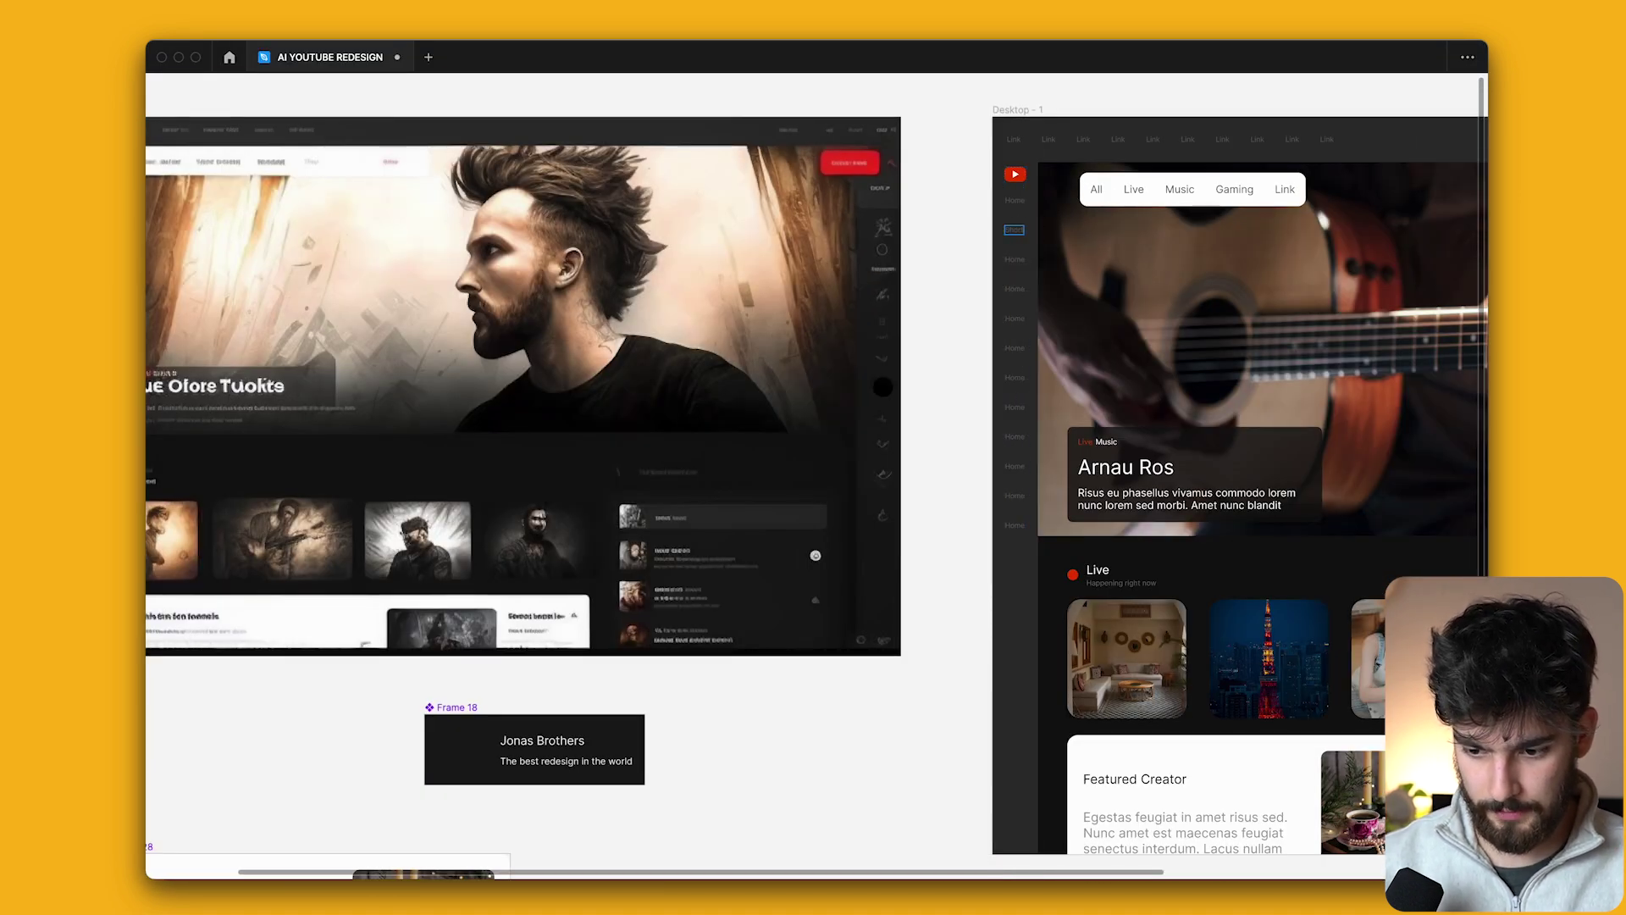
pyautogui.scroll(5, 1001, 227)
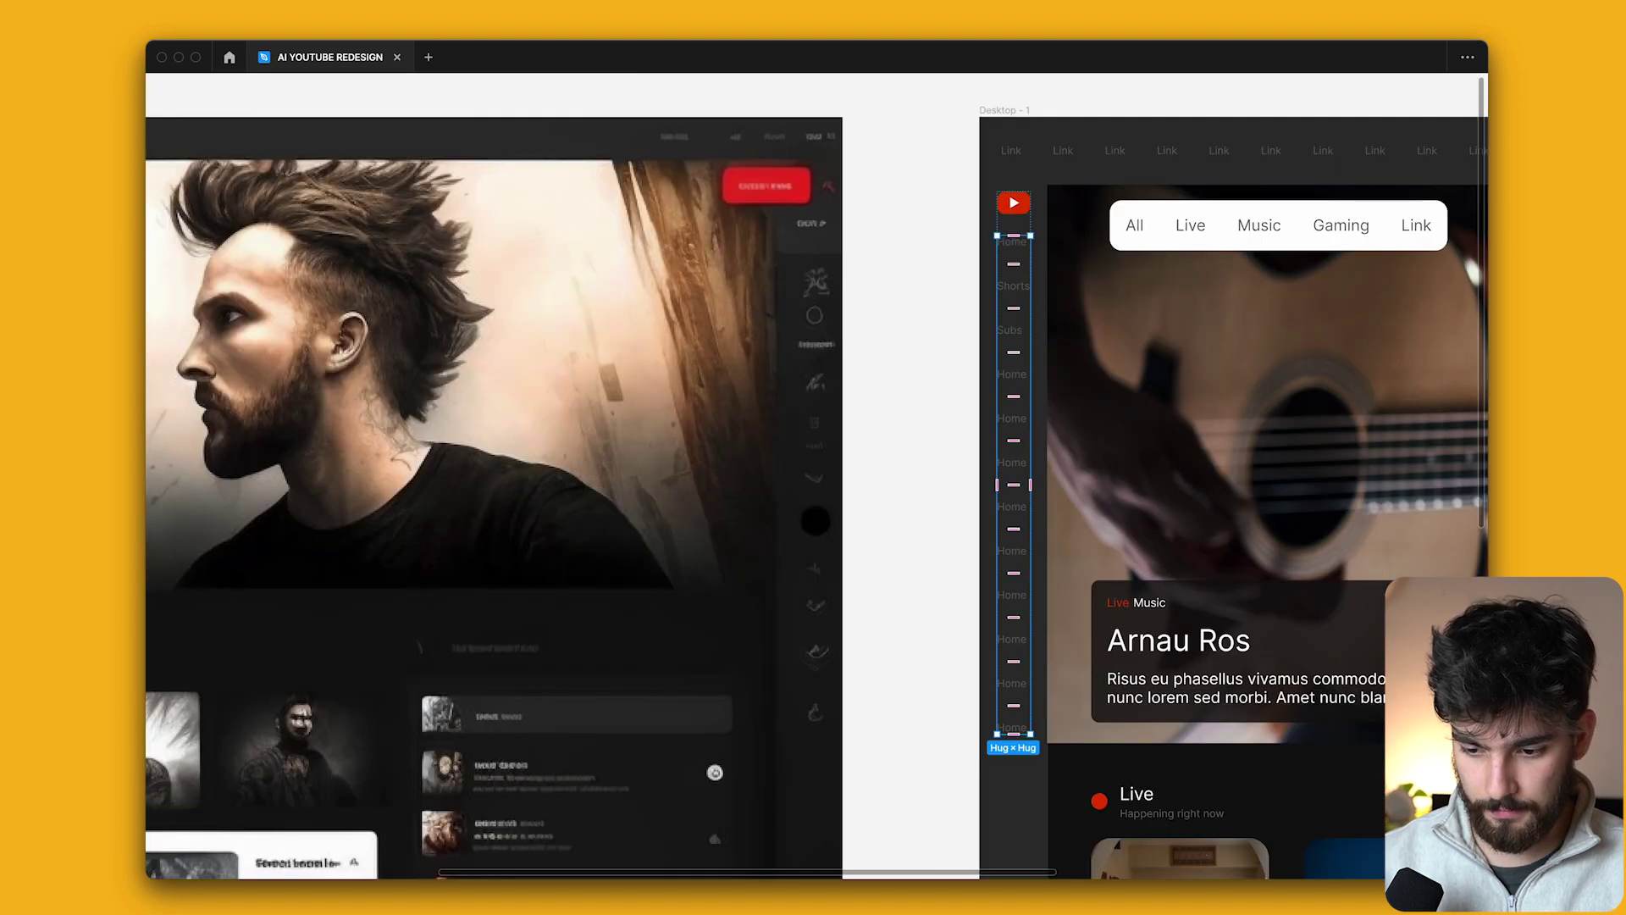
pyautogui.press('super+backslash')
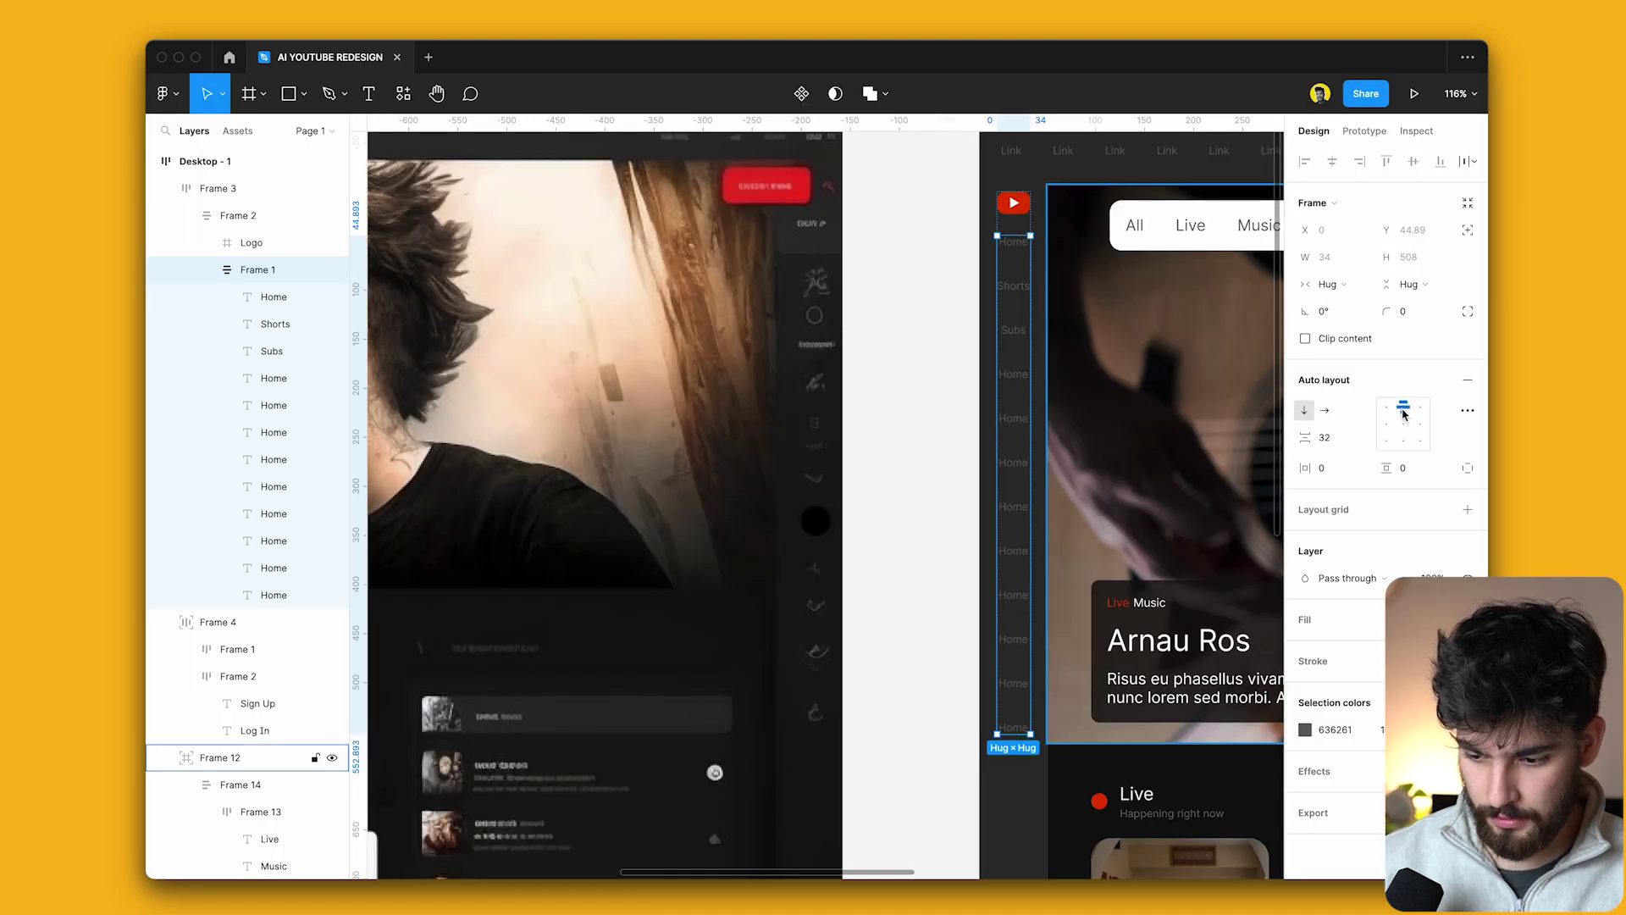
pyautogui.press('Return')
pyautogui.click(1326, 530)
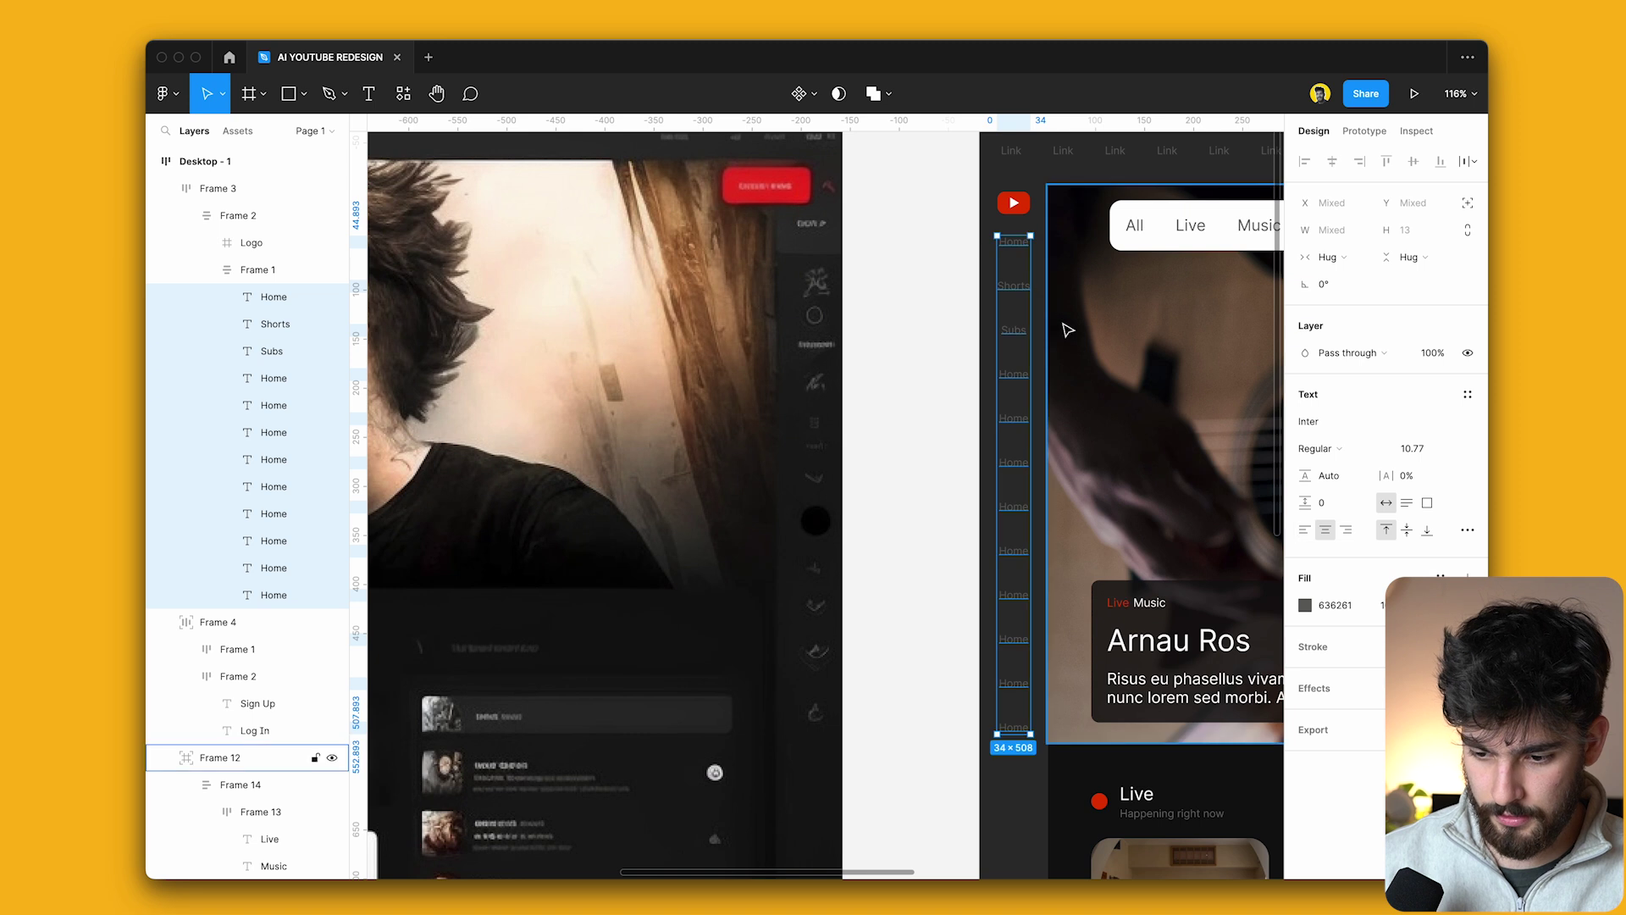
pyautogui.press('Escape')
pyautogui.scroll(-5, 777, 373)
pyautogui.press('super+backslash')
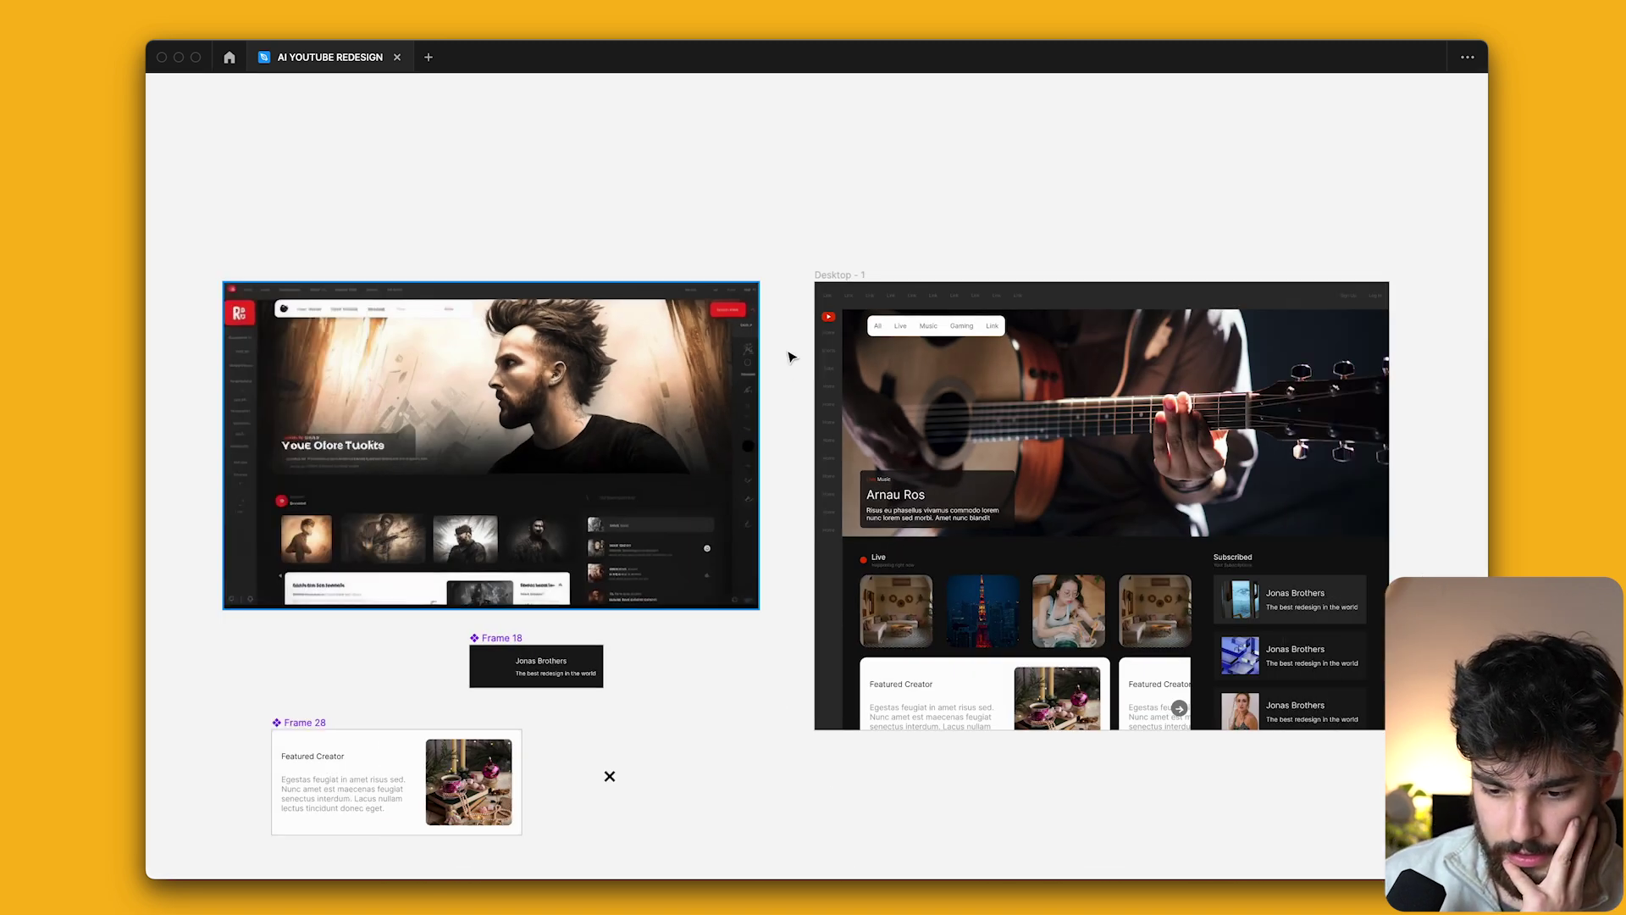
pyautogui.scroll(3, 791, 352)
# Select Desktop - 1's top bar and consult YouTube's sidebar sections in the browser.
pyautogui.click(946, 281)
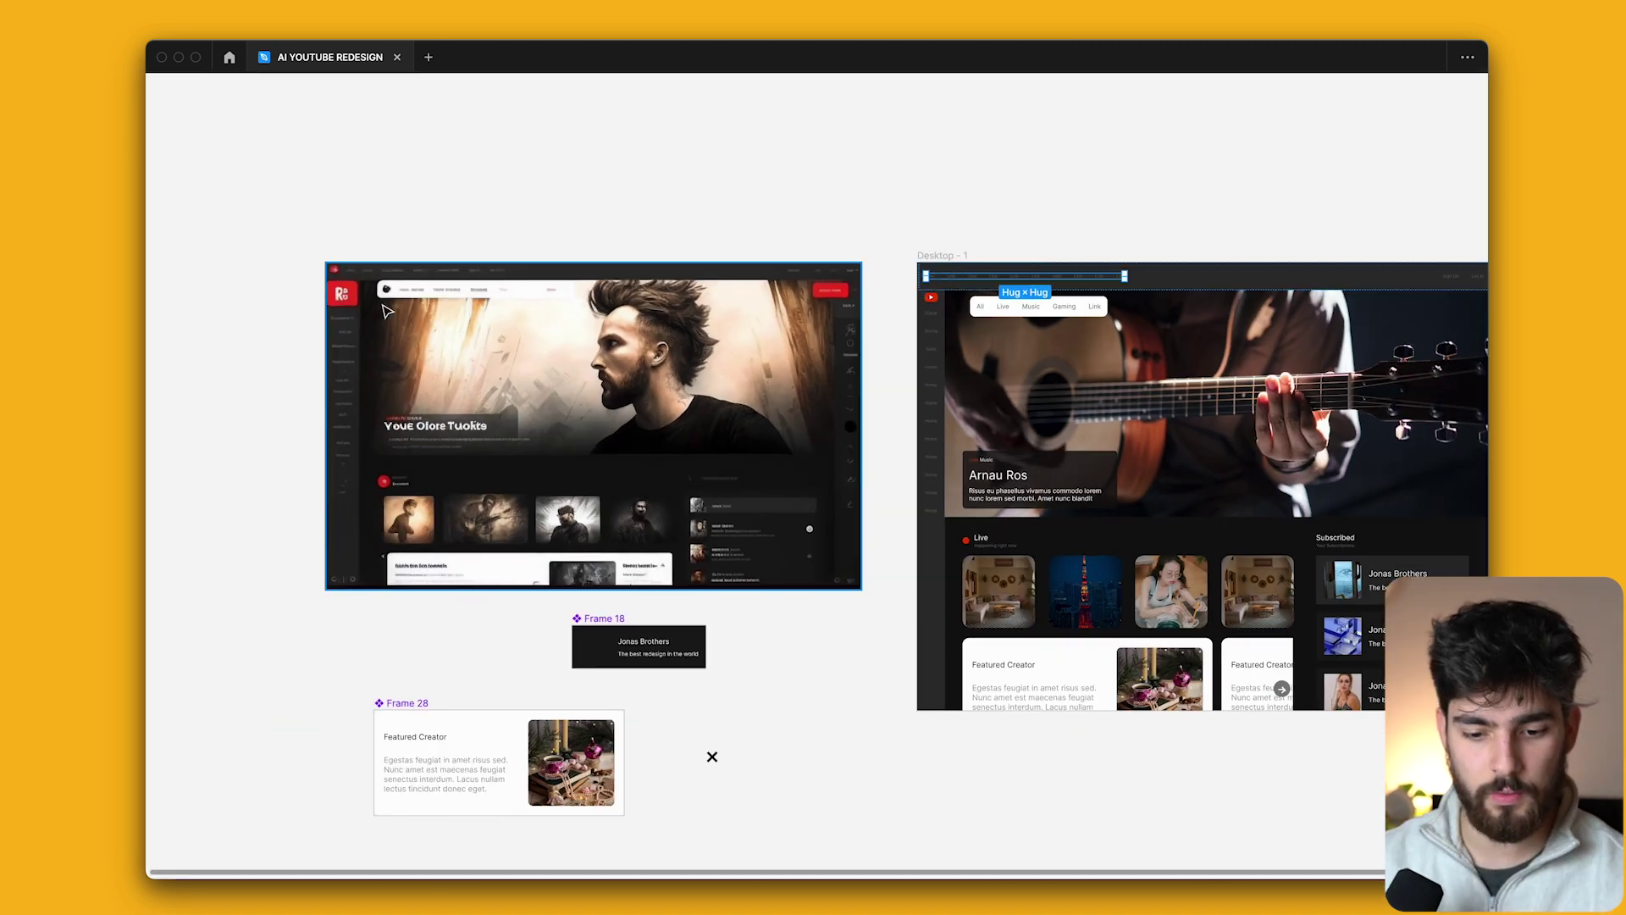
pyautogui.scroll(5, 366, 282)
pyautogui.scroll(-6, 370, 284)
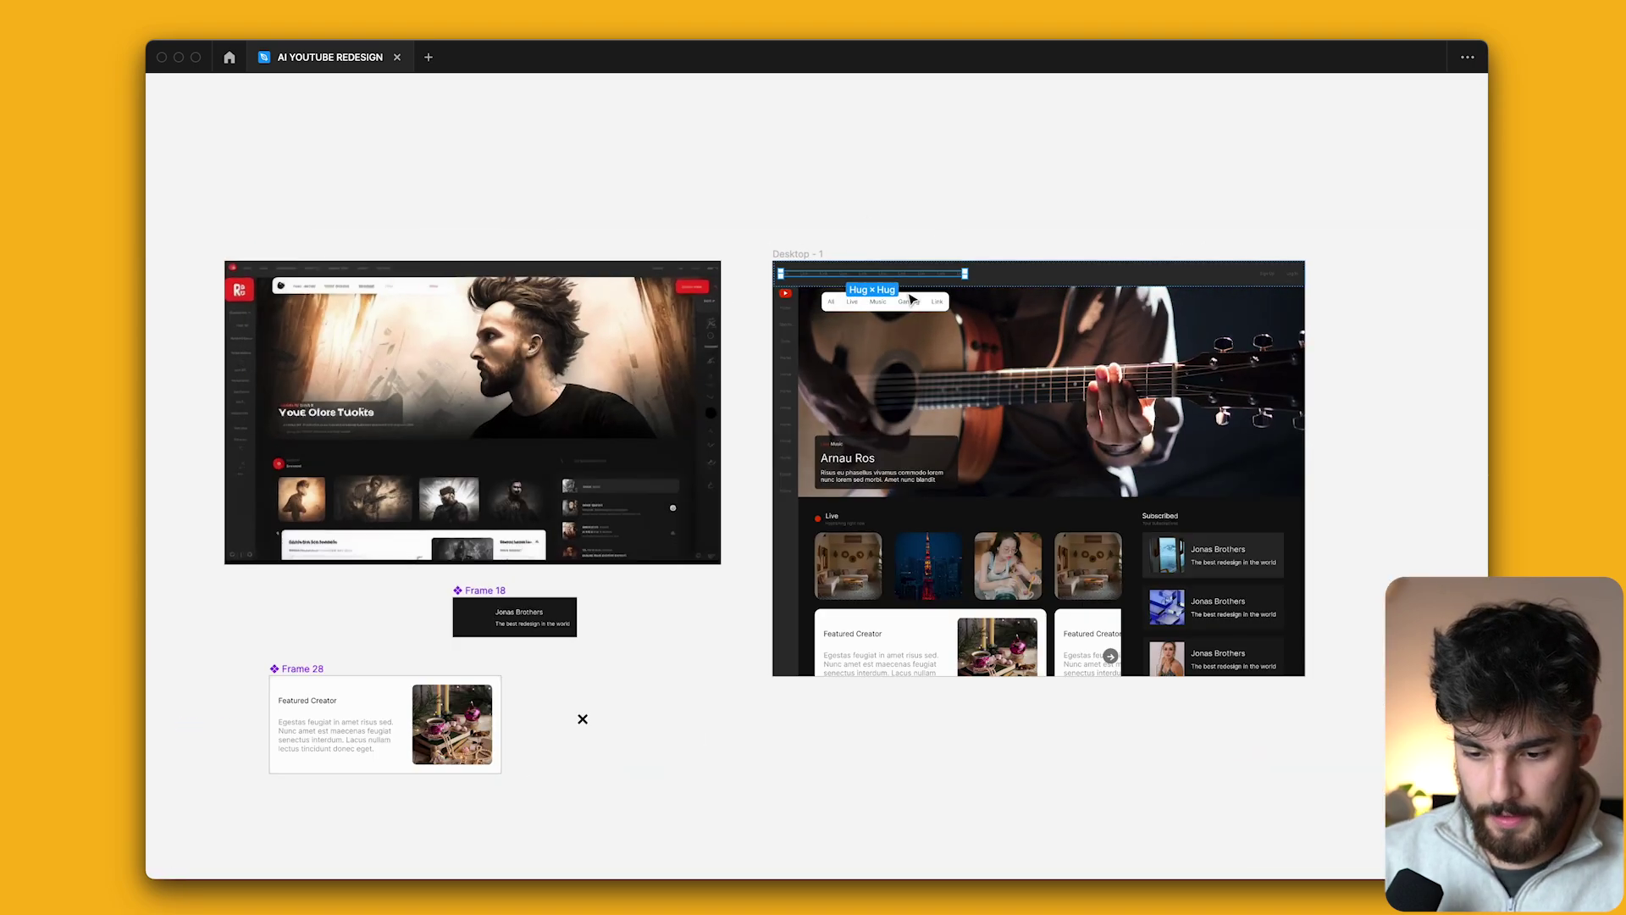
pyautogui.press('super+Tab')
pyautogui.scroll(-3, 254, 486)
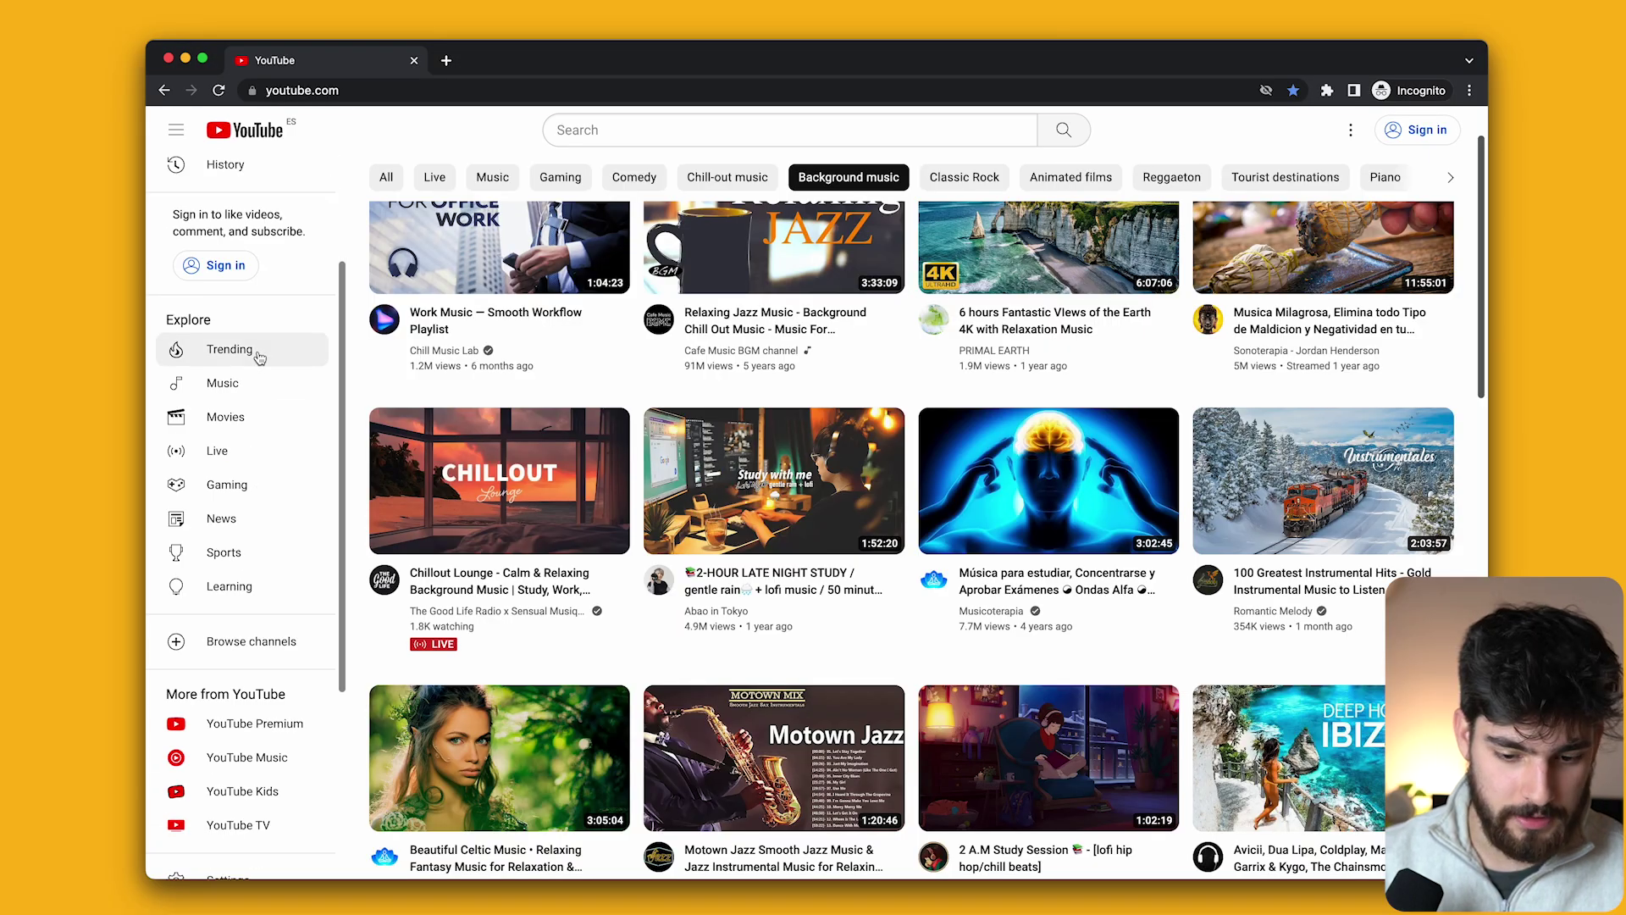
pyautogui.scroll(-3, 267, 513)
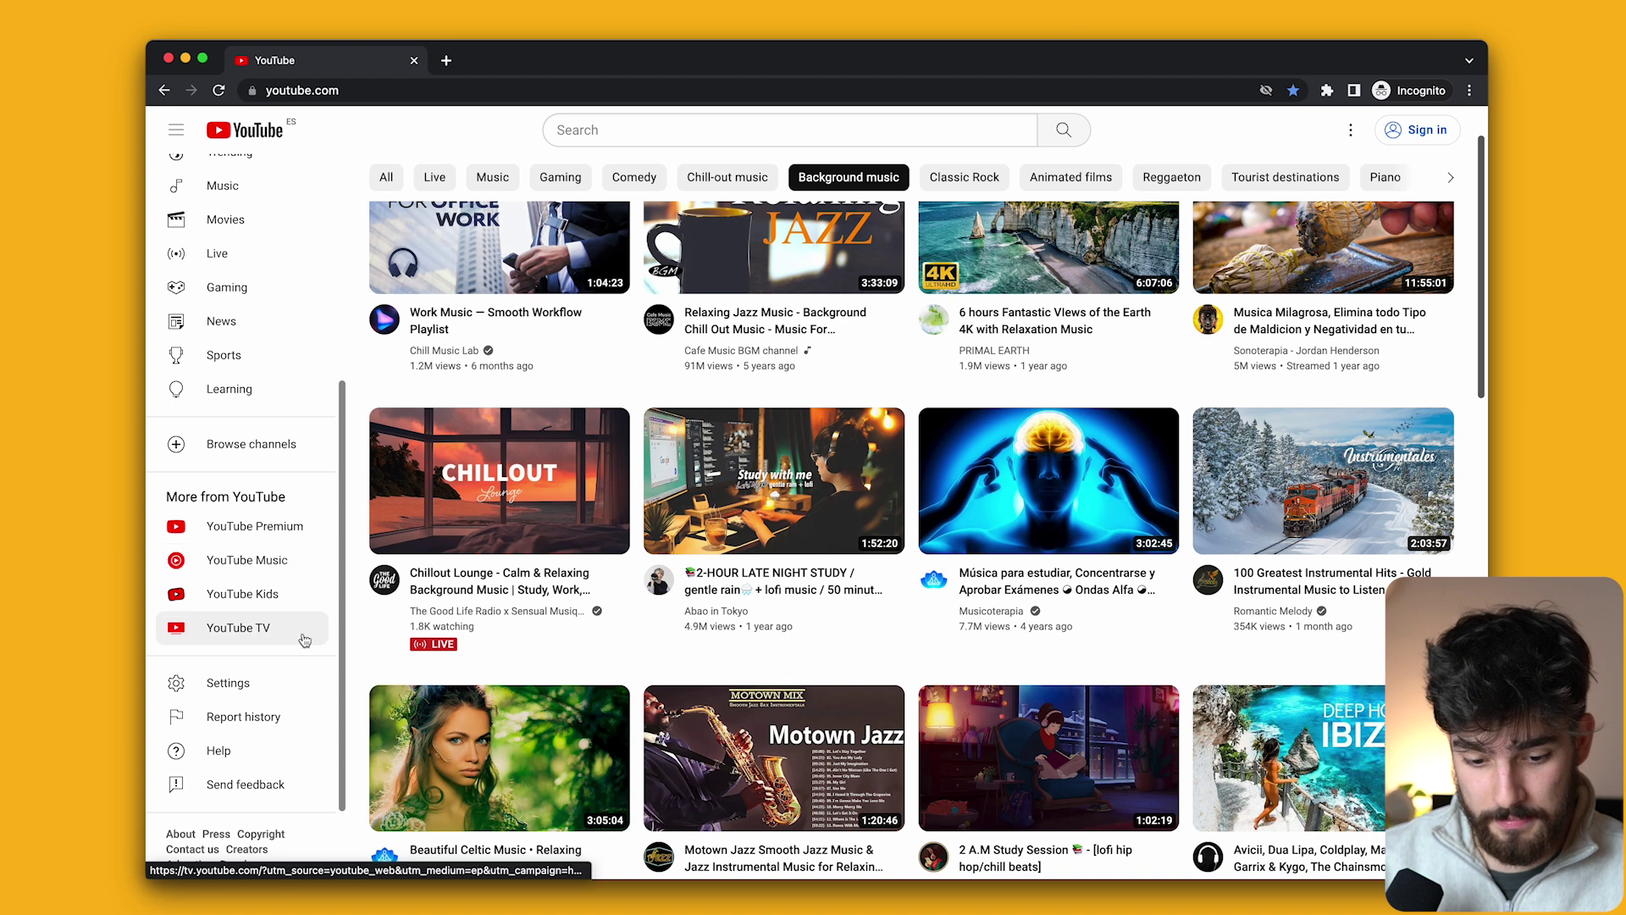
# Finish renaming the top bar link to 'Music'.
pyautogui.press('super+Tab')
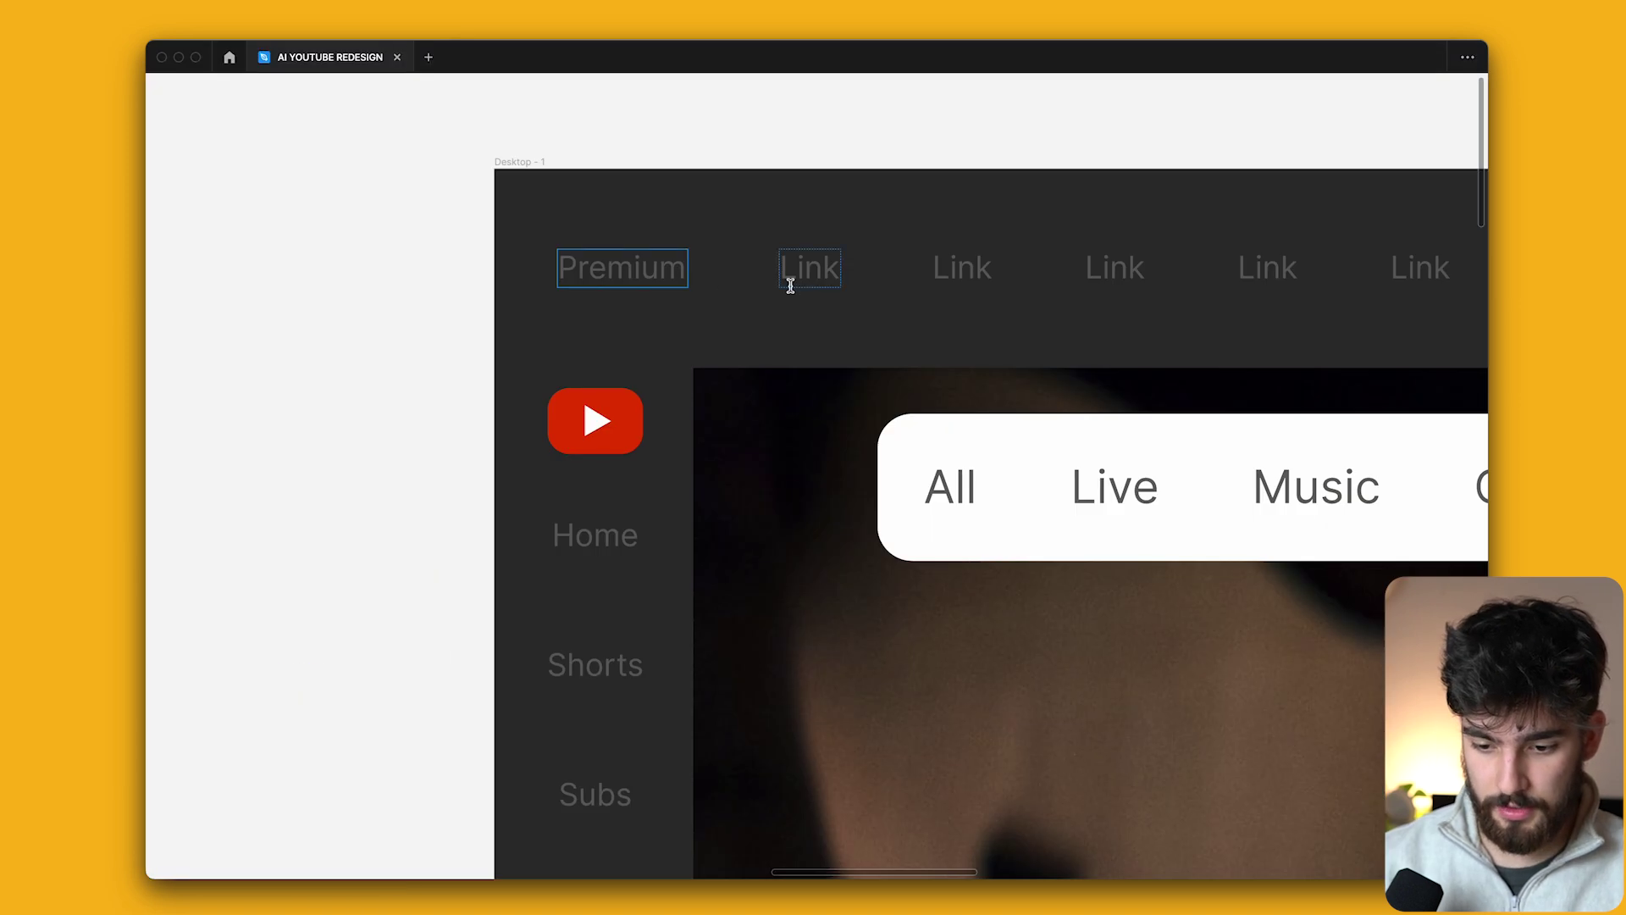
pyautogui.write('Music')
pyautogui.press('Escape')
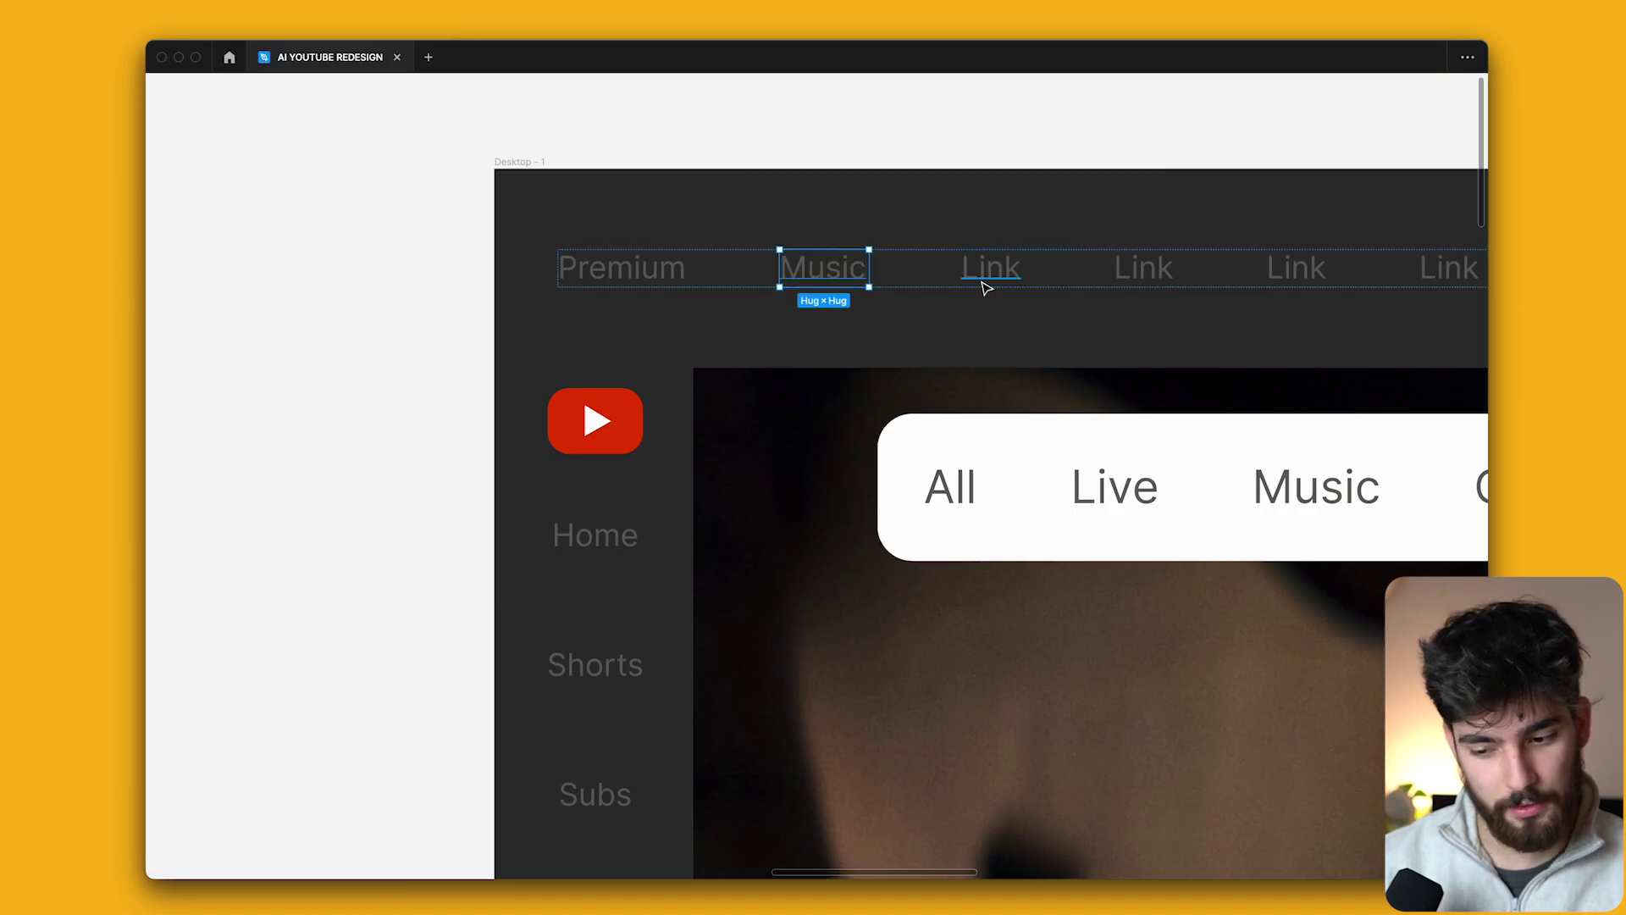
# Pack the top bar's links with fixed spacing in its advanced layout options.
pyautogui.scroll(-5, 1071, 260)
pyautogui.press('Escape')
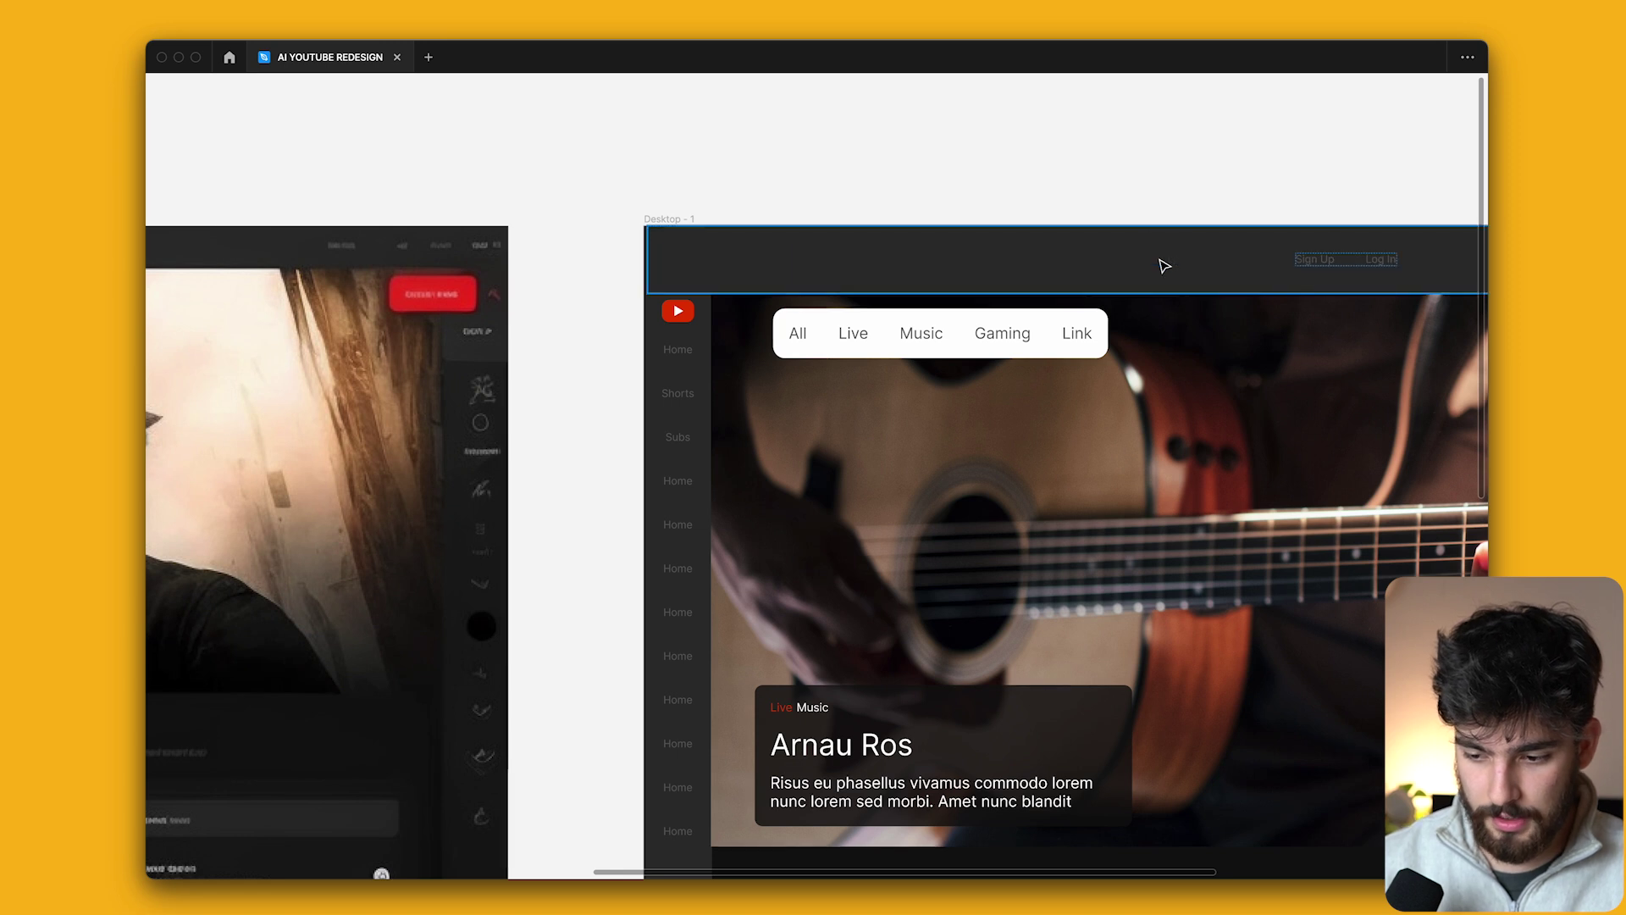
pyautogui.scroll(-5, 1158, 261)
pyautogui.hotkey('ctrl', '\\')
pyautogui.hscroll(5, 1048, 366)
pyautogui.click(1468, 410)
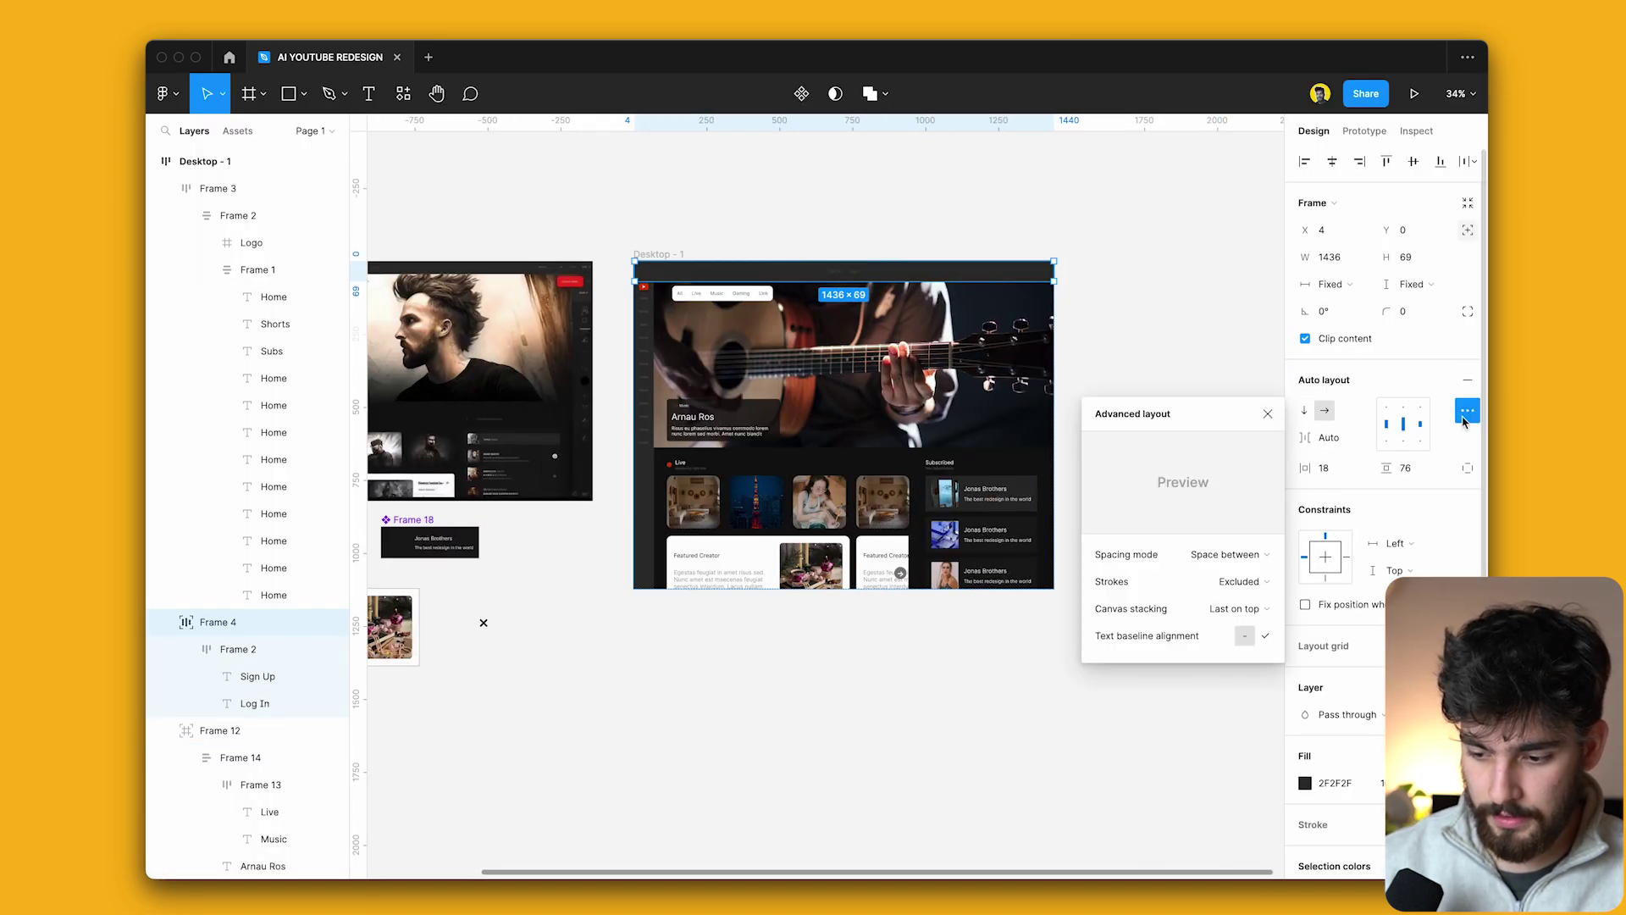
pyautogui.click(1232, 554)
pyautogui.click(1205, 534)
pyautogui.click(1365, 448)
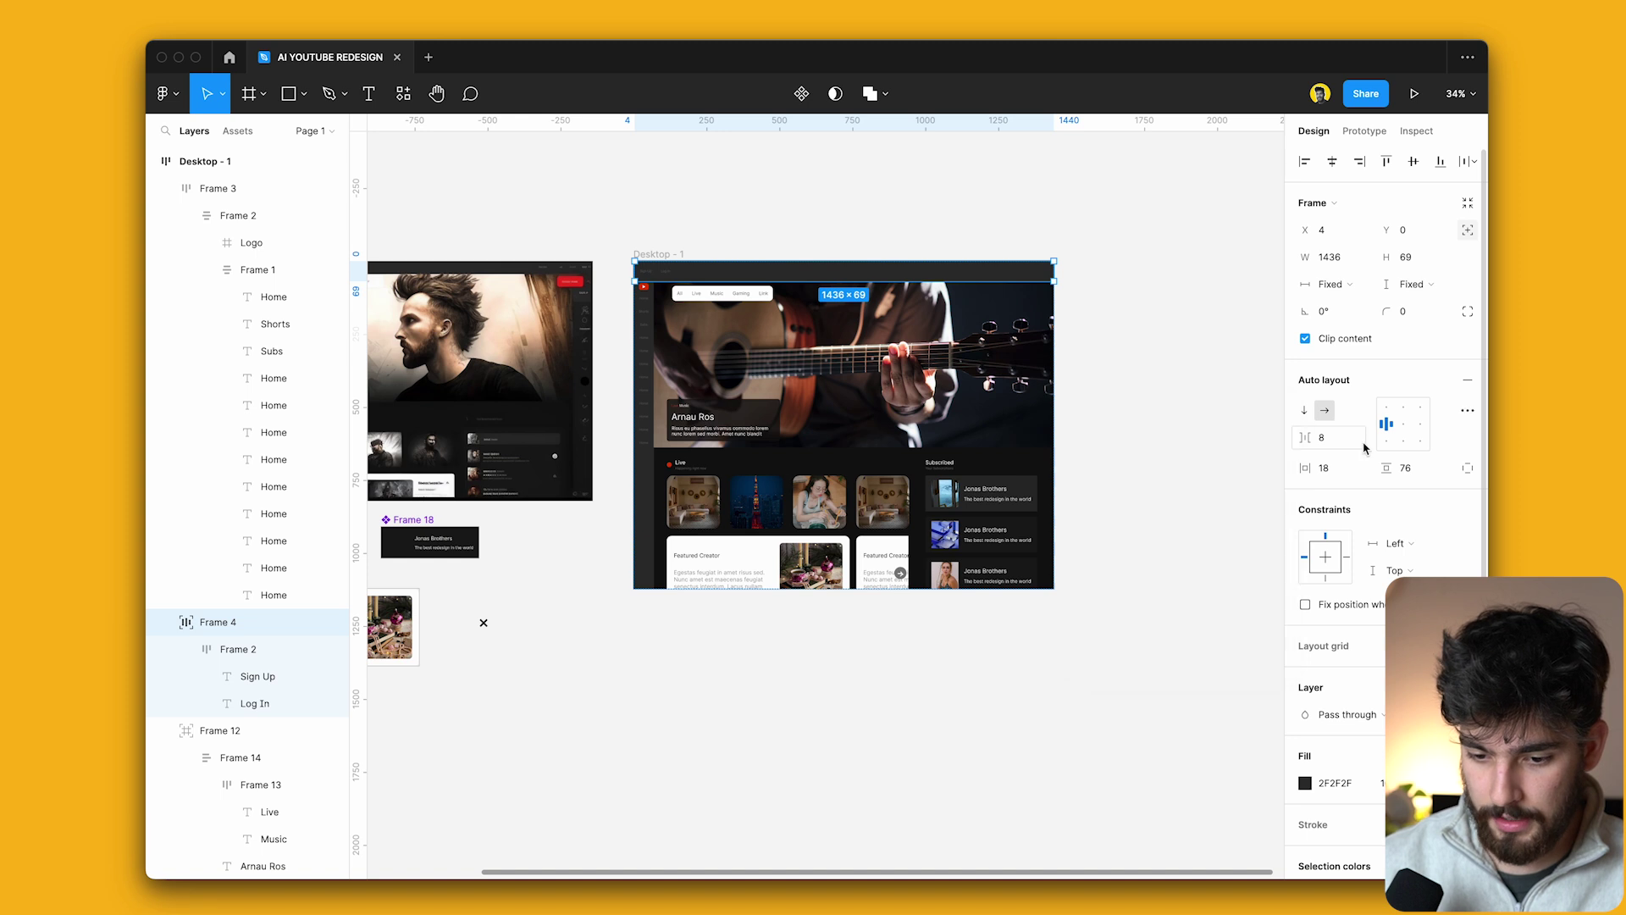
# Give the sidebar nav absolute position and drag it up to Y -49.
pyautogui.scroll(3, 735, 285)
pyautogui.click(592, 356)
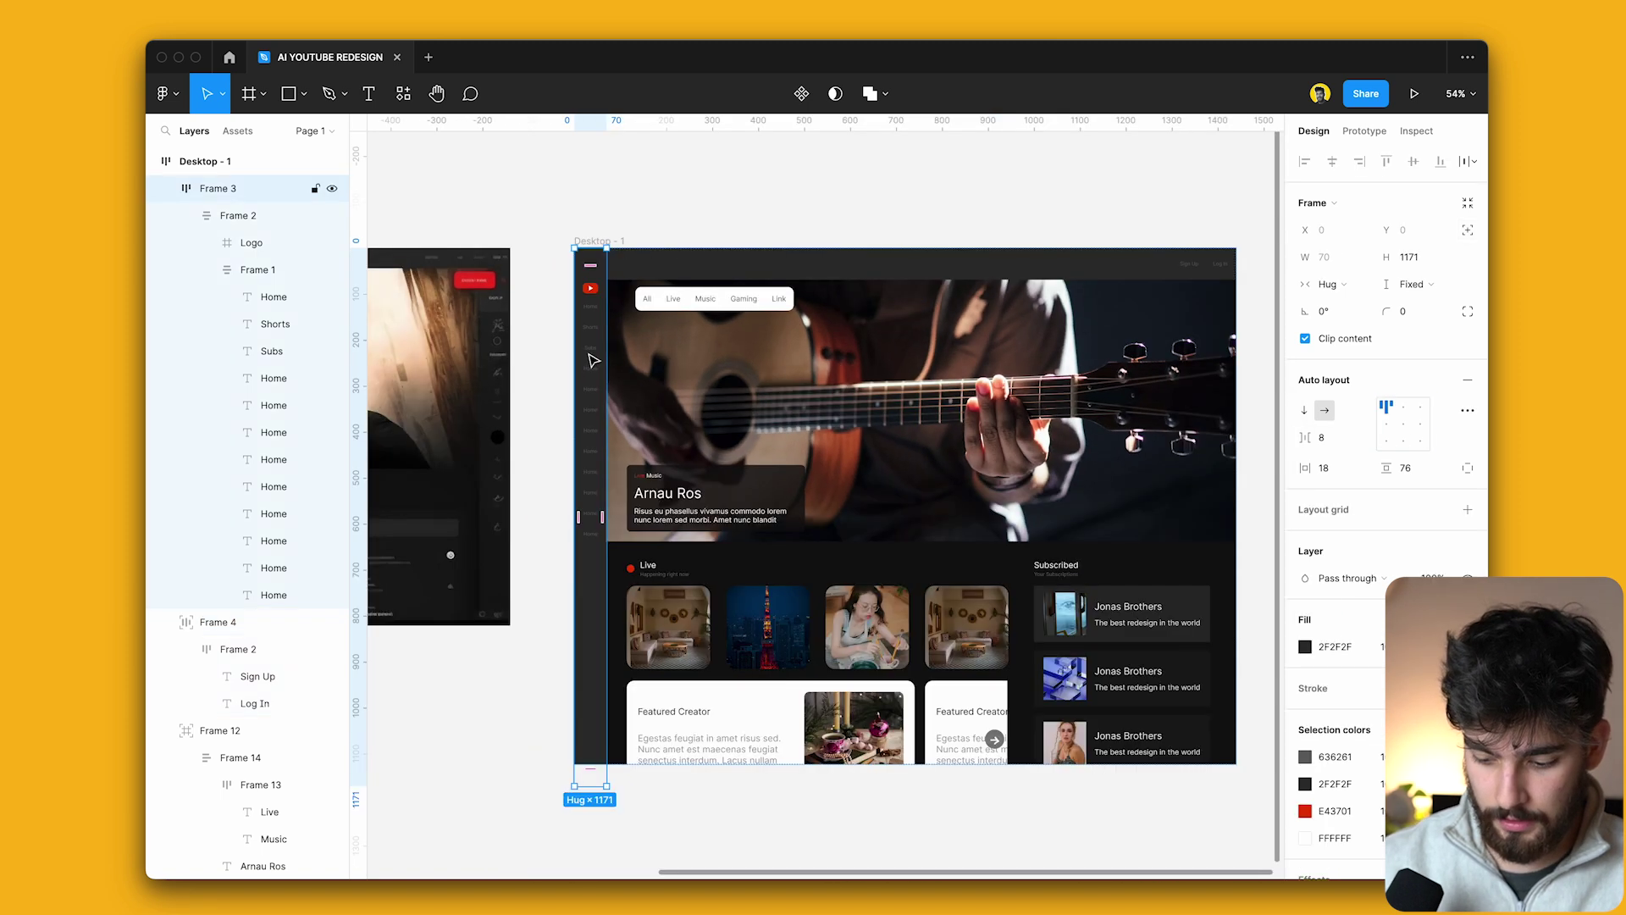
pyautogui.scroll(5, 597, 317)
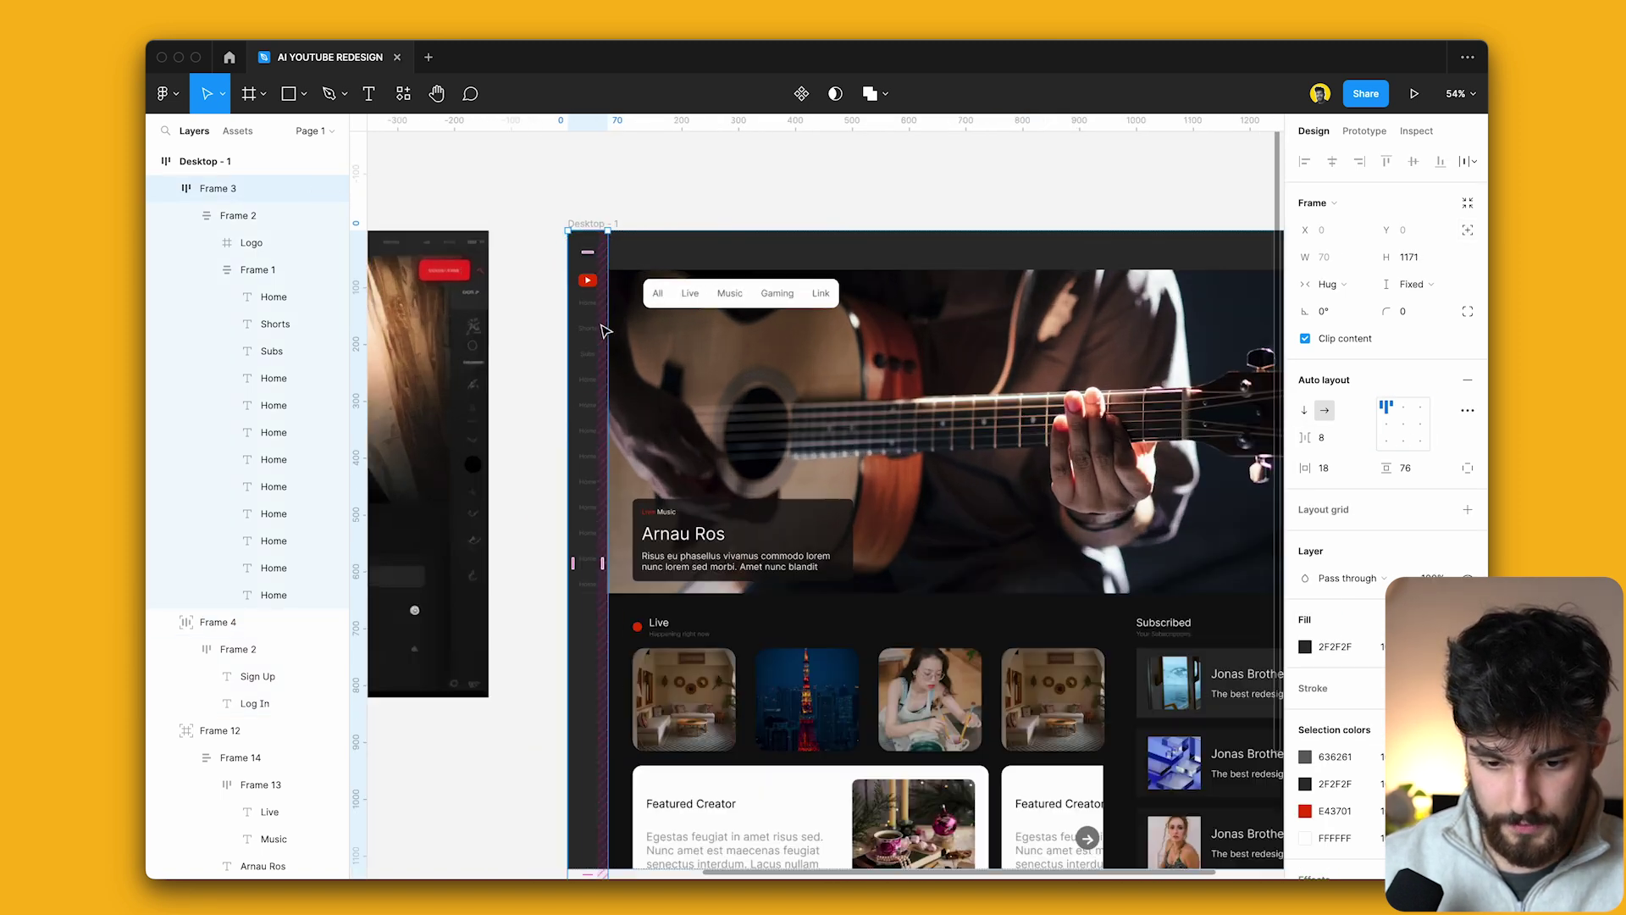
pyautogui.click(1467, 230)
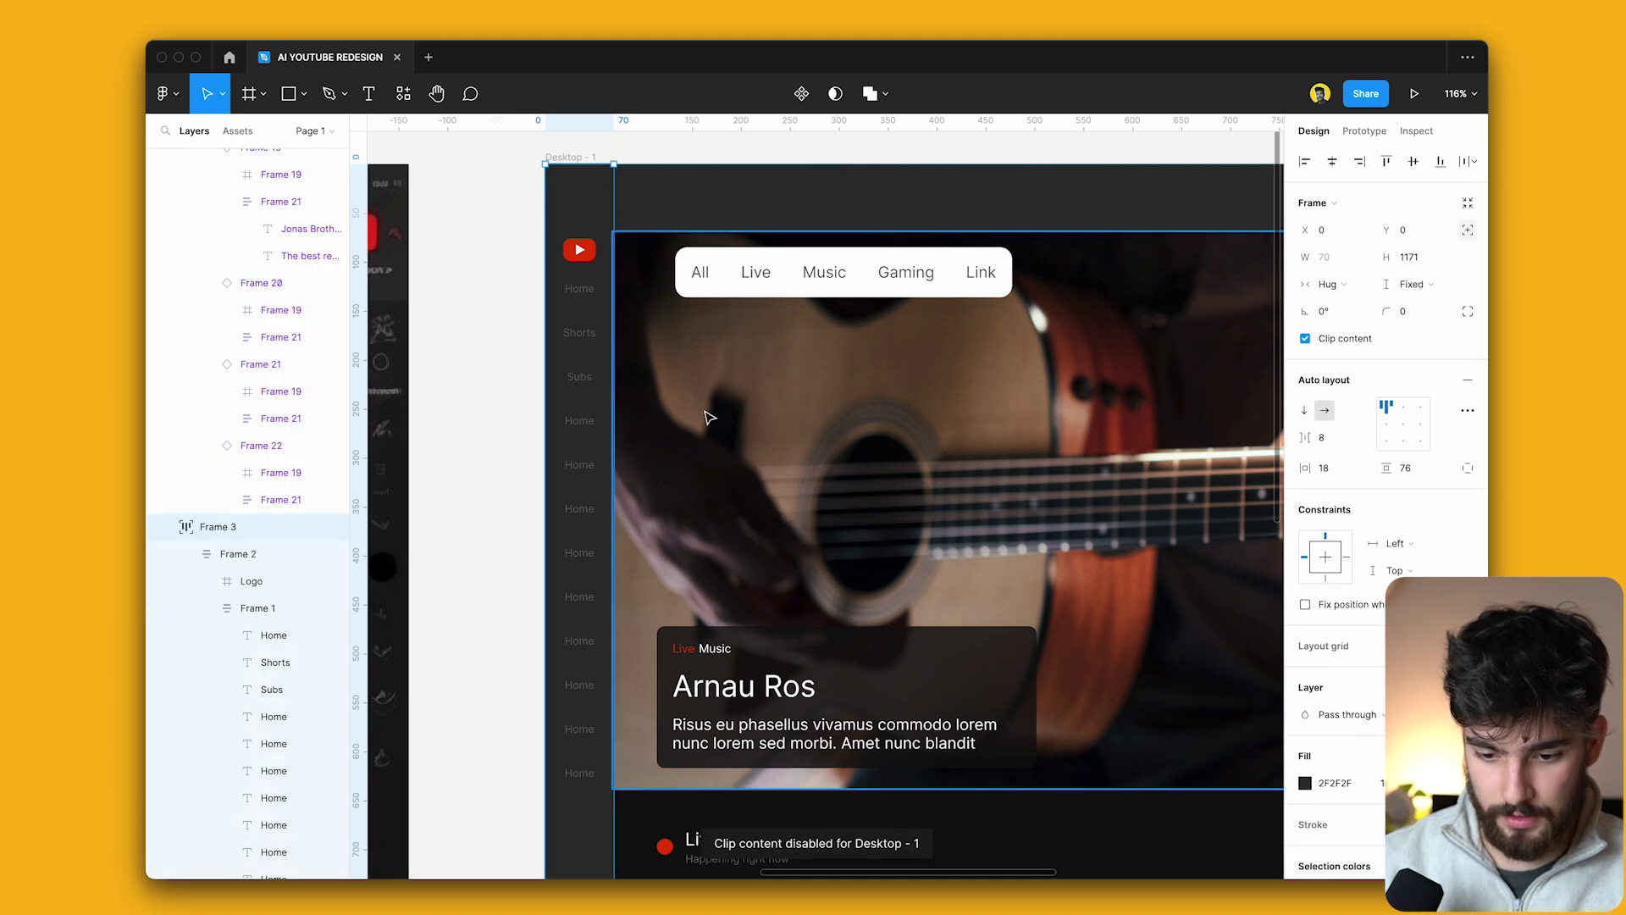
pyautogui.moveTo(562, 356); pyautogui.dragTo(569, 267)
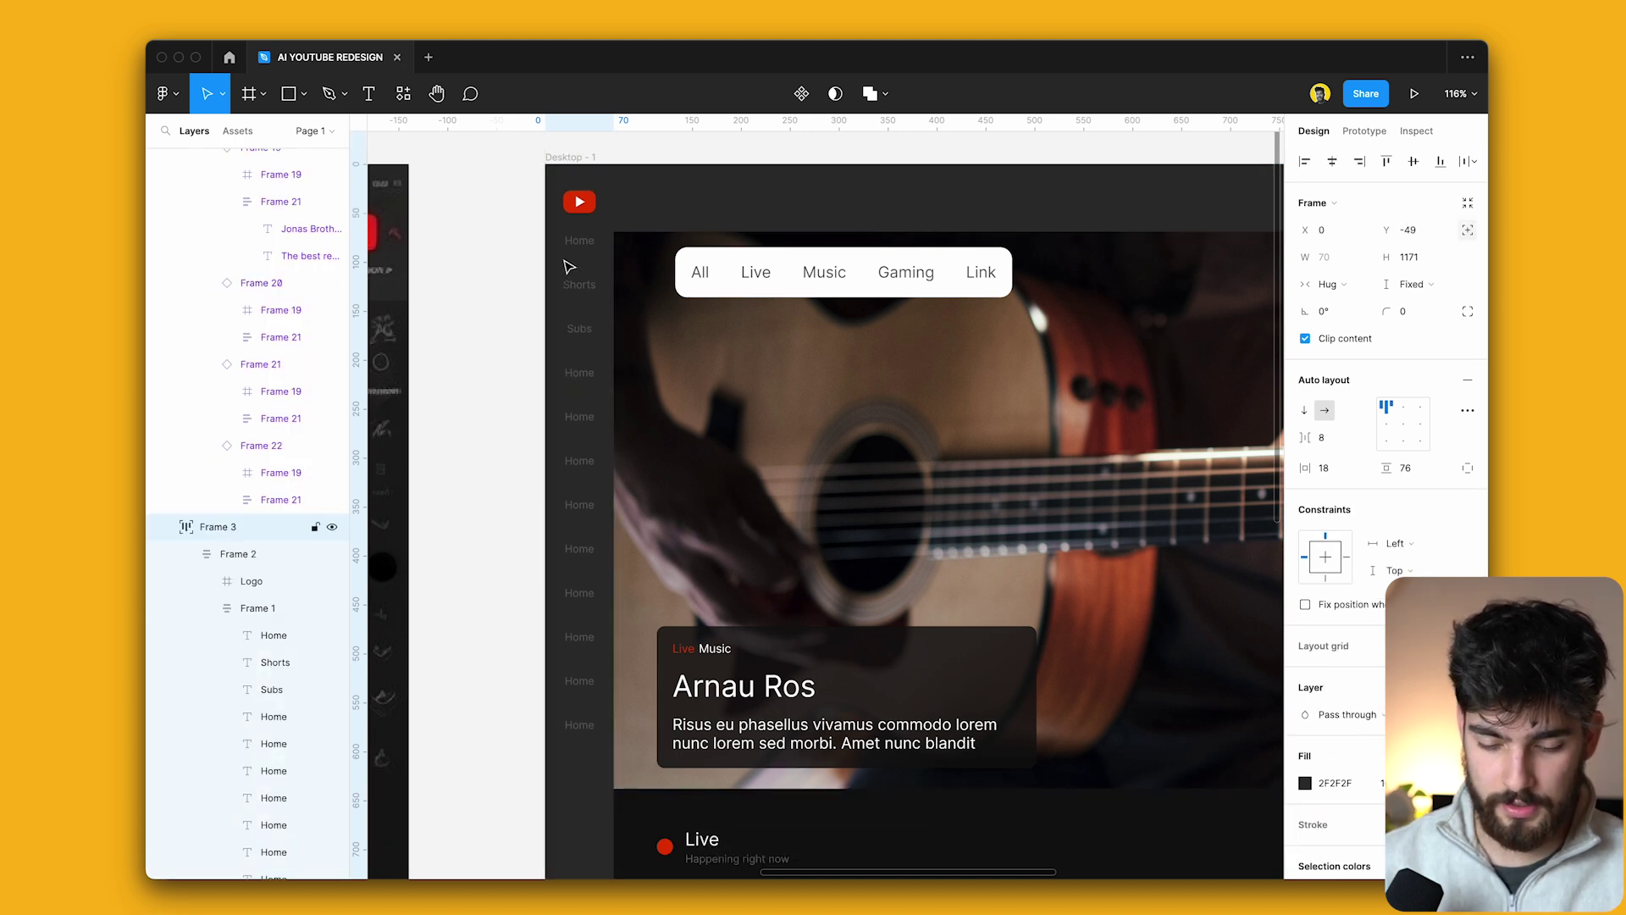
pyautogui.scroll(-7, 569, 267)
pyautogui.click(505, 305)
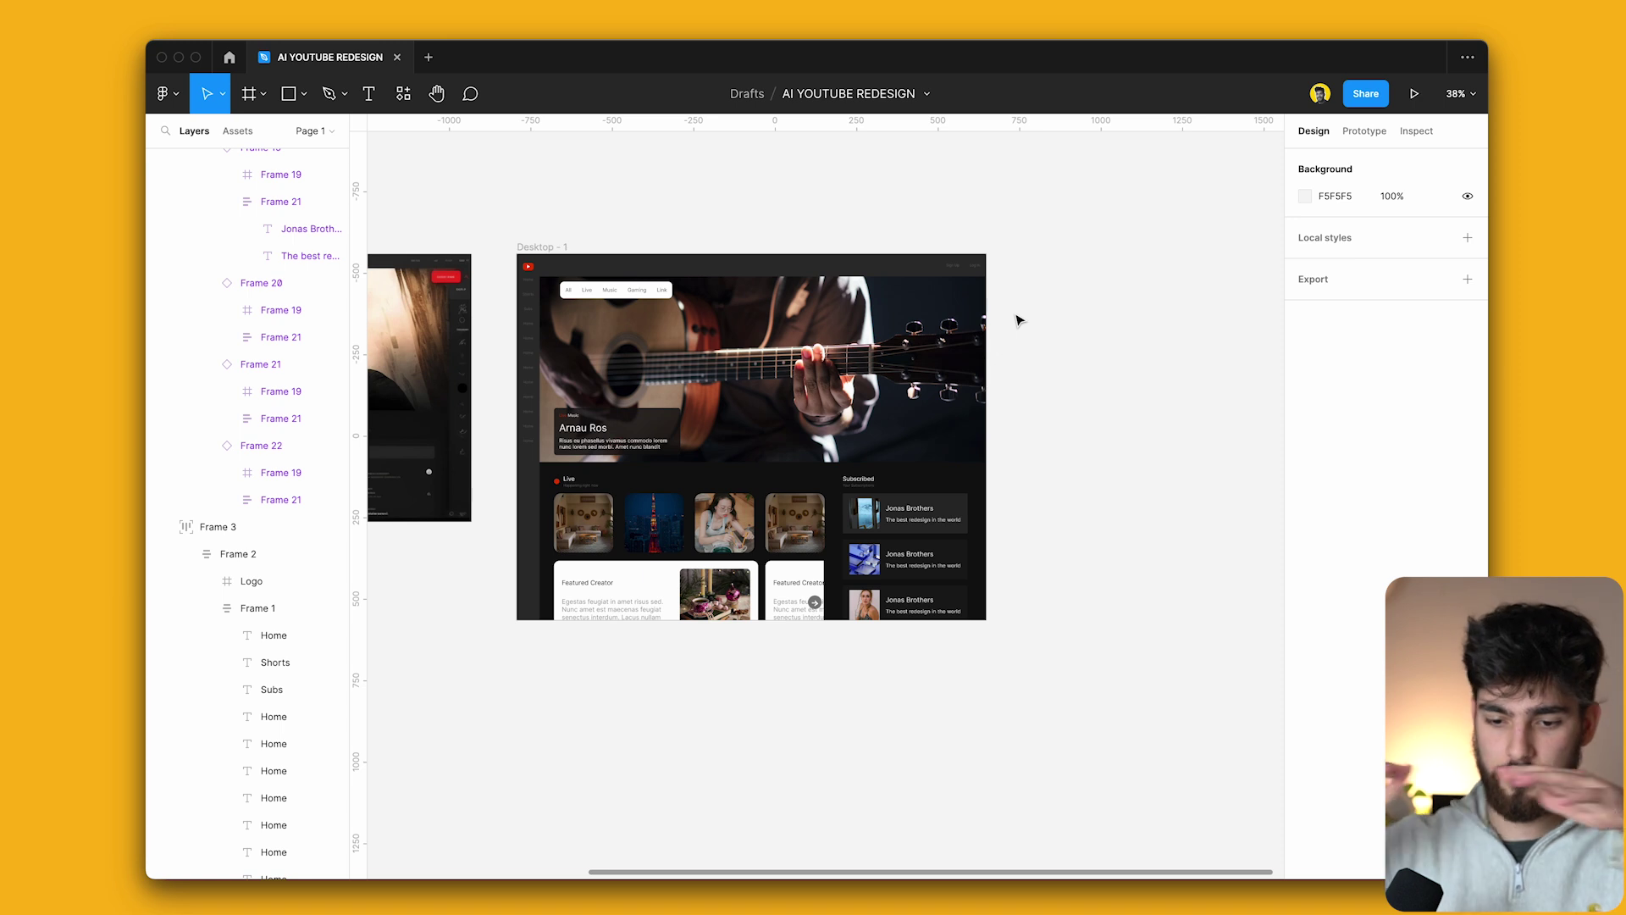
pyautogui.scroll(5, 768, 259)
pyautogui.click(592, 316)
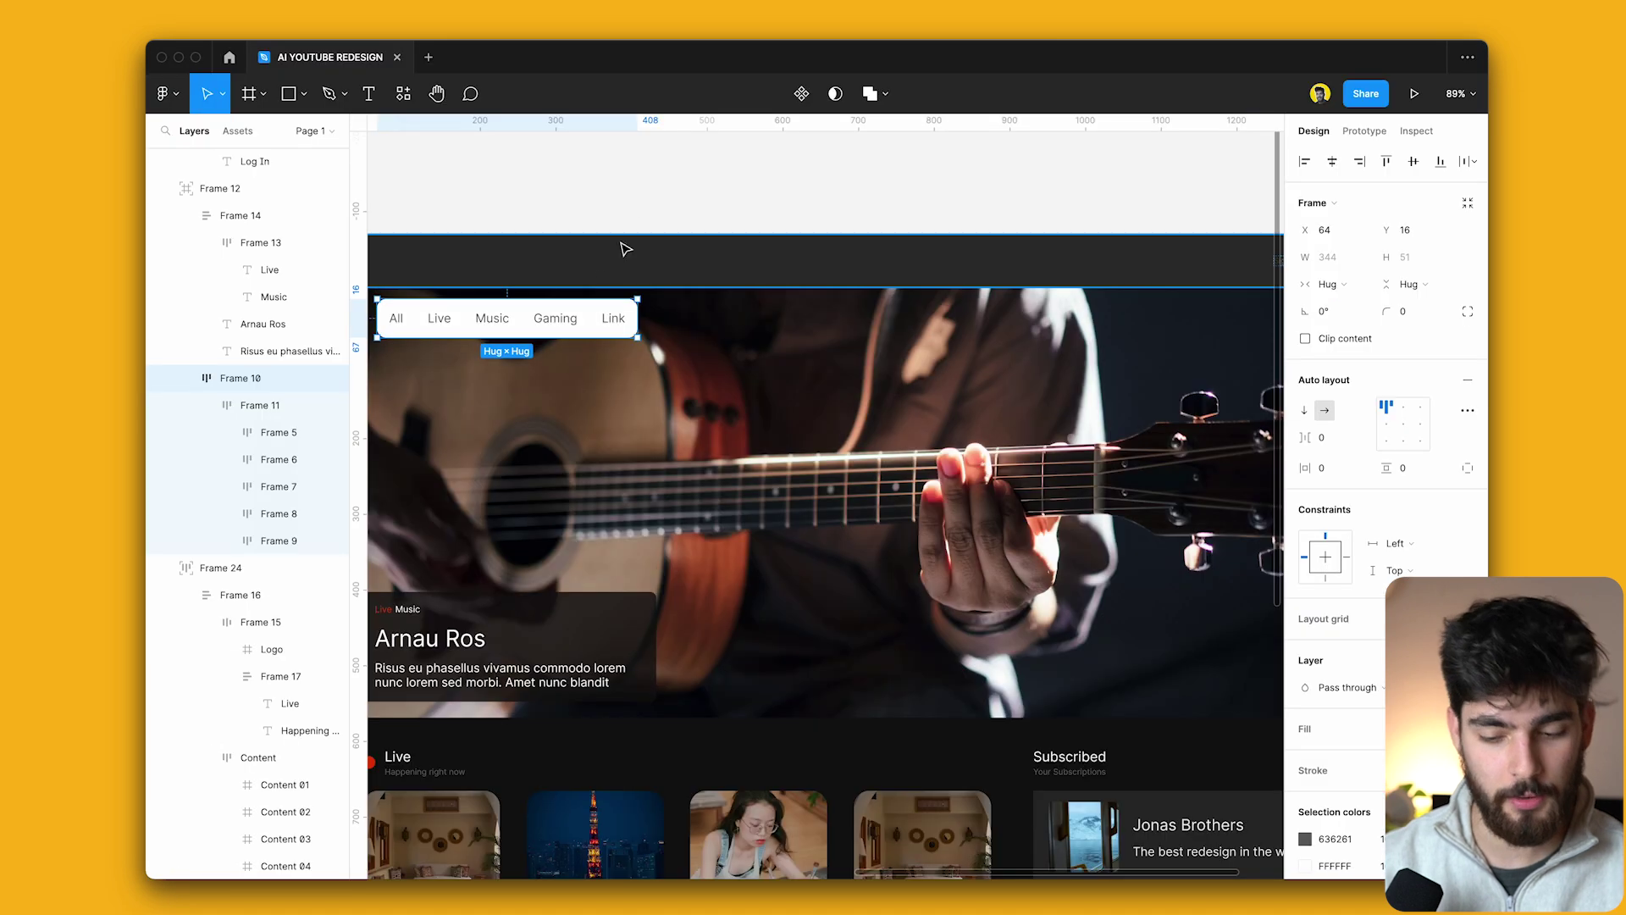
# Clear the selection and hide the editor panels so only the canvas shows.
pyautogui.click(641, 223)
pyautogui.scroll(-5, 641, 223)
pyautogui.scroll(-2, 641, 222)
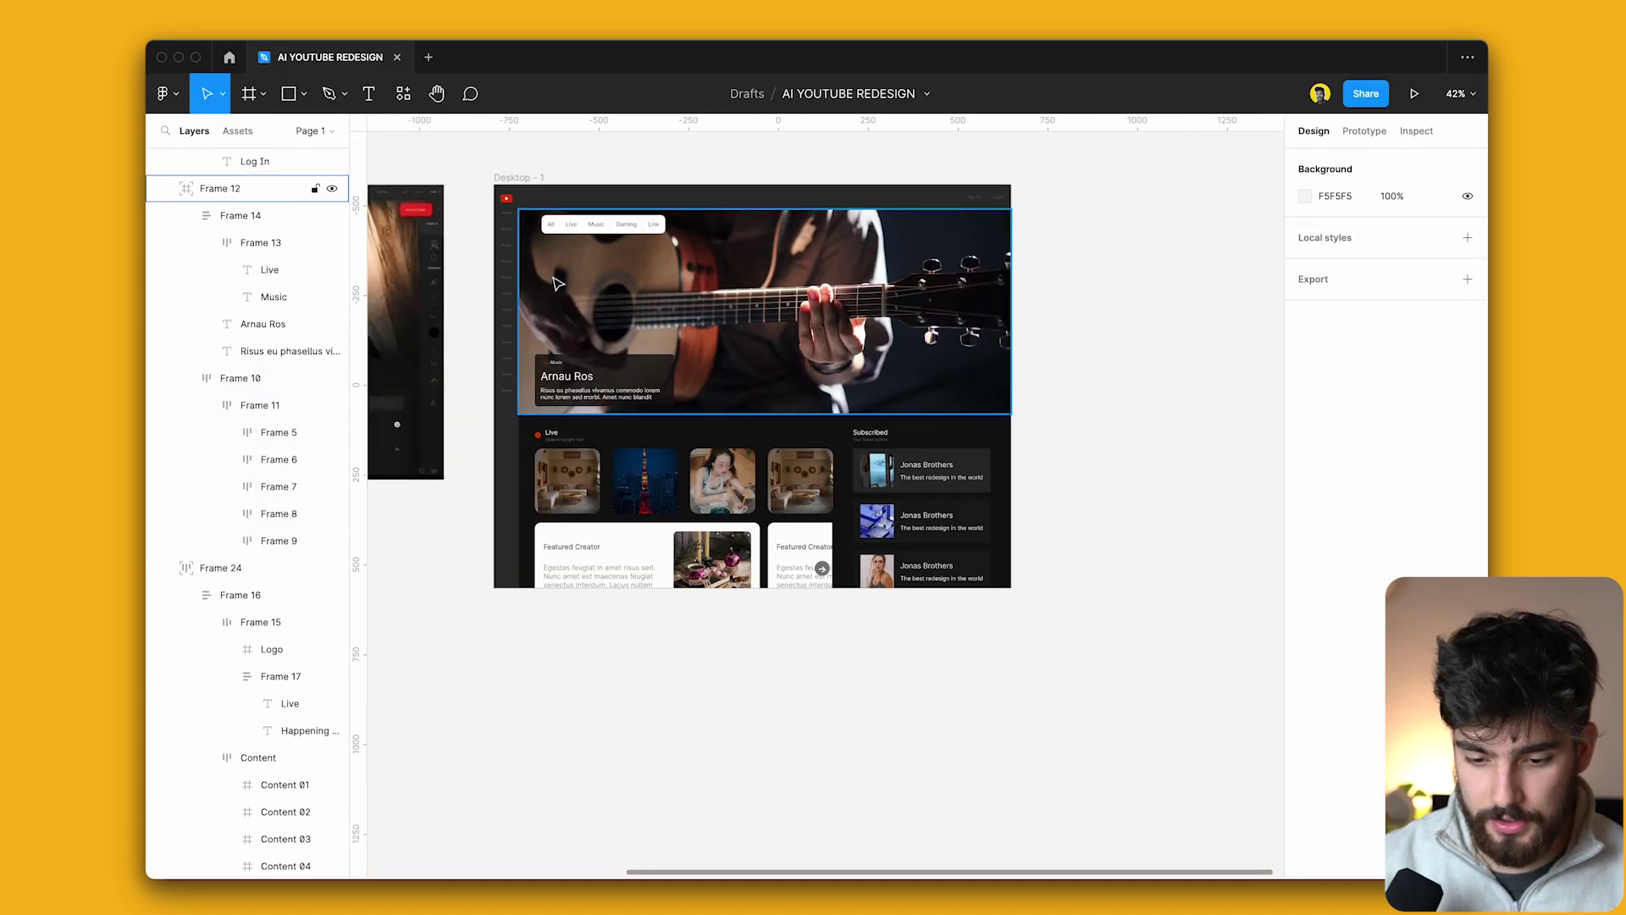
pyautogui.scroll(-3, 677, 254)
pyautogui.press('super+backslash')
pyautogui.scroll(3, 745, 300)
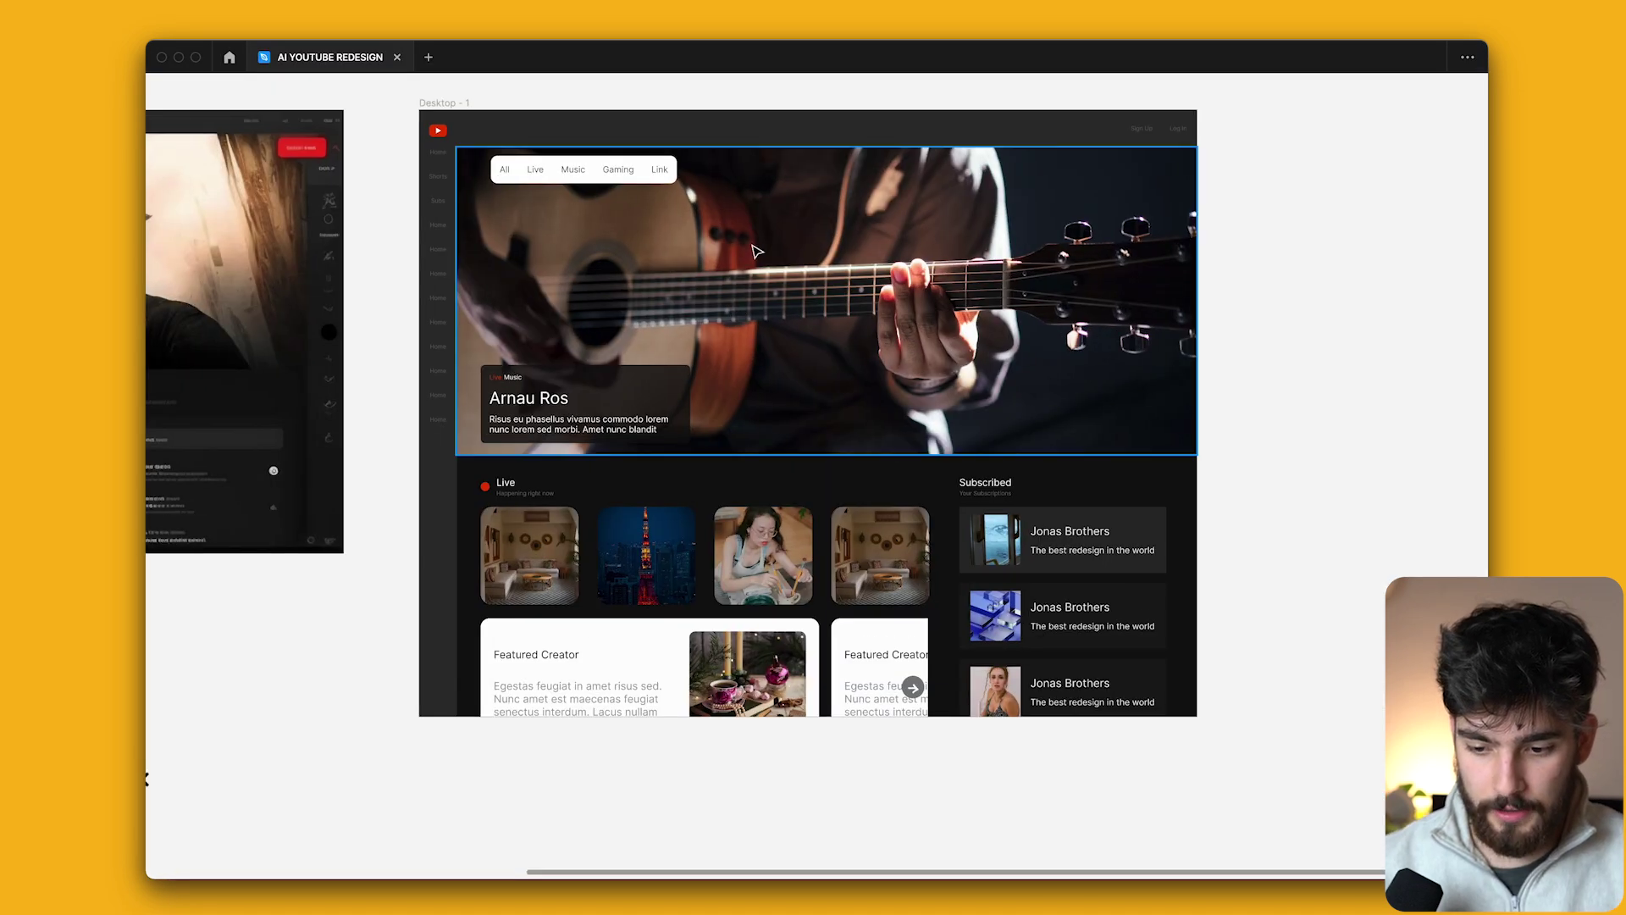
pyautogui.scroll(2, 846, 307)
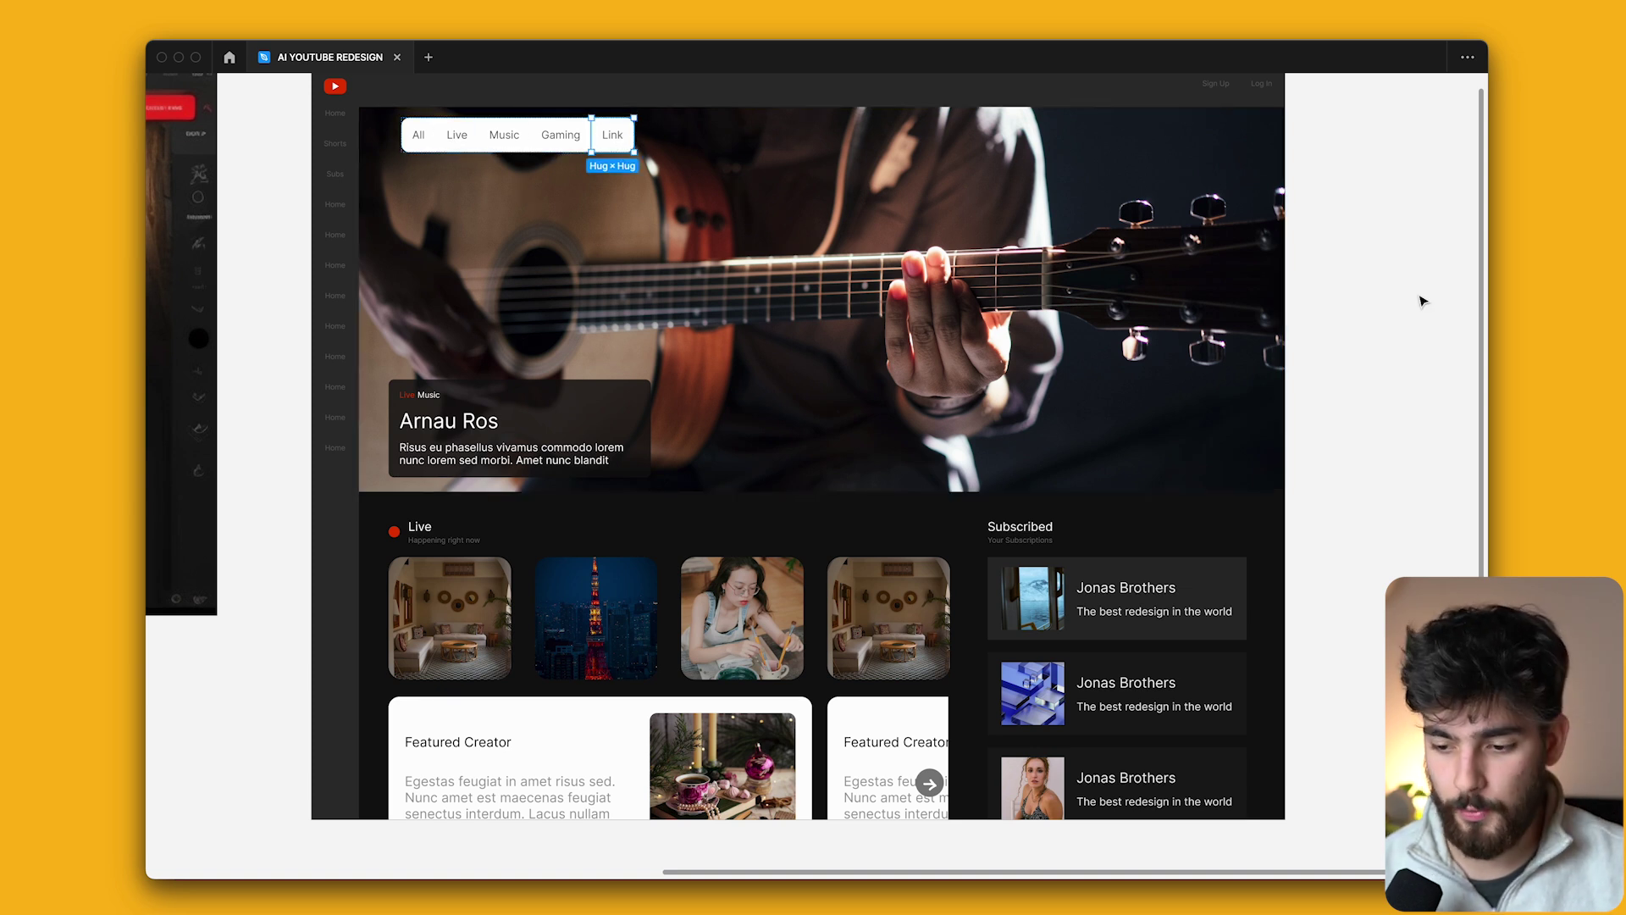
pyautogui.click(1421, 301)
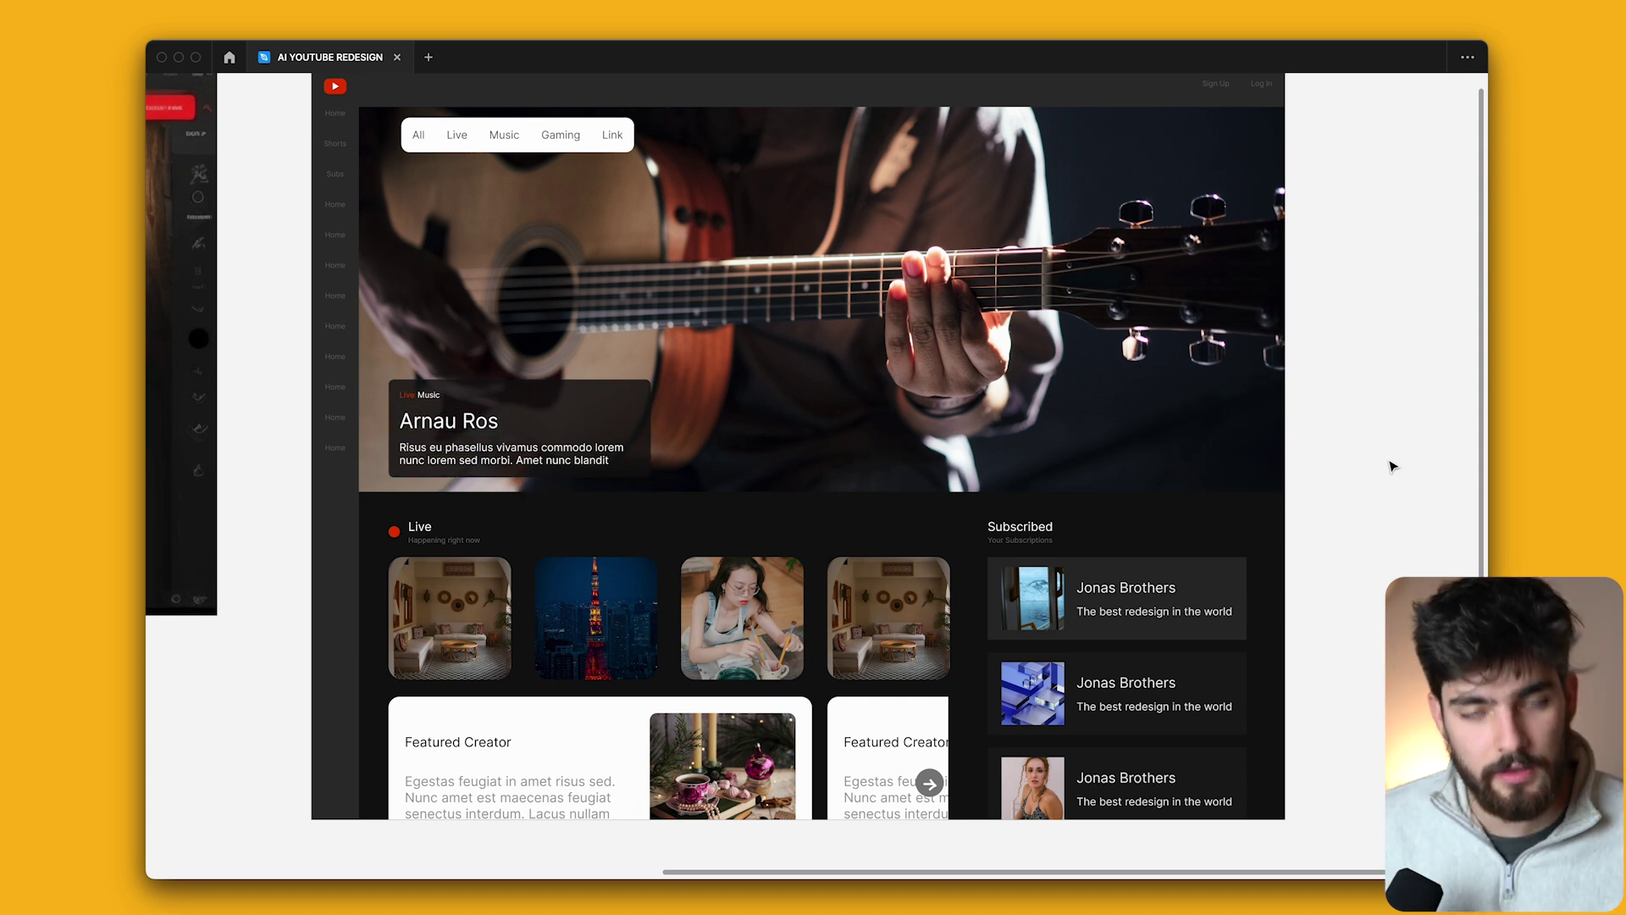
pyautogui.hscroll(-2, 1260, 414)
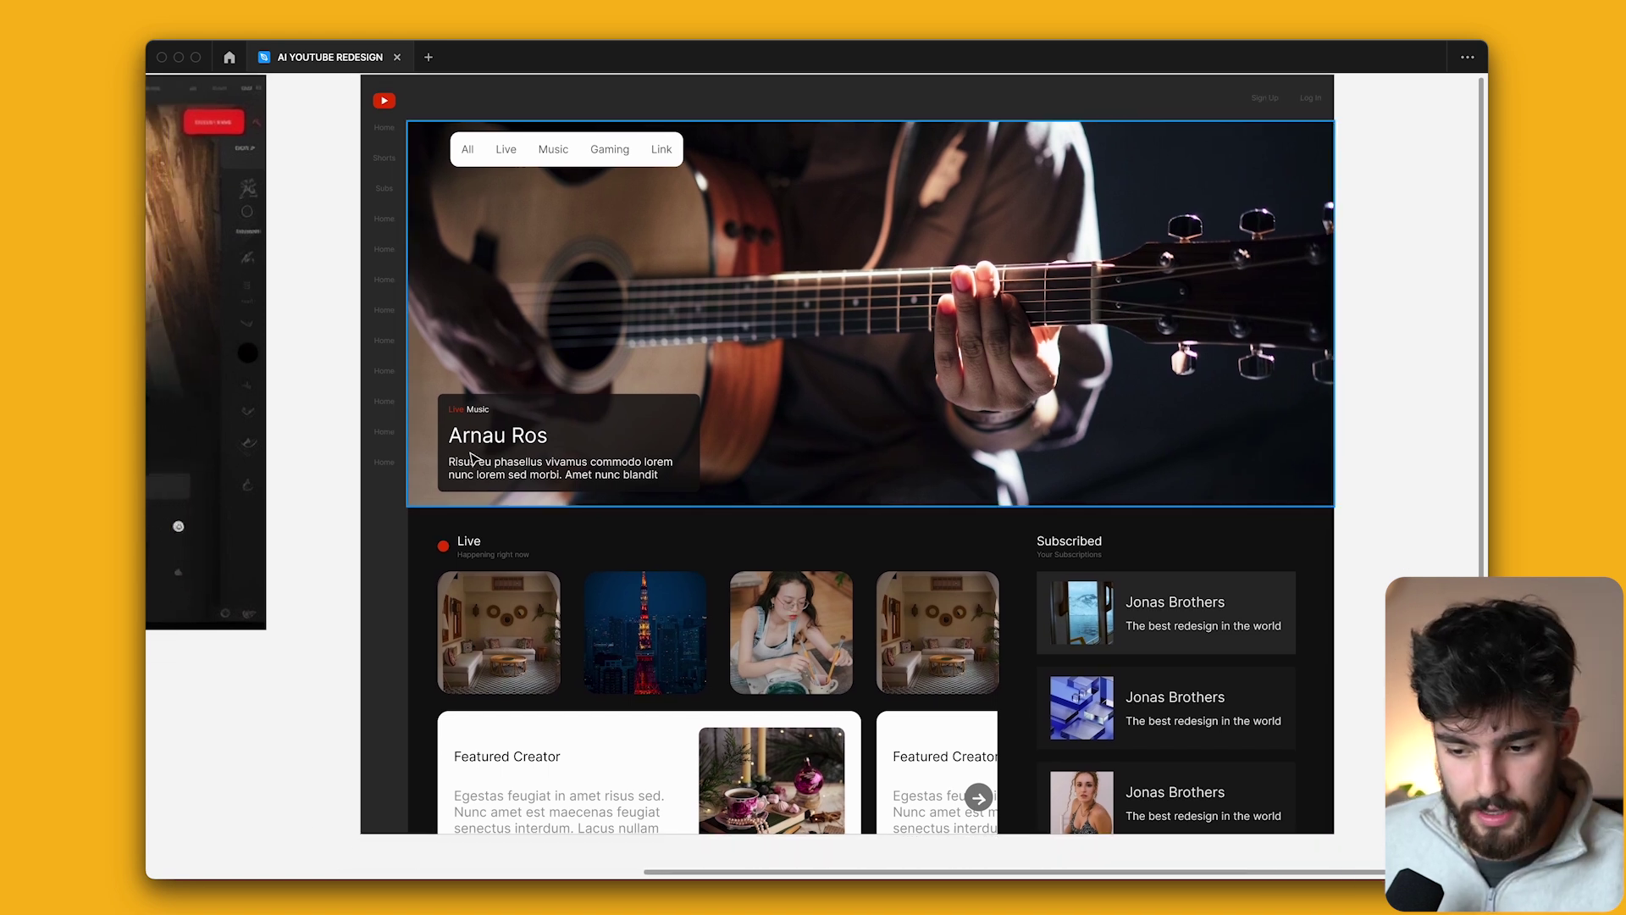
pyautogui.scroll(-3, 471, 458)
# Inspect the Live thumbnails and Featured Creator card, then pan to the AI reference design.
pyautogui.click(551, 515)
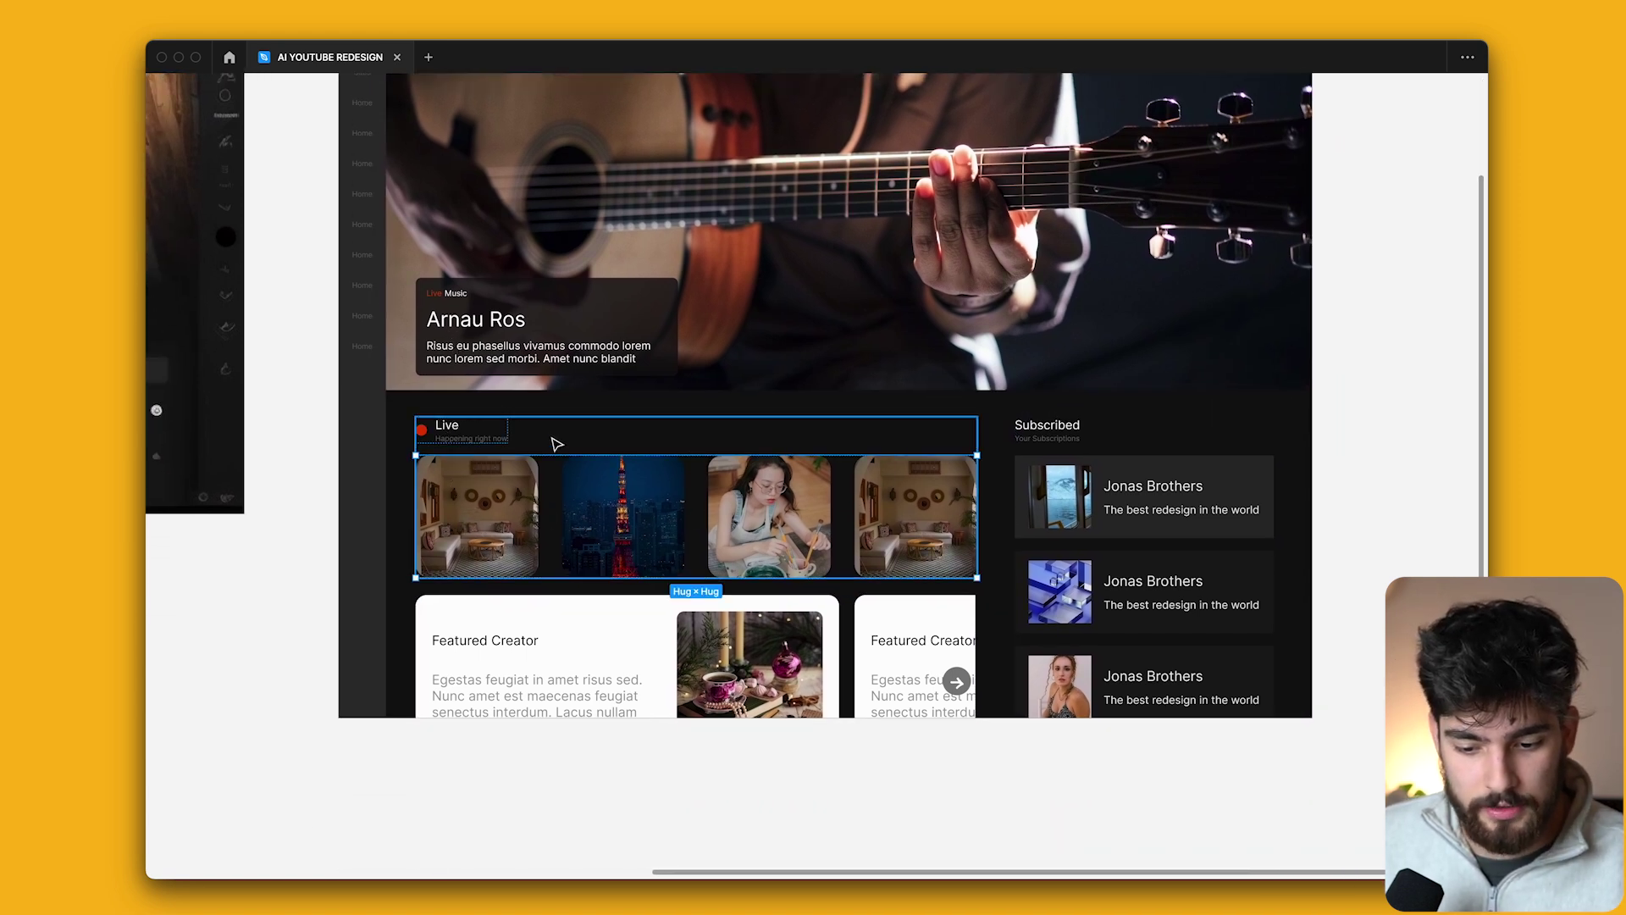
pyautogui.click(500, 489)
pyautogui.press('Tab')
pyautogui.press('Tab')
pyautogui.click(621, 513)
pyautogui.click(465, 518)
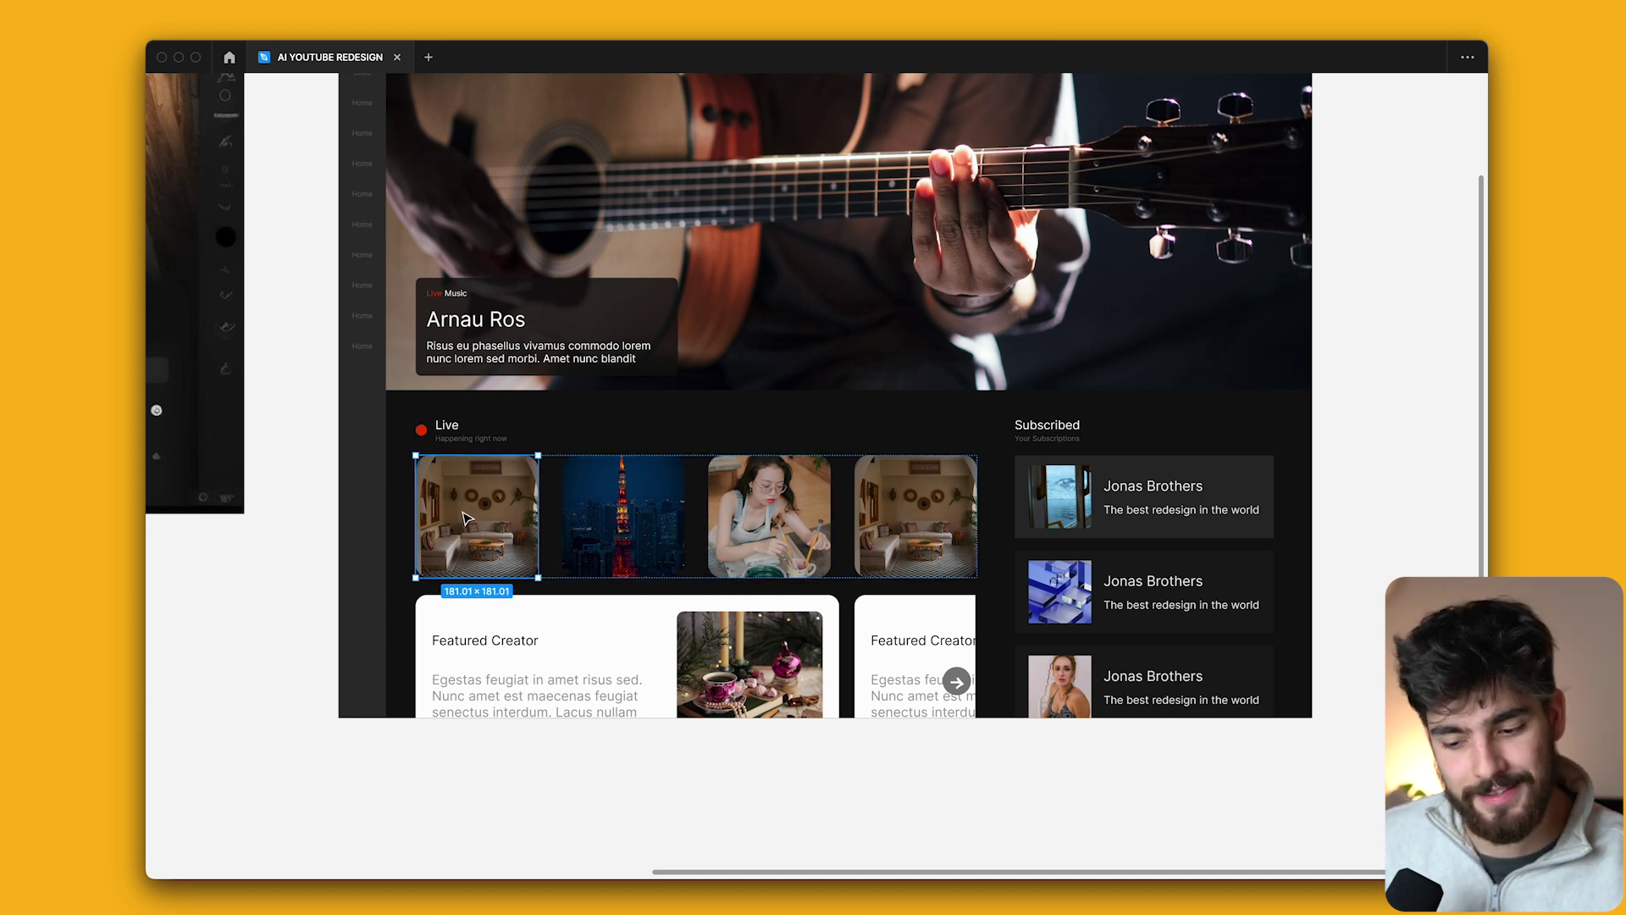
pyautogui.click(385, 820)
pyautogui.scroll(-4, 423, 695)
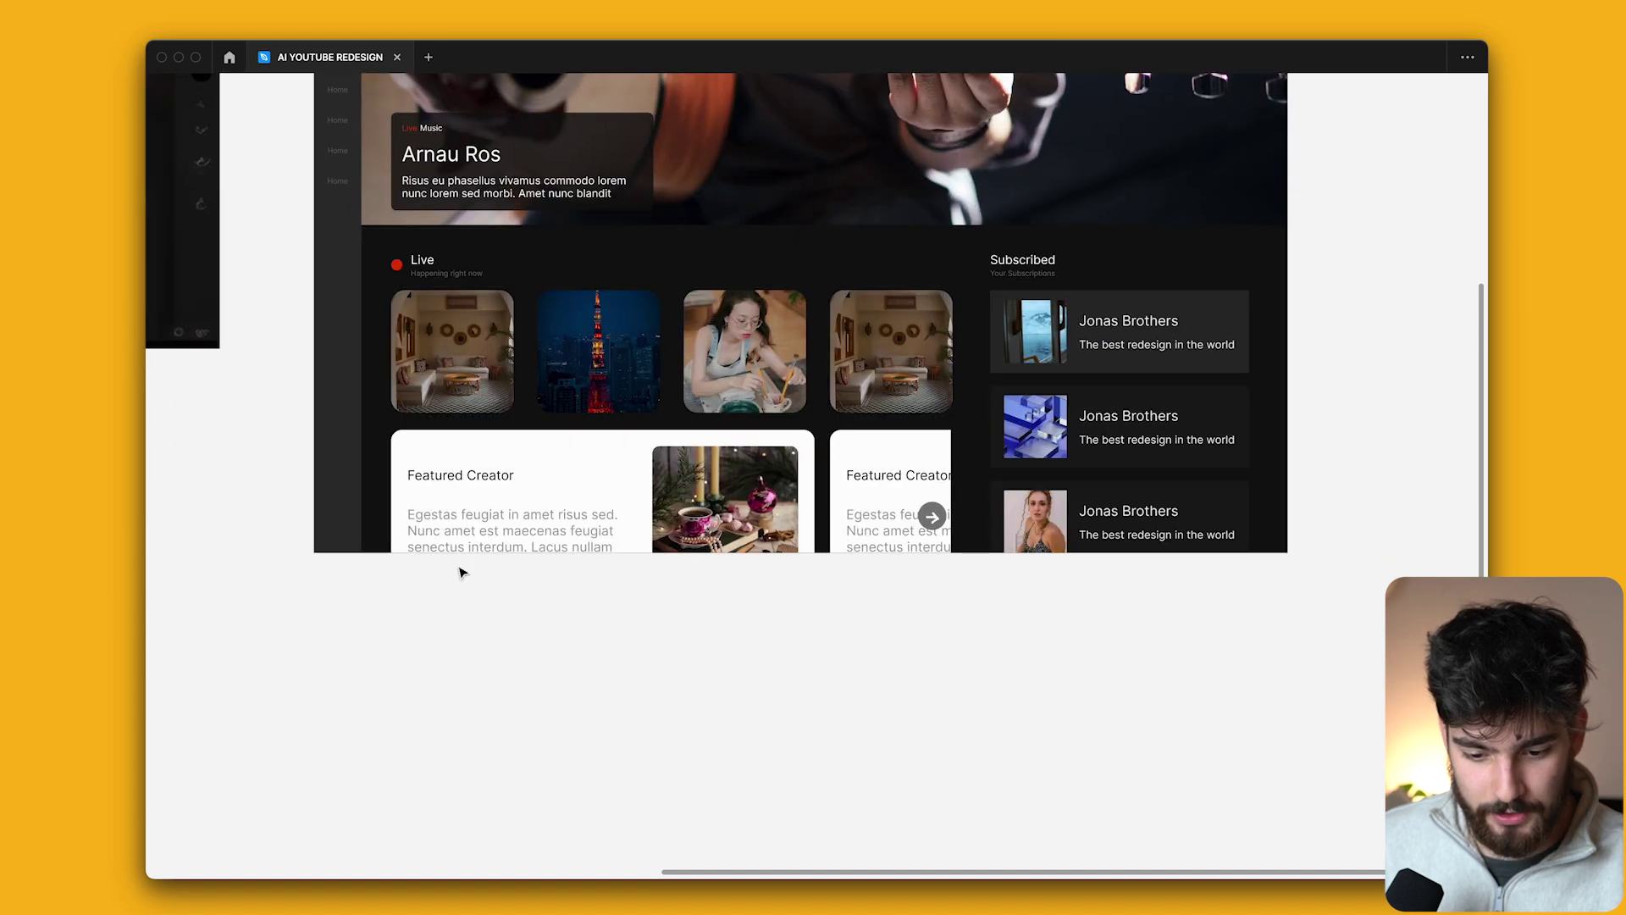
pyautogui.click(468, 525)
pyautogui.scroll(-10, 468, 525)
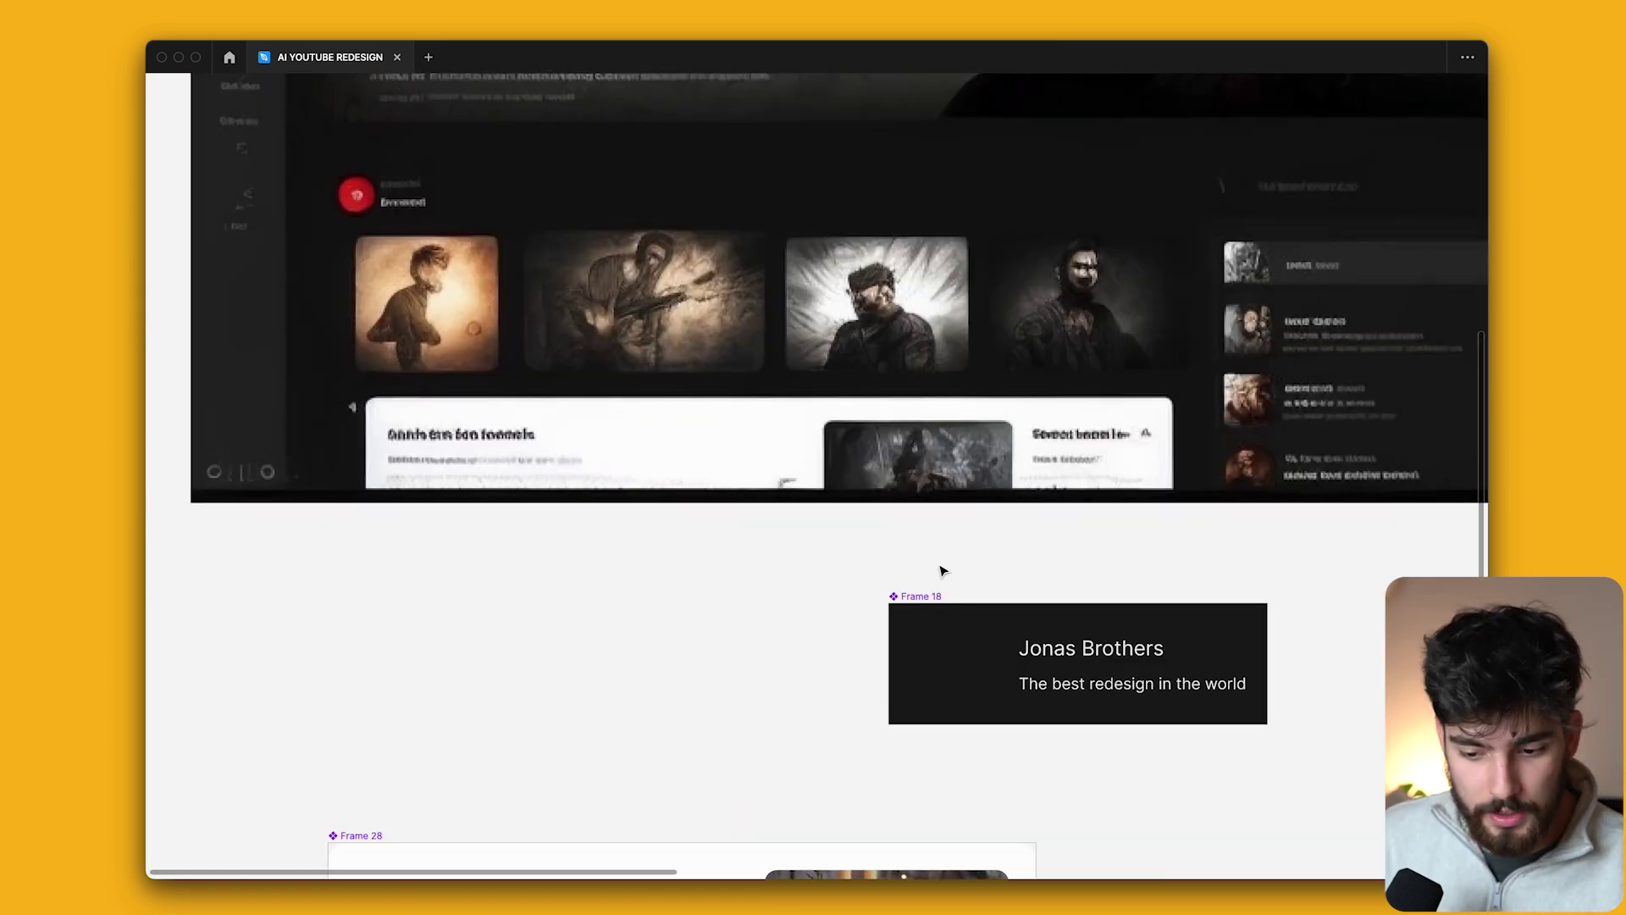
pyautogui.scroll(-5, 943, 570)
pyautogui.hscroll(2, 943, 570)
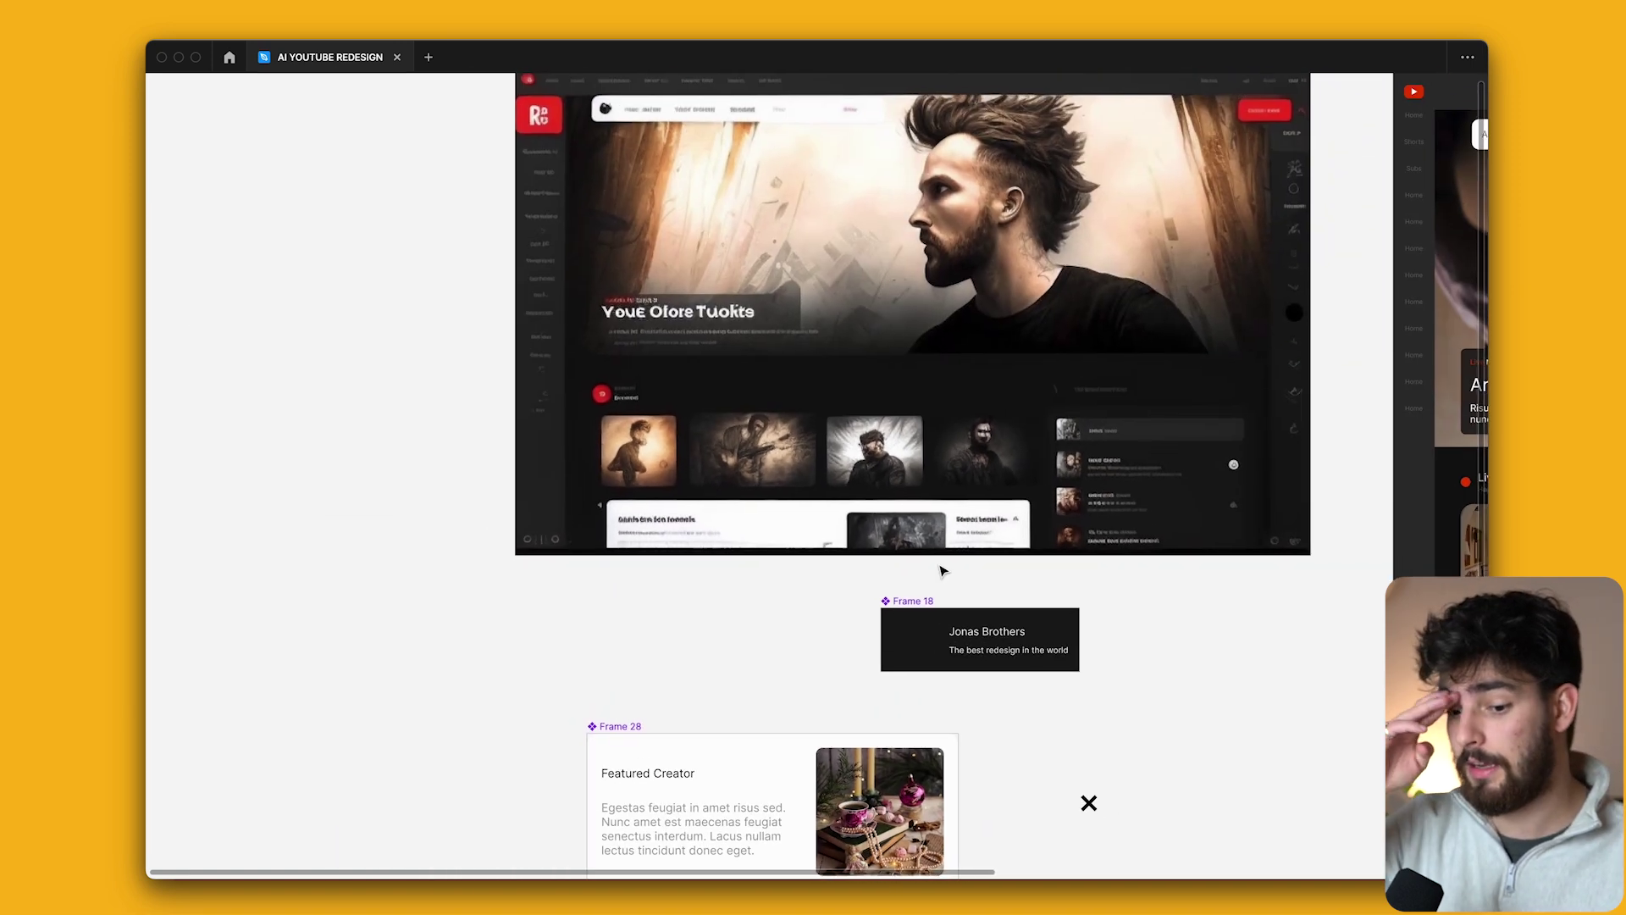
pyautogui.hscroll(10, 943, 570)
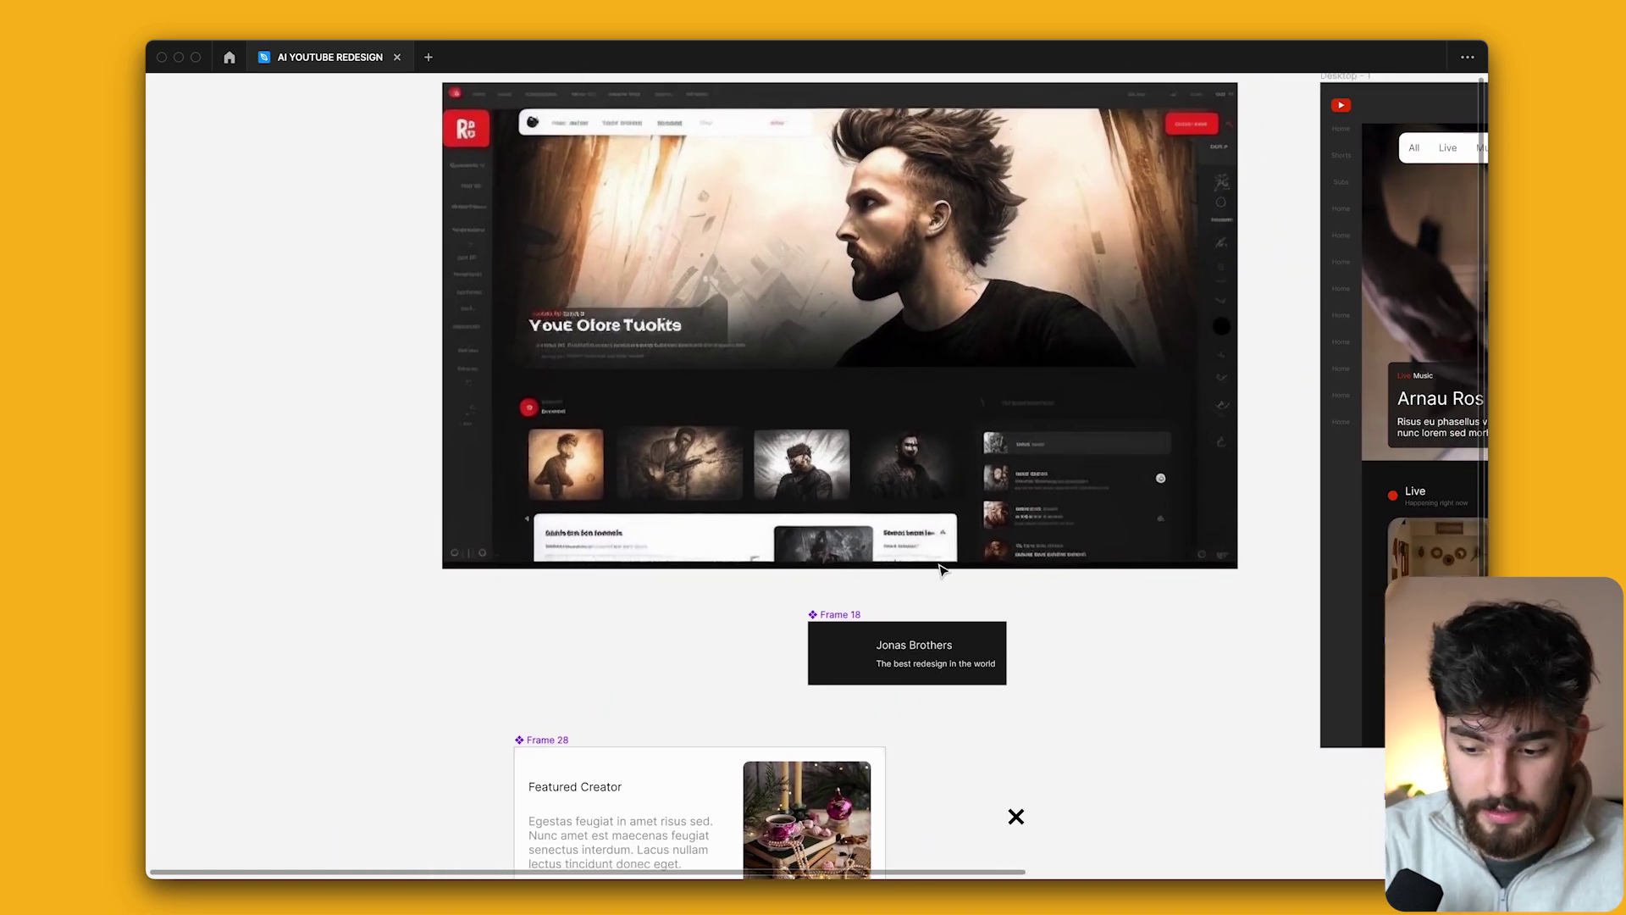
# Select the three Jonas Brothers rows and their parent Frame 18 with panels restored.
pyautogui.scroll(5, 1008, 458)
pyautogui.click(1008, 458)
pyautogui.click(1024, 546)
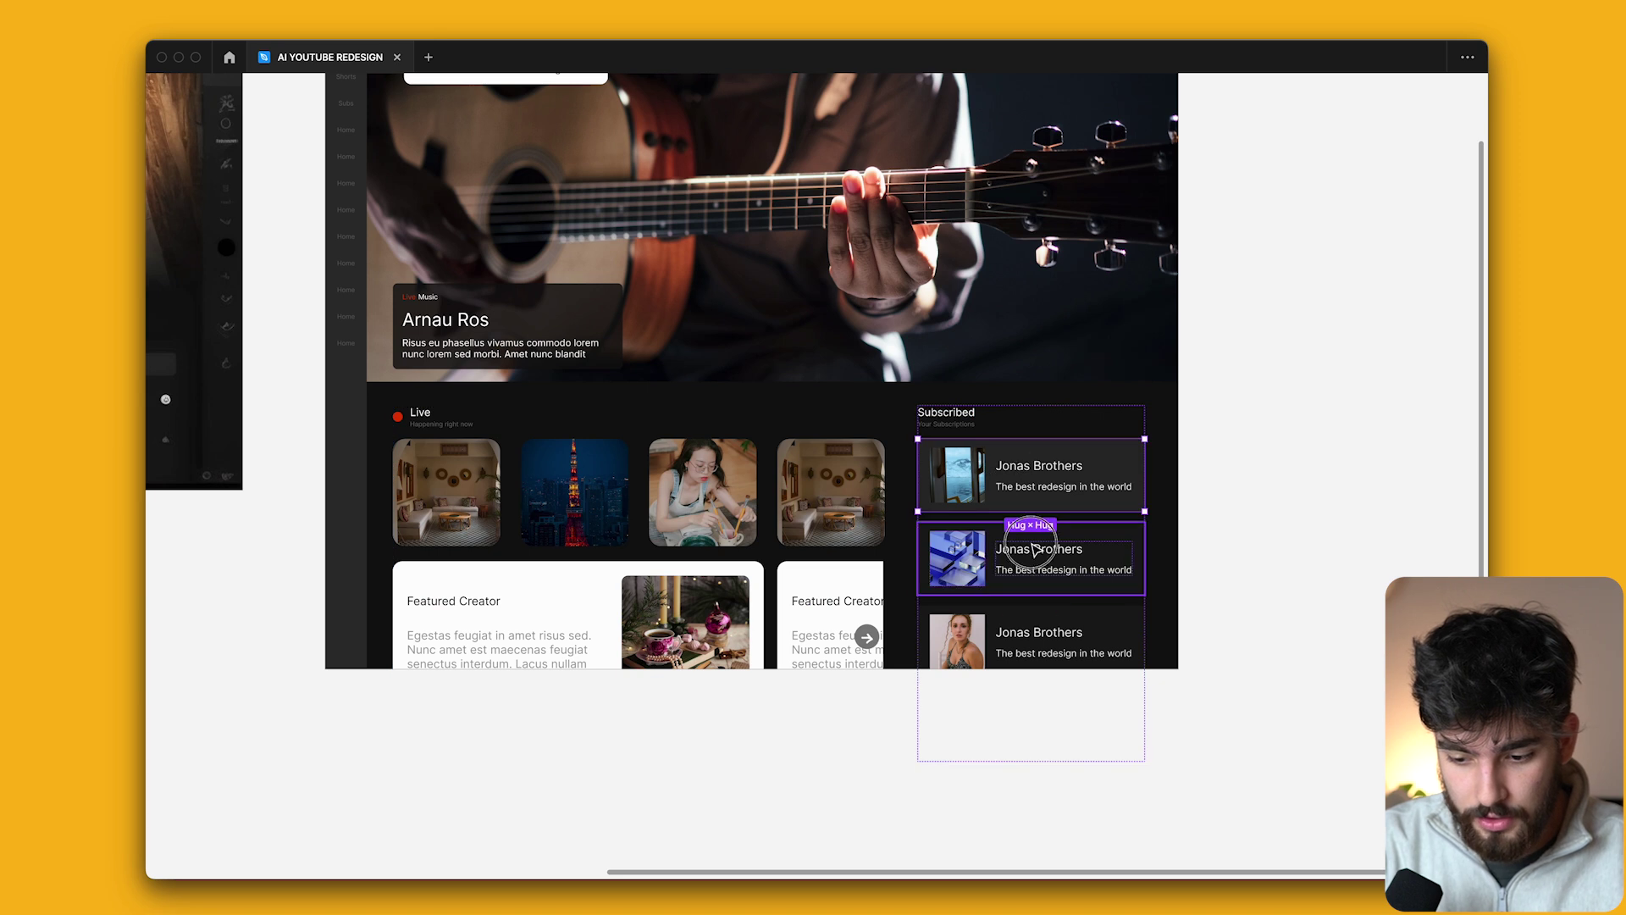
pyautogui.click(1040, 652)
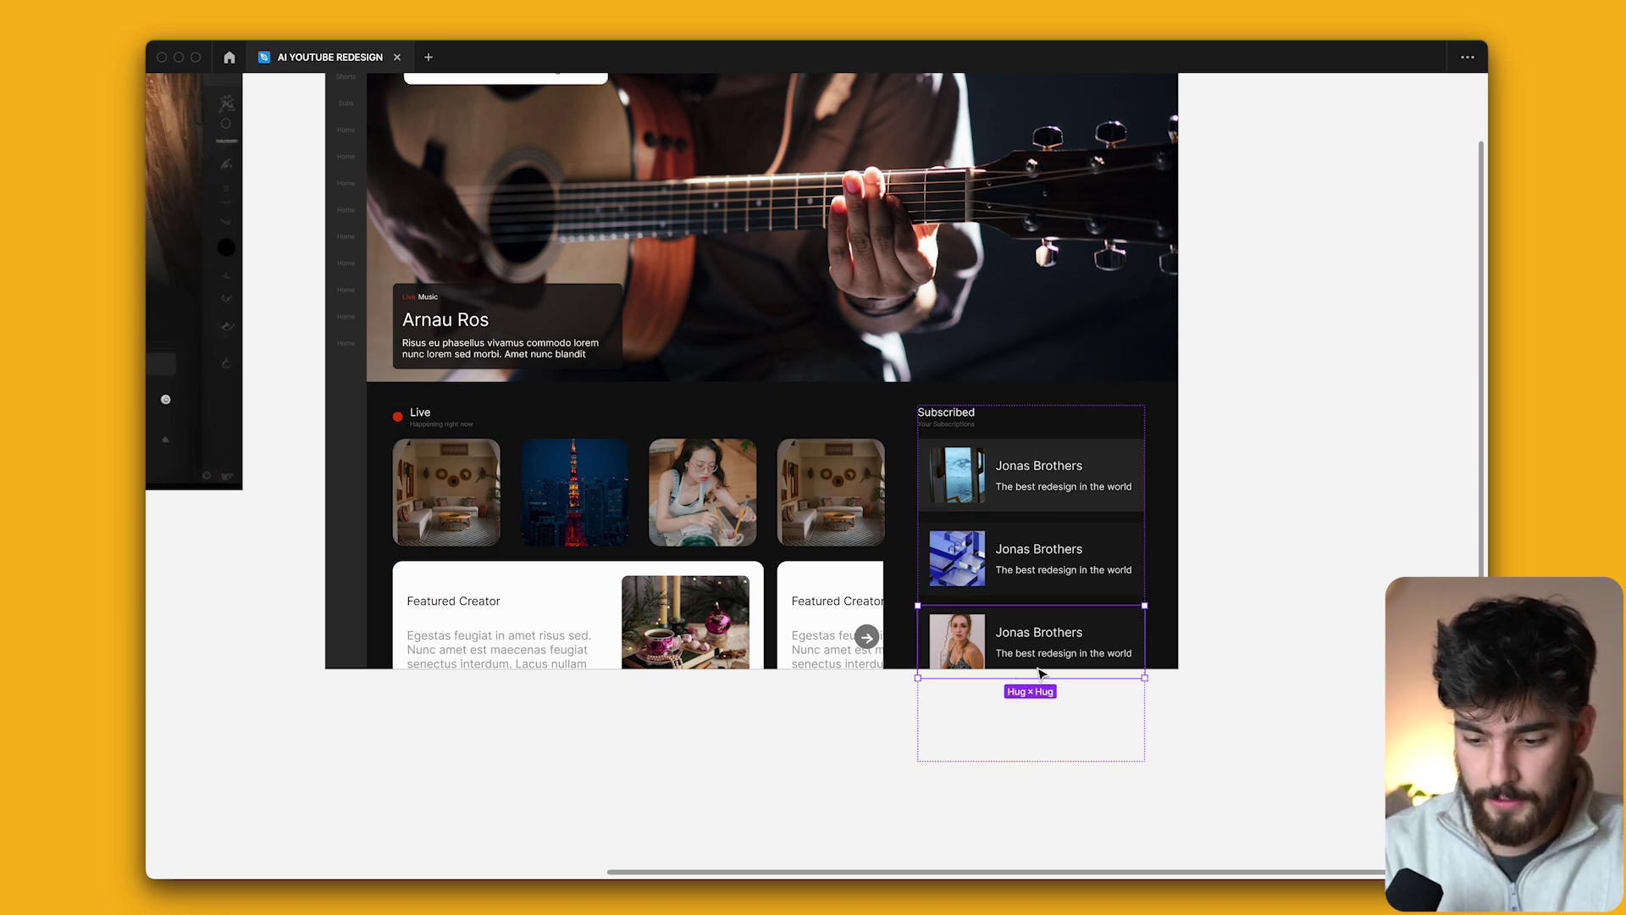
pyautogui.hotkey('ctrl', '\\')
pyautogui.hscroll(3, 1040, 671)
pyautogui.press('Escape')
# Set the corner radius to 24, then zoom to fit and hide the panels.
pyautogui.click(1408, 311)
pyautogui.write('24')
pyautogui.press('Return')
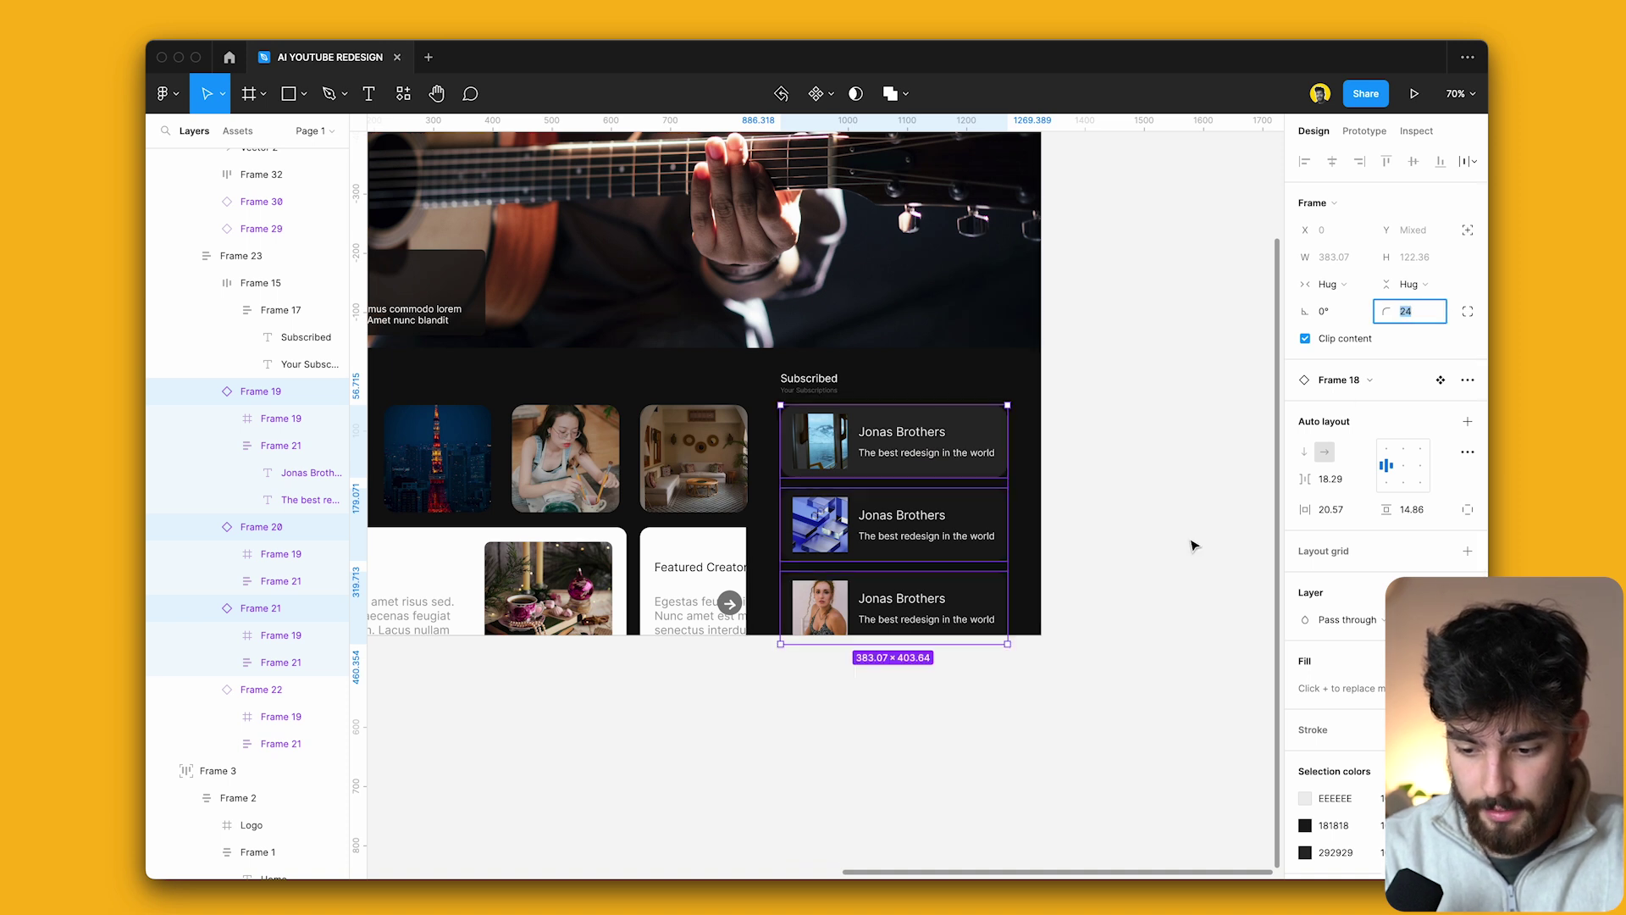
pyautogui.click(1194, 545)
pyautogui.hotkey('shift', '1')
pyautogui.hotkey('ctrl', '\\')
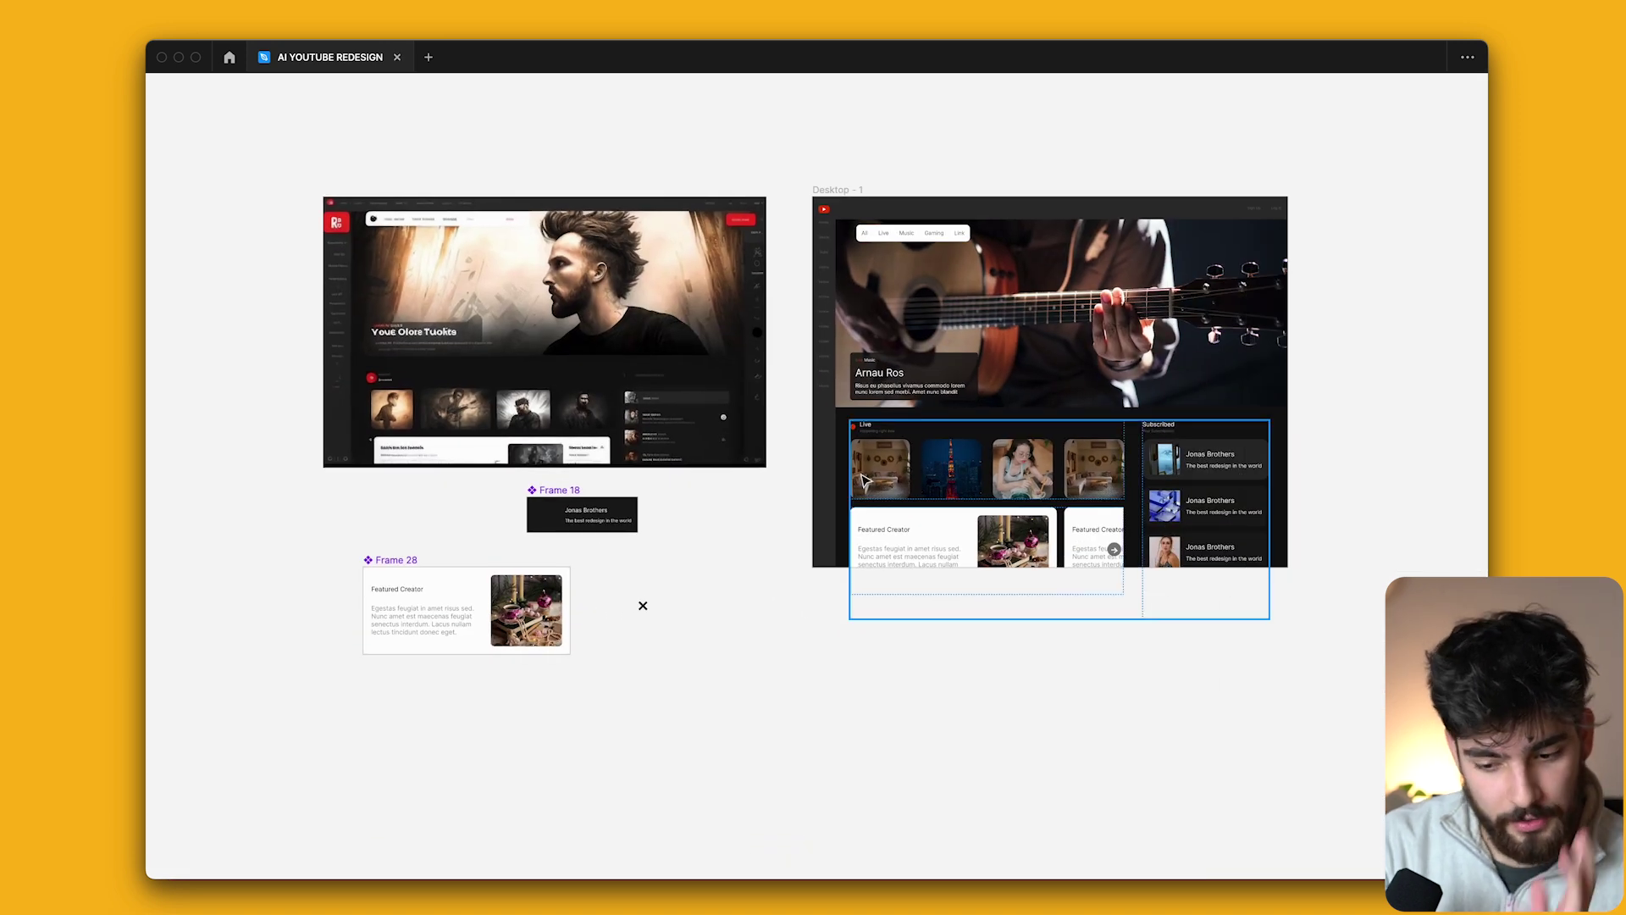
pyautogui.scroll(5, 623, 343)
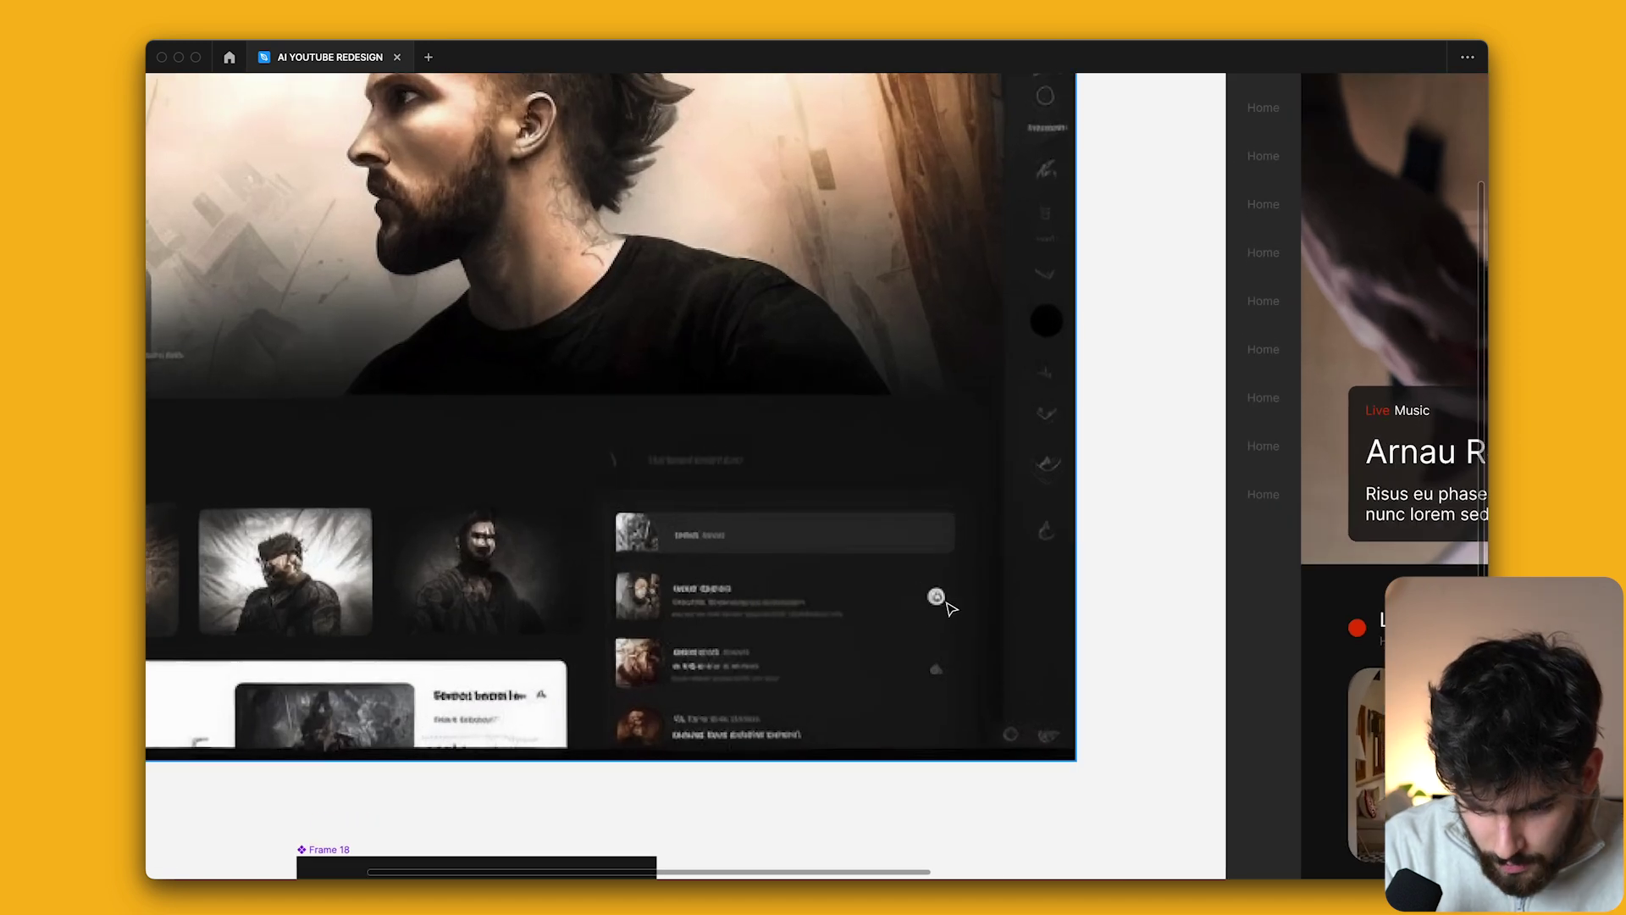
pyautogui.scroll(10, 948, 608)
pyautogui.scroll(-10, 940, 597)
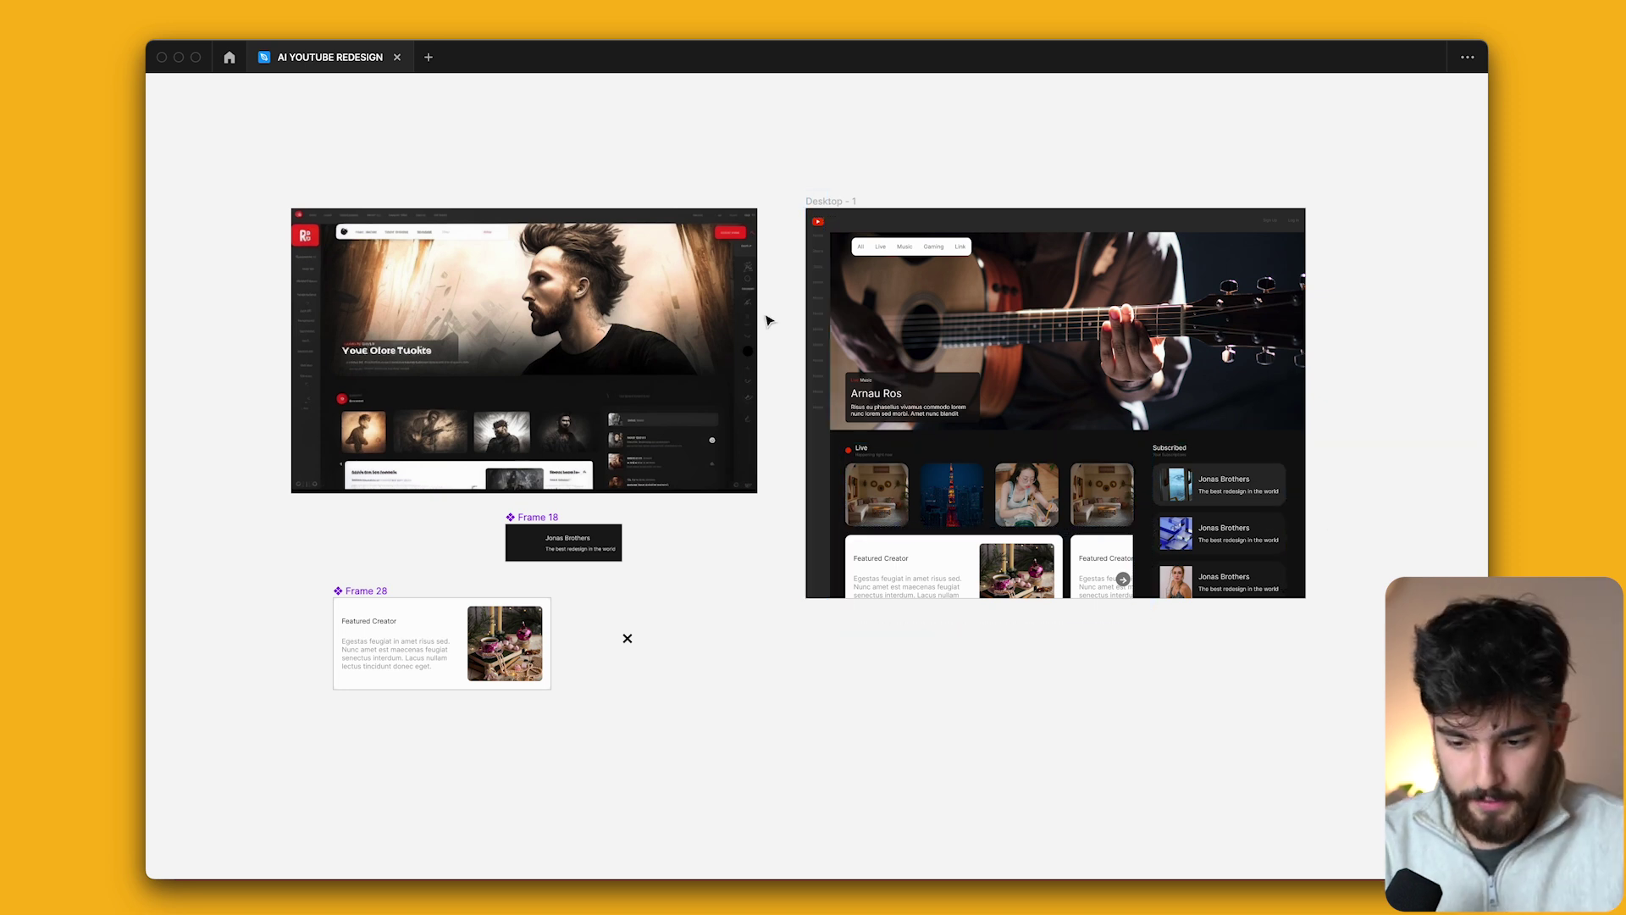
pyautogui.scroll(3, 695, 364)
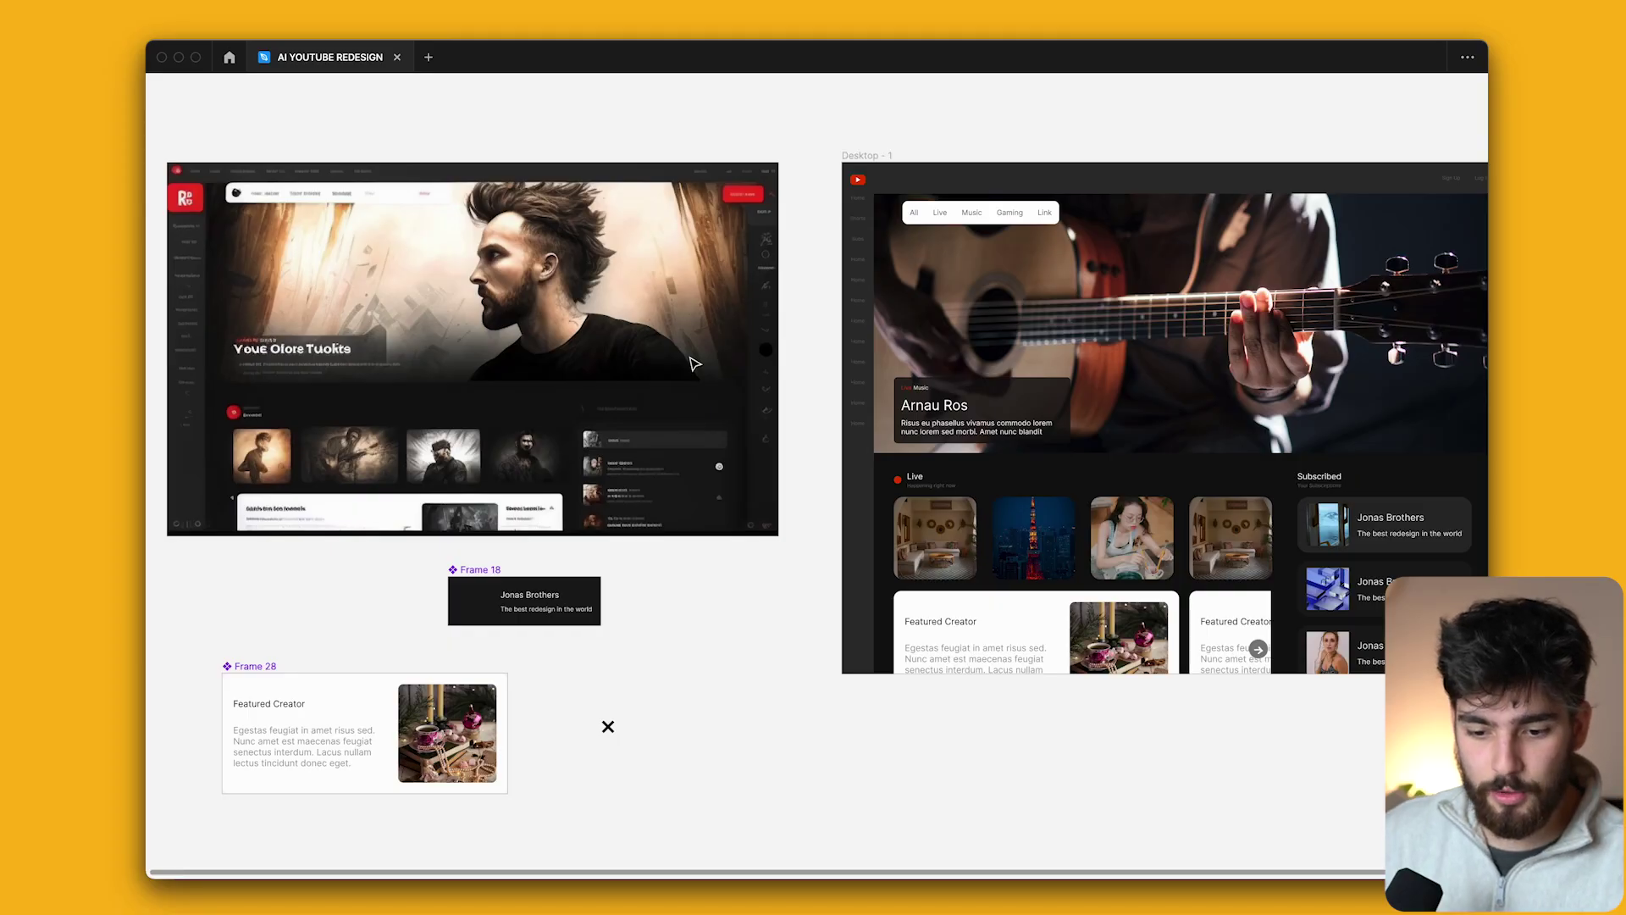
pyautogui.hscroll(3, 694, 364)
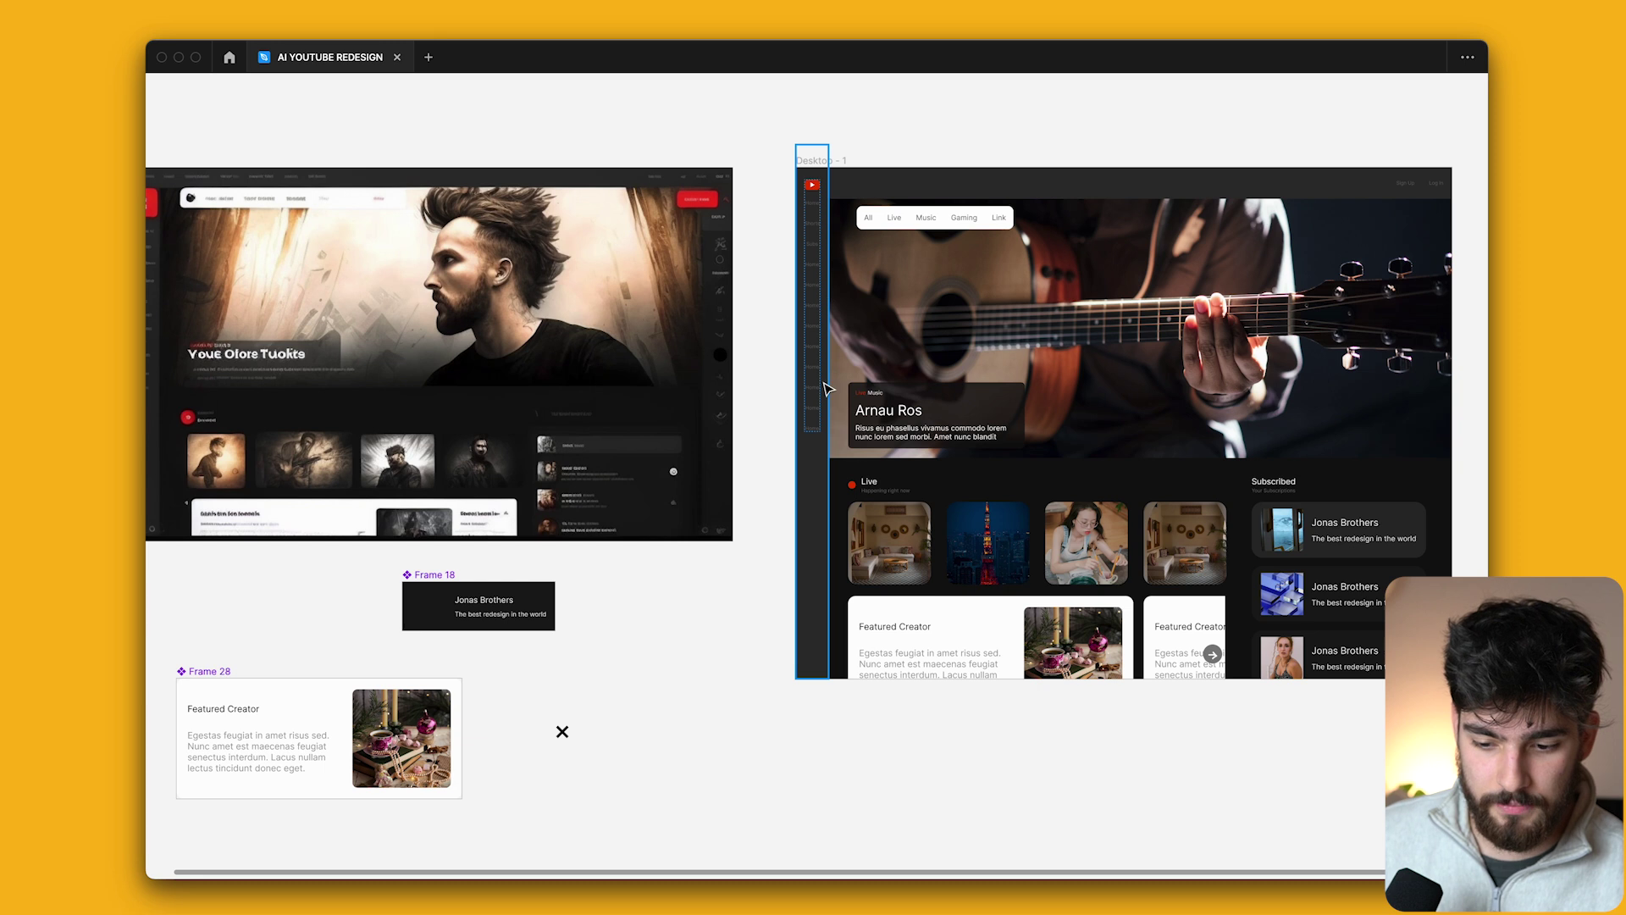
pyautogui.click(826, 388)
pyautogui.click(847, 188)
pyautogui.hscroll(-5, 381, 148)
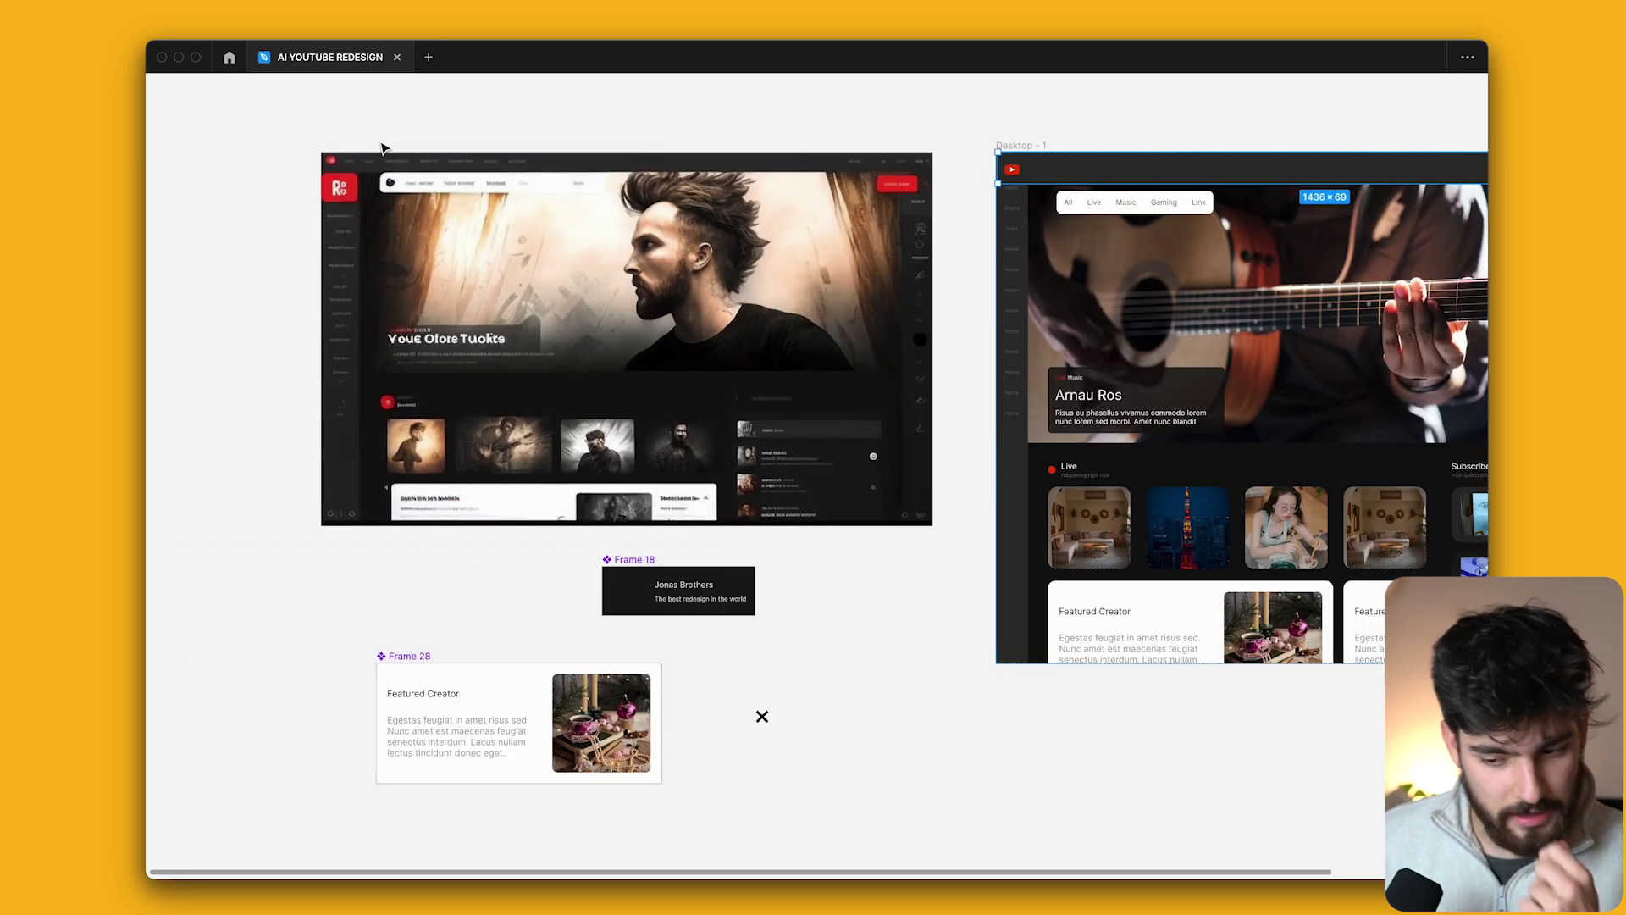
pyautogui.hscroll(5, 381, 149)
pyautogui.click(805, 569)
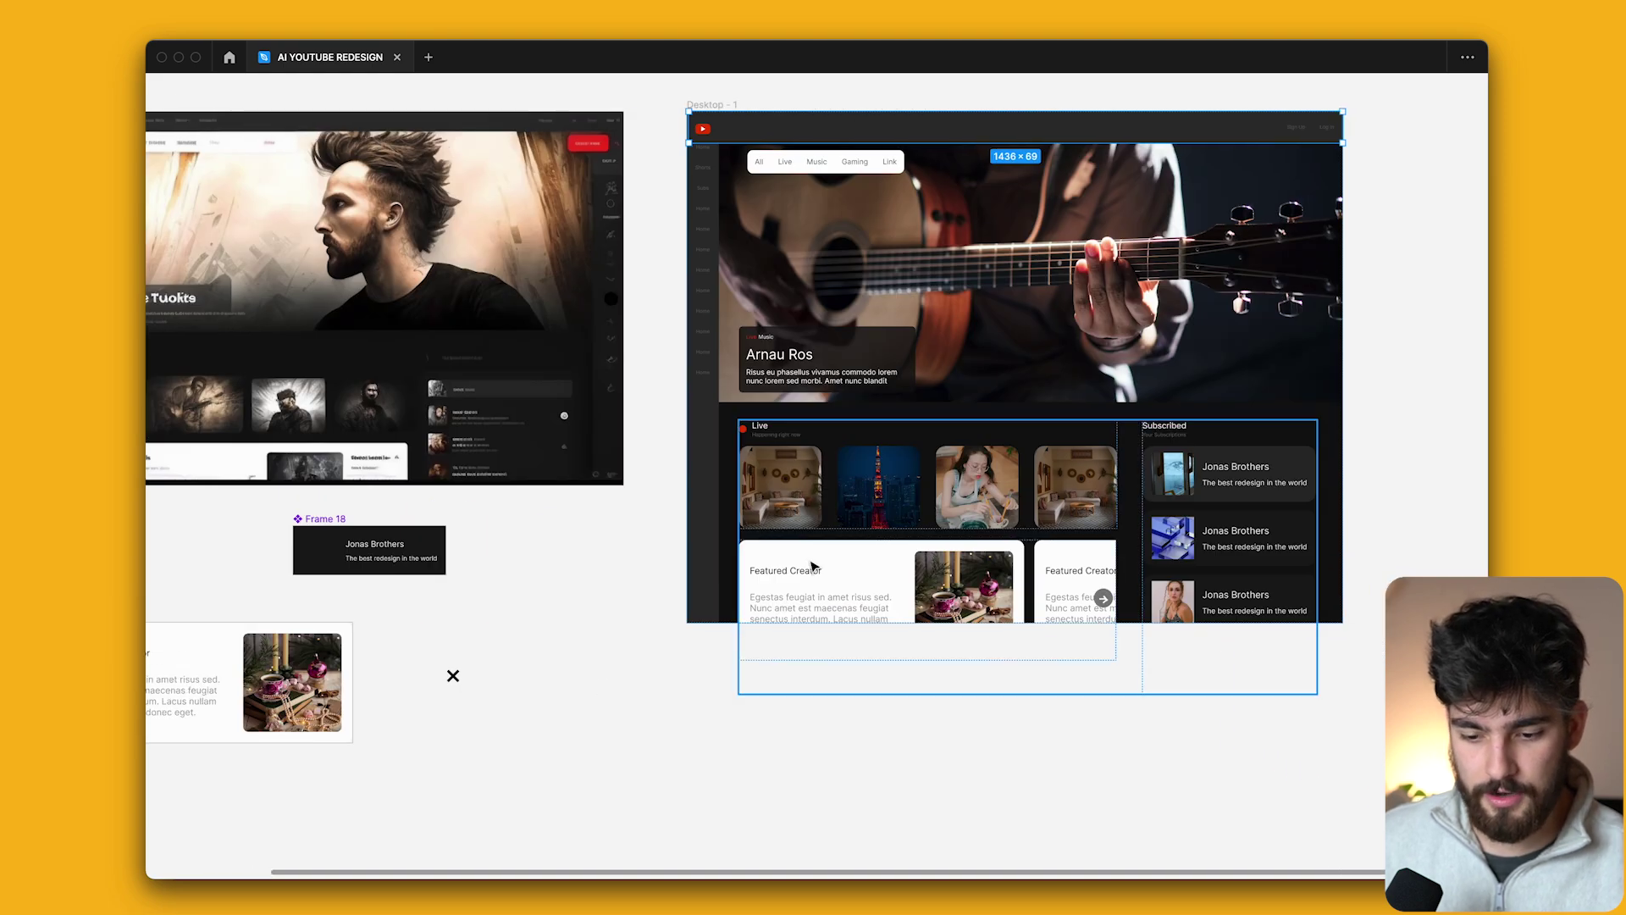